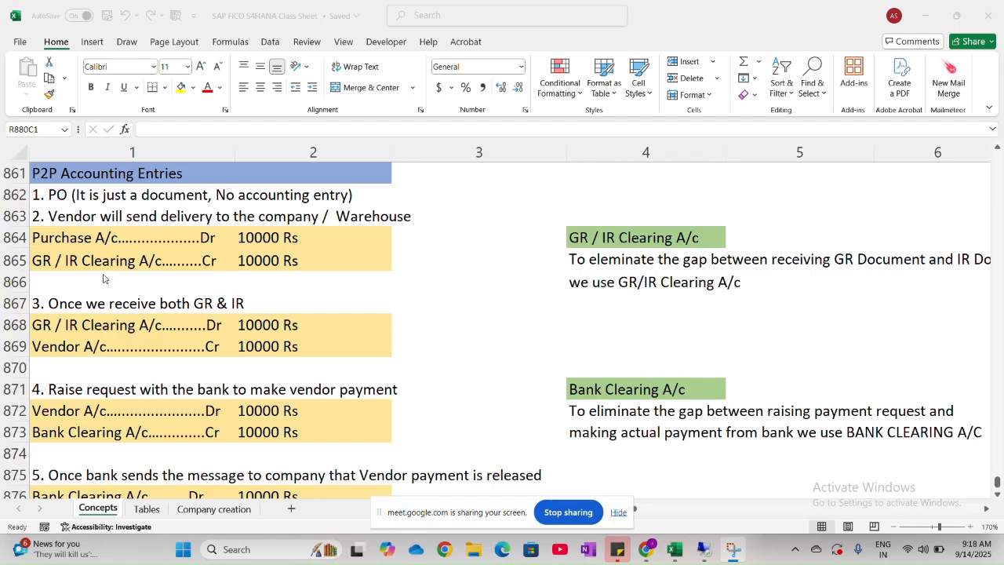
- Enter the heading "Invoice Matching Methods" in the first column of row 881, below the Session 18 date row
scroll(103, 279, down, 7)
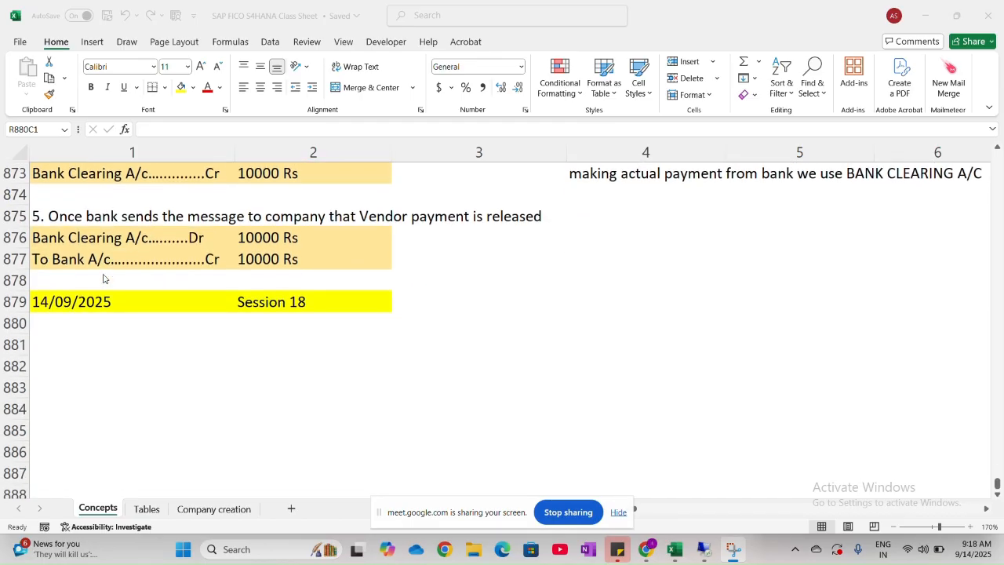
scroll(103, 278, up, 1)
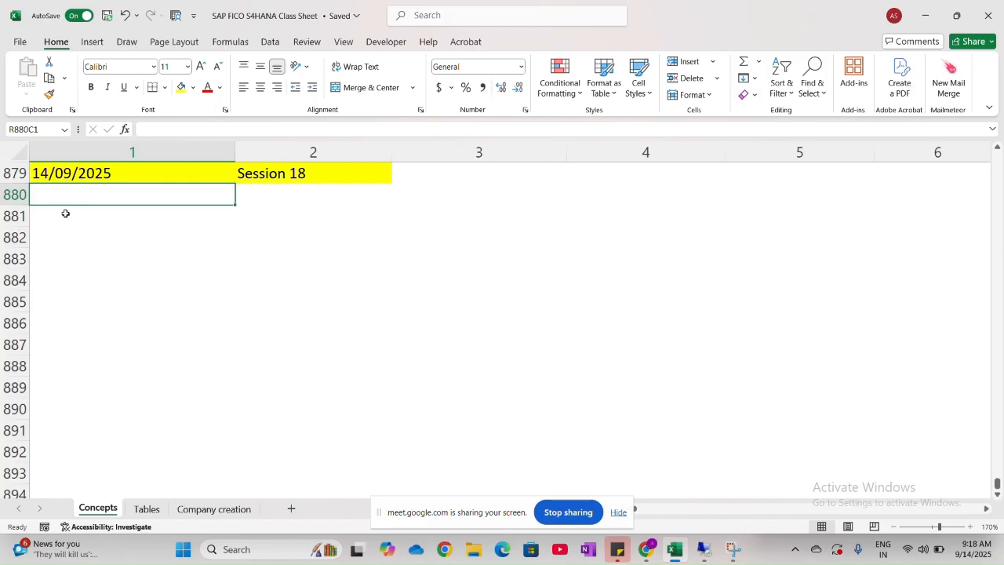
click(63, 217)
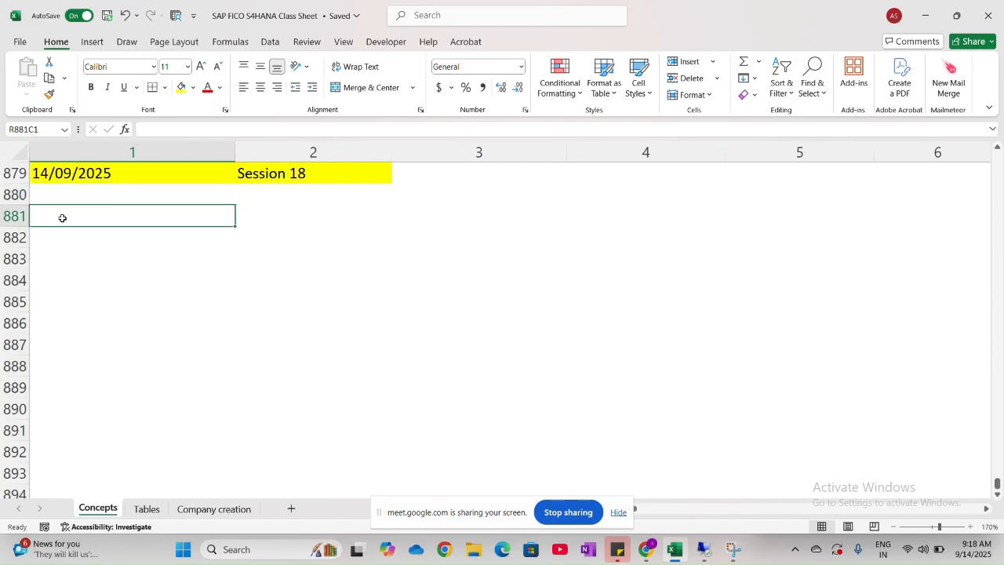
click(89, 265)
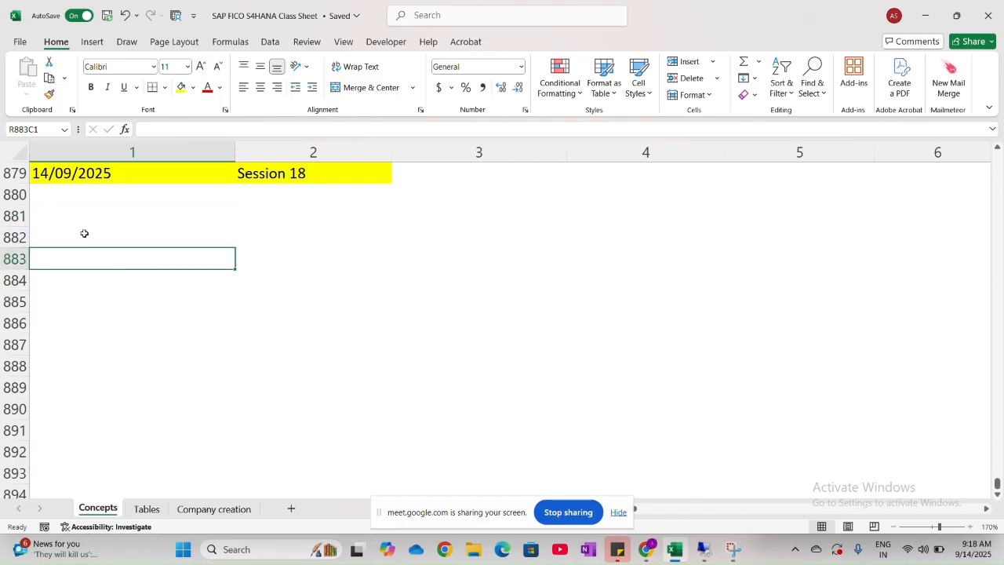
click(84, 233)
scroll(84, 234, up, 1)
scroll(84, 234, up, 3)
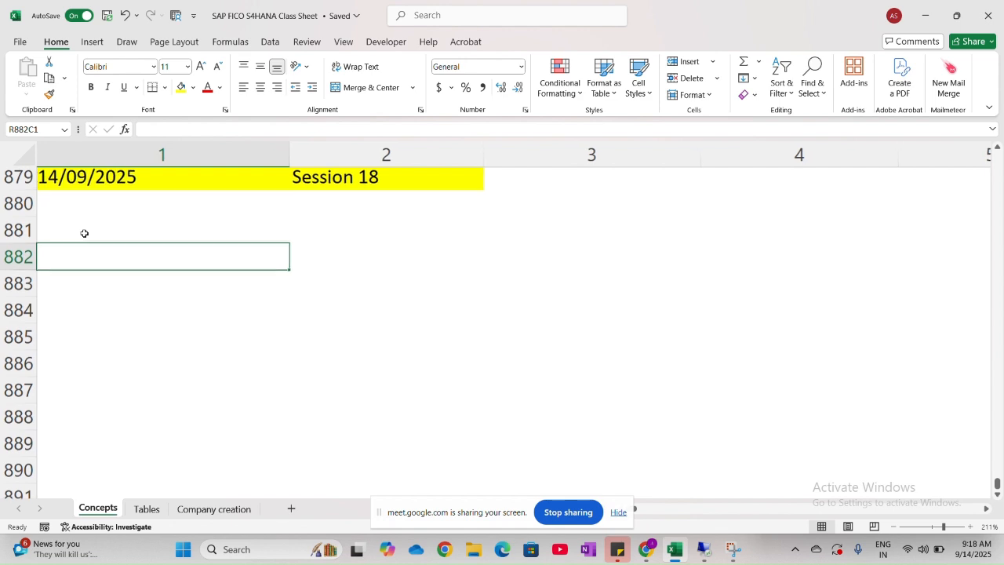
click(84, 234)
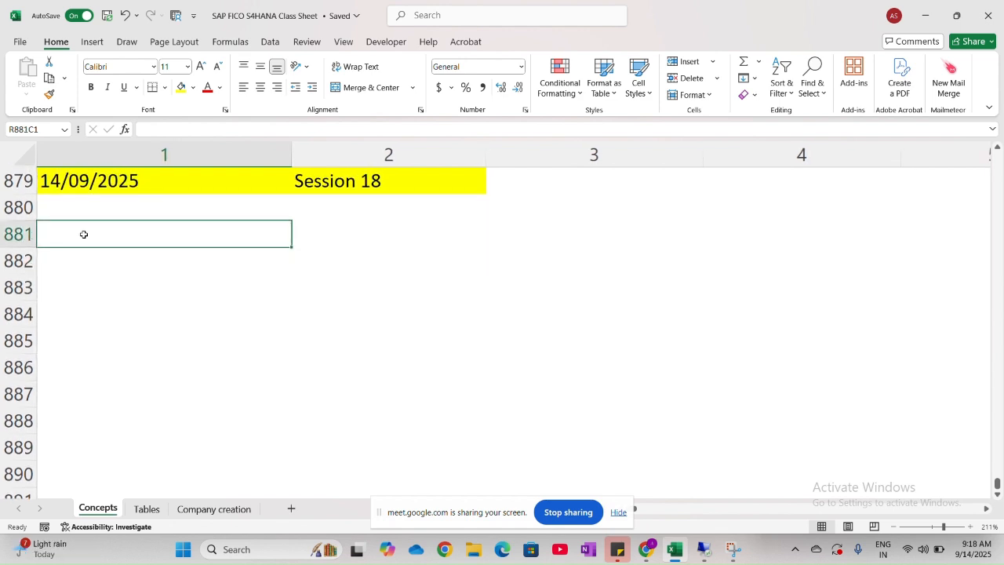
key(Caps_Lock)
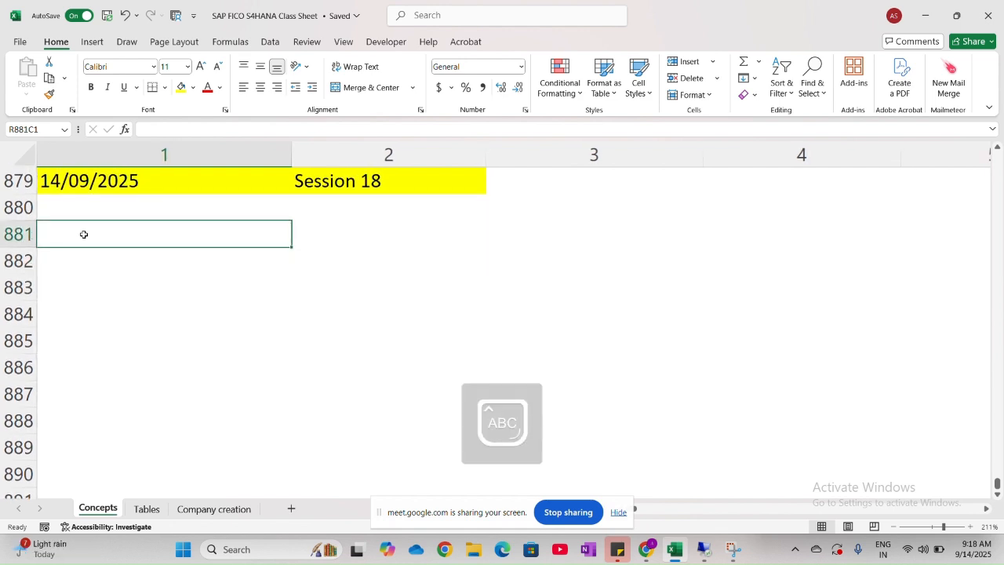
text(I)
key(Caps_Lock)
text(n)
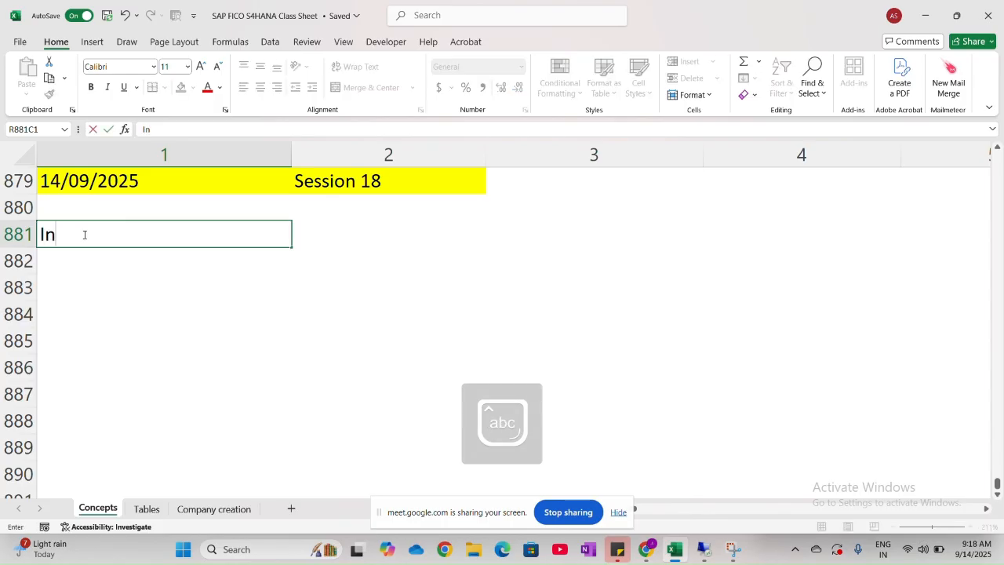
text(voice)
key(Caps_Lock)
text(M)
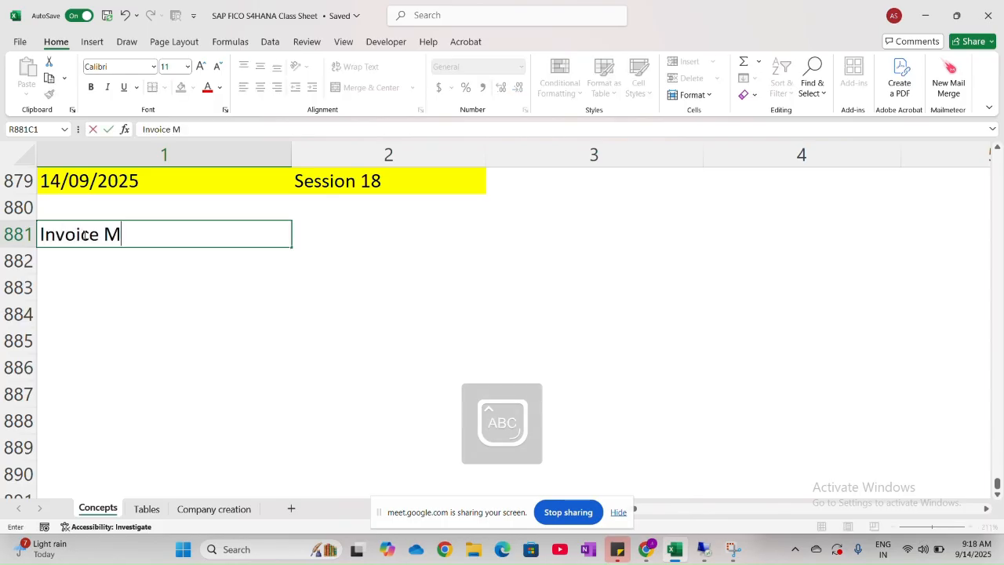
key(Caps_Lock)
text(atching)
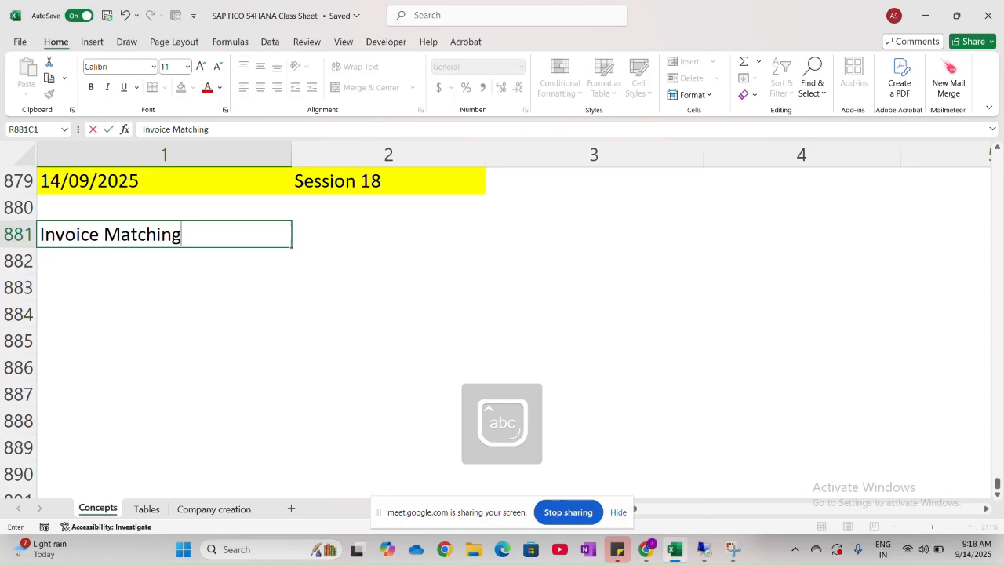
key(Caps_Lock)
text(M)
key(Caps_Lock)
text(eth)
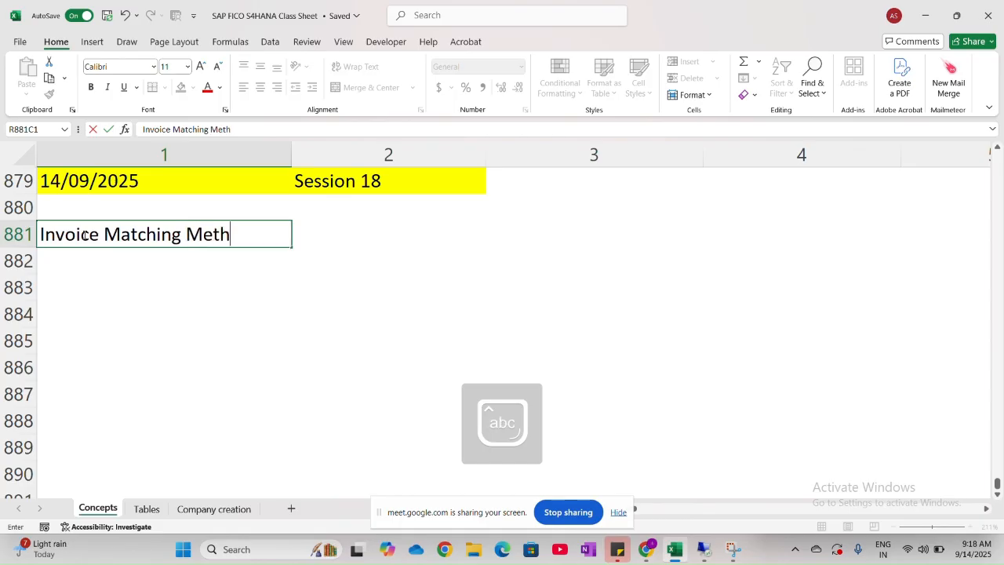
text(ods)
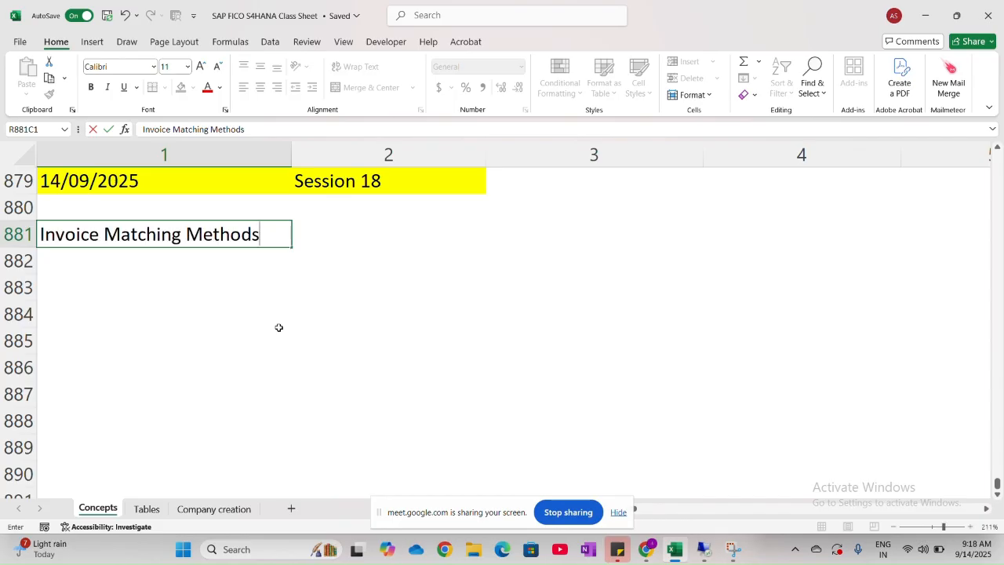
click(895, 526)
click(894, 526)
click(894, 526)
click(894, 526)
click(894, 526)
click(894, 526)
click(895, 526)
click(970, 527)
click(971, 527)
click(971, 527)
click(970, 527)
click(971, 527)
click(971, 527)
click(971, 526)
click(717, 406)
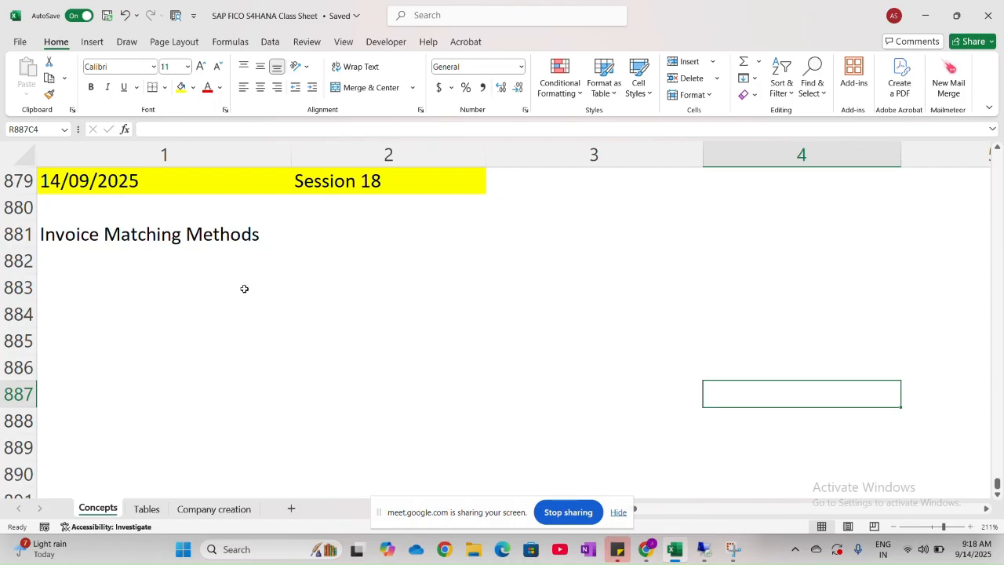
scroll(244, 289, up, 5)
scroll(243, 289, down, 8)
scroll(244, 289, up, 4)
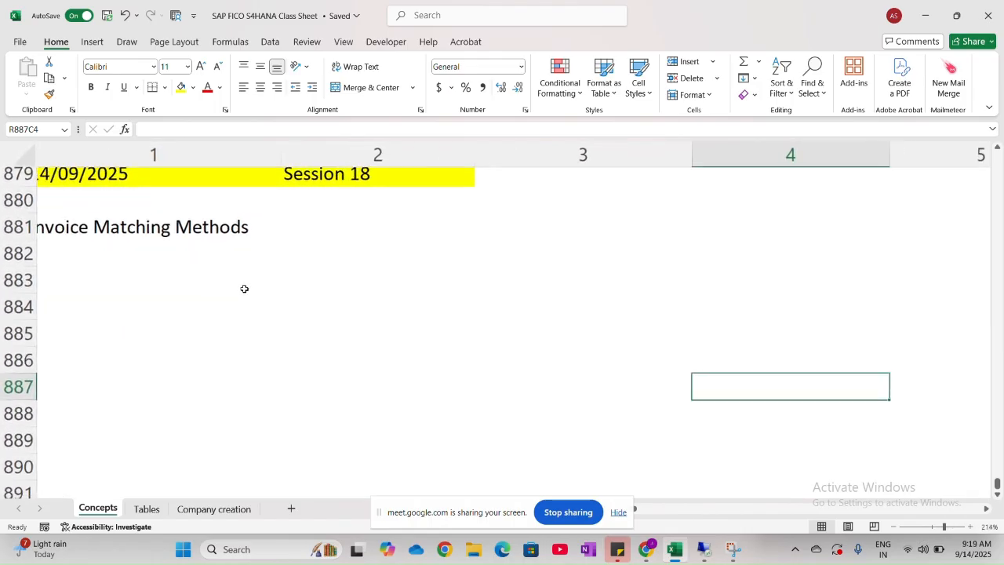
scroll(243, 288, down, 3)
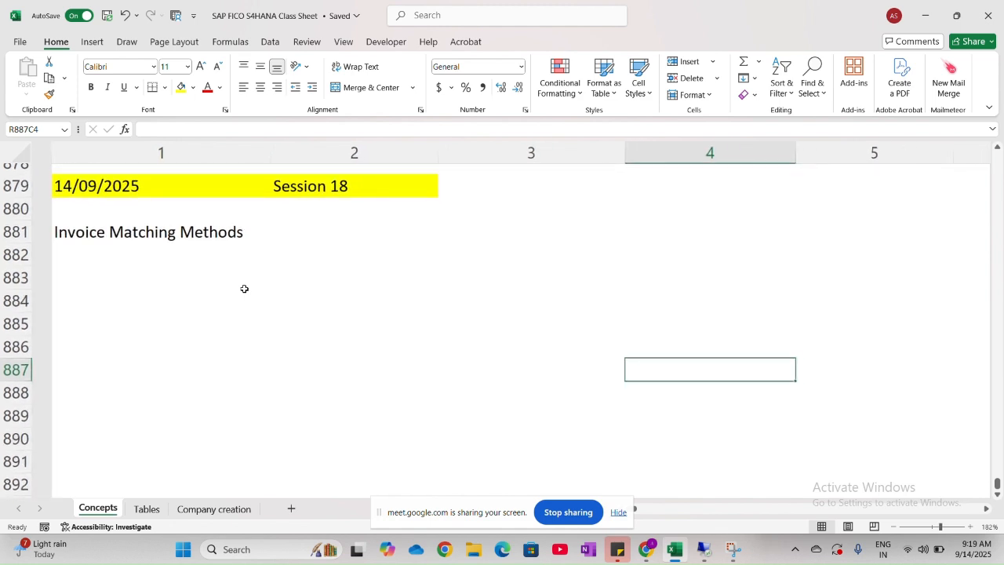
scroll(243, 288, down, 1)
scroll(244, 288, up, 1)
scroll(244, 289, down, 1)
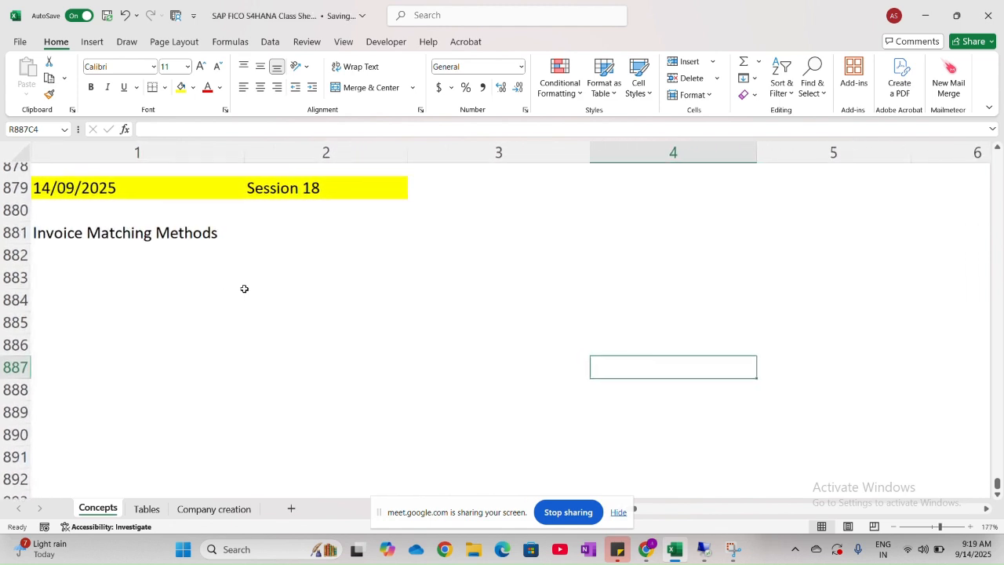
scroll(244, 289, up, 4)
scroll(244, 288, down, 3)
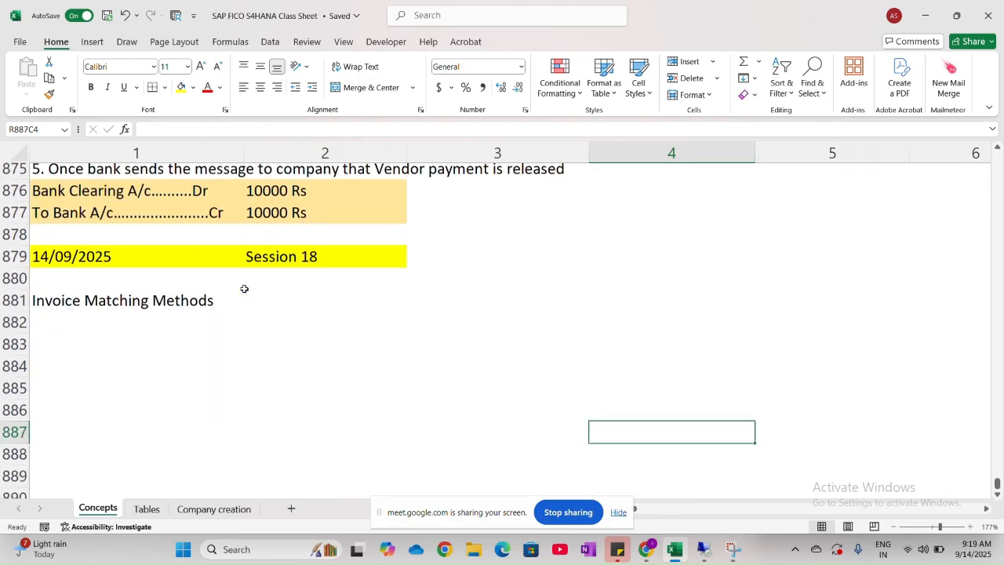
scroll(244, 288, down, 2)
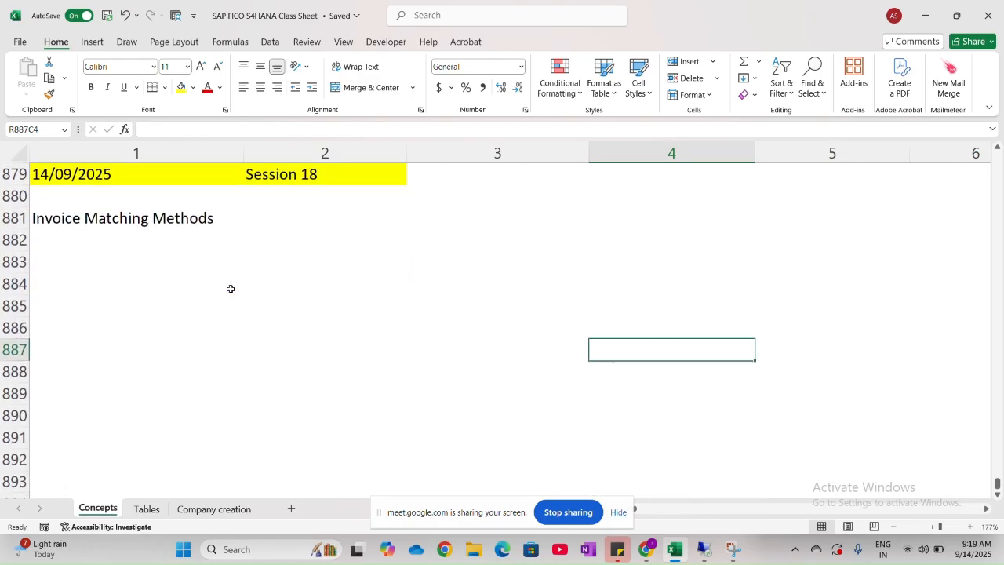
click(62, 217)
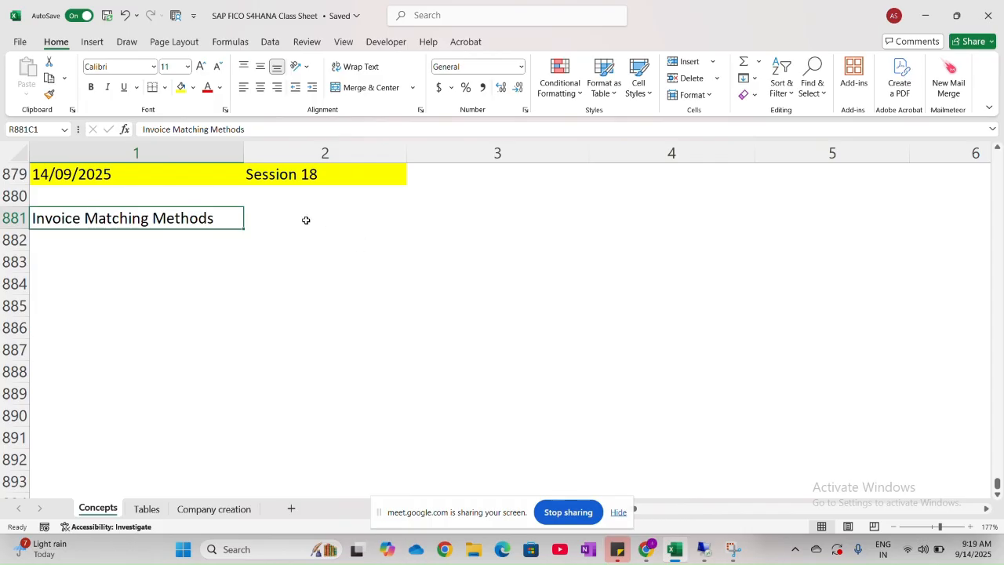
- Enter "1. 2 Way Matching" in the cell directly below the Invoice Matching Methods heading
click(66, 238)
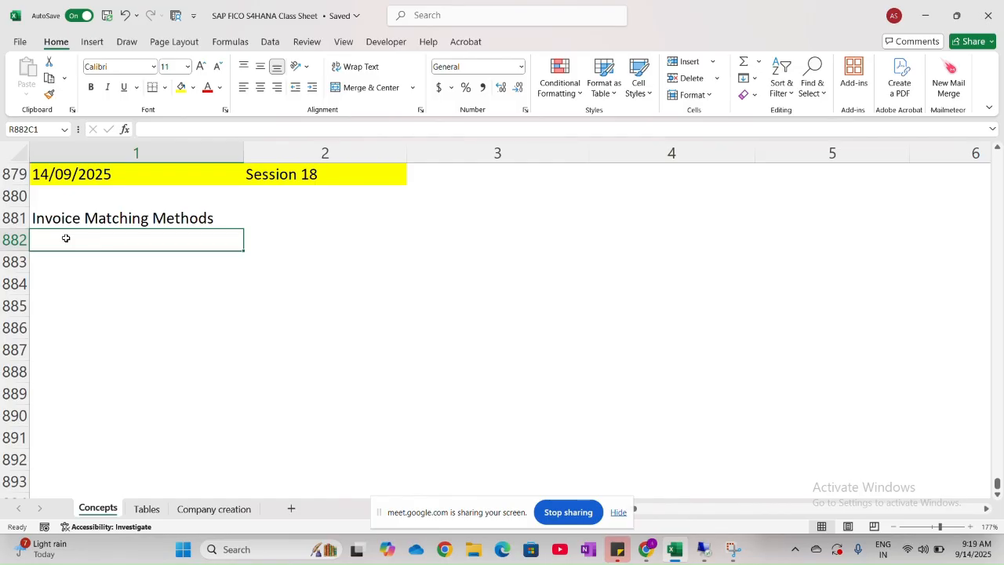
text(1)
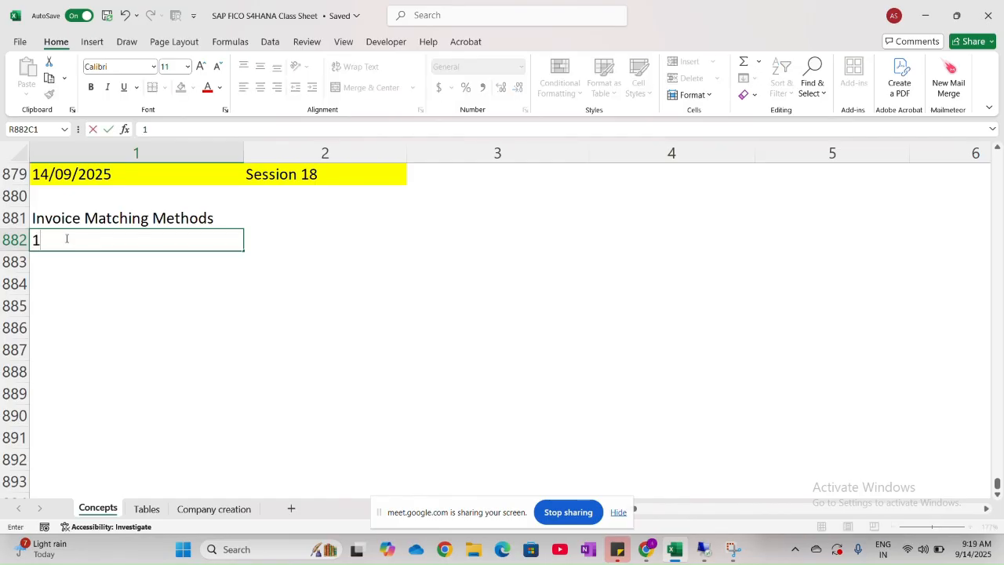
text(.)
key(Caps_Lock)
text(2 W)
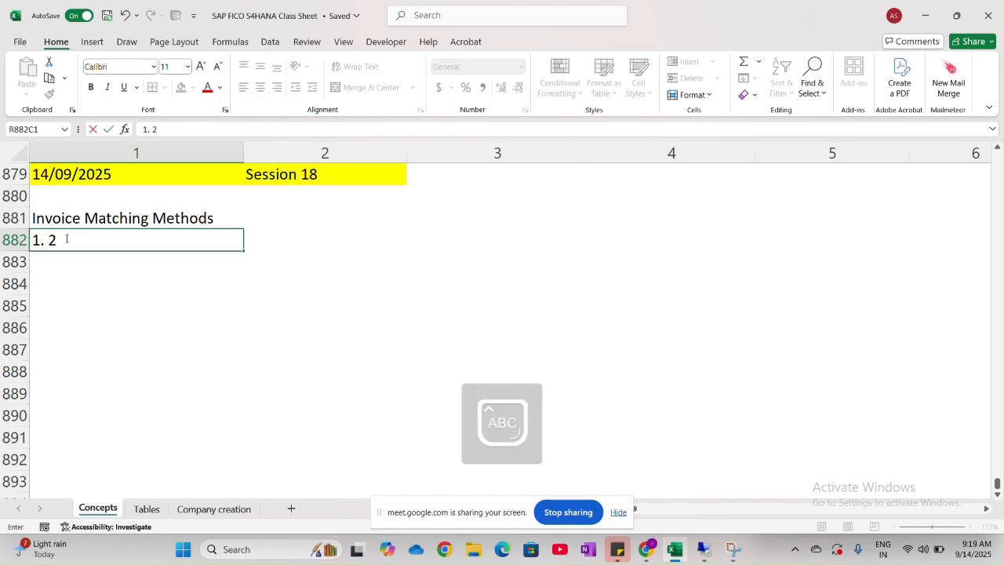
key(Caps_Lock)
text(ay)
key(Caps_Lock)
text(M)
key(Caps_Lock)
text(at)
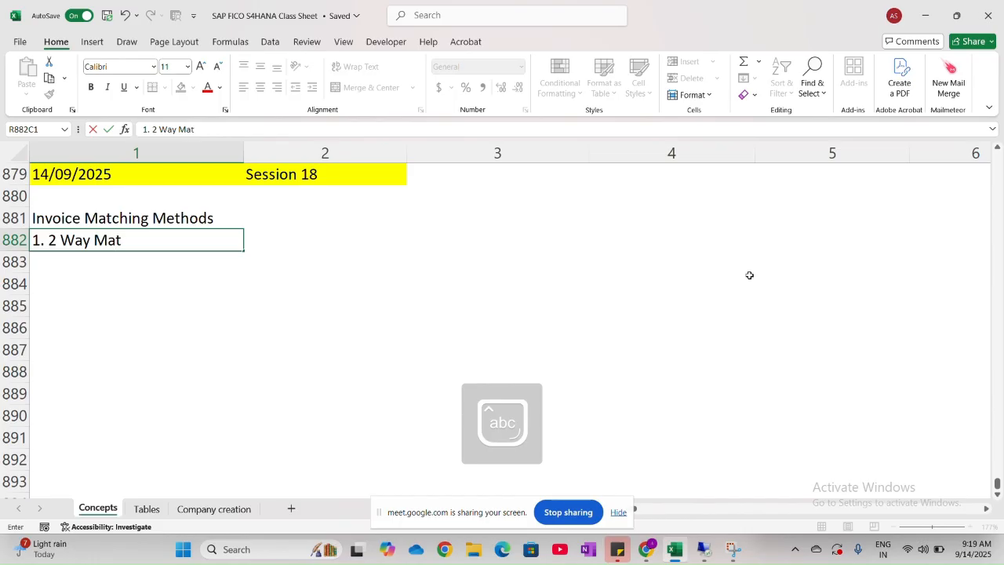
text(ching)
key(Return)
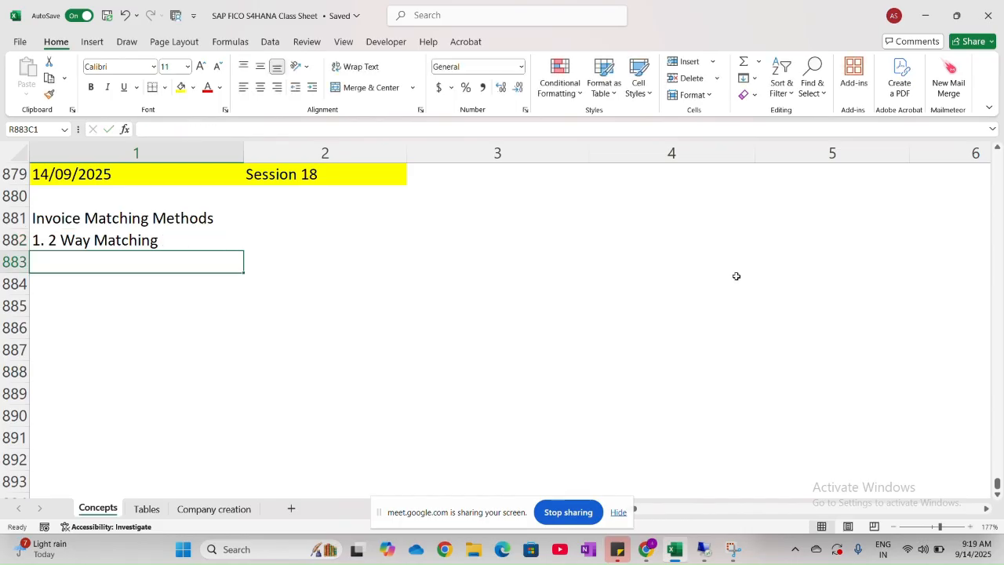
- Remove the "1." numbering from the 2 Way Matching entry so it reads "2 Way Matching"
double_click(48, 238)
key(BackSpace)
key(BackSpace)
key(BackSpace)
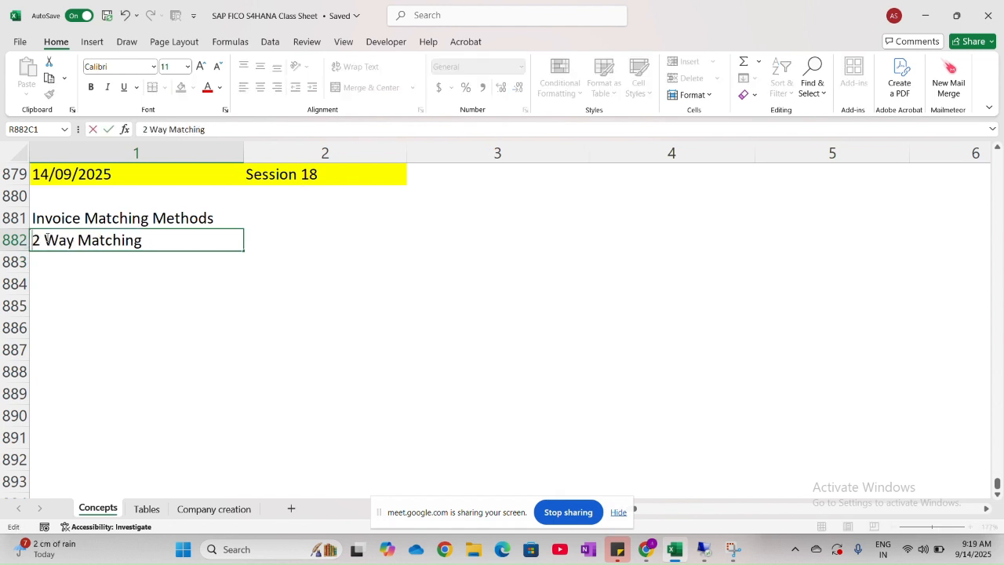
click(46, 275)
- Add "3 way Matching" in row 883, directly below the 2 Way Matching entry
click(53, 262)
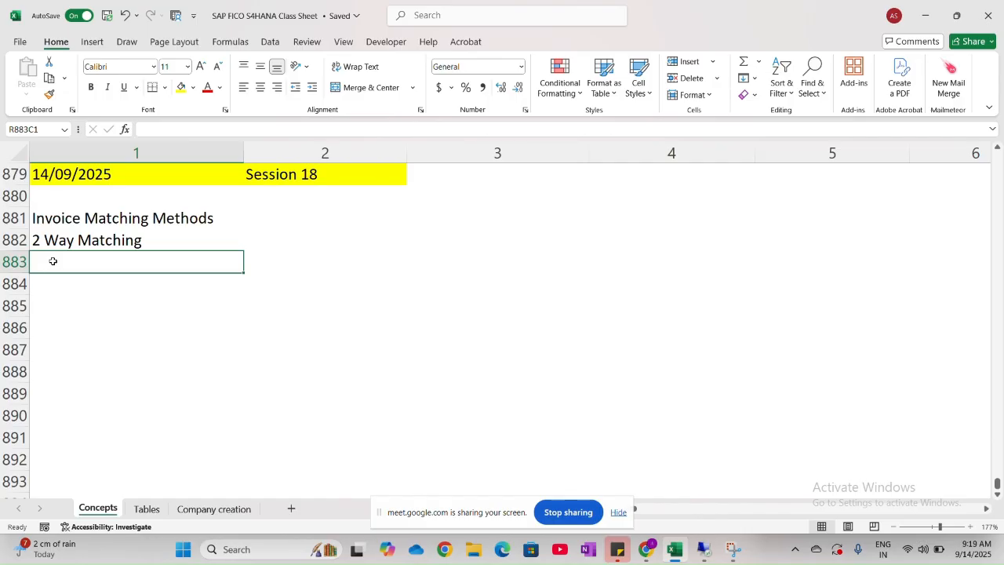
text(3 way)
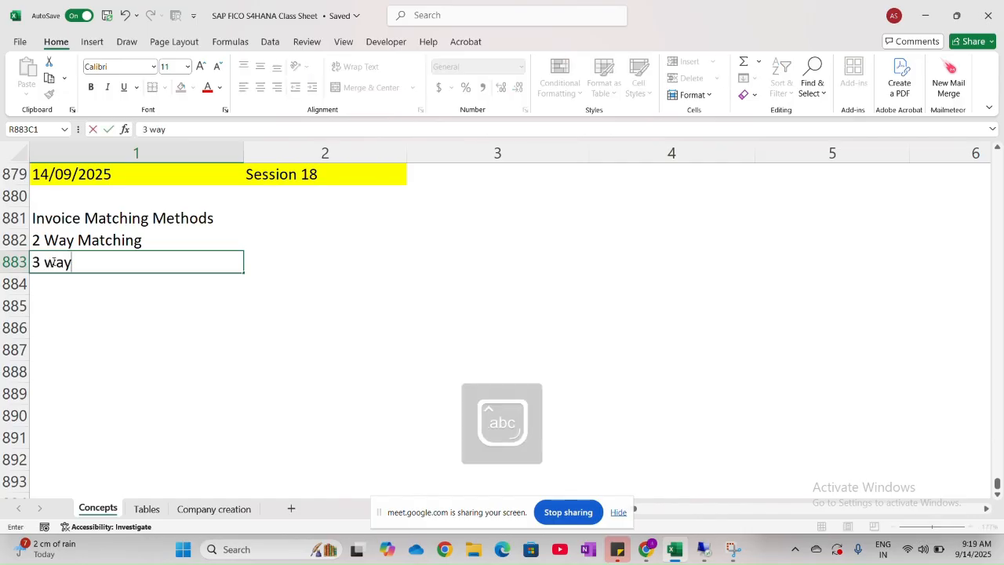
text( Matching)
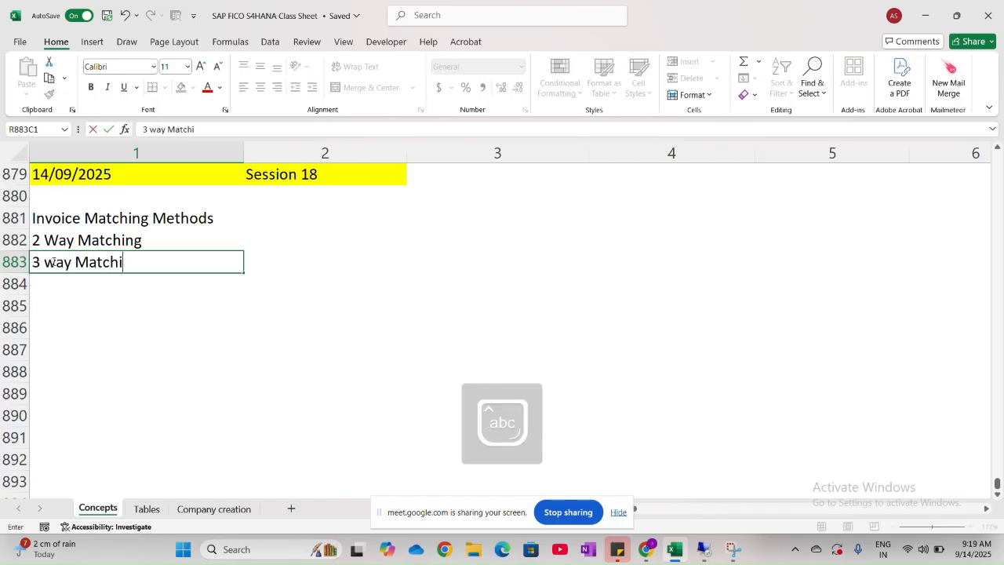
- Fill the Invoice Matching Methods heading cell with a light blue theme color
click(155, 217)
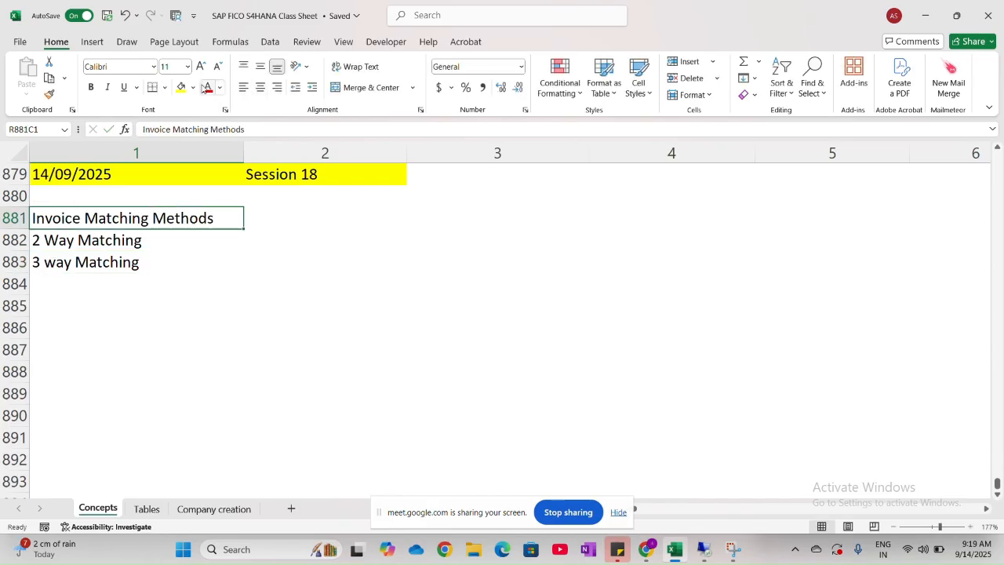
click(194, 88)
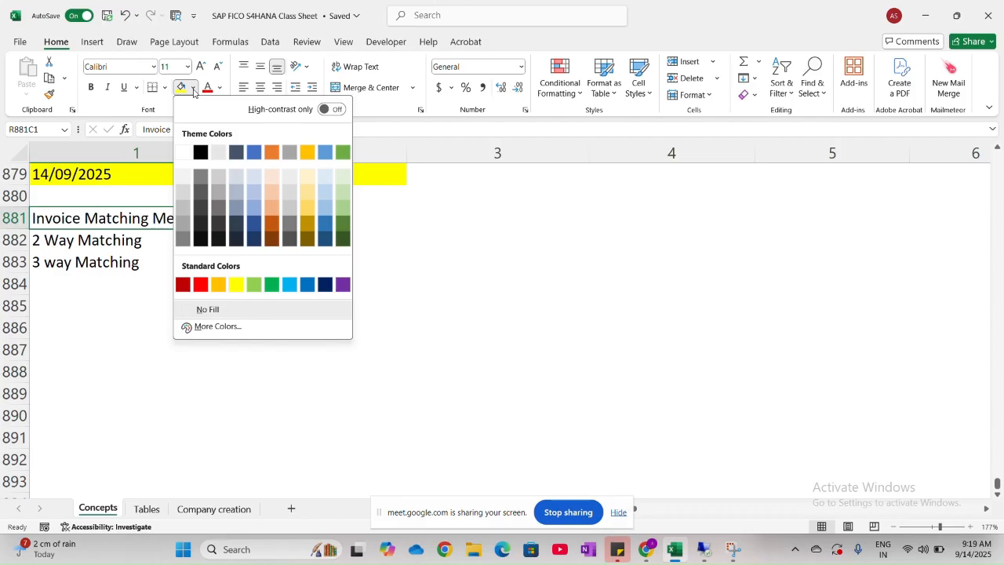
click(326, 203)
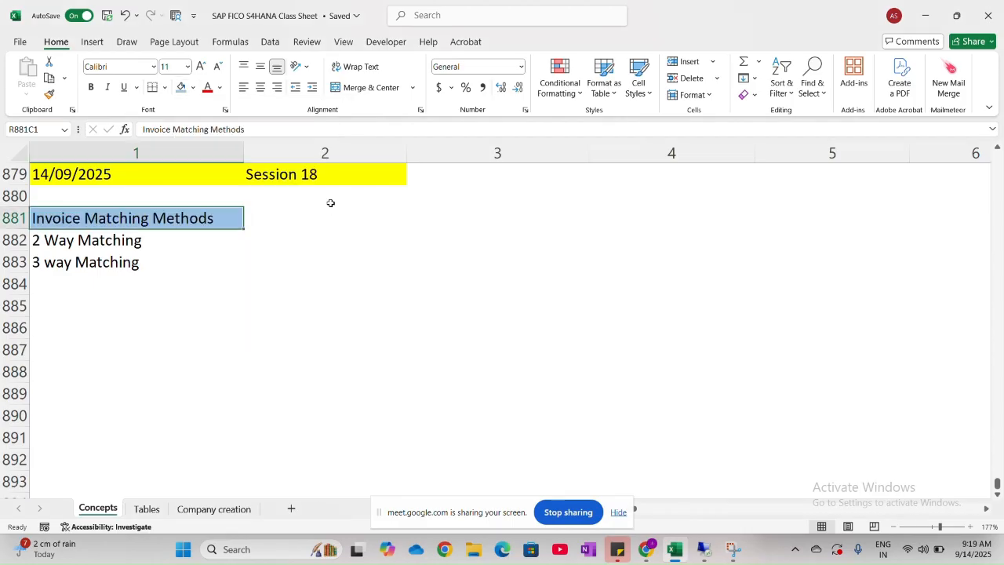
click(242, 281)
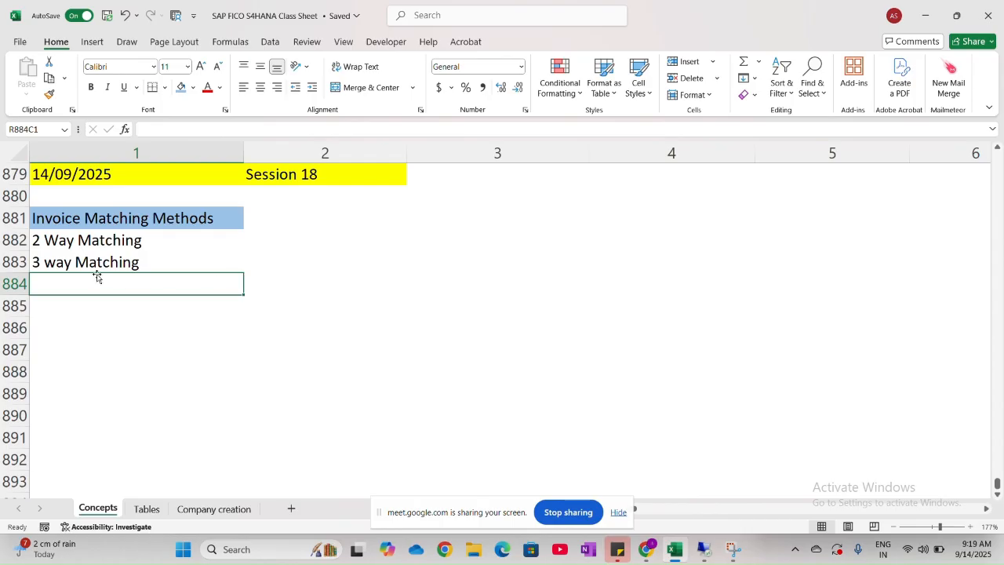
- Change the entry in row 882 to "2 way Matching" with a lowercase "w"
double_click(57, 240)
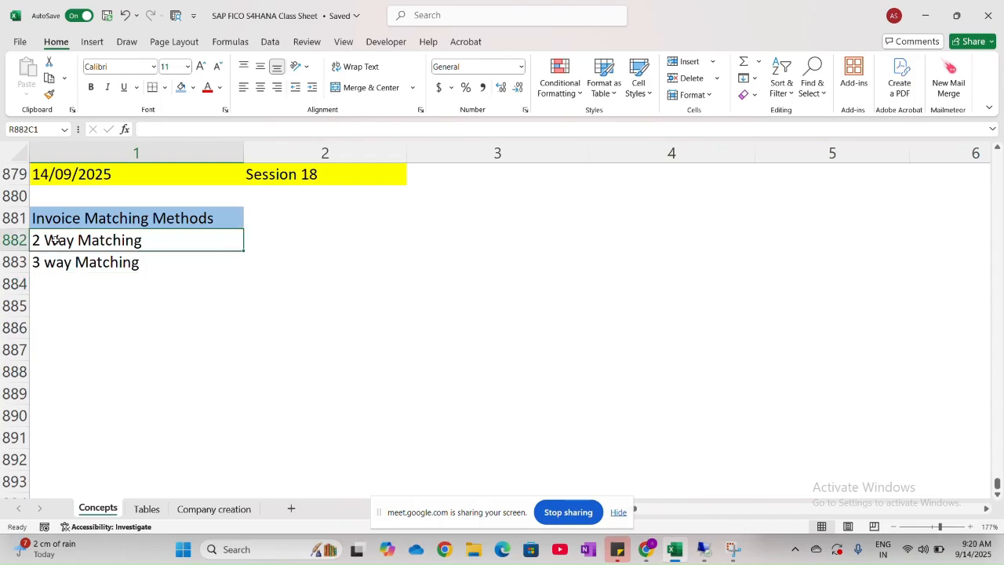
key(BackSpace)
text(w)
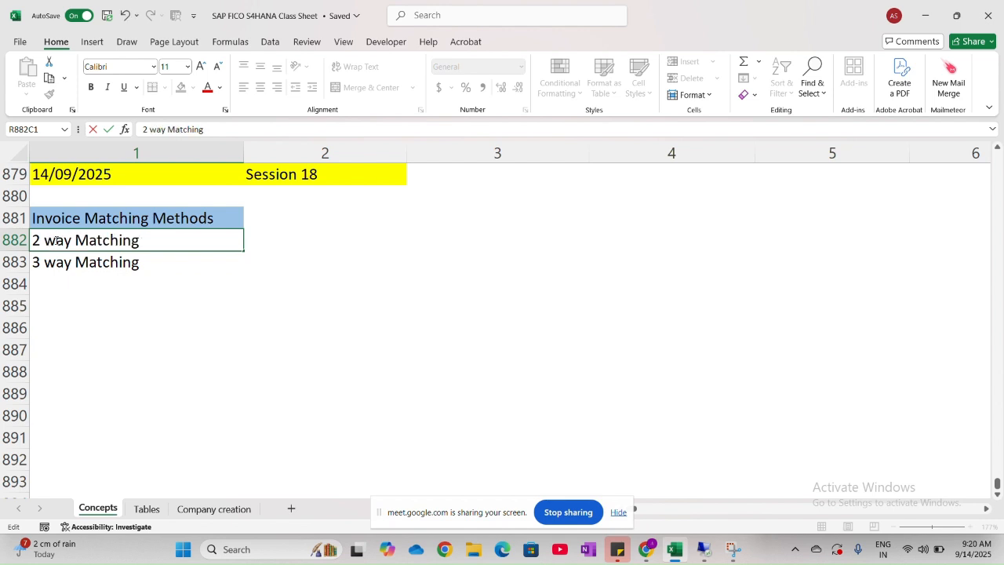
click(63, 350)
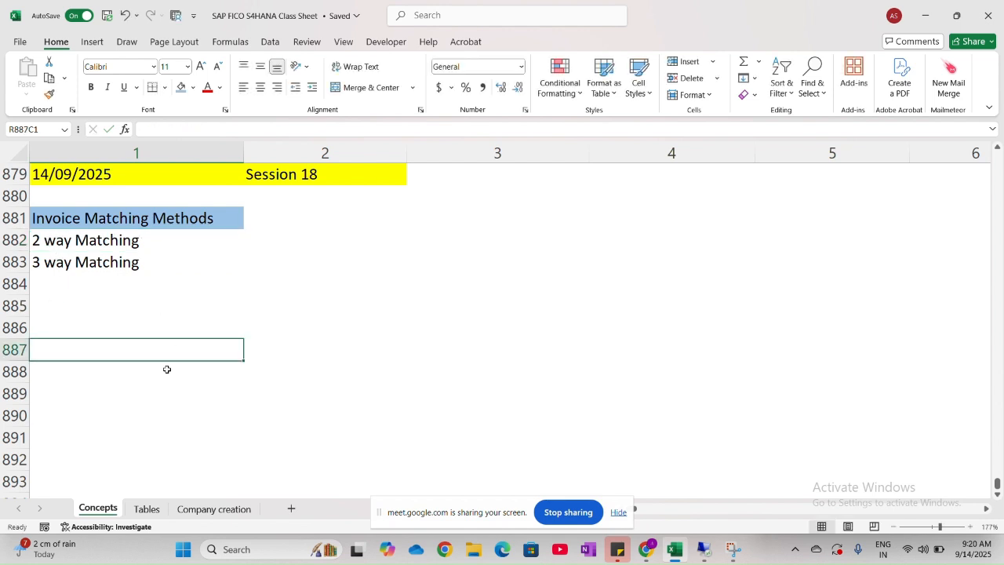
- Copy the "2 way Matching" entry from row 882 into column 1 of row 885 as a section heading
click(64, 243)
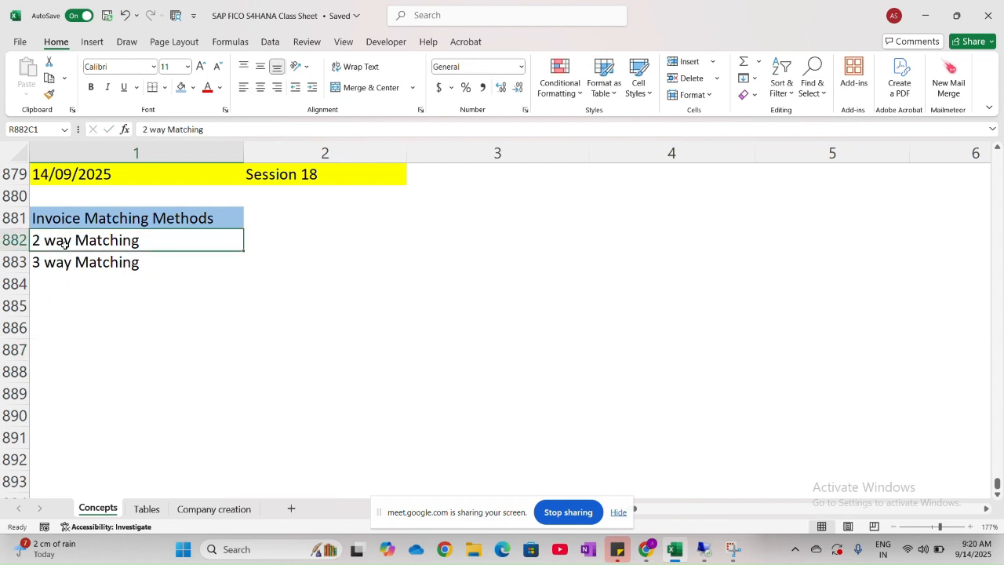
key(ctrl+c)
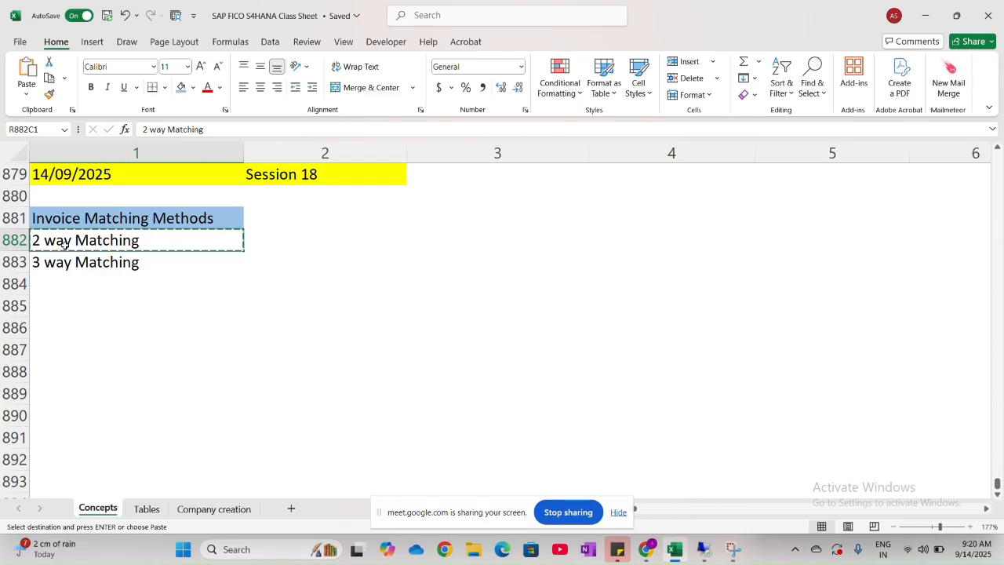
click(59, 308)
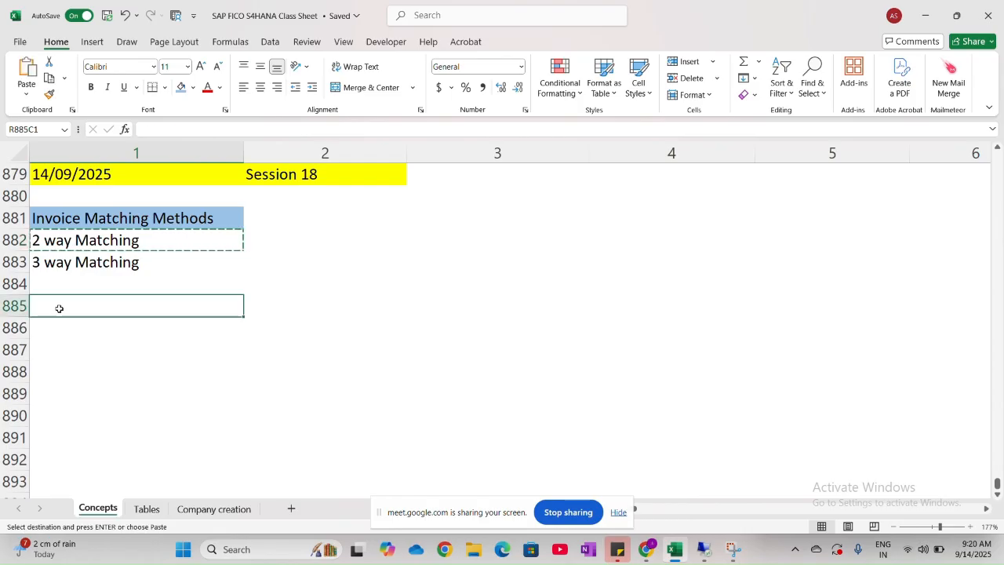
key(ctrl+v)
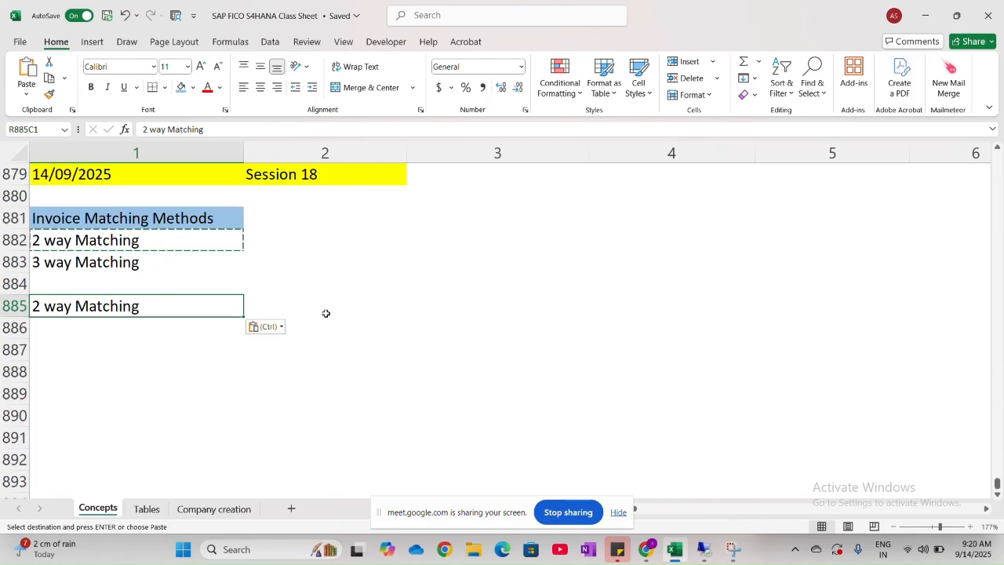
- Fill the "2 way Matching" heading in row 885, columns 1 and 2, with a light orange theme color
drag(324, 314, 220, 311)
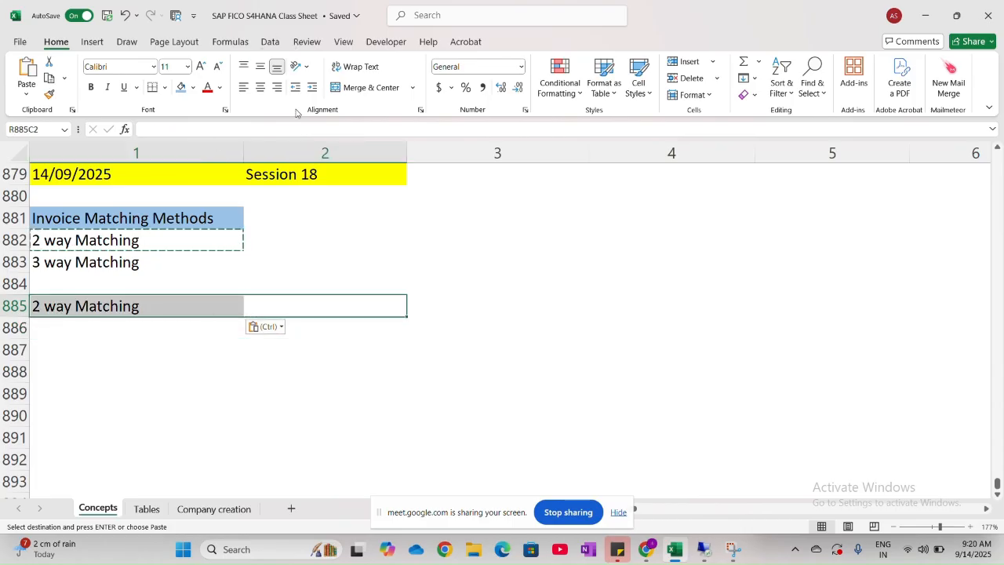
click(195, 90)
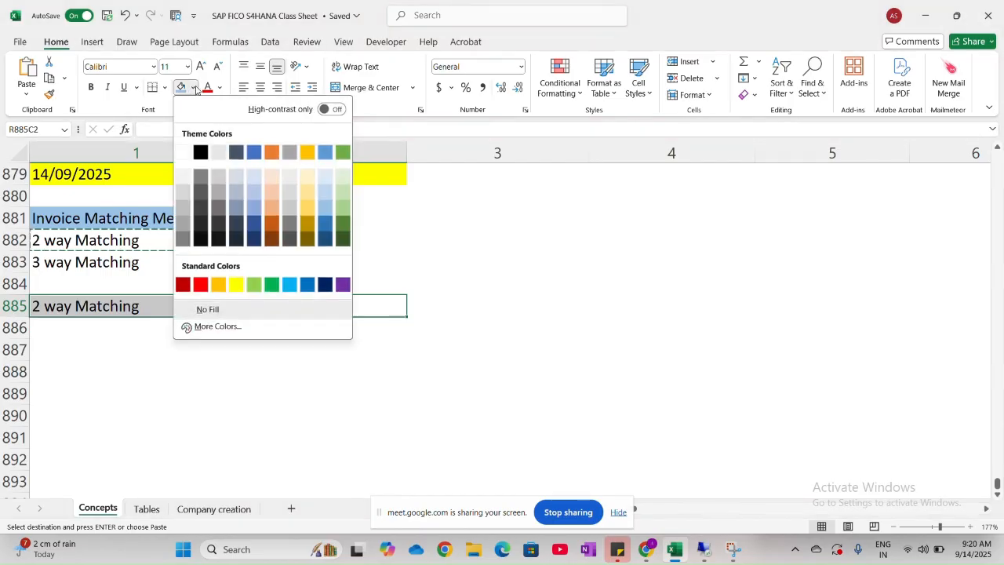
click(267, 197)
- Enter "1. Invoice is matched with Purchase order" in row 886, below the 2 way Matching heading
click(60, 326)
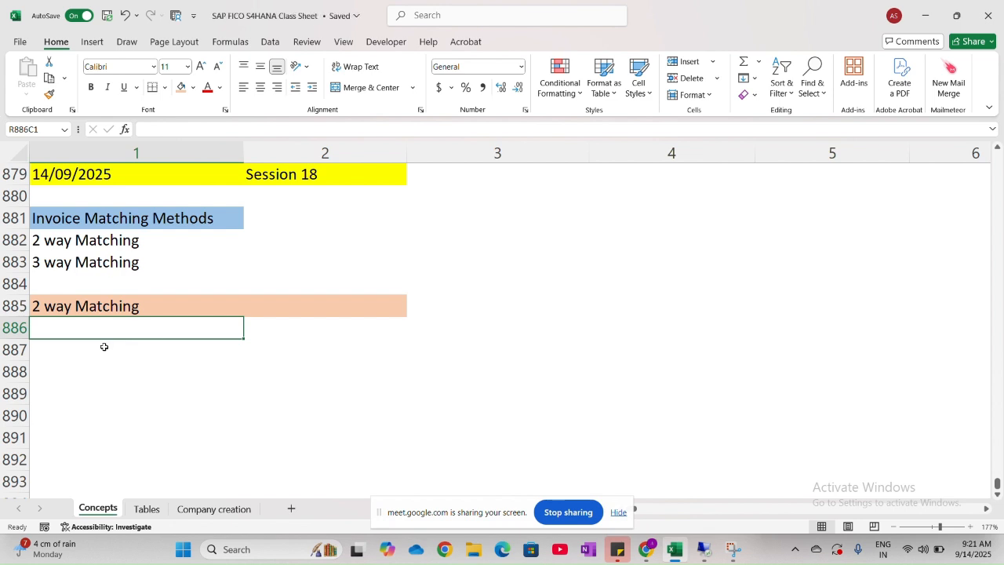
text(1.)
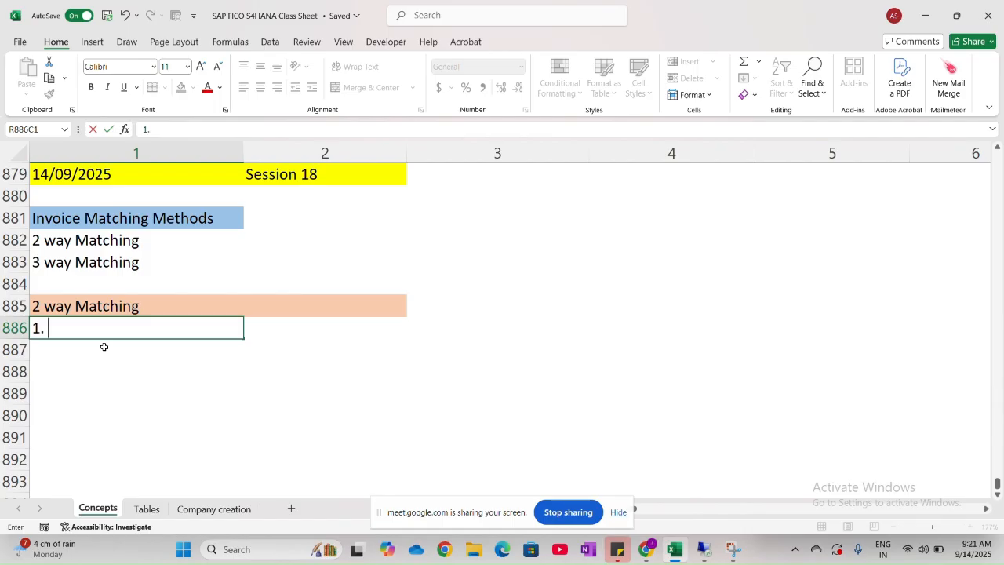
text( Inc)
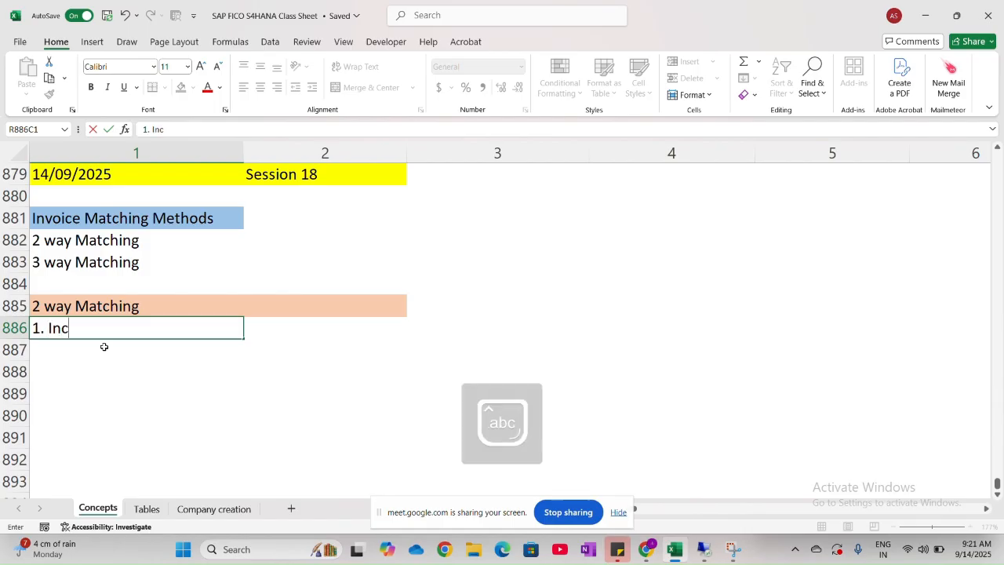
key(BackSpace)
text(voice)
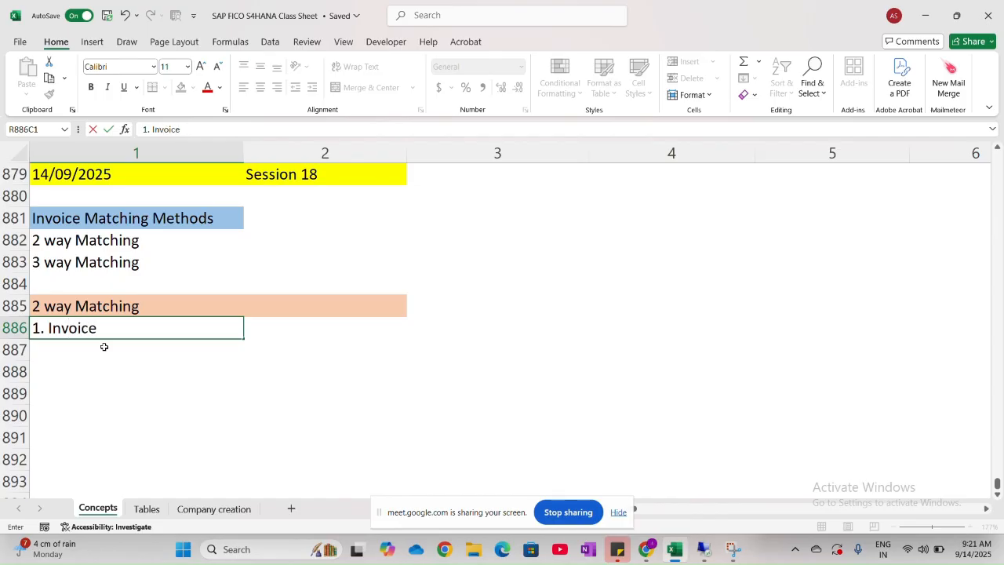
text( is match)
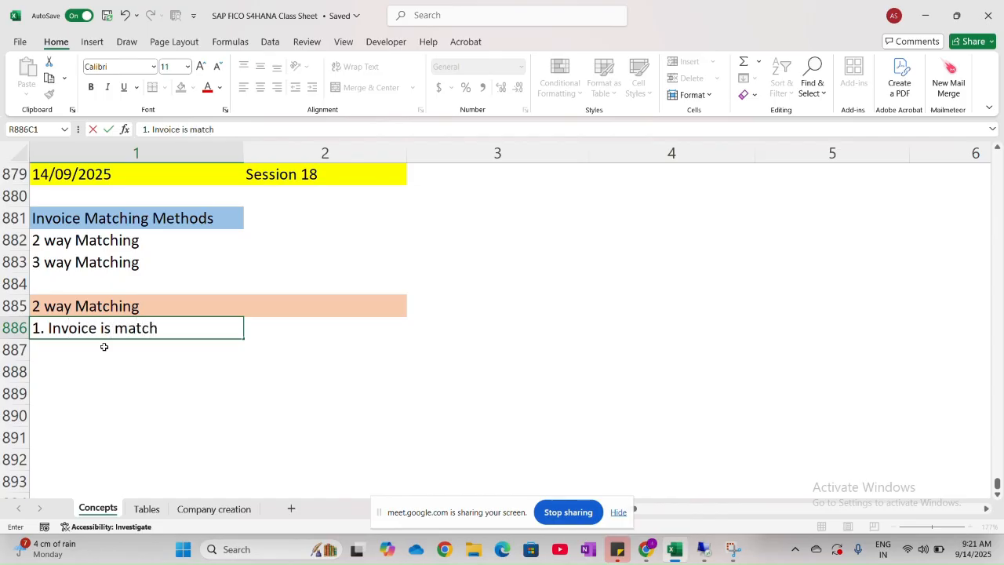
text(ed with Puch)
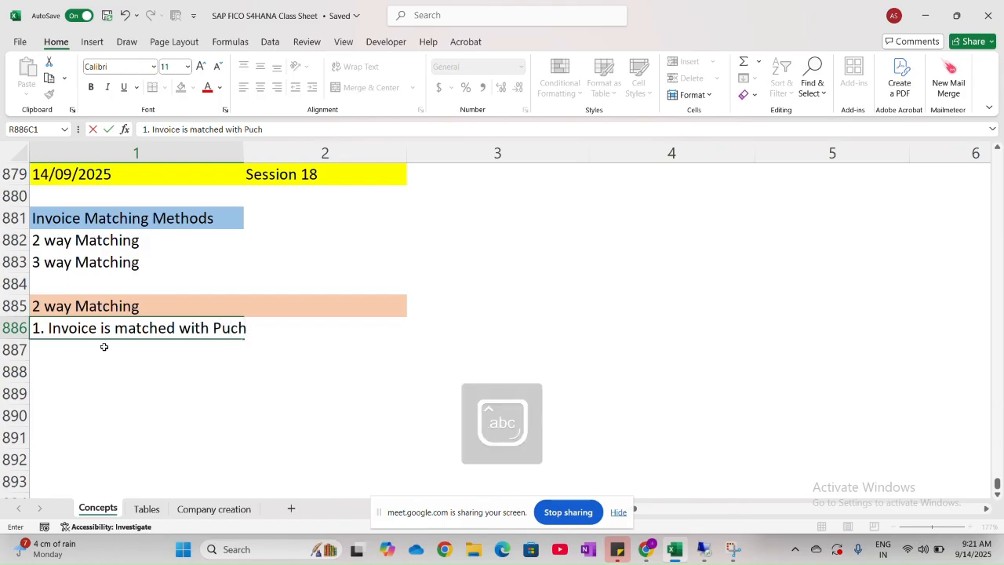
key(BackSpace)
key(BackSpace)
text(rc)
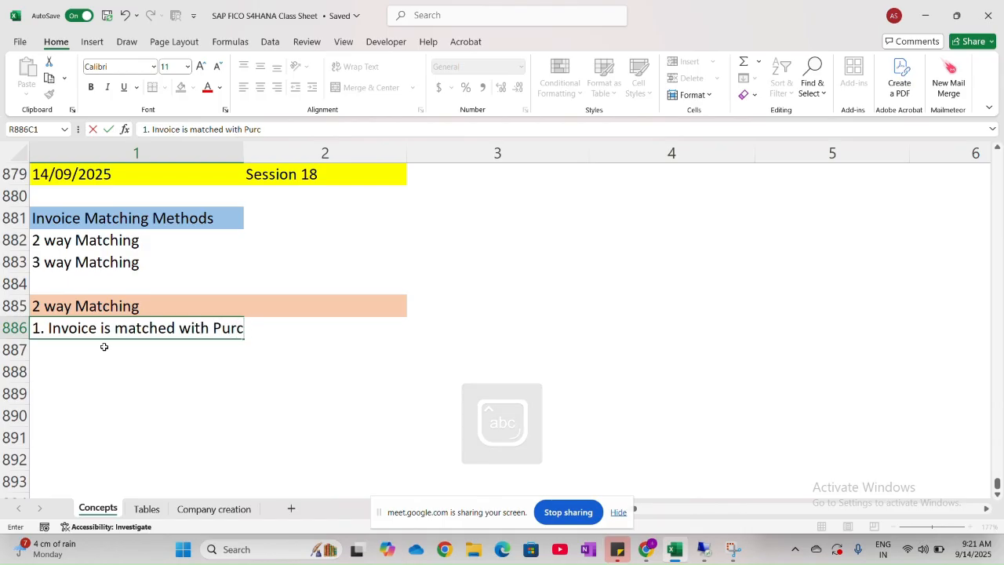
text(hase order)
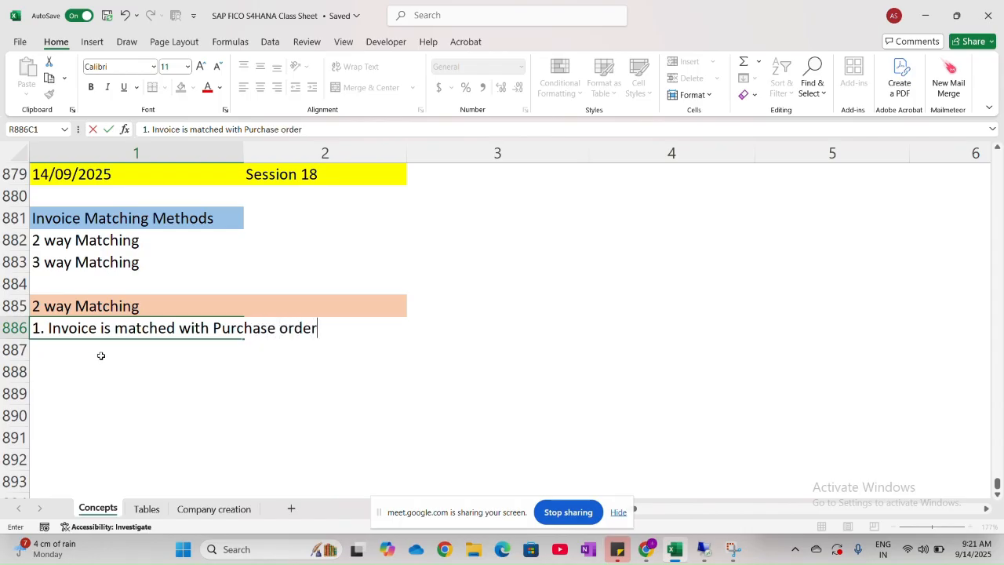
key(Return)
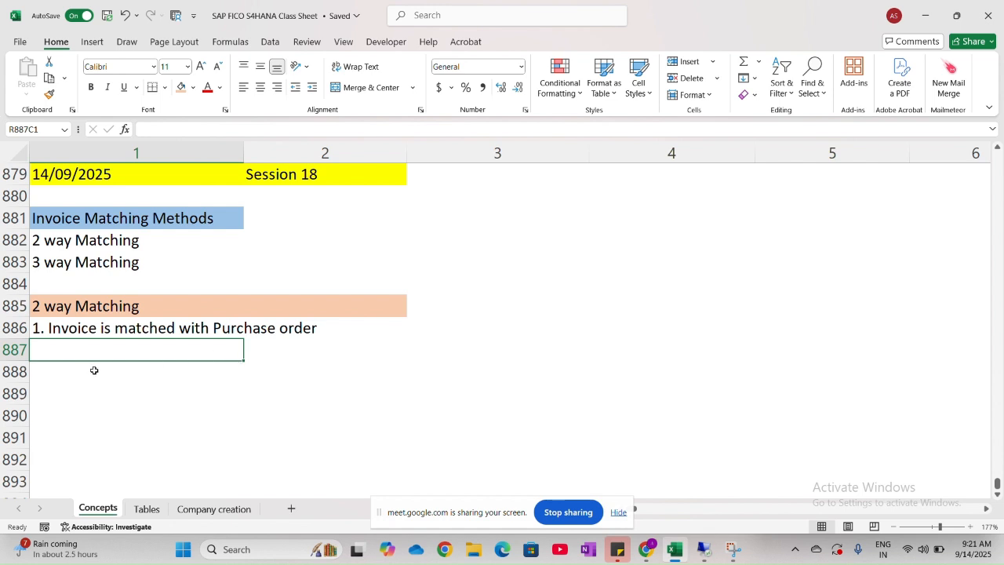
- Enter "2. We check if the price and quantinty order in PO matches with invoice" in row 887
text(2. W)
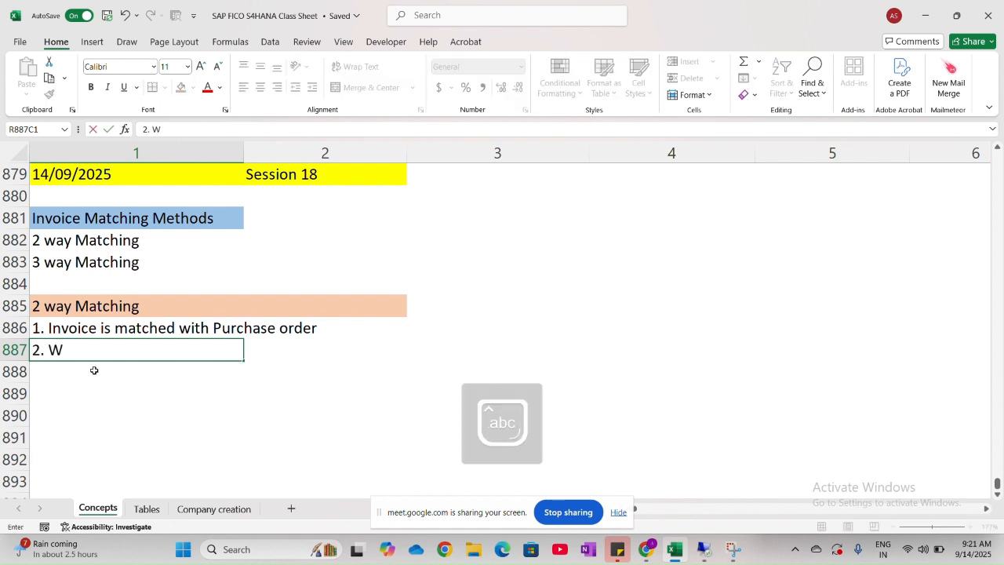
text(e check if)
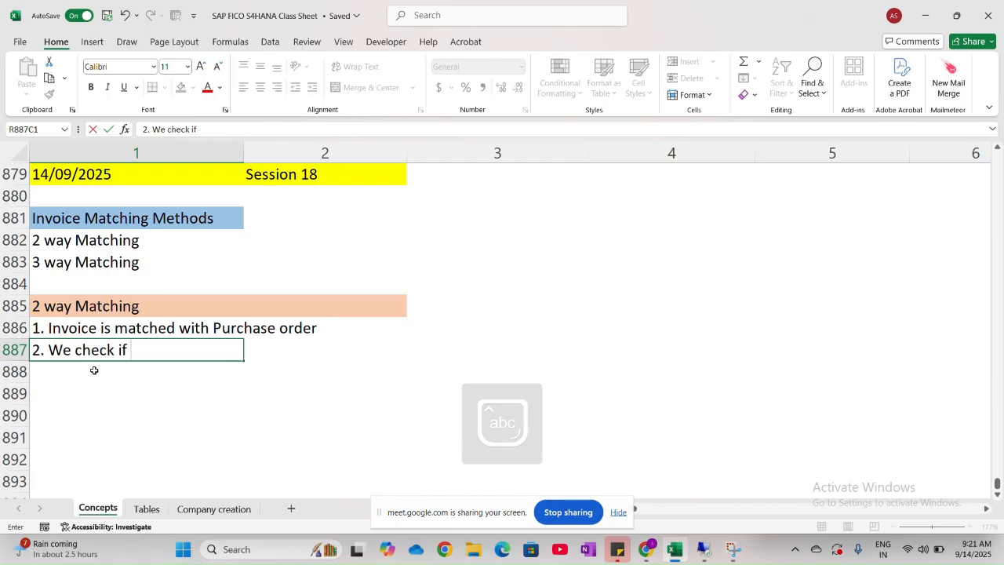
text( the p)
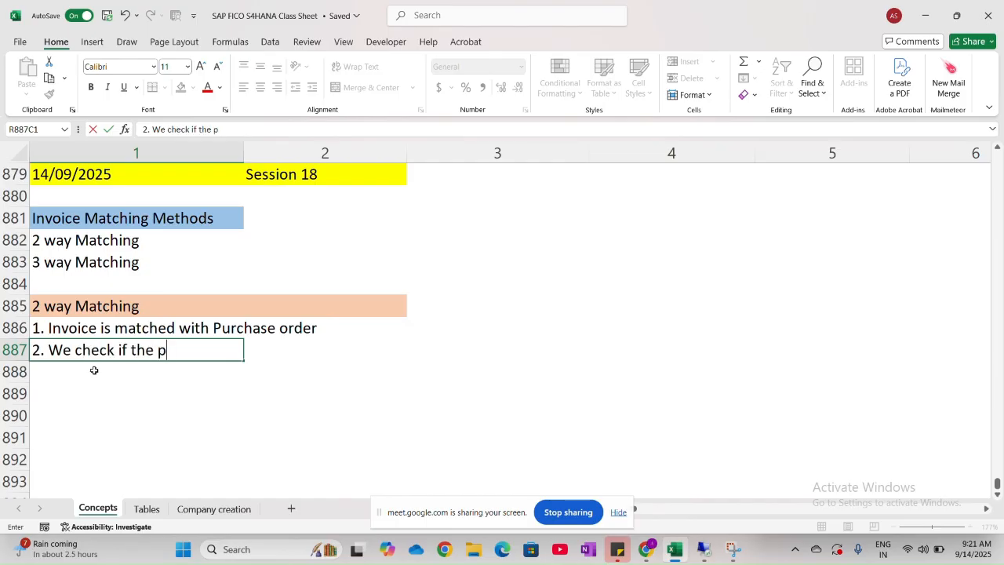
text(rice and quanti)
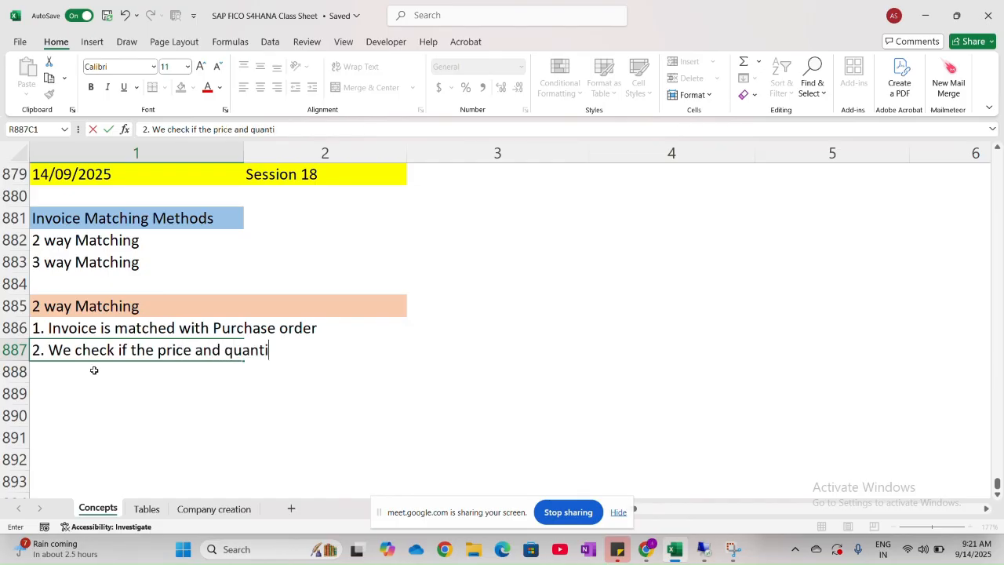
text(nty order)
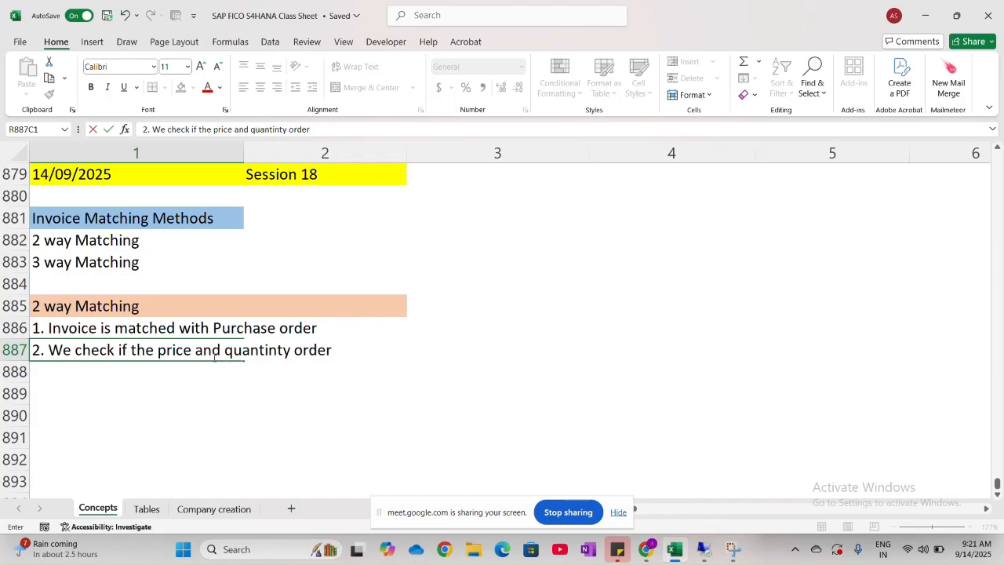
text( in)
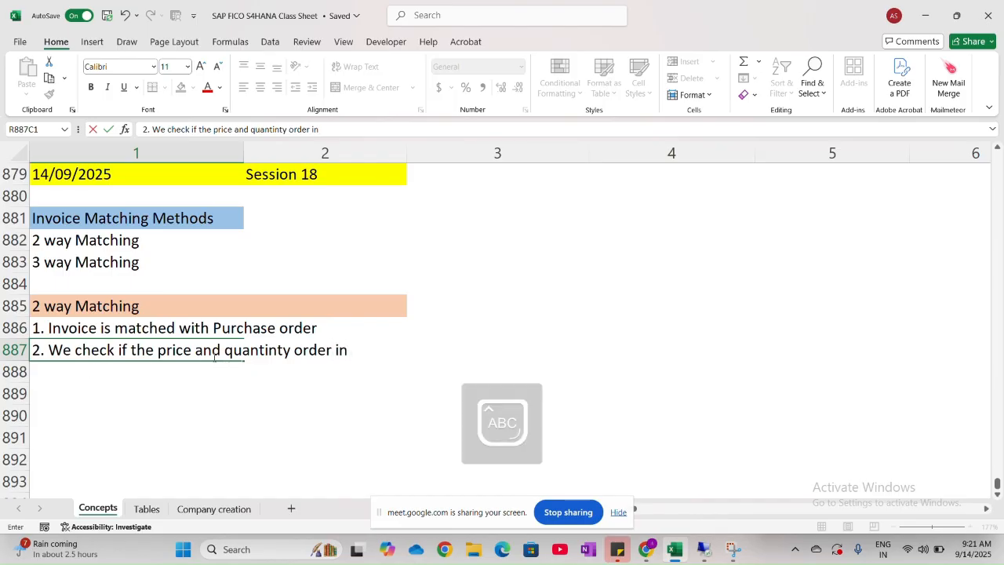
text( PO ma)
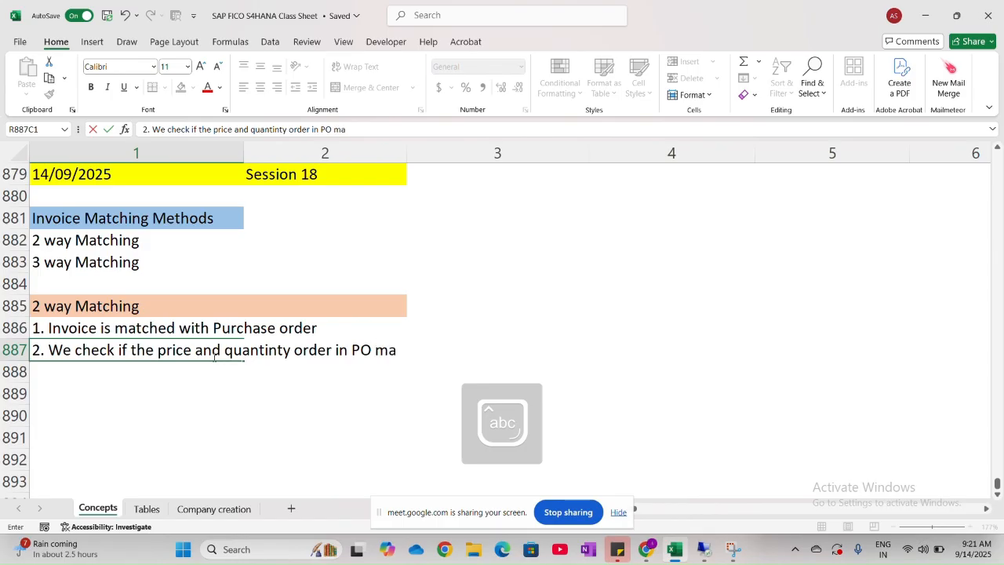
text(tches with i)
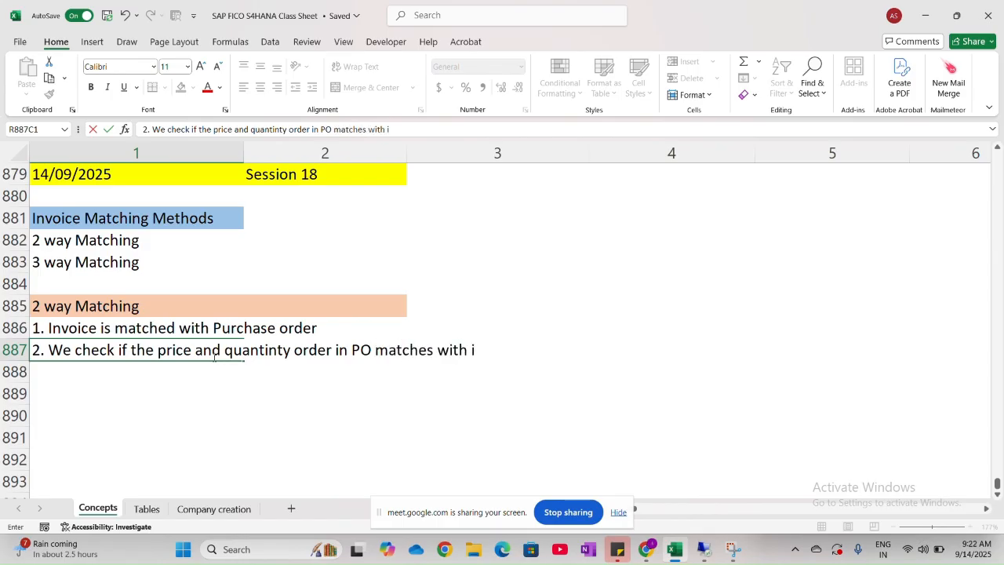
text(nvoice)
click(164, 384)
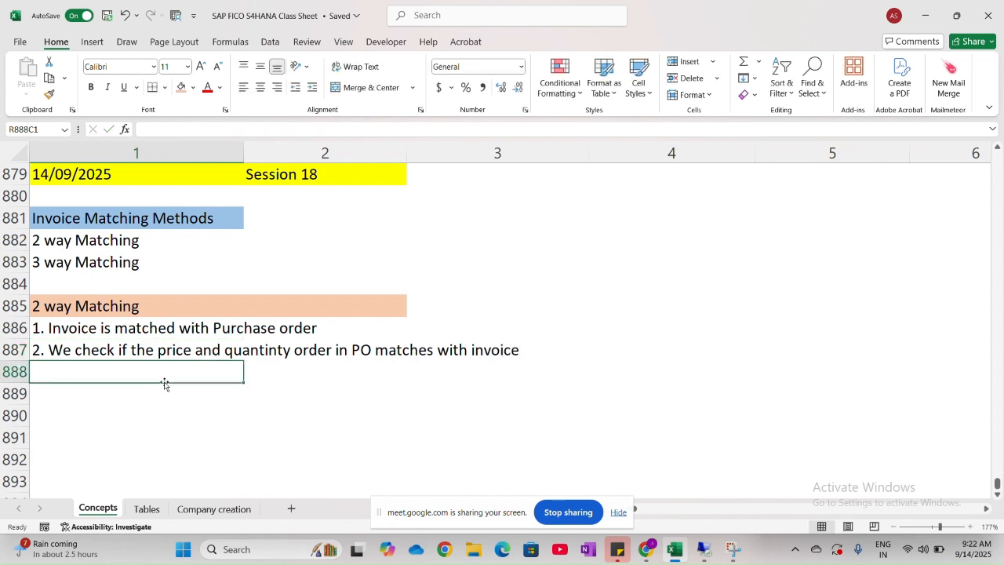
- Enter the label "Example:" in row 889, leaving row 888 blank
click(84, 396)
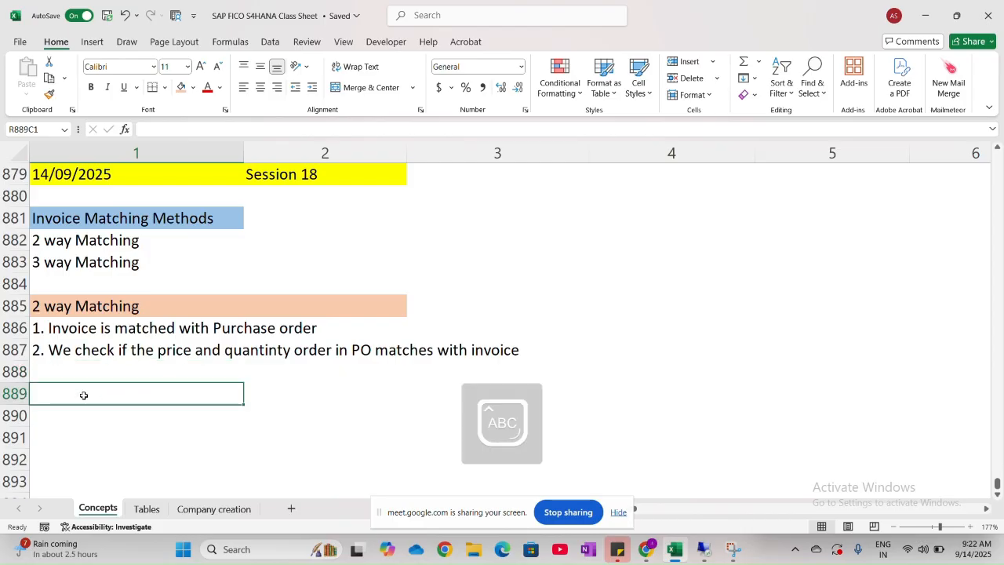
text(W)
key(BackSpace)
text(Example:)
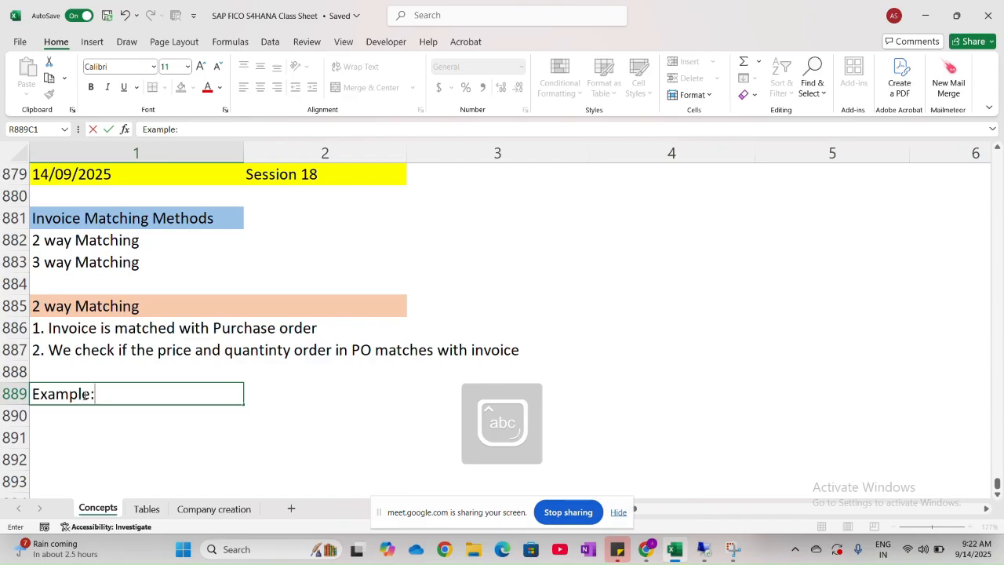
key(Return)
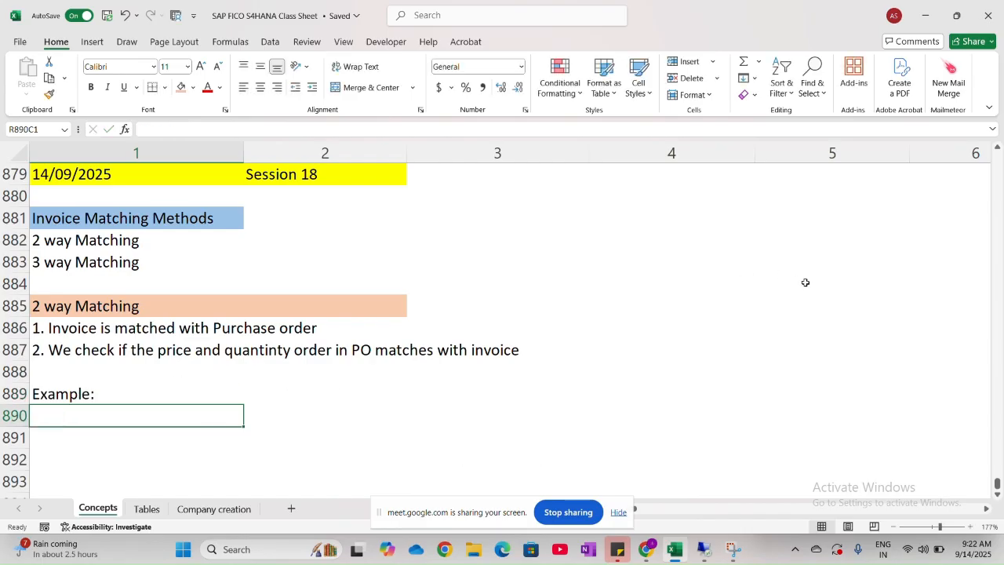
- Enter "Company order 100 Pens @ Rs10 each = Rs 1000" in row 890, below the Example label
scroll(805, 283, down, 2)
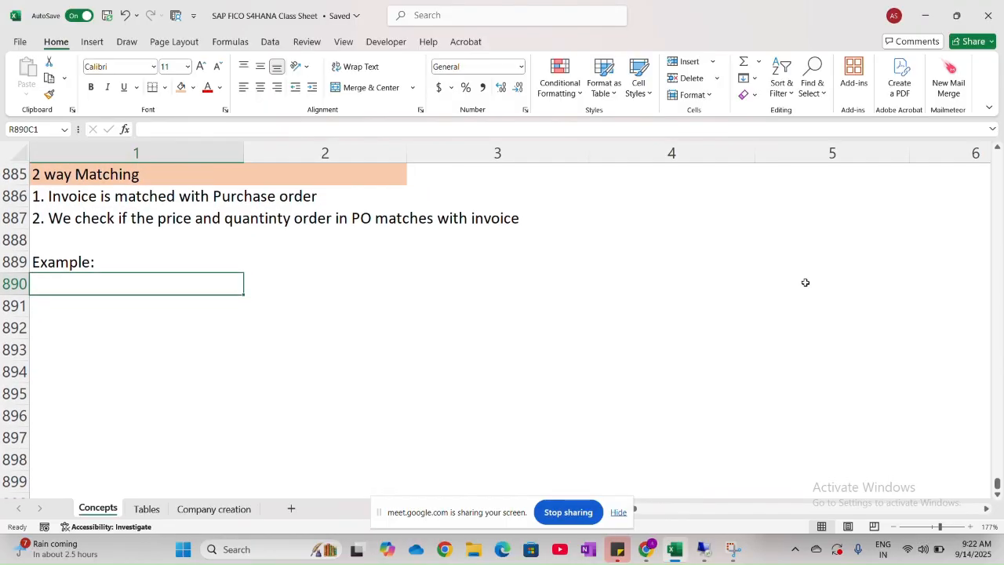
key(Caps_Lock)
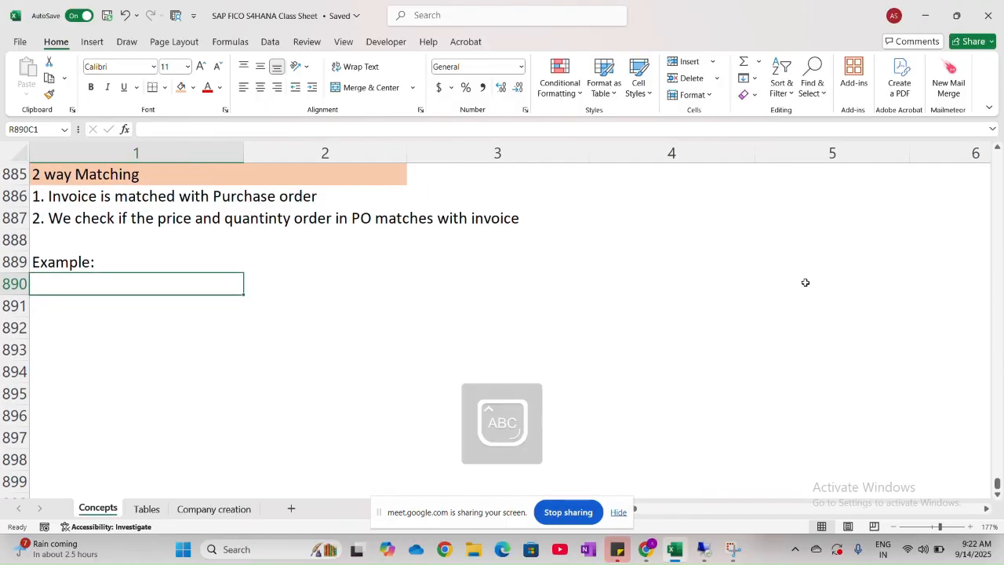
key(Caps_Lock)
text(Com)
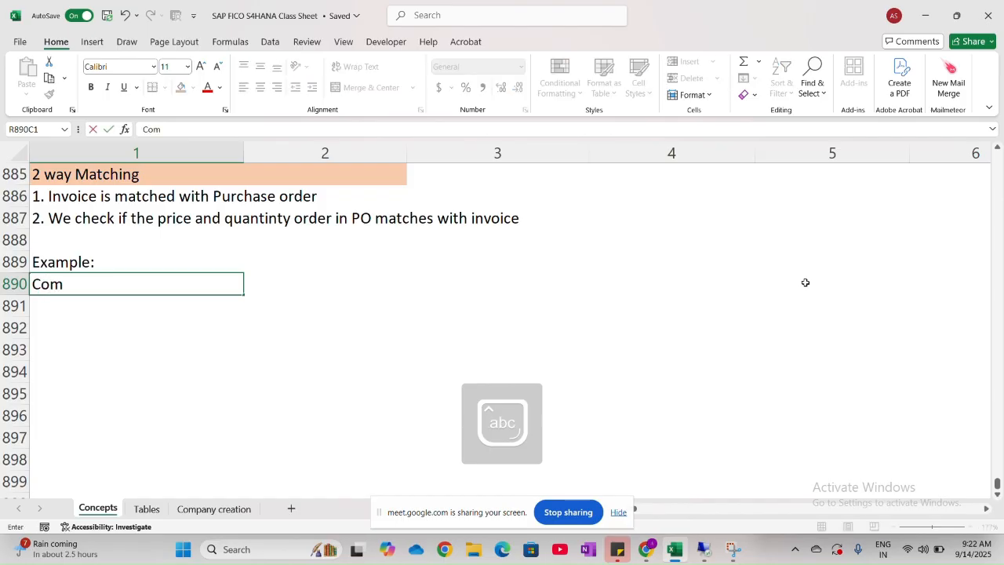
text(pany order)
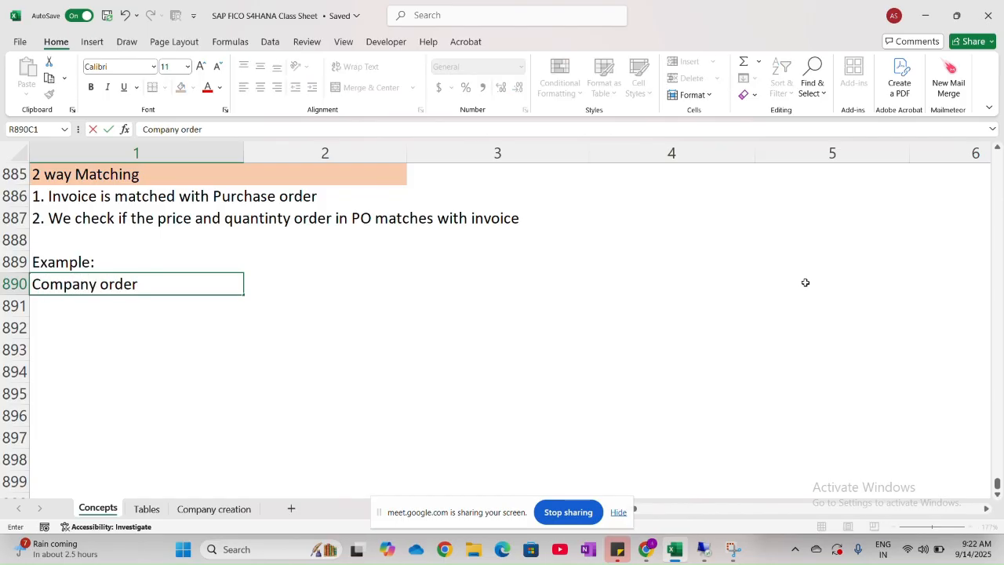
text( 110)
key(BackSpace)
key(BackSpace)
text(00)
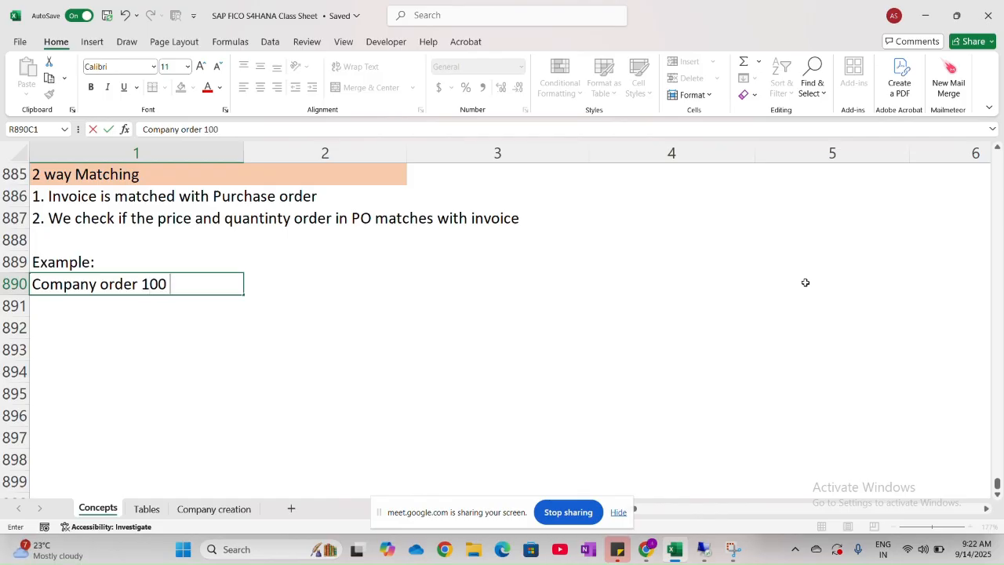
key(Caps_Lock)
text(Pens)
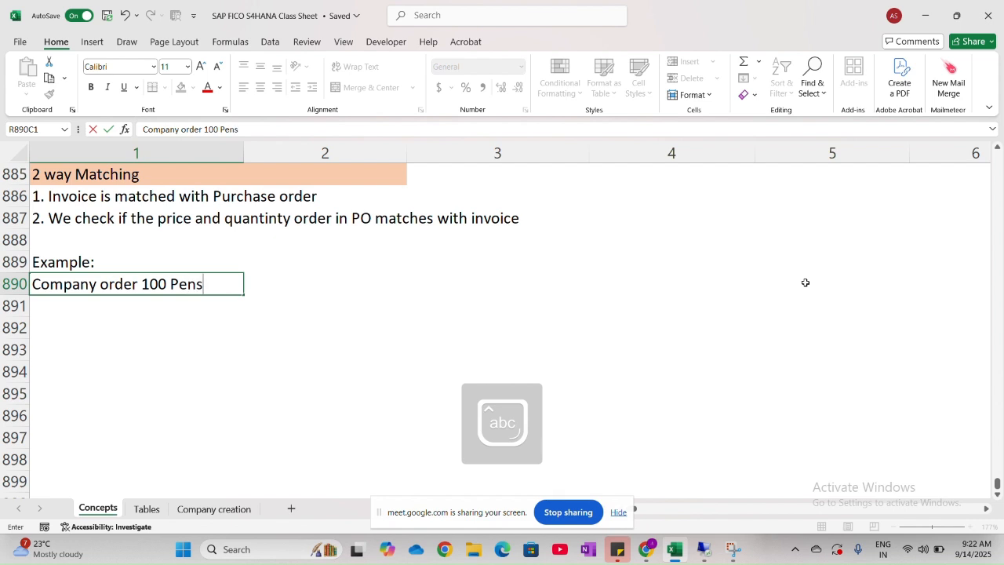
text( @)
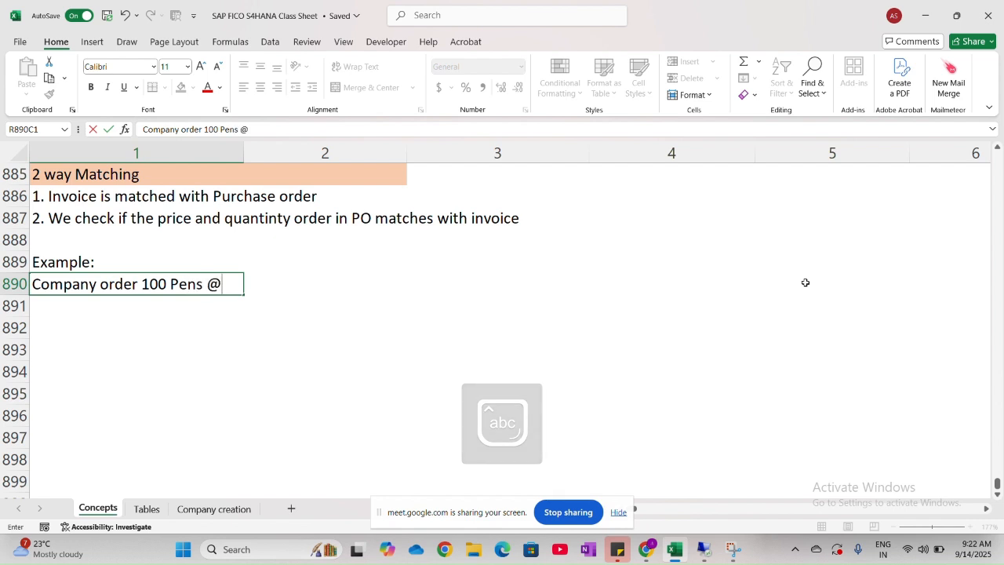
text( Rs10)
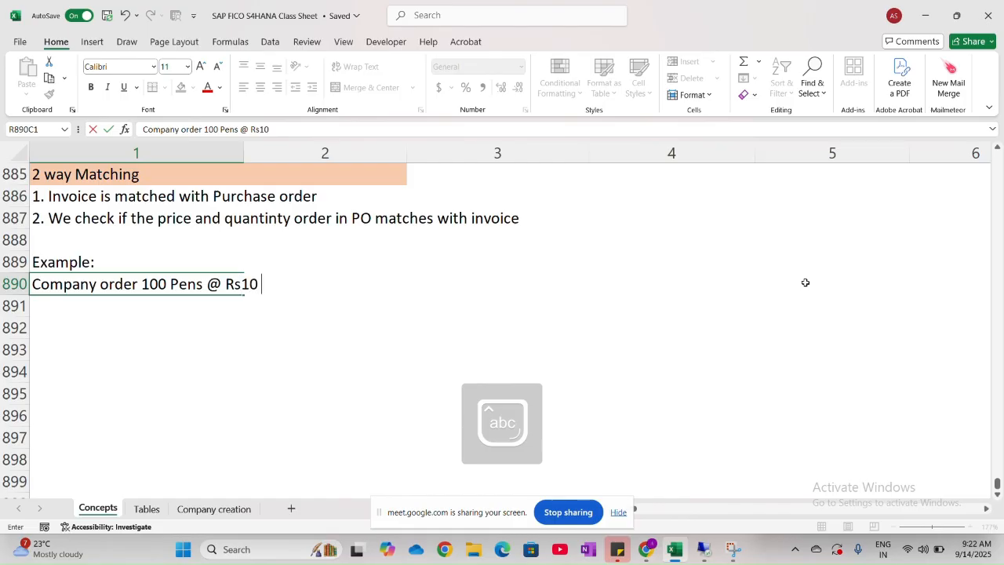
text( each)
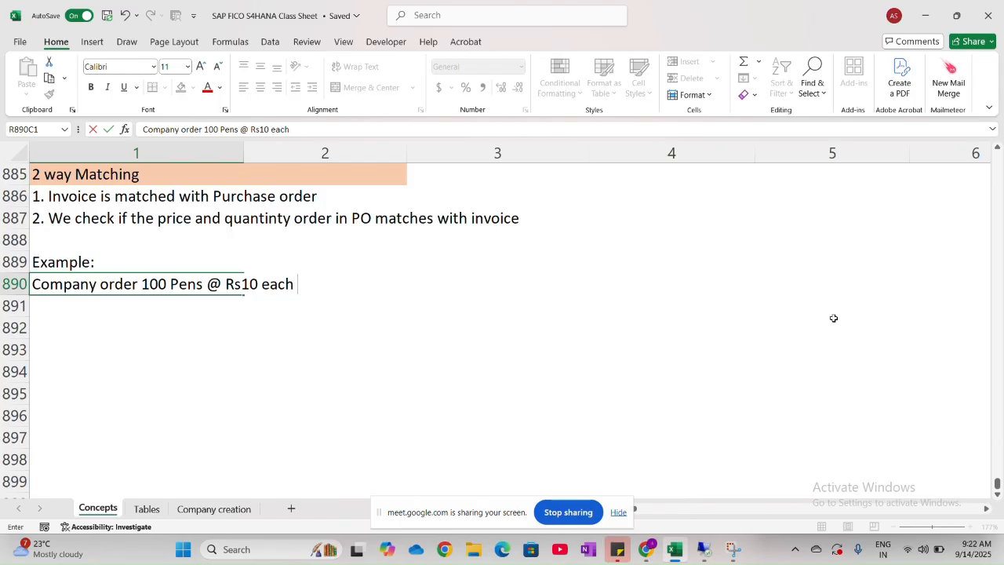
text(= )
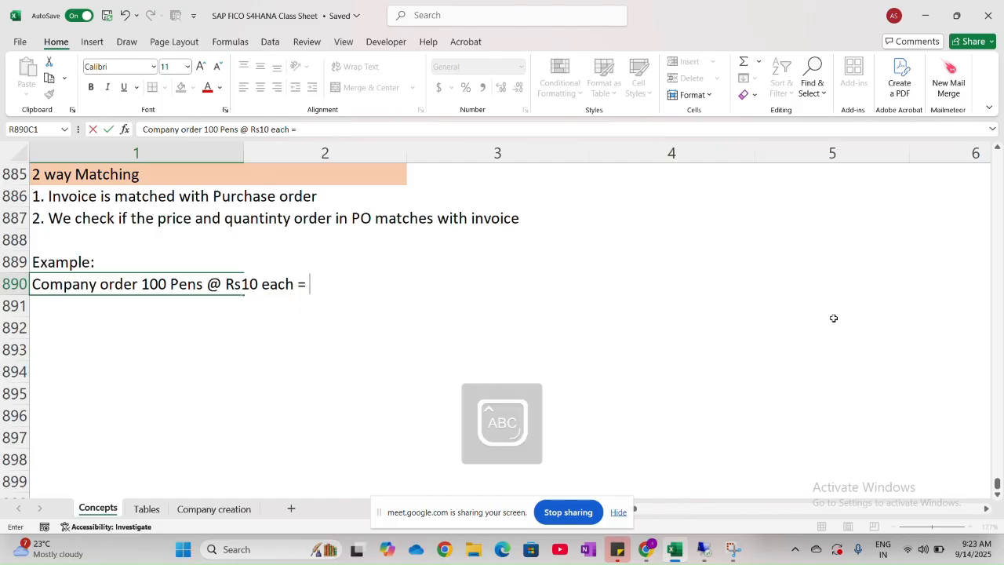
text(Rs 1000)
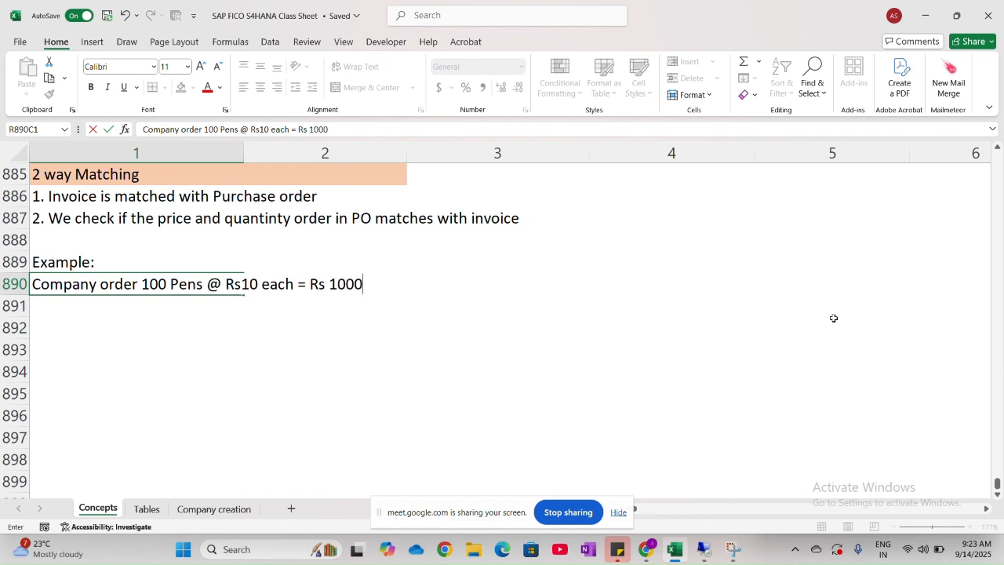
- Reword the end of the row 890 text so that "(PO Value = Rs 1000)" directly follows "each", without the equals sign before the parenthesis
click(316, 283)
text(()
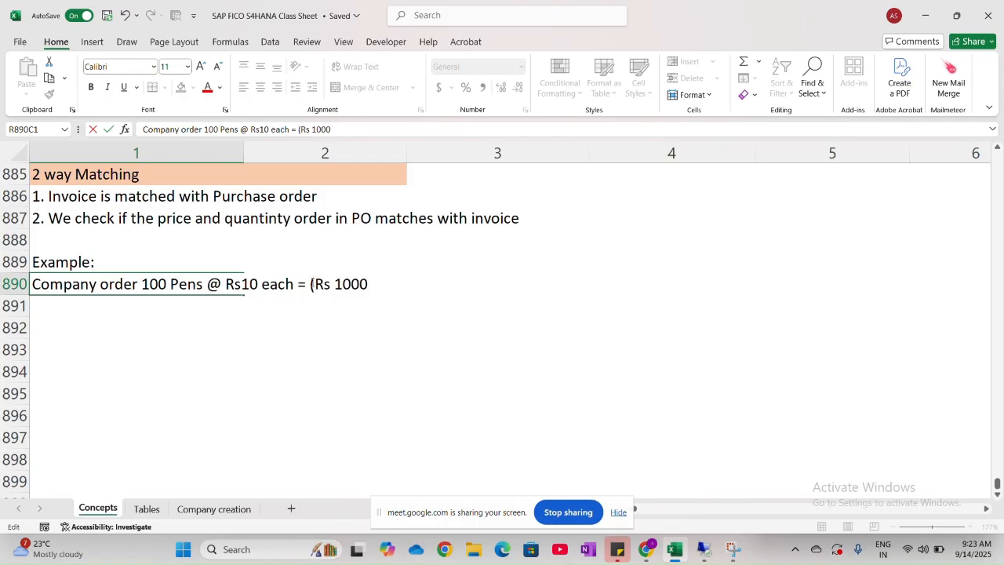
text(PO V)
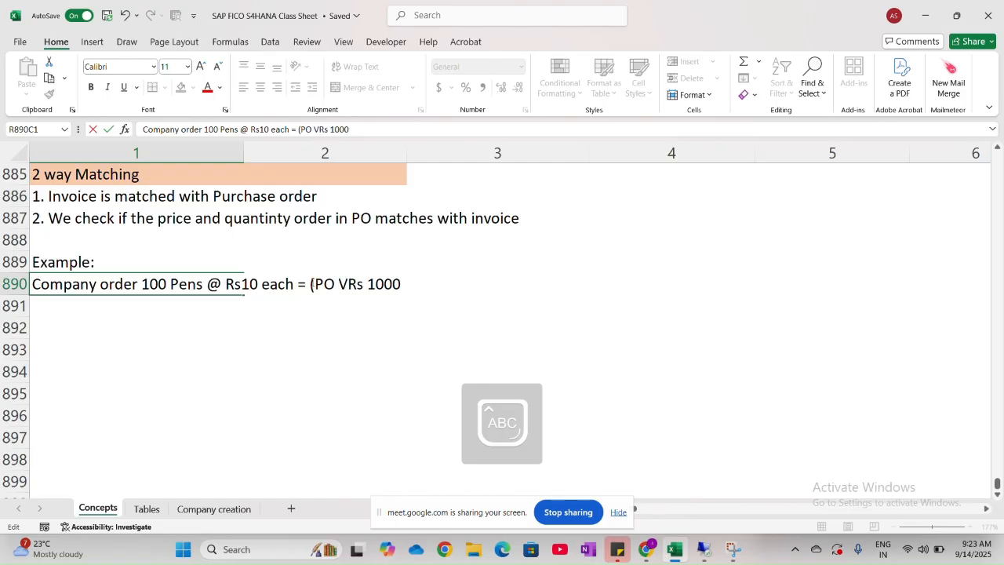
text(alue)
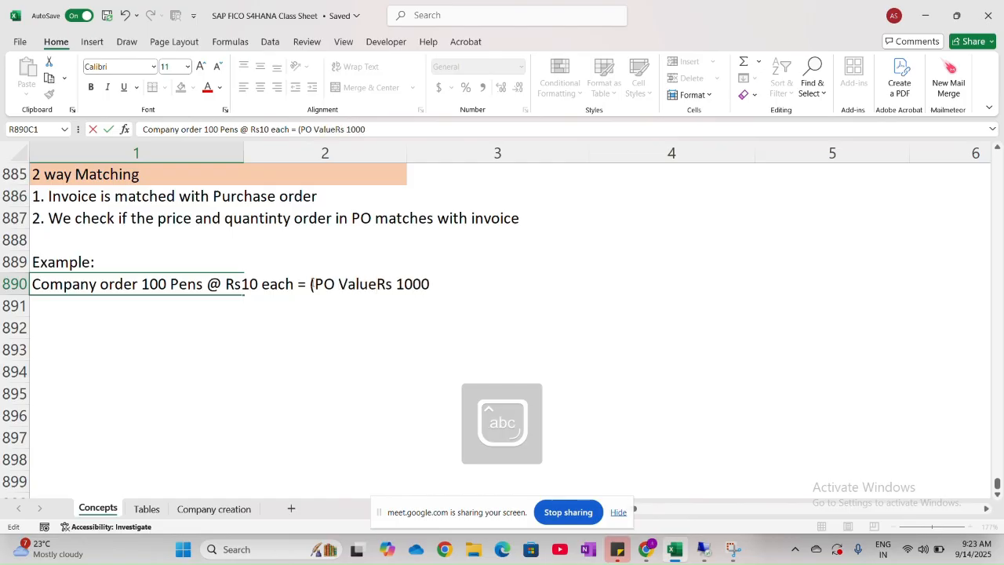
text( =)
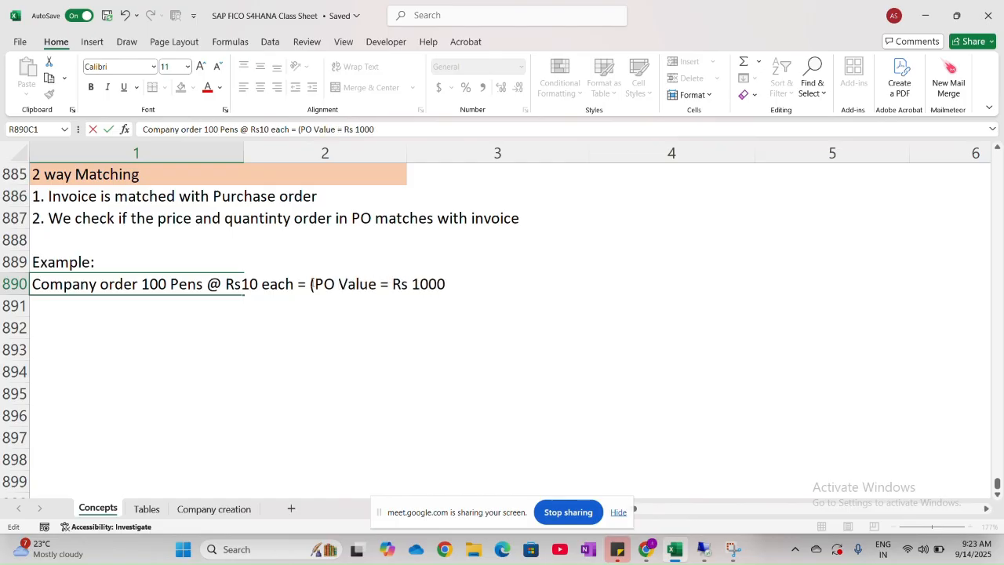
click(451, 284)
text())
click(310, 283)
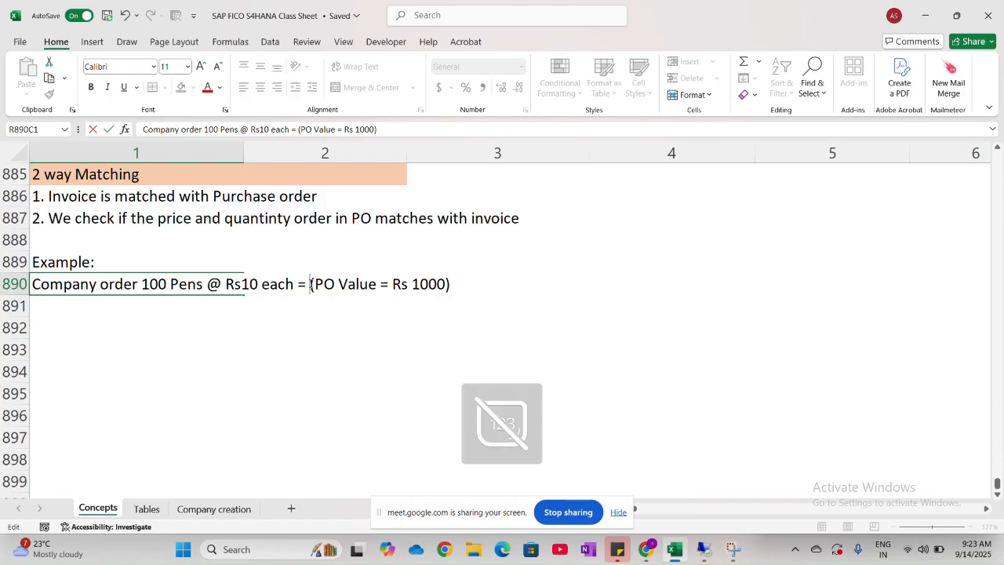
key(BackSpace)
key(BackSpace)
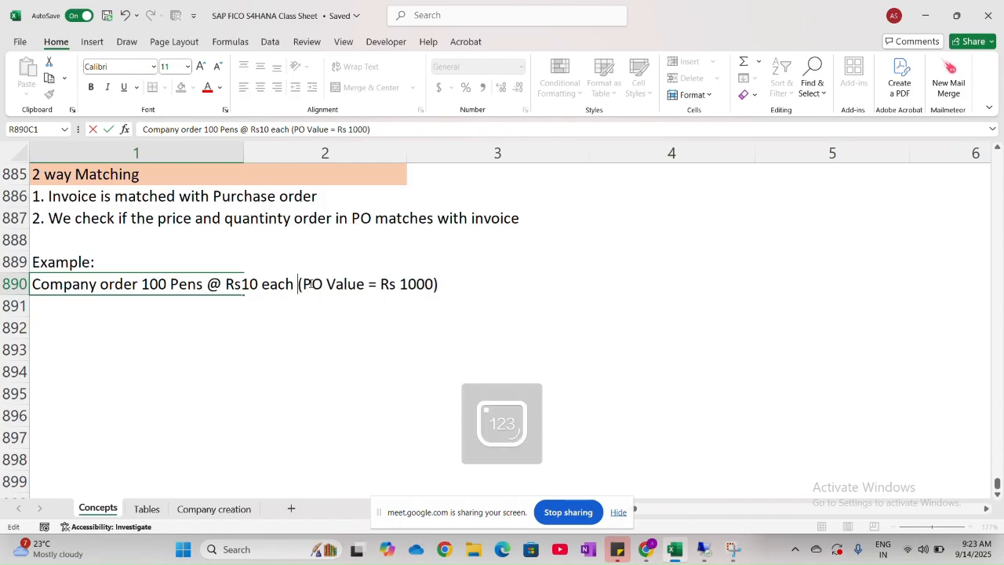
click(148, 320)
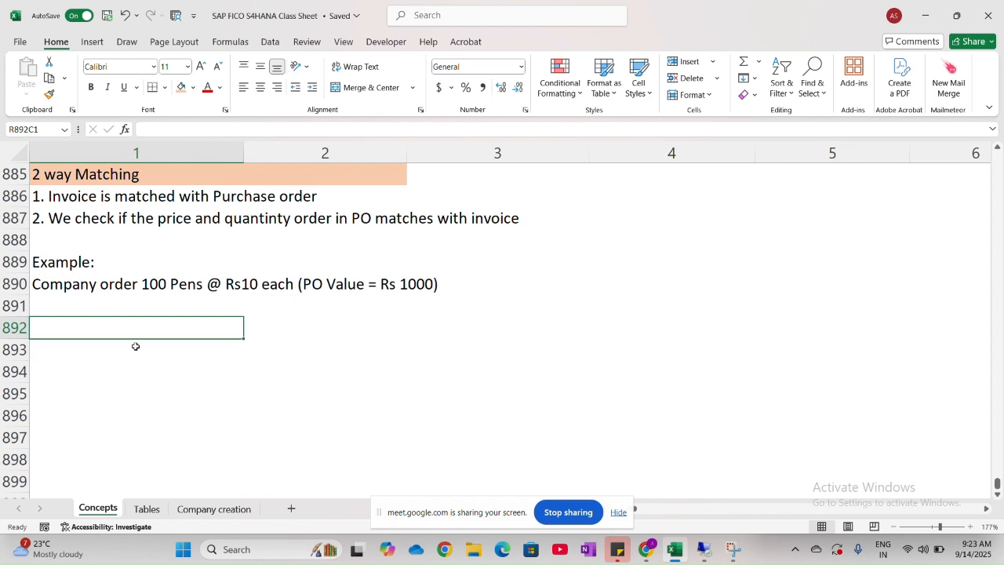
- Enter "Vendor sends invoice for Rs 1000" in row 891, below the company order line
click(68, 309)
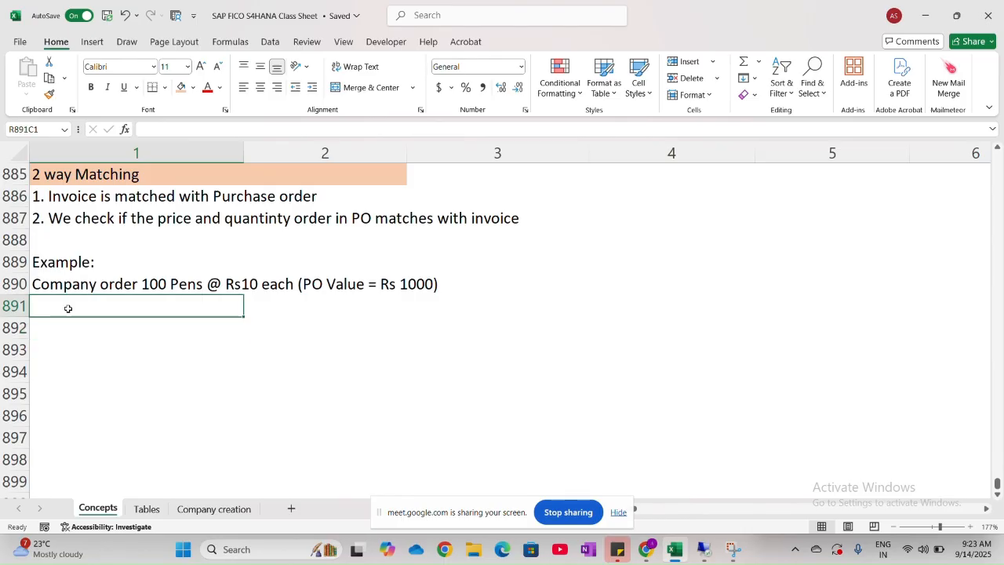
text(Vendor)
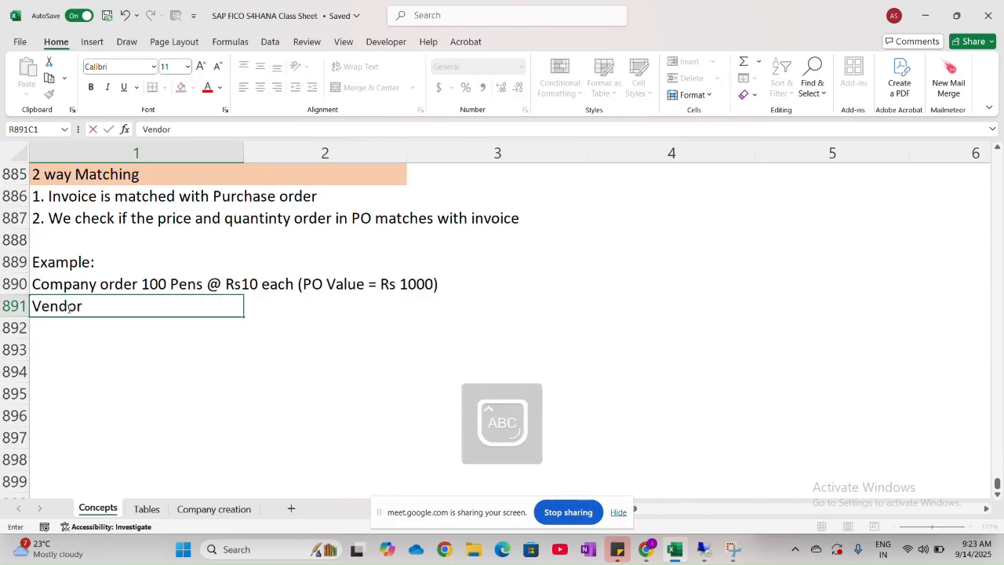
text( send s i)
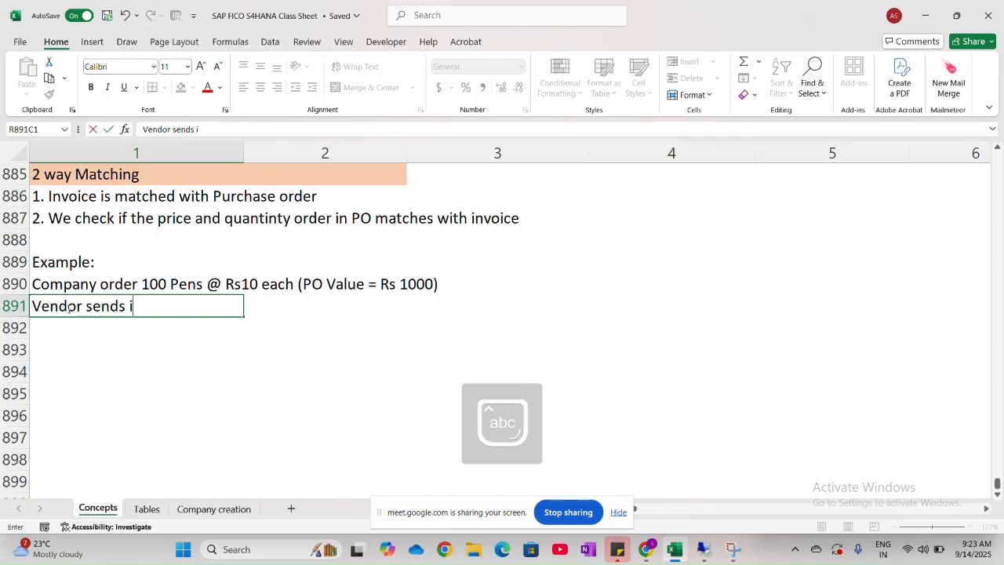
text(nvoice )
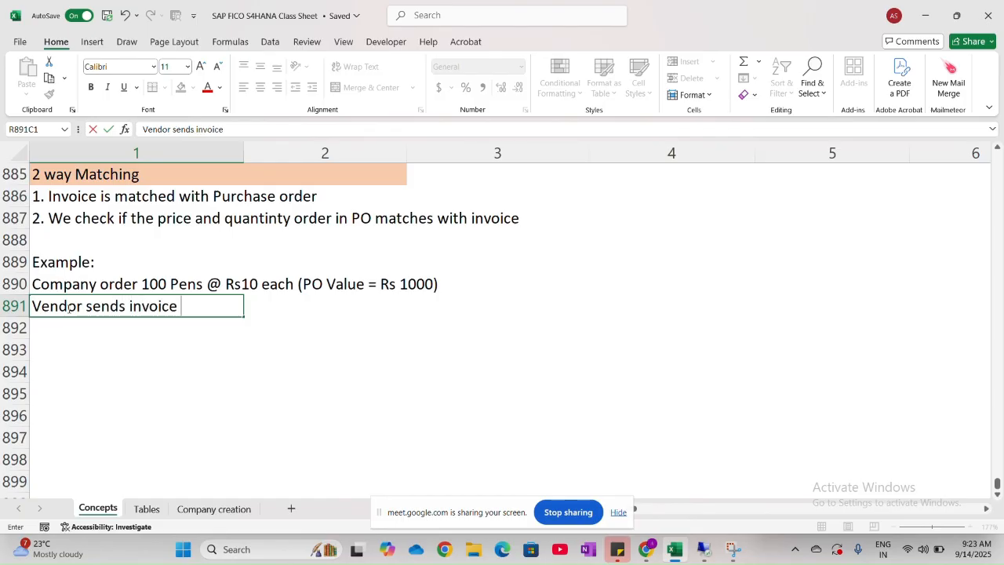
text(for Rs 1000)
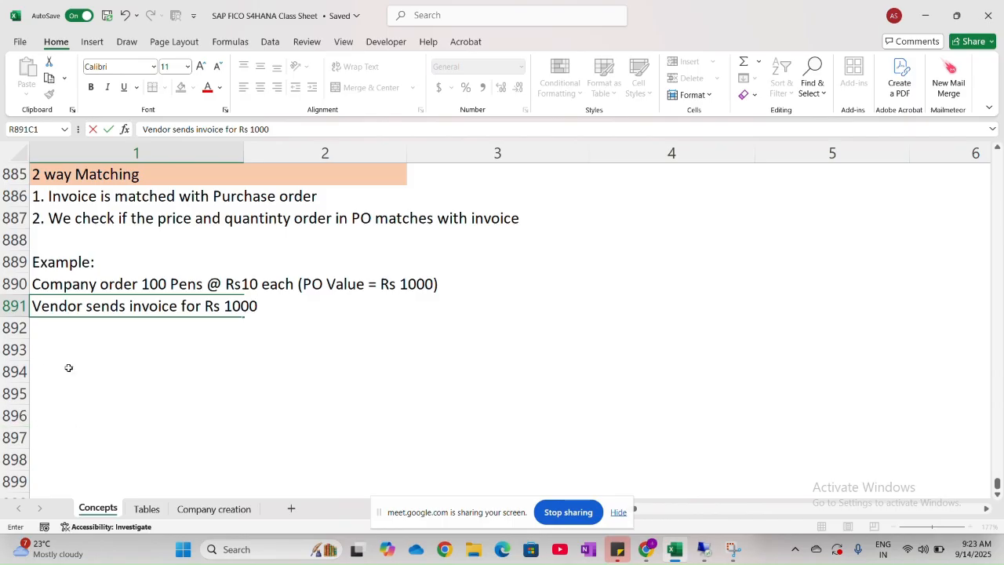
click(82, 327)
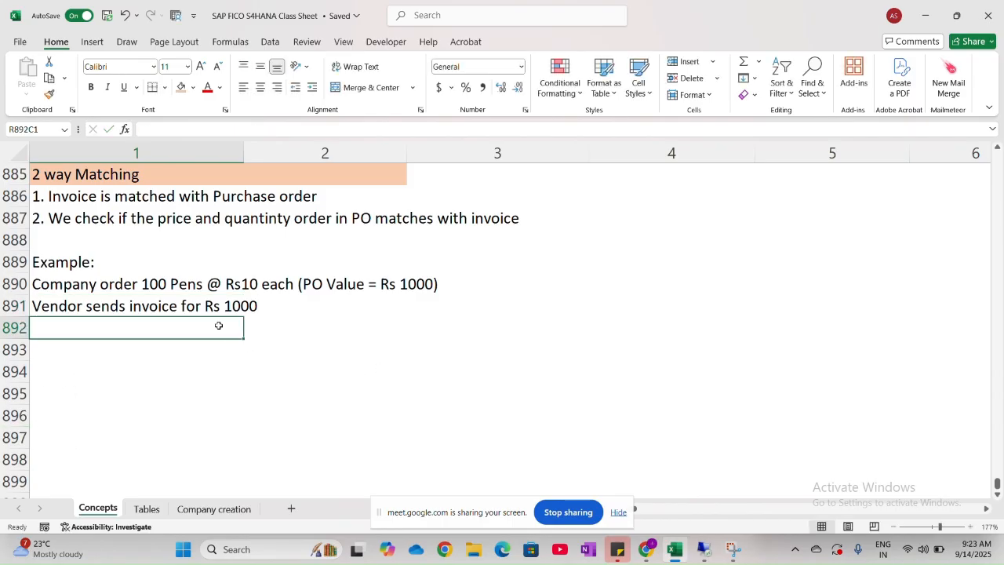
- Append "for 100 Pens" to the vendor invoice sentence in row 891
double_click(199, 304)
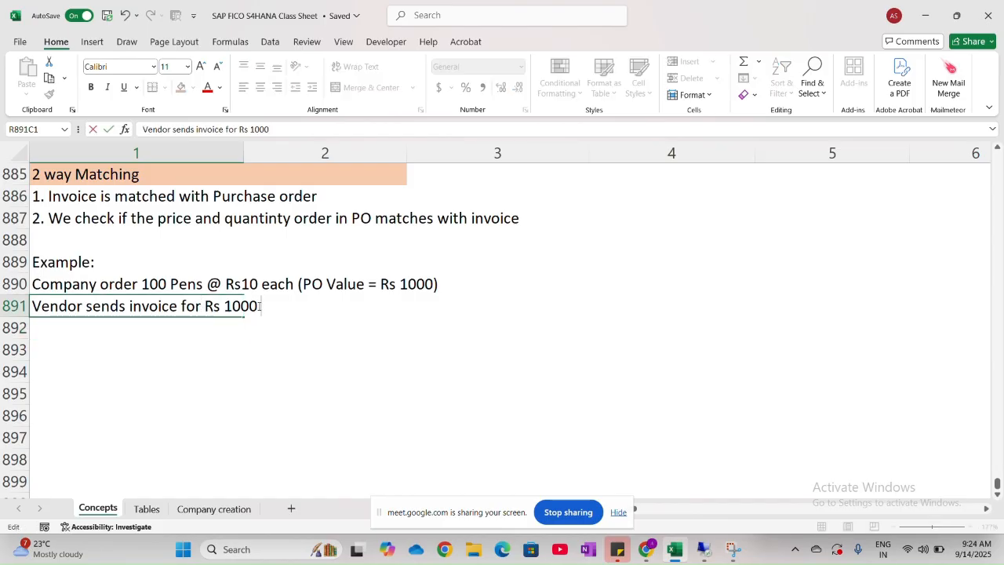
text(for 100 )
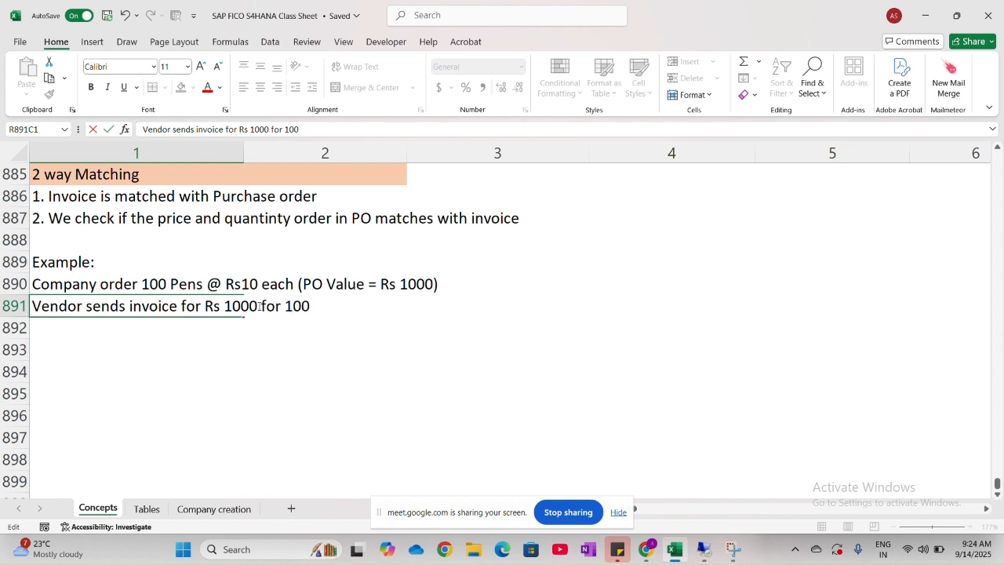
text(Pens)
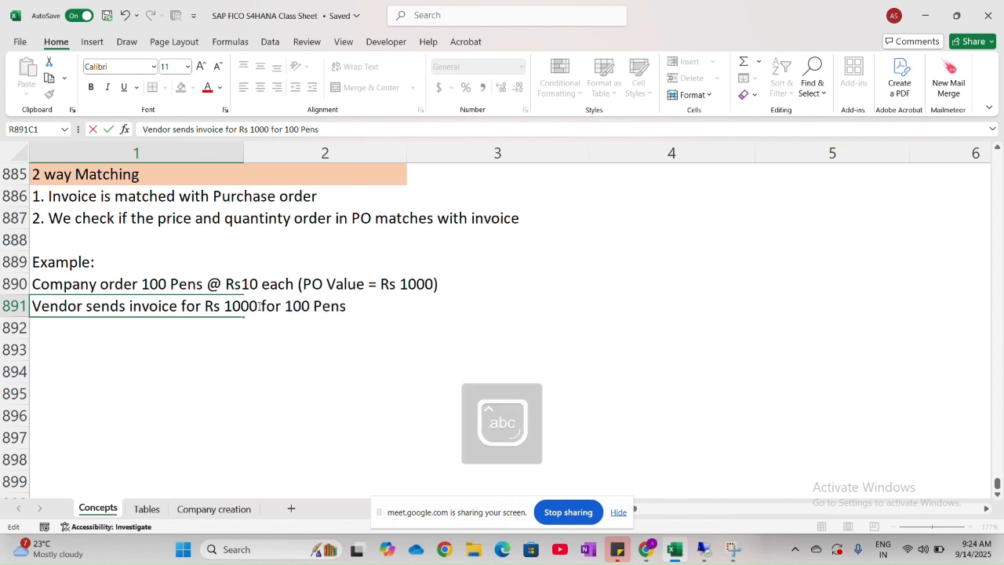
- Enter "No need to to check if goods are actually received" in row 893, leaving row 892 blank
click(162, 354)
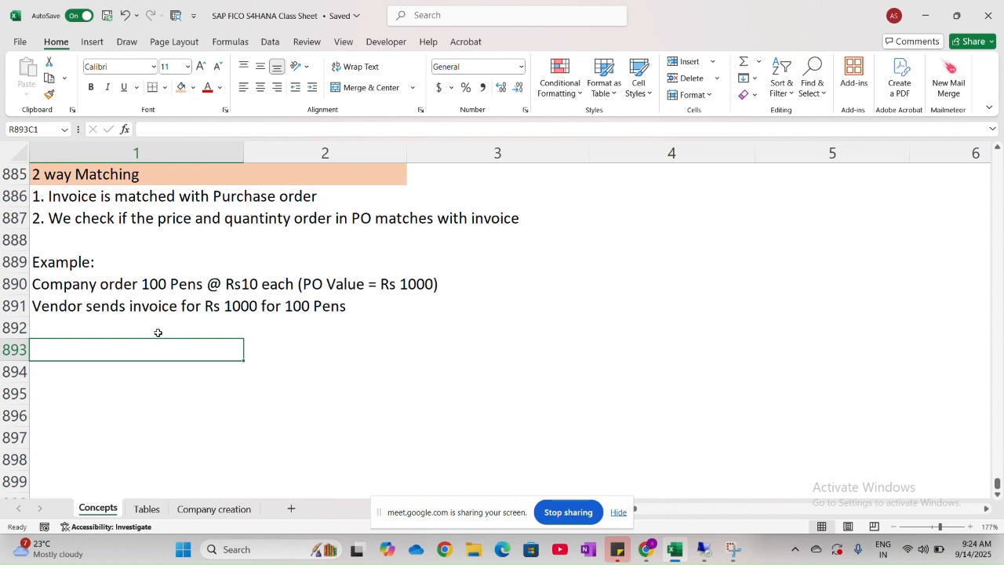
key(Caps_Lock)
text(No nee)
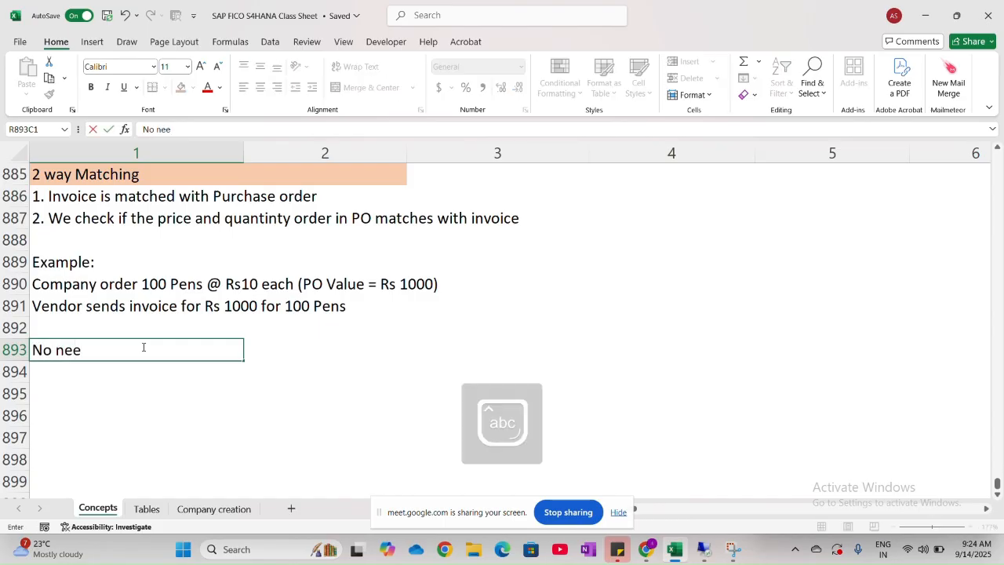
text(d to to )
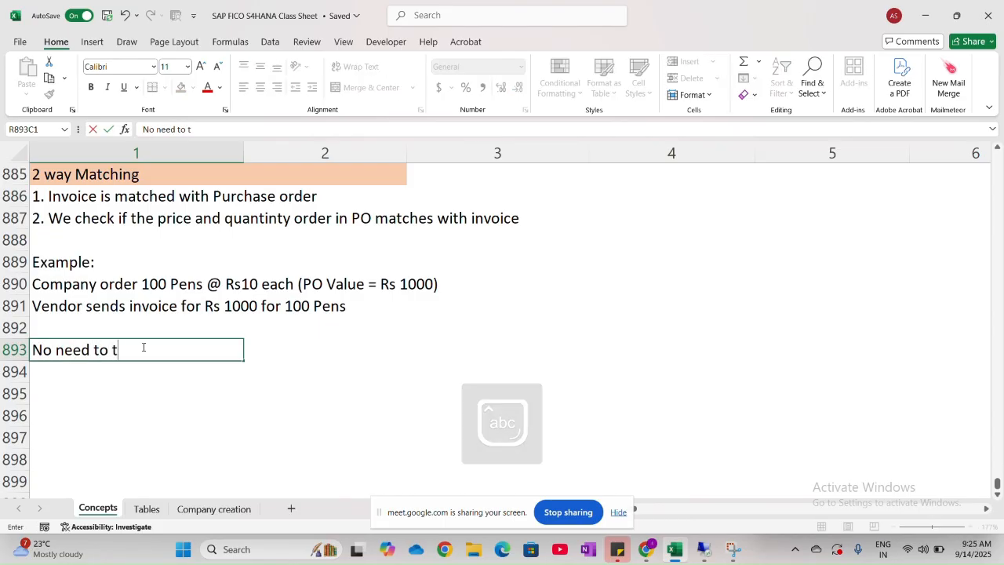
text(check if )
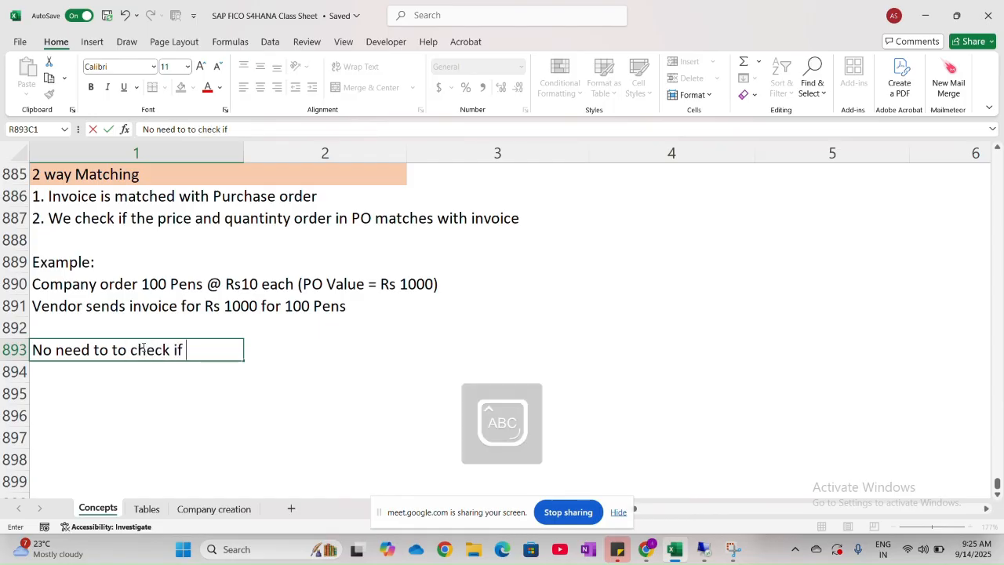
text(goods a)
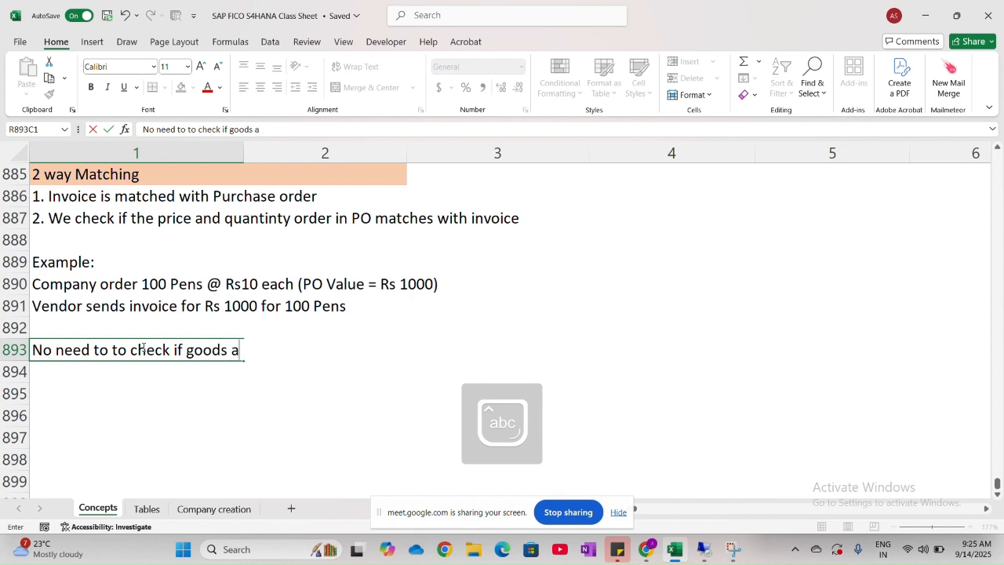
text(re actua)
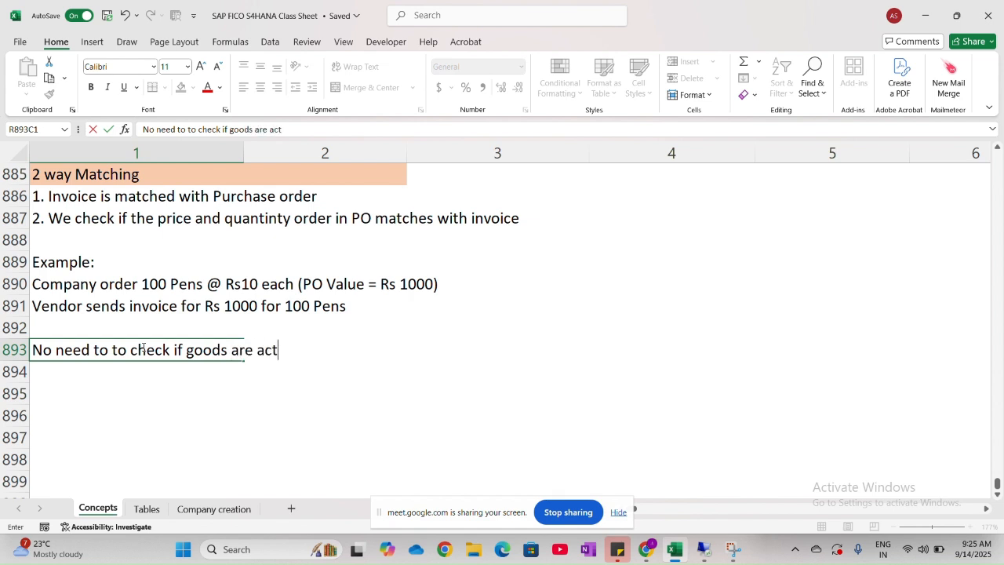
key(BackSpace)
text(ually receic)
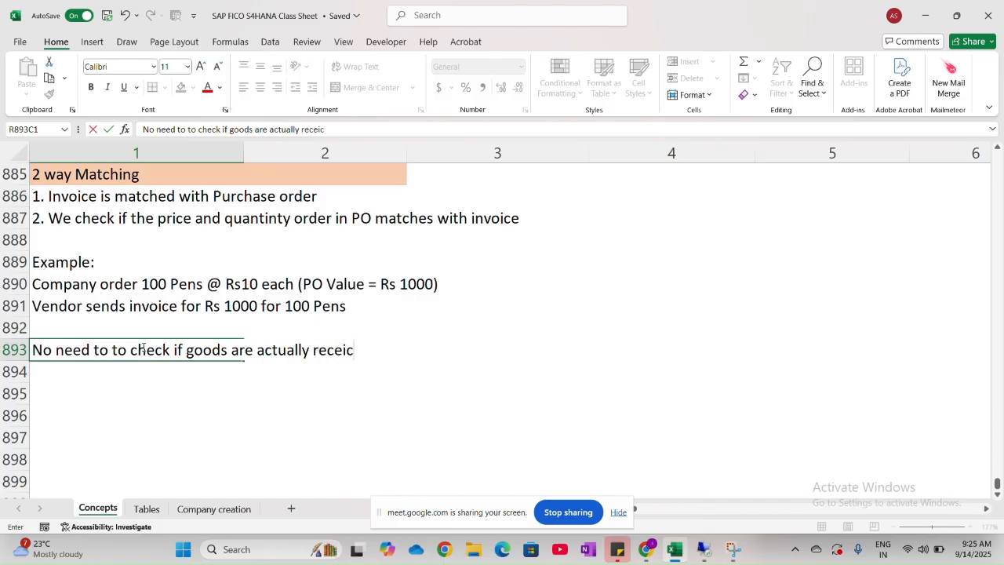
key(BackSpace)
text(ved)
key(Return)
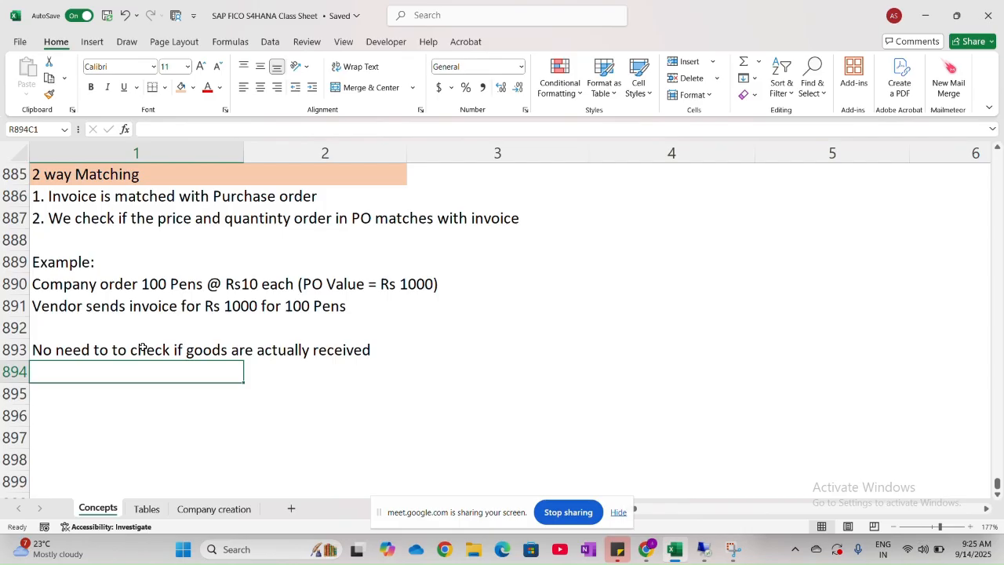
- Enter "Invoice is paid because Invoice = PO" in row 894, directly below the goods-received line
key(Caps_Lock)
text(I)
key(Caps_Lock)
text(n)
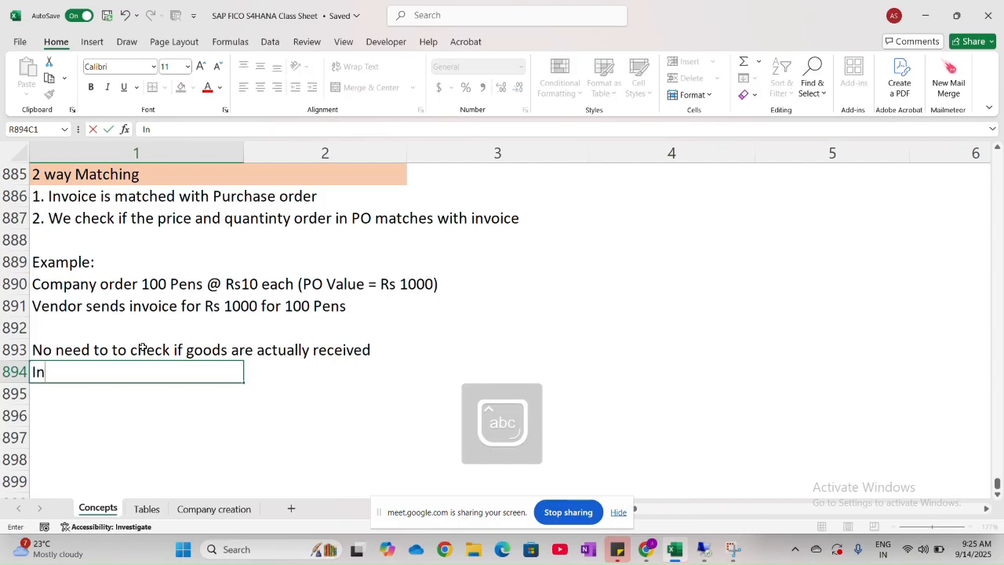
text(voice is paid)
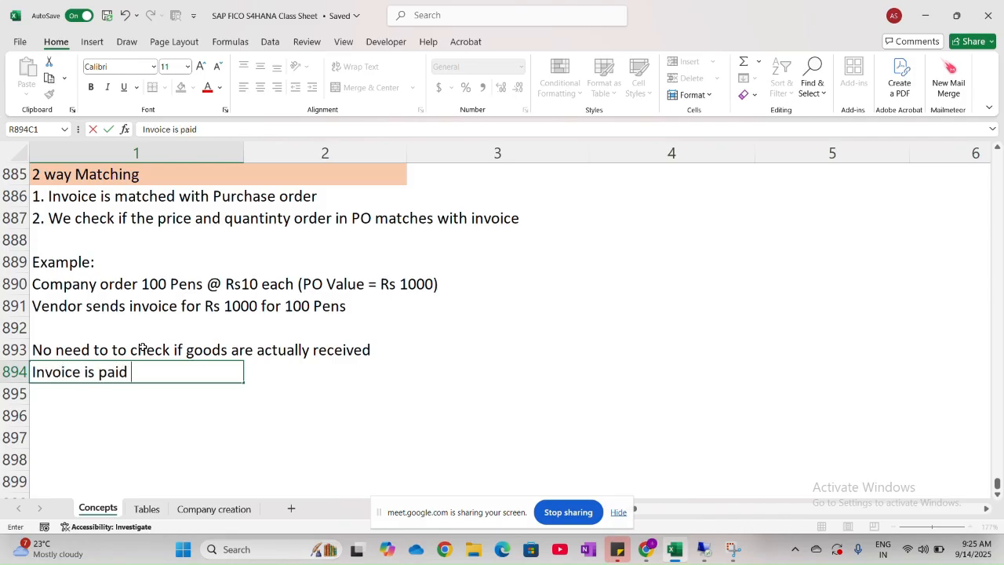
text( because)
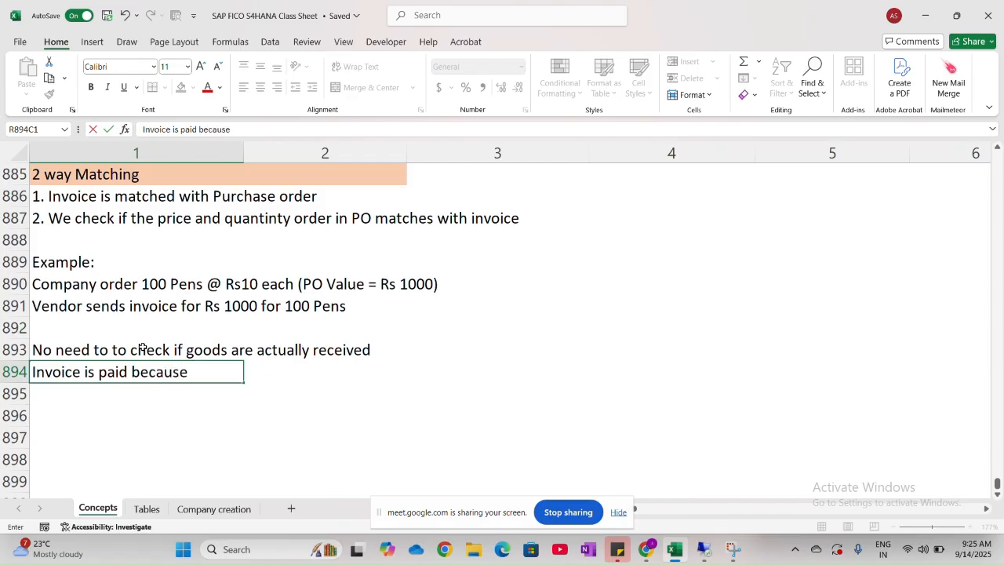
key(Caps_Lock)
text(I)
key(Caps_Lock)
text(nv)
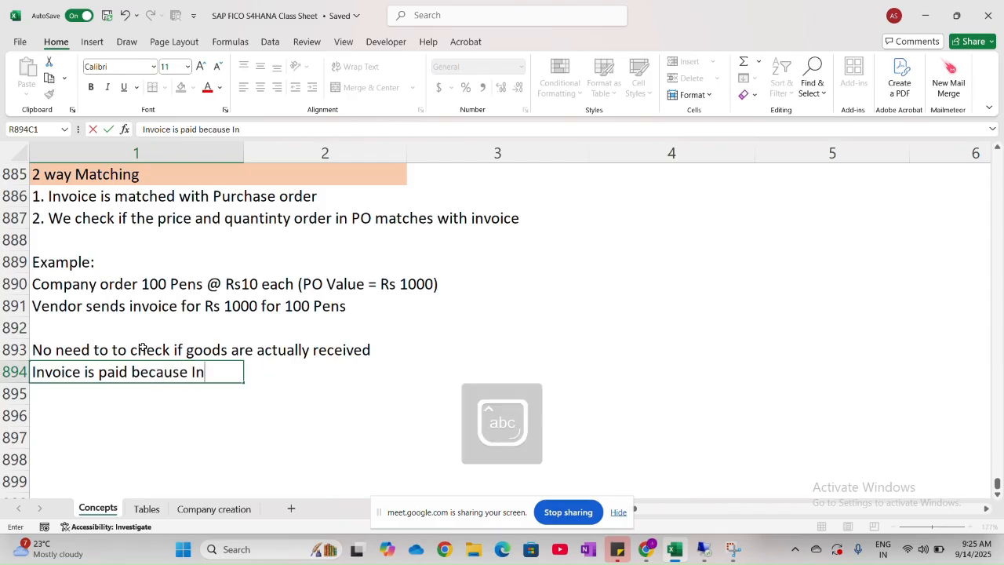
text(oice =)
key(Caps_Lock)
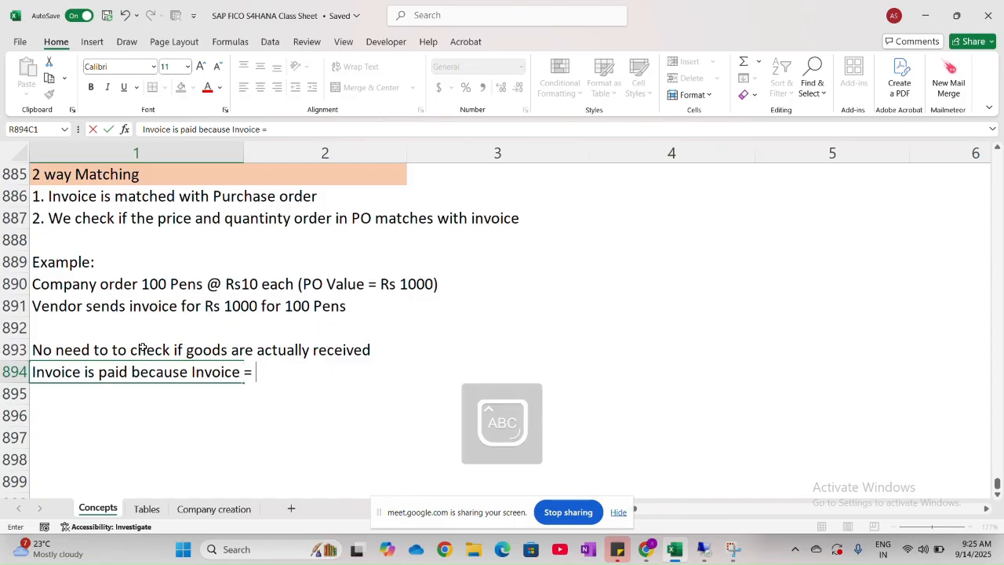
text(PO)
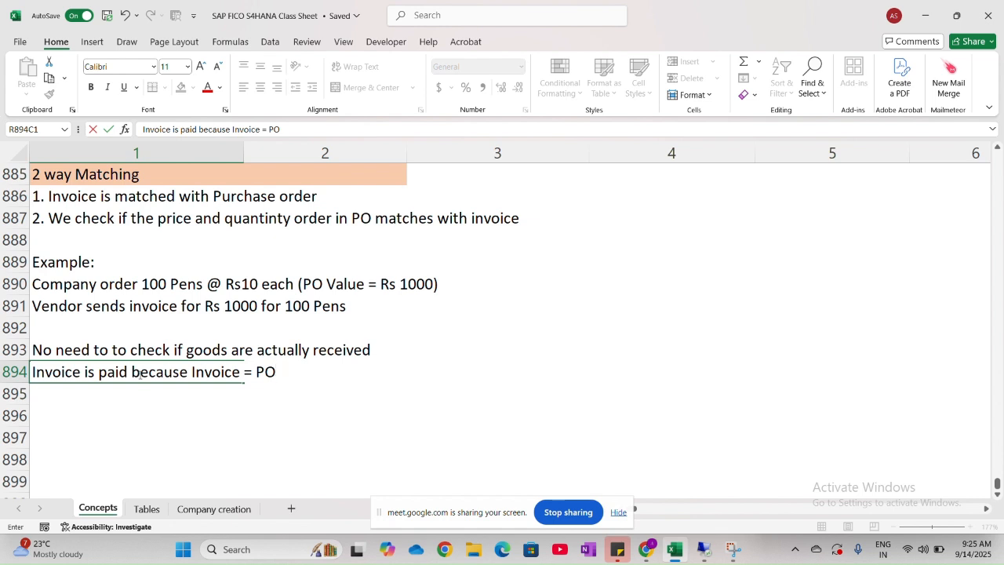
- Add the subheading "Used when:" in row 896, leaving row 895 blank
scroll(140, 374, down, 3)
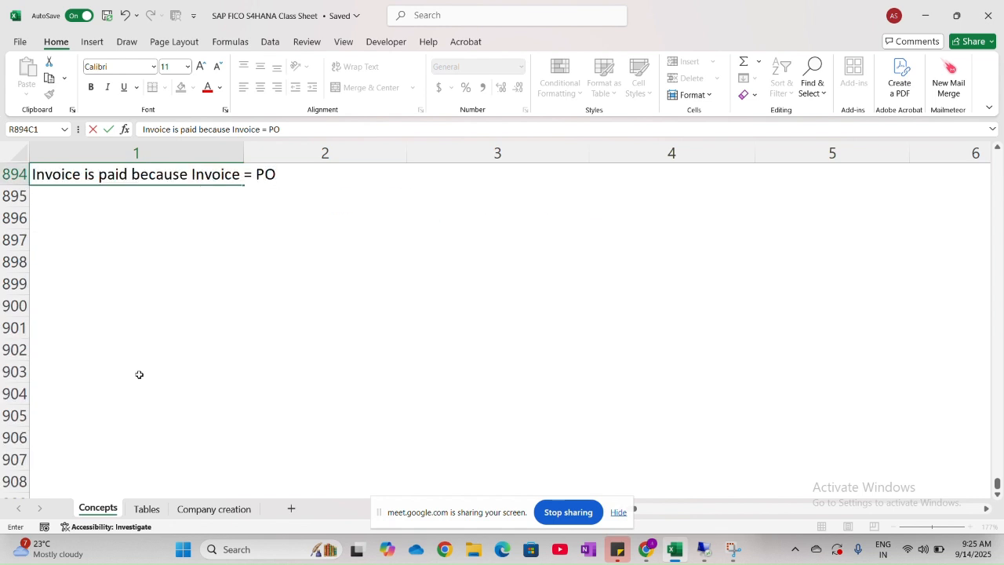
click(61, 217)
key(Caps_Lock)
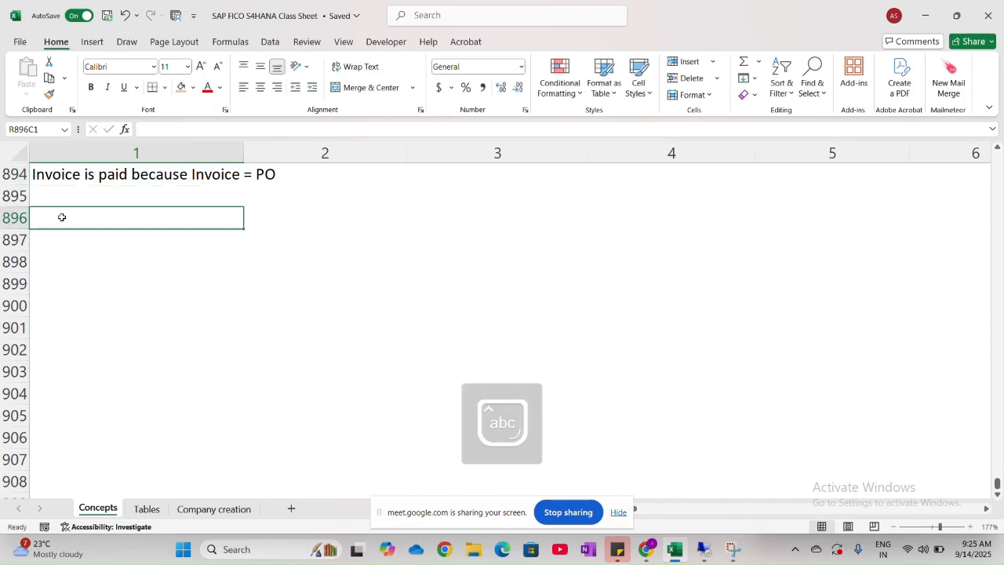
text(Used)
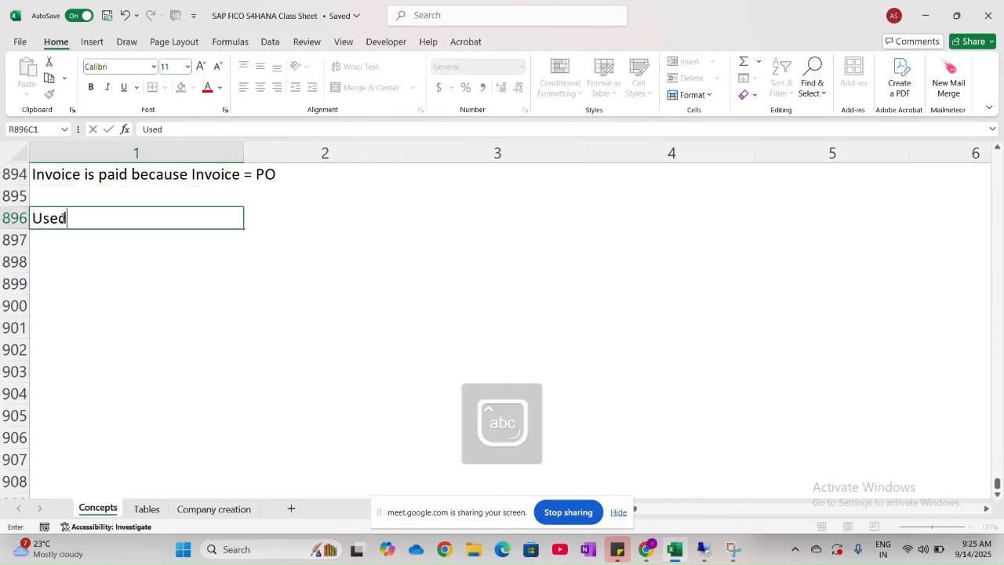
text( when:)
key(Return)
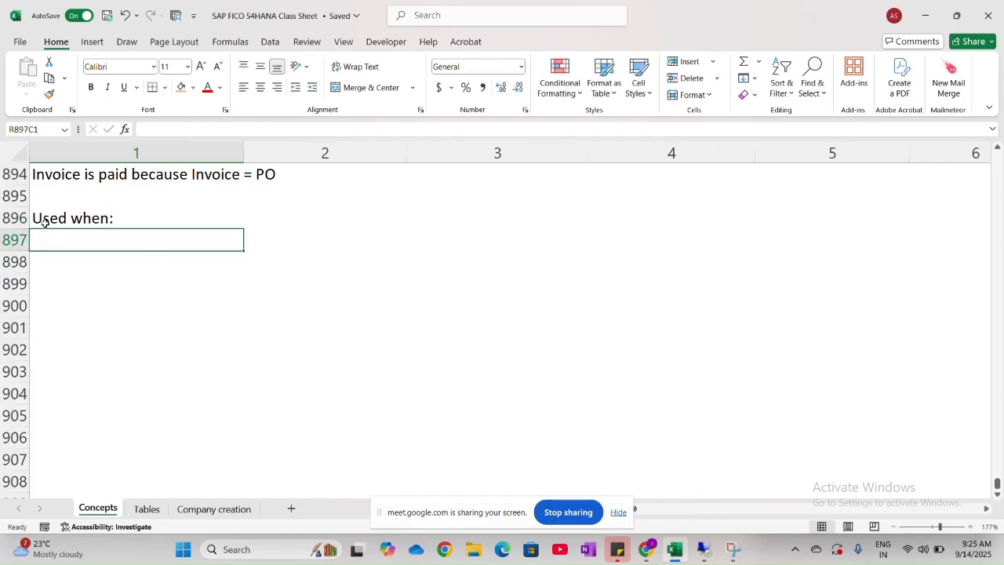
- Begin the first use case in row 897 with "1. Buying Service"
text(1.)
key(Caps_Lock)
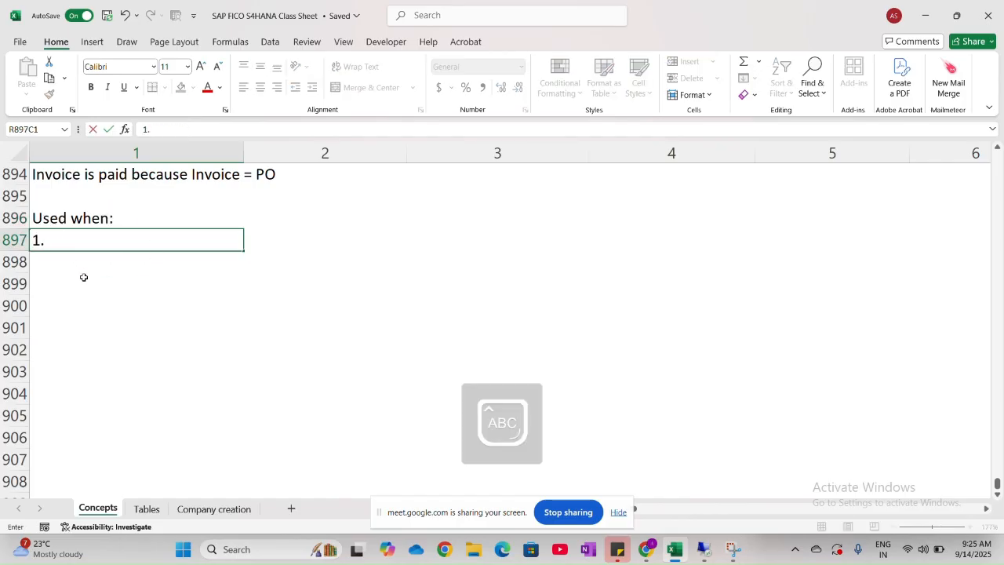
text(BB)
key(Caps_Lock)
text(yu)
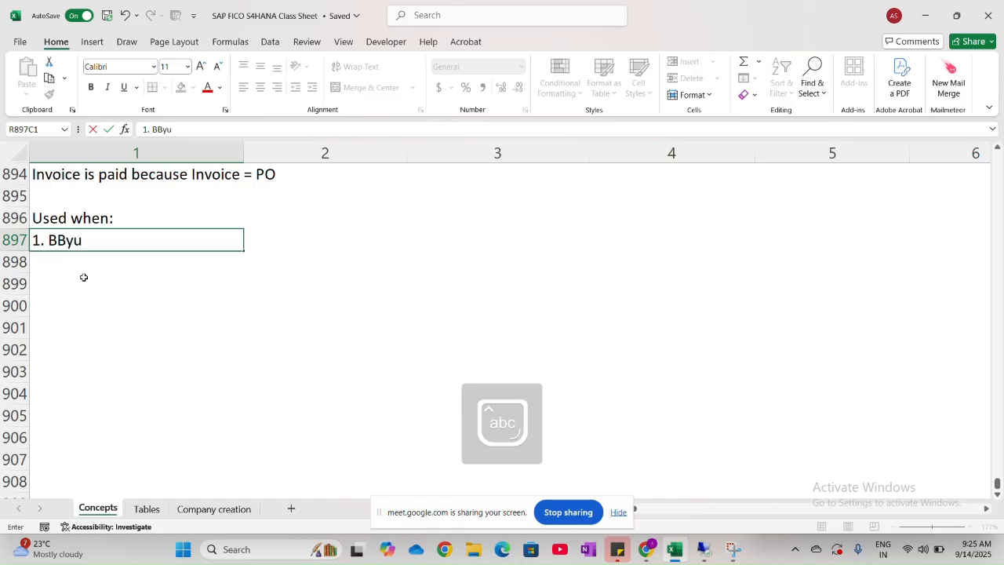
key(BackSpace)
key(BackSpace)
key(BackSpace)
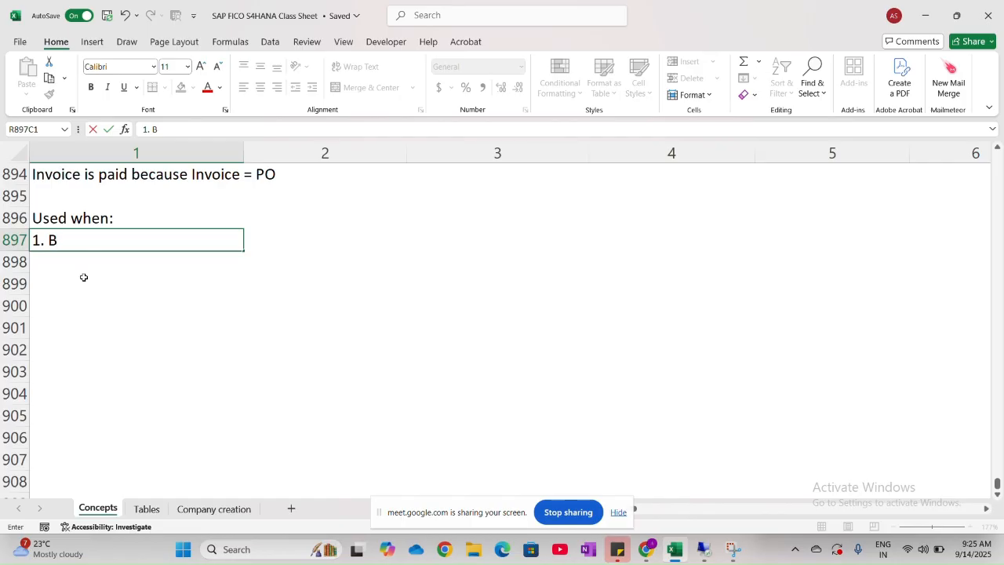
text(uying Serv)
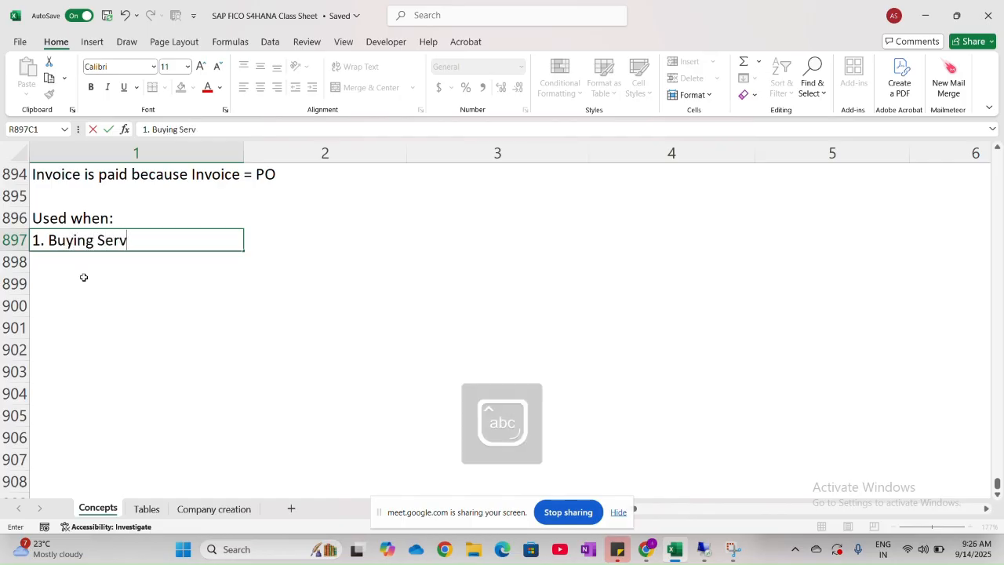
text(ice ()
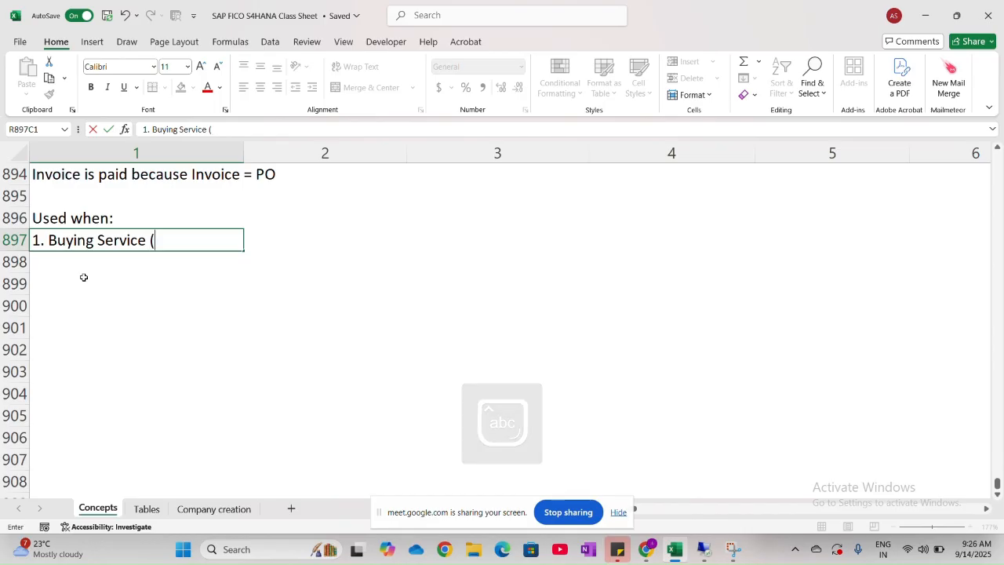
- Complete the row 897 entry with the examples "(Consulting, training, sofwares, licences)" after "Buying Service"
key(Caps_Lock)
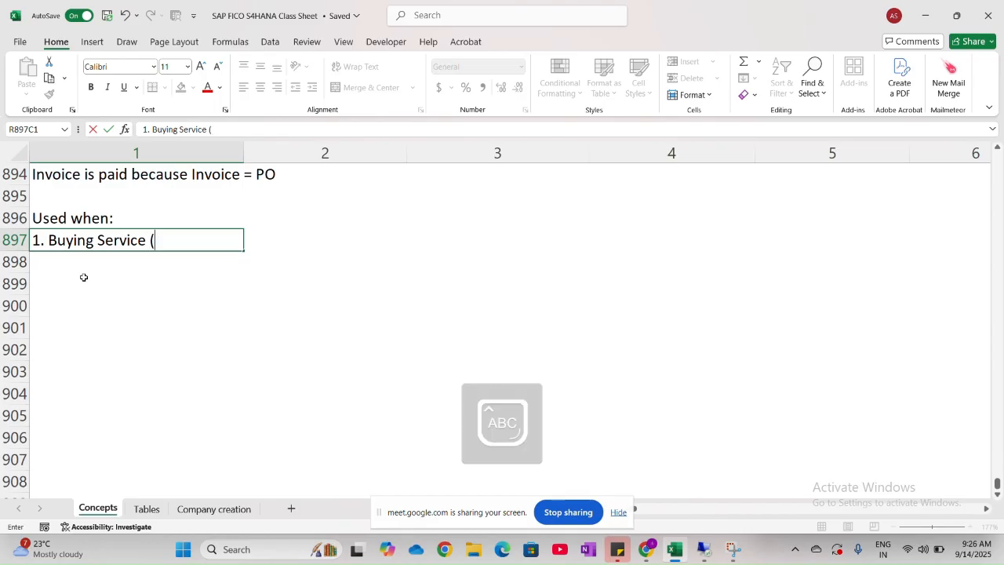
text(C)
key(Caps_Lock)
text(onsu)
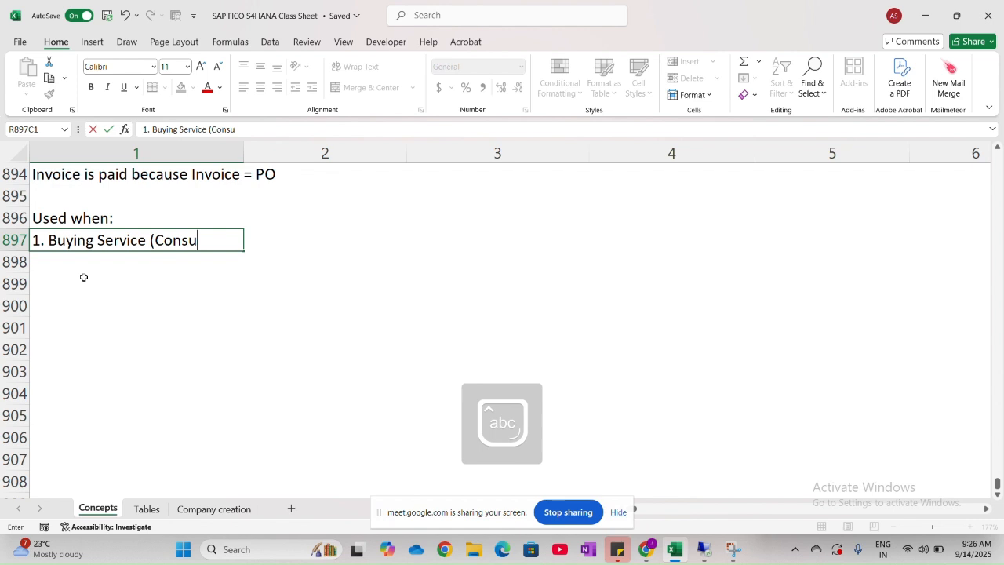
text(lting, training)
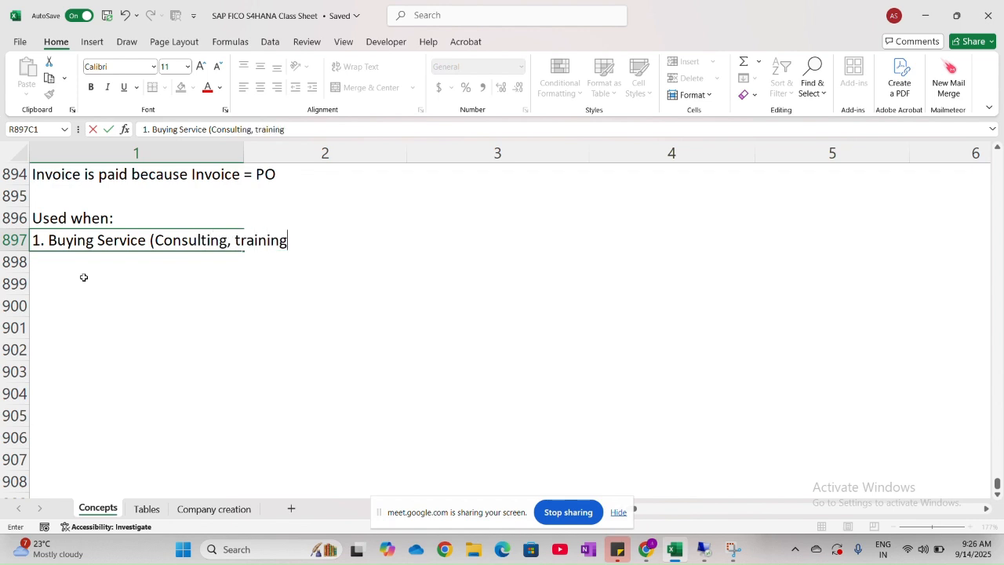
text(, sofware)
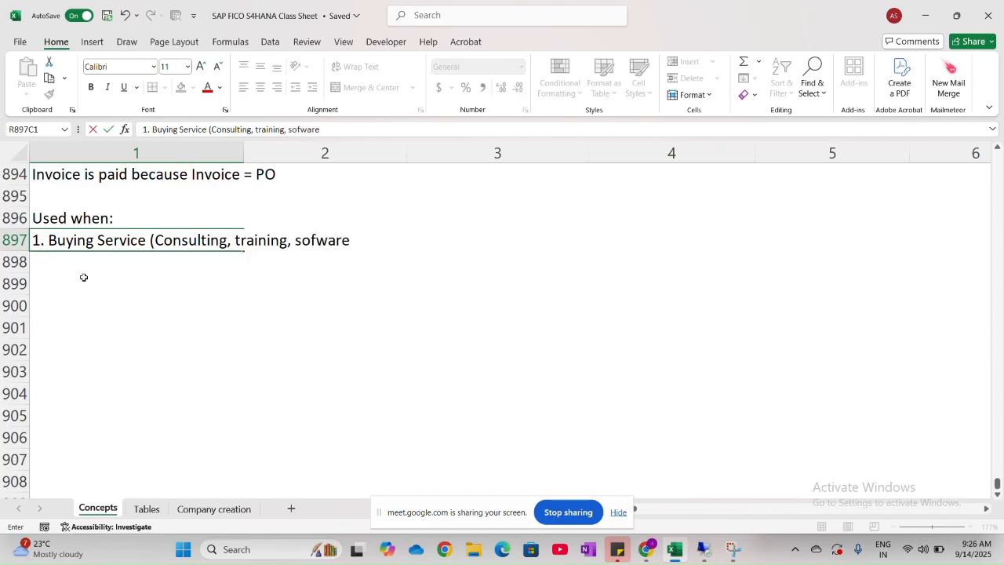
text(,)
key(BackSpace)
text(s, lices)
key(BackSpace)
text(nces)
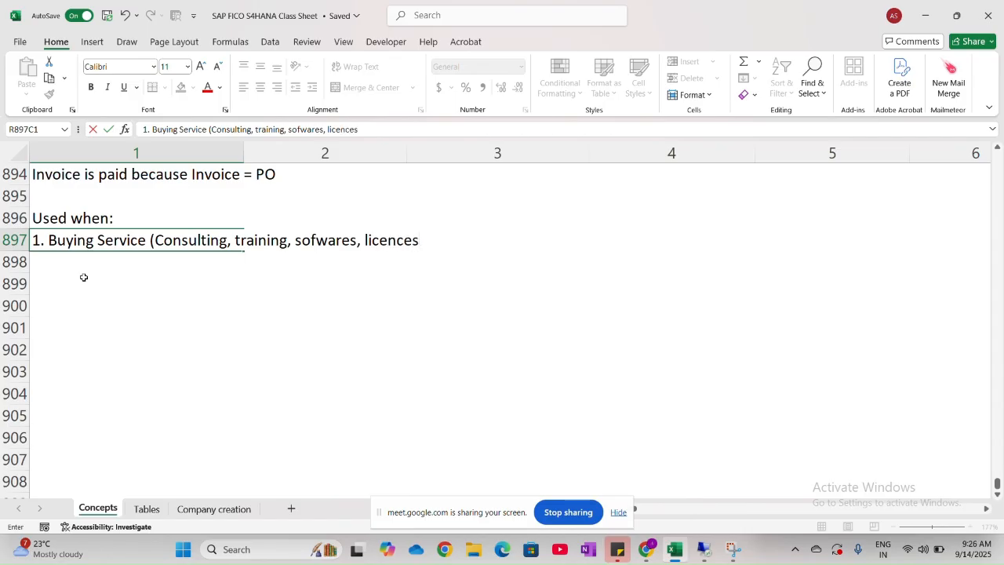
text())
key(Return)
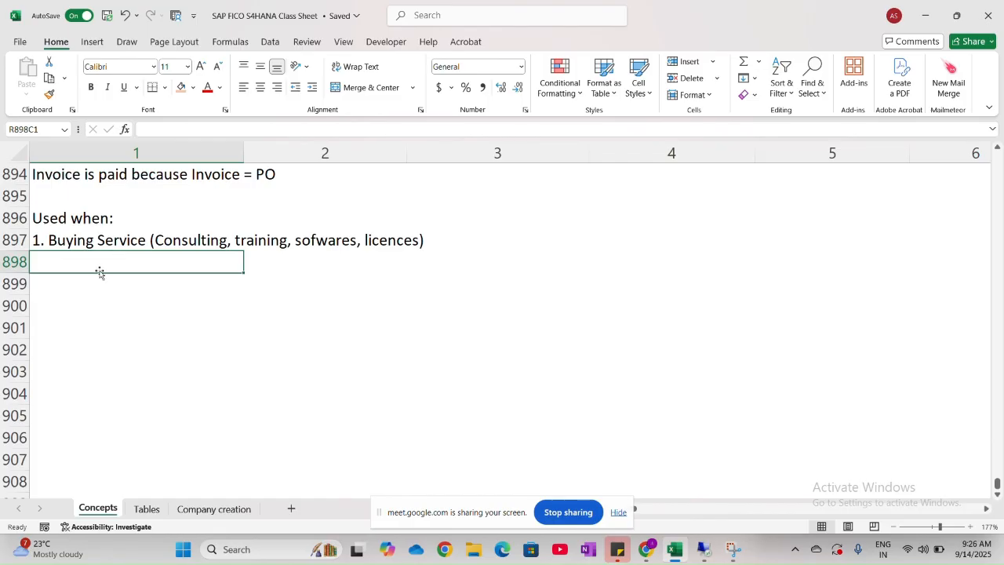
- Enter "2. Low value or recurring items" in row 898 as the second use case
text(2.)
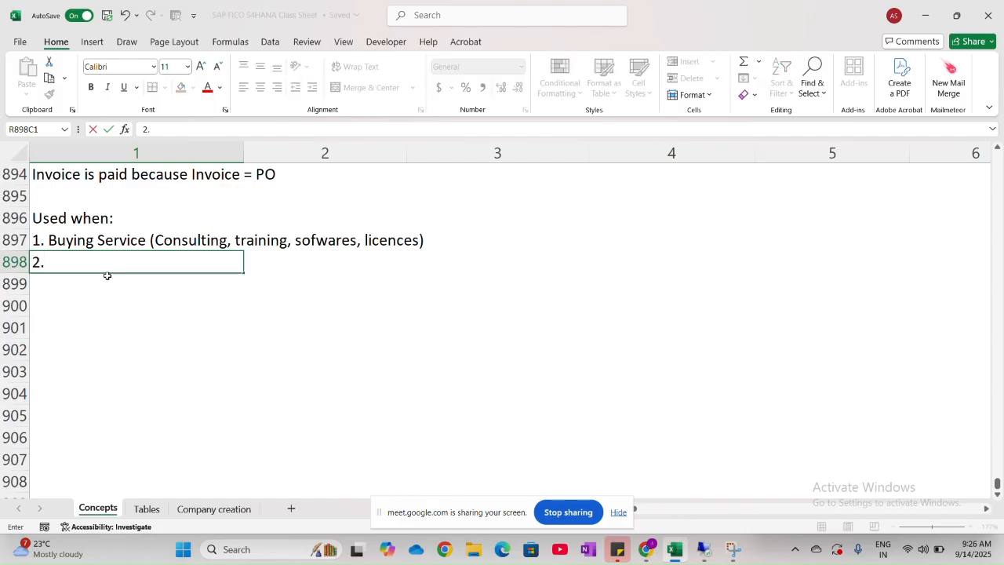
key(Caps_Lock)
text(L)
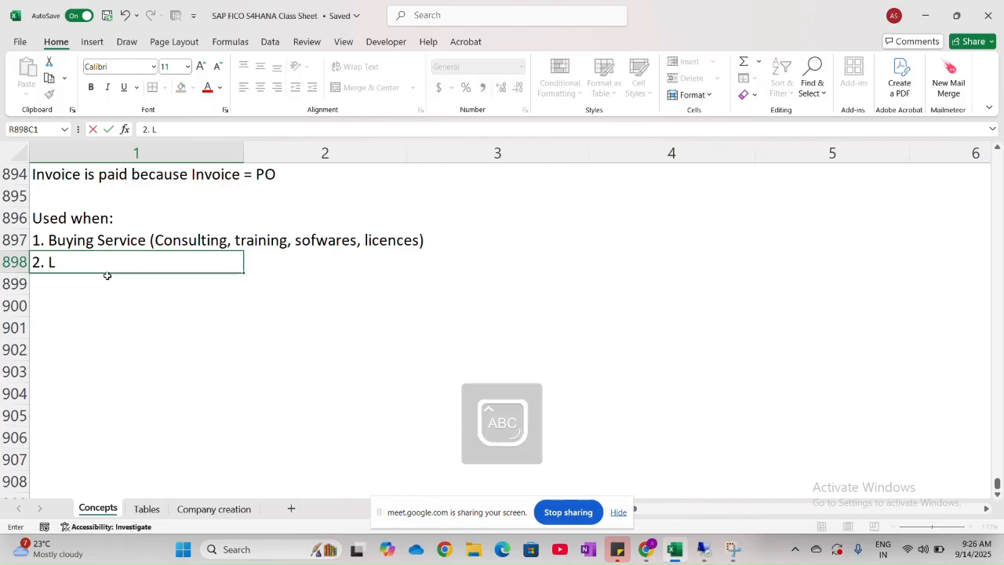
key(Caps_Lock)
text(ow valu)
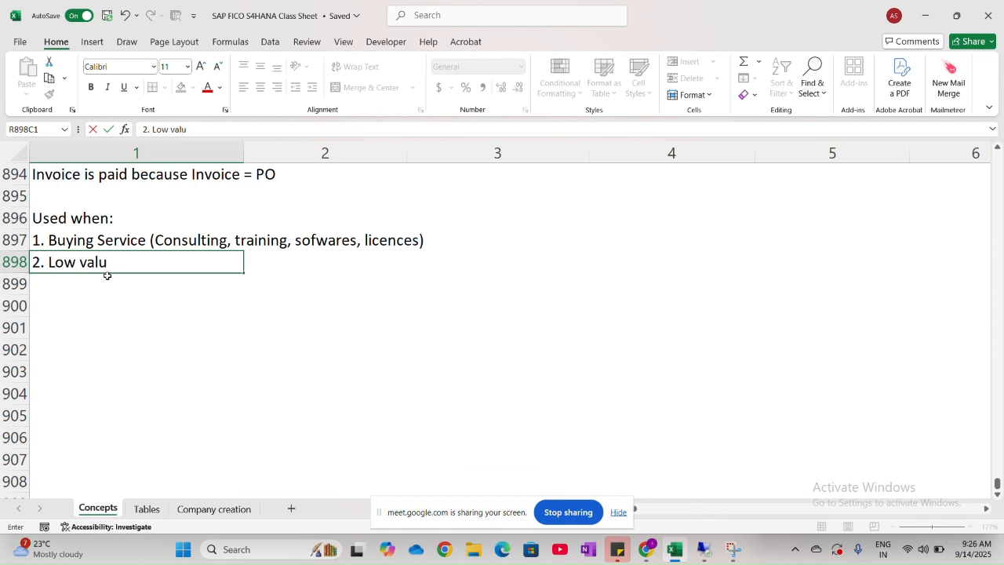
text(e or recu)
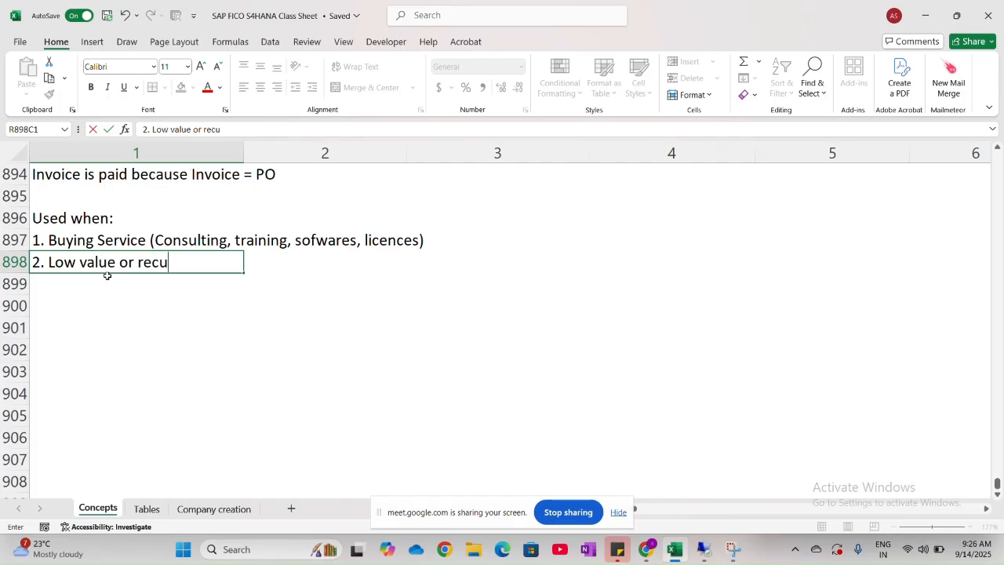
text(rring items)
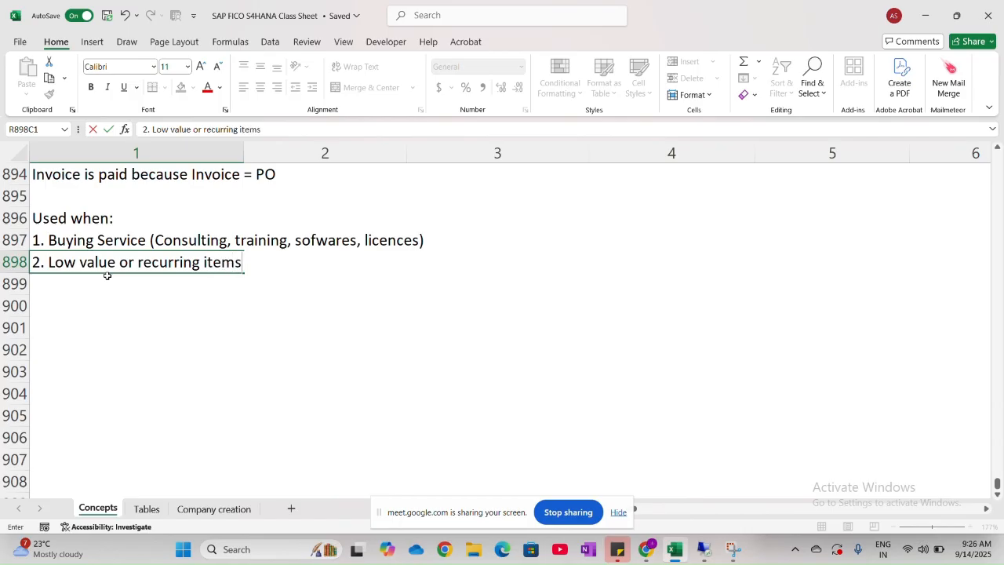
key(Return)
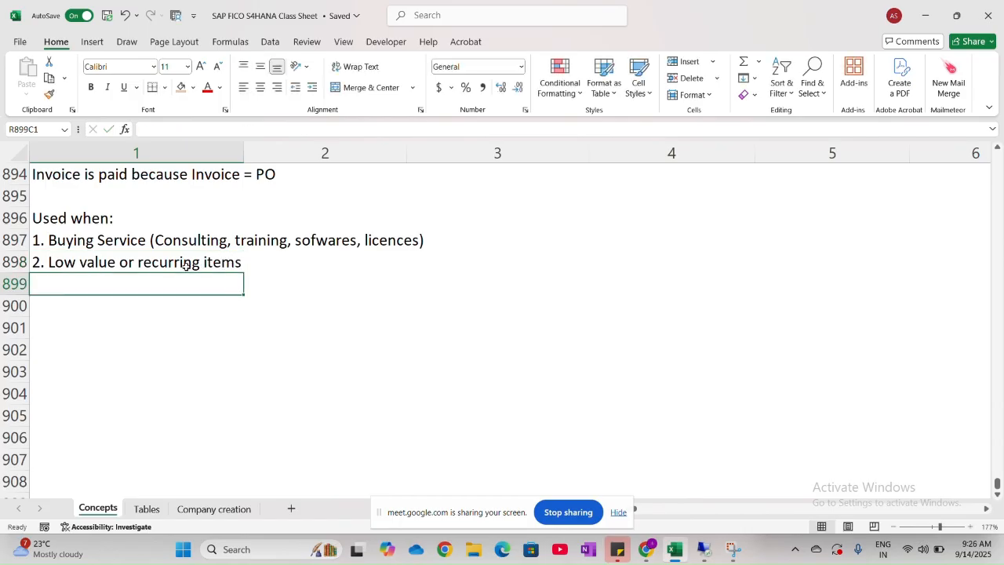
- Review the 2 way matching notes, from the list of invoice matching methods to the "Used when" cases
scroll(188, 264, up, 2)
scroll(186, 267, up, 2)
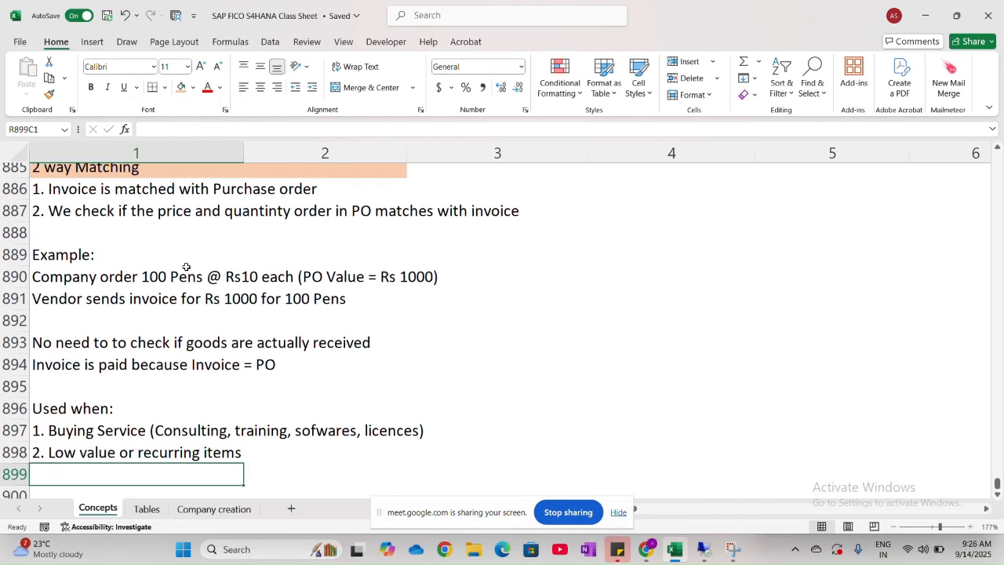
click(502, 318)
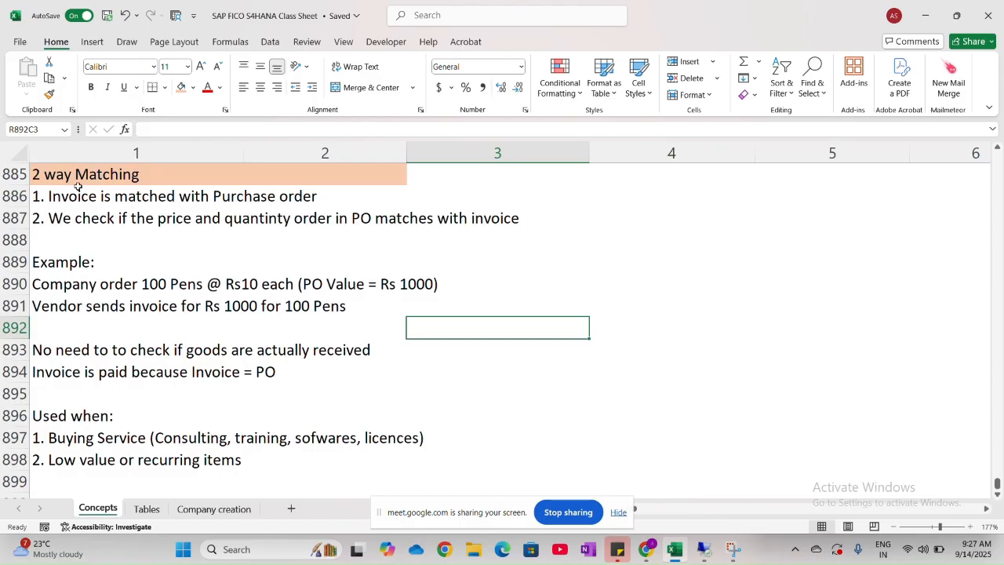
scroll(78, 178, down, 4)
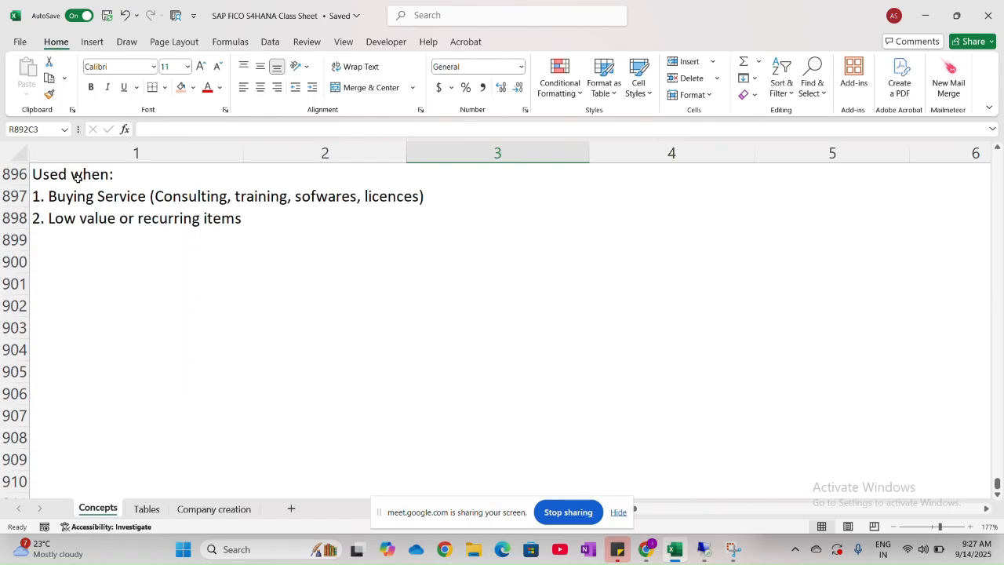
scroll(77, 179, up, 1)
scroll(78, 179, up, 6)
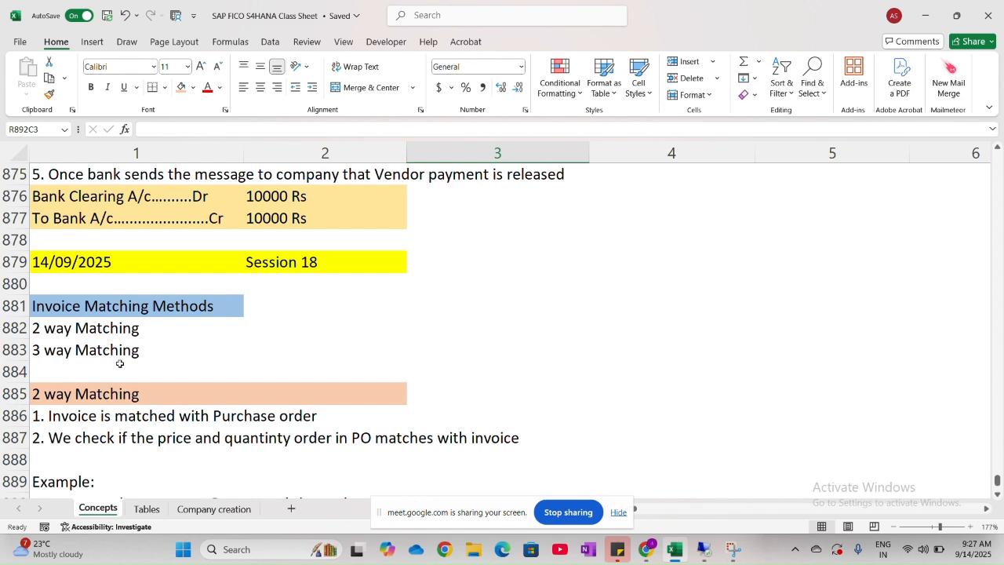
- Enter the heading "3 way Matching" in row 900, leaving row 899 blank below the 2 way matching notes
scroll(119, 363, down, 7)
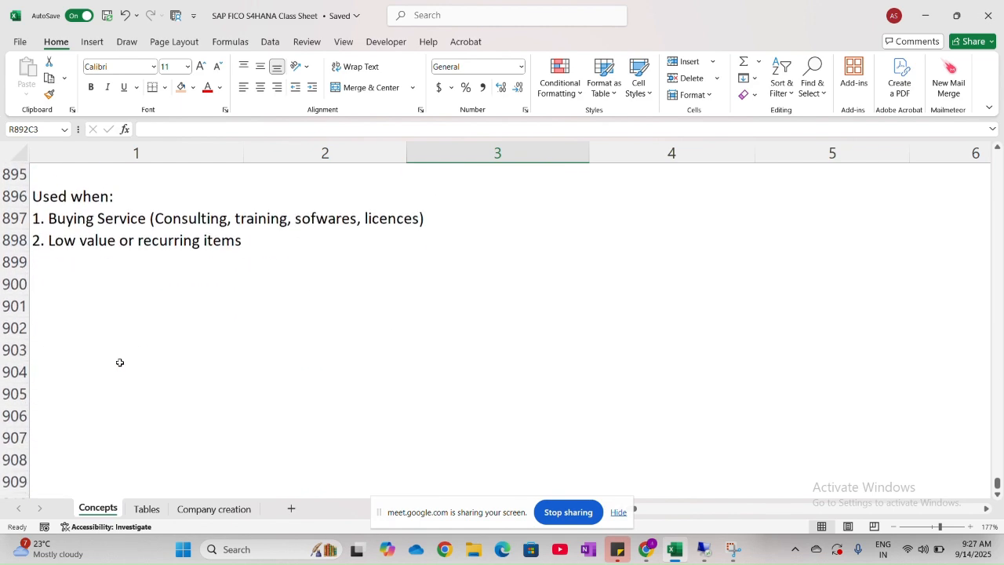
click(55, 280)
scroll(55, 280, down, 1)
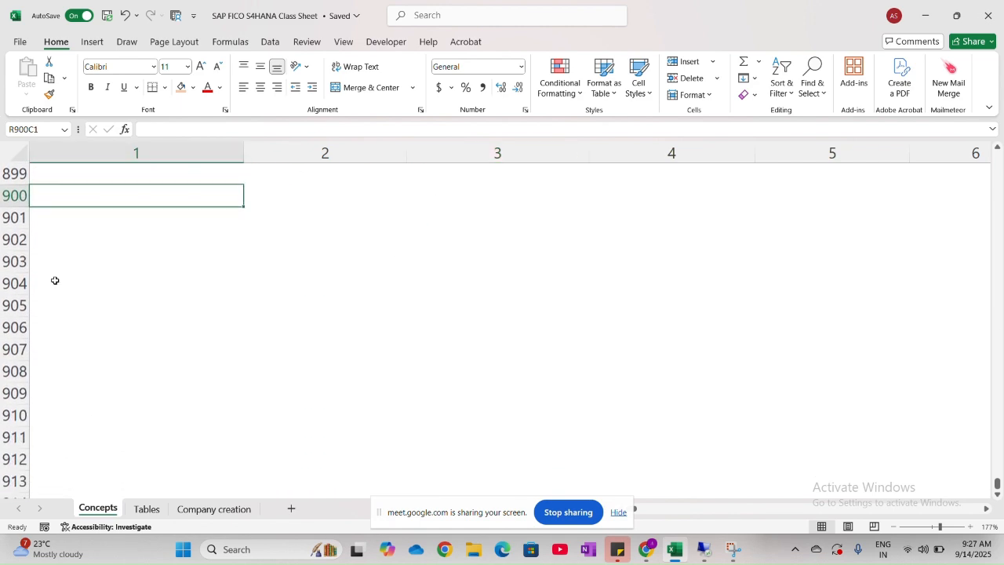
text(3)
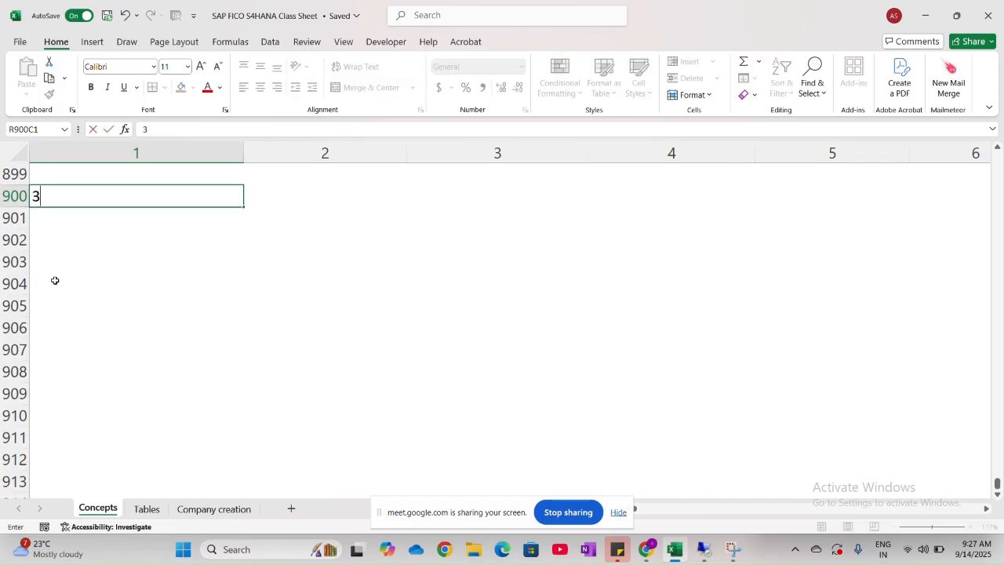
text( way Matching)
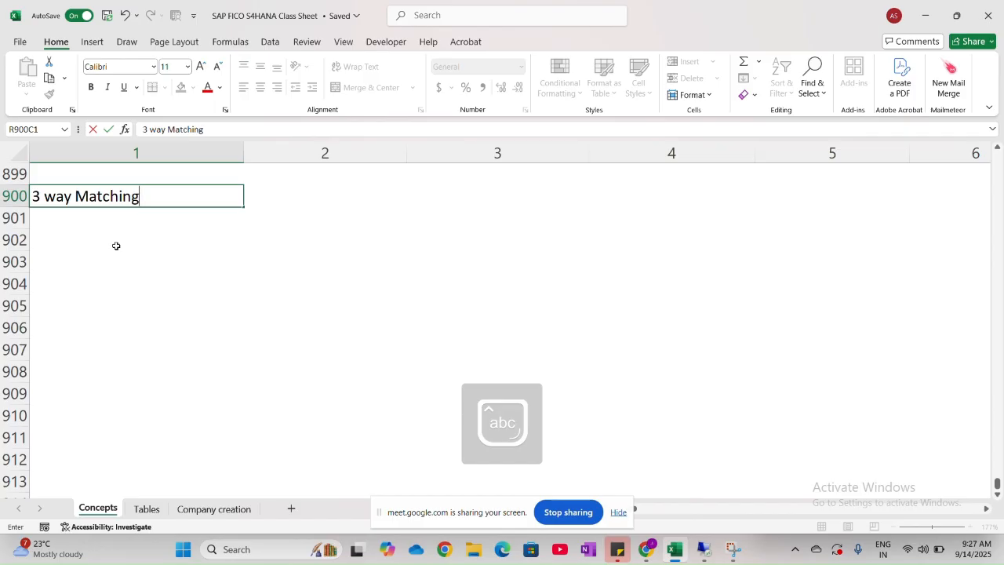
- Fill the "3 way Matching" heading in row 900 with light orange across columns 1 and 2
drag(302, 199, 213, 190)
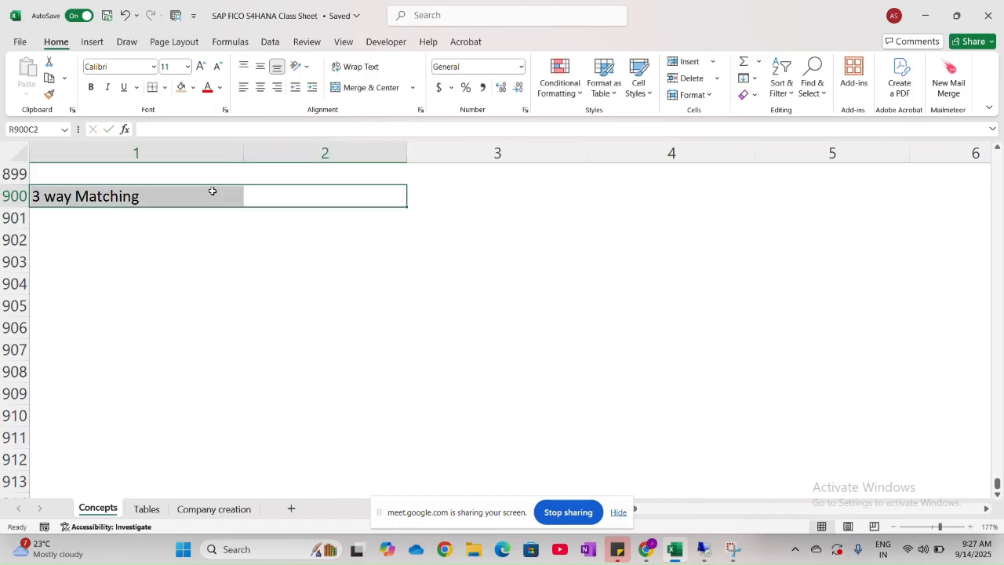
click(181, 87)
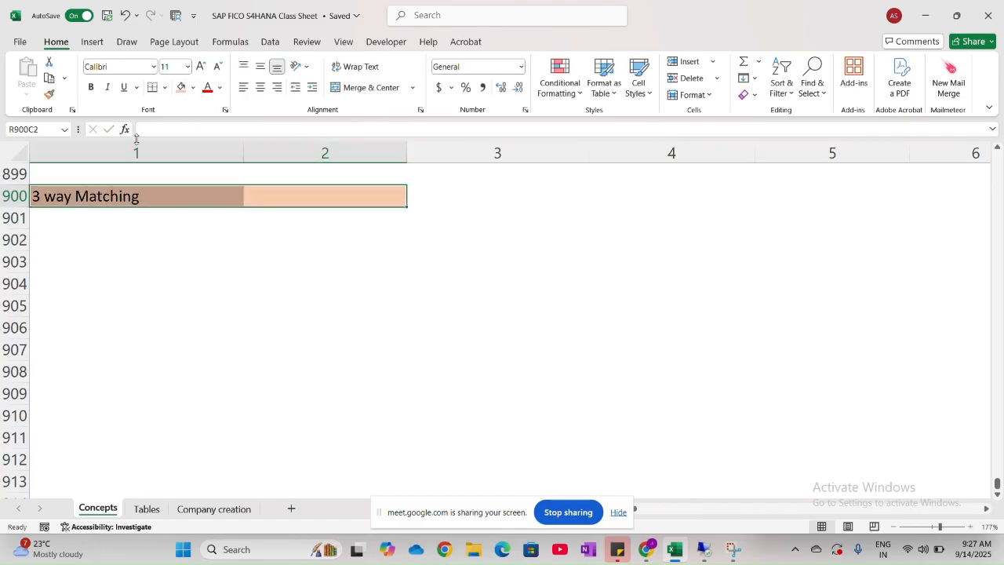
click(81, 217)
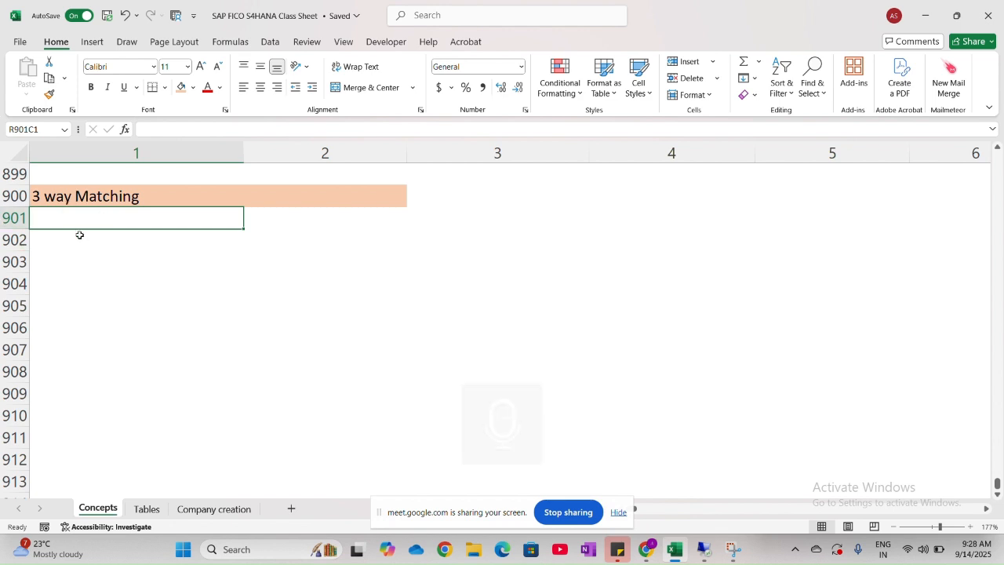
- Enter "1. Invoice is matched with both PO and Goods receipt" in row 902, leaving row 901 blank below the heading
click(80, 236)
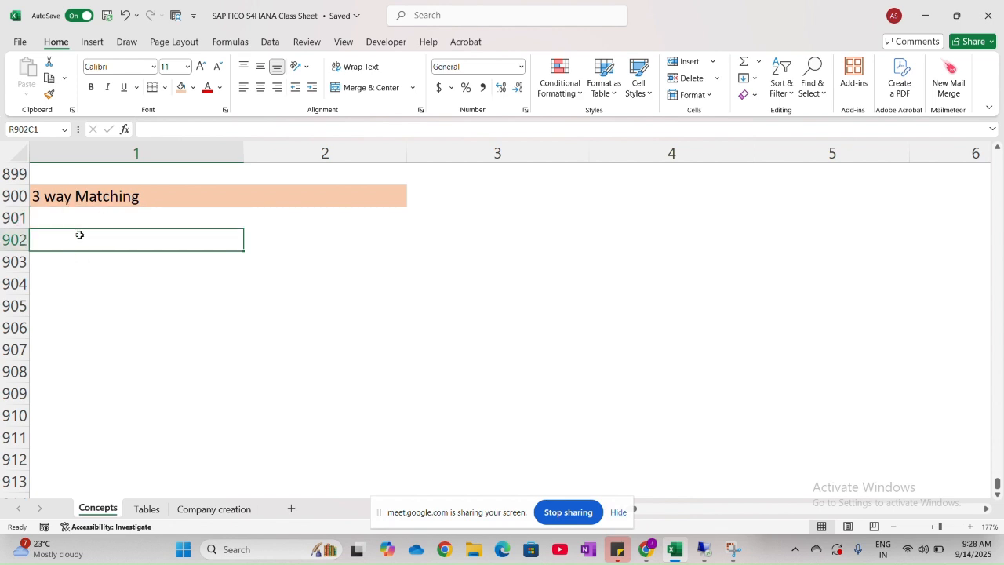
text(1. I)
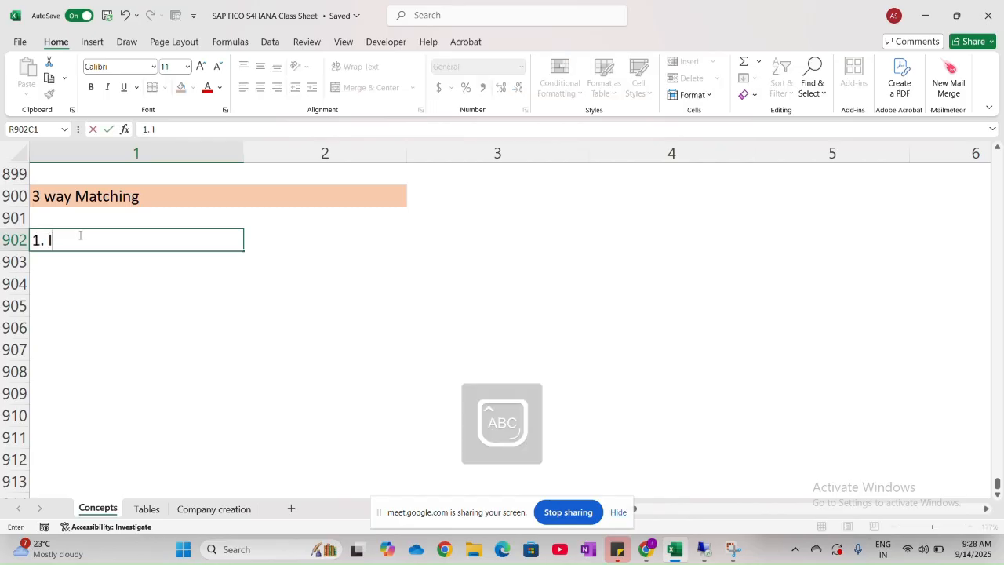
key(Caps_Lock)
text(nvo)
scroll(80, 235, up, 5)
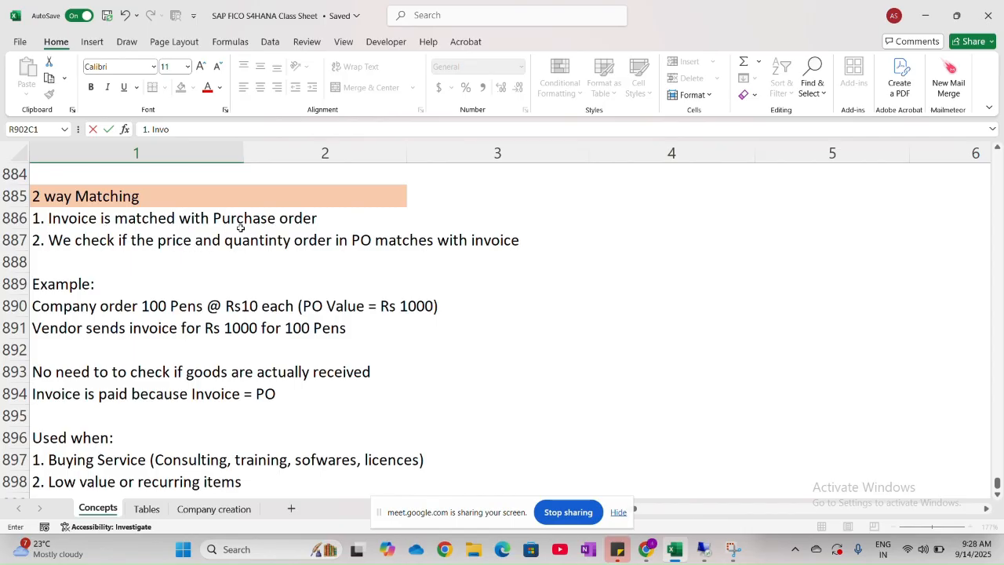
scroll(217, 340, down, 4)
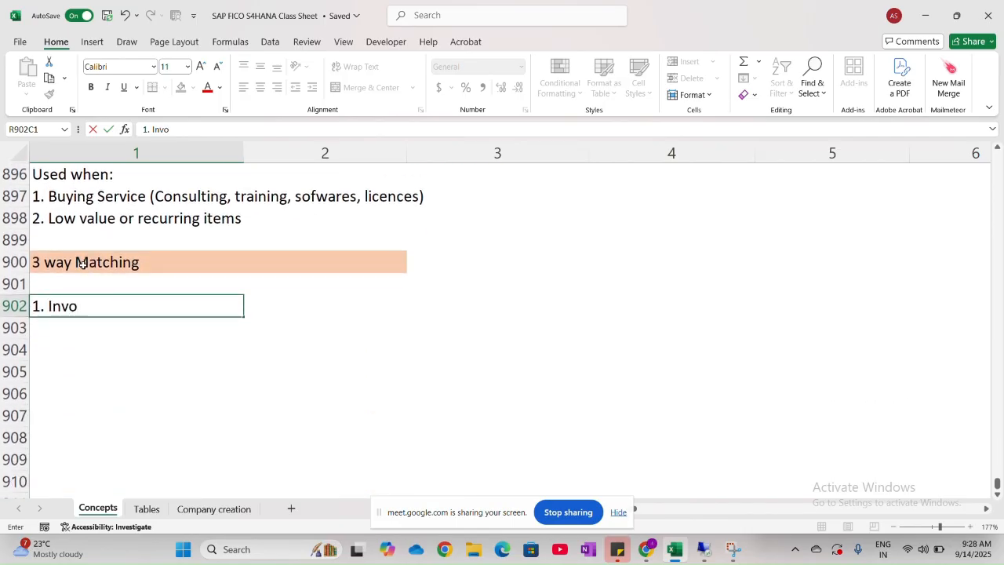
scroll(84, 265, down, 1)
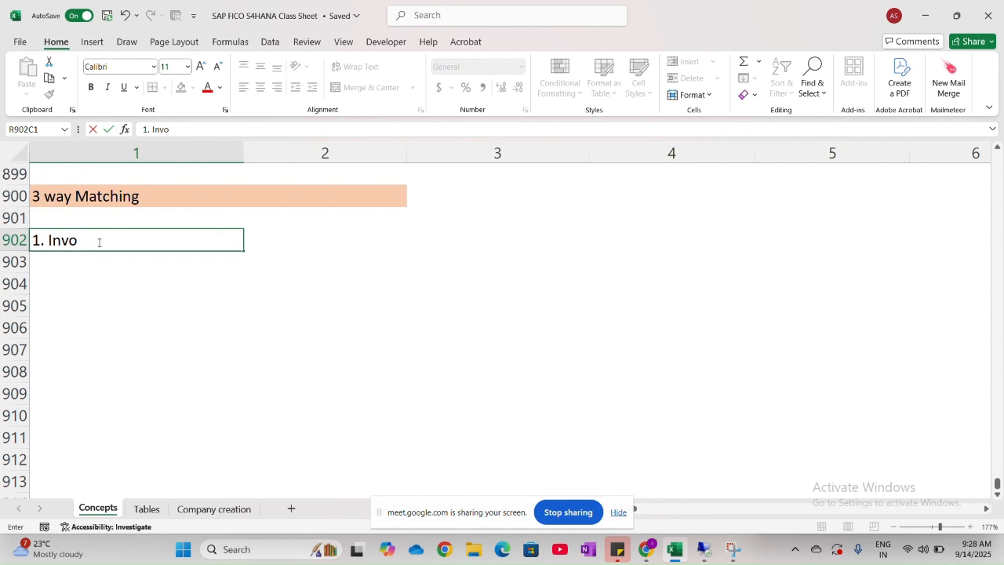
text(ice is match)
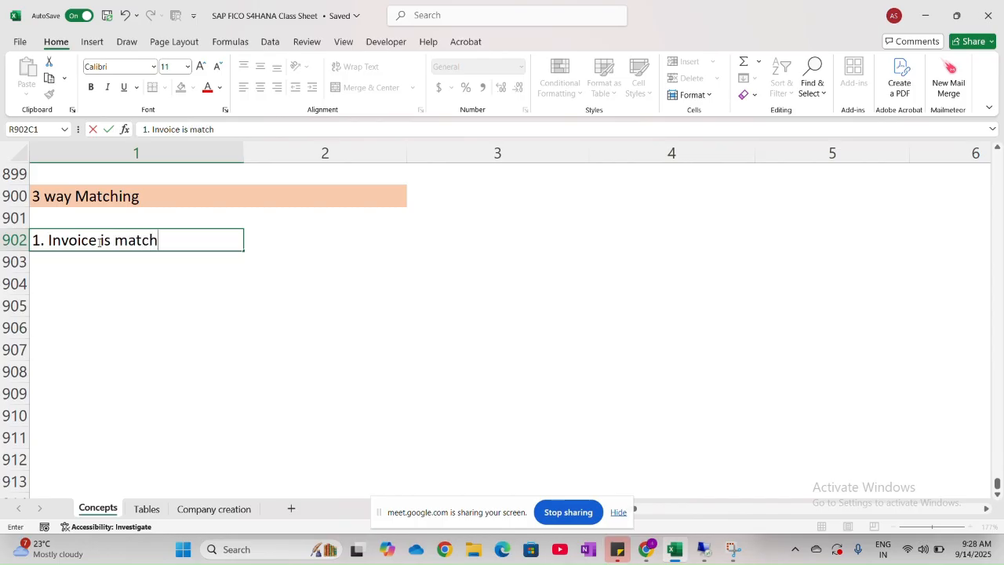
text(ed with both)
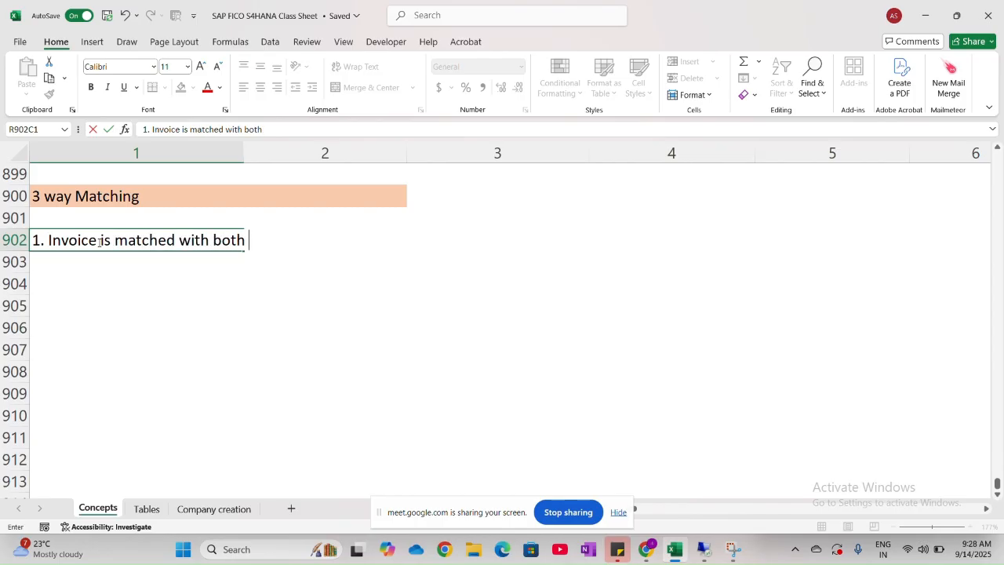
key(Caps_Lock)
text(PO)
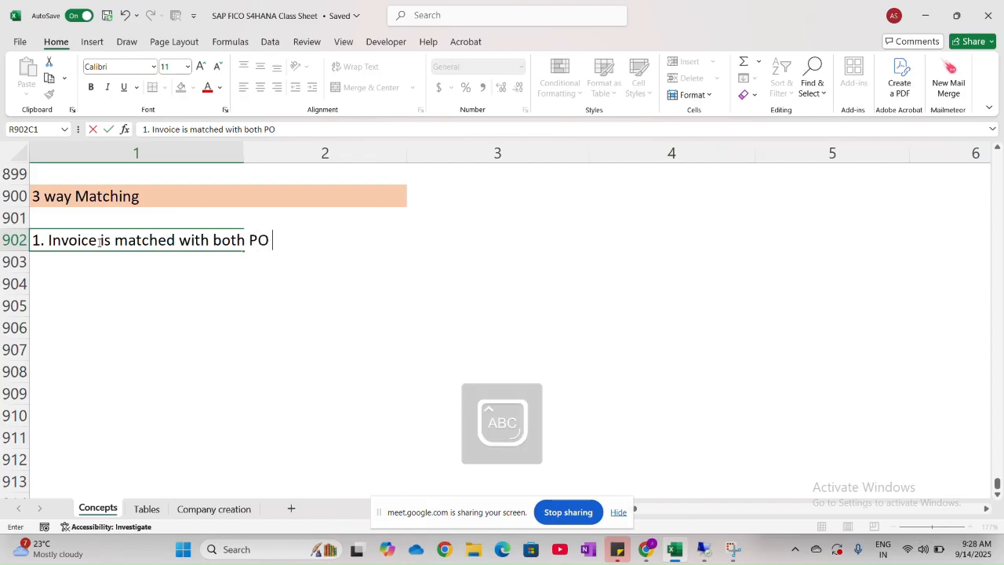
key(Caps_Lock)
text(and)
key(Caps_Lock)
text(G)
key(Caps_Lock)
text(ood)
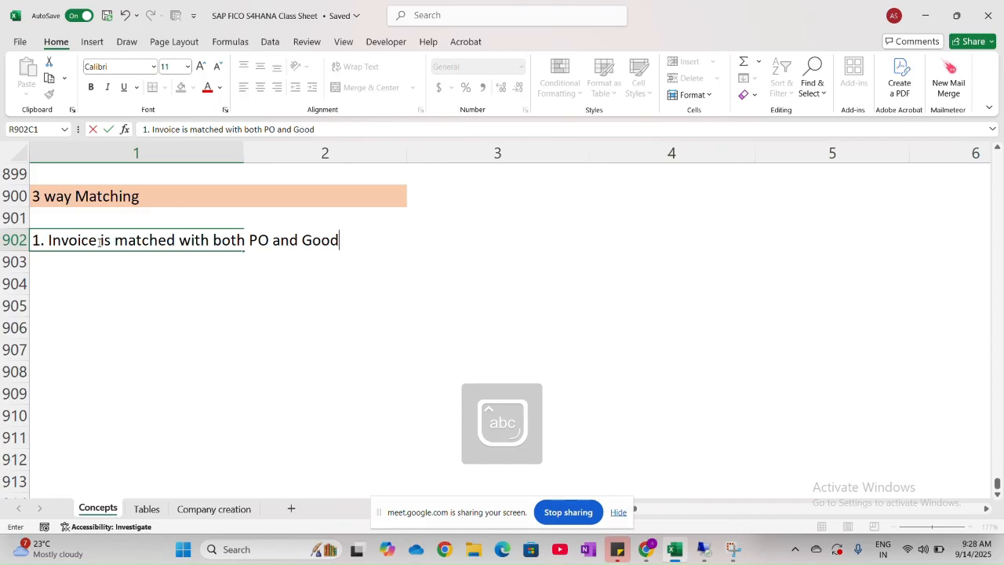
text(s receipt)
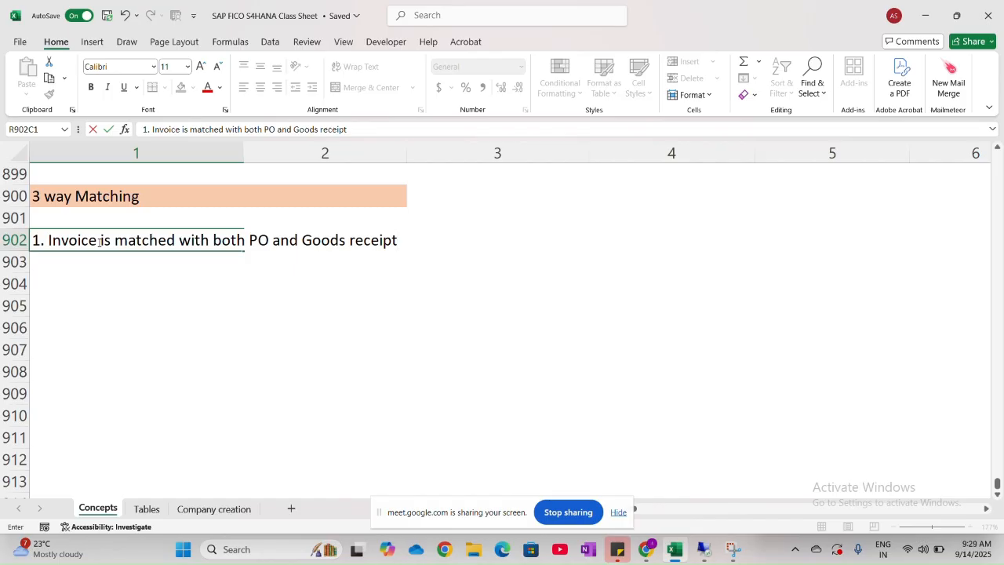
key(Return)
- Enter "2. We check Price, Quantity ordered & Quantity received" in row 903 as the second 3 way matching point
text(2.)
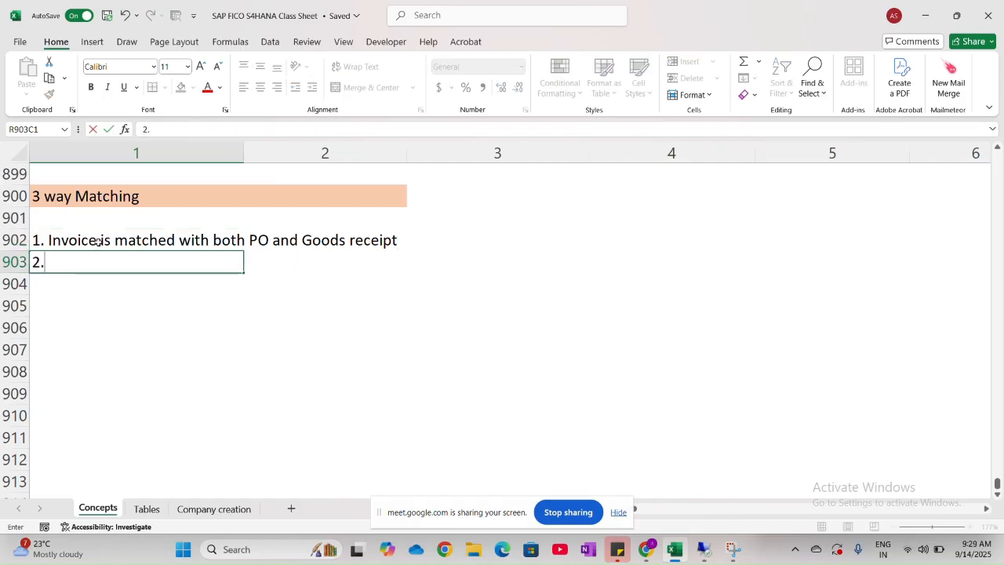
text( W)
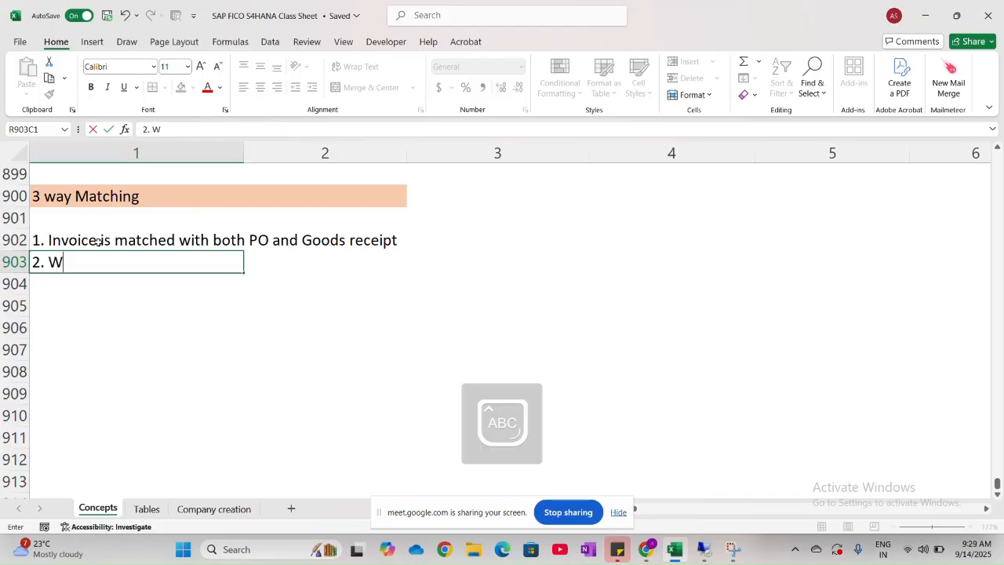
text(e check P)
key(Caps_Lock)
text(ri)
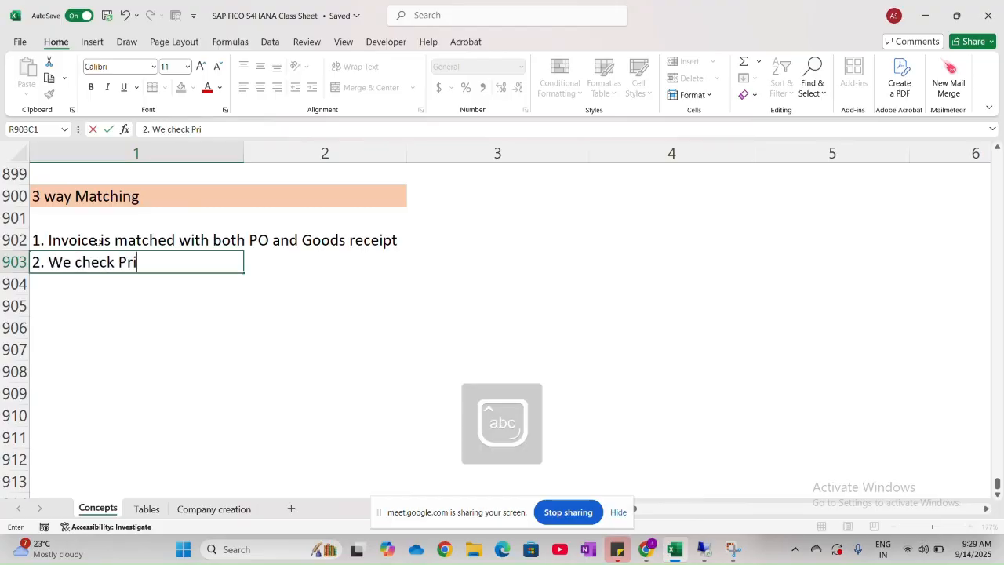
text(ce,)
key(Caps_Lock)
text(Q)
key(Caps_Lock)
text(uan)
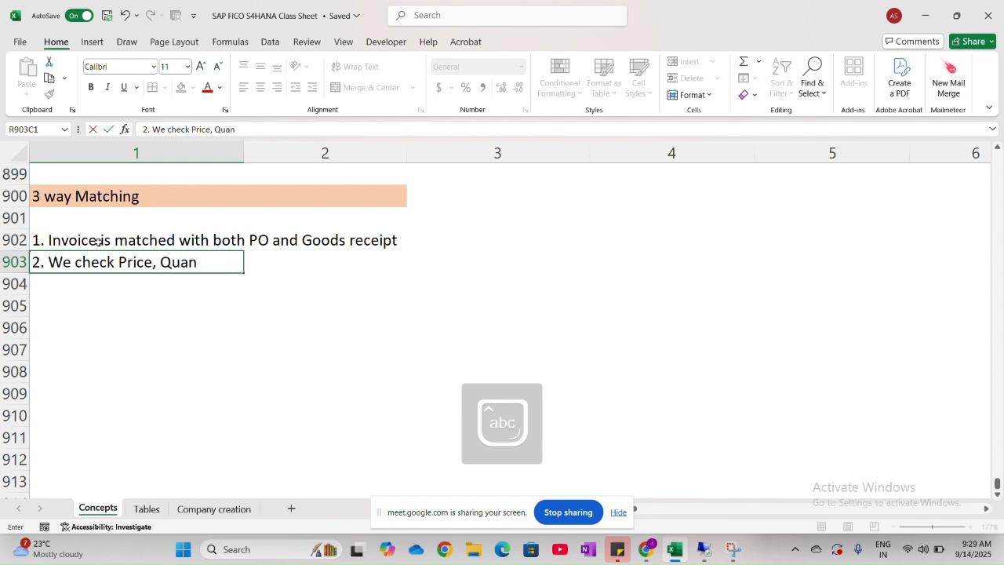
text(tity ordered,)
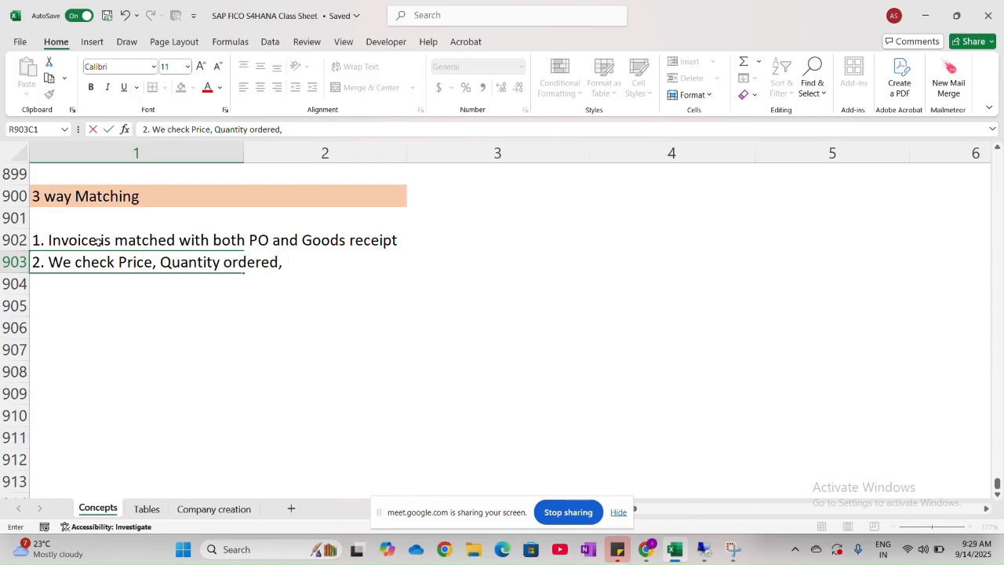
key(BackSpace)
text(& Quanti)
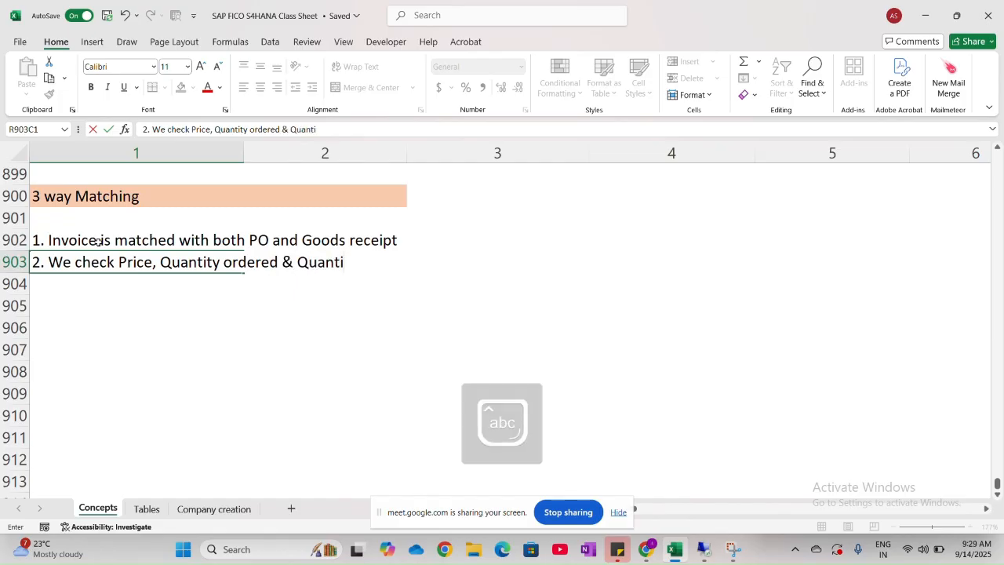
text(ty received)
click(55, 303)
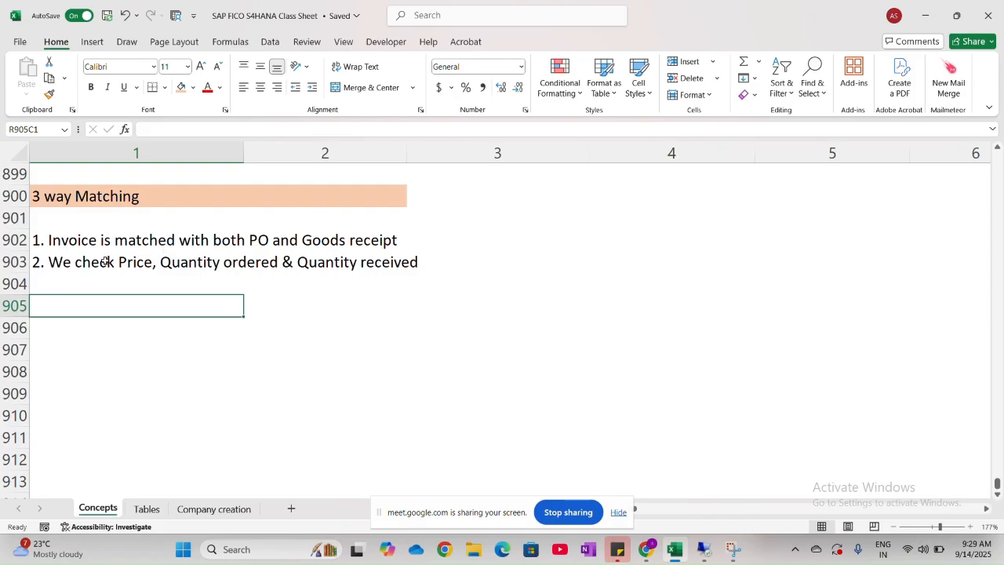
drag(106, 261, 421, 261)
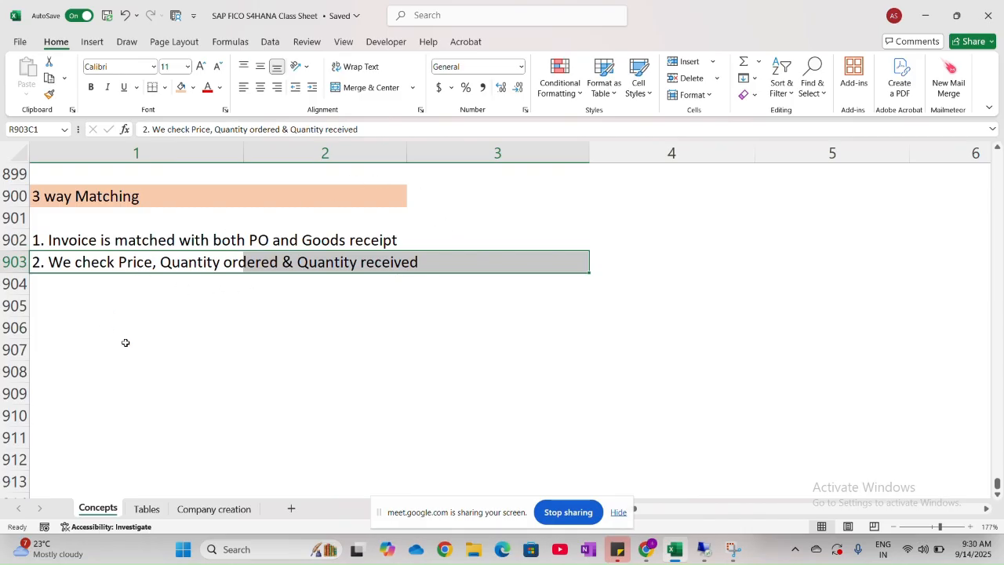
- Enter the label "Example:" in row 905, leaving row 904 blank below the 3 way matching points
click(93, 297)
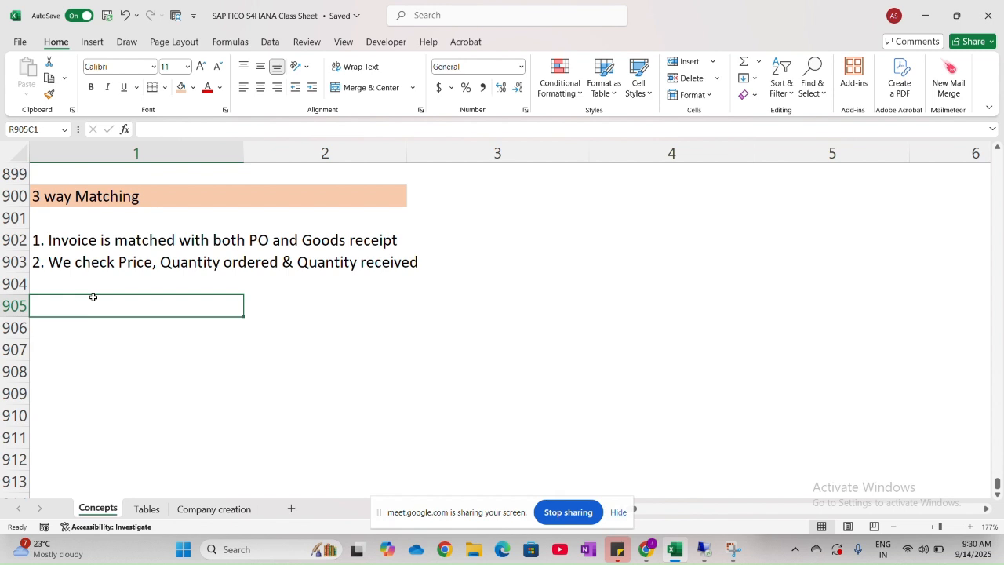
text(E)
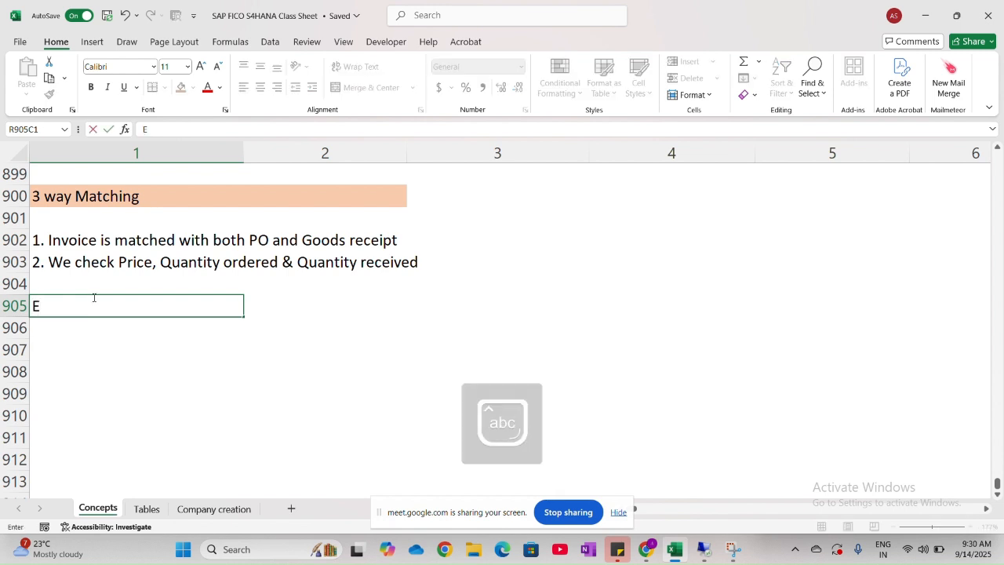
text(xample:)
key(Return)
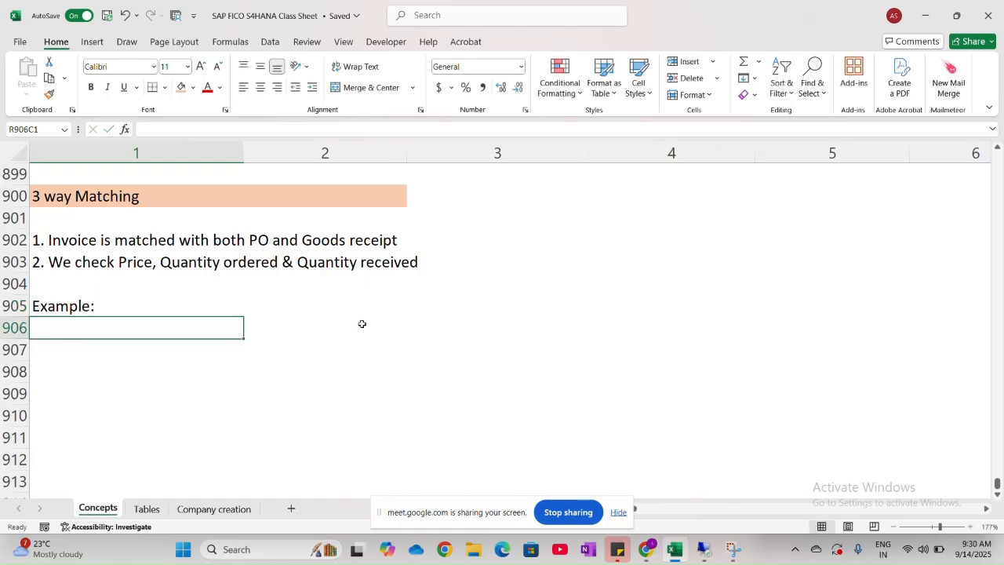
- Enter the purchase order line "PO: 100 pens @ Rs 10 =" in row 906 under the example label
key(Caps_Lock)
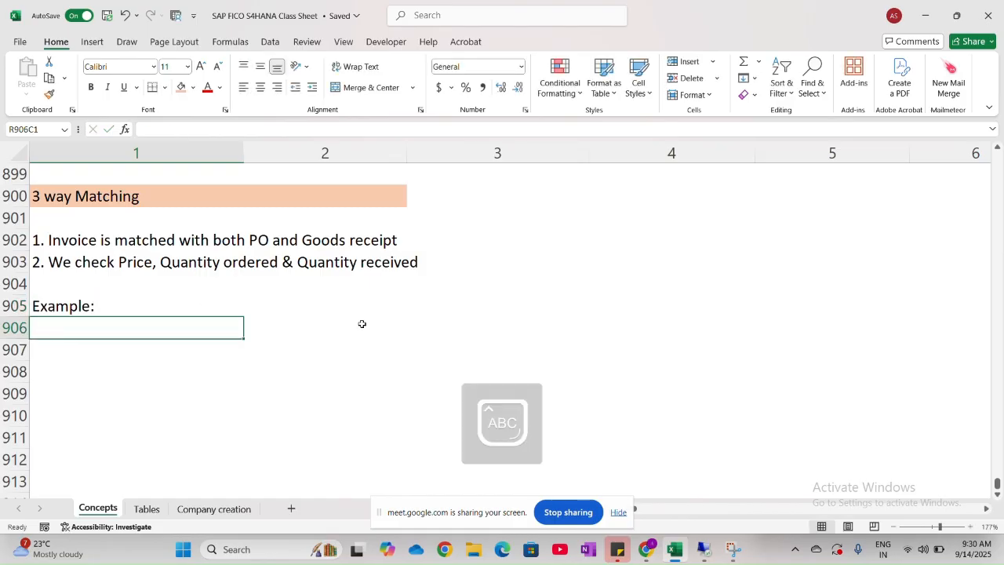
text(PO:)
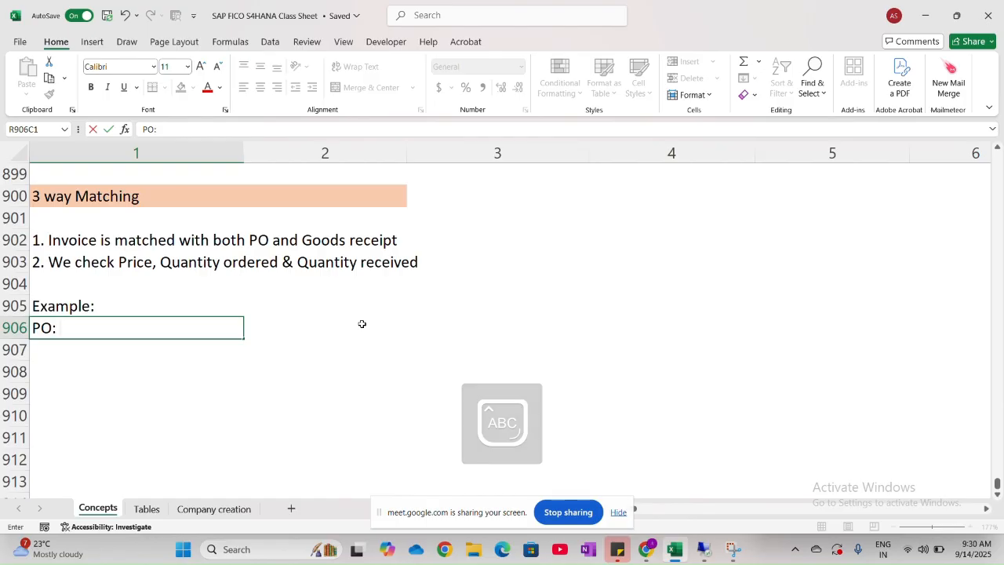
text( 100)
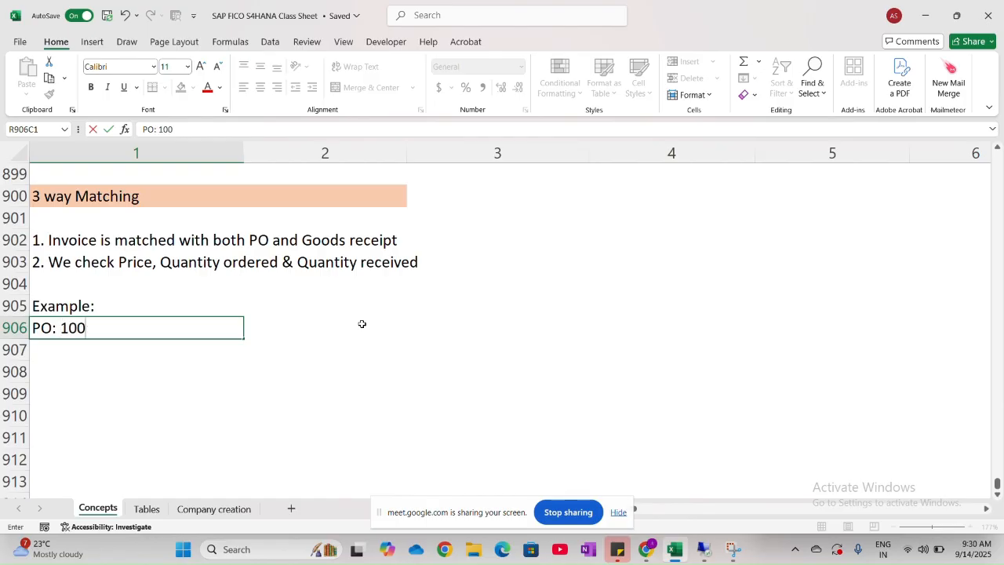
key(Caps_Lock)
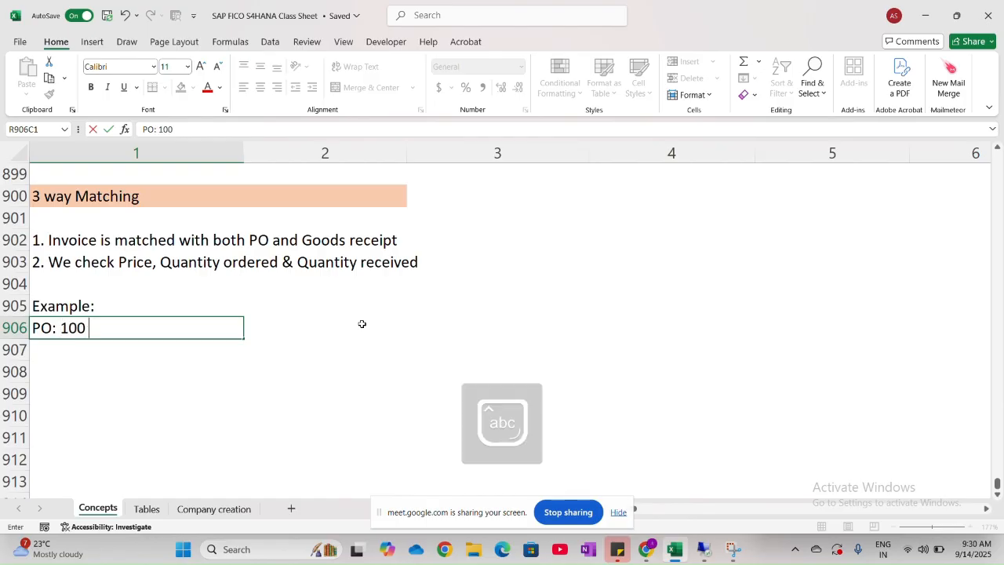
text(pens @)
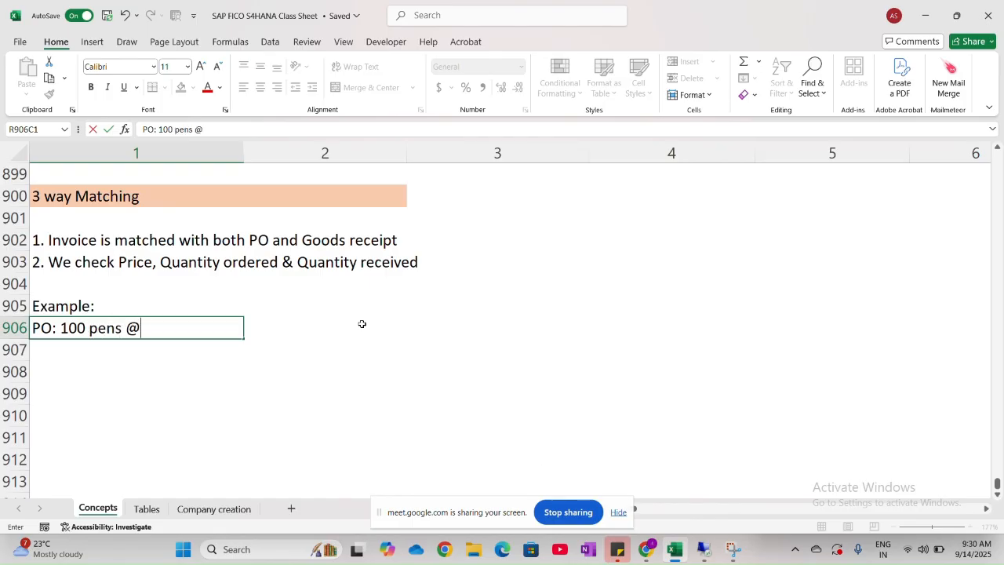
key(Caps_Lock)
text(R)
key(Caps_Lock)
text(s 10)
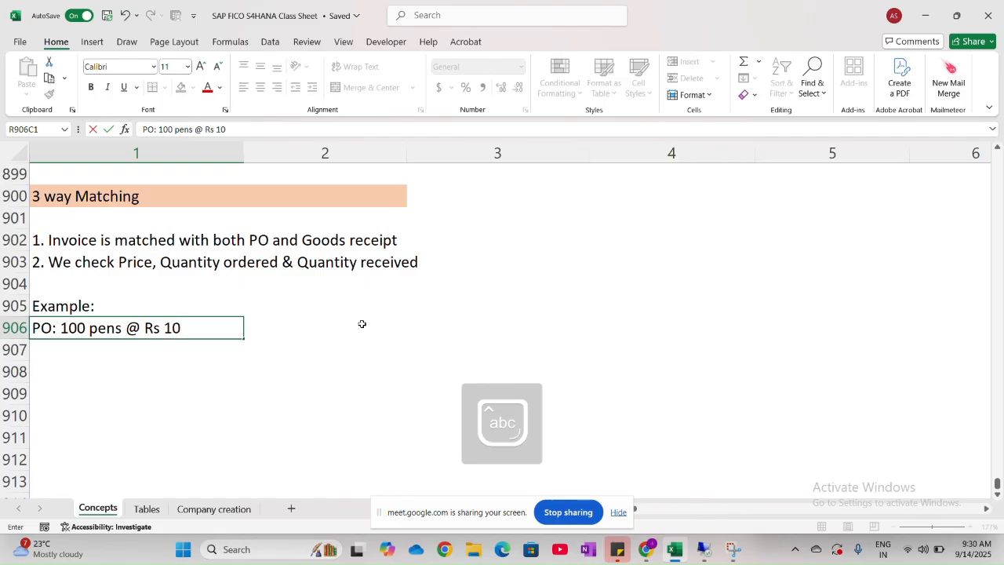
text( =)
click(361, 324)
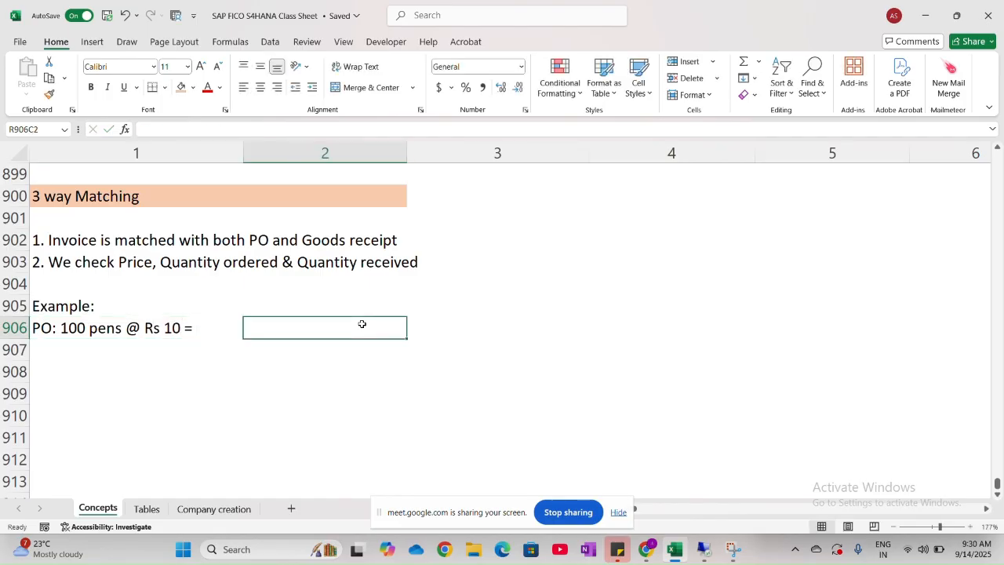
- Complete the purchase order line in row 906 by adding "Rs 1000" after the equals sign
double_click(192, 329)
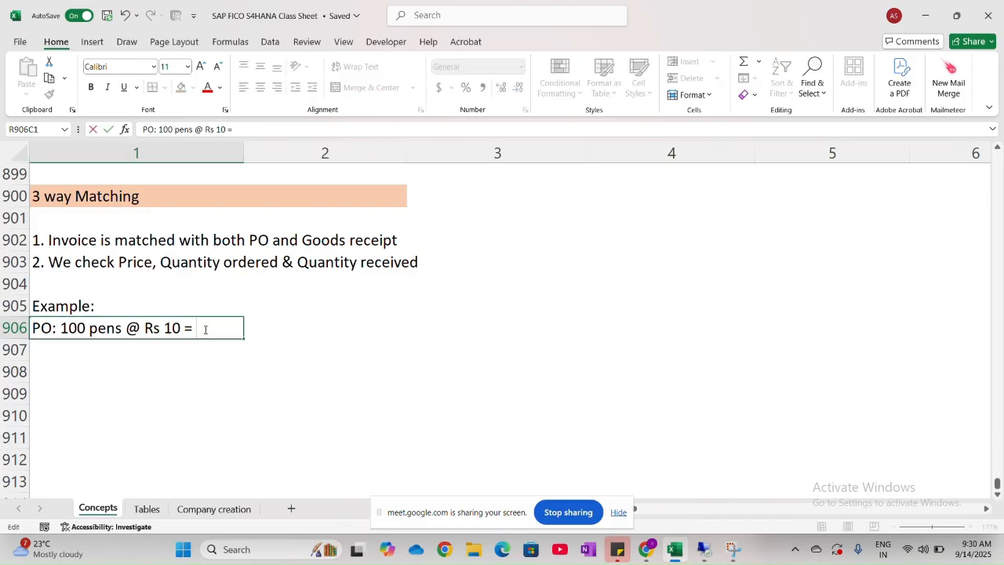
key(Caps_Lock)
text(R)
key(Caps_Lock)
text(s)
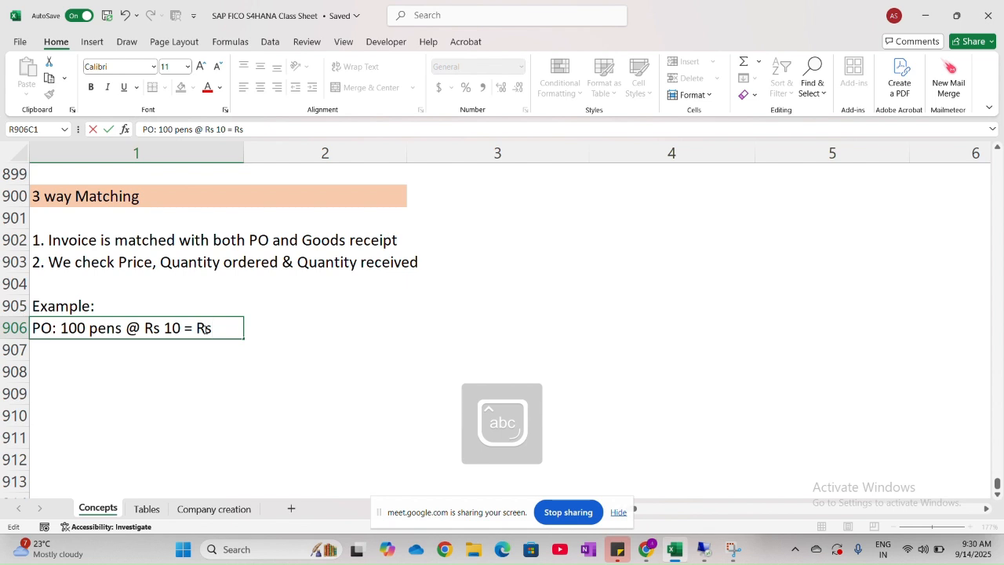
text( 1000)
click(199, 352)
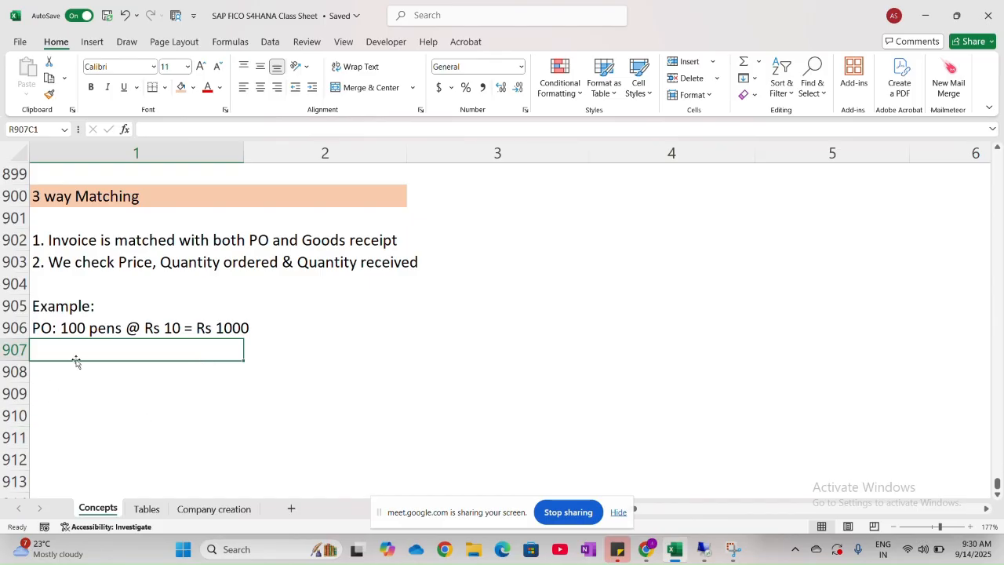
- Start the goods receipt line in row 907, below the purchase order line, with the label "GRN:"
key(Caps_Lock)
text(G)
key(Caps_Lock)
text(rn:)
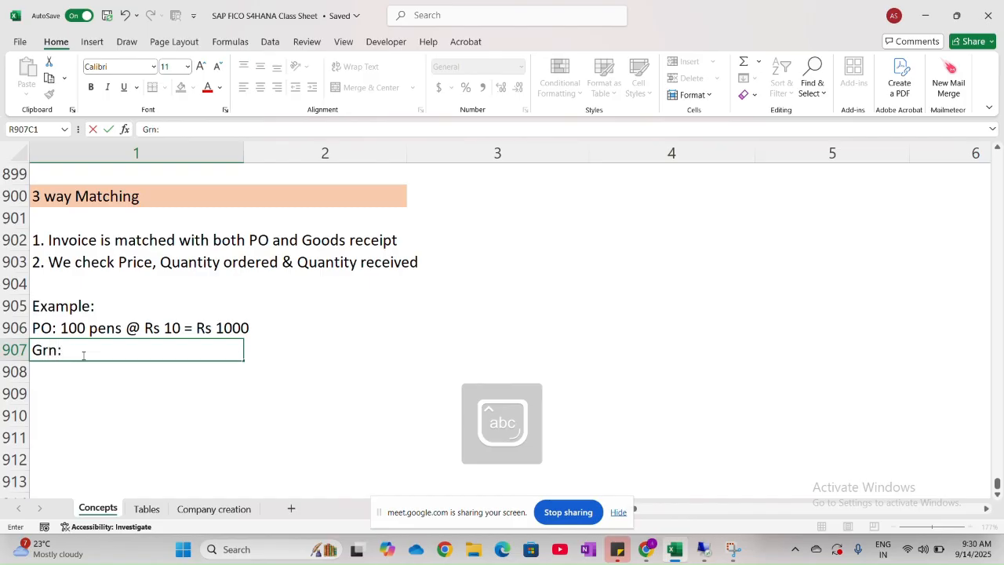
key(BackSpace)
key(BackSpace)
key(BackSpace)
key(Caps_Lock)
text(RN:)
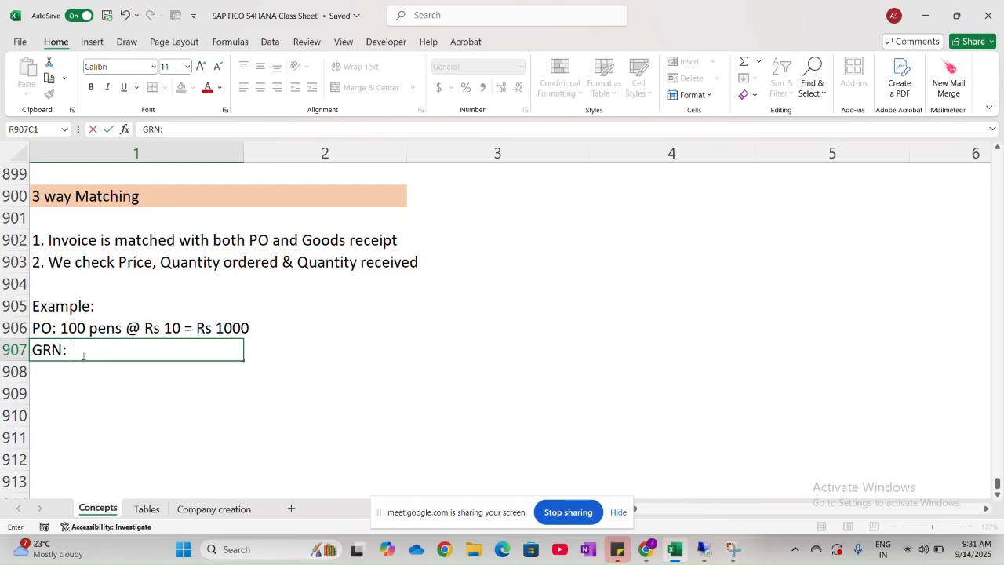
text( O)
- Complete the goods receipt line in row 907 with "Only 80 Pens received" after the GRN label
key(Caps_Lock)
text(nly)
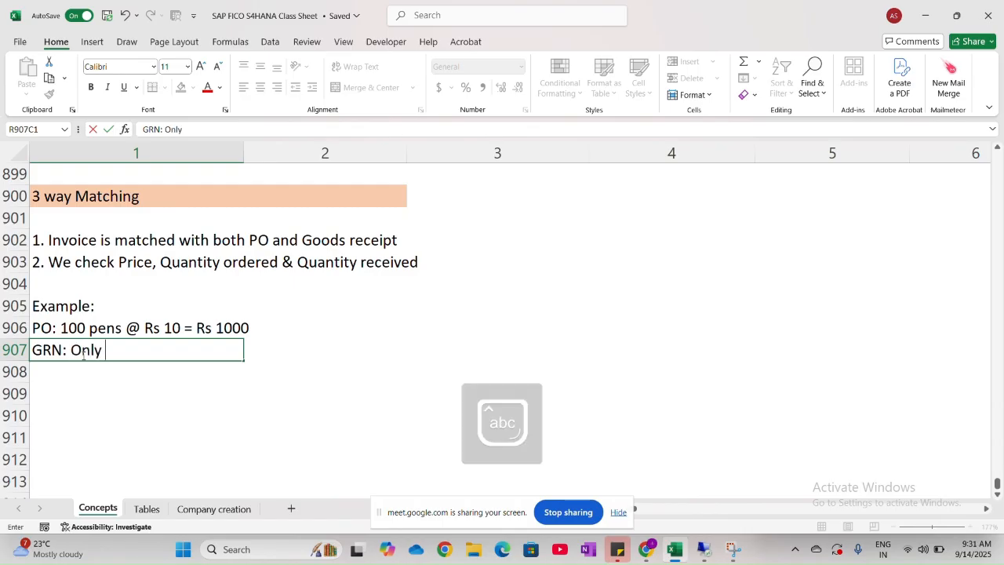
text( 80)
key(Caps_Lock)
text(P)
key(Caps_Lock)
text(ens re)
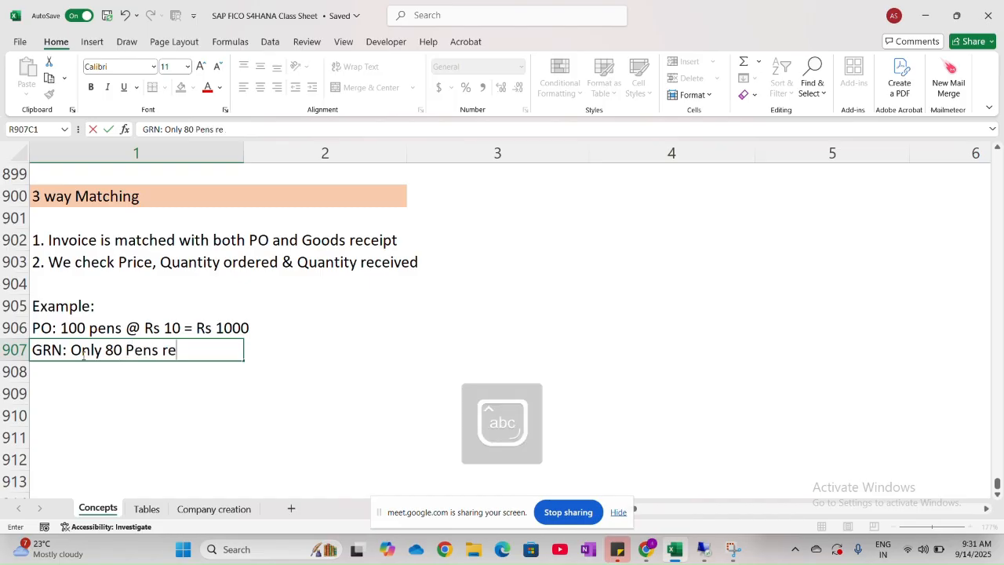
text(ceived)
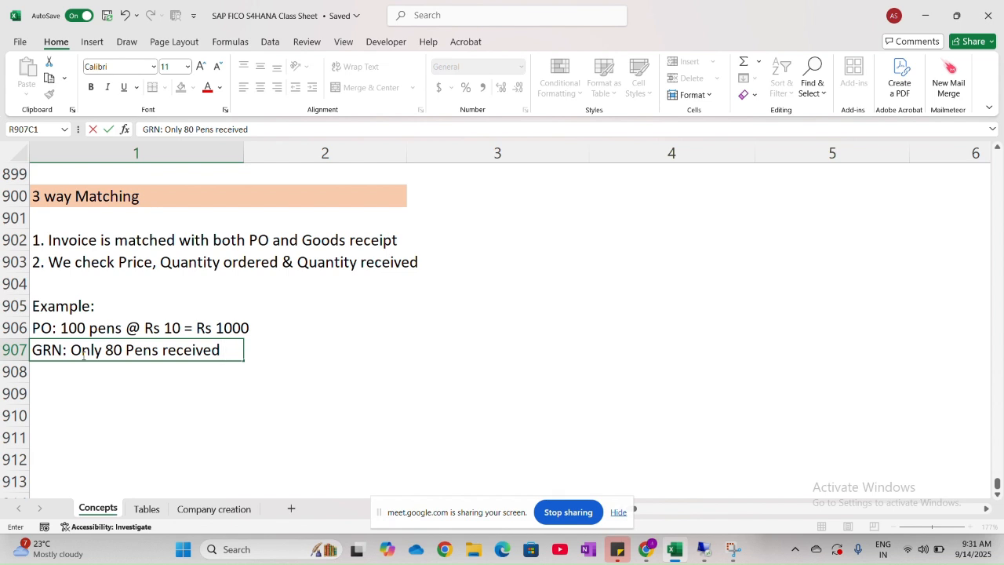
key(ctrl+Return)
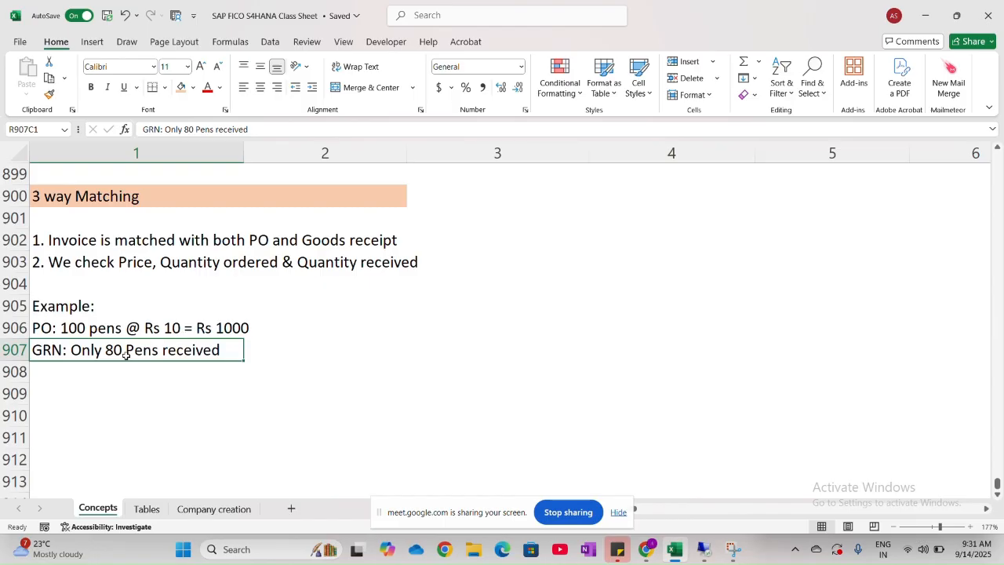
- Append "= Rs 800" to the end of the goods receipt line in row 907
double_click(226, 352)
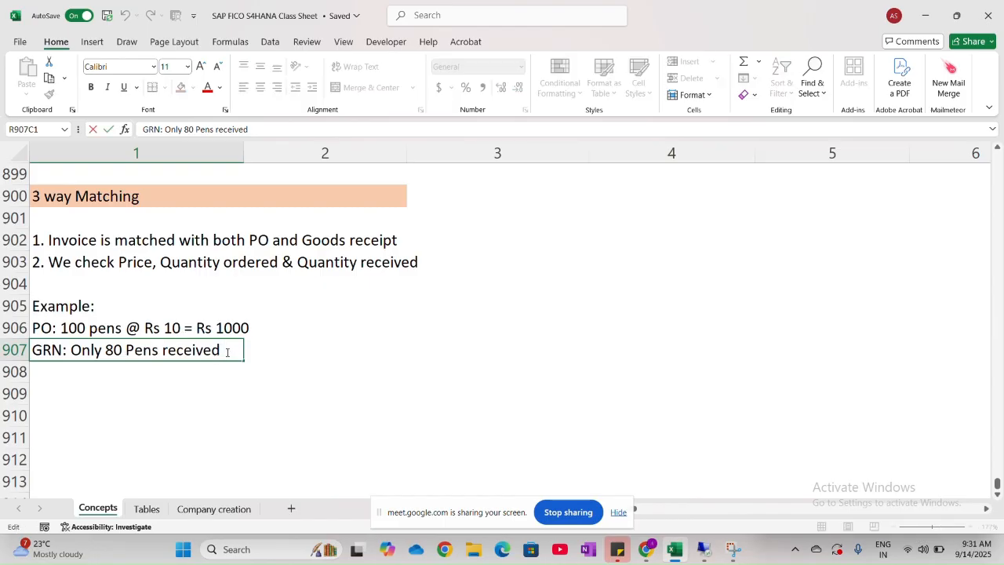
text(= Rs 1)
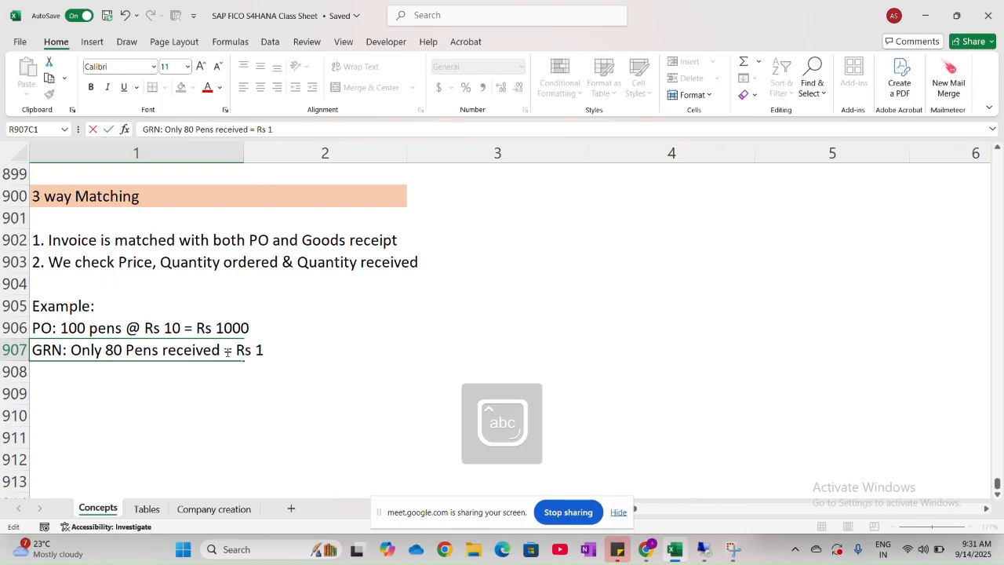
key(BackSpace)
text(800)
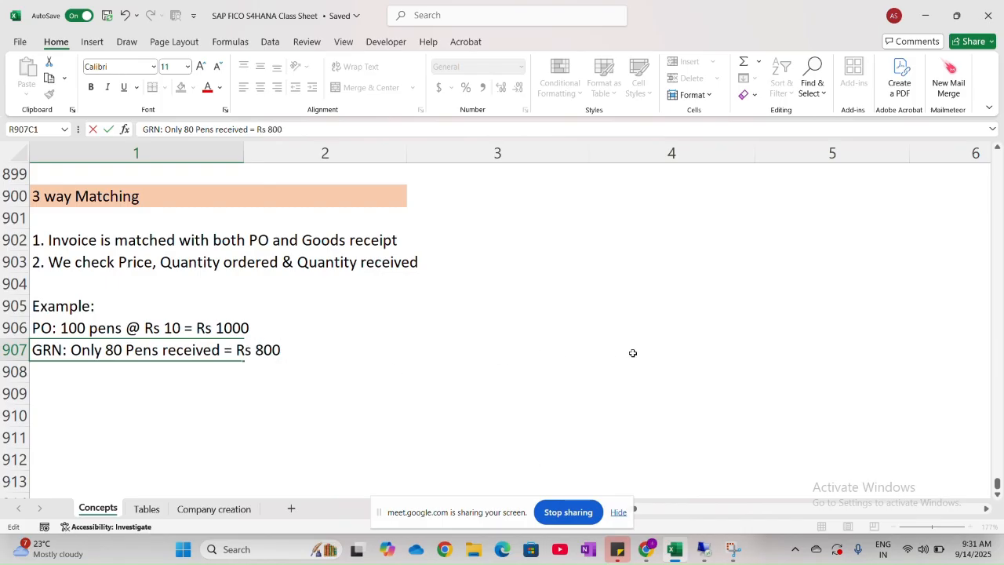
key(Return)
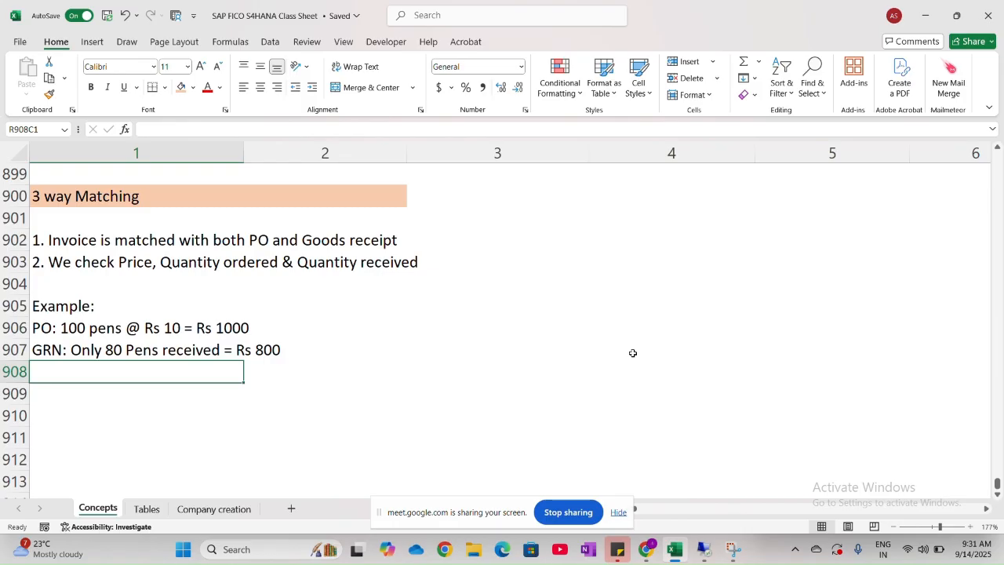
- Enter the invoice line "Vendor Invoice: Rs 1000 (for 10 Pens)" in row 908 below the goods receipt line
key(Caps_Lock)
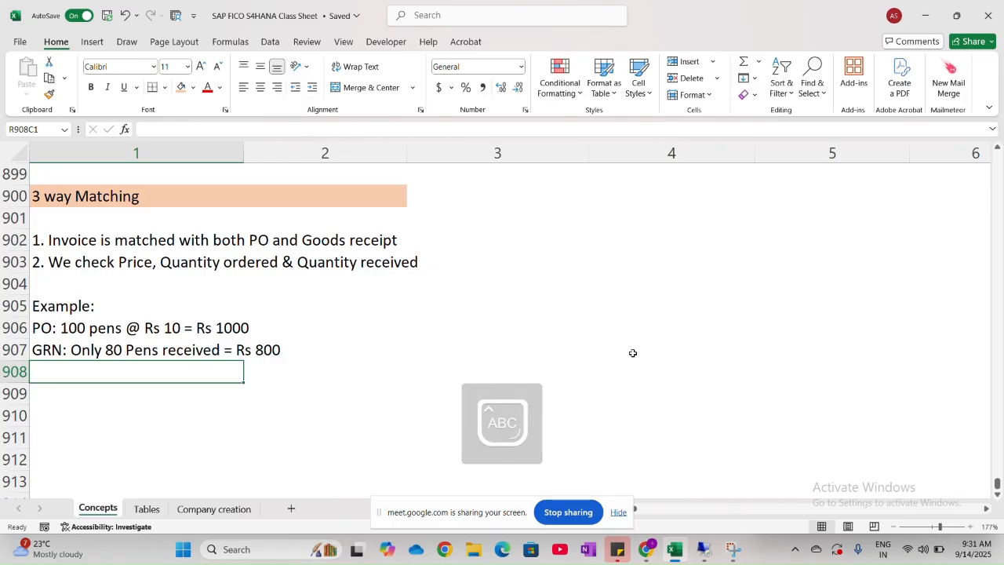
text(Vend)
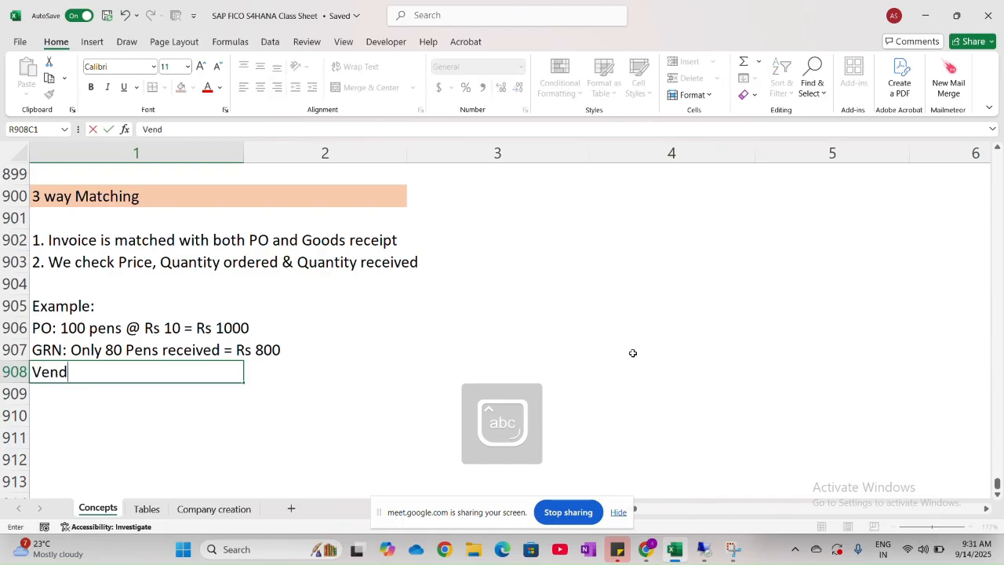
text(or Invoice:)
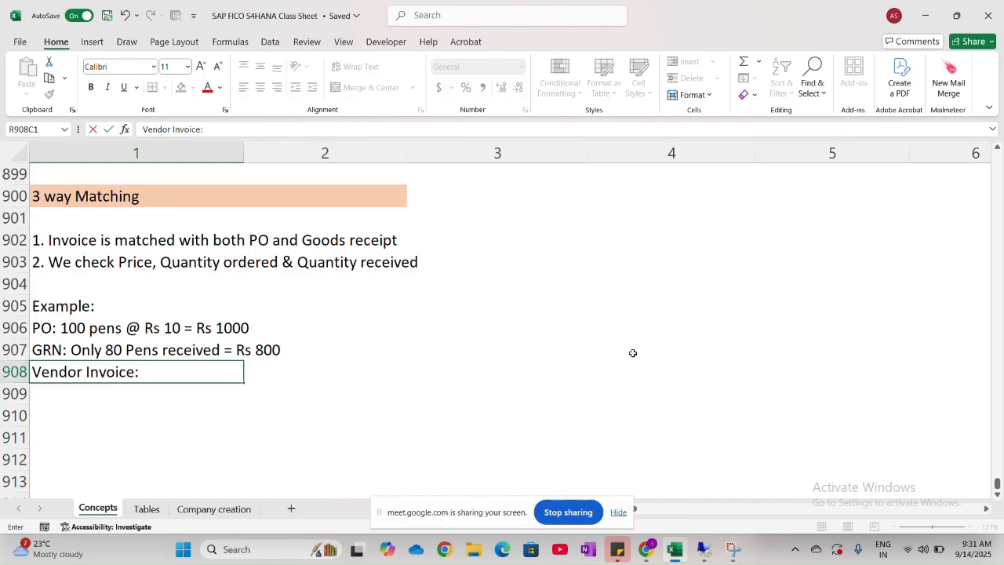
text( Rs 1)
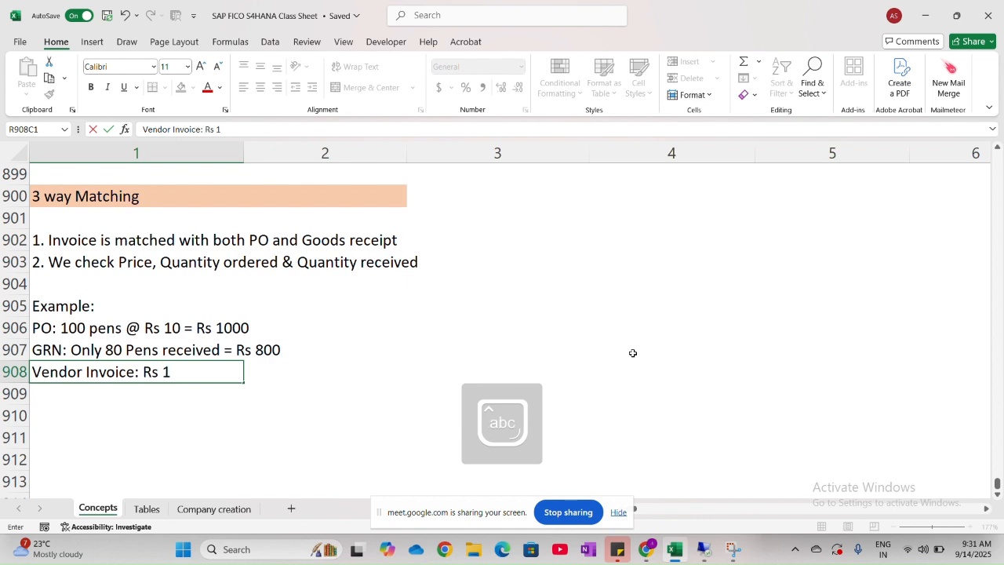
text(000 ()
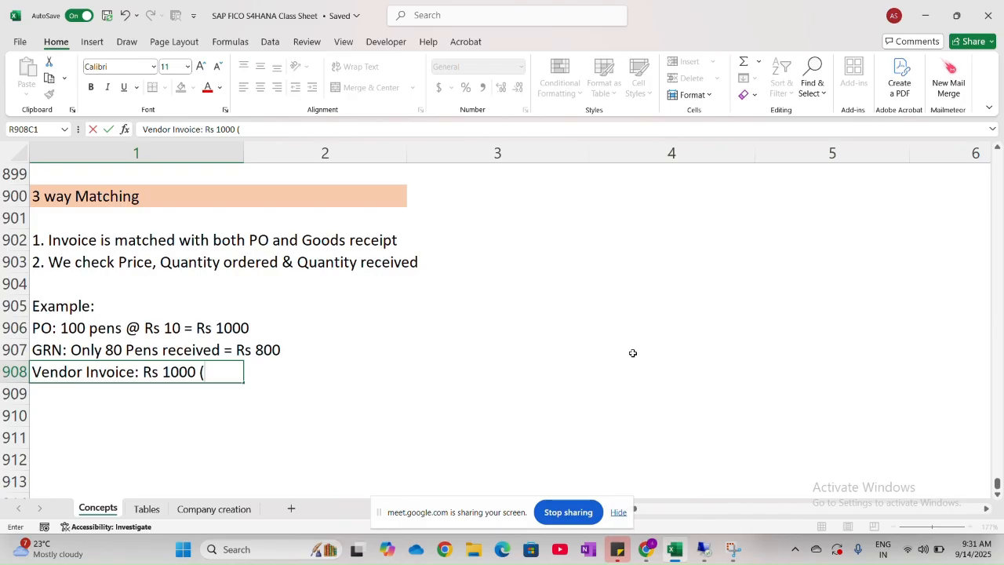
text(for 10 P)
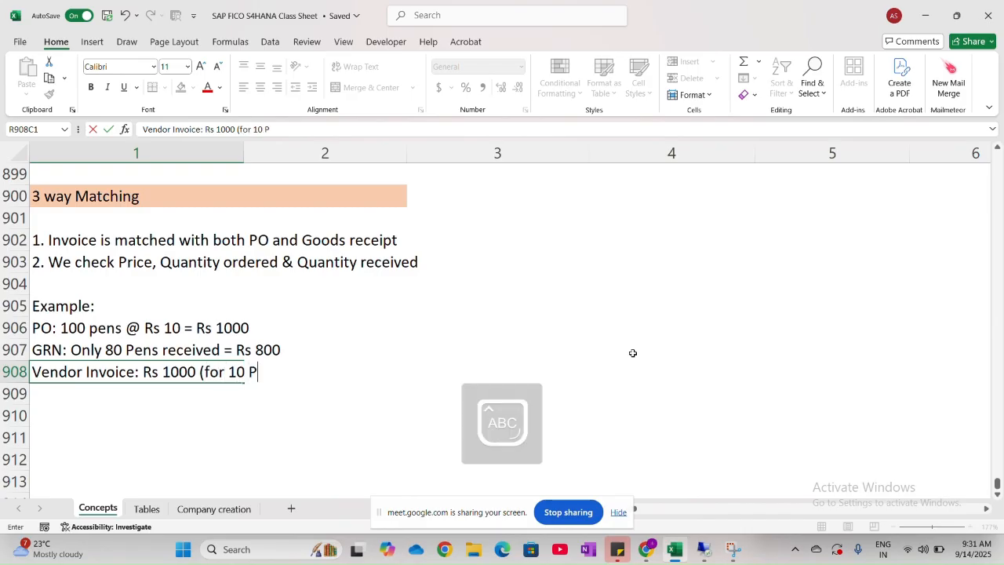
text(ens))
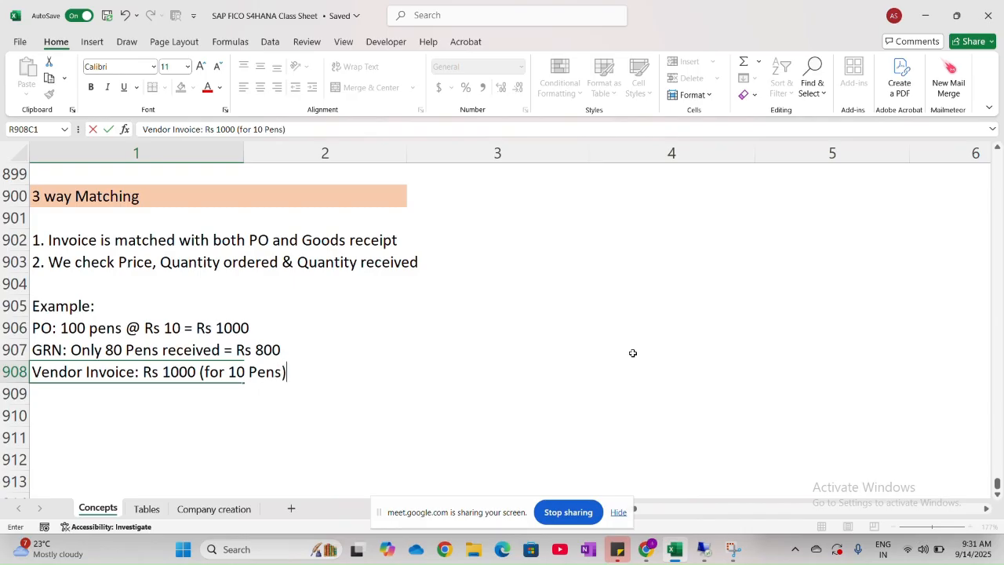
click(447, 381)
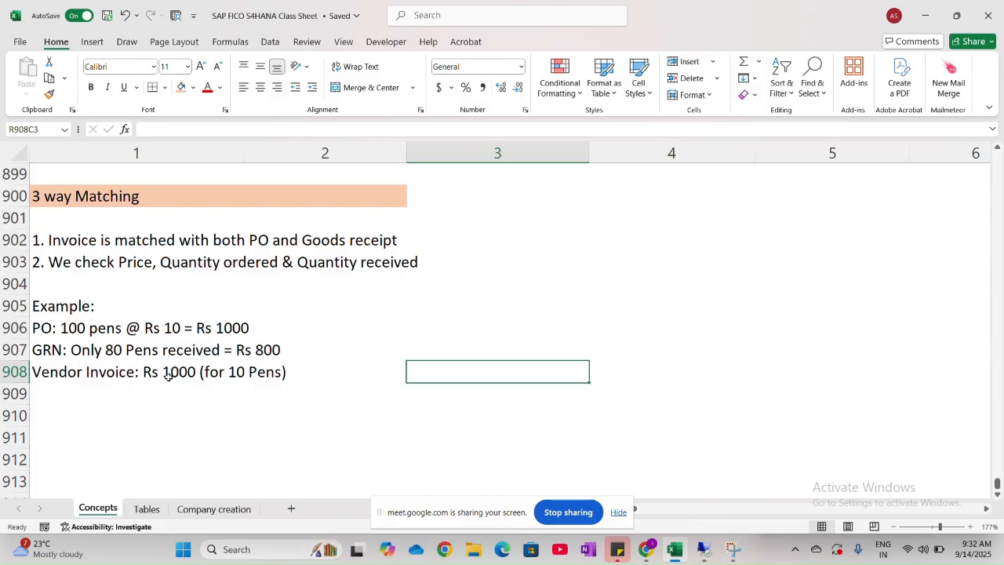
- Correct the quantity in the vendor invoice line in row 908 to 100 Pens
double_click(251, 375)
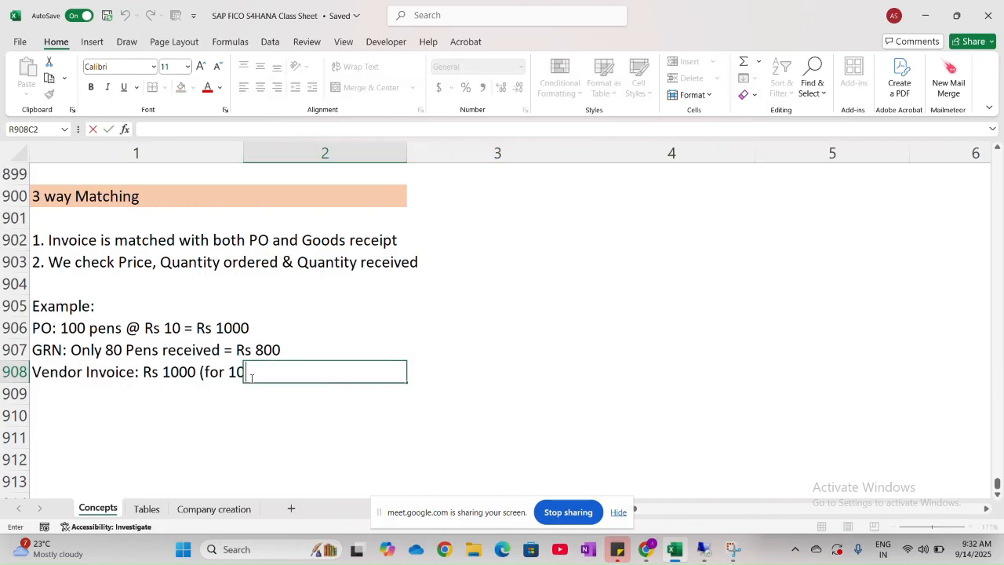
double_click(217, 373)
double_click(216, 373)
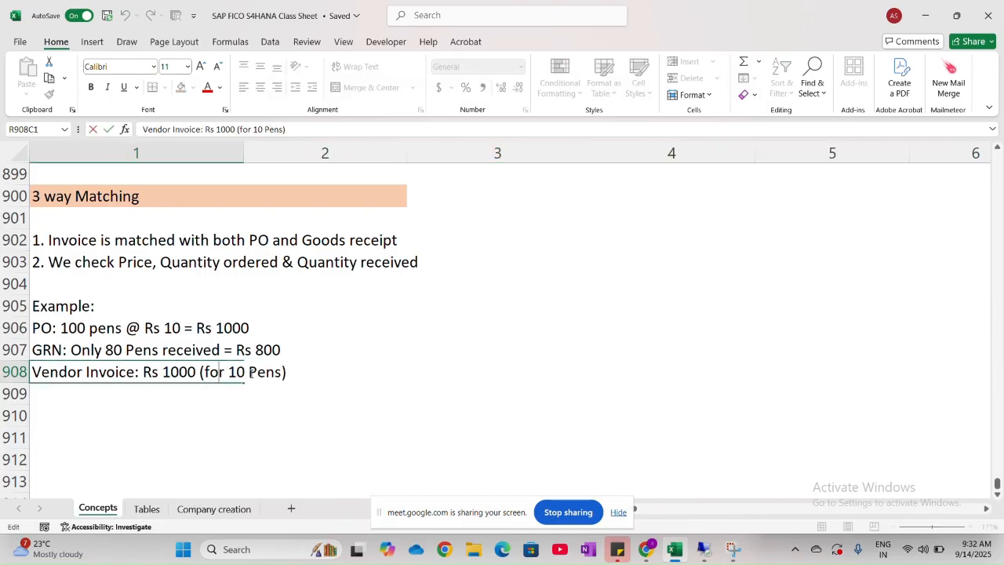
click(246, 374)
text(0)
click(297, 429)
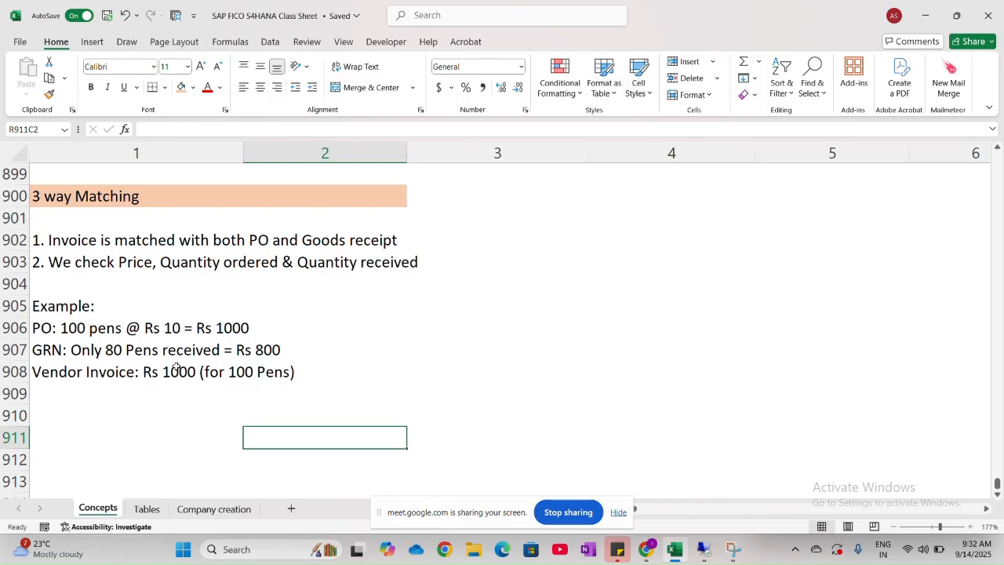
- Enter "Mismatch -> Invoice will be blocked" in row 910, leaving row 909 blank below the vendor invoice line
click(94, 415)
text(Mi)
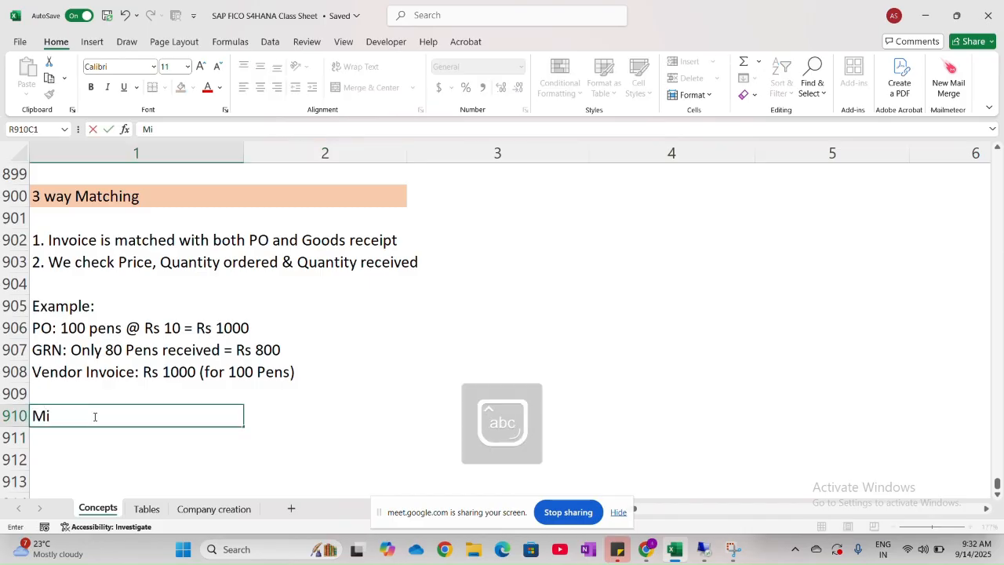
text(smatch -)
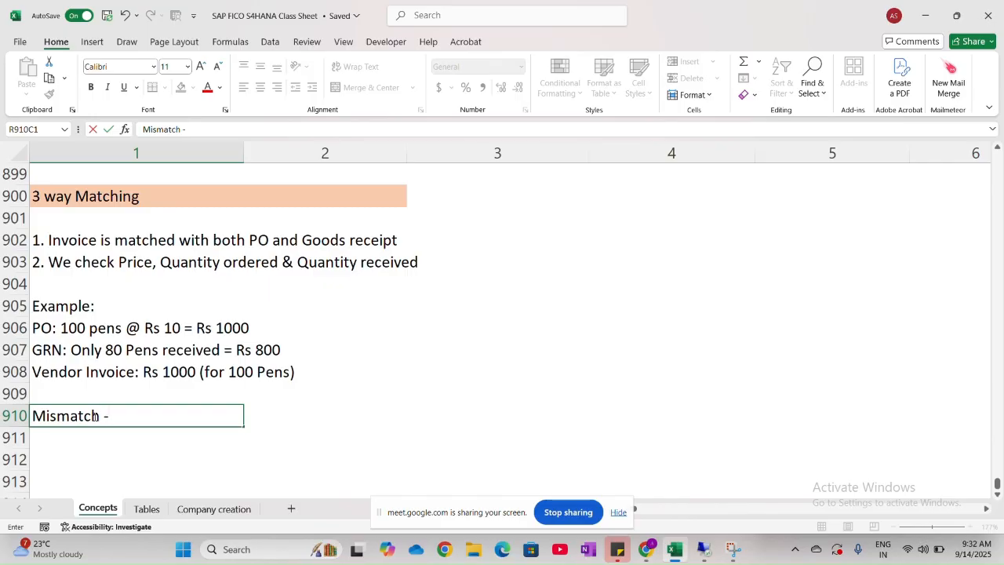
text(> Invo)
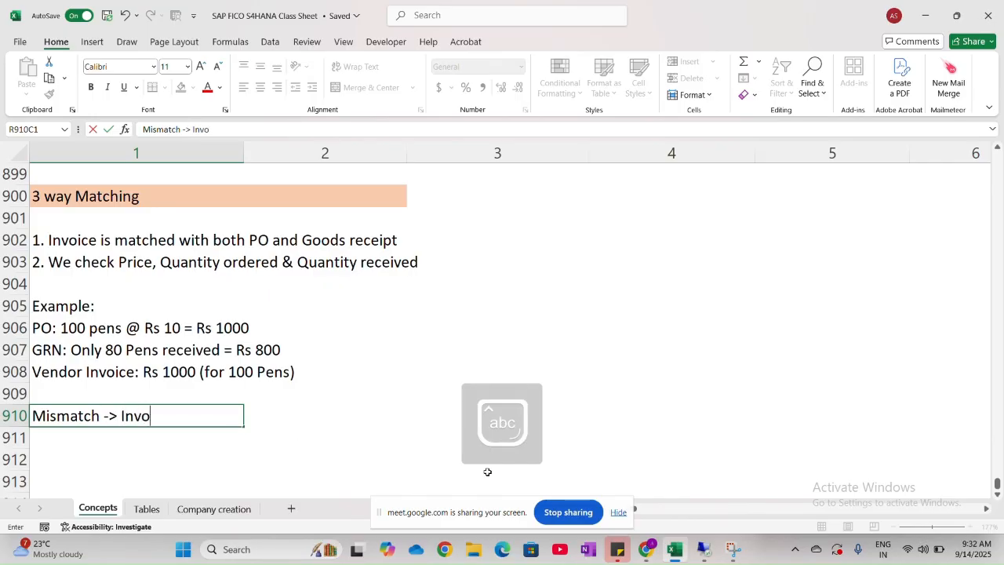
text(ice will)
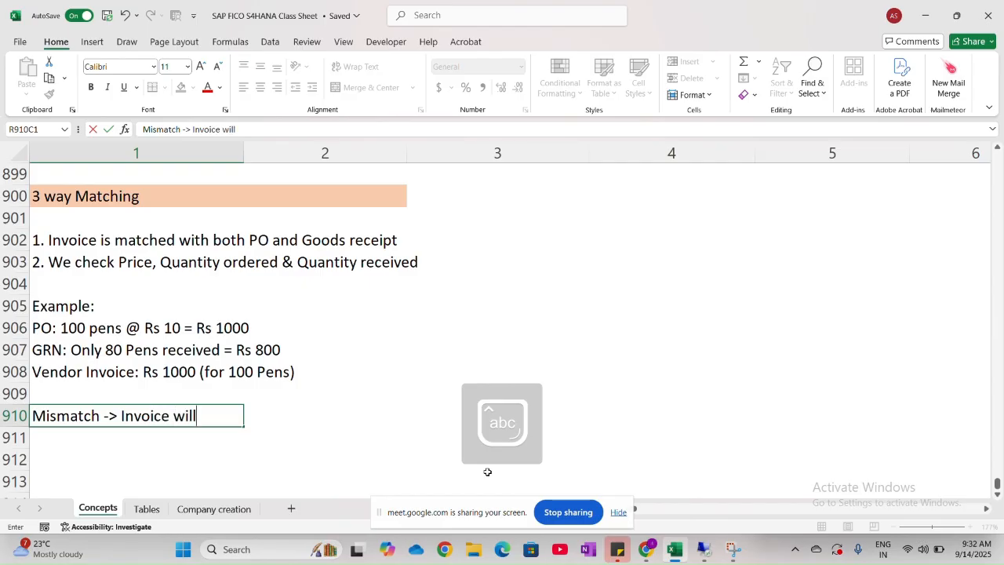
text( be c)
key(BackSpace)
text(b)
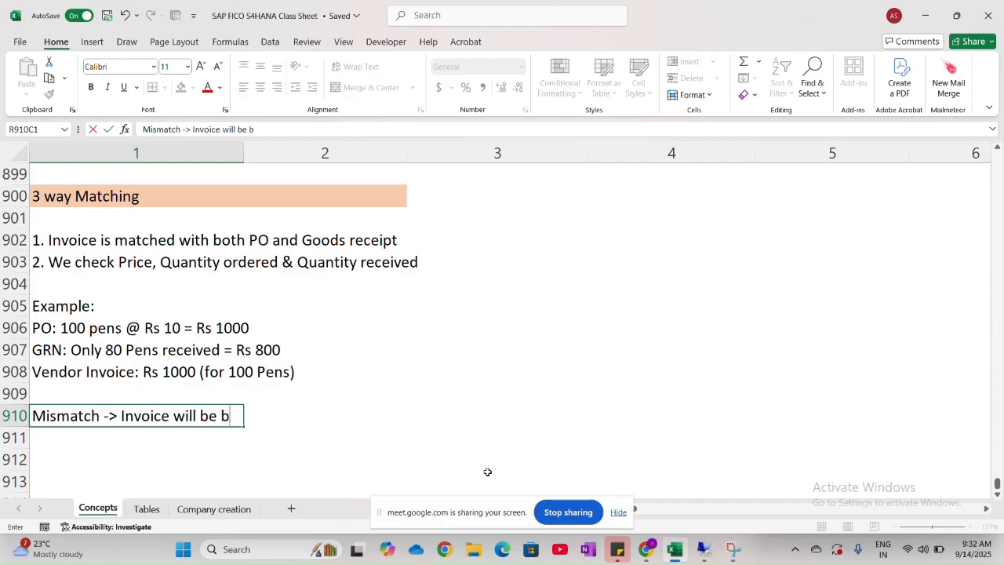
text(locked)
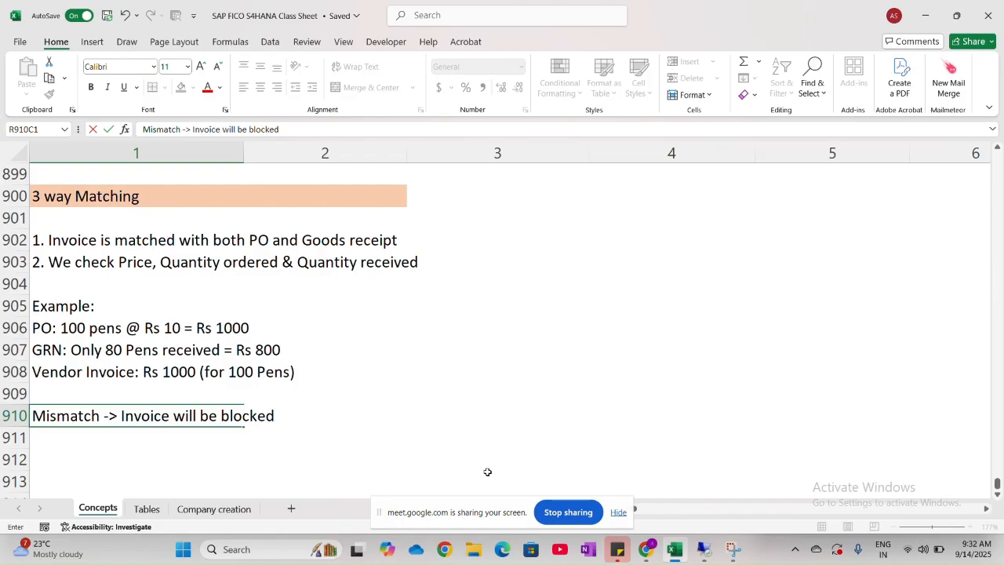
key(Return)
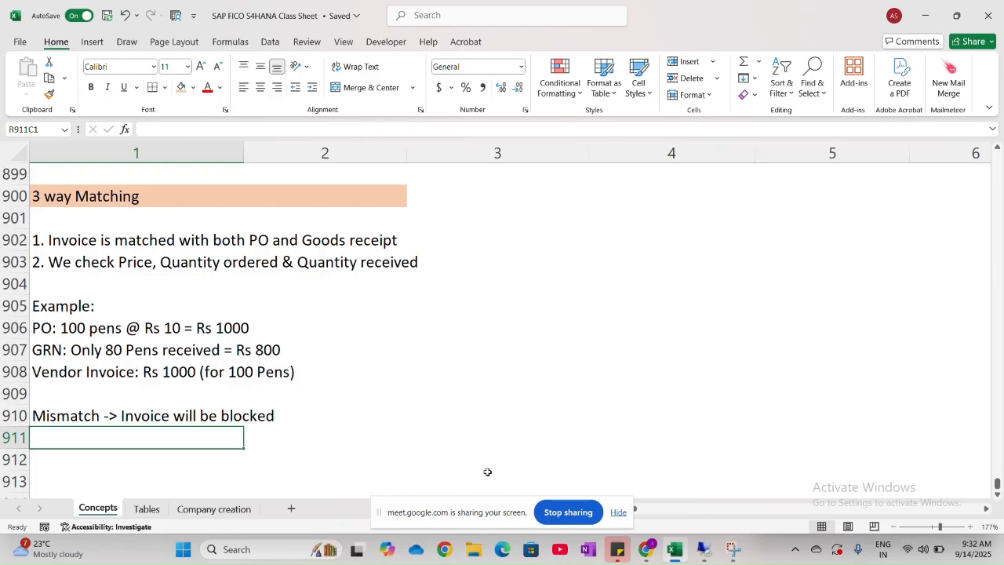
- Enter "Vendor will only be paid for 80 Pens = Rs 800" in row 911, directly below the mismatch line
text(Vendor)
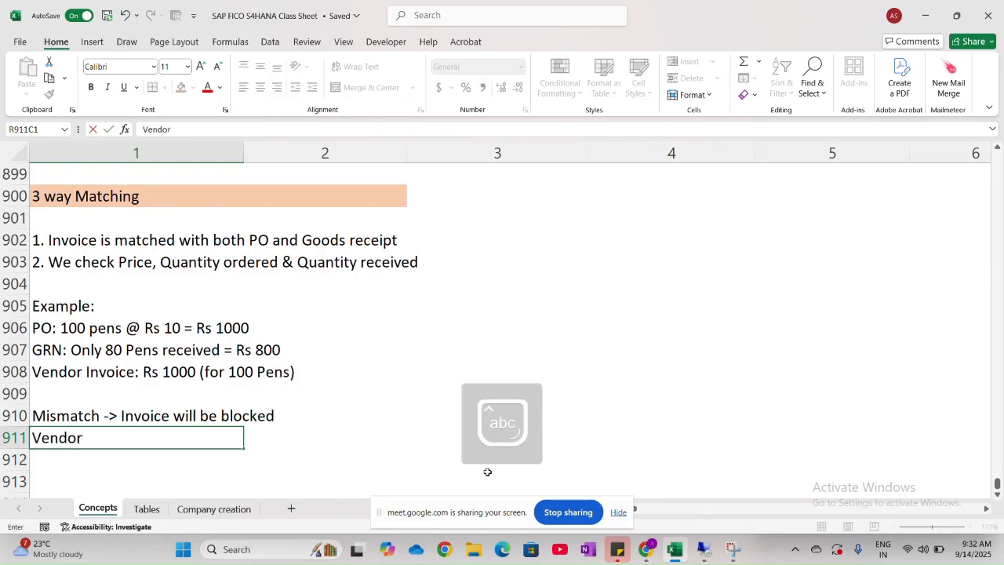
text( will o)
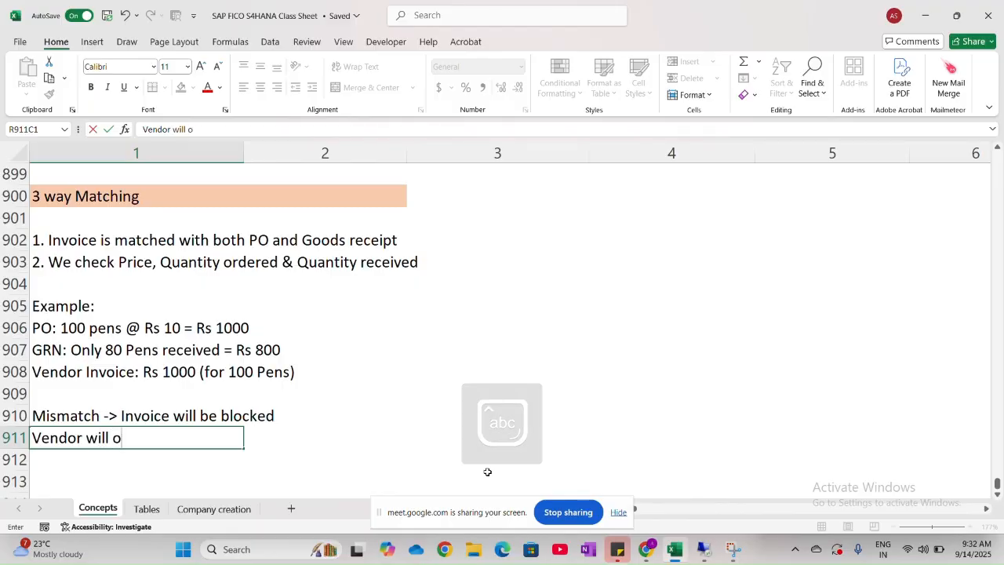
text(nly be paid)
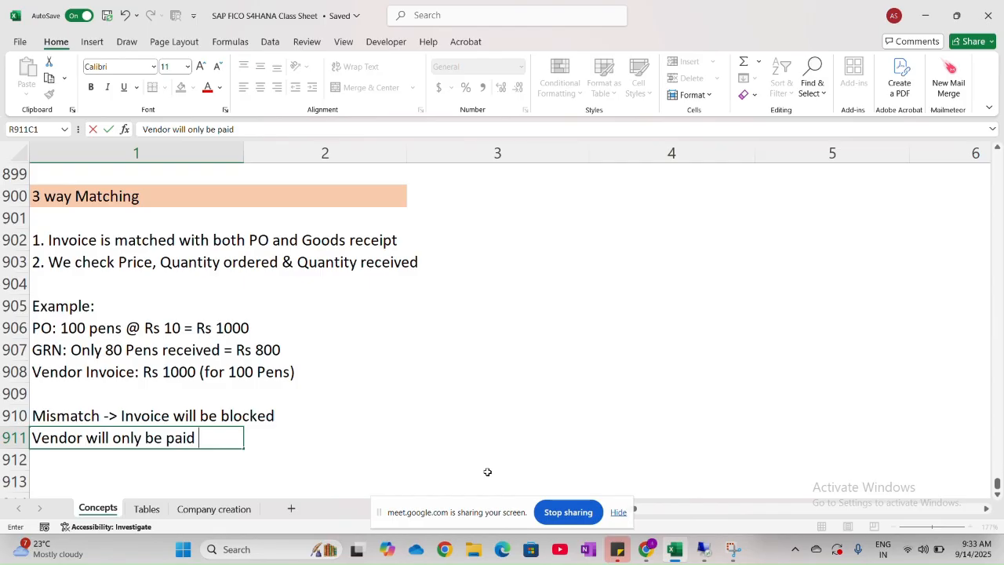
text( for 80 P)
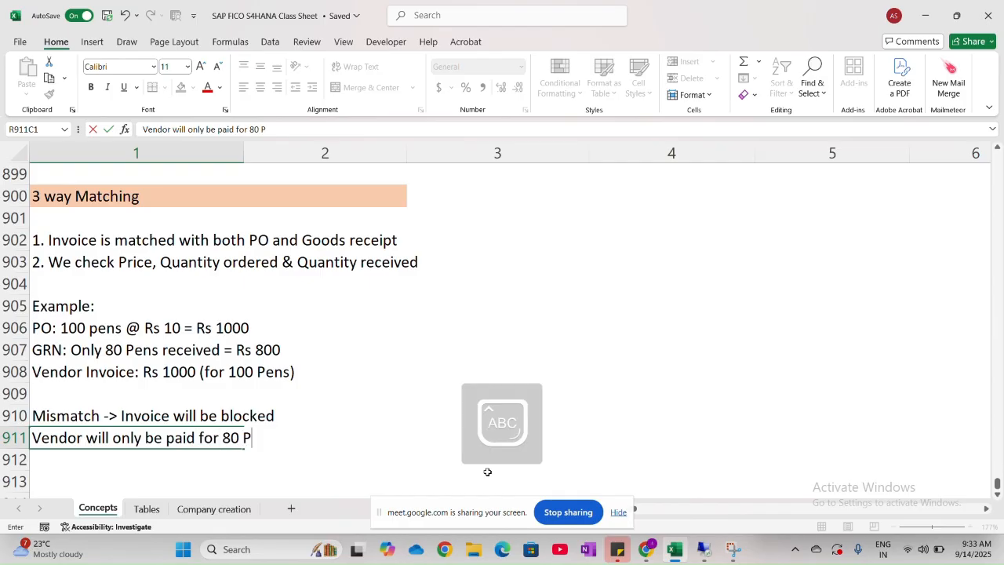
text(ens =)
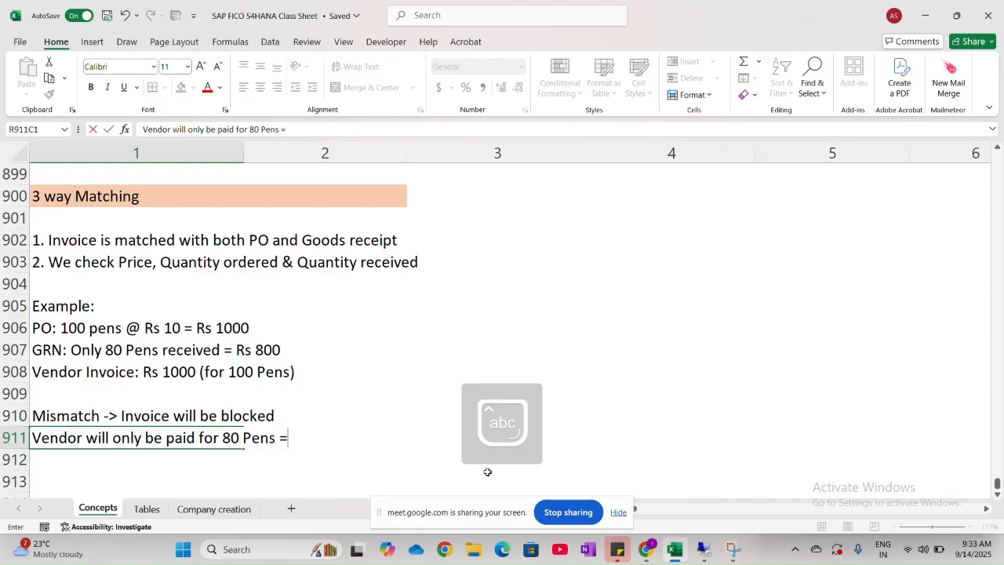
text(80)
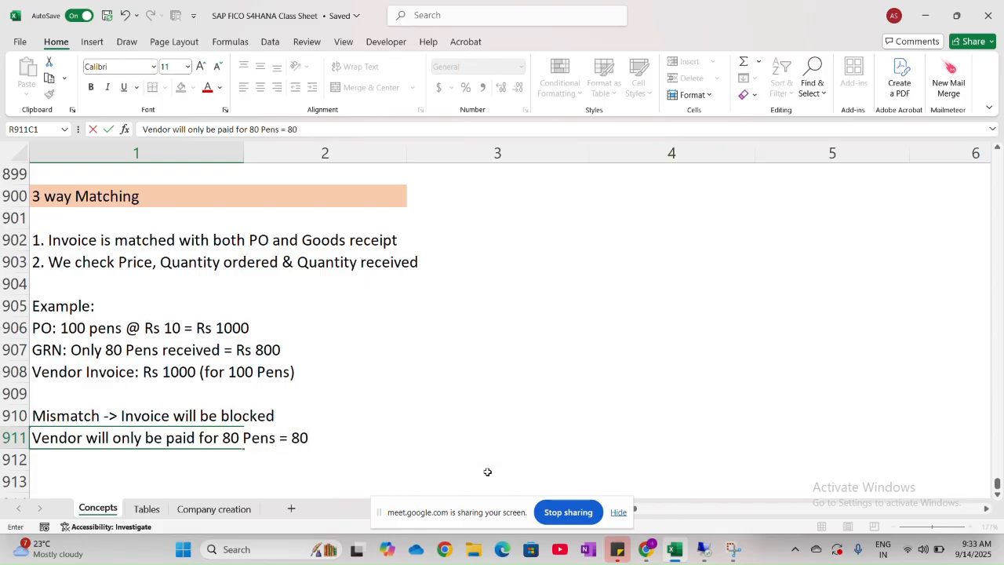
text(0)
key(BackSpace)
key(BackSpace)
key(BackSpace)
text(Rs)
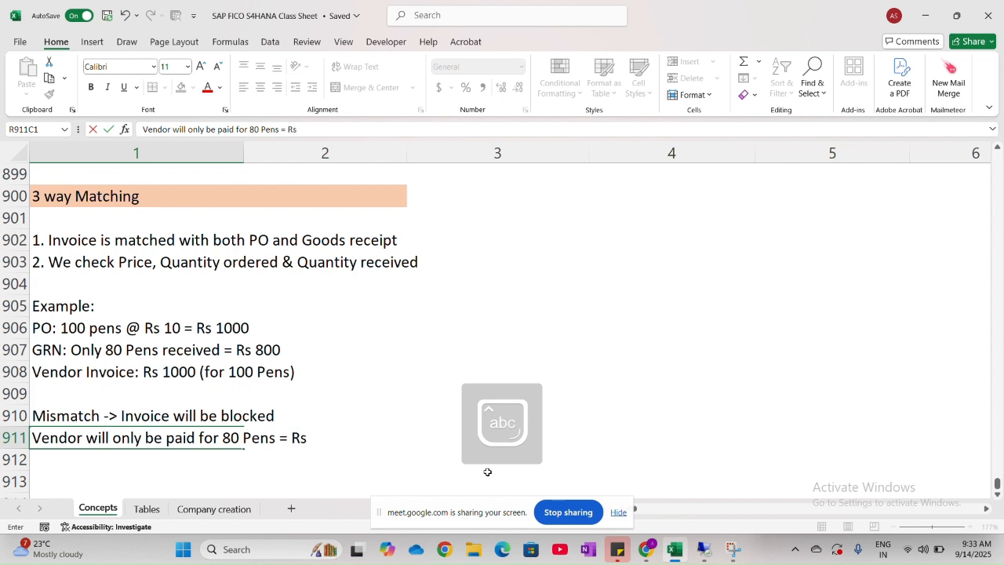
text( 800)
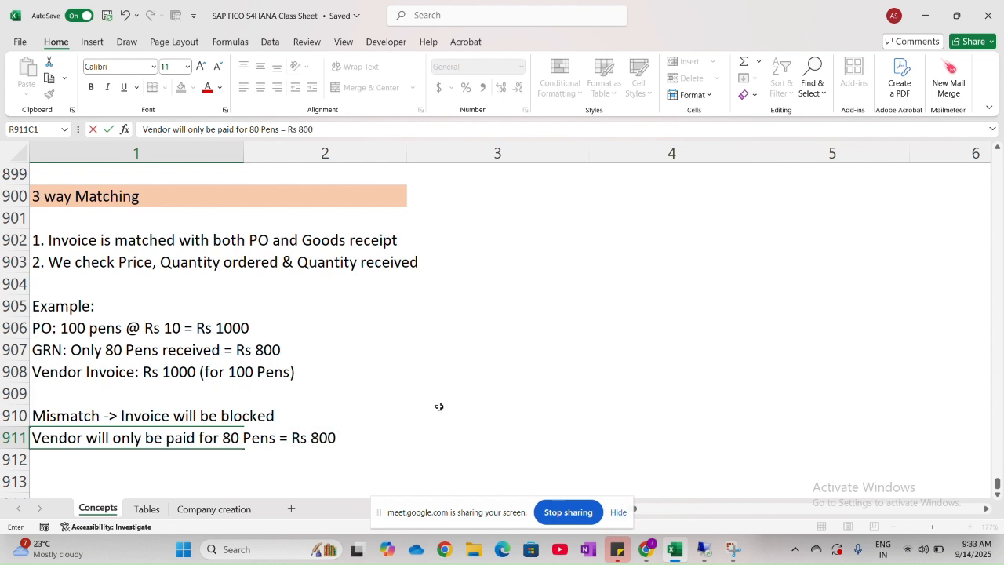
scroll(439, 406, down, 3)
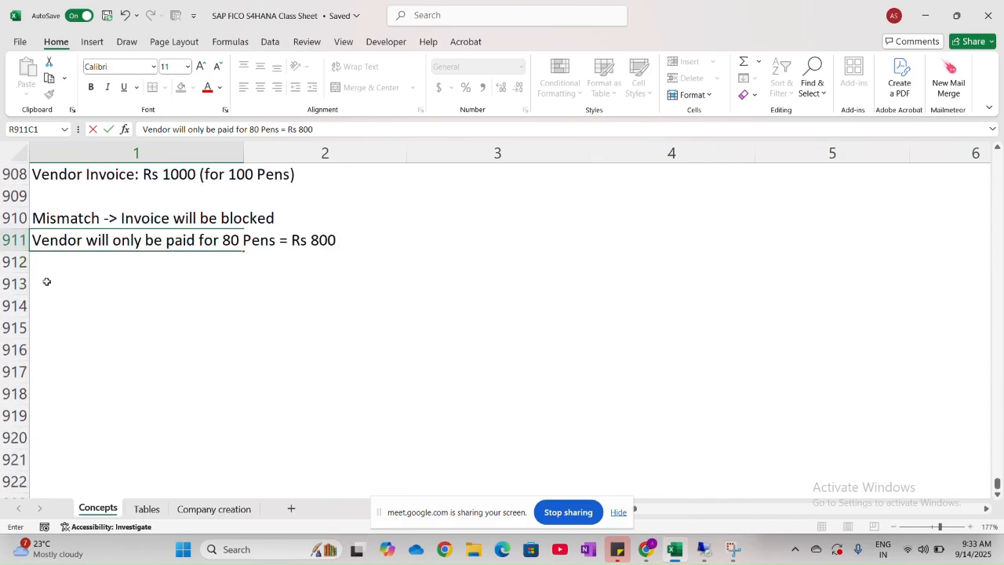
click(48, 285)
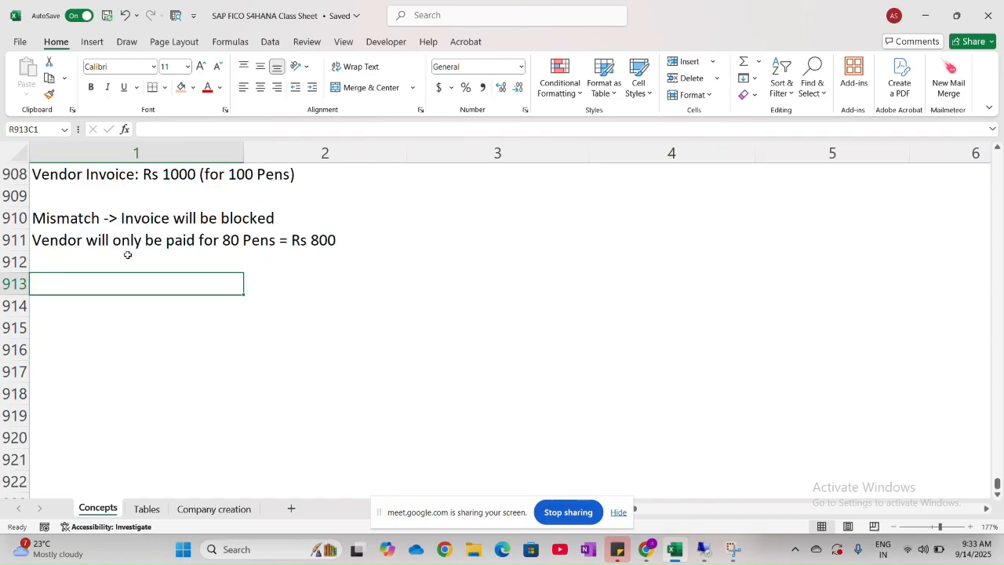
- Correct "Service" to "Services" in the first usage point of 2 way Matching in row 897
scroll(127, 253, up, 3)
scroll(127, 253, up, 3)
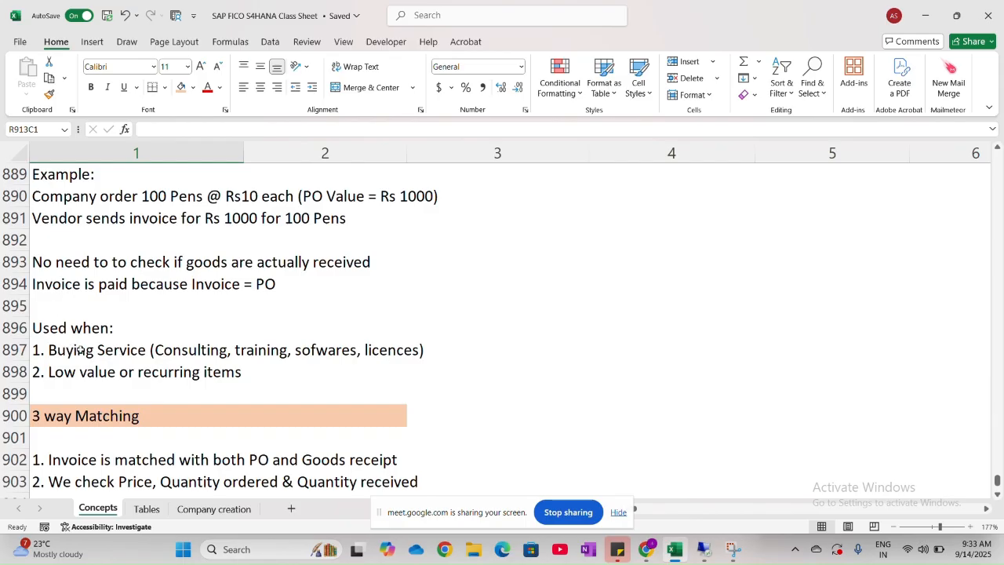
double_click(123, 350)
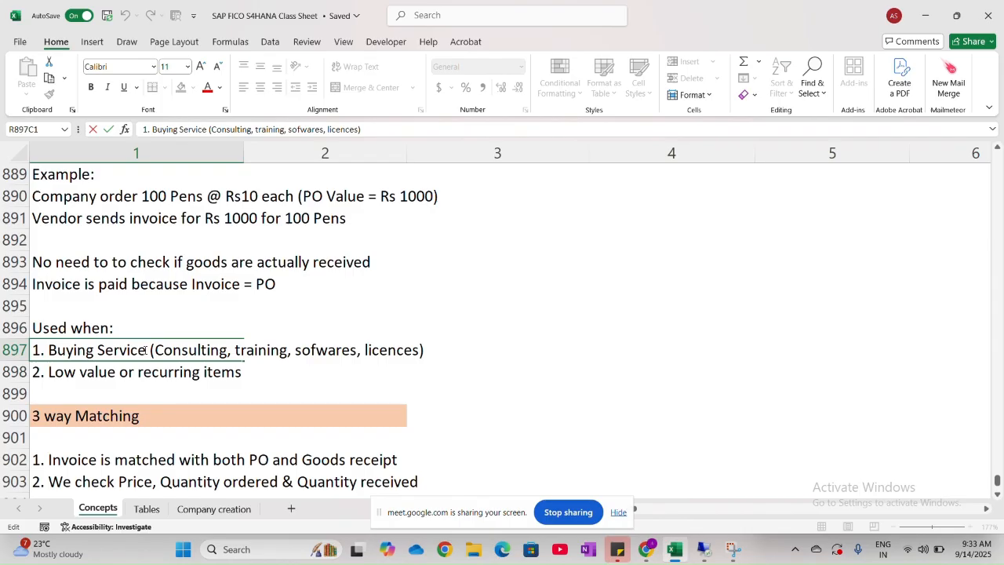
text(s)
- Enter the subheading "Used when:" in row 913, leaving row 912 blank below the vendor payment line
scroll(144, 350, down, 4)
scroll(144, 350, down, 2)
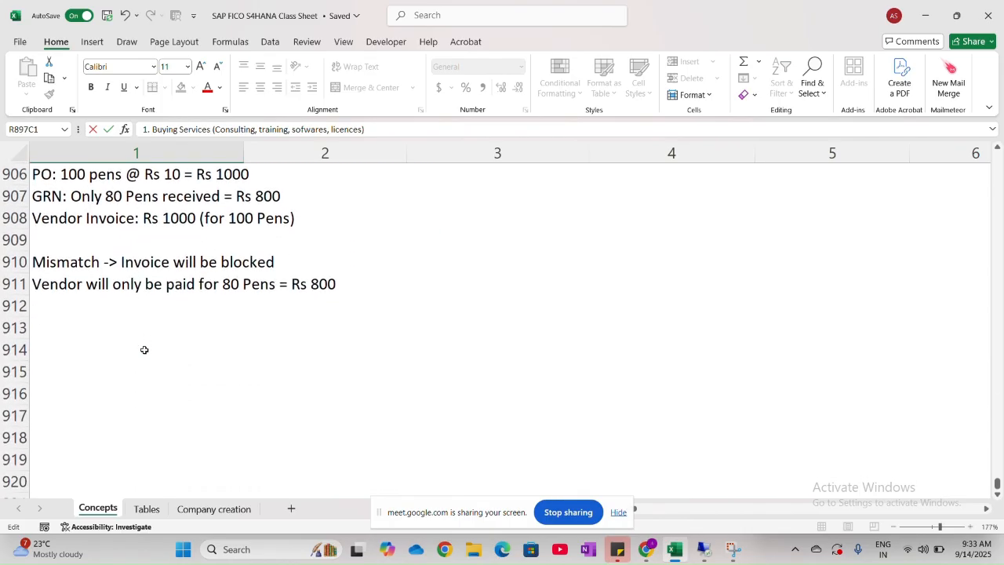
click(70, 321)
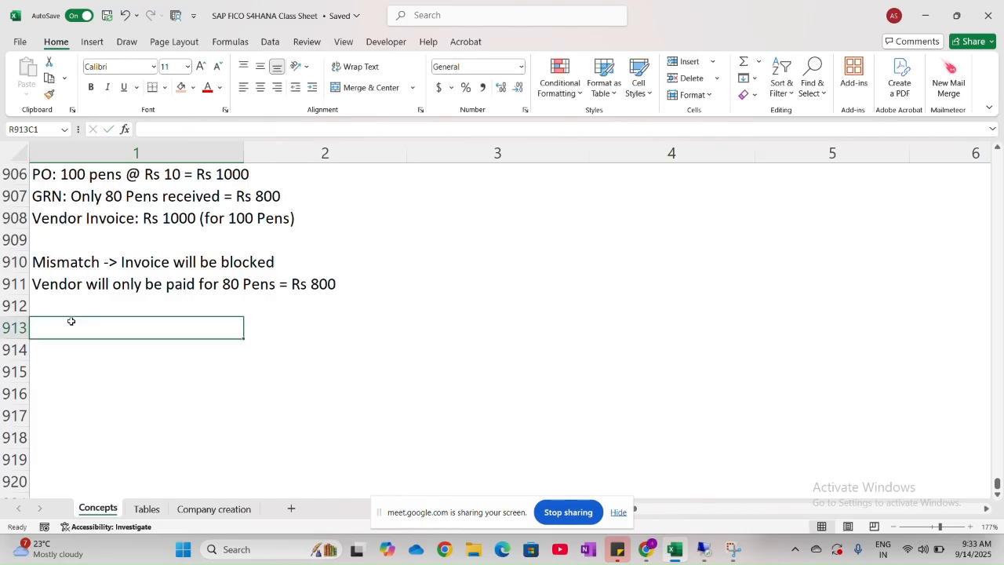
text(Used )
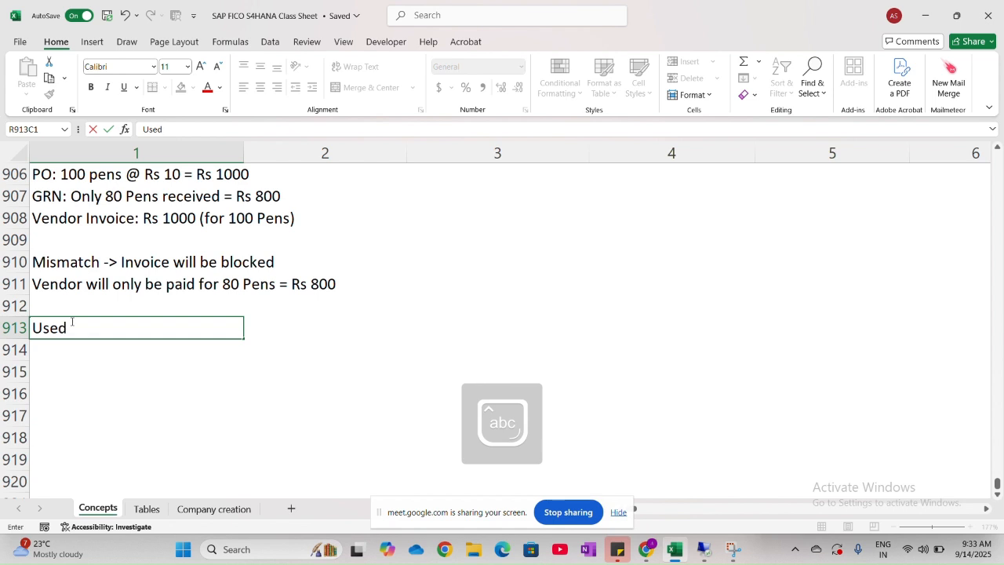
text(when:)
key(Return)
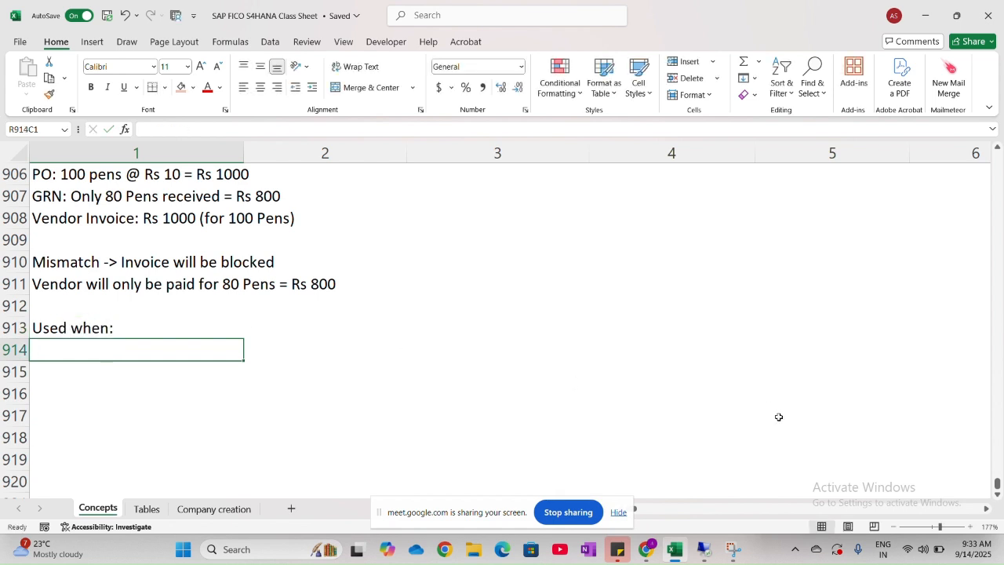
- Enter the usage note "Buying Physical Goods (Raw Materials, office supplies, machinery)" in row 914 below the "Used when:" subheading
text(Buying)
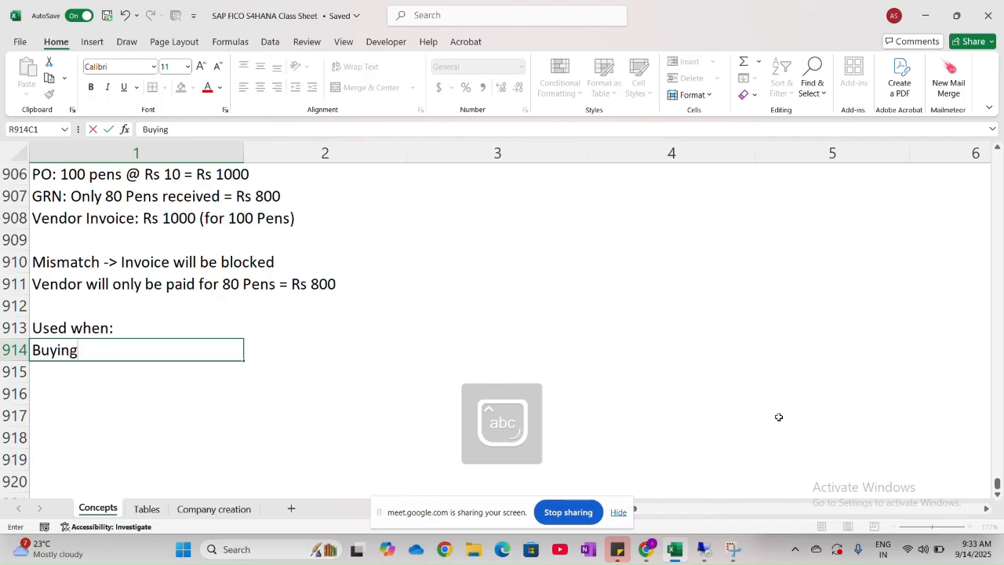
key(Caps_Lock)
text(P)
key(Caps_Lock)
text(hysical)
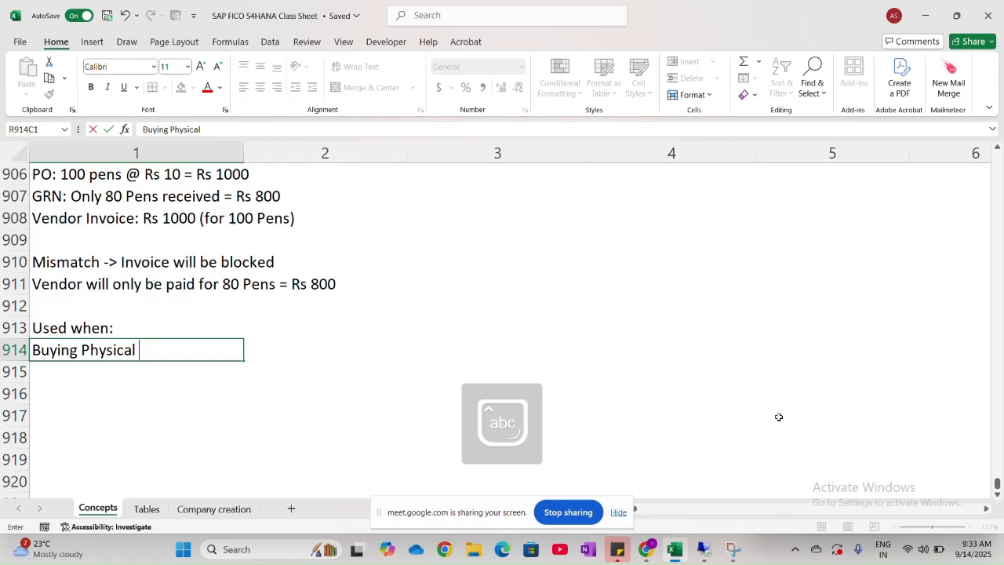
key(Caps_Lock)
text(G)
key(Caps_Lock)
text(oods)
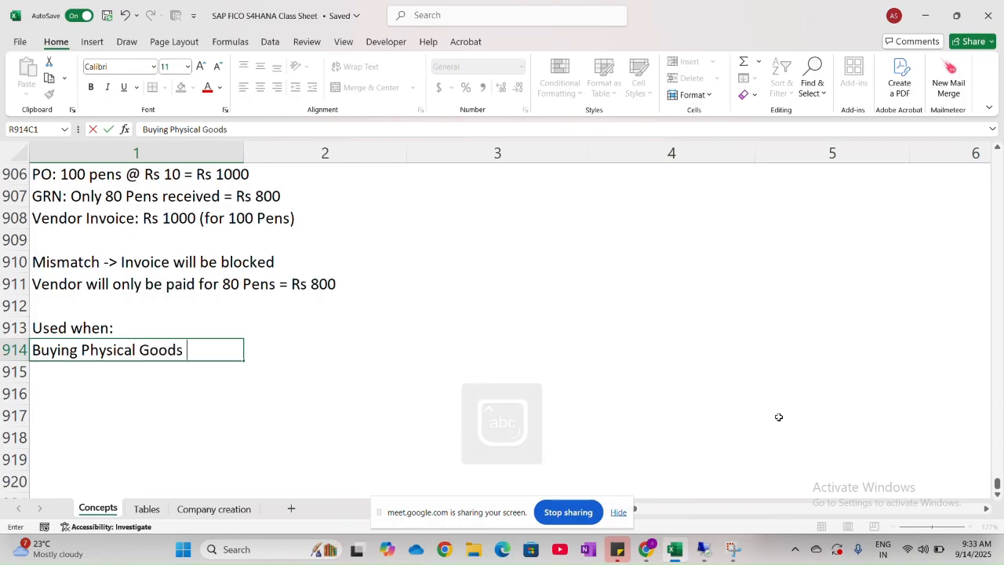
text( ()
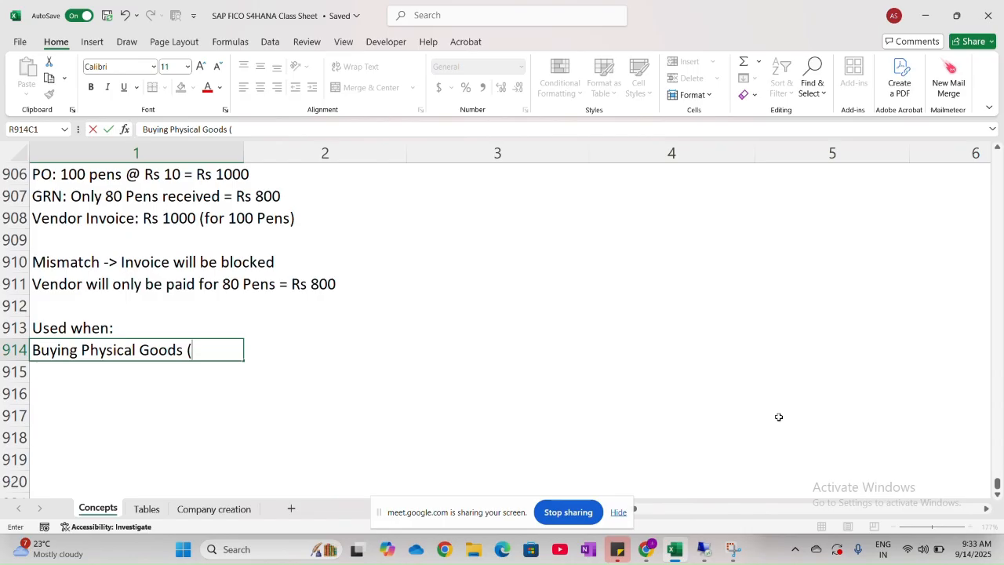
key(Caps_Lock)
text(R)
key(Caps_Lock)
text(aw)
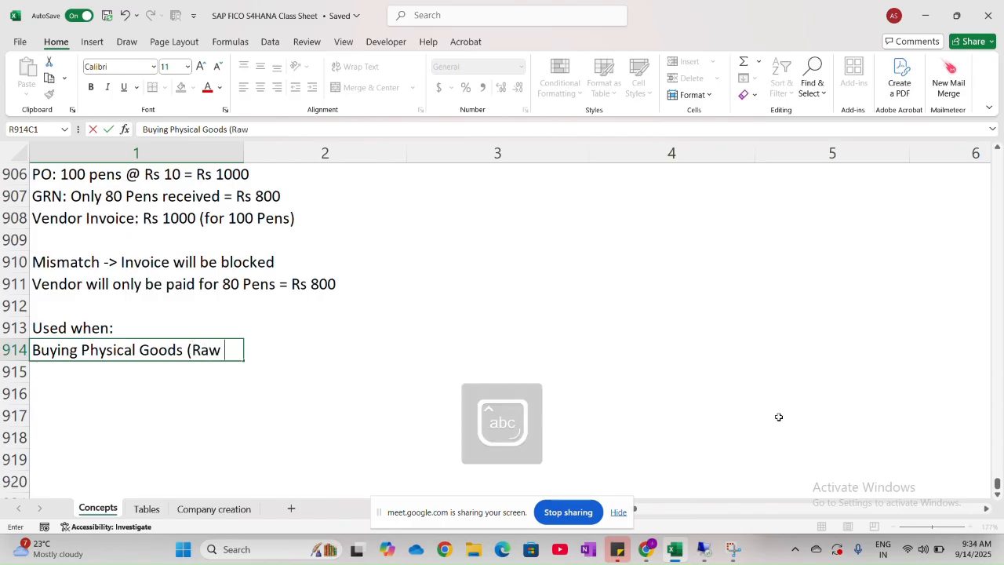
key(Caps_Lock)
text(M)
key(Caps_Lock)
text(aterials)
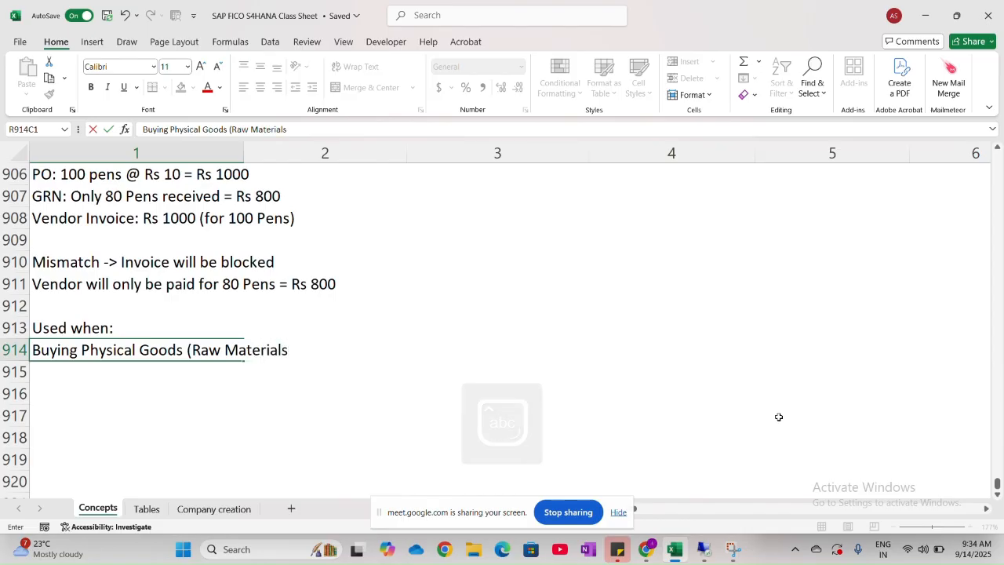
text(.)
key(BackSpace)
text(,)
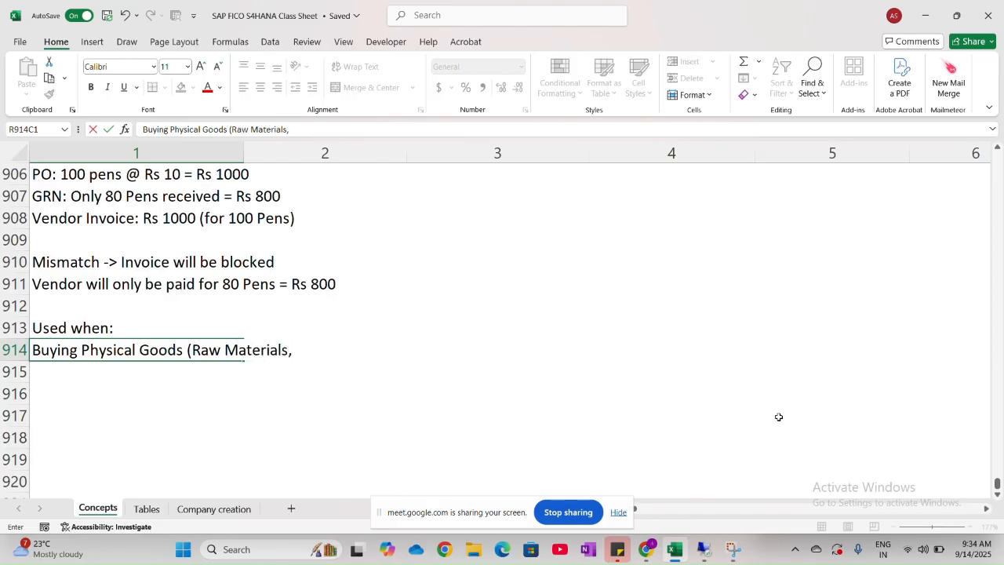
text( office suppli)
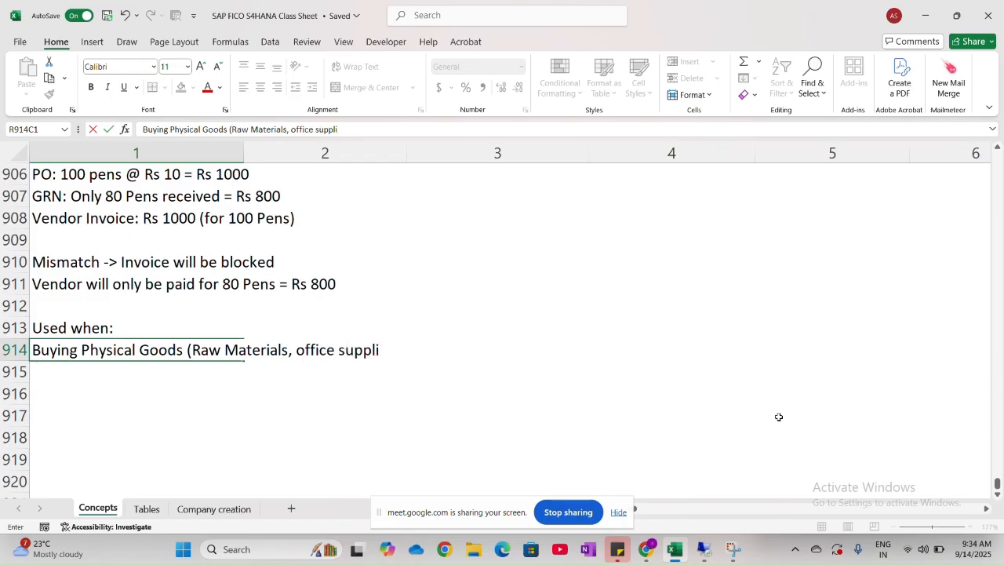
text(es, mach)
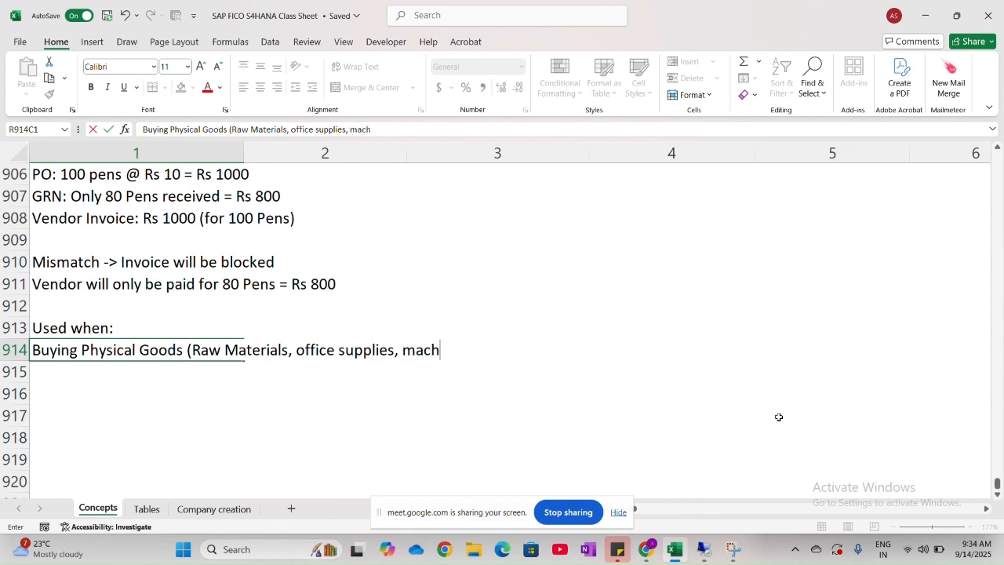
text(inery))
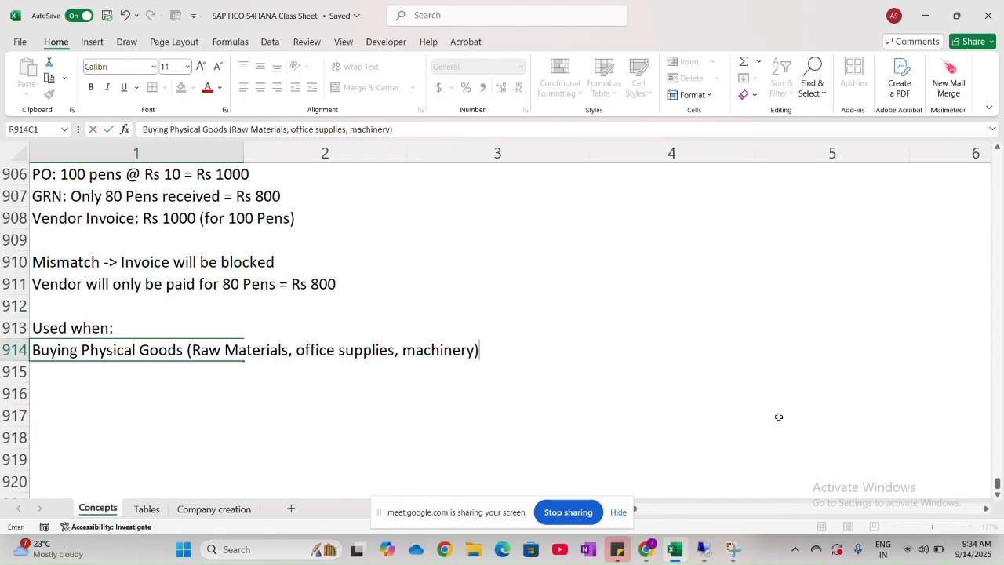
click(540, 427)
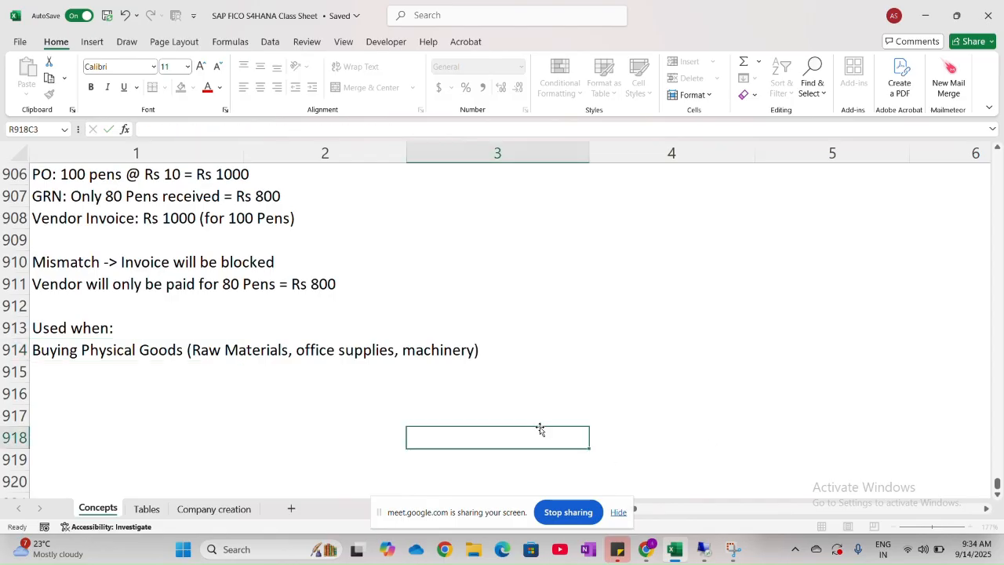
scroll(274, 369, up, 2)
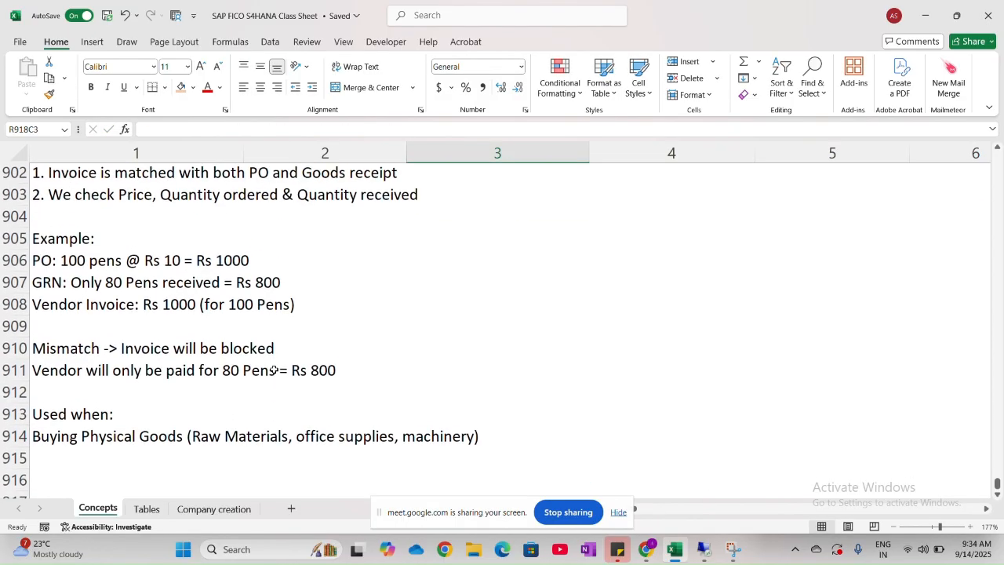
scroll(275, 369, up, 1)
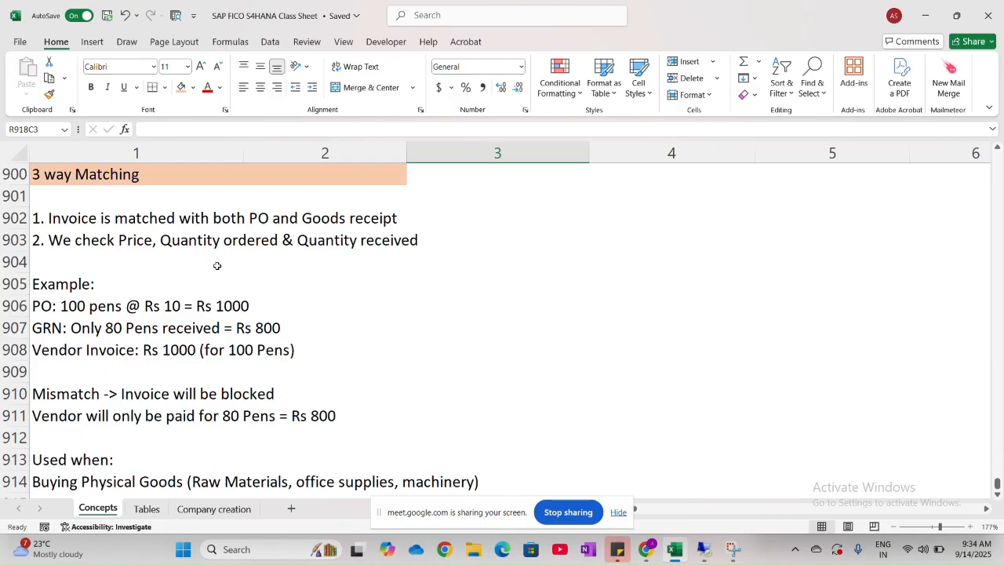
scroll(360, 242, up, 1)
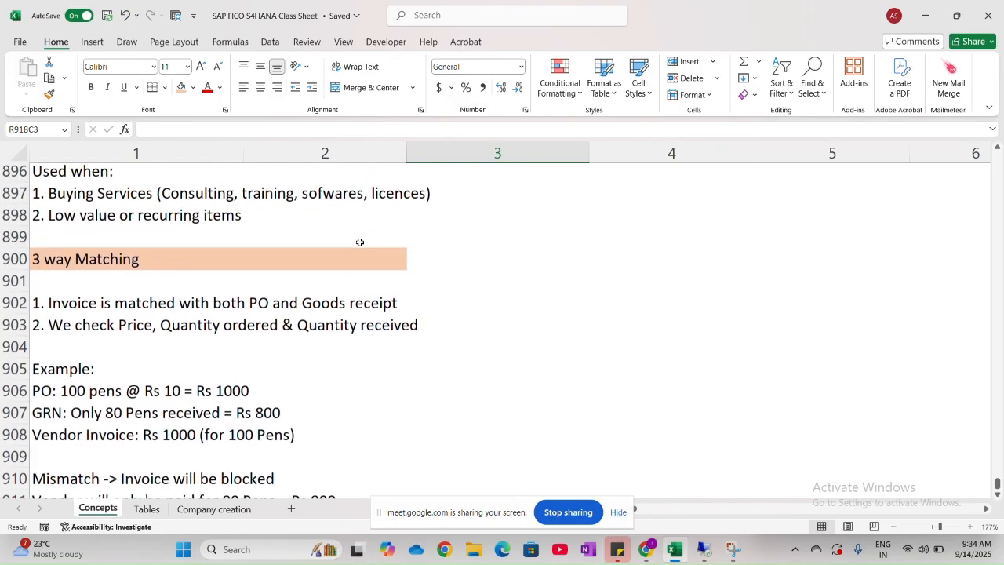
scroll(360, 242, down, 4)
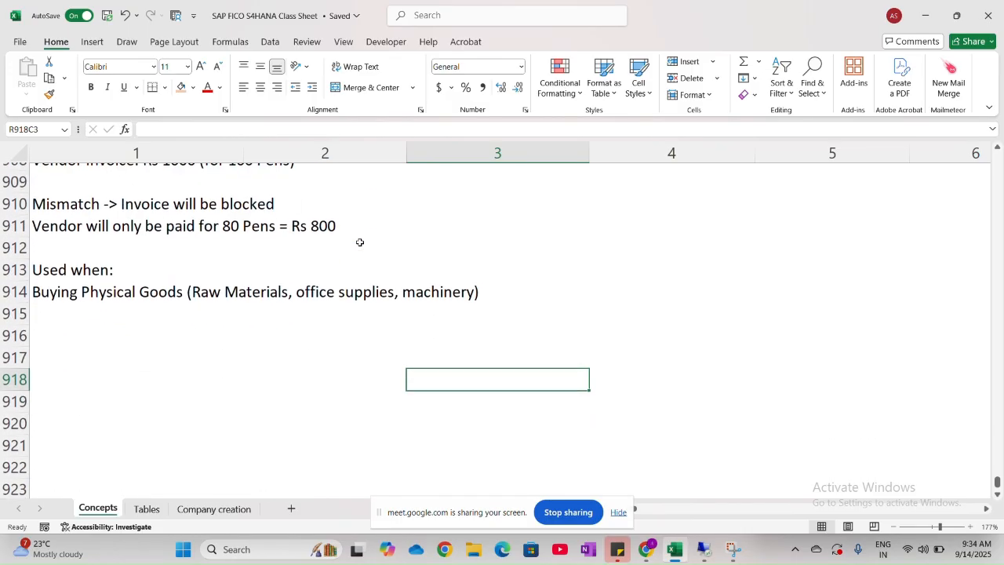
scroll(360, 242, up, 9)
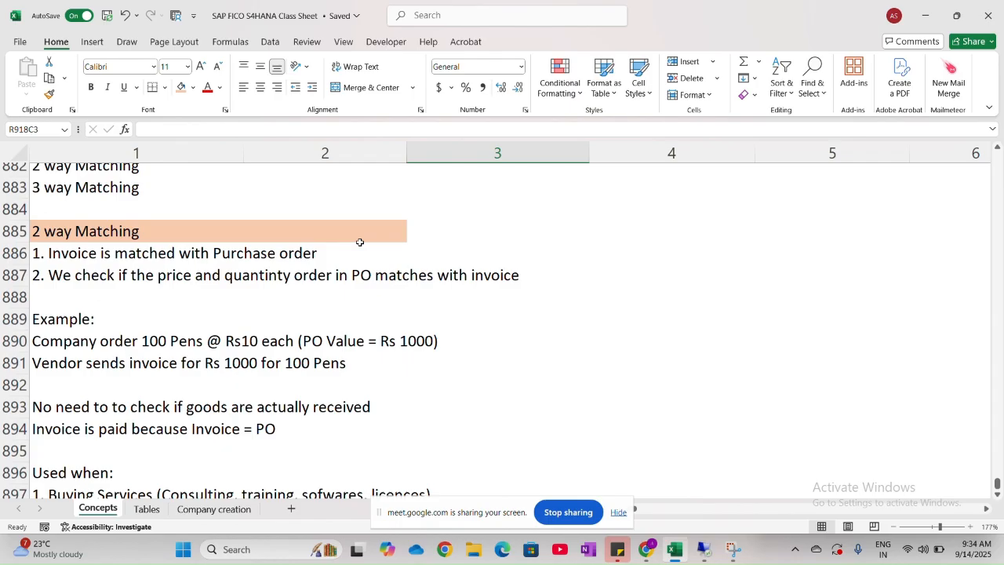
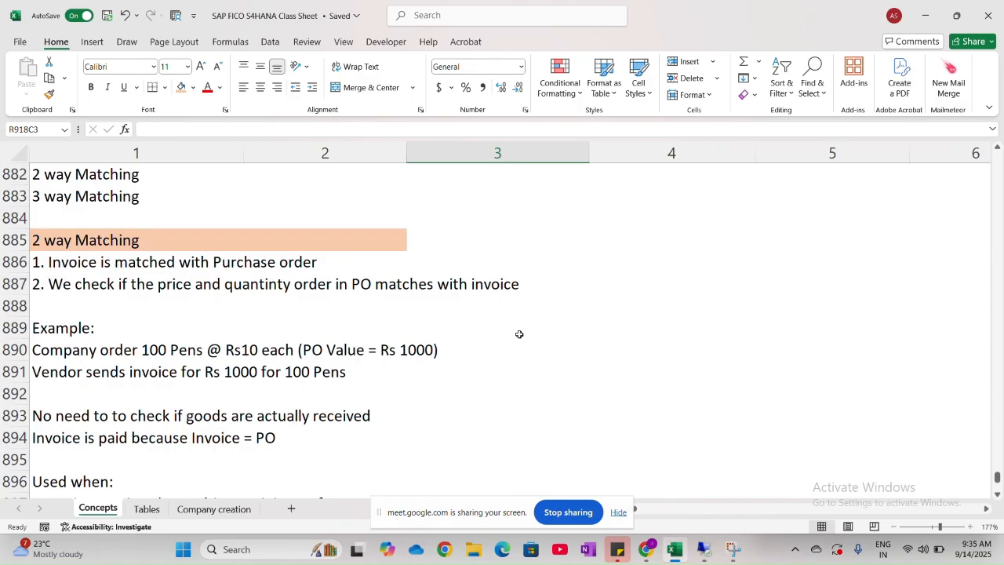
- Enter the row labels "PO" and "Invoice" in column 4, rows 887 and 888, beside the 2 way Matching notes
scroll(729, 266, right, 1)
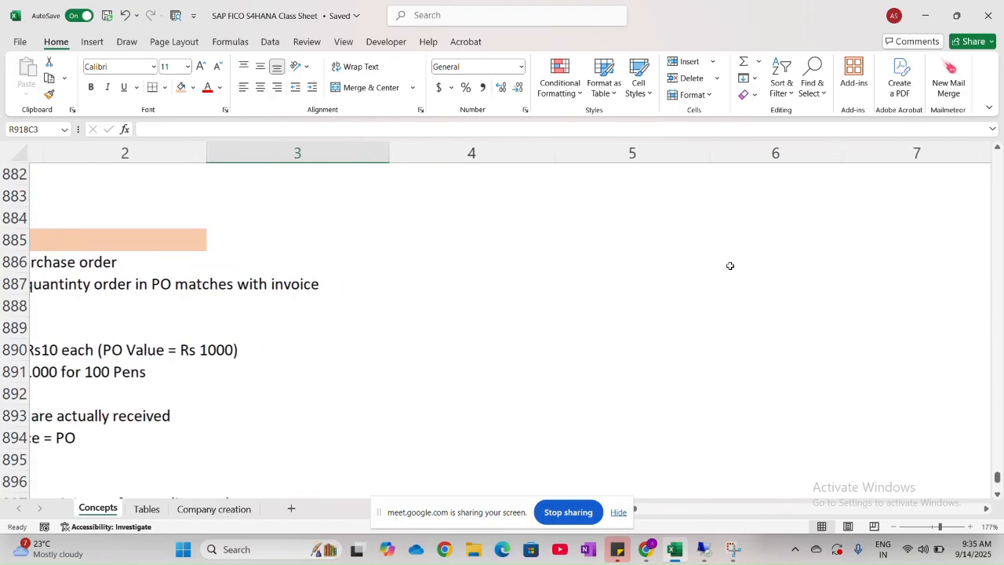
click(538, 289)
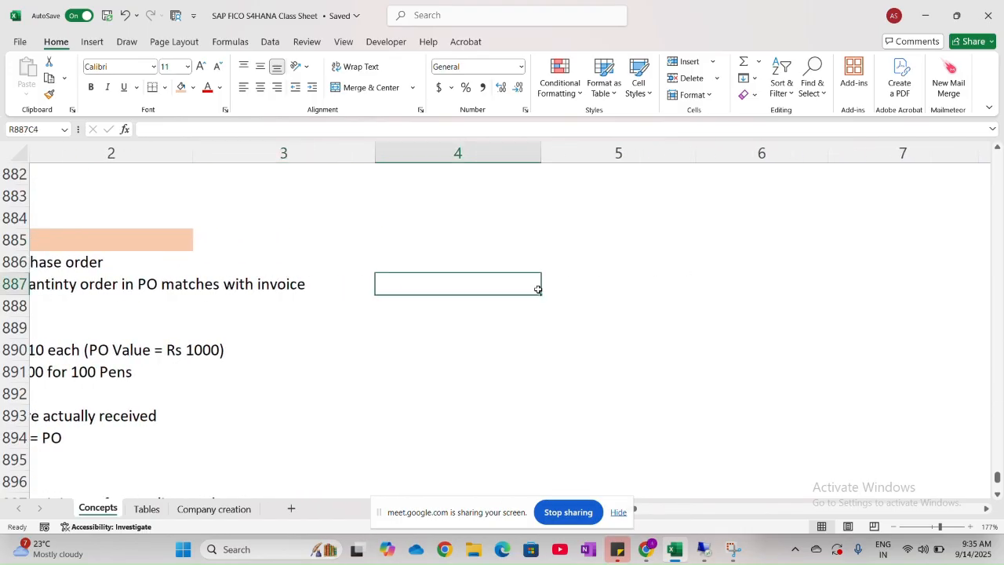
key(Caps_Lock)
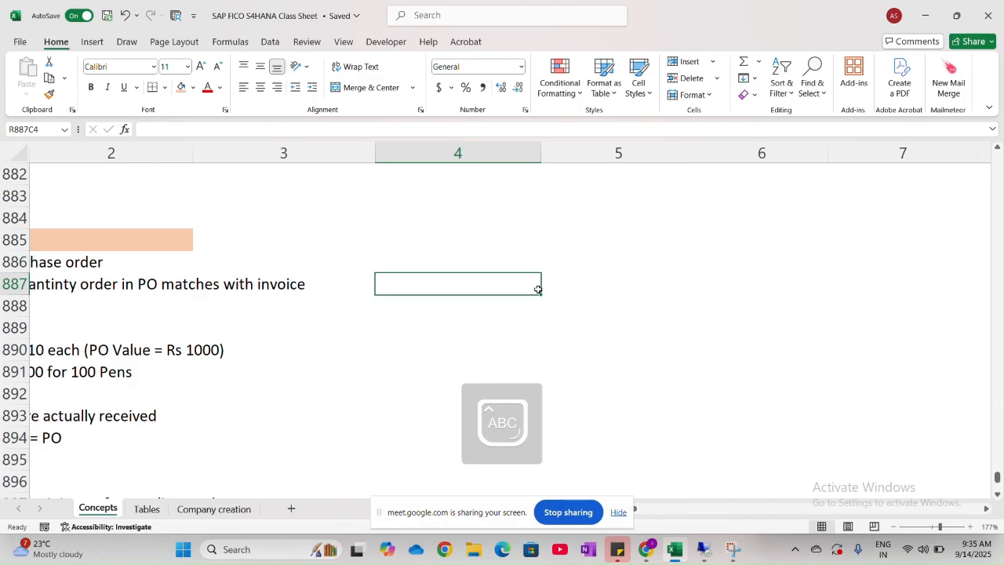
text(PO)
key(Return)
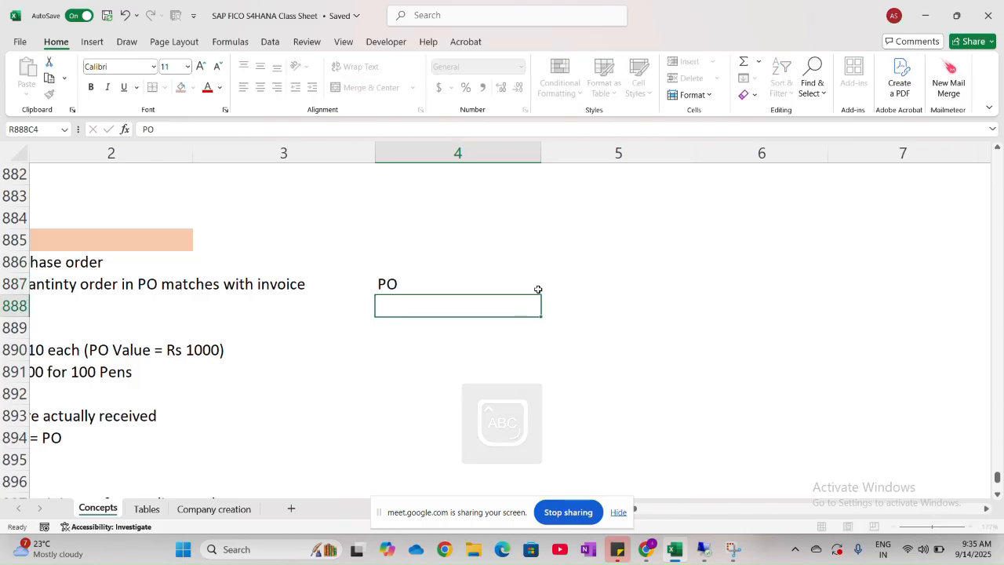
text(I)
key(Caps_Lock)
text(v)
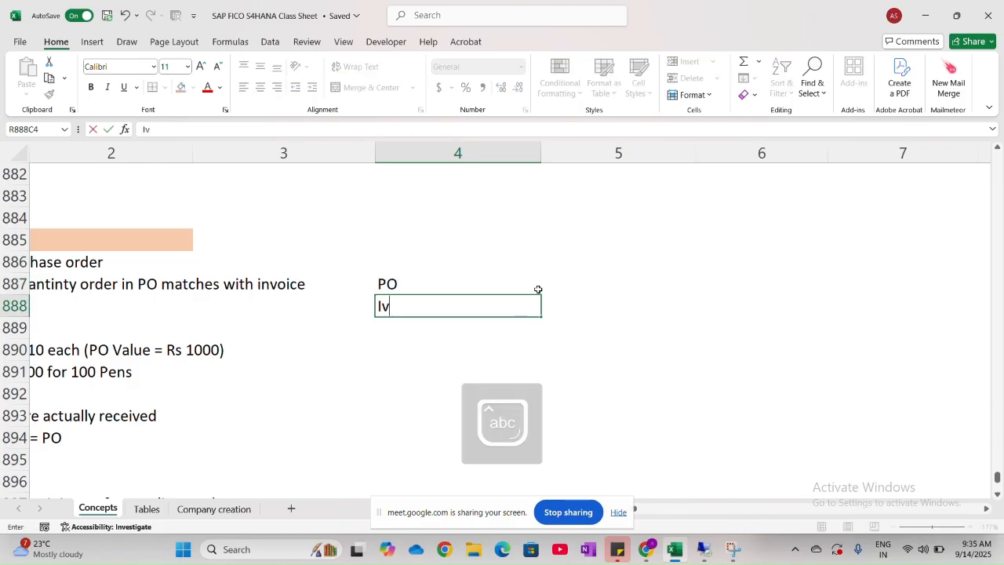
key(BackSpace)
text(nvoice)
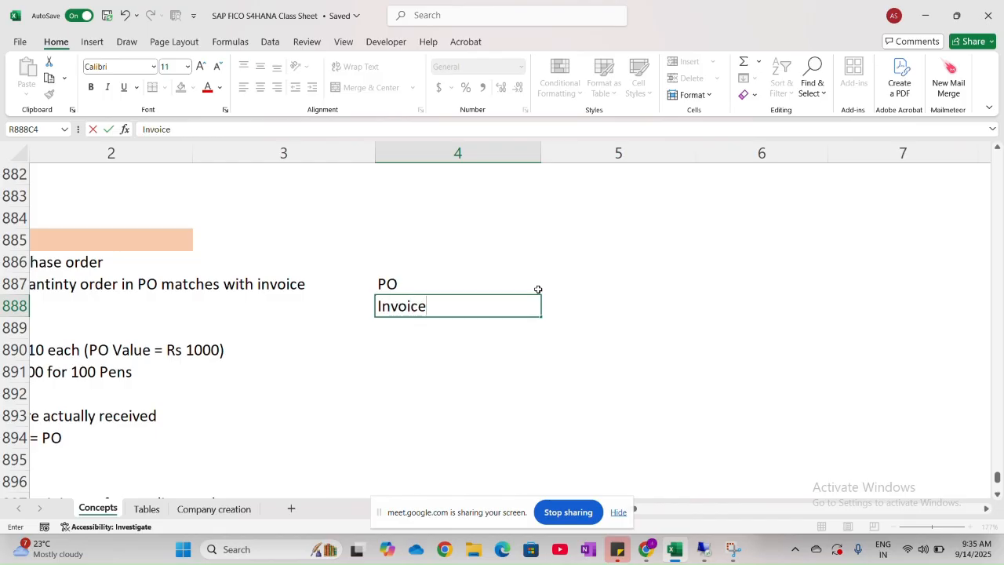
- Enter the column headers "Price" and "Quantity" in row 886, columns 5 and 6, above the PO and Invoice rows
click(564, 269)
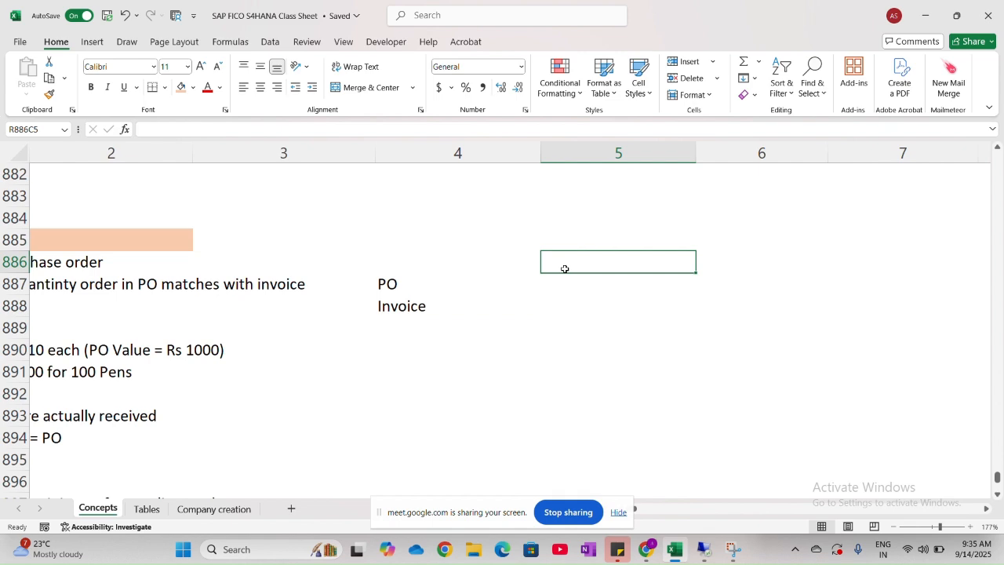
key(Caps_Lock)
scroll(138, 281, left, 3)
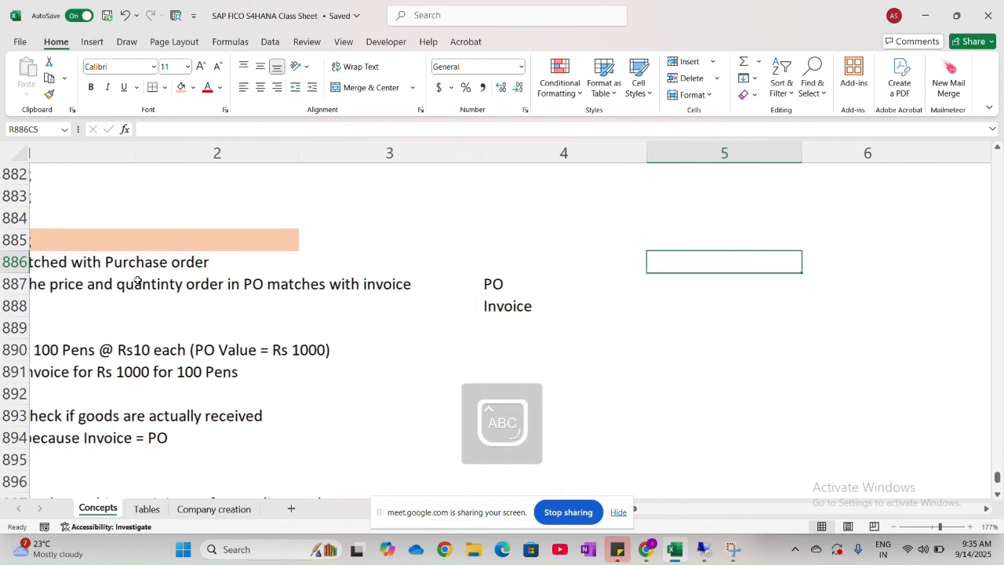
scroll(138, 281, left, 1)
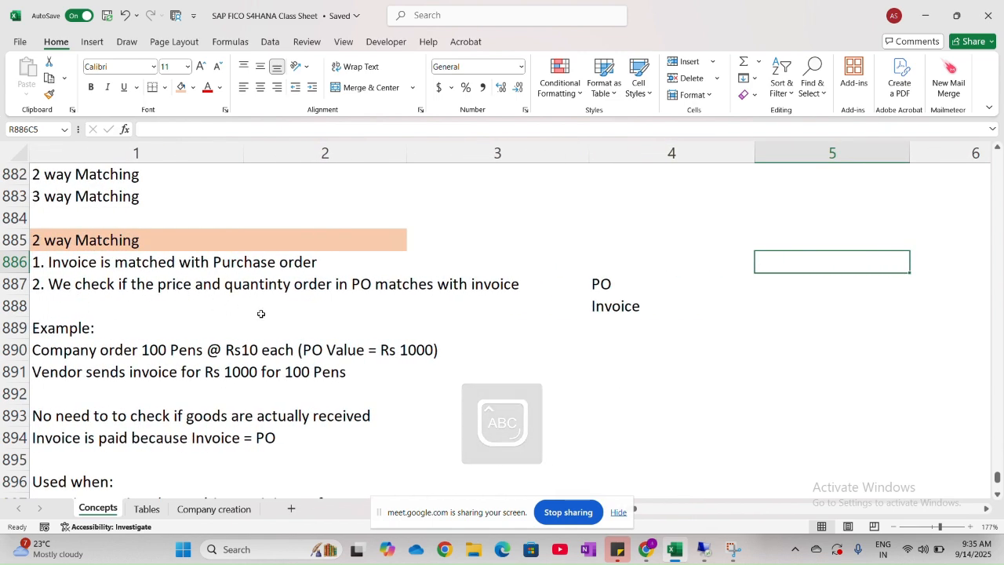
text(P)
key(Caps_Lock)
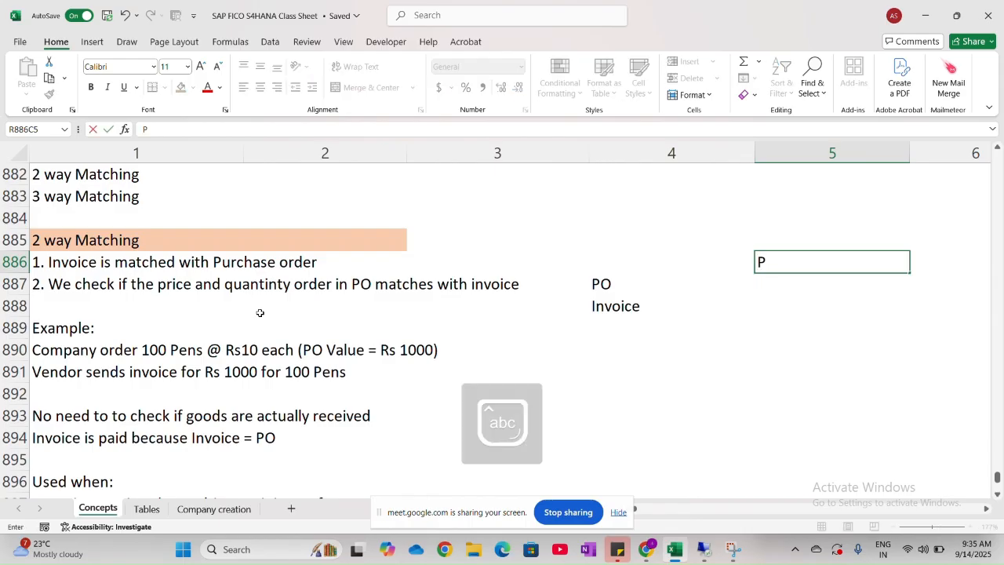
text(rice)
key(Tab)
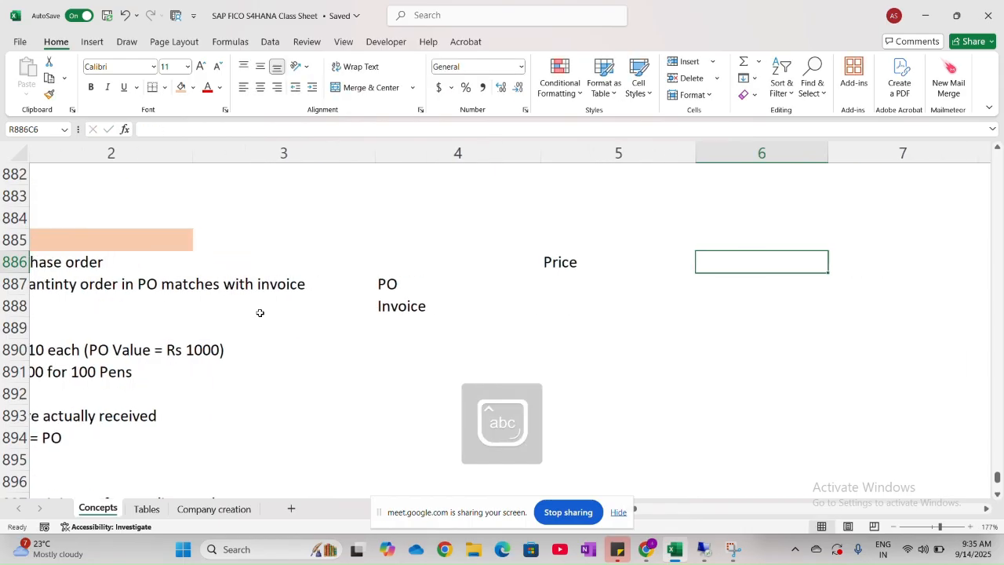
text(Qu)
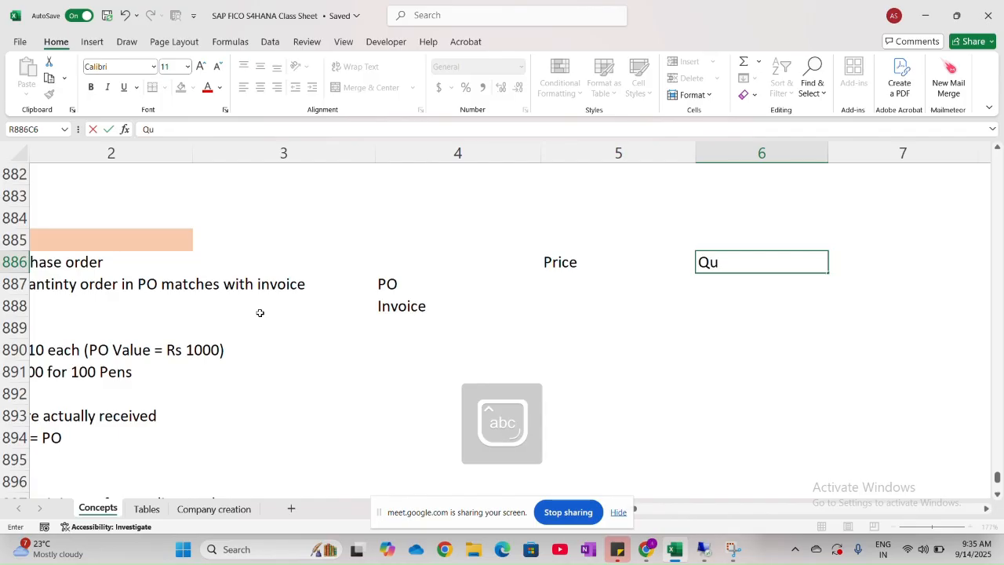
text(antity)
- Fill the PO and Invoice label cells with light grey
drag(407, 277, 408, 305)
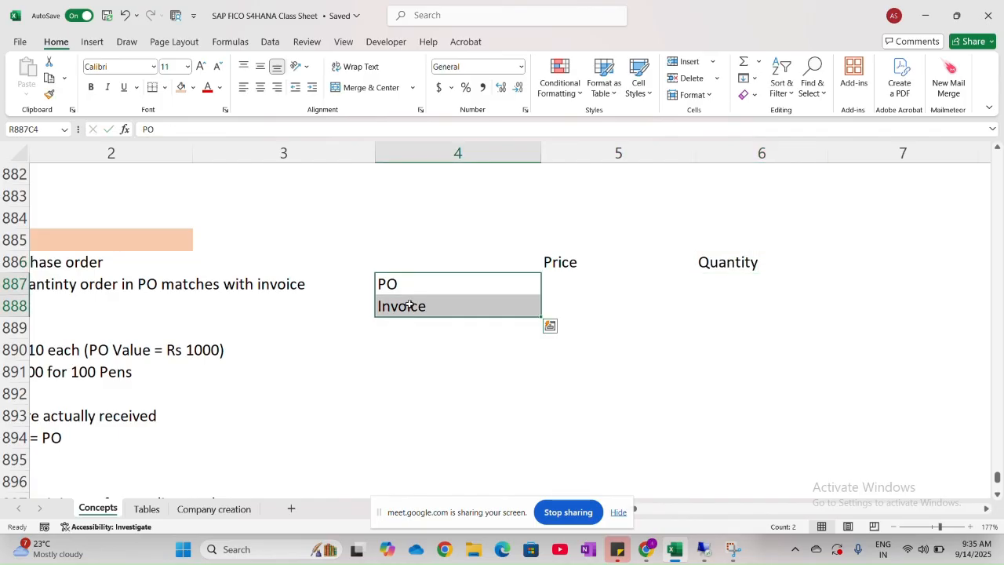
click(193, 88)
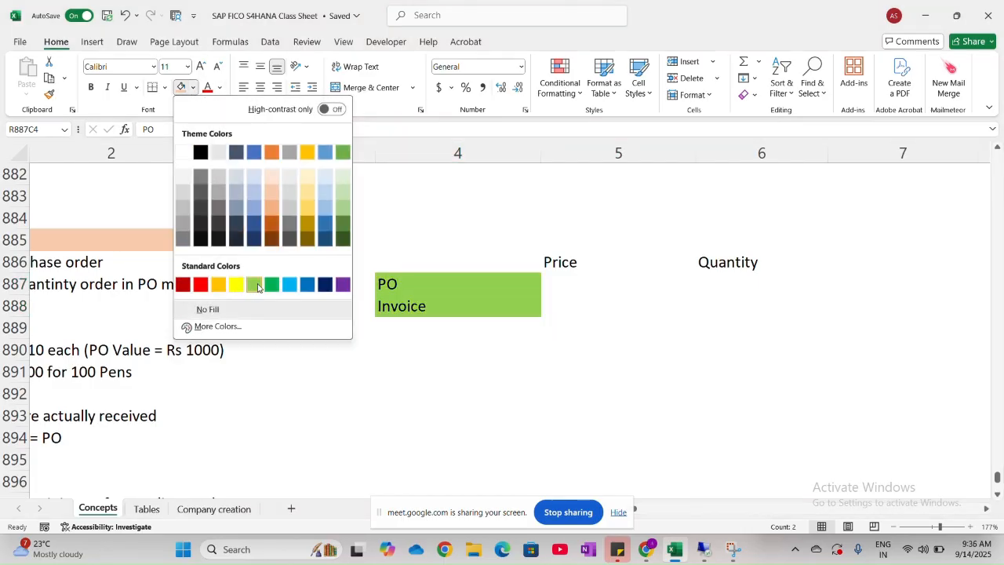
click(291, 213)
- Fill the Price and Quantity headers and the blank corner cell beside them in row 886 with light blue
drag(575, 264, 707, 267)
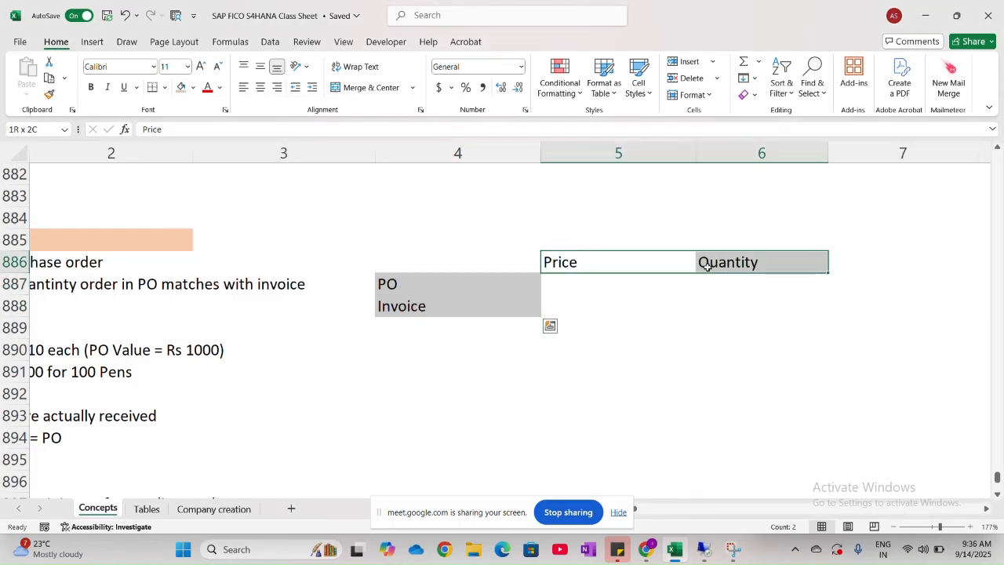
click(194, 87)
click(325, 206)
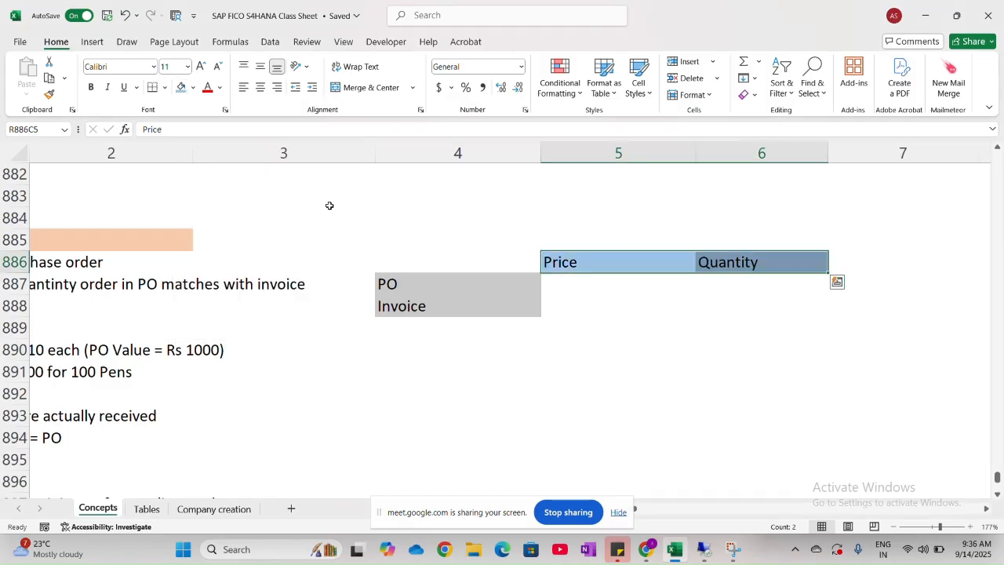
click(593, 343)
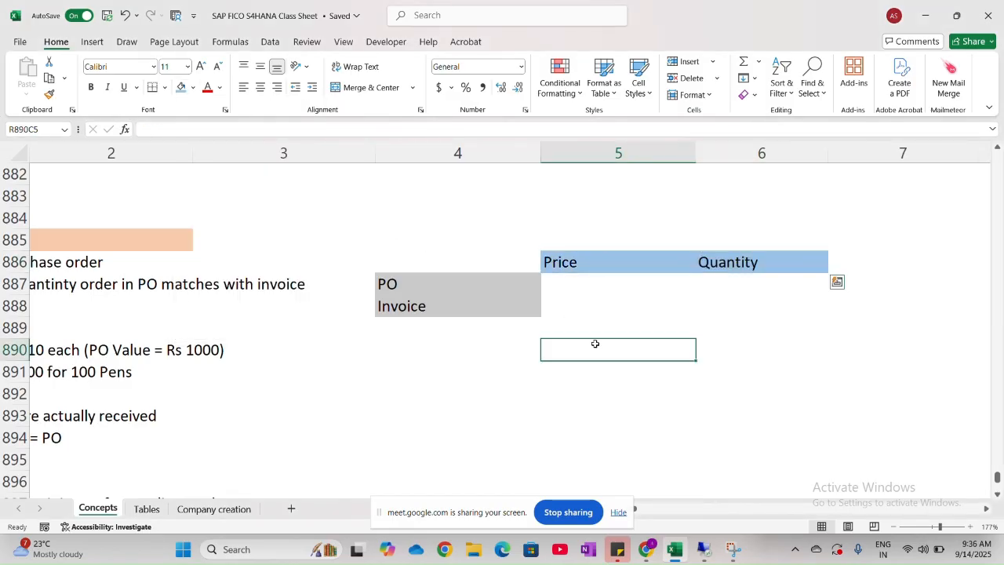
click(508, 265)
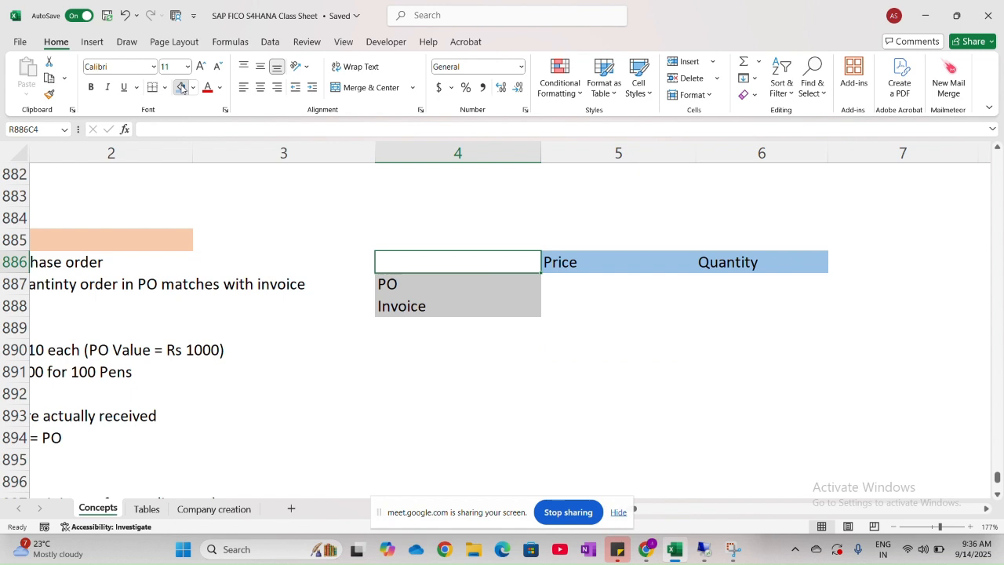
click(181, 87)
click(505, 335)
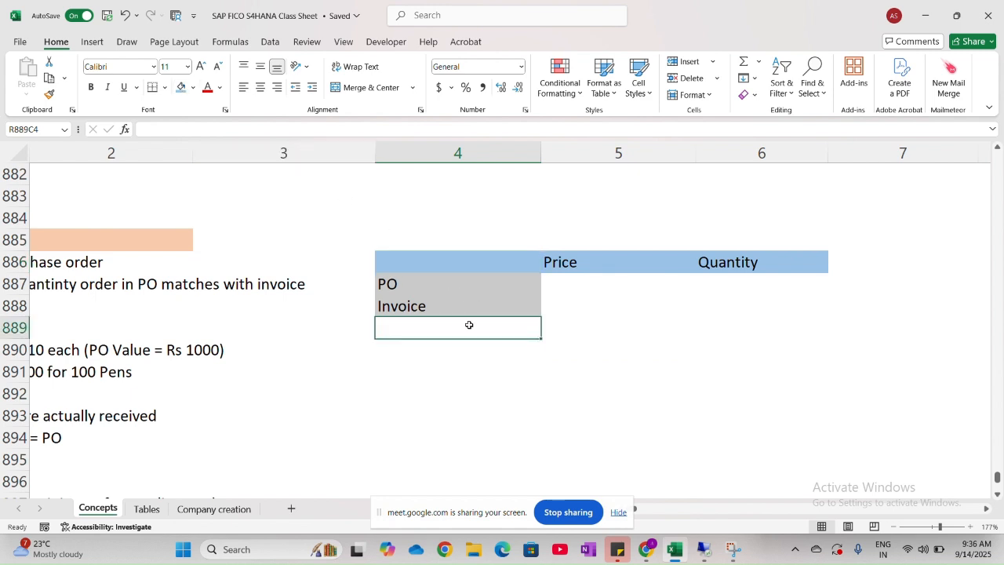
- Enter the title "2 Way matching" in row 885, column 4, directly above the comparison table
click(481, 238)
text(2)
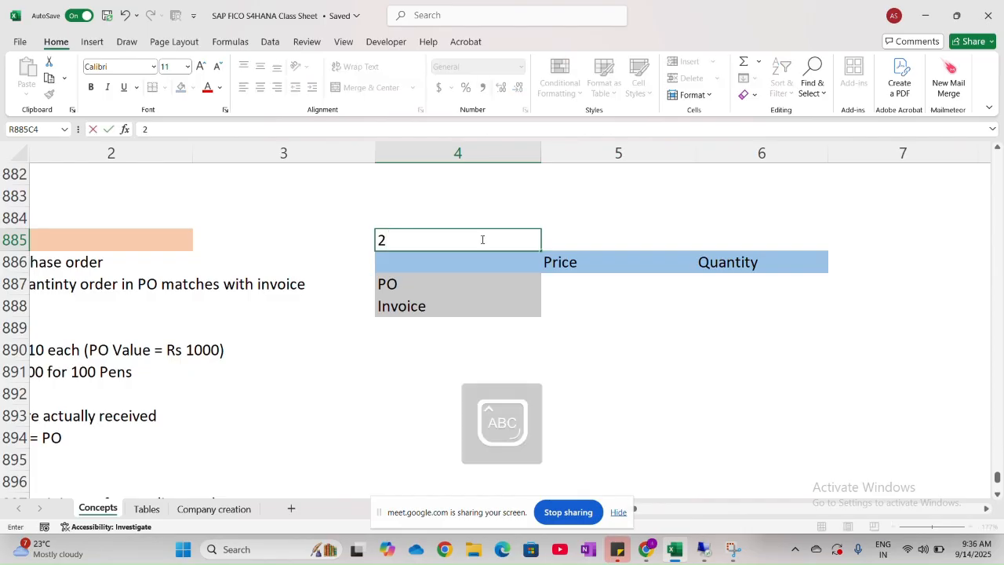
text( Way mat)
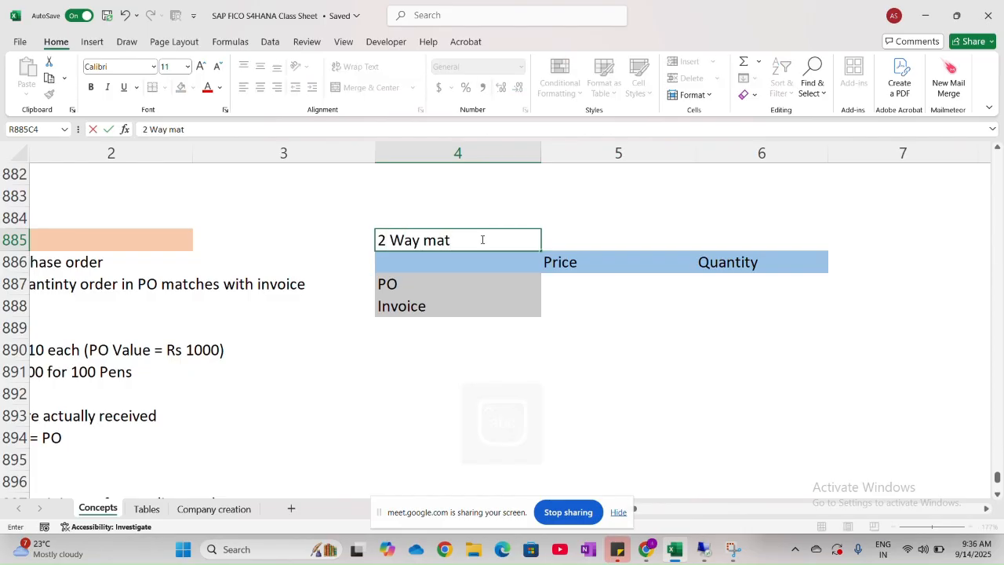
text(ching)
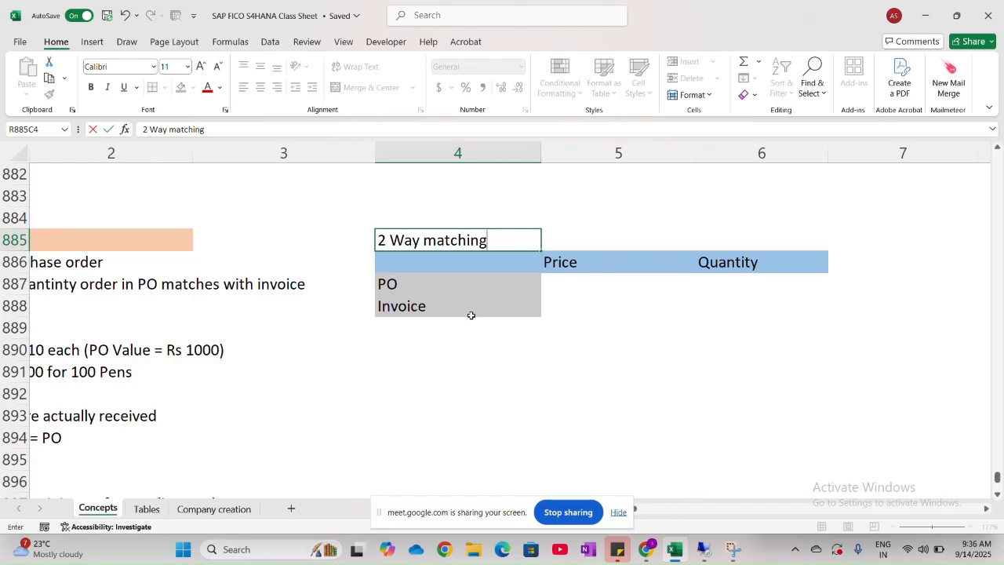
click(546, 283)
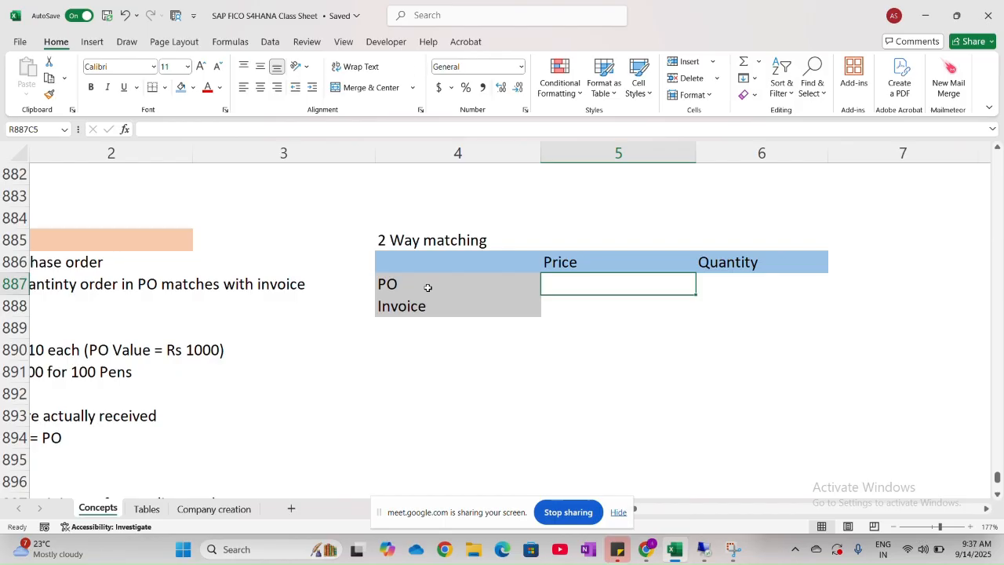
- Review the Purchase Order and Invoice Receipt contents in the Procure to Pay documents notes, then return to the 2 way Matching section
scroll(434, 287, left, 2)
scroll(434, 287, up, 10)
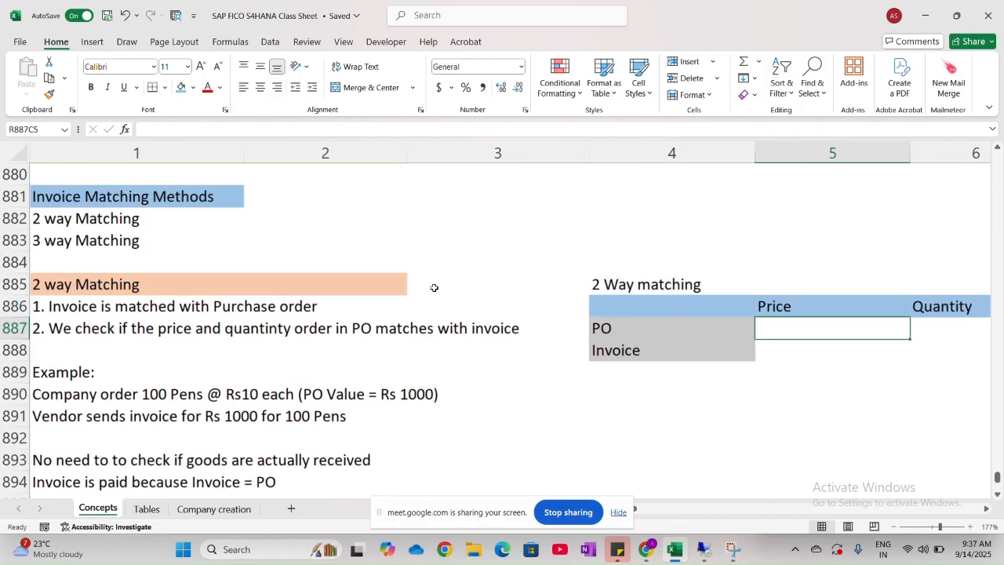
scroll(434, 287, up, 7)
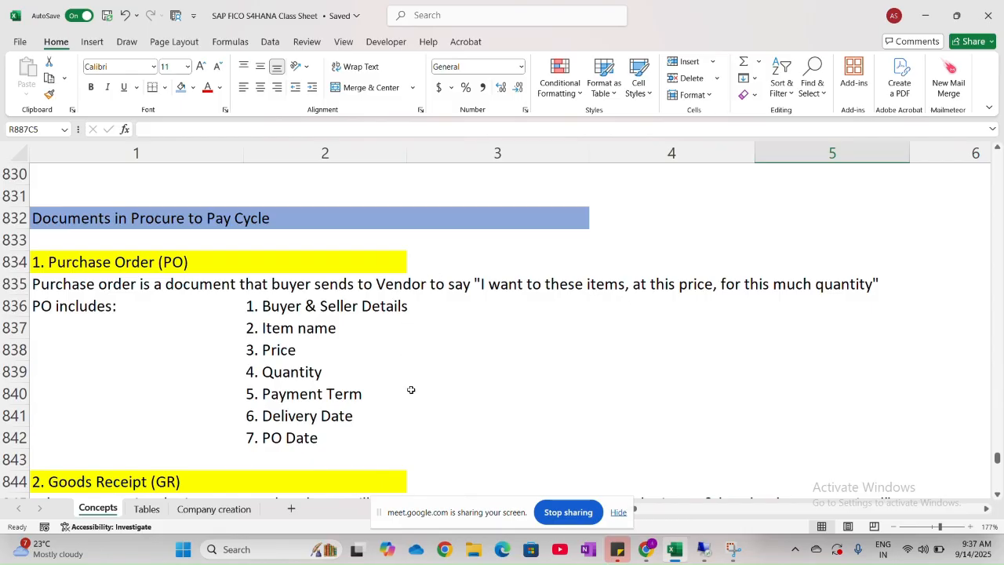
scroll(411, 389, down, 1)
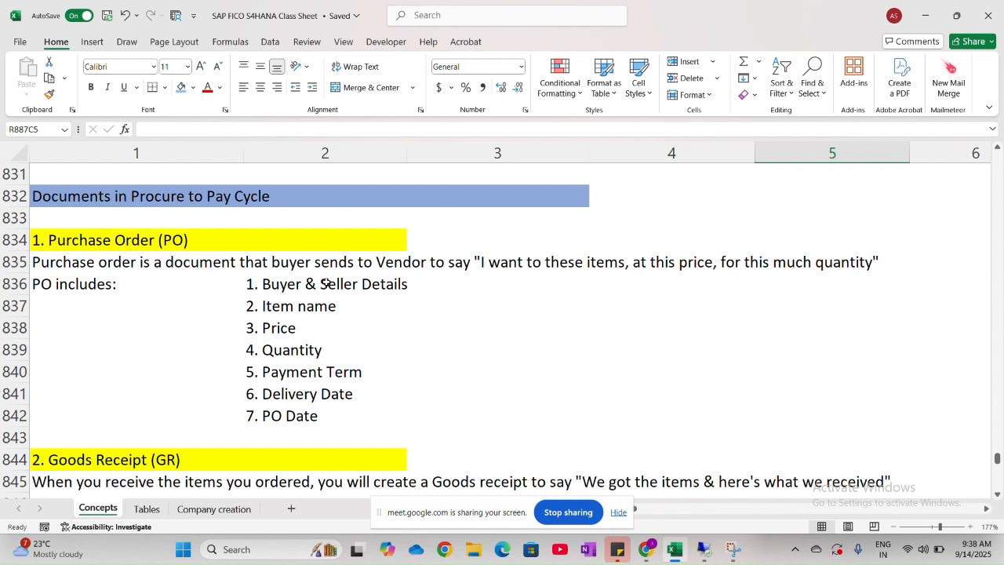
drag(290, 286, 383, 417)
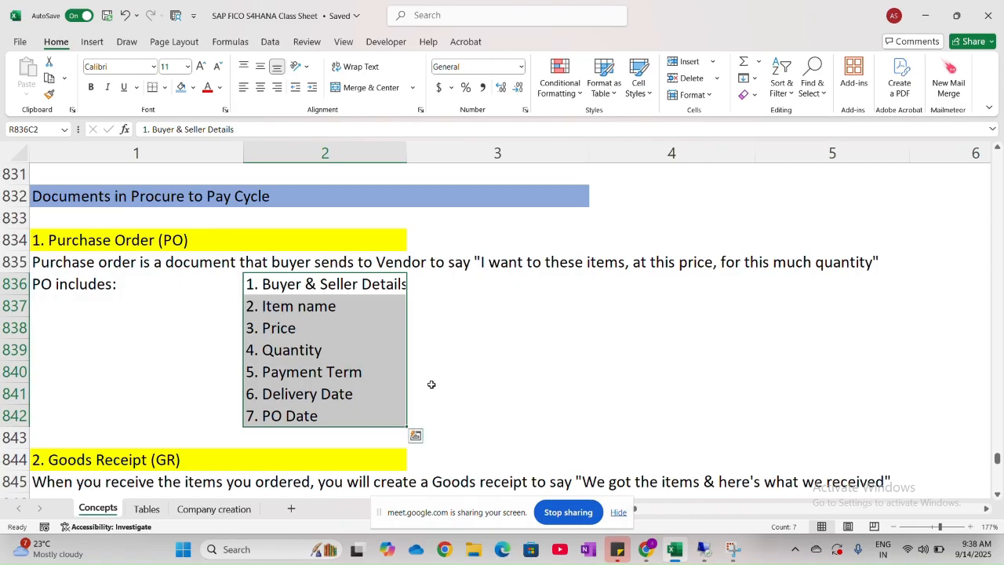
scroll(431, 384, down, 5)
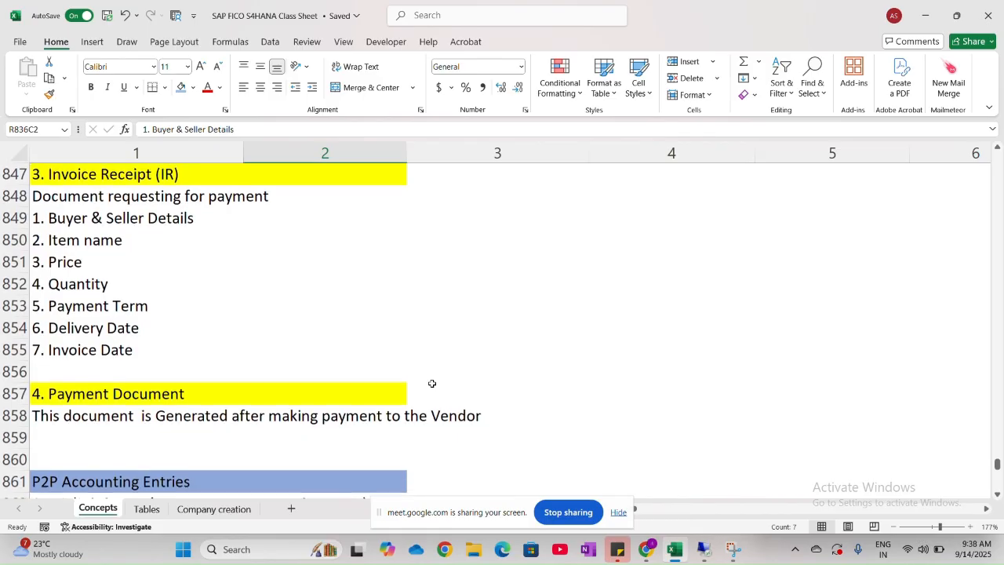
scroll(431, 383, down, 10)
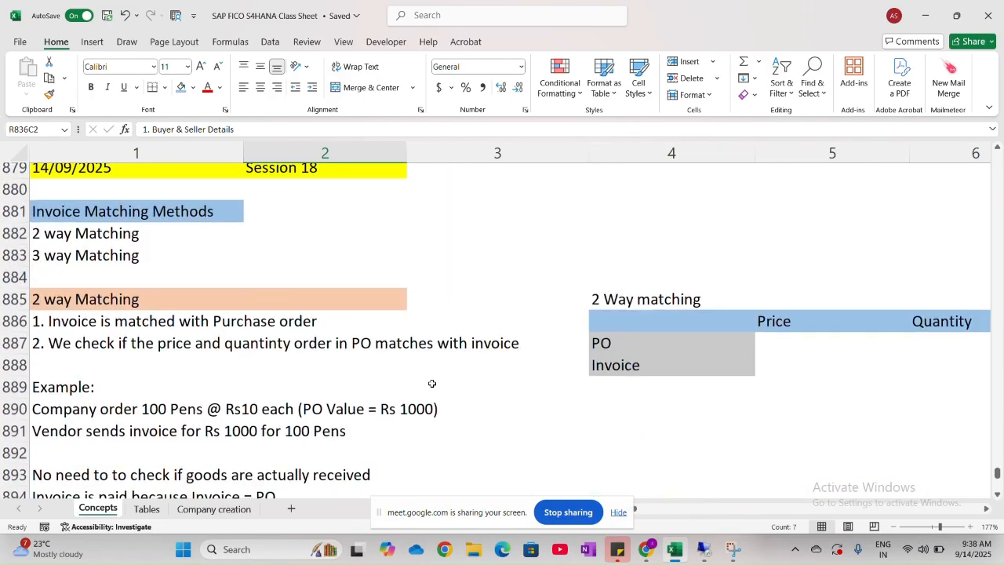
key(XF86AudioMicMute)
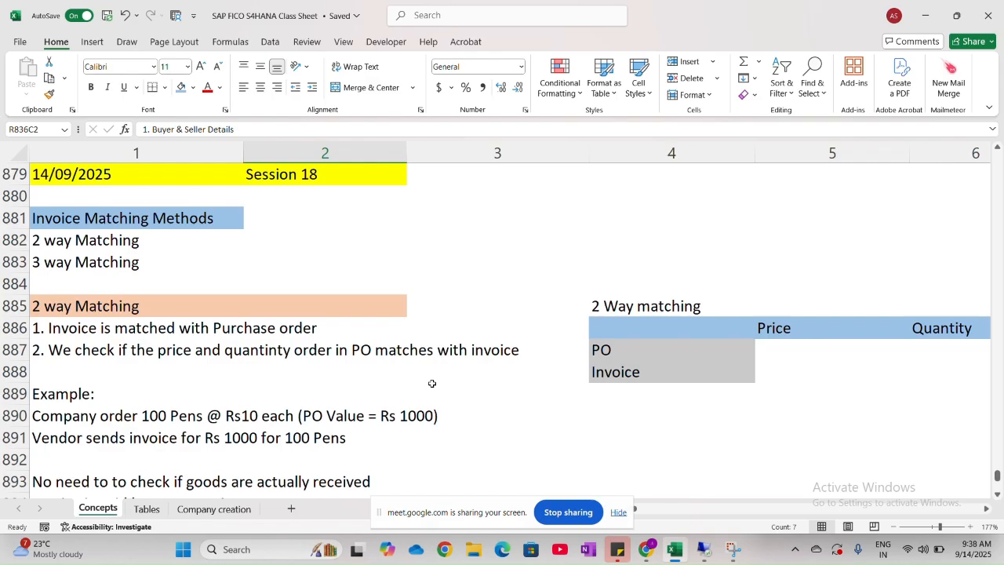
key(XF86AudioMicMute)
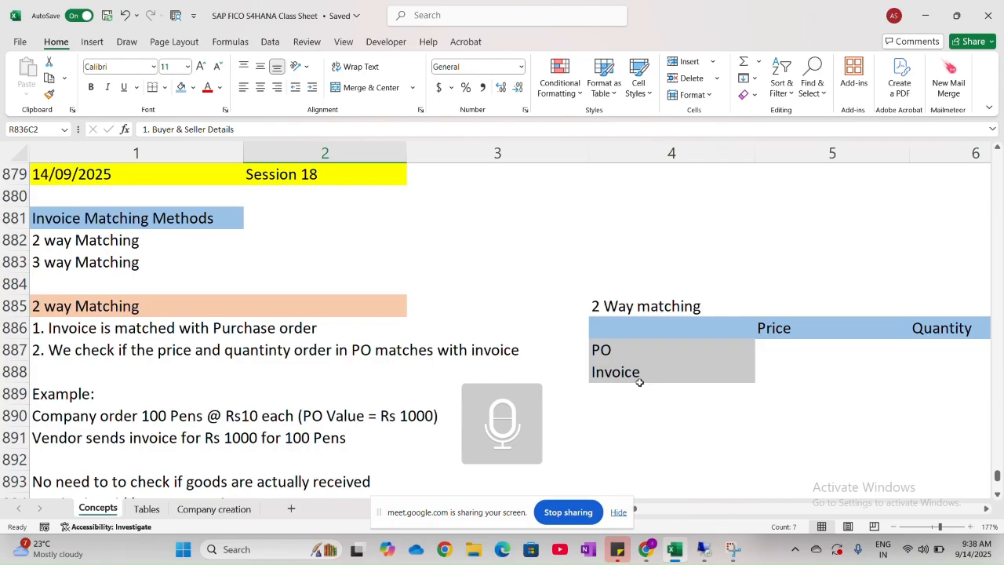
- Examine the Price and Quantity cells of the PO and Invoice rows in the 2 Way matching table
scroll(639, 382, right, 5)
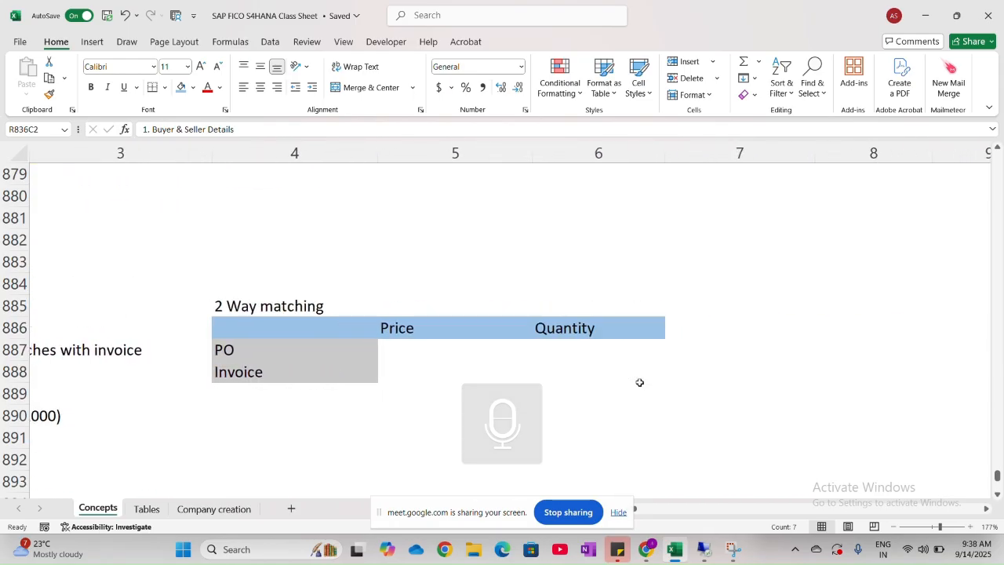
click(425, 346)
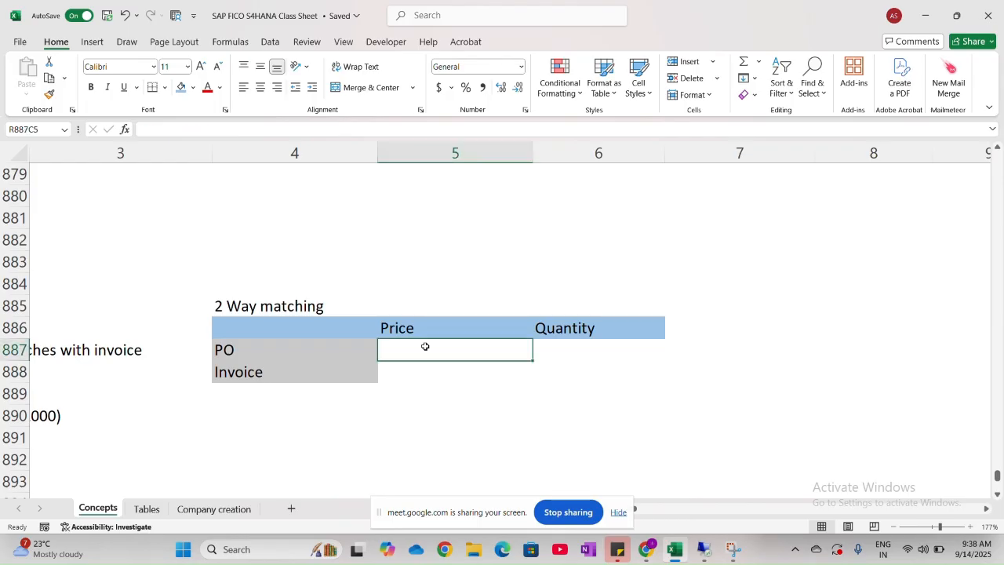
click(599, 352)
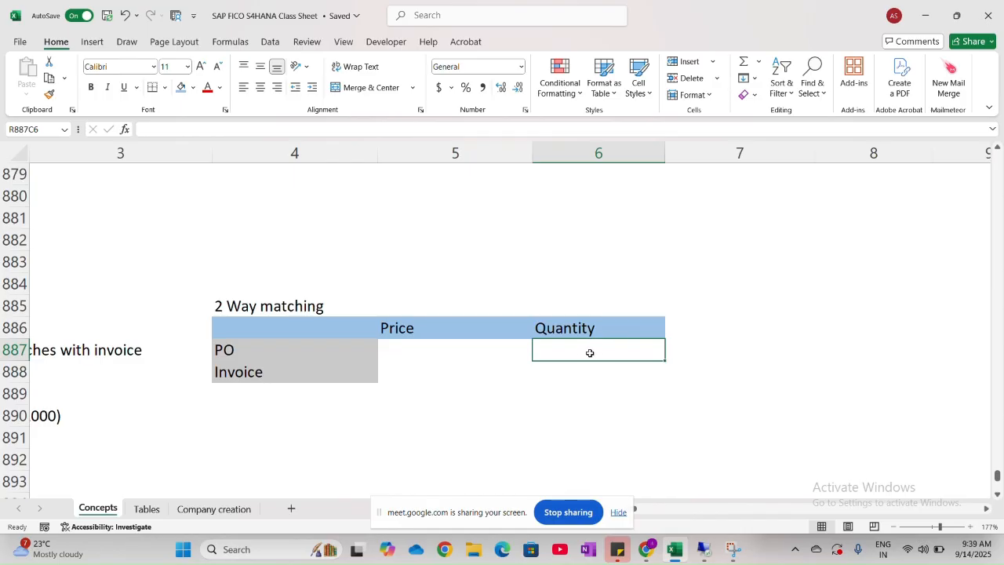
click(491, 349)
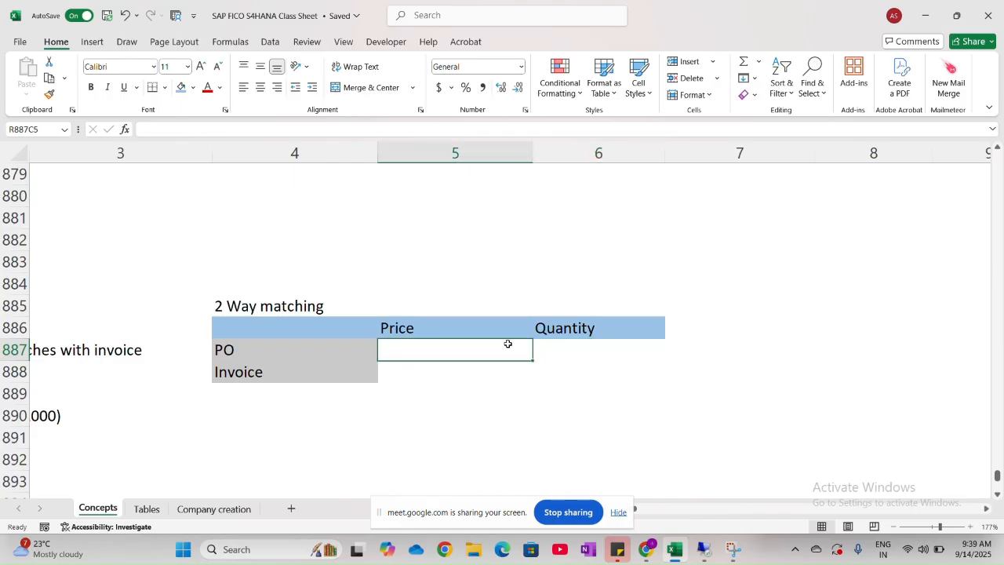
click(605, 352)
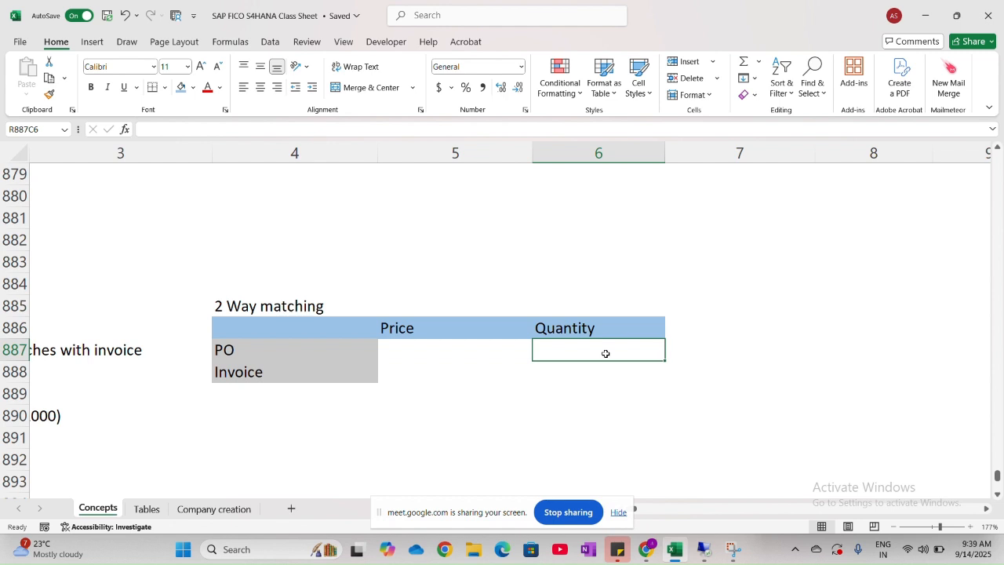
click(463, 348)
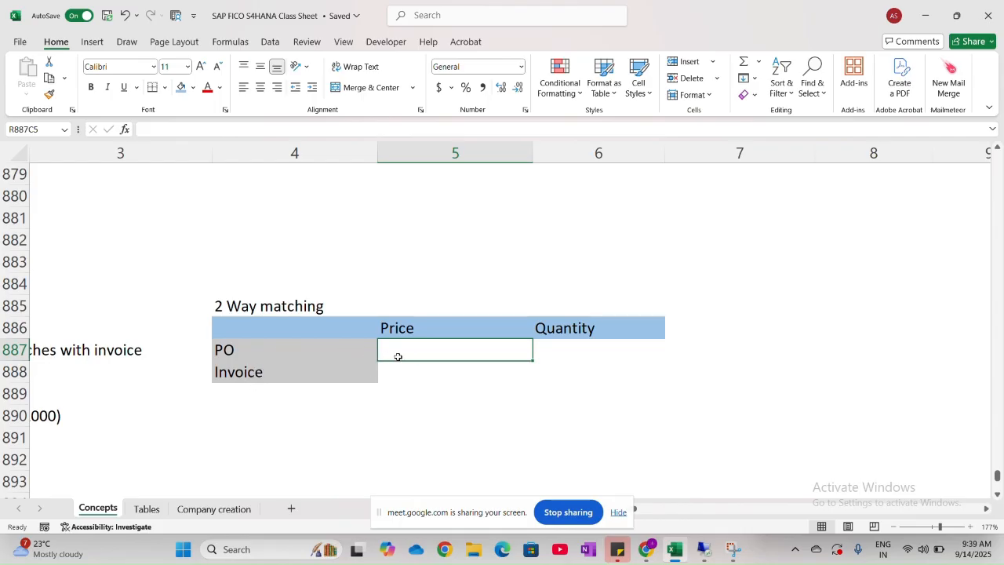
click(549, 355)
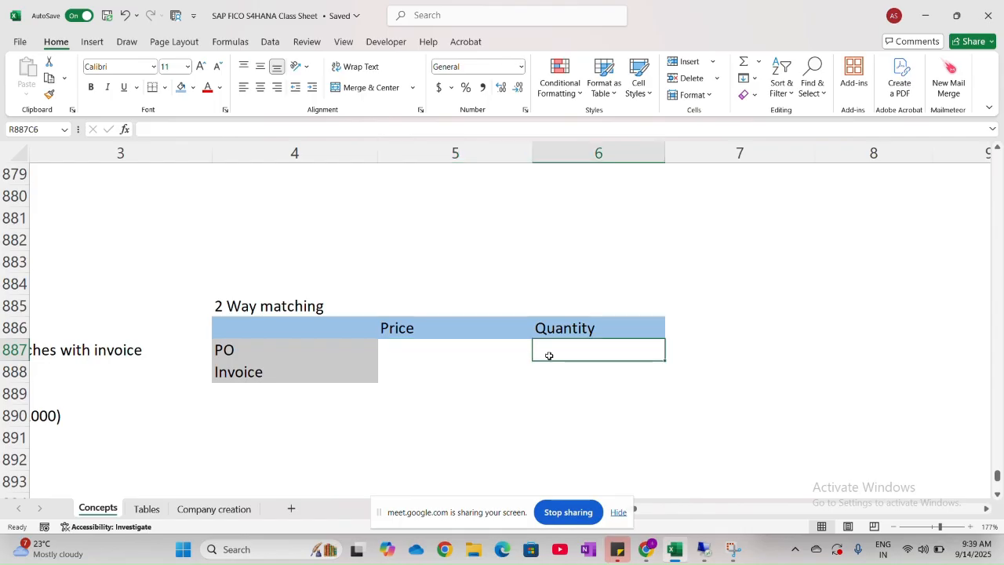
click(336, 367)
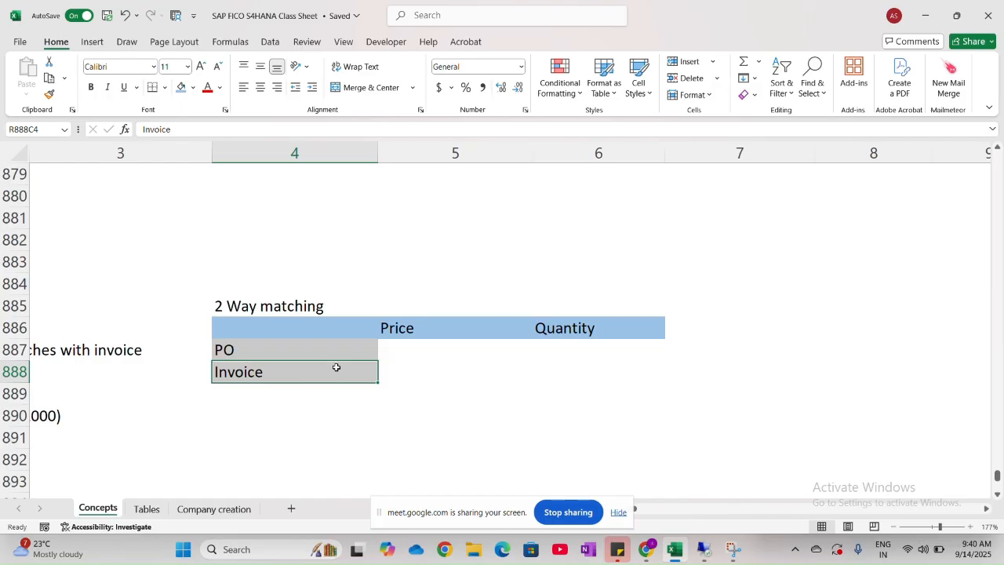
click(432, 381)
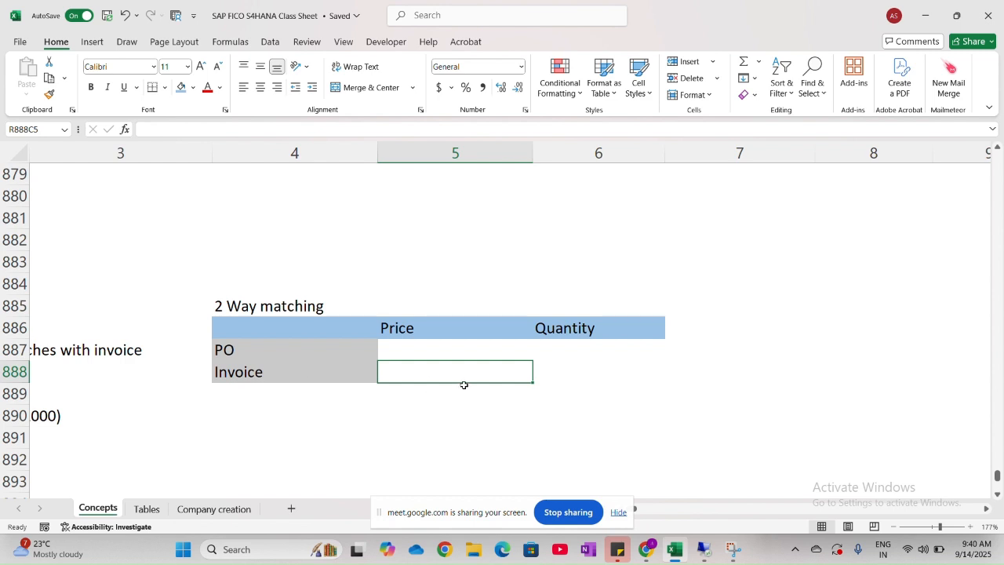
click(546, 369)
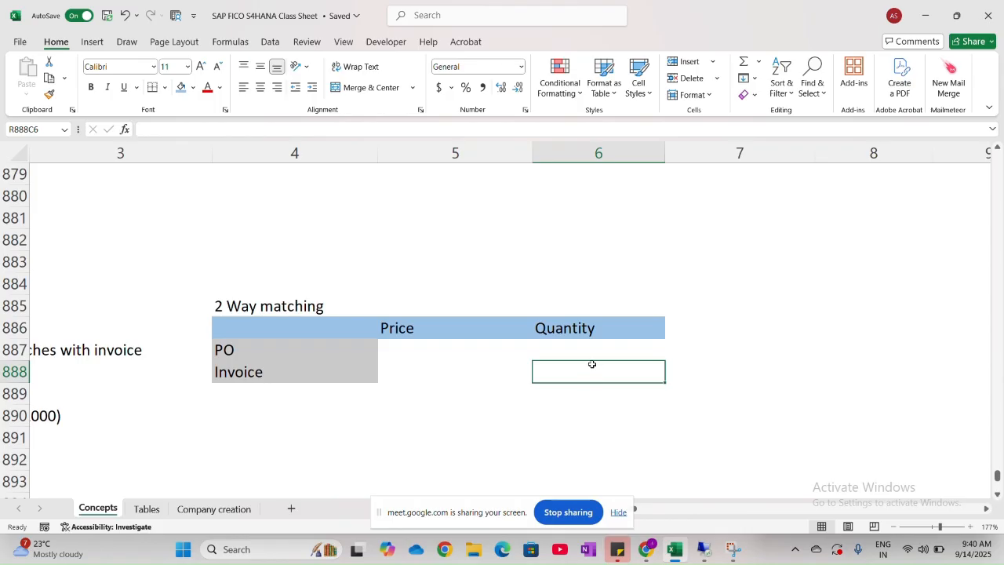
click(486, 376)
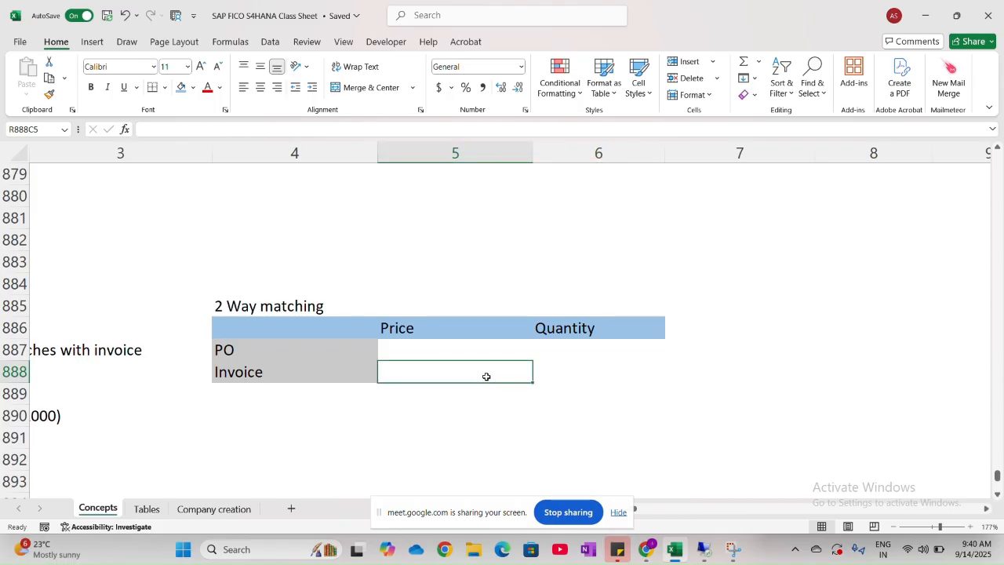
click(338, 351)
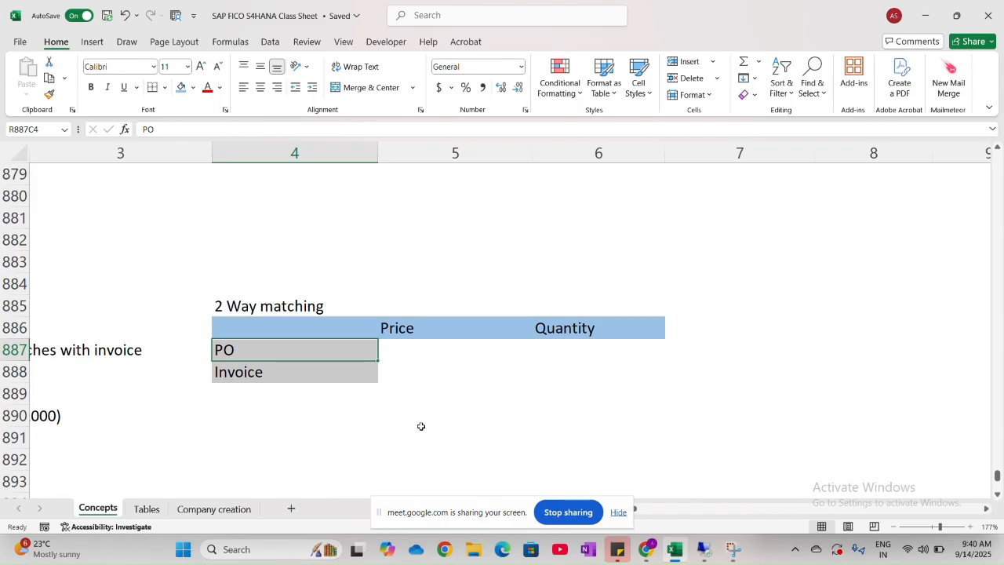
- Enter the example company "DOC Pvt Ltd" in row 891, column 4, below the comparison table
click(301, 437)
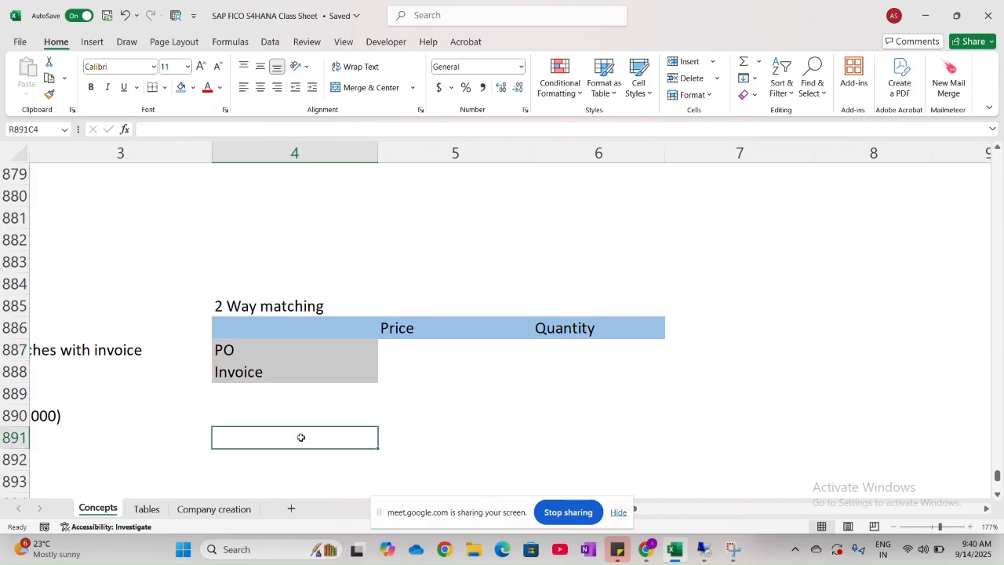
key(Caps_Lock)
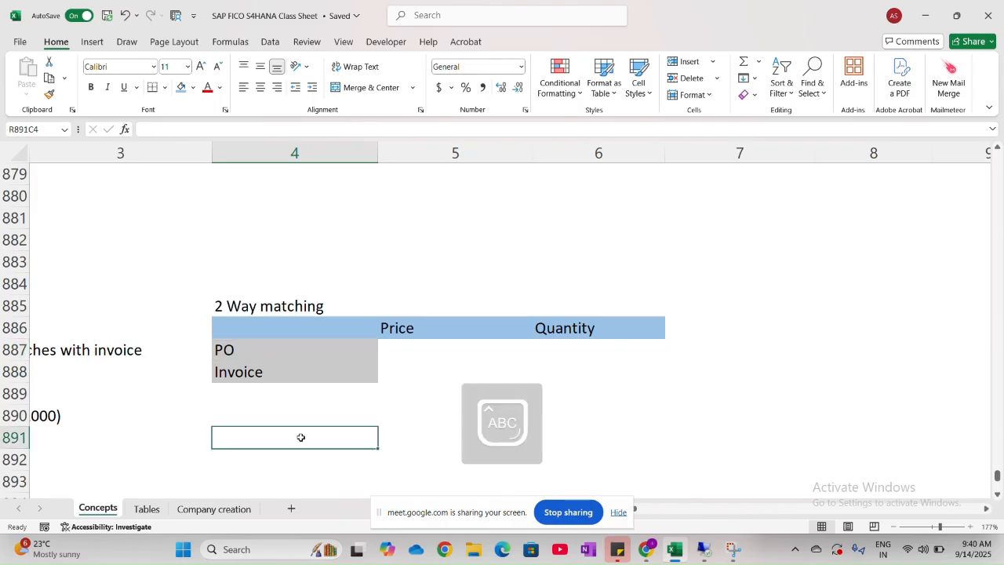
text(DOC P)
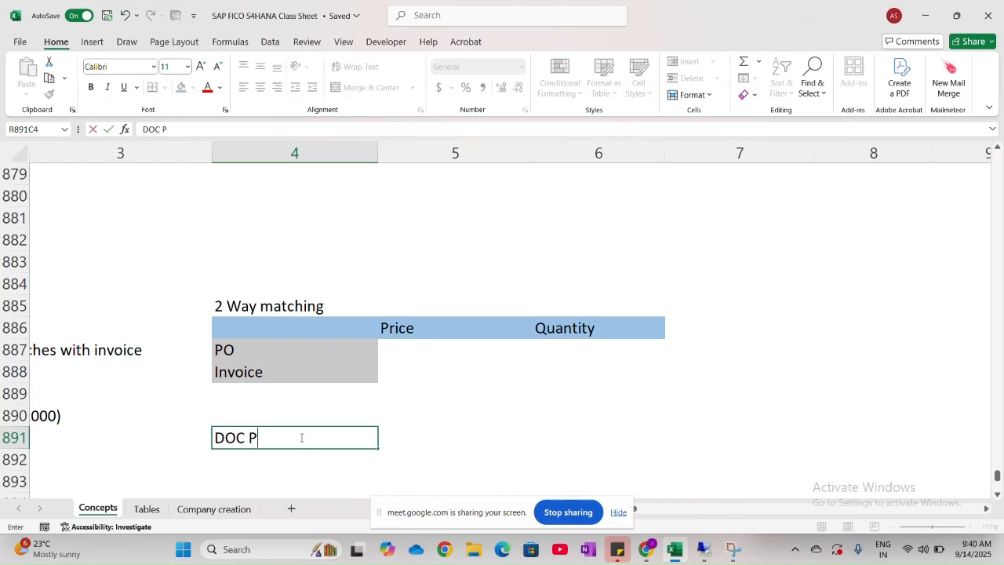
key(Caps_Lock)
text(vt)
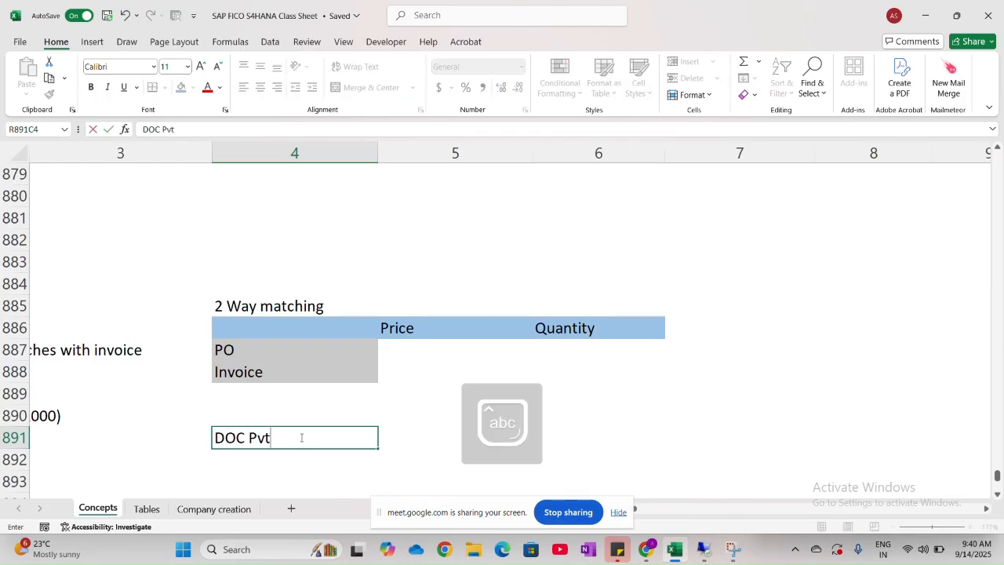
text( Ltd)
scroll(302, 437, down, 2)
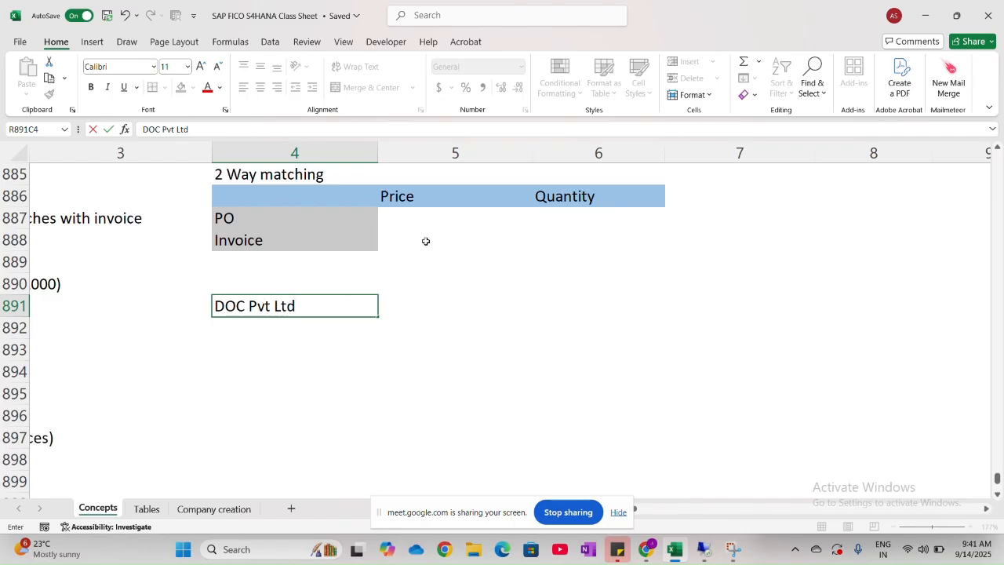
click(328, 264)
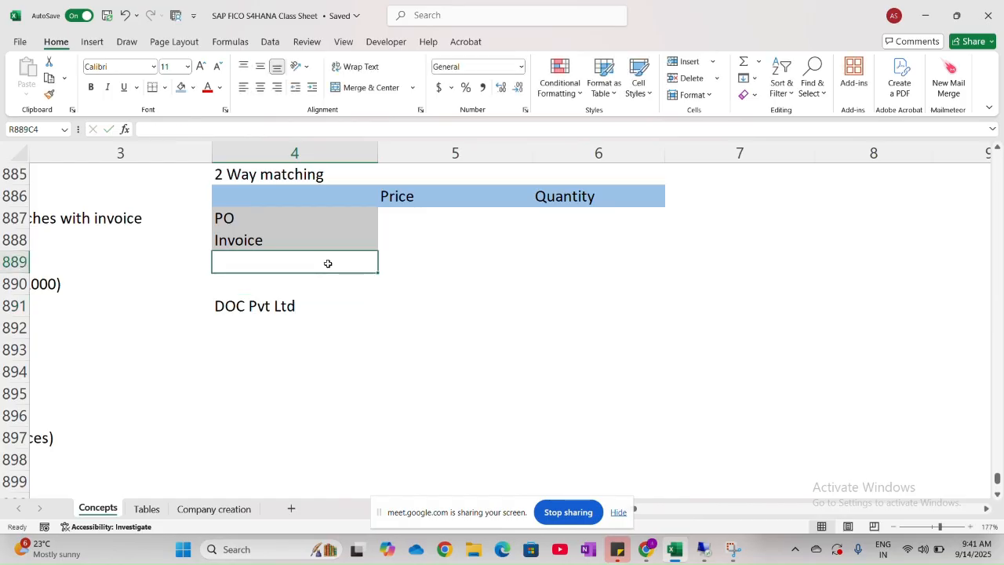
- Enter "100 units" as the PO quantity in the 2 Way matching table
click(428, 214)
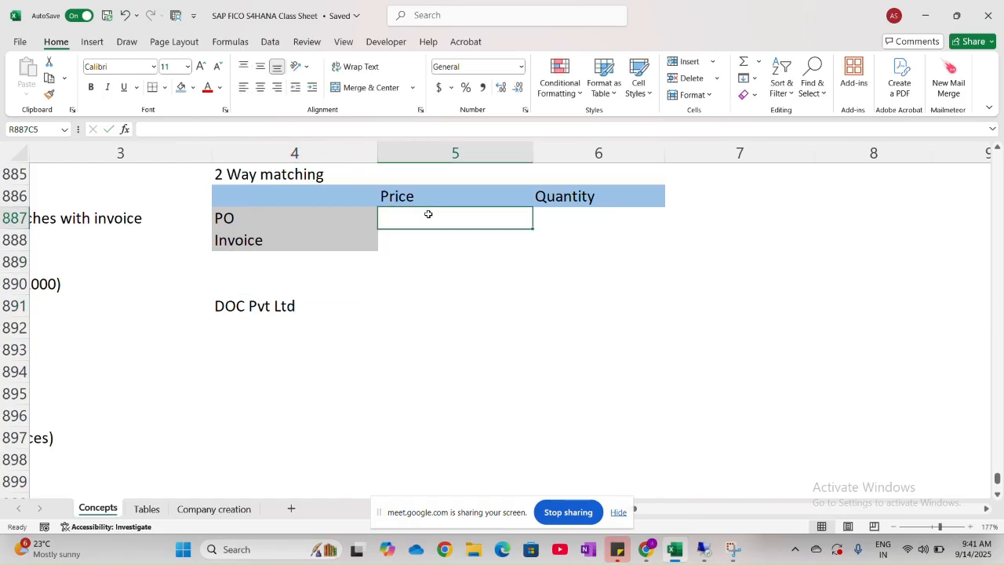
click(561, 221)
text(10)
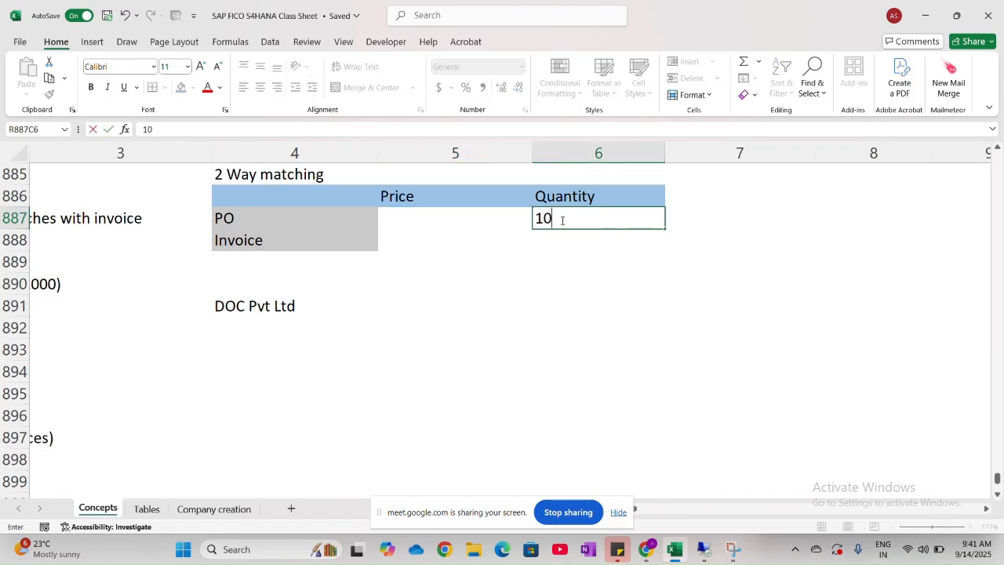
text(0 units)
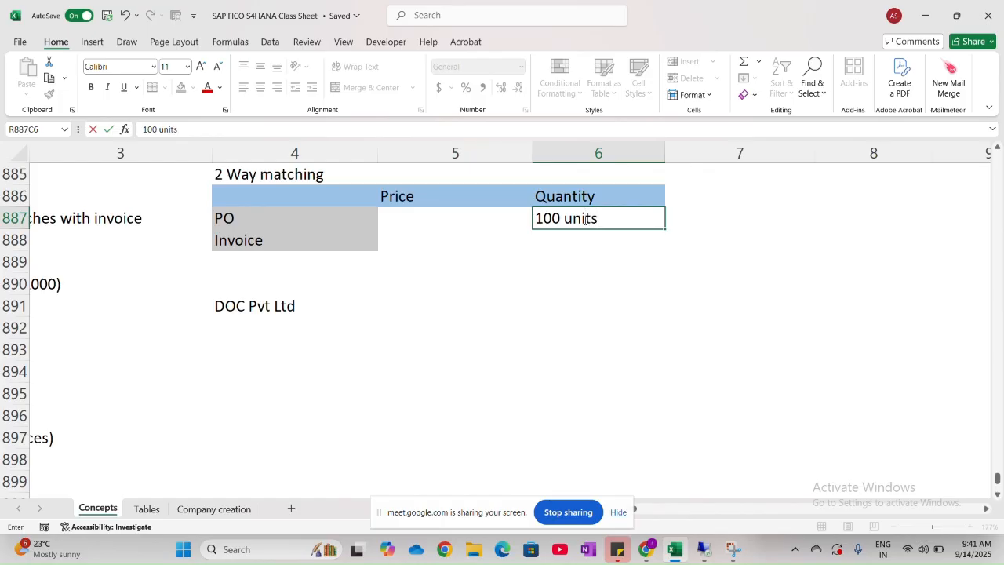
key(BackSpace)
text(s)
- Enter "10 Rs" as the PO price in the 2 Way matching table
click(455, 217)
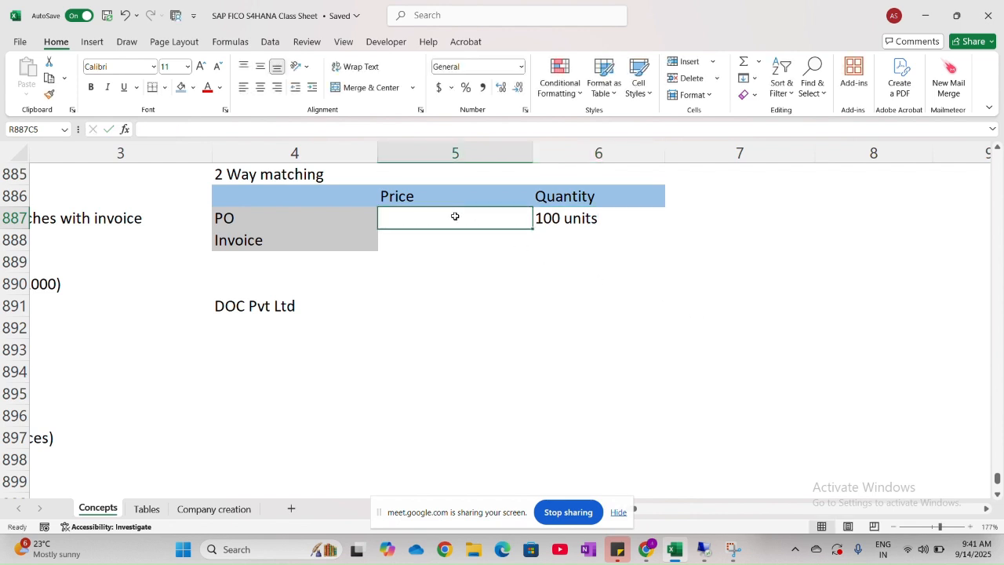
text(100)
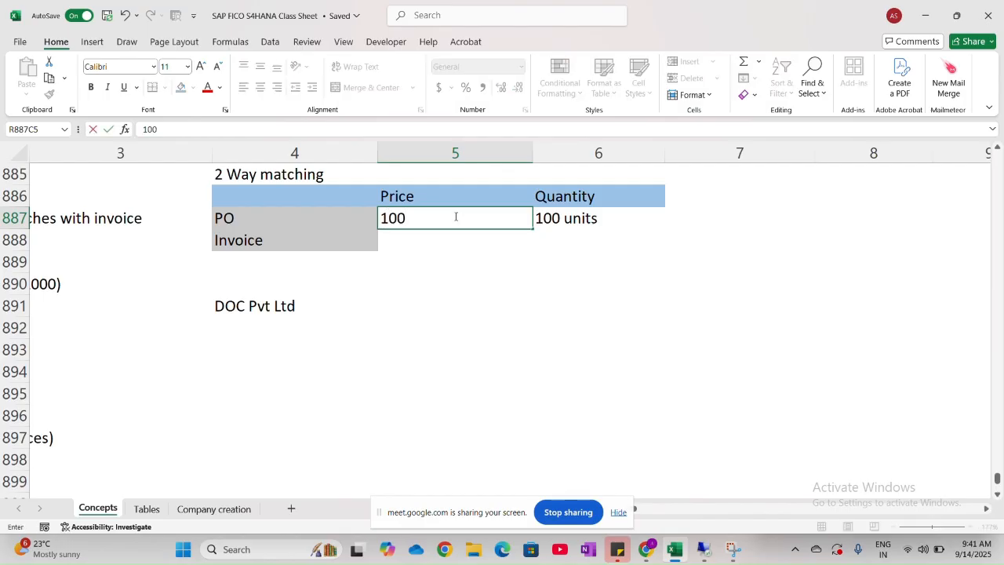
key(BackSpace)
key(Caps_Lock)
text(R)
key(Caps_Lock)
text(s)
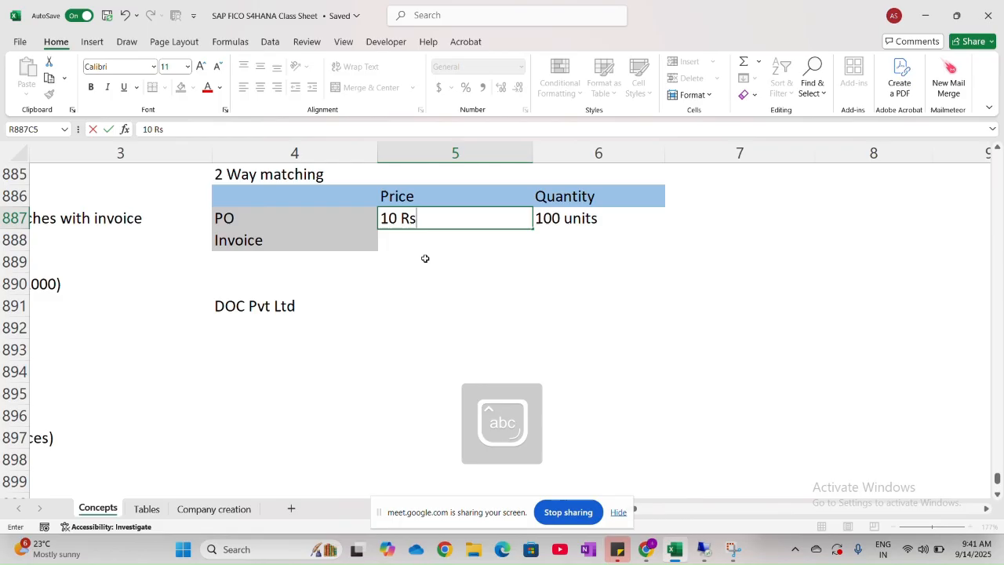
click(418, 284)
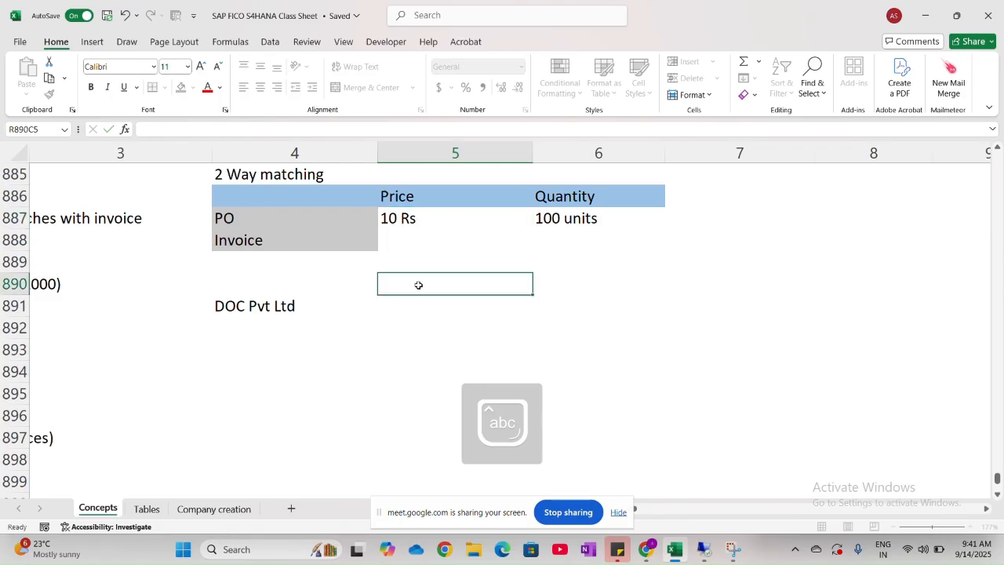
click(446, 217)
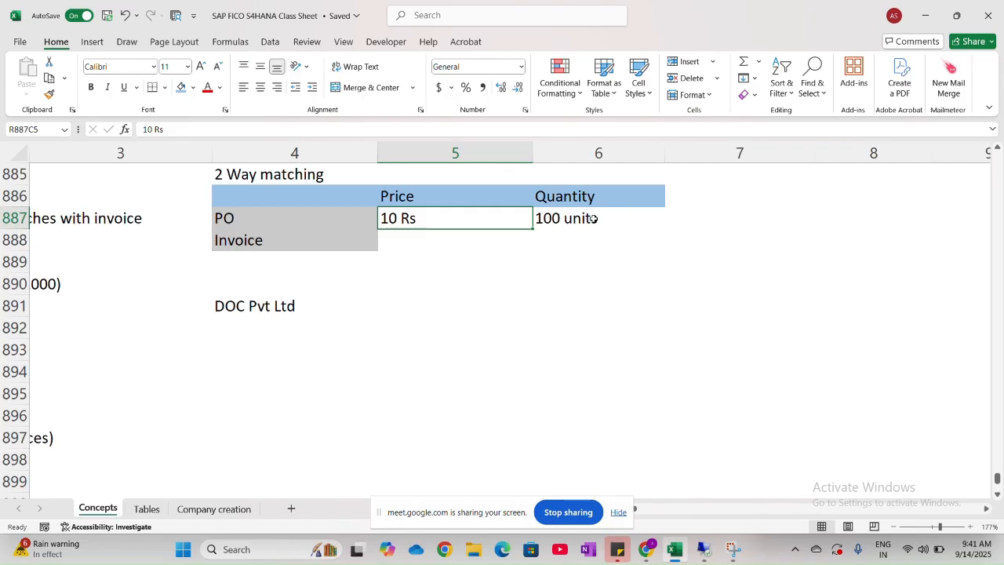
click(315, 225)
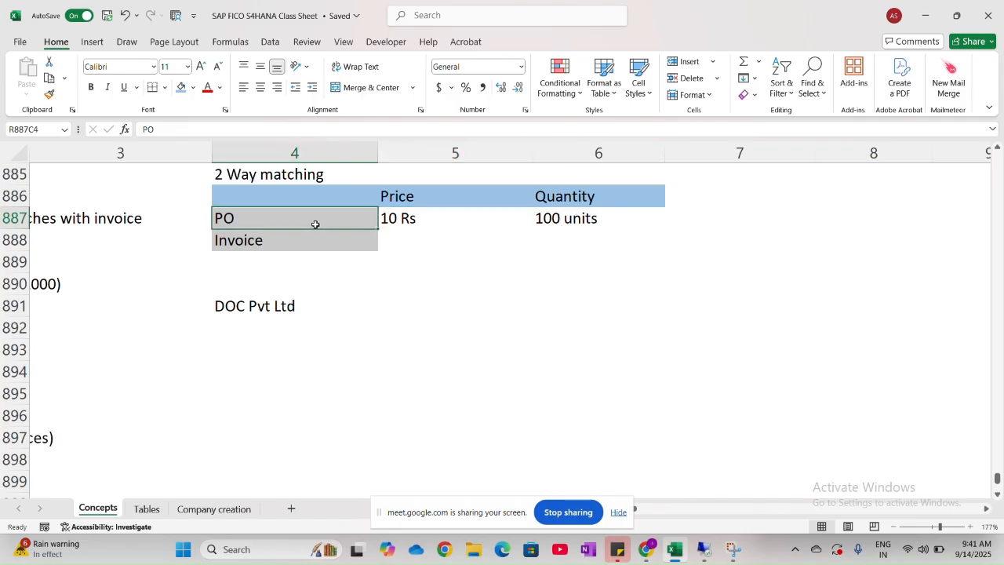
click(416, 247)
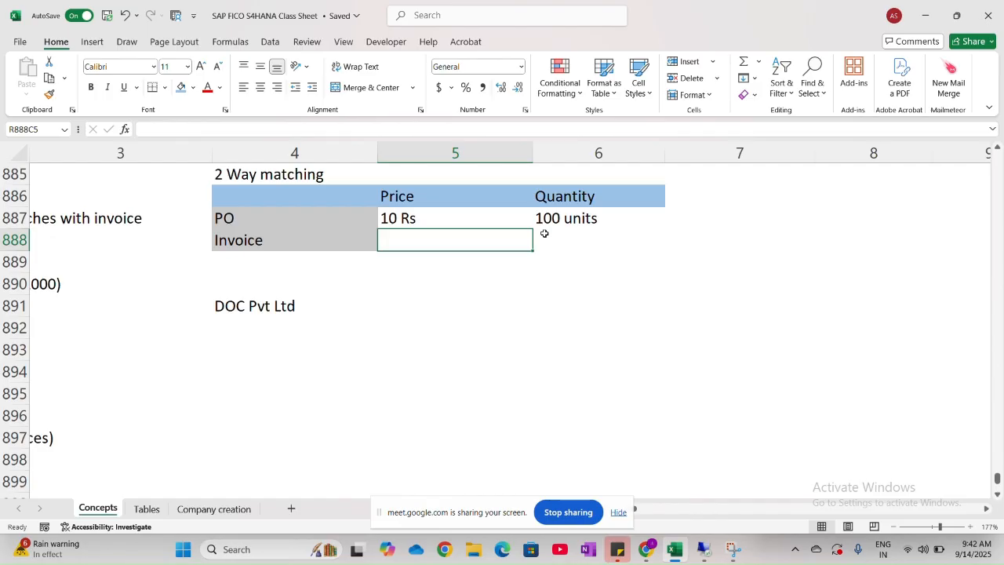
- Try to enter the PO total "=1000 Rs" in row 887, column 7, beside the PO quantity
click(693, 220)
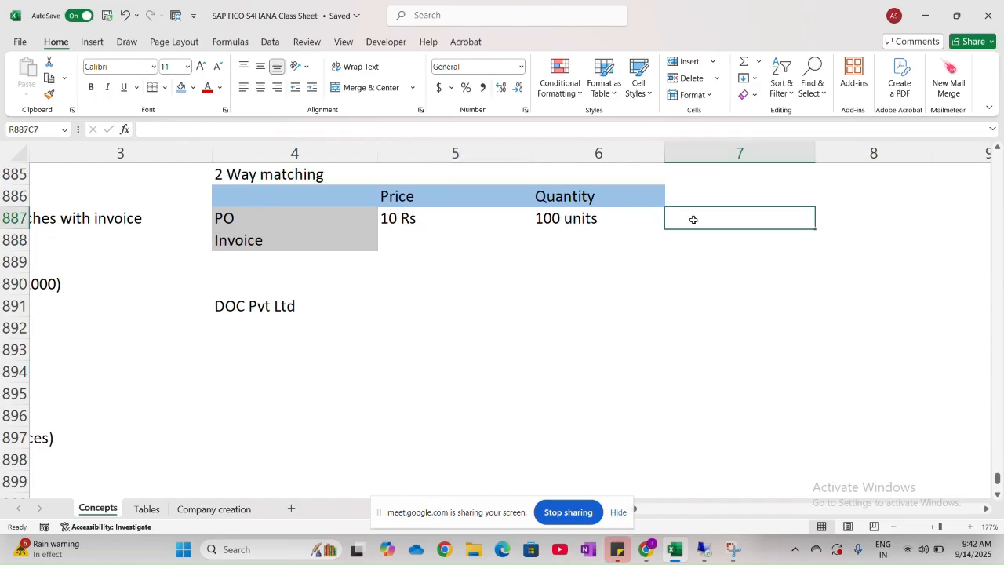
text(=1)
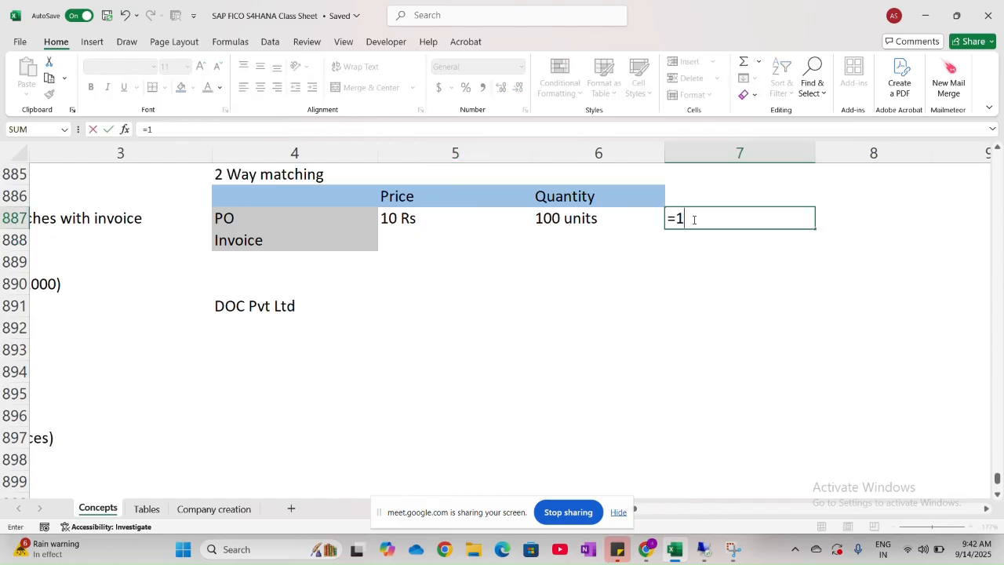
text(000 Rs)
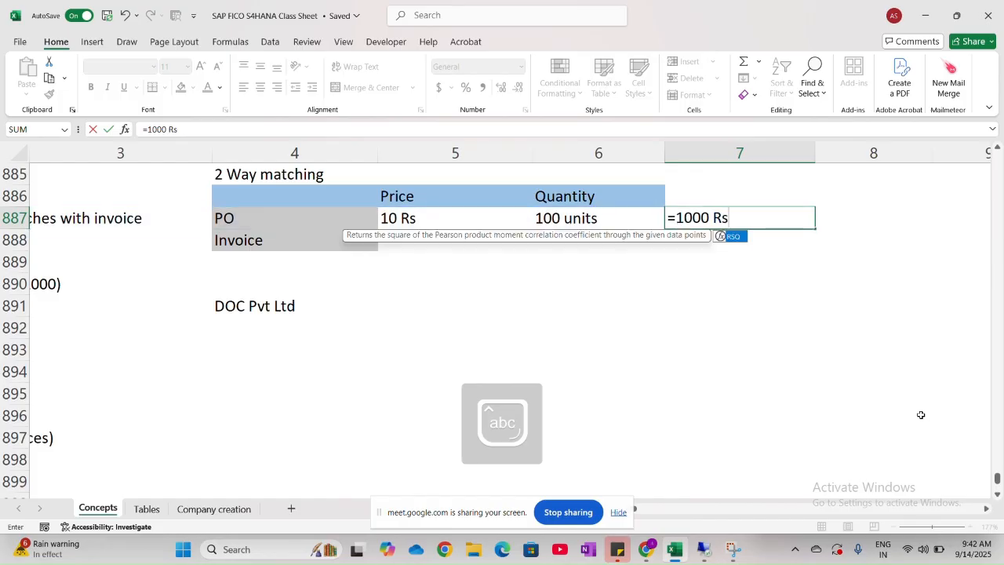
key(Return)
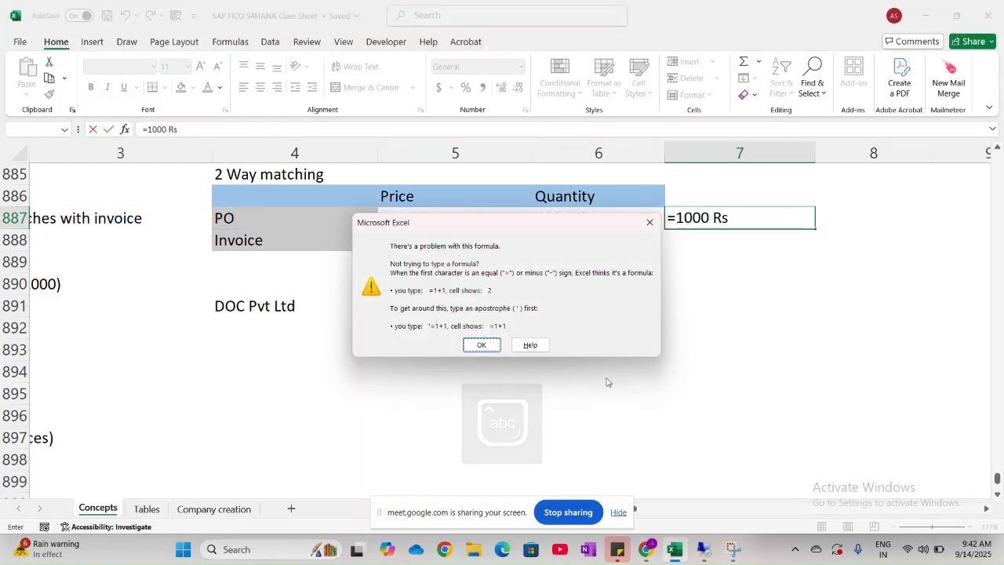
click(649, 219)
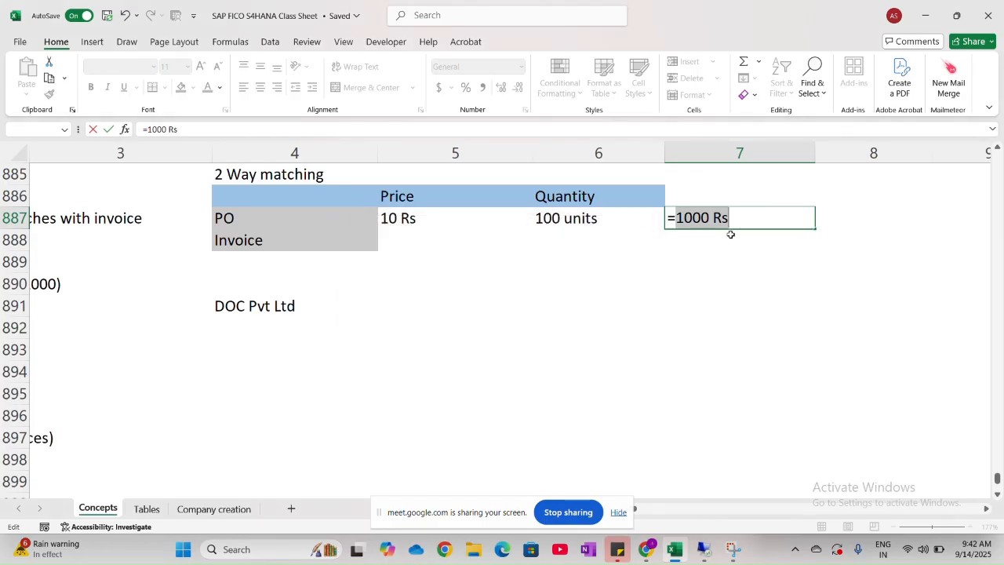
- Correct the PO total in row 887, column 7 to "1000 Rs" by removing the leading equals sign and space
click(678, 218)
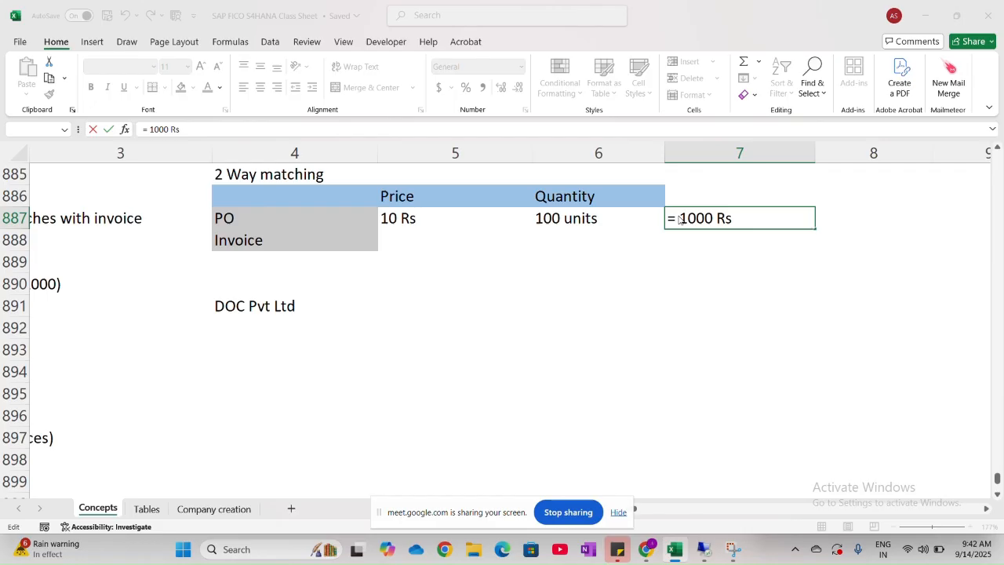
key(Return)
click(650, 225)
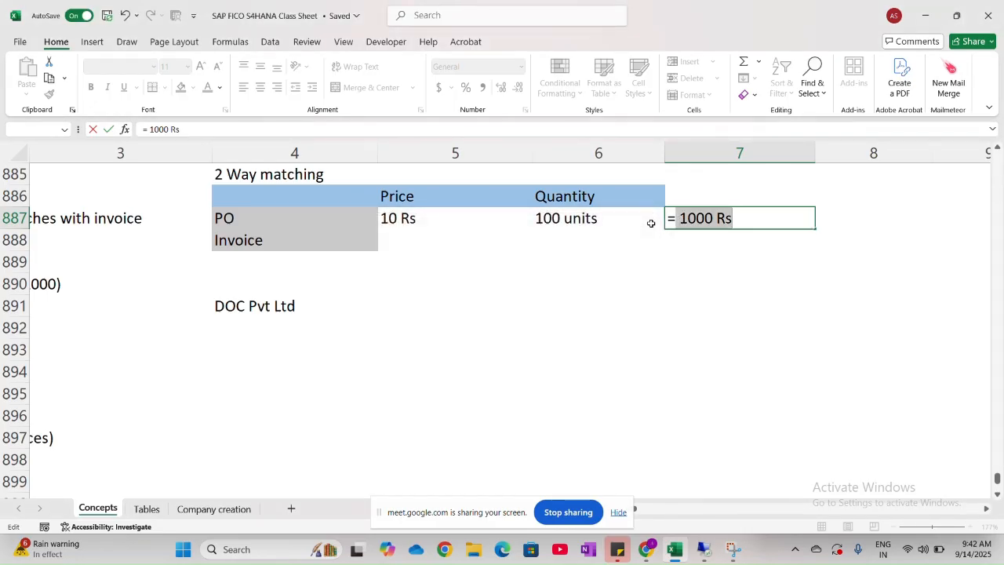
key(Left)
key(BackSpace)
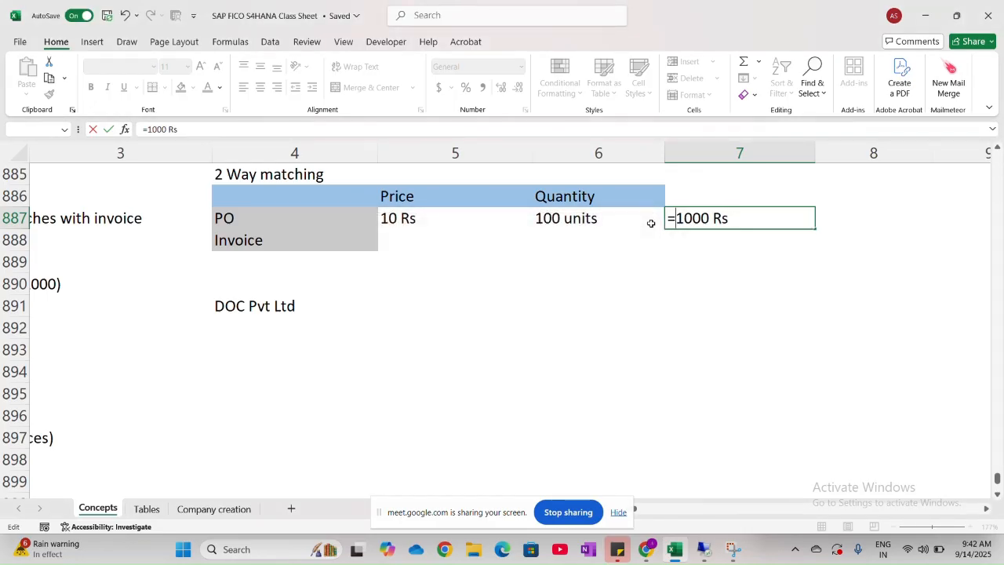
key(BackSpace)
click(616, 293)
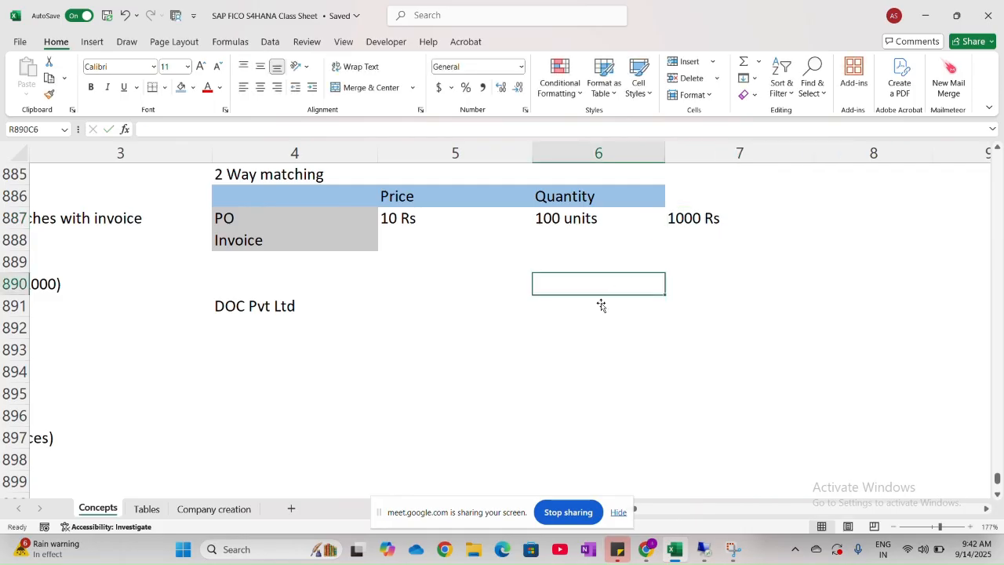
- Enter "10 Rs" as the invoice price in the 2 Way matching table
click(317, 236)
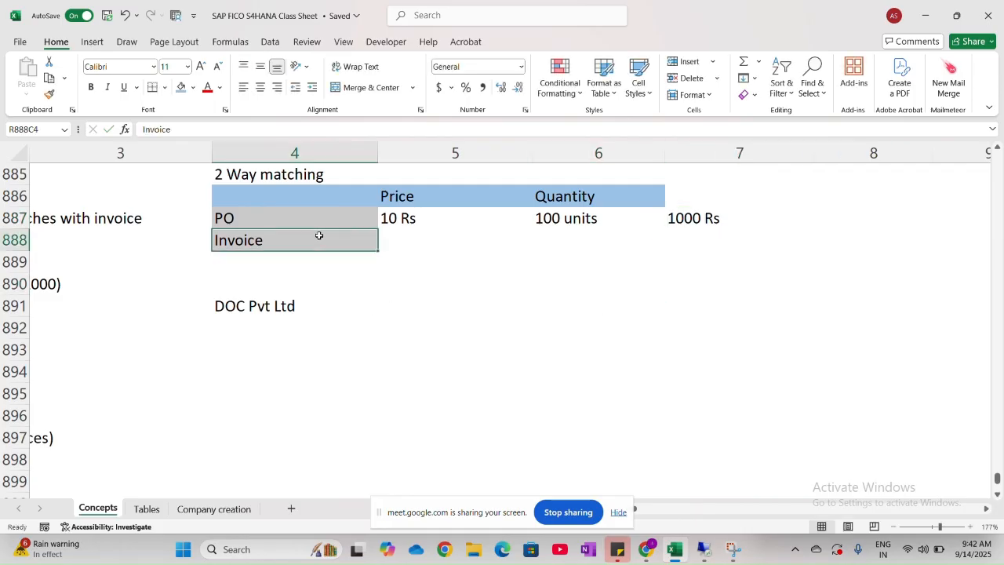
click(407, 244)
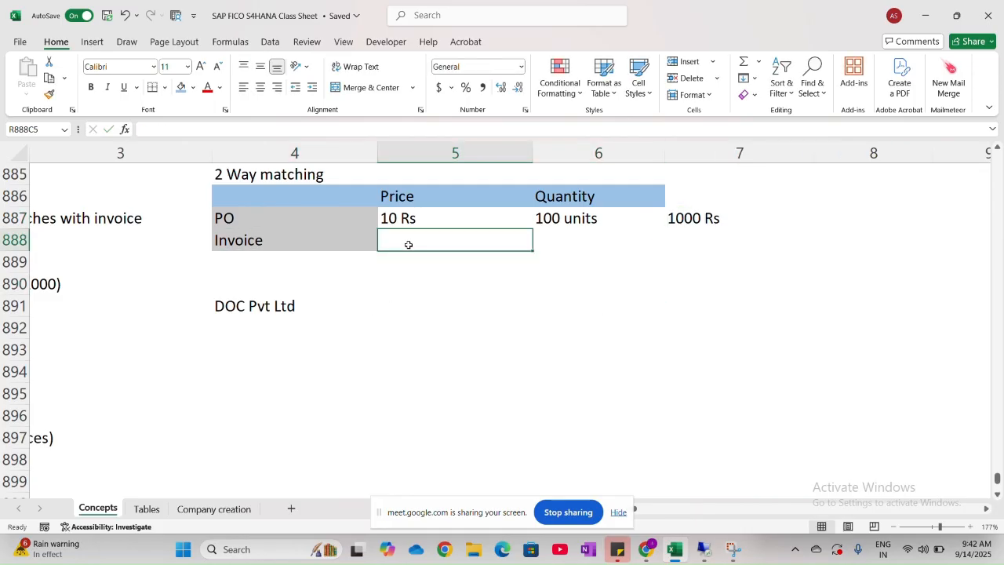
key(Caps_Lock)
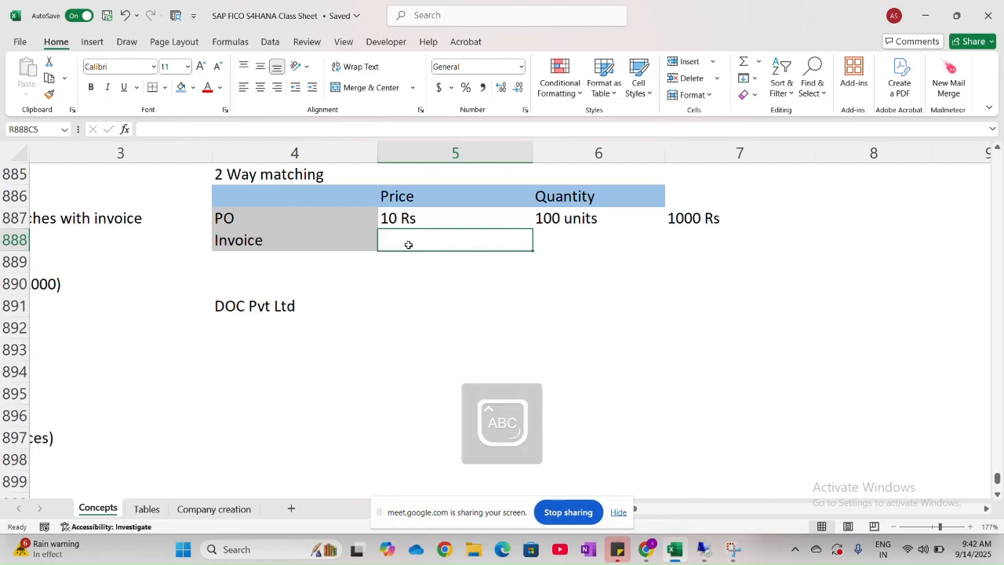
text(10)
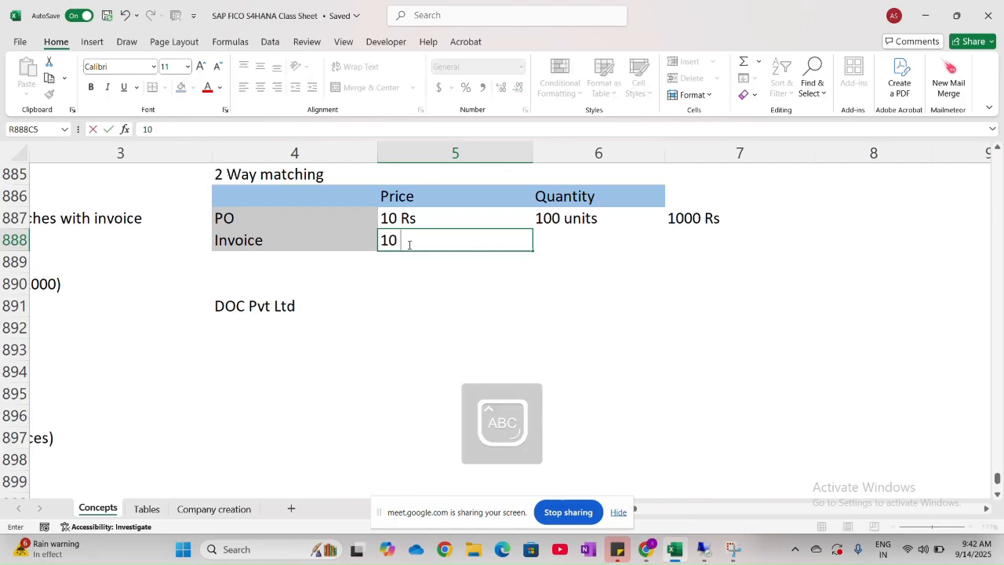
text( R)
key(Caps_Lock)
text(s)
key(Tab)
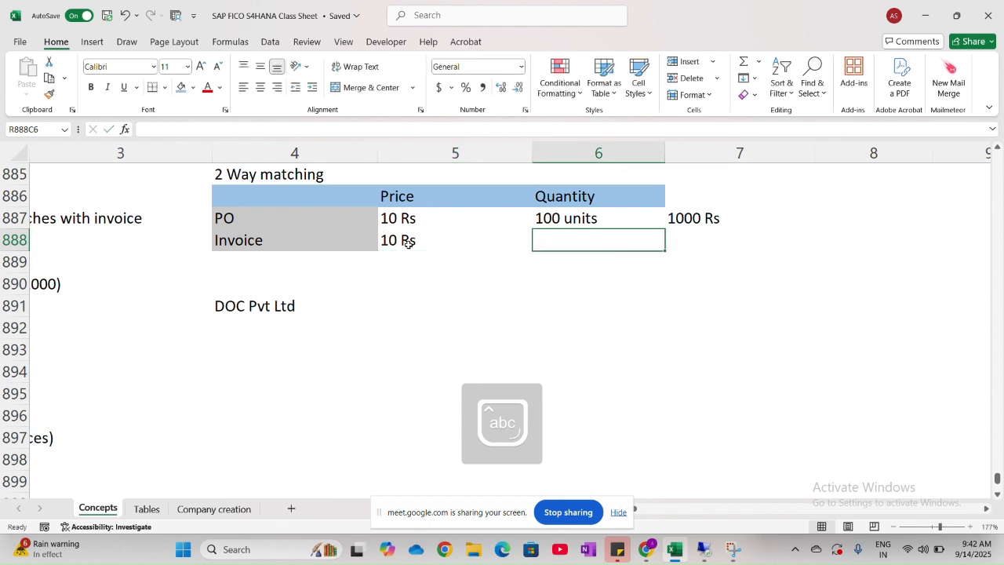
- Enter "100 units" as the invoice quantity in the 2 Way matching table
text(100)
key(Caps_Lock)
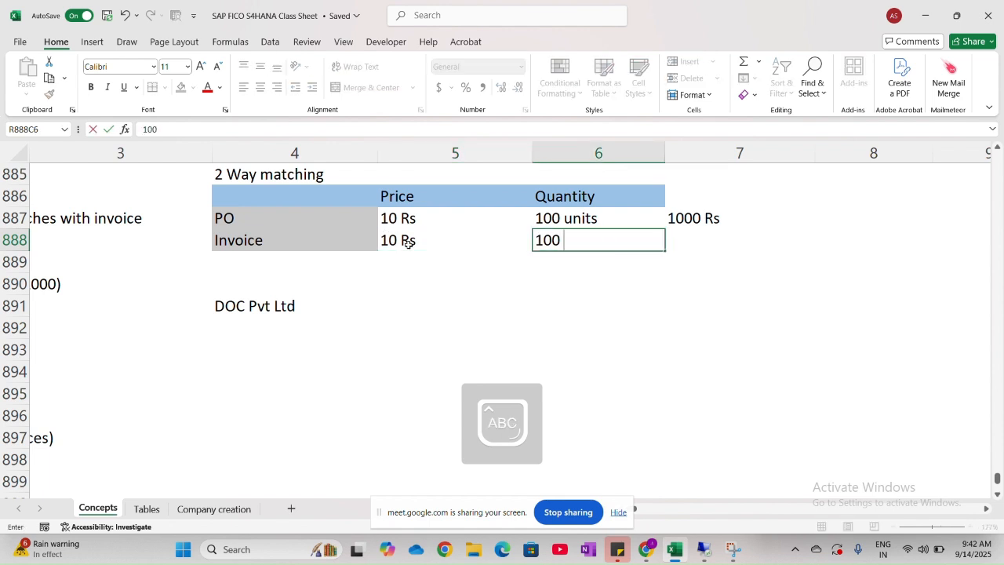
text(U)
key(Caps_Lock)
text(nits)
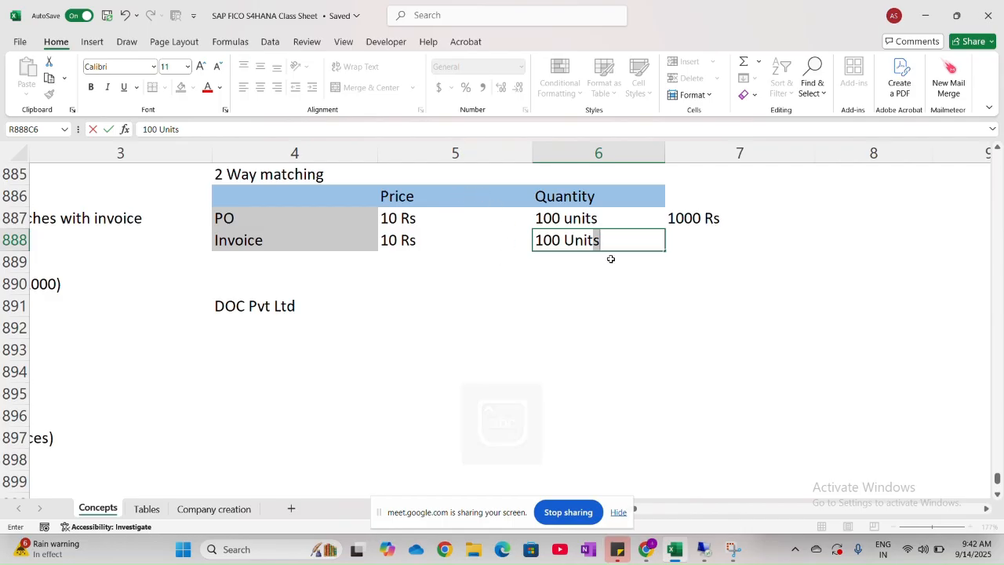
key(Return)
- Enter the invoice total "1000 Rs" in row 888, column 7, beside the invoice quantity
click(687, 247)
text(10)
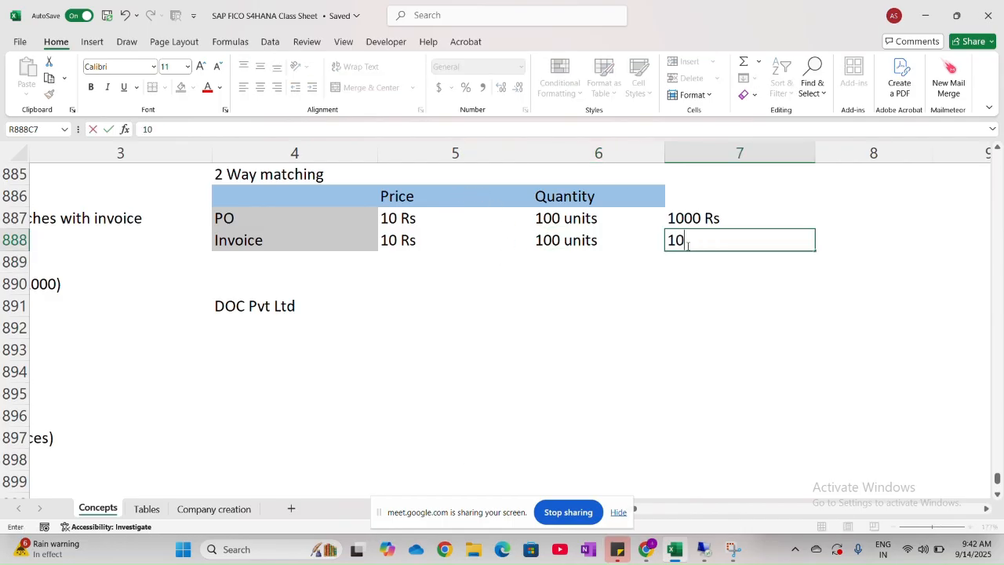
text(00 Rs)
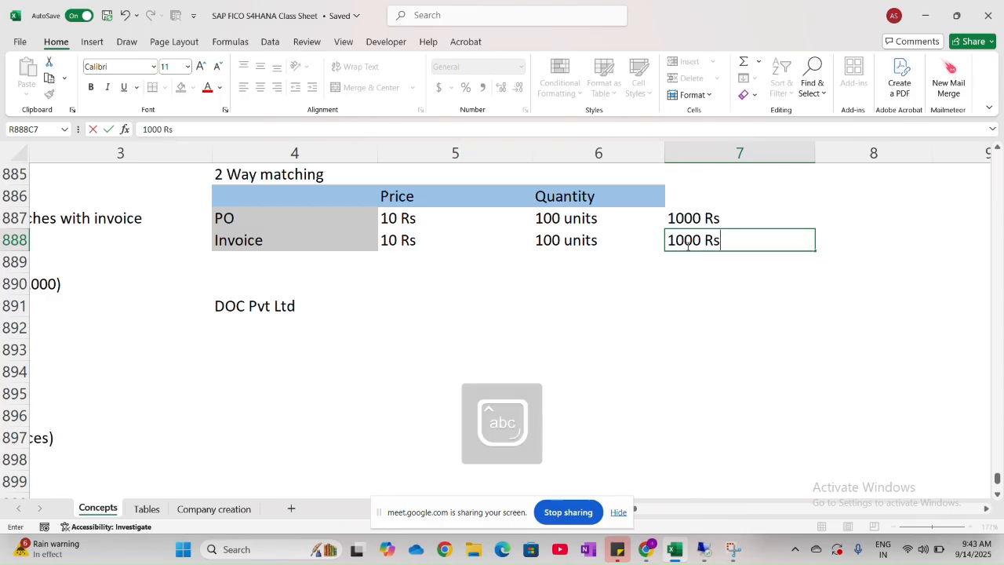
click(581, 282)
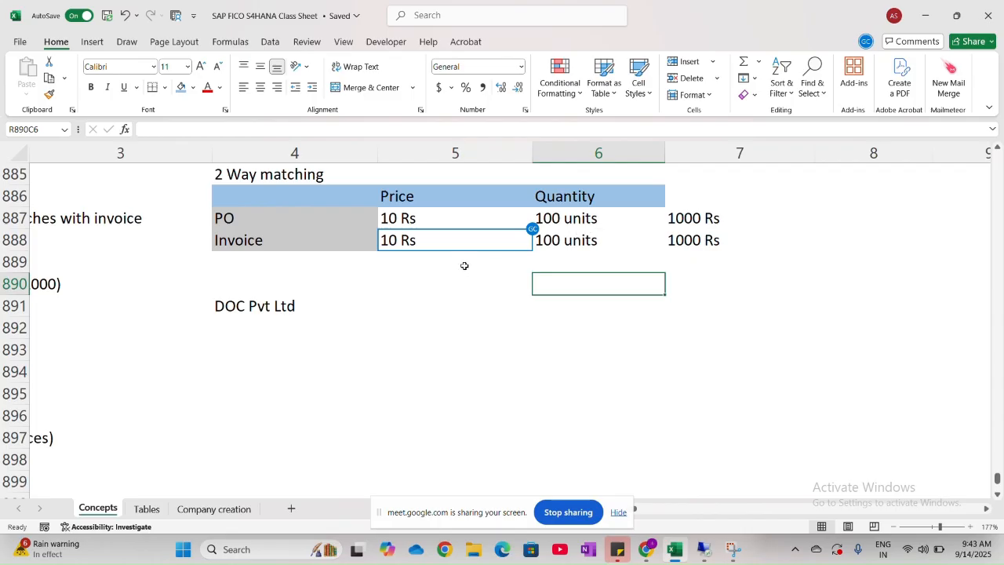
double_click(394, 240)
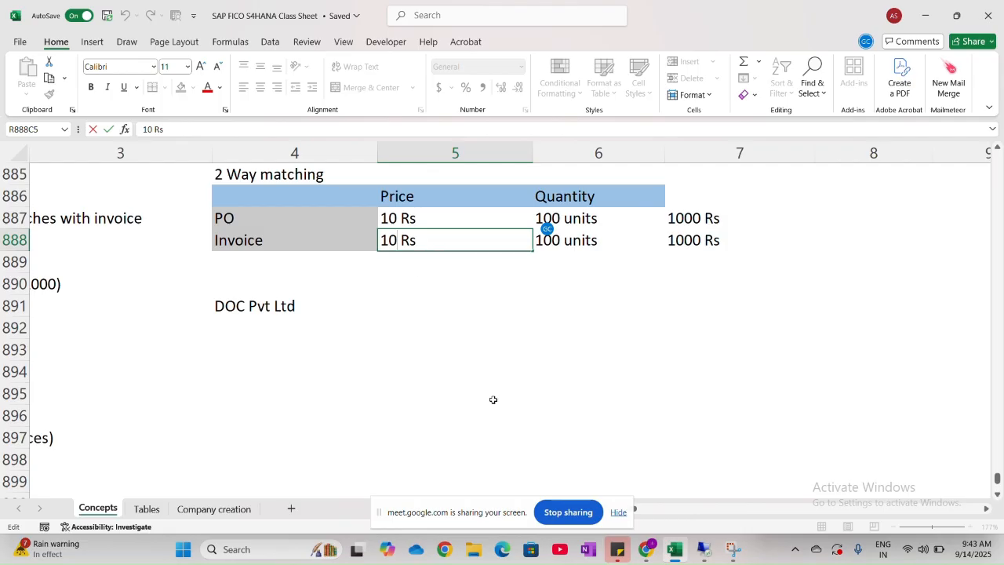
key(BackSpace)
key(BackSpace)
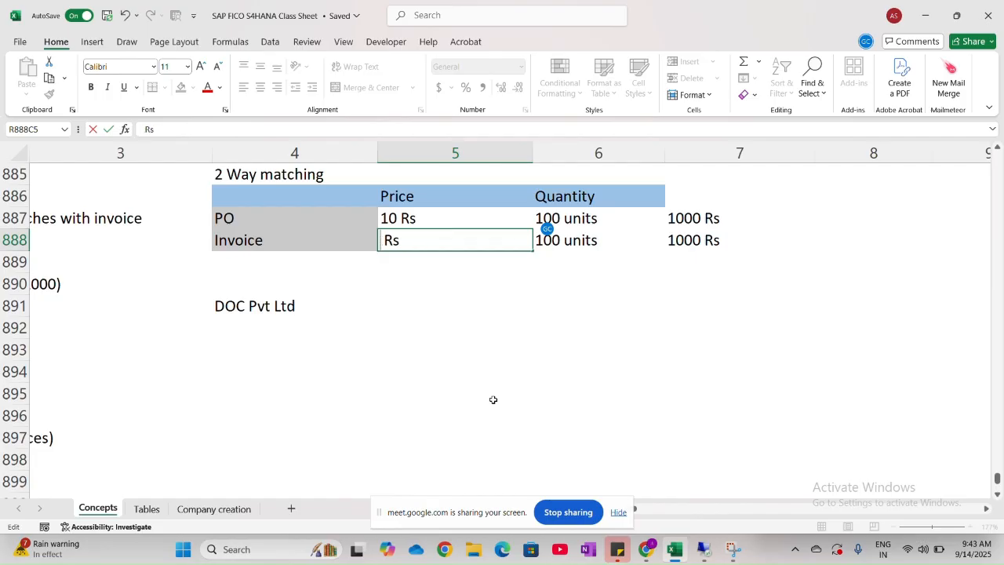
text(20)
key(BackSpace)
key(BackSpace)
text(10)
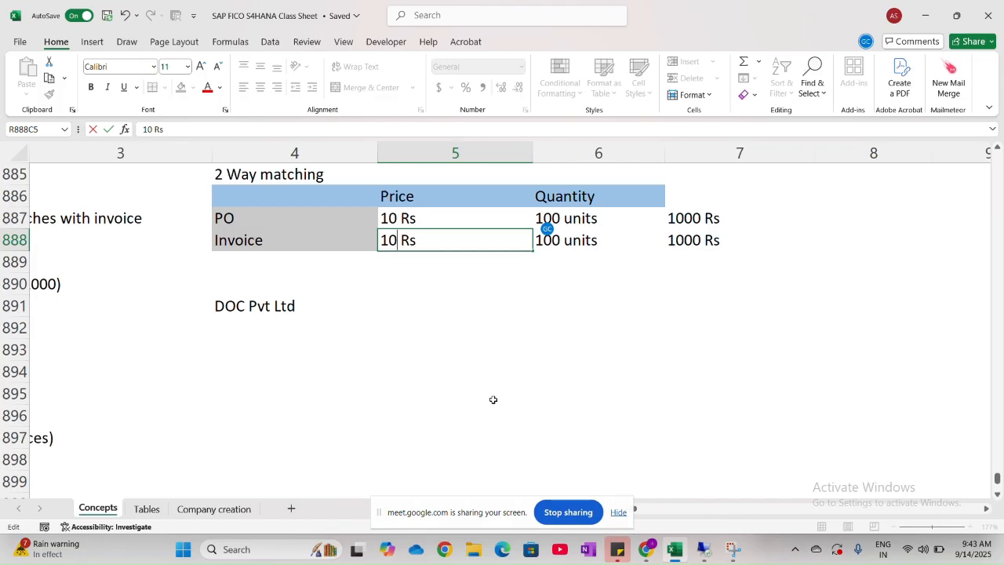
- Change the invoice quantity to "110 units" and the invoice total to "1100 Rs" in the 2 Way matching example
double_click(550, 241)
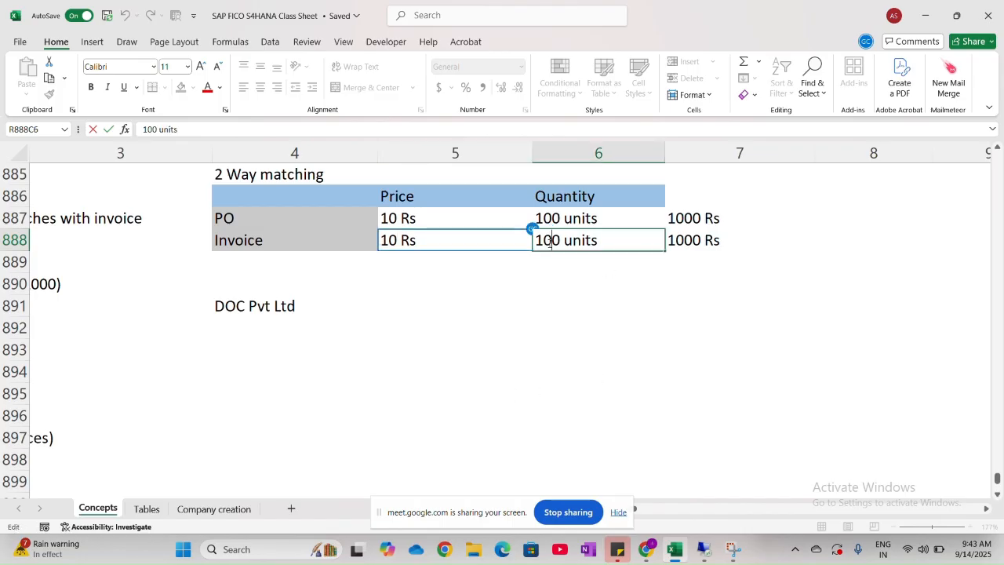
key(BackSpace)
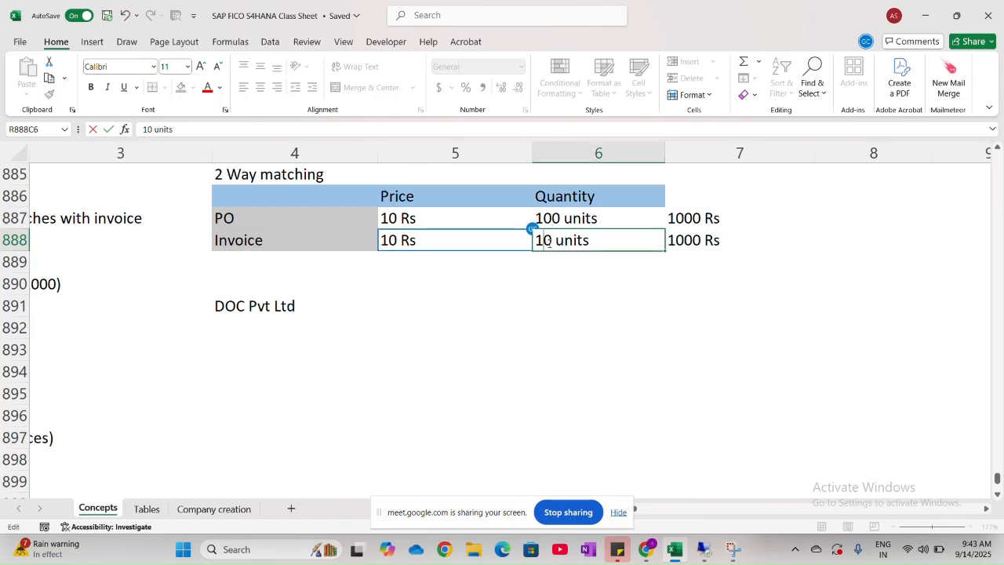
text(1)
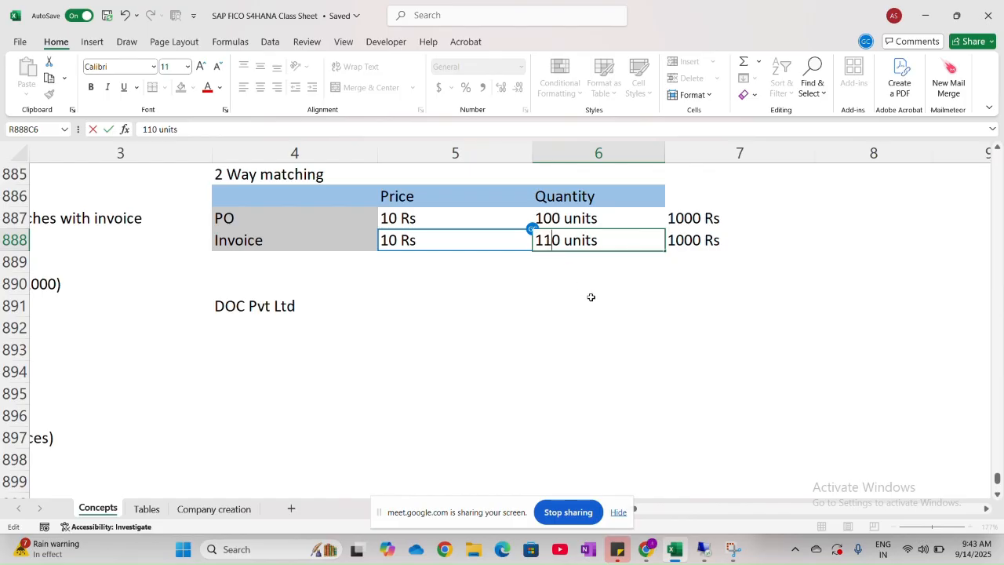
double_click(684, 240)
key(BackSpace)
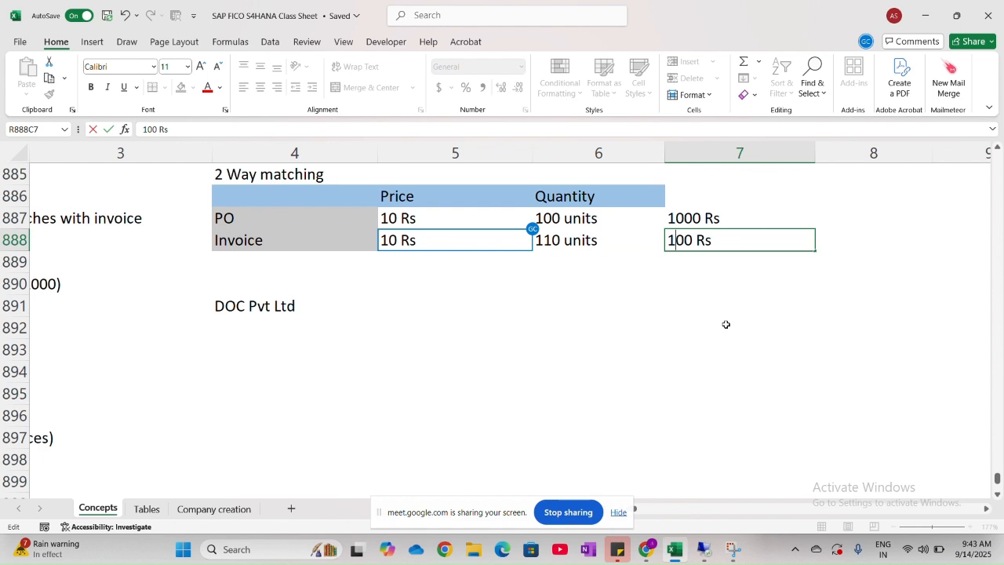
text(1)
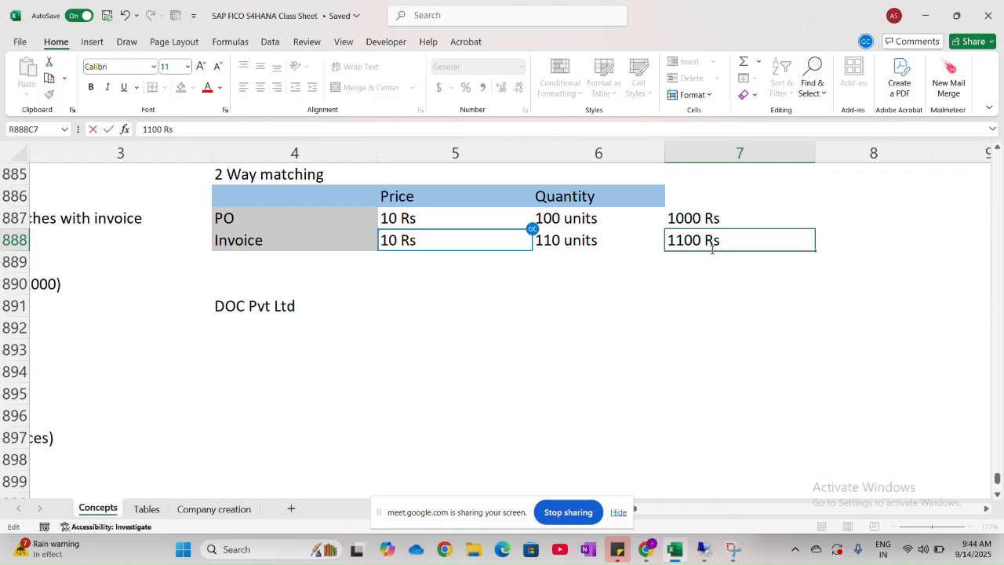
click(338, 212)
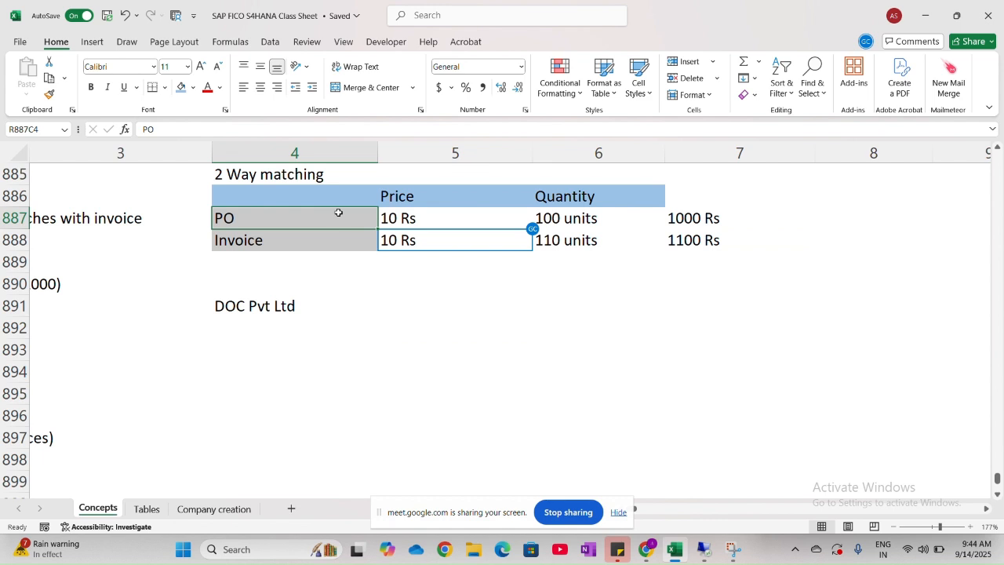
click(317, 248)
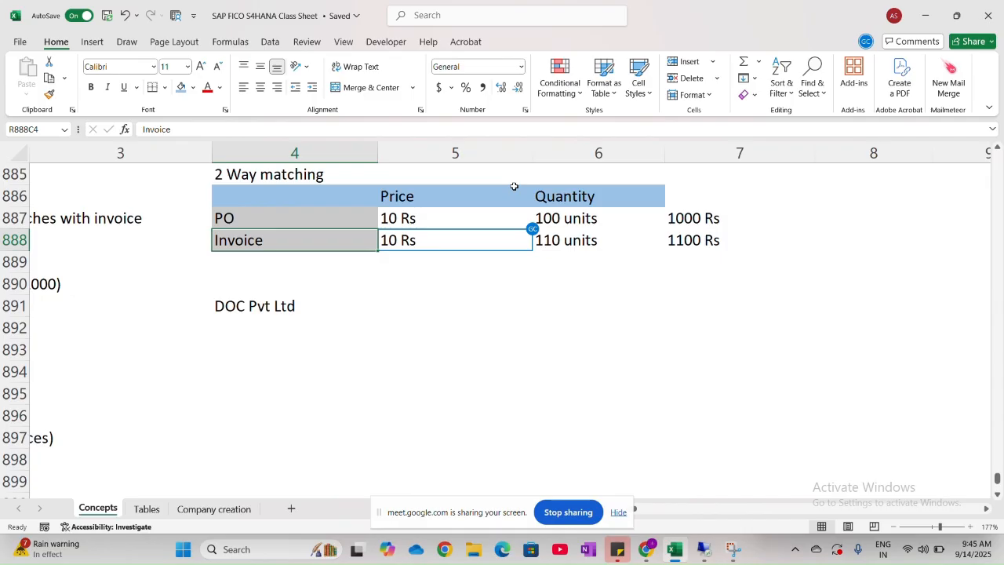
- Delete the example company "DOC Pvt Ltd" from row 891, column 4
click(273, 310)
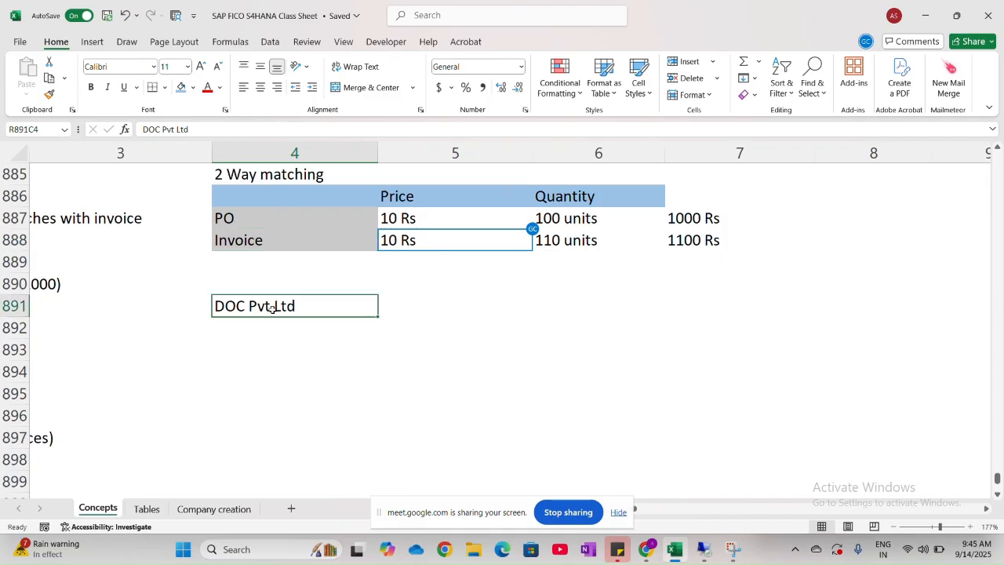
key(Delete)
click(306, 290)
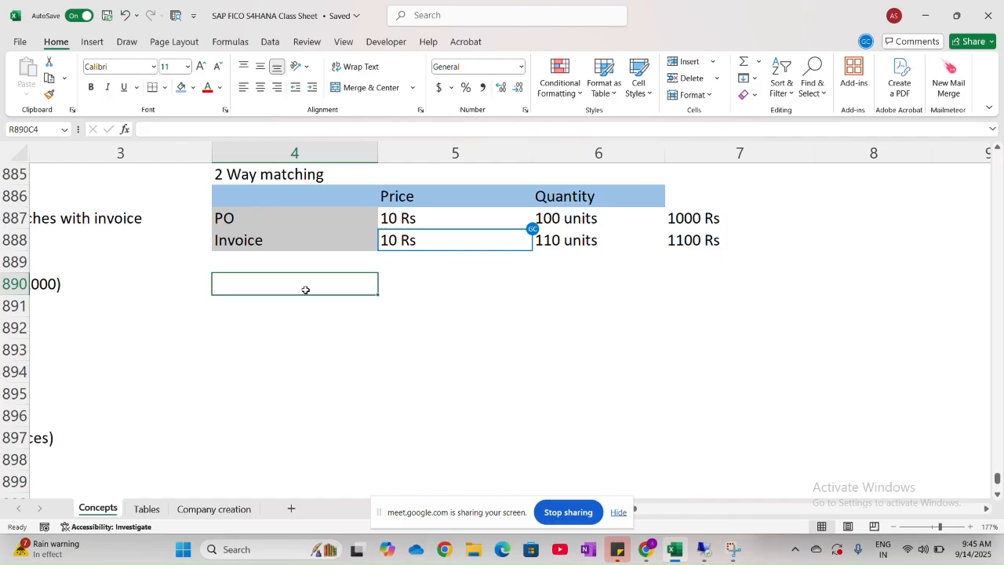
- Copy the 2 Way matching table, without its totals, to row 901, column 4, beside the notes on matching with PO and Goods receipt
drag(275, 196, 587, 240)
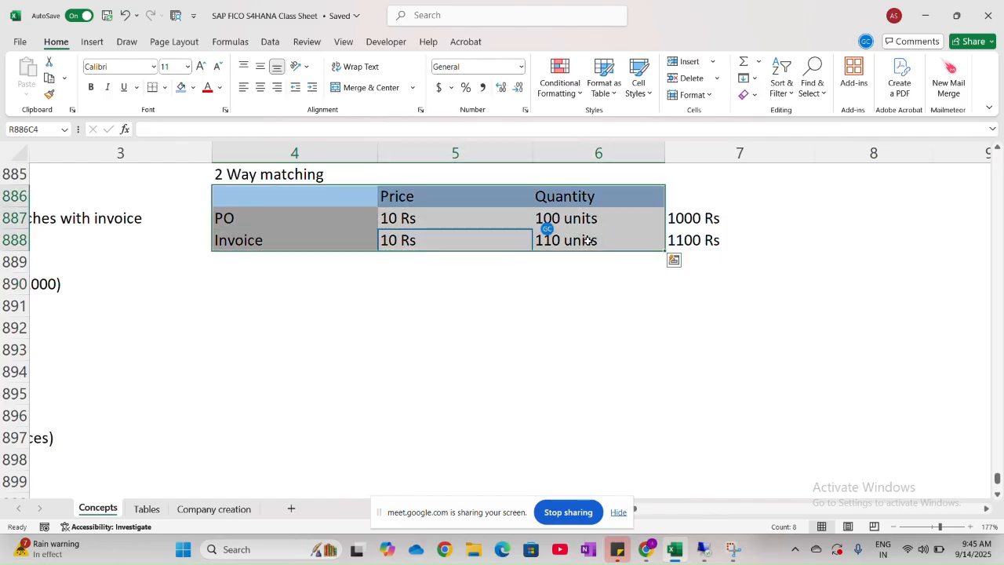
key(ctrl+c)
scroll(369, 353, down, 3)
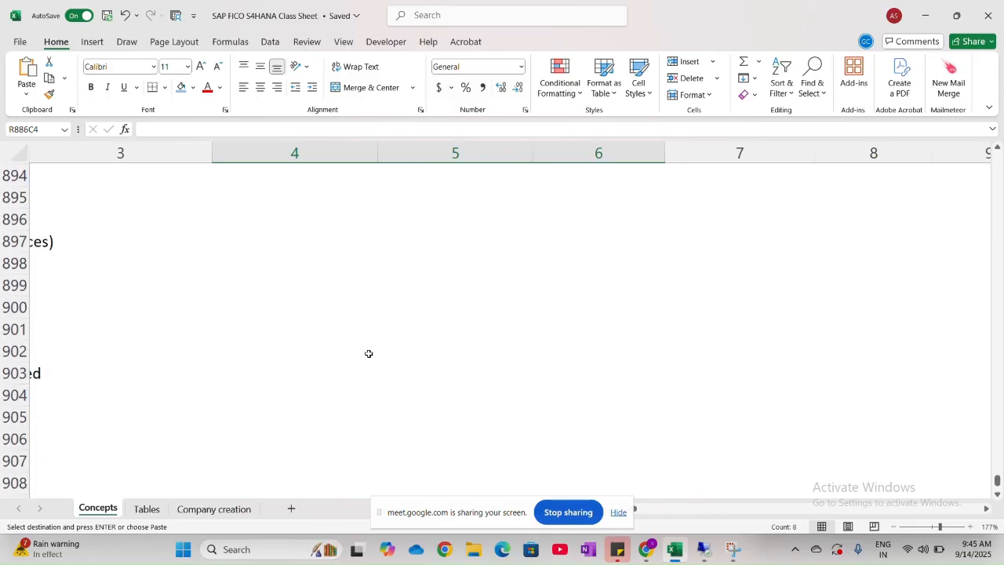
scroll(369, 354, down, 2)
scroll(369, 354, left, 4)
scroll(369, 354, up, 1)
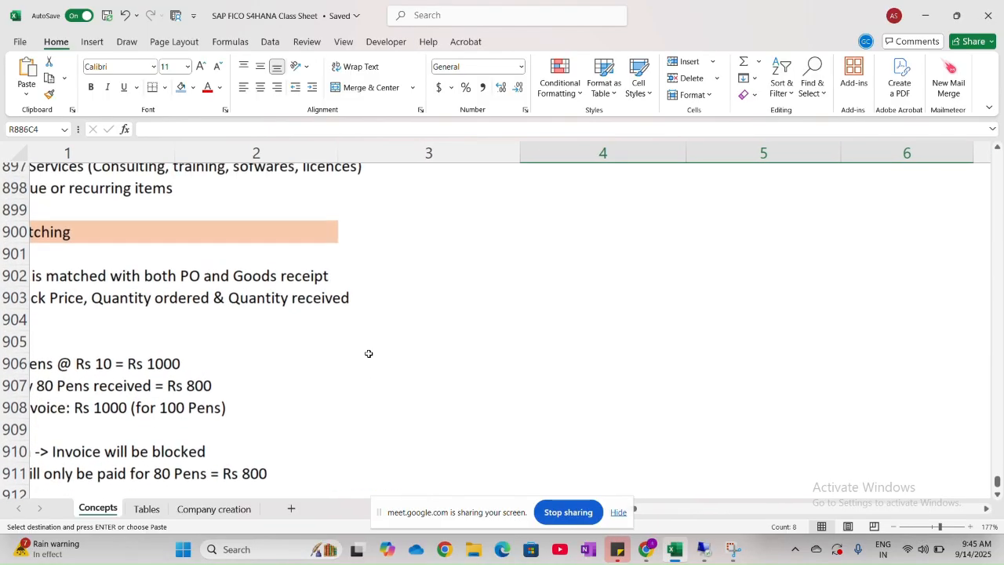
scroll(369, 353, left, 2)
scroll(368, 353, right, 3)
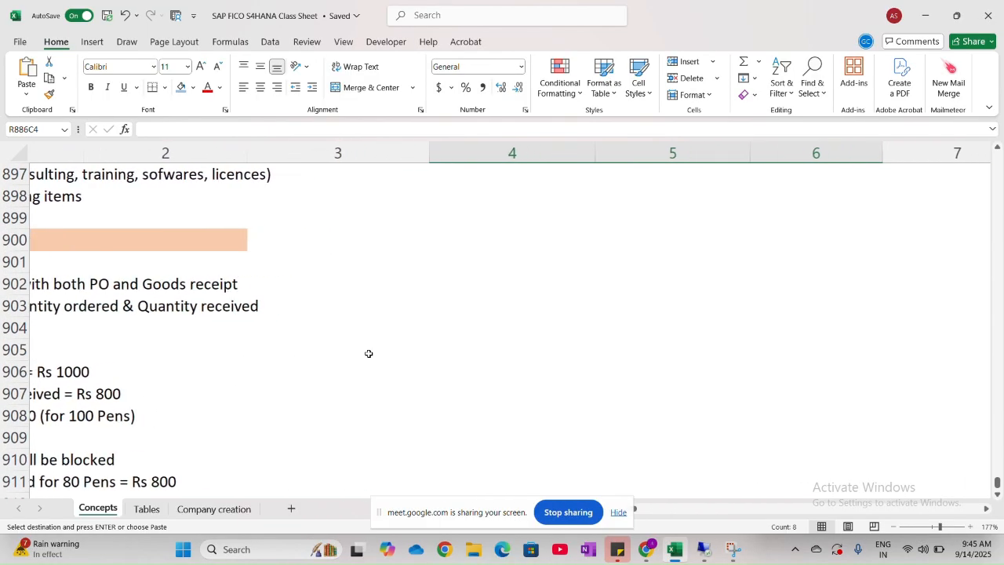
click(409, 242)
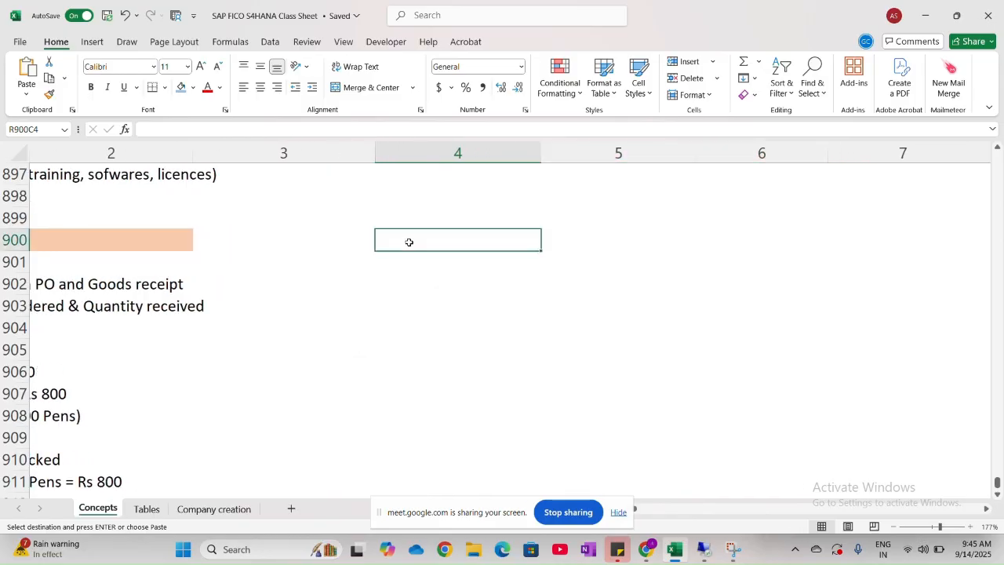
click(405, 258)
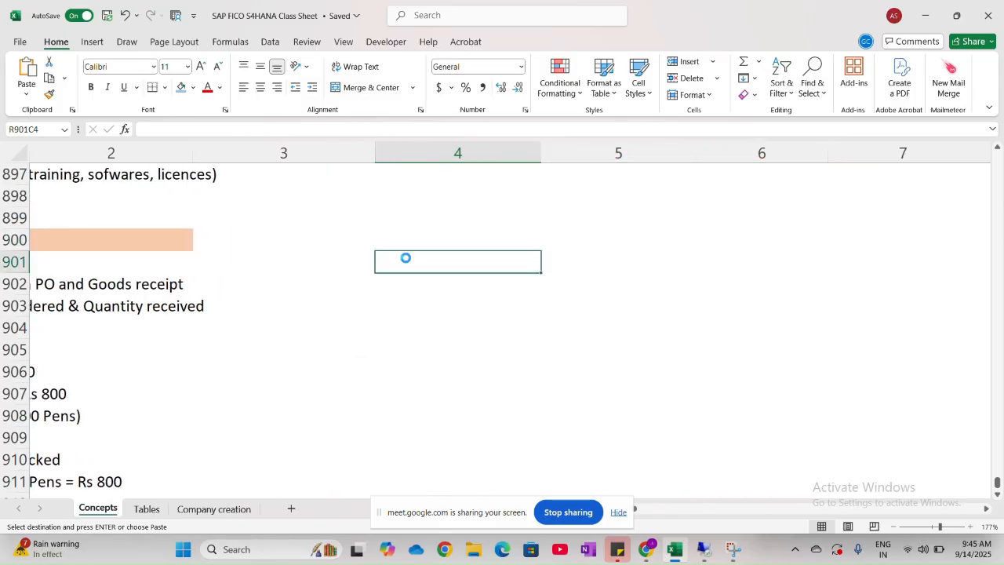
key(ctrl+v)
click(572, 284)
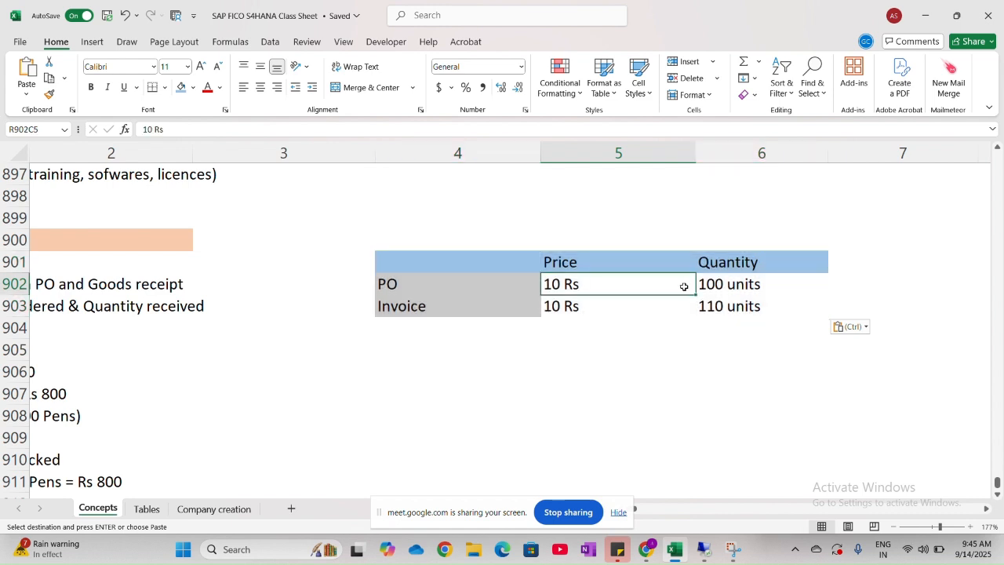
- Enter the title "3 way Maatching" in row 900, column 4, above the copied table
click(500, 236)
key(Caps_Lock)
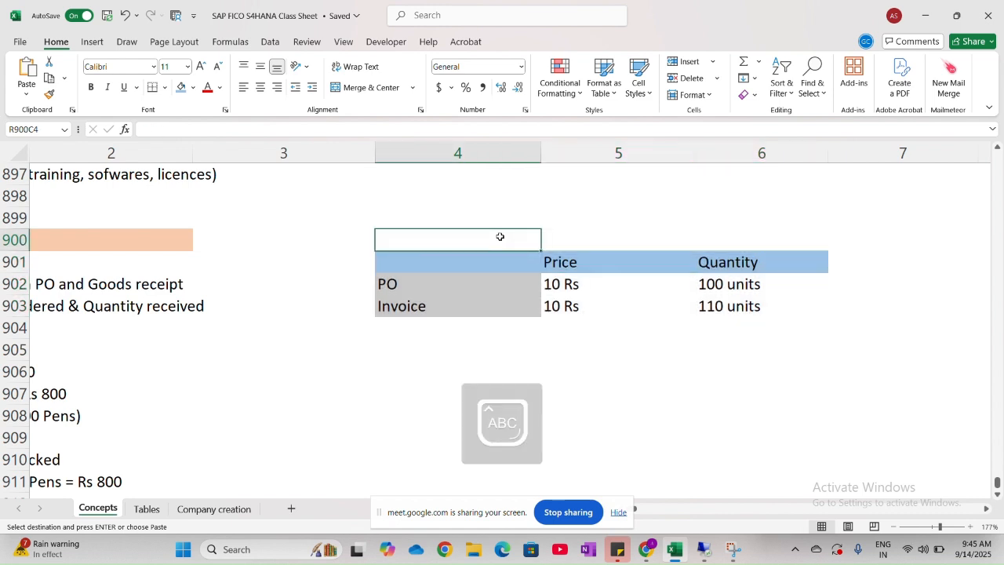
text(3 way M)
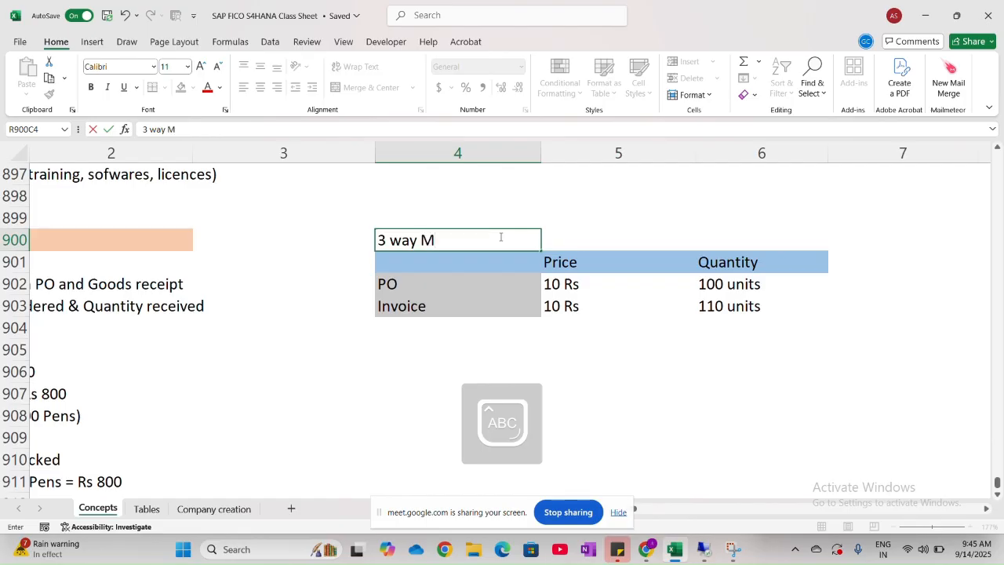
key(Caps_Lock)
text(aatch)
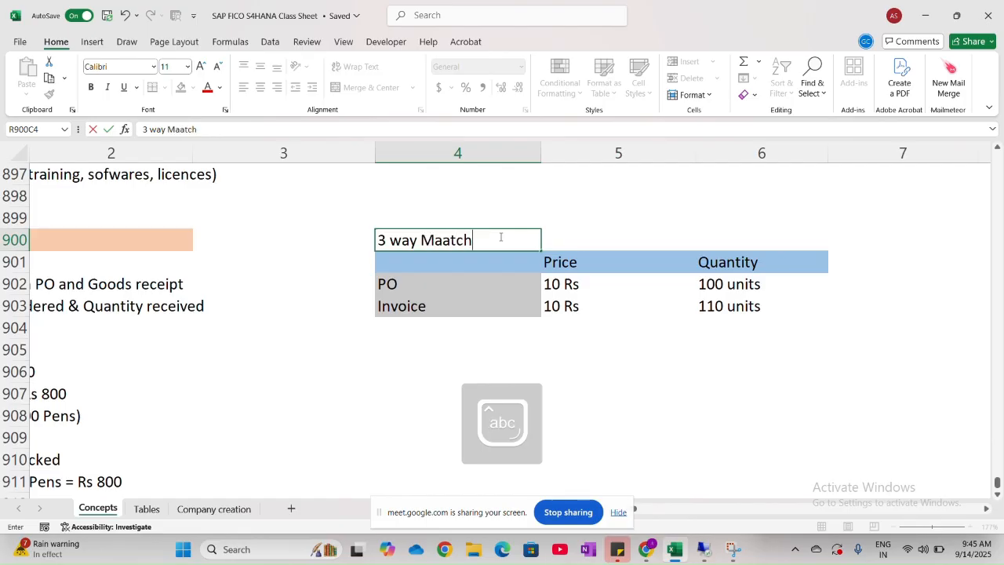
text(ing)
click(668, 376)
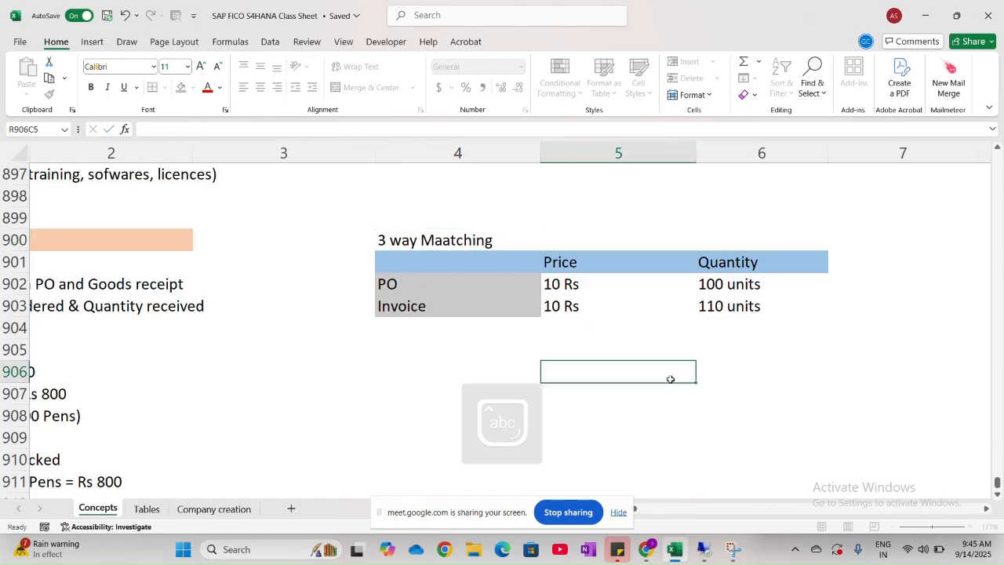
- Change the invoice quantity to "100 units" in the 3 way matching table, following the pens example in the notes
scroll(667, 378, right, 3)
scroll(472, 385, right, 3)
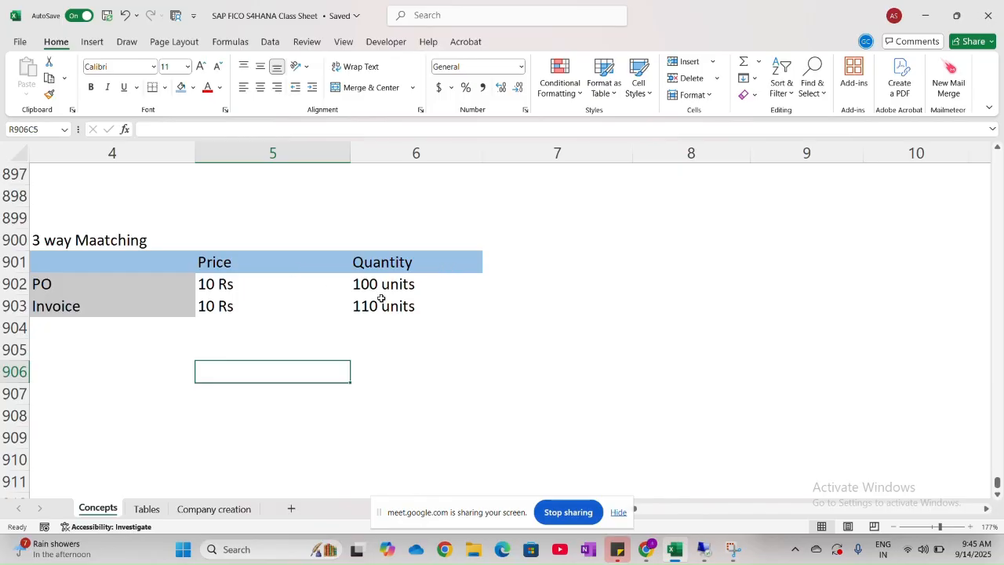
scroll(240, 306, left, 5)
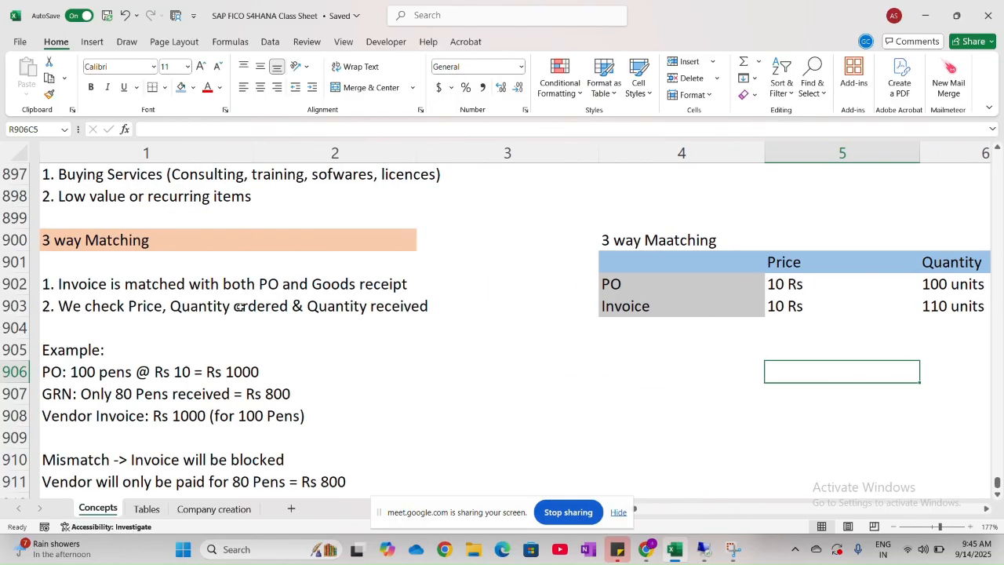
click(78, 381)
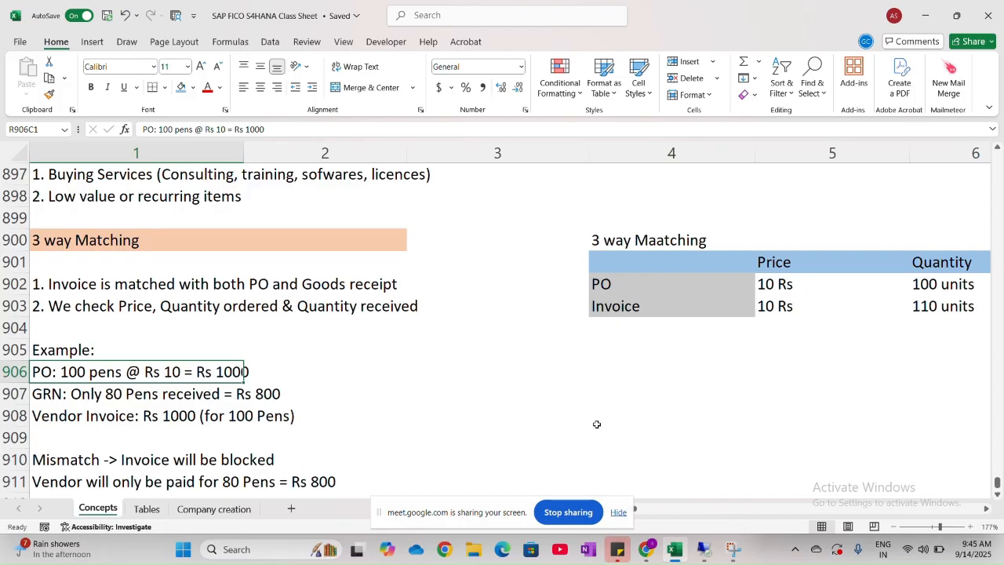
scroll(760, 325, right, 2)
scroll(760, 326, right, 4)
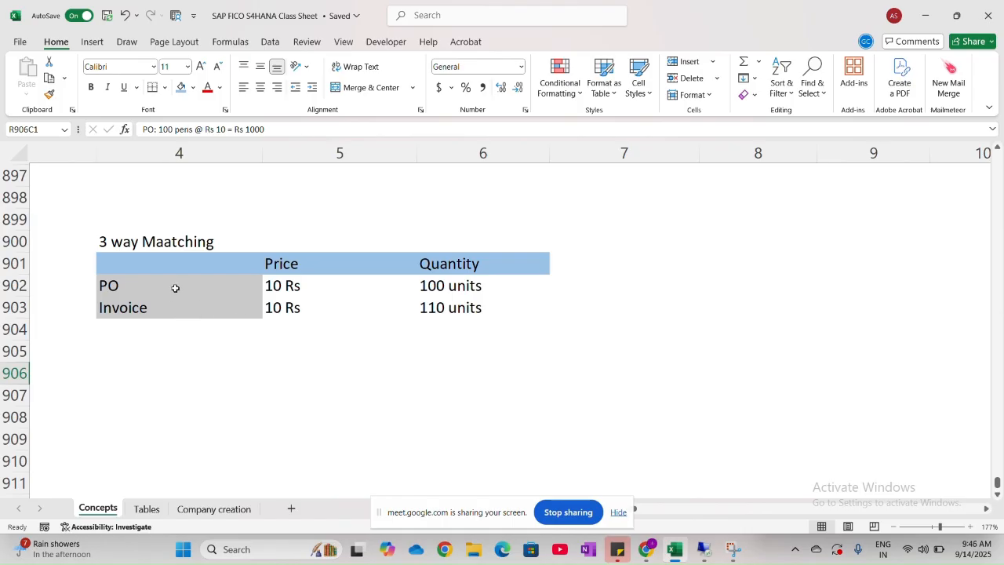
double_click(436, 308)
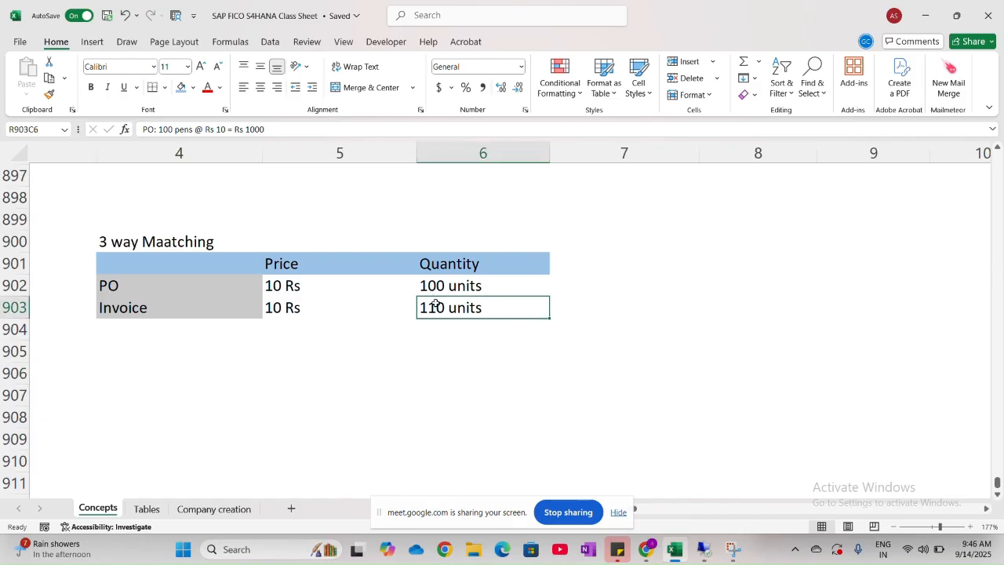
double_click(372, 306)
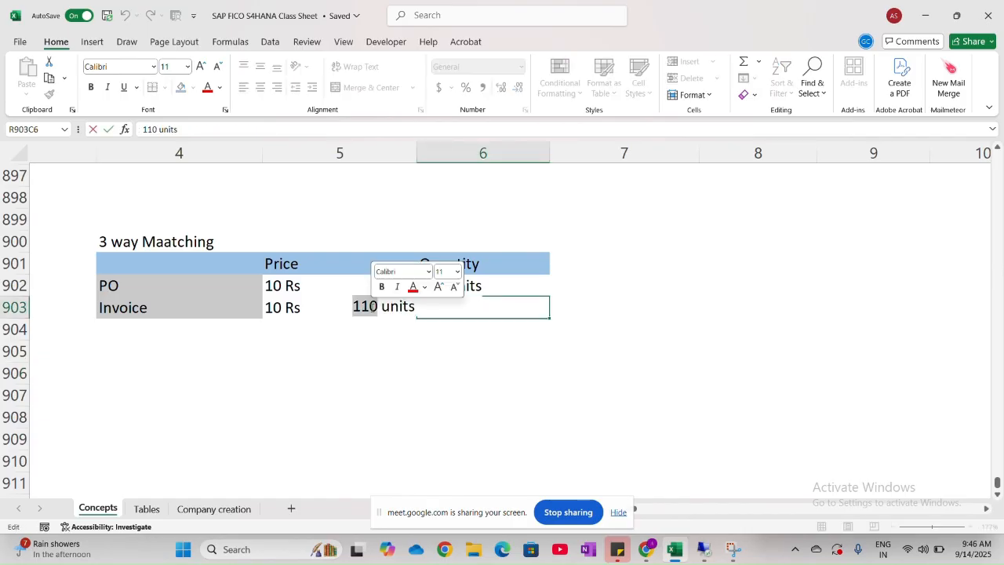
text(100)
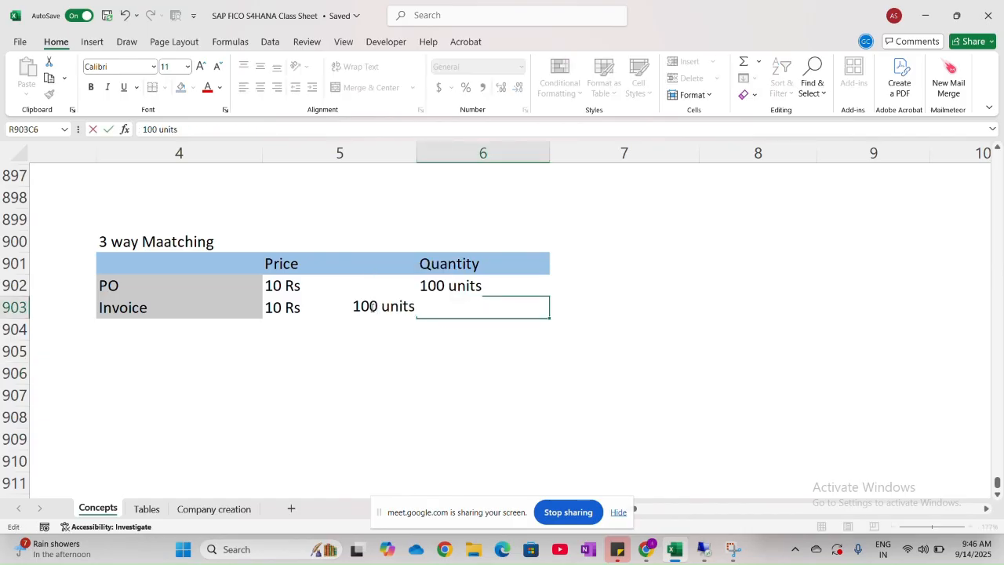
click(416, 370)
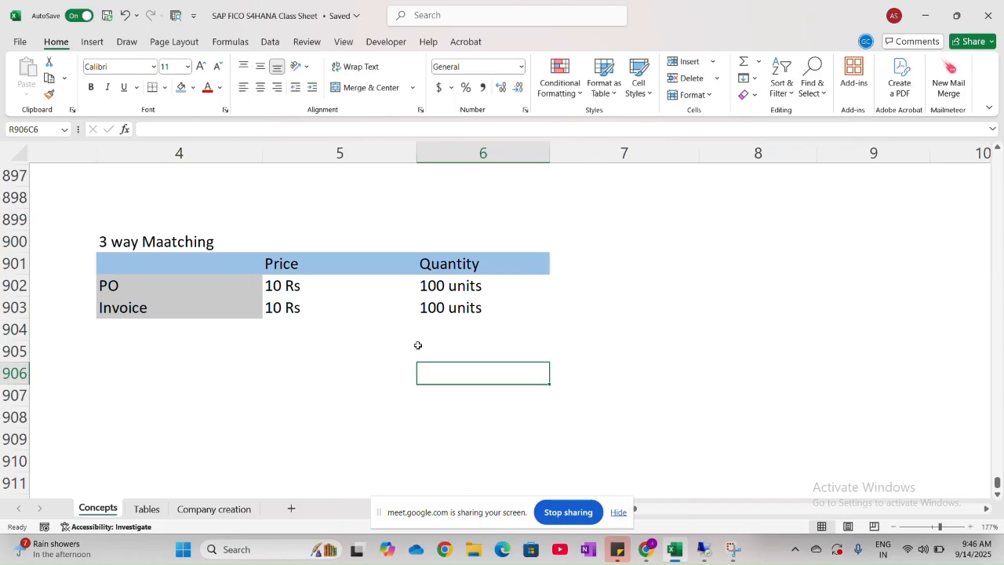
- Extend the quantity header in row 901, column 6, to "Quantity Ordered"
double_click(500, 265)
double_click(437, 262)
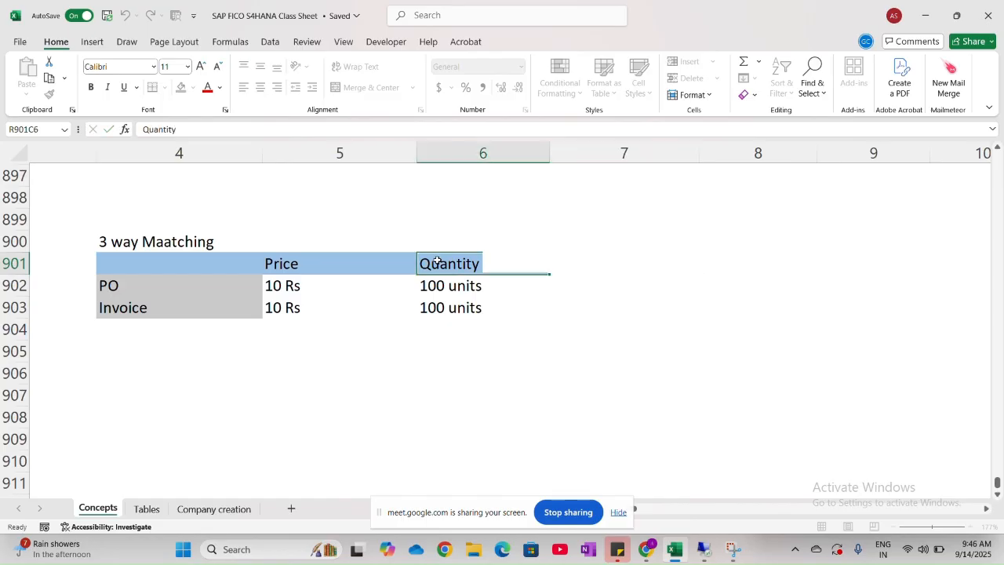
text(O)
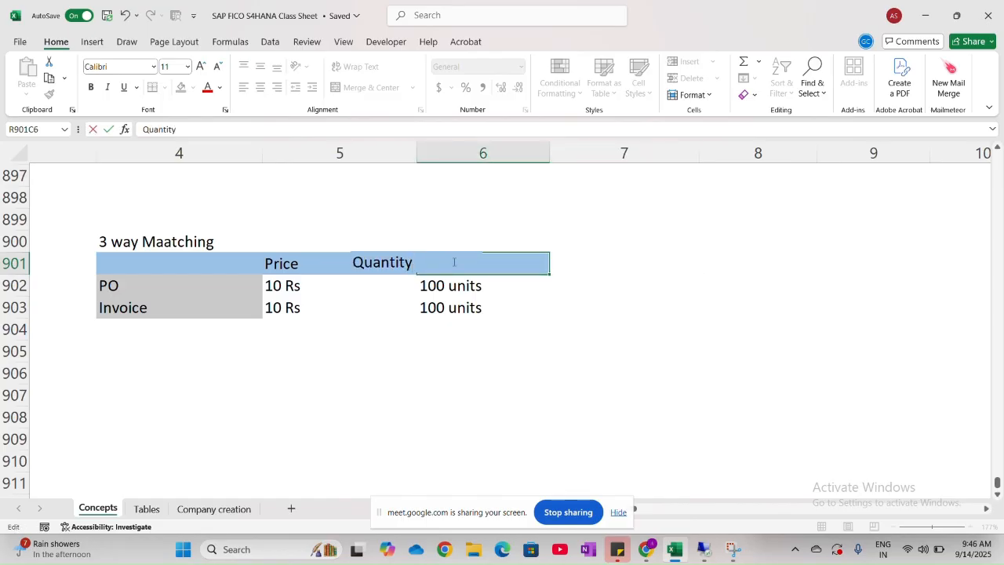
text(rdered)
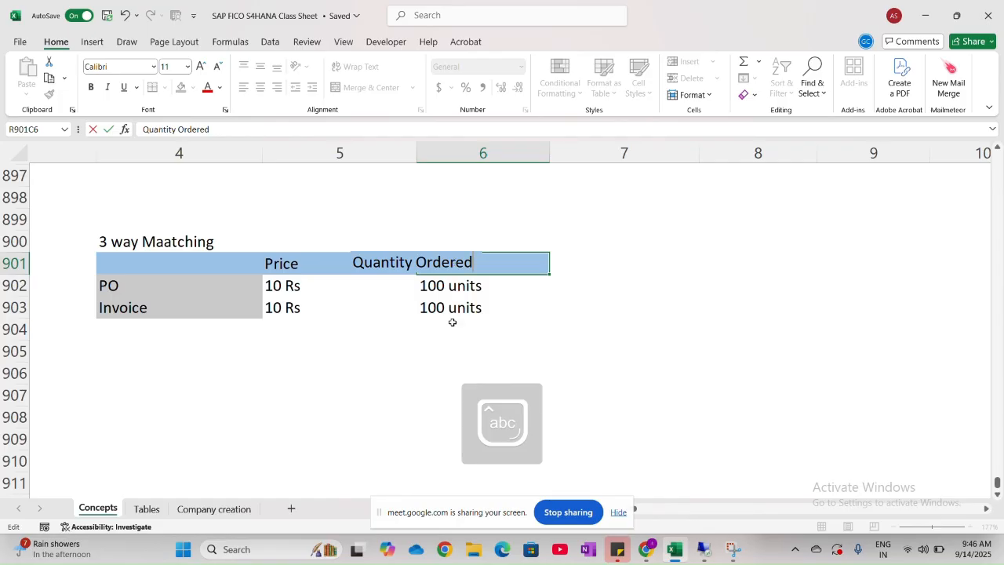
key(Tab)
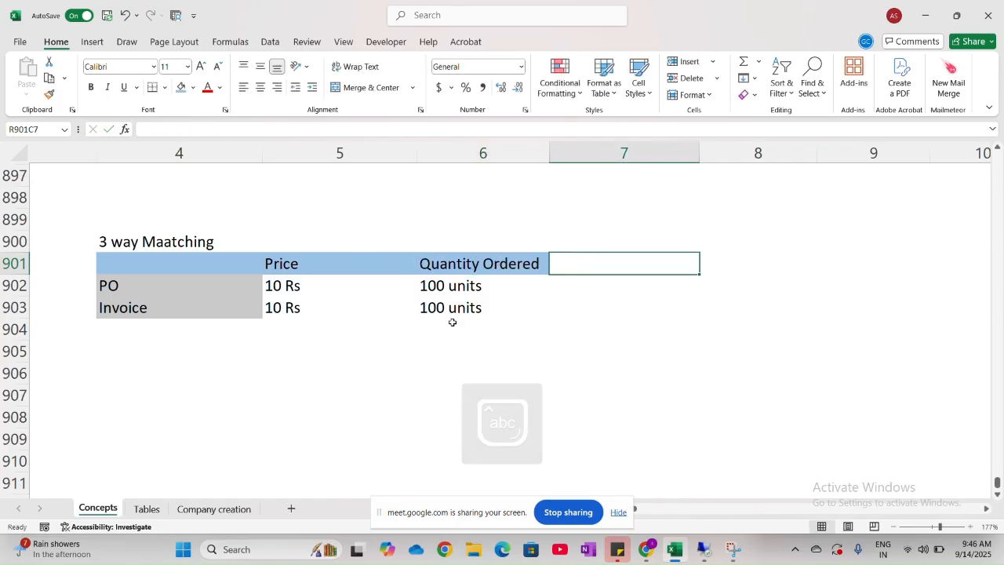
- Add a "GRN" row below Invoice in row 904, with the price "10 Rs"
scroll(555, 337, right, 2)
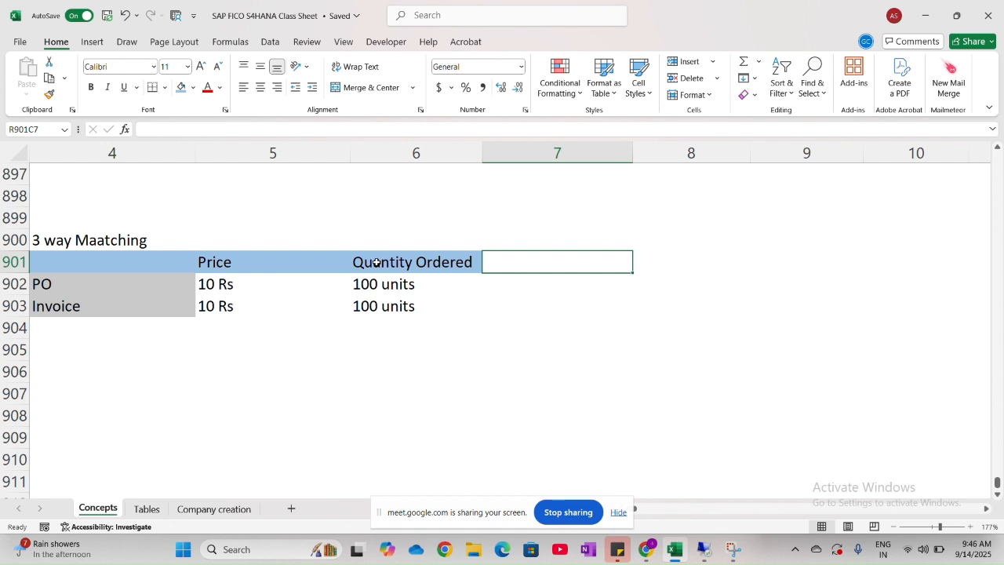
click(115, 335)
key(Caps_Lock)
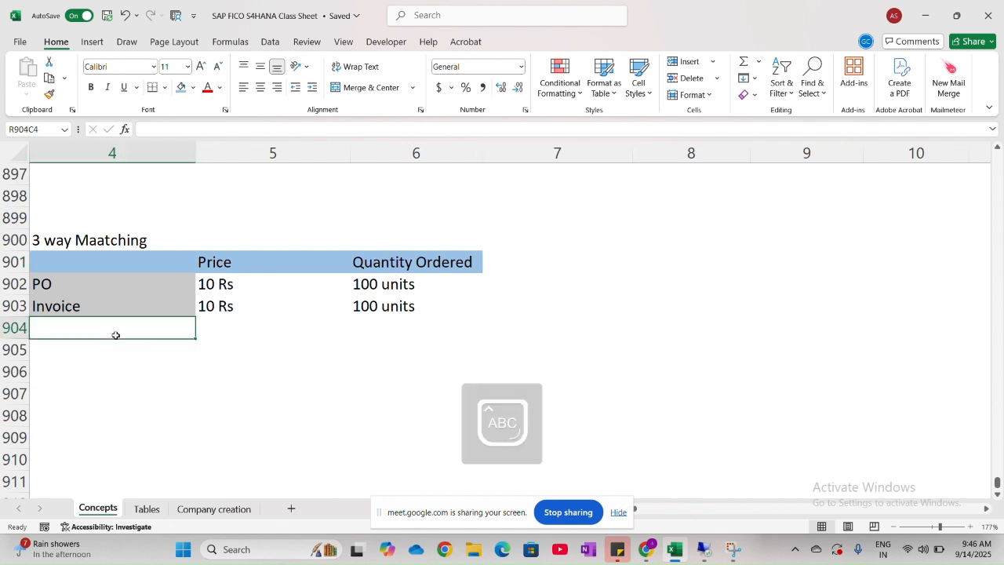
text(GRN)
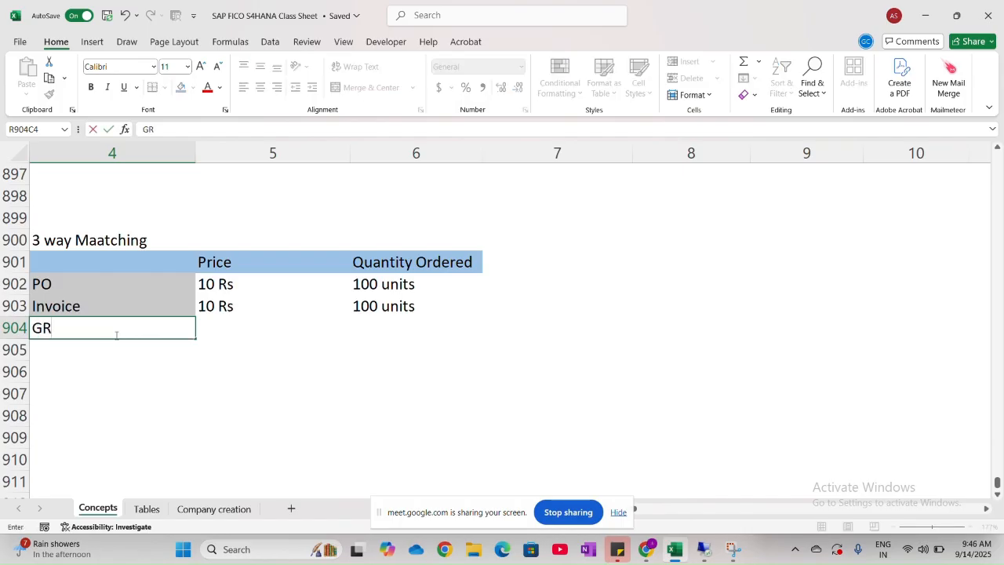
click(212, 323)
key(Caps_Lock)
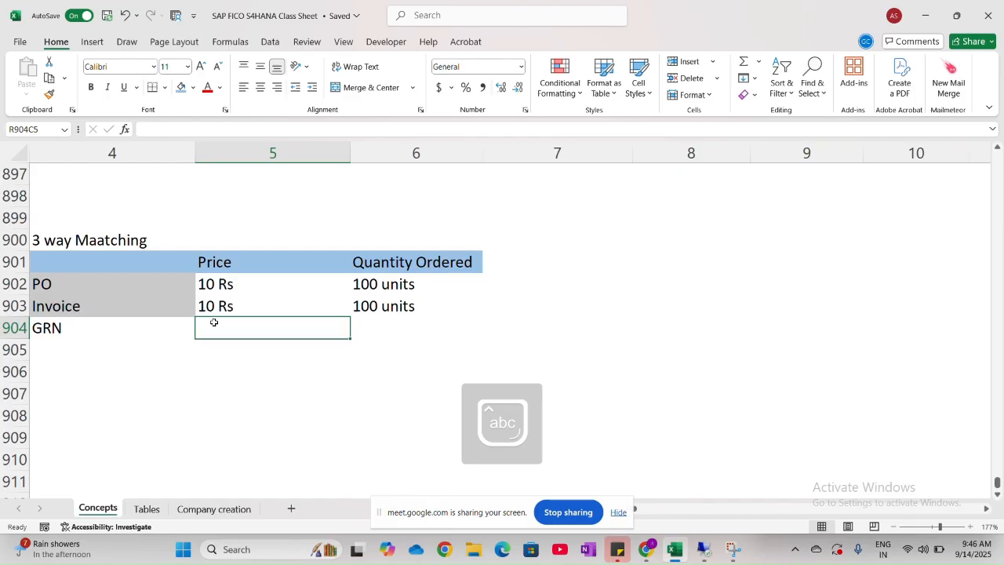
text(10)
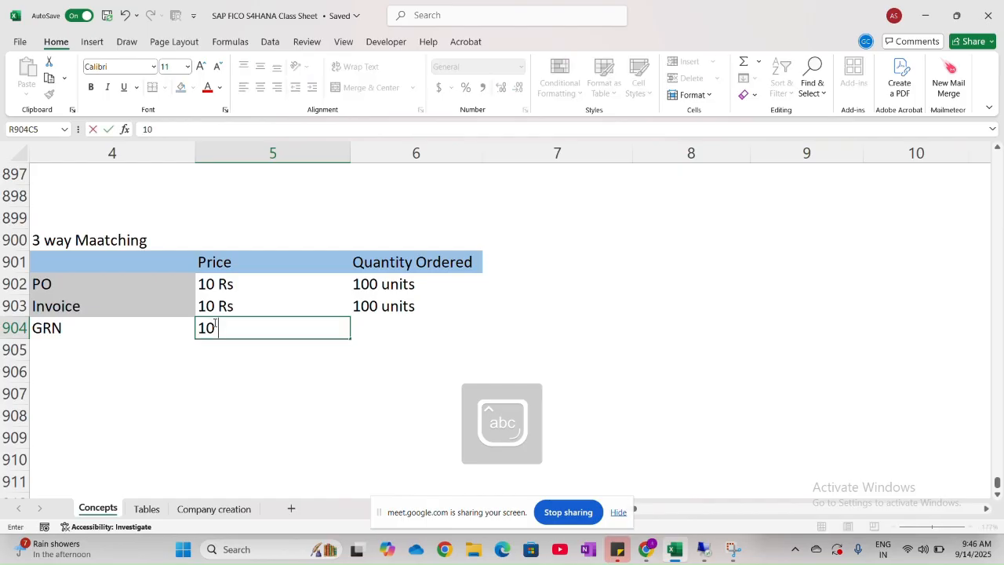
text( Rs)
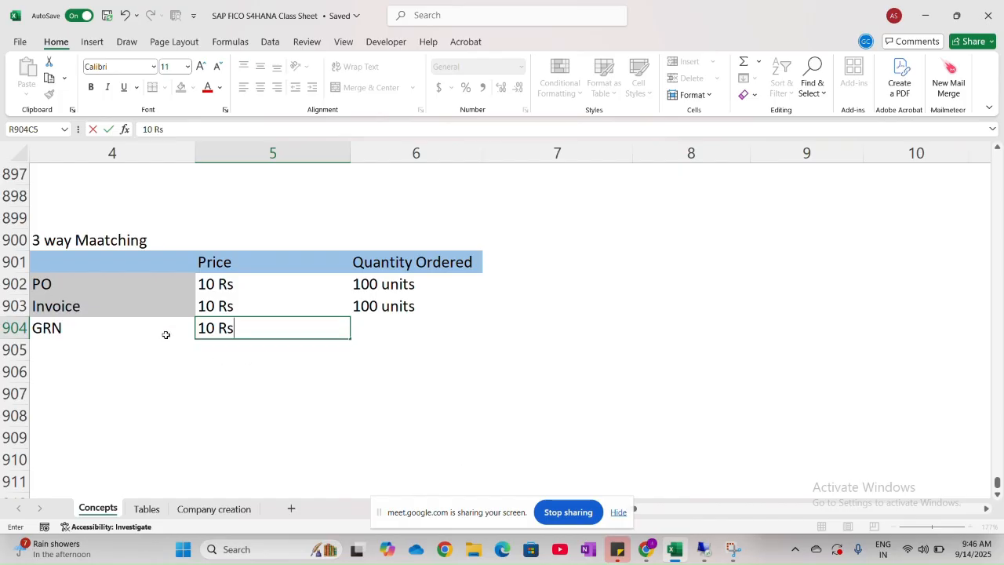
- Remove the word "Ordered" from the table header in row 901, column 6
double_click(413, 264)
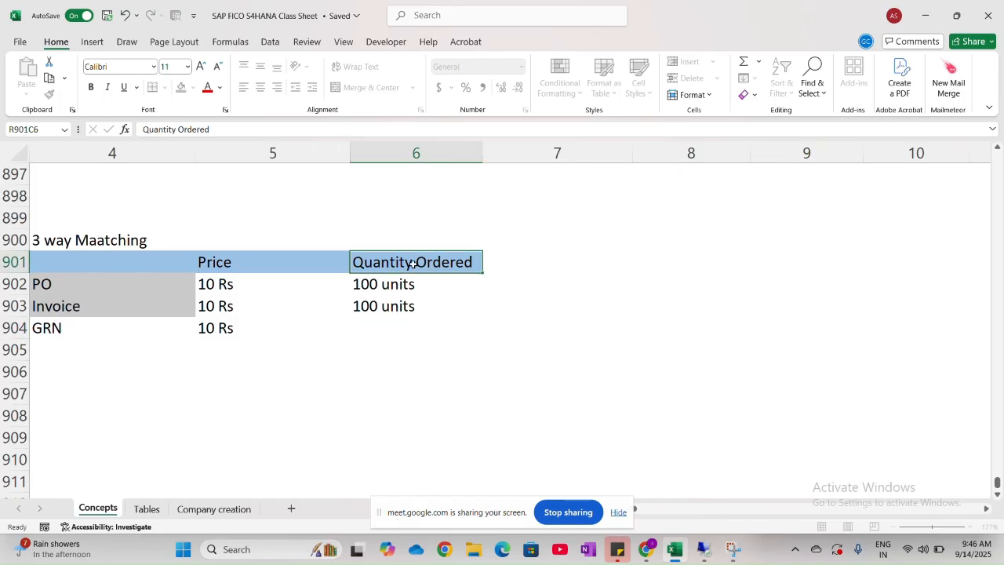
drag(413, 265, 476, 260)
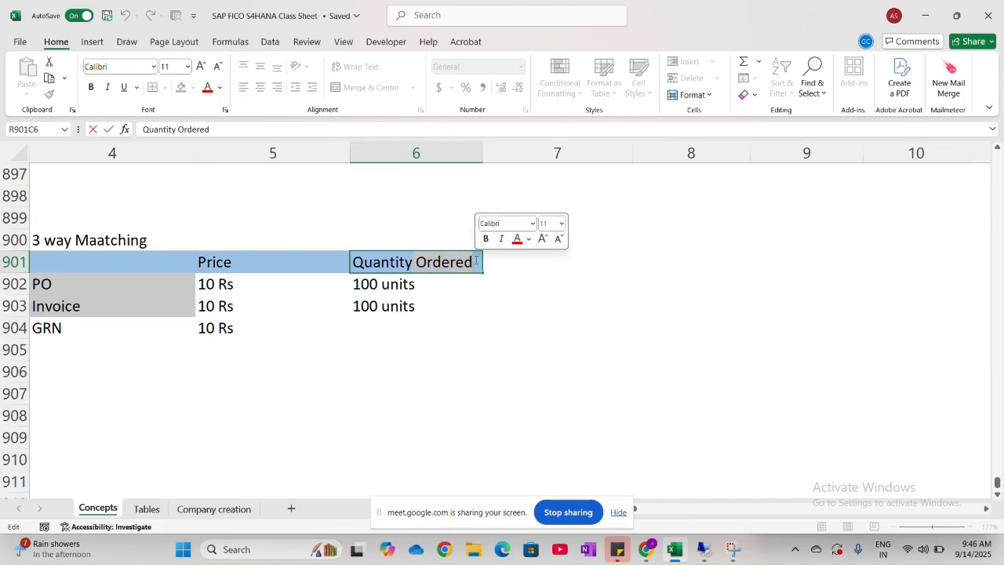
key(BackSpace)
- Enter the GRN quantity "80 units" in row 904, column 6
click(369, 319)
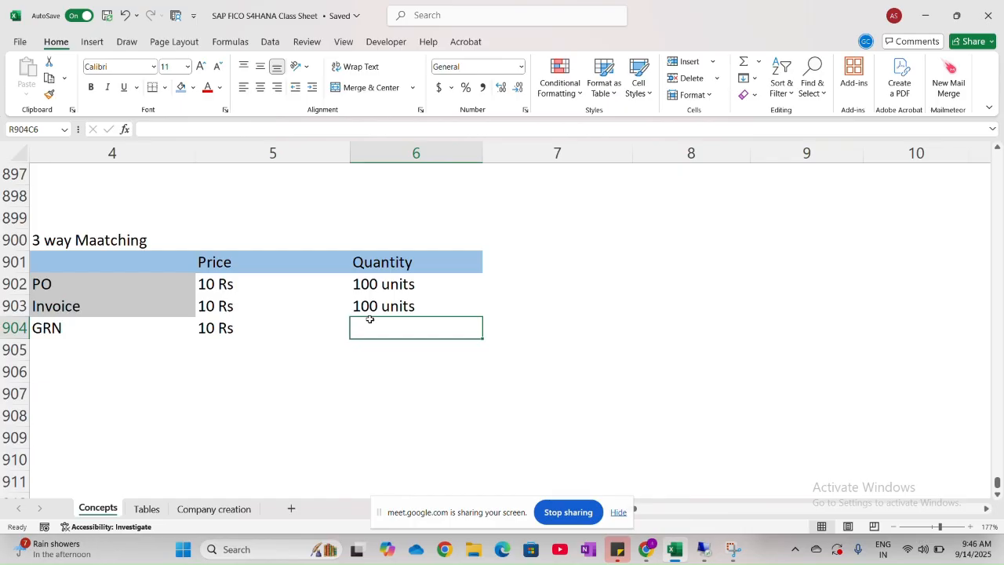
text(80)
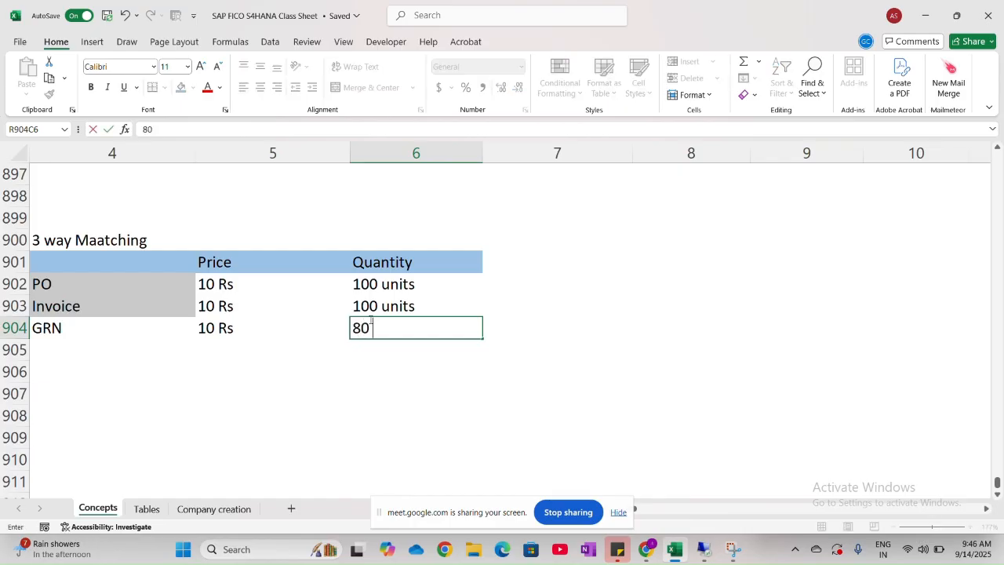
key(Caps_Lock)
key(Caps_Lock)
text(un)
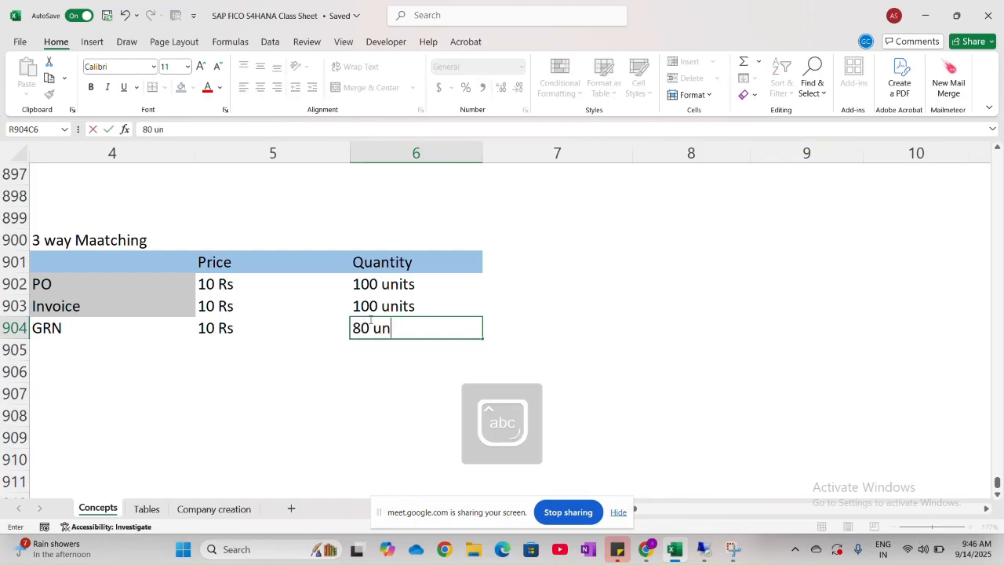
text(its)
click(508, 366)
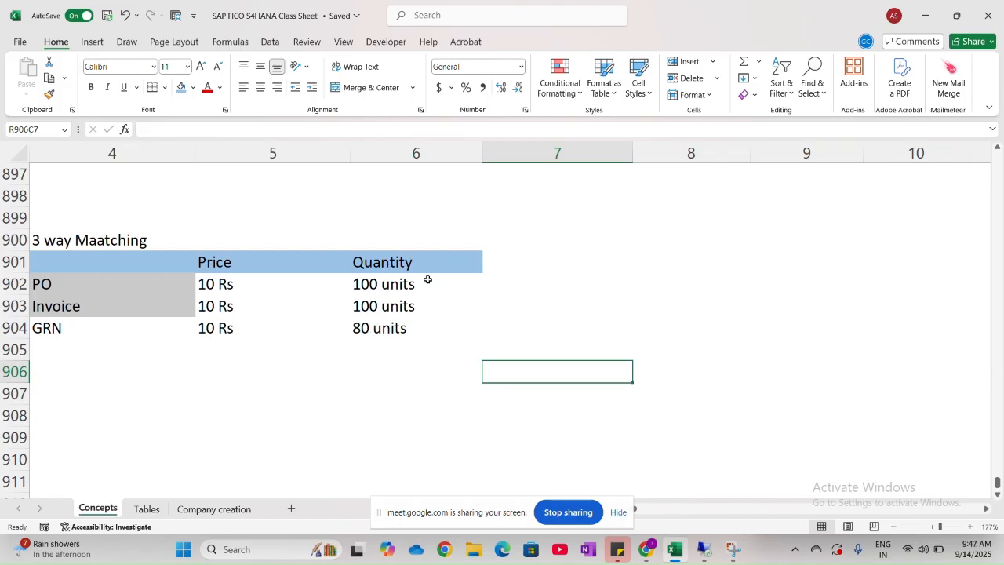
- Enter the invoice total "1000 Rs" in row 903, column 7, and copy it to the PO row above
click(508, 312)
text(100)
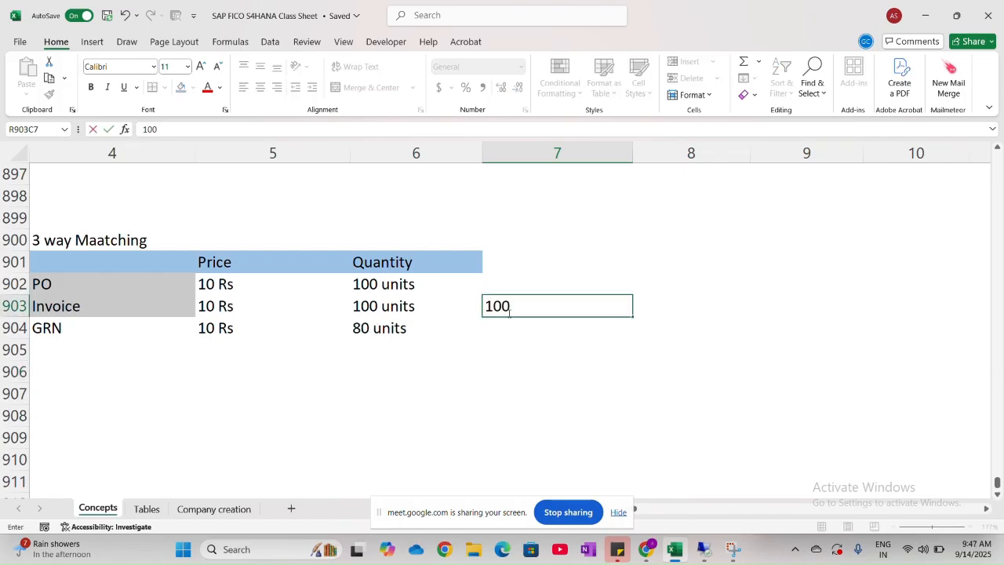
text(0 Rs)
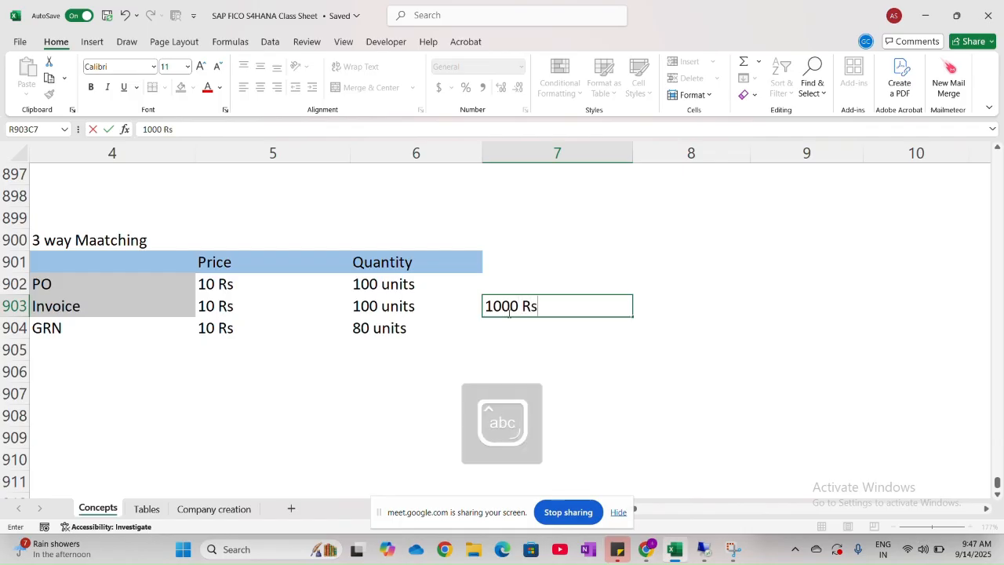
click(541, 367)
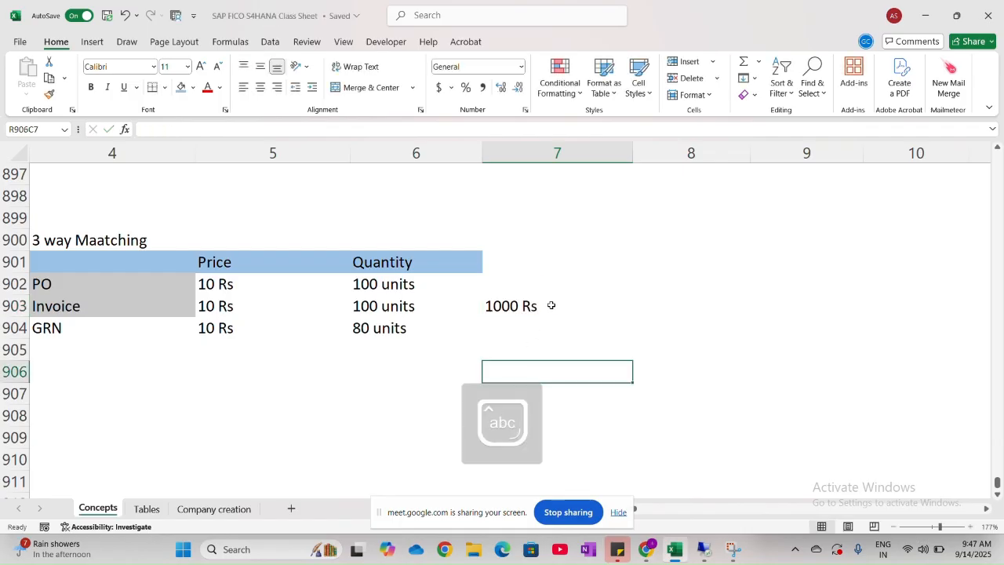
click(550, 305)
key(ctrl+c)
click(546, 276)
key(ctrl+v)
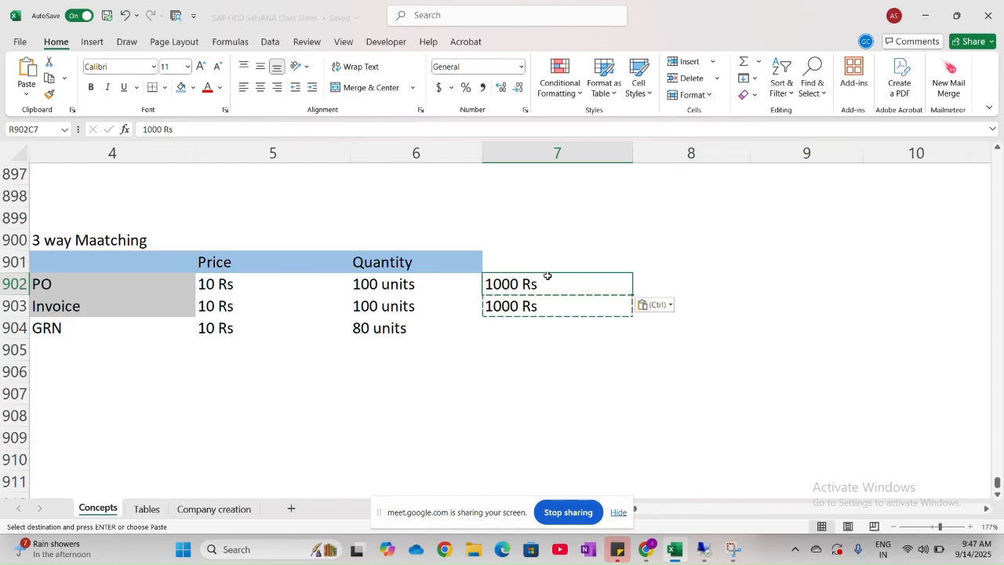
- Enter the GRN total "800 Rs" in row 904, column 7
click(527, 334)
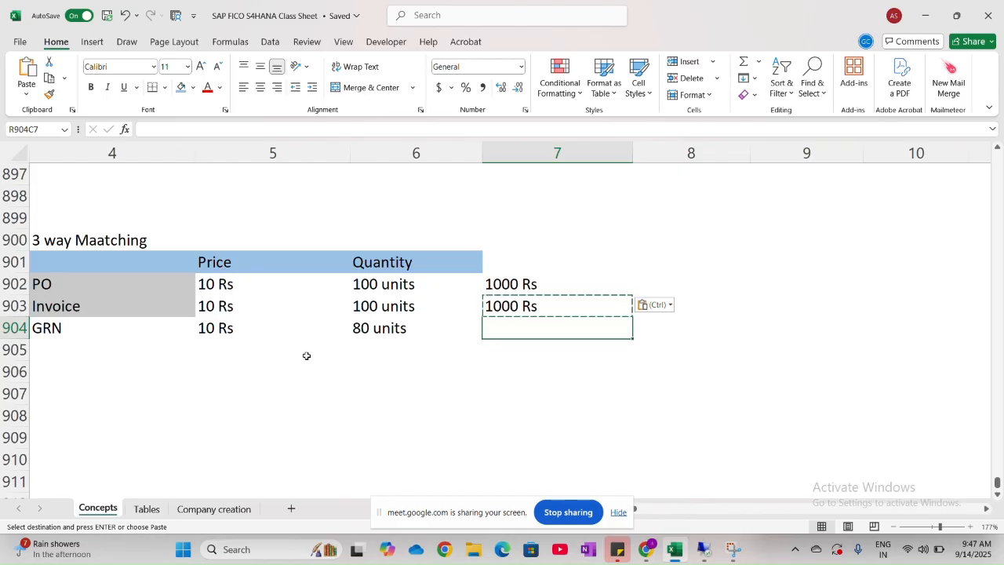
text(800 R)
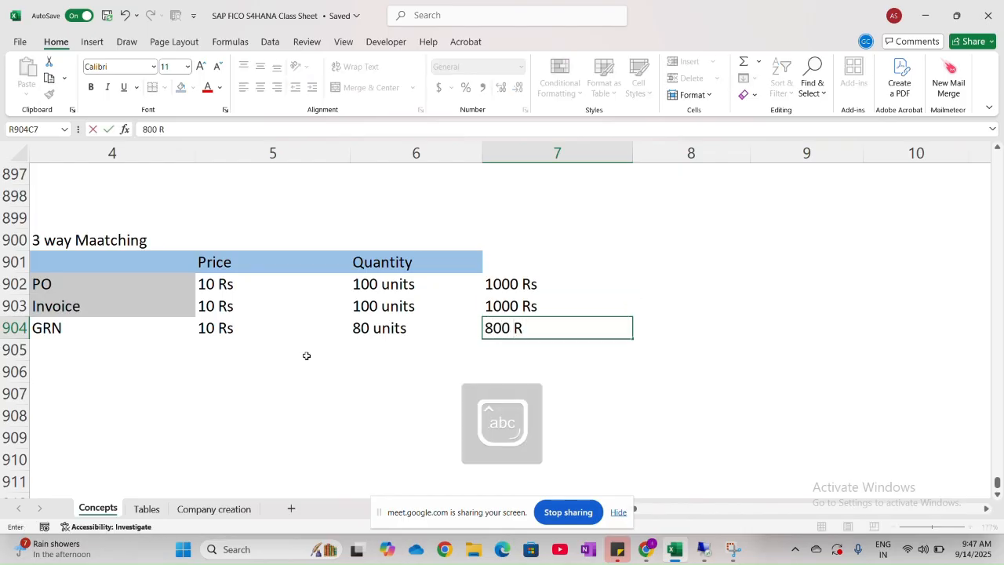
text(s)
click(456, 359)
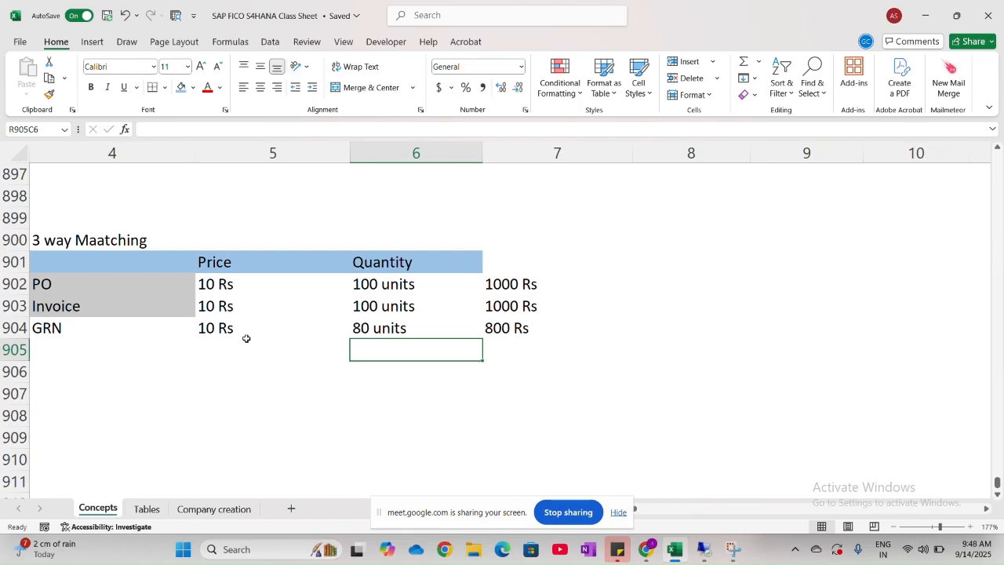
- Fill the GRN label cell in row 904, column 4 with light grey
click(131, 329)
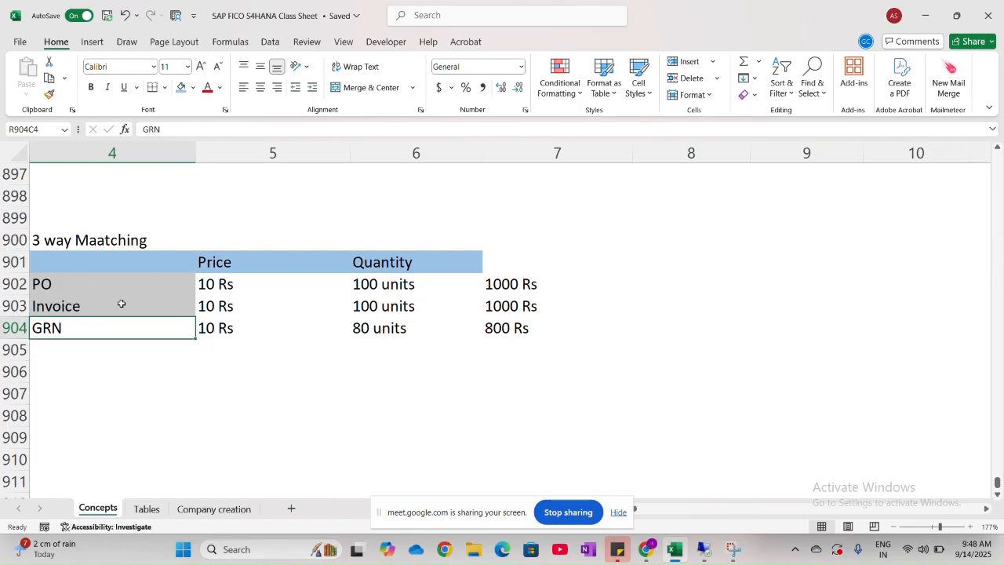
click(193, 89)
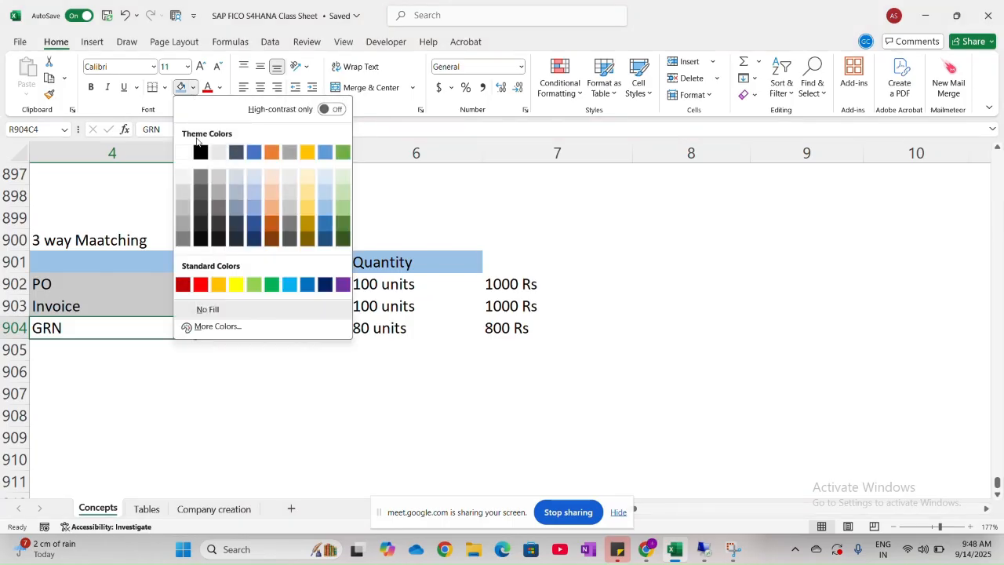
click(220, 181)
click(193, 371)
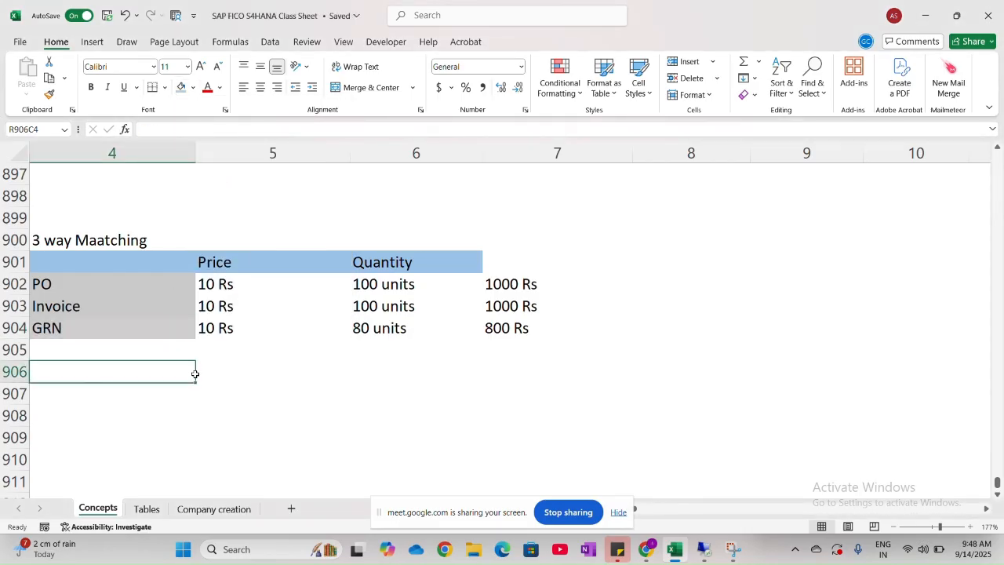
- Correct the spelling of the table title in row 900, column 4 to "3 way Matching"
double_click(98, 241)
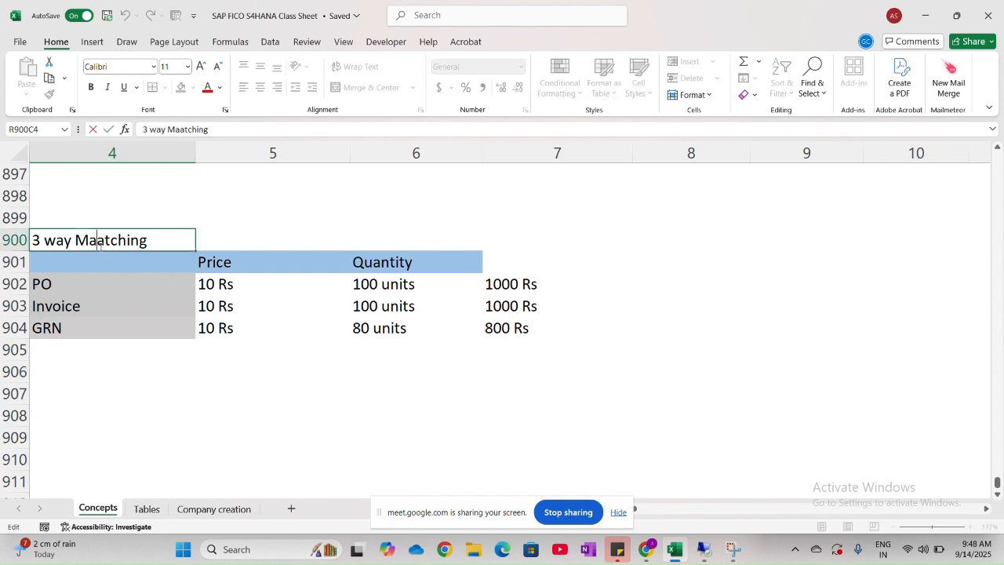
key(BackSpace)
click(86, 284)
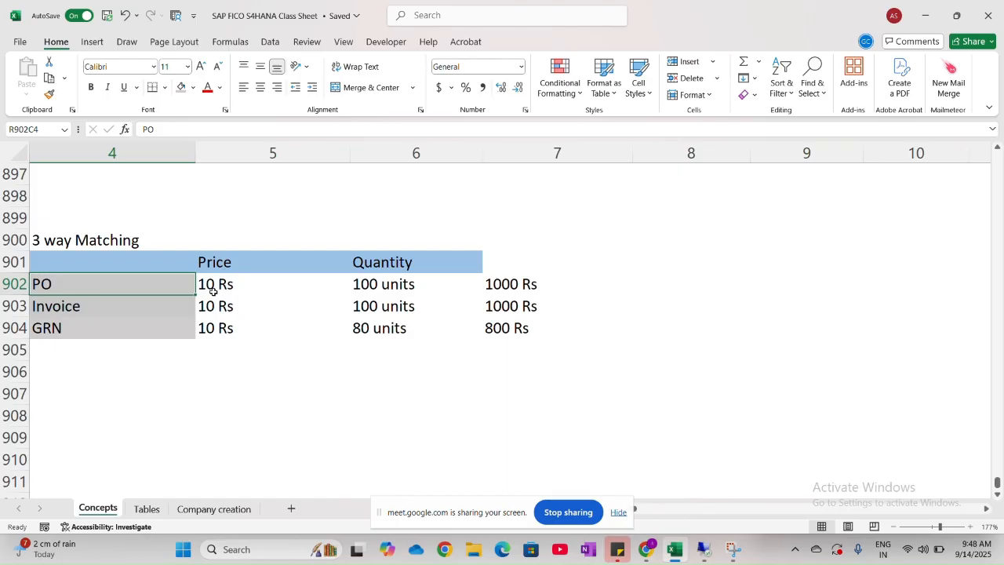
- Extend the PO label in row 902 to "PO (Price, Quantity Ordered" and widen column 4 to fit it
double_click(111, 284)
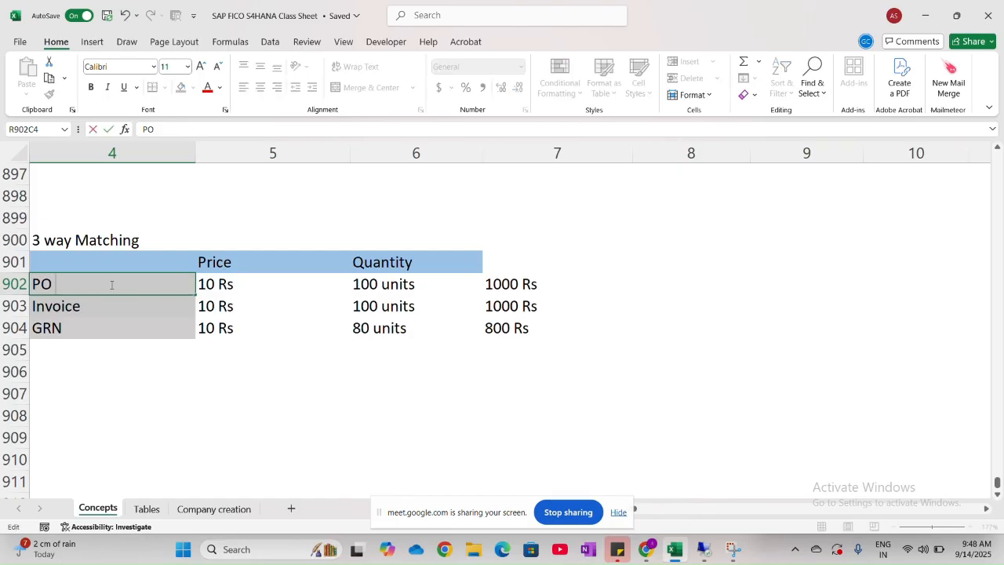
text((Pr)
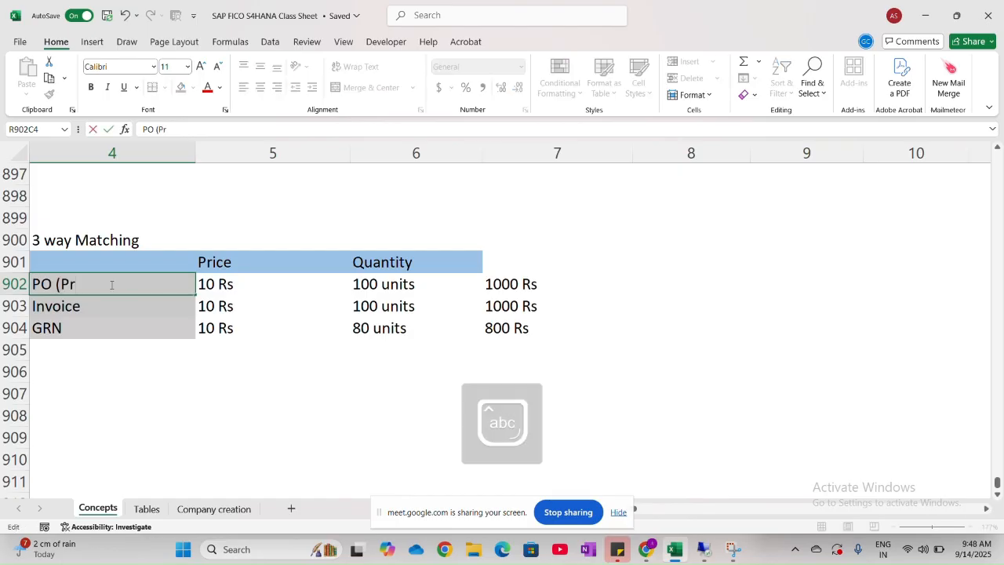
text(ice, Quant)
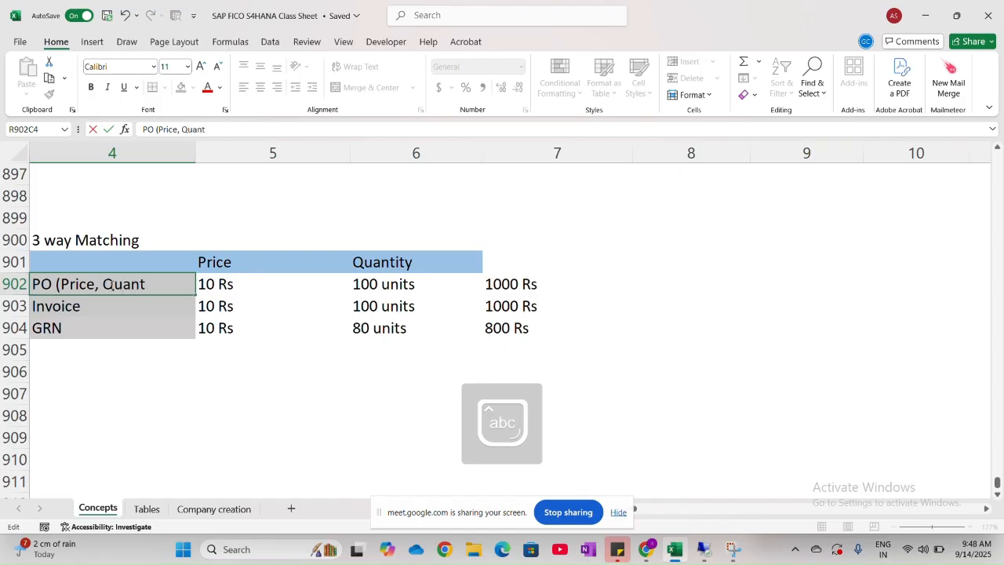
text(ity Ordered))
key(Return)
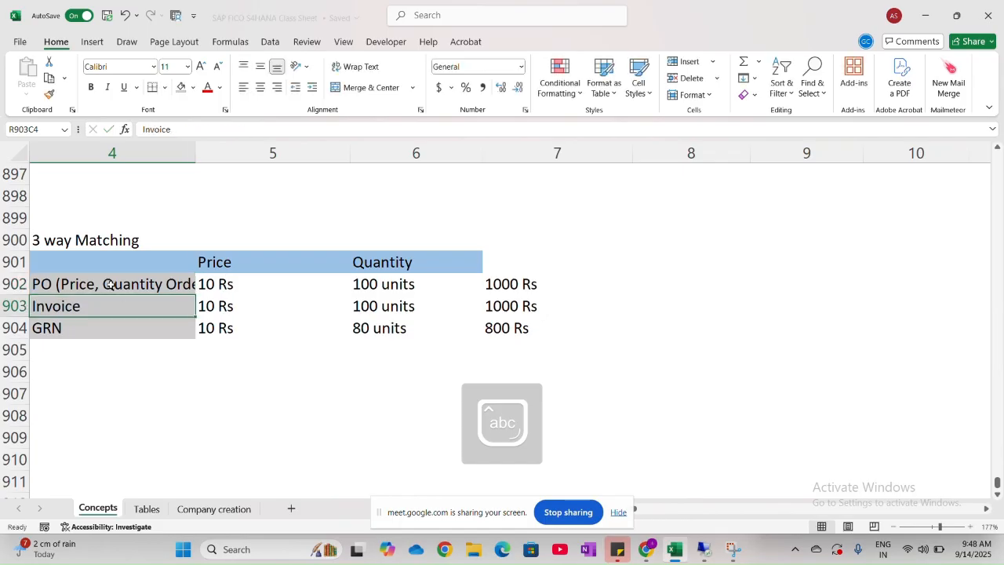
drag(195, 157, 234, 159)
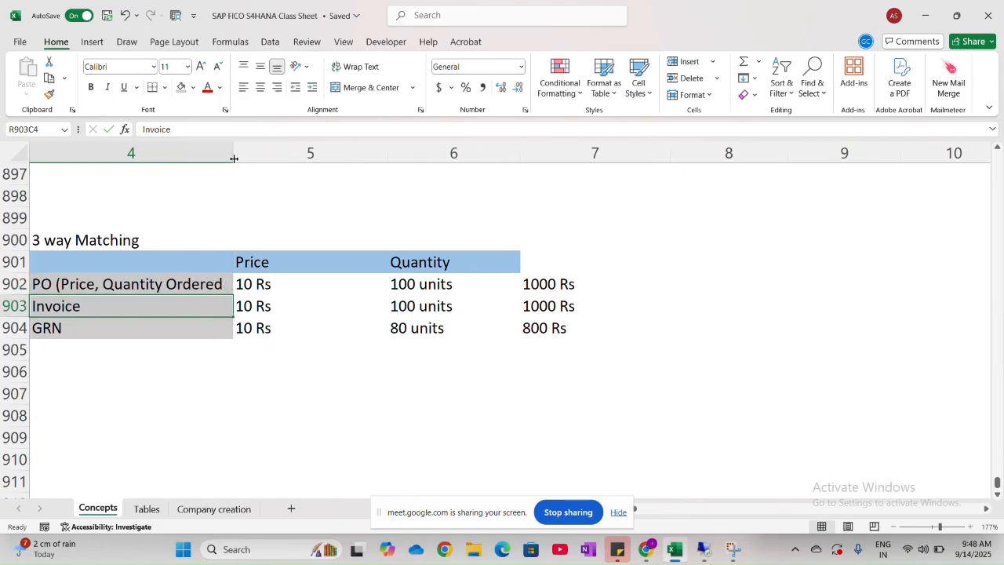
- Extend the invoice label in row 903, column 4 to "Invoice (Price)"
double_click(206, 308)
key(alt)
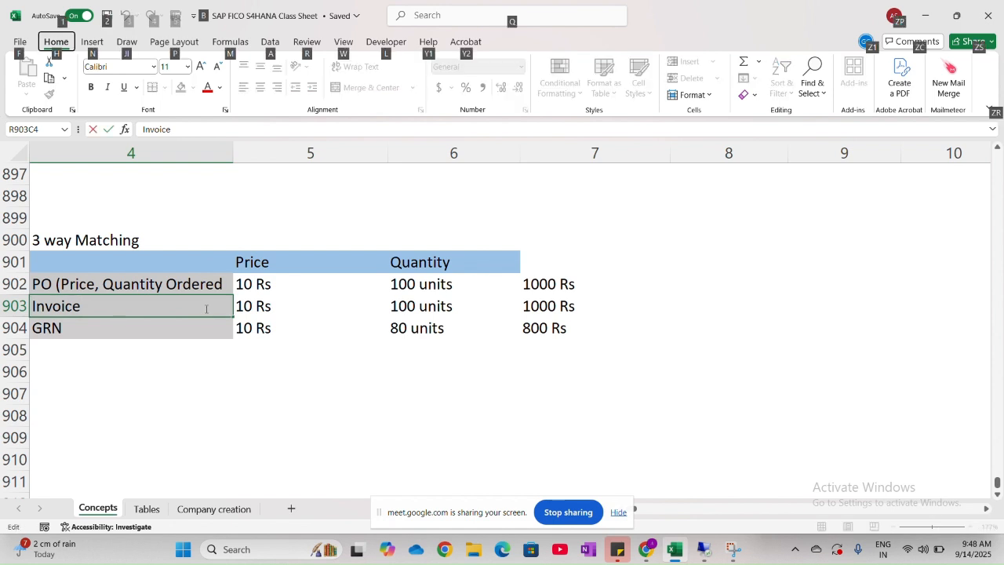
key(Escape)
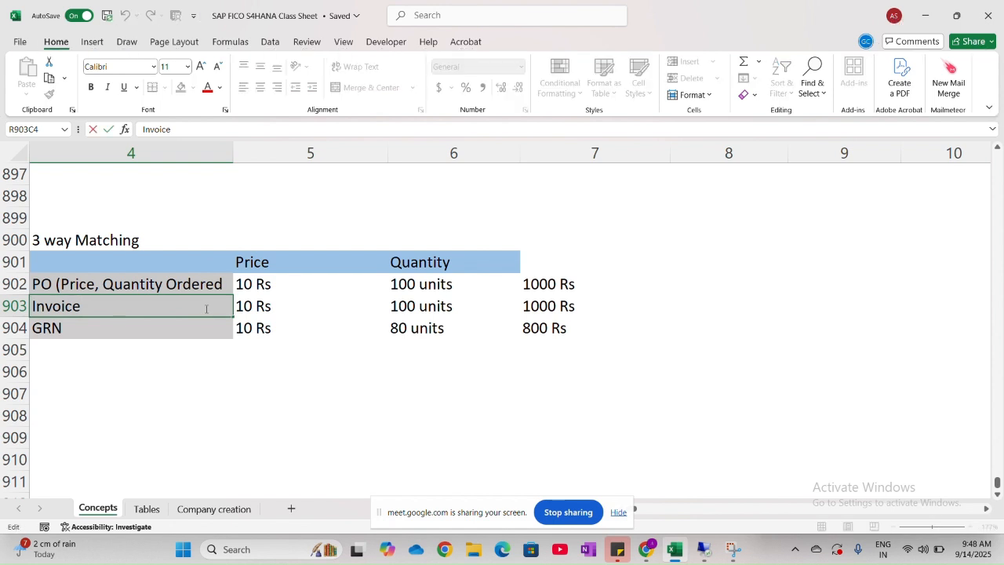
text(()
key(Caps_Lock)
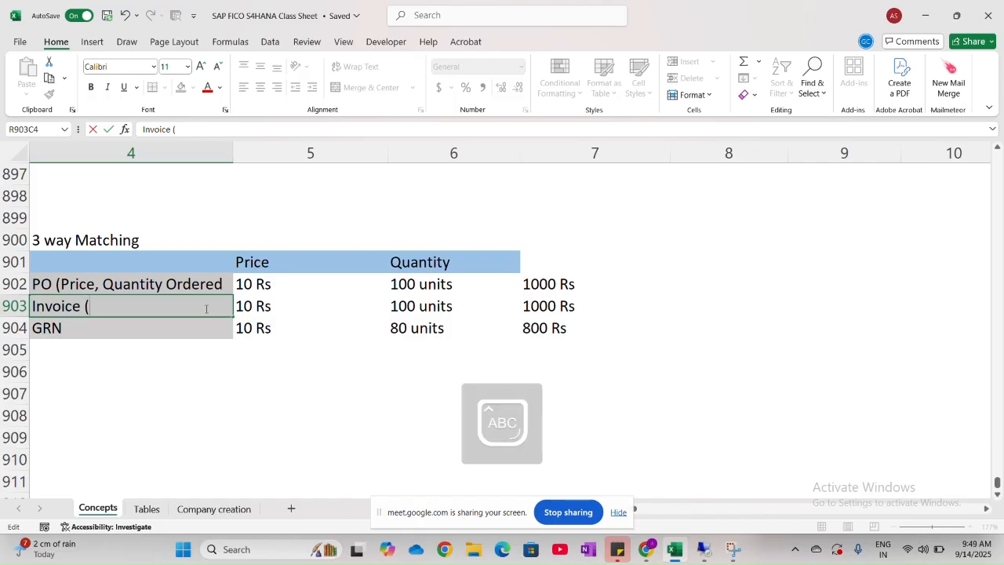
text(P)
key(Caps_Lock)
text(rice)
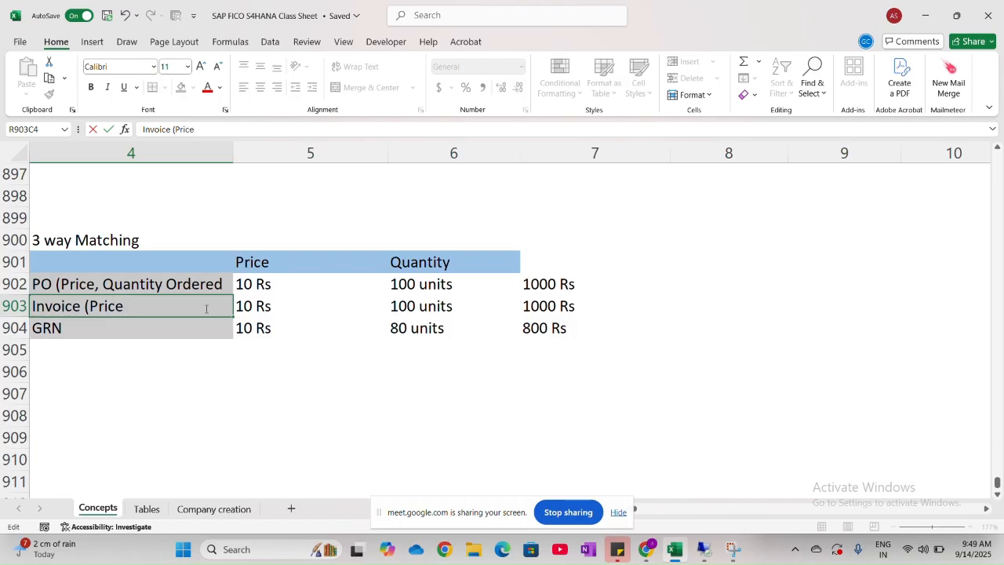
text())
- Extend the GRN label in row 904, column 4 to "GRN (Price Quantity received)"
click(163, 327)
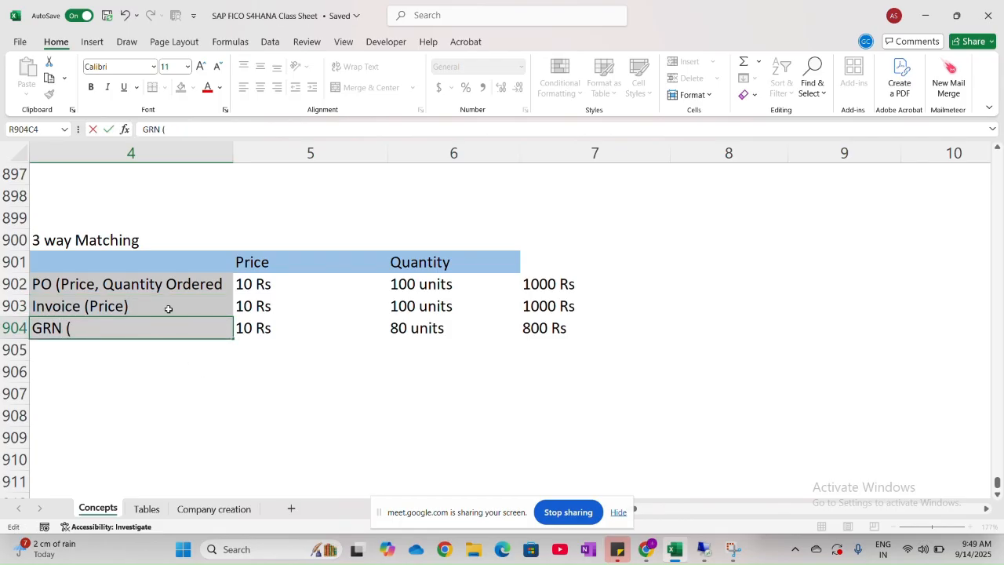
text(()
key(Caps_Lock)
text(P)
key(Caps_Lock)
text(ric)
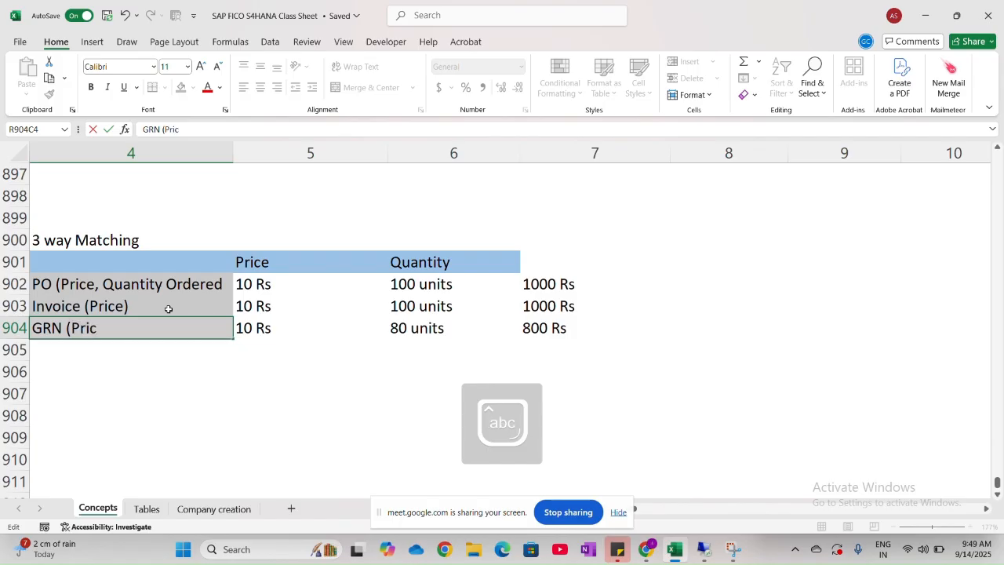
text(e)
key(Caps_Lock)
text(Q)
key(Caps_Lock)
text(uantity r)
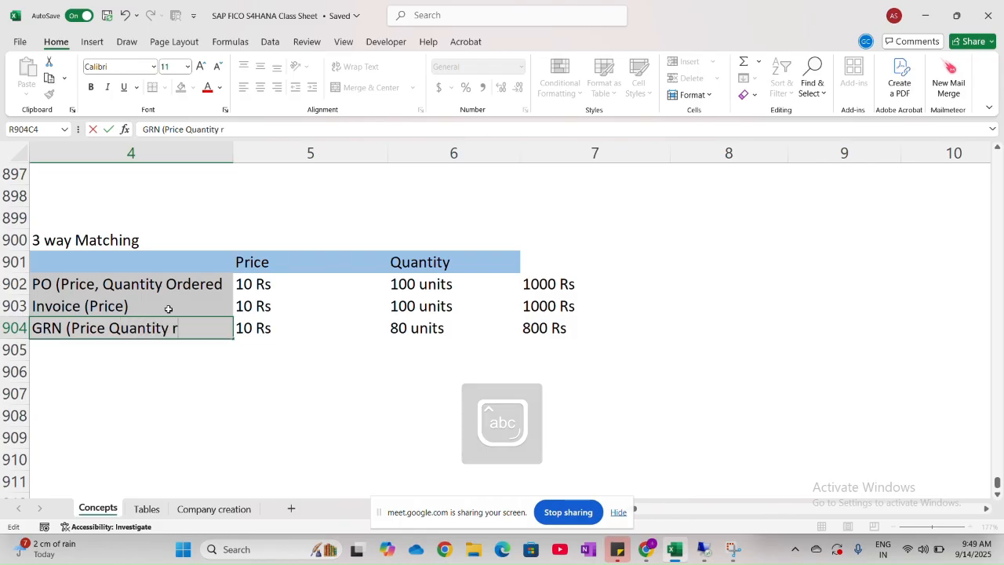
text(eceived))
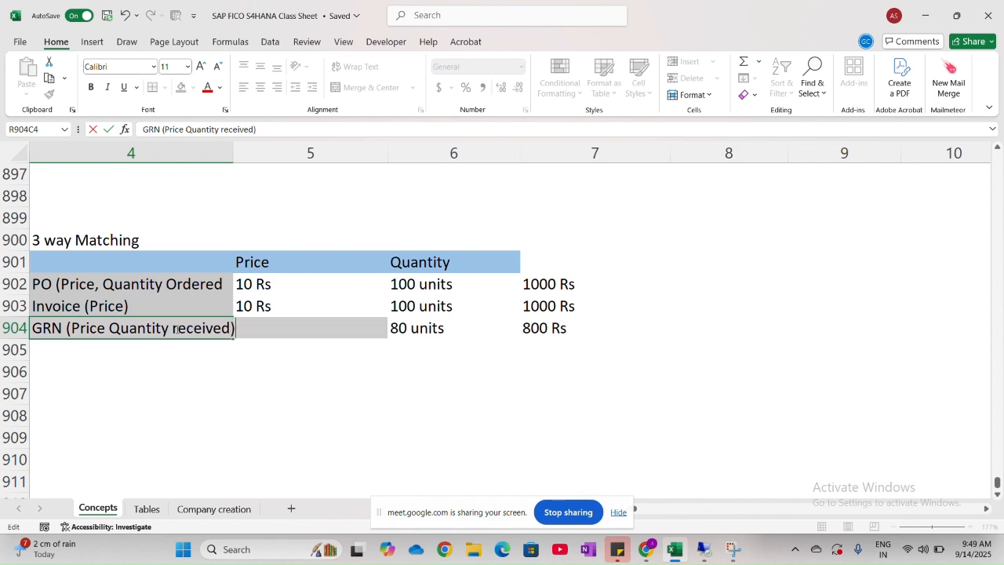
click(136, 360)
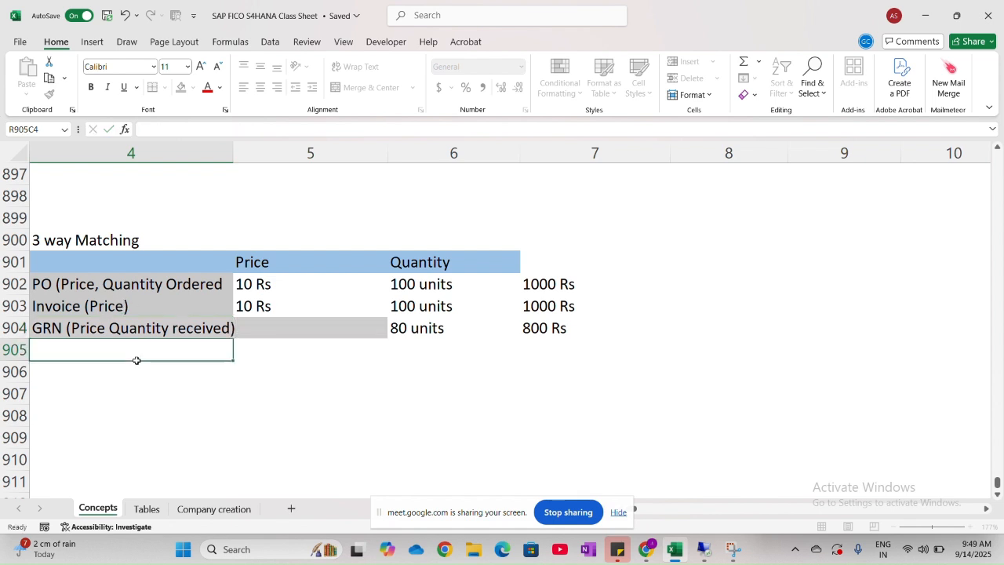
- Widen column 4 slightly to fit the GRN label, and merge and center the table title across columns 4 to 6 in row 900
double_click(234, 155)
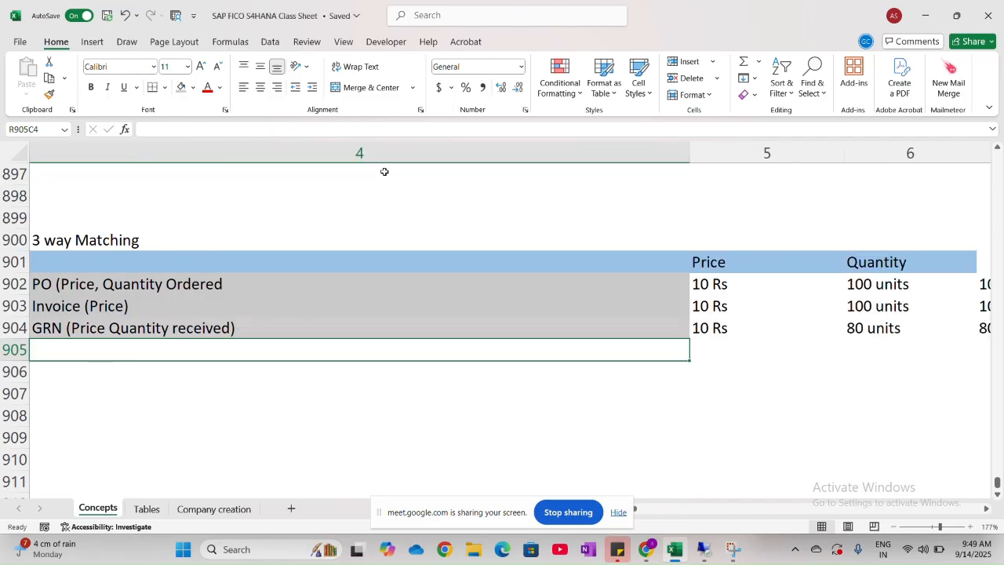
key(ctrl+z)
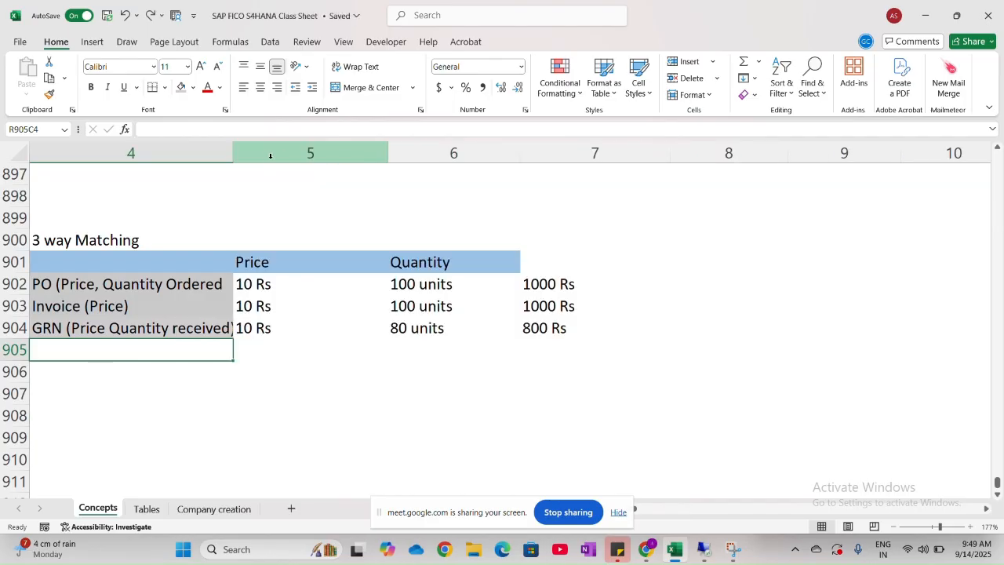
drag(234, 153, 273, 153)
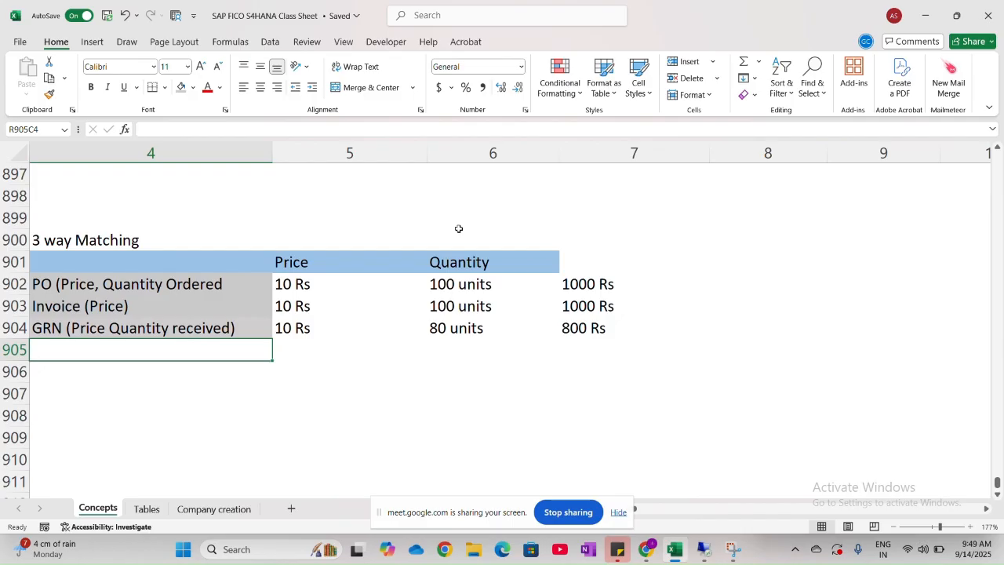
drag(522, 241, 162, 235)
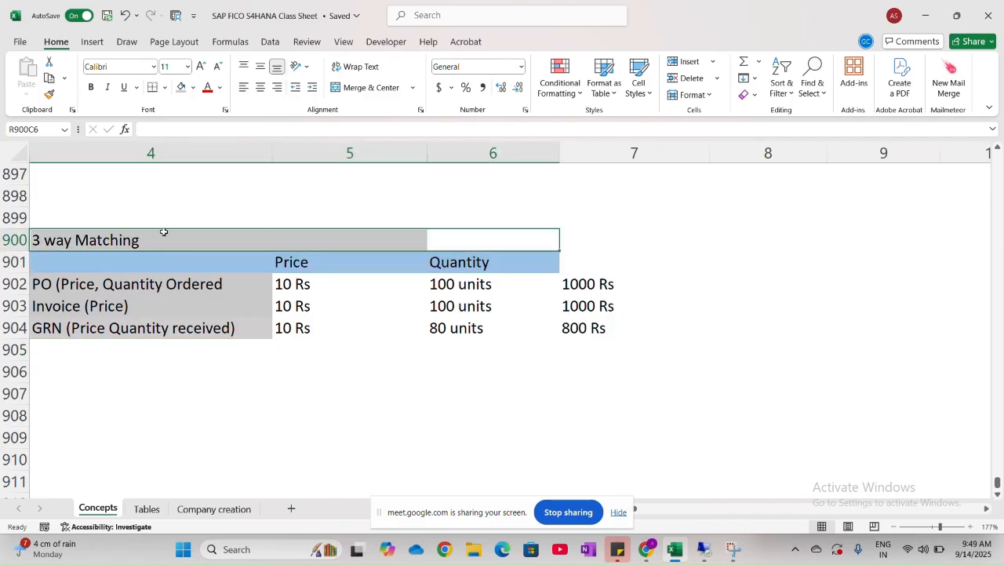
click(360, 87)
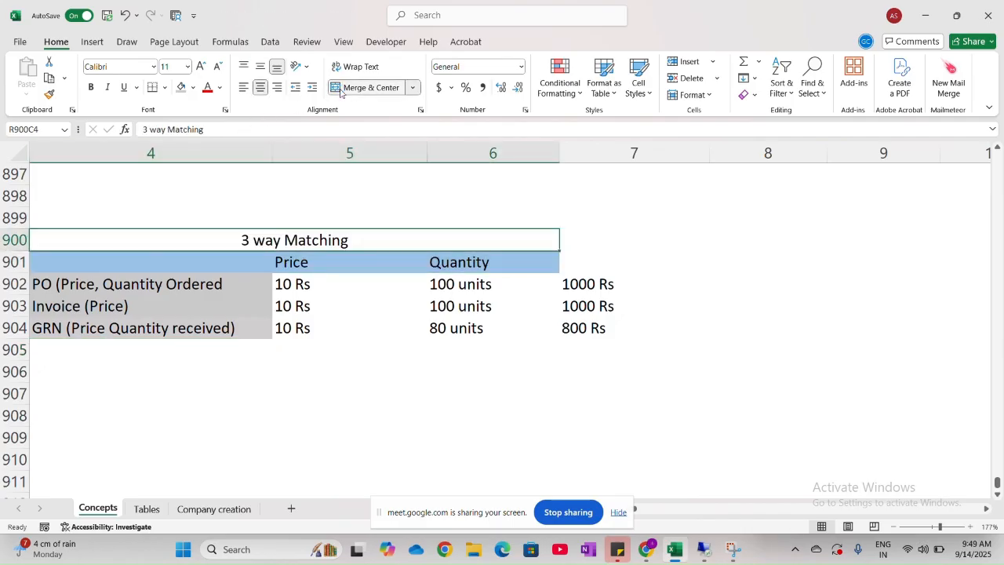
- Review the invoice matching notes in rows 889 to 914, including the pen examples and the "Used when" cases
scroll(388, 405, up, 1)
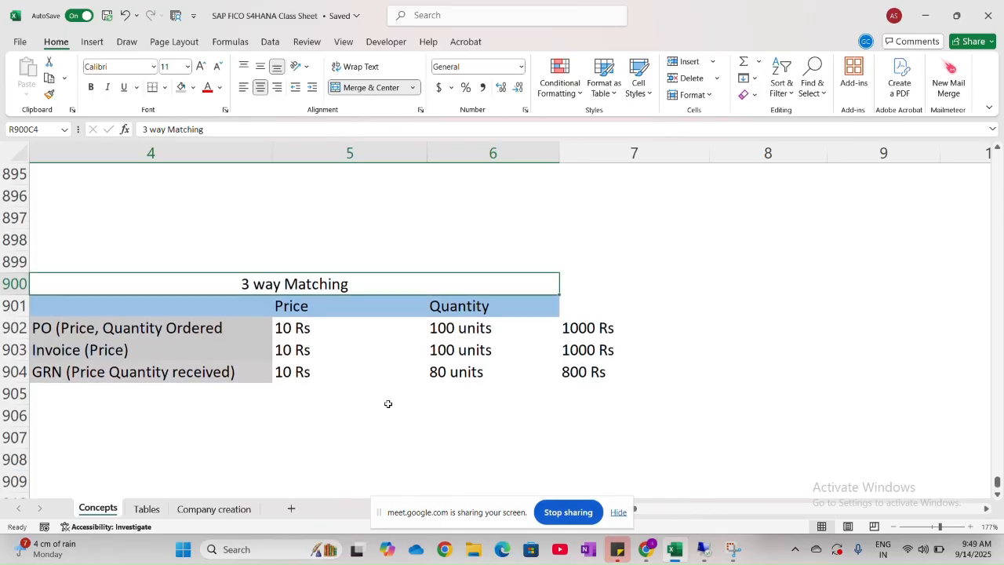
scroll(388, 404, left, 2)
scroll(387, 403, right, 1)
scroll(388, 403, left, 2)
scroll(388, 403, down, 2)
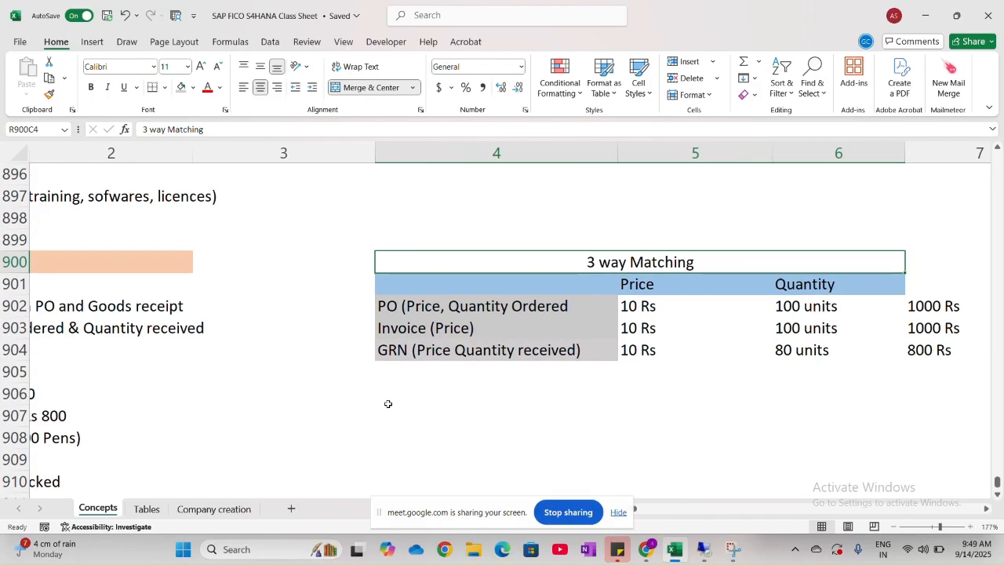
scroll(388, 403, right, 1)
scroll(388, 403, down, 2)
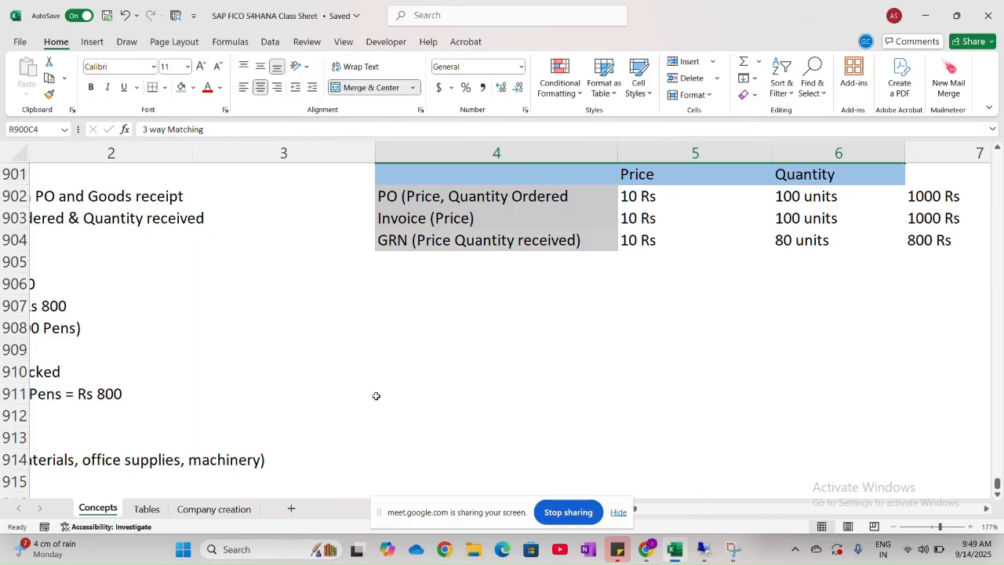
scroll(315, 363, left, 3)
scroll(315, 363, up, 3)
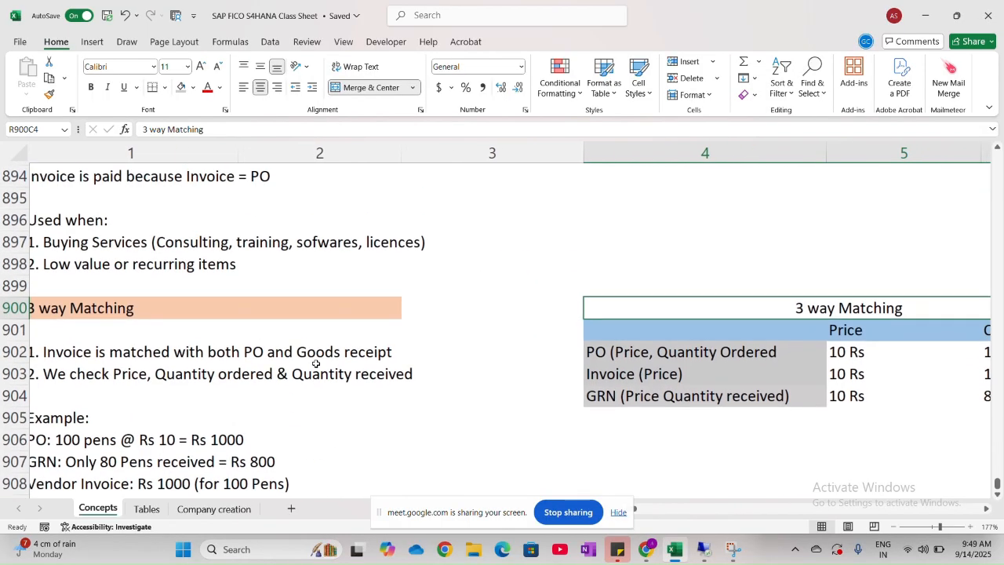
scroll(315, 363, left, 1)
scroll(223, 227, up, 2)
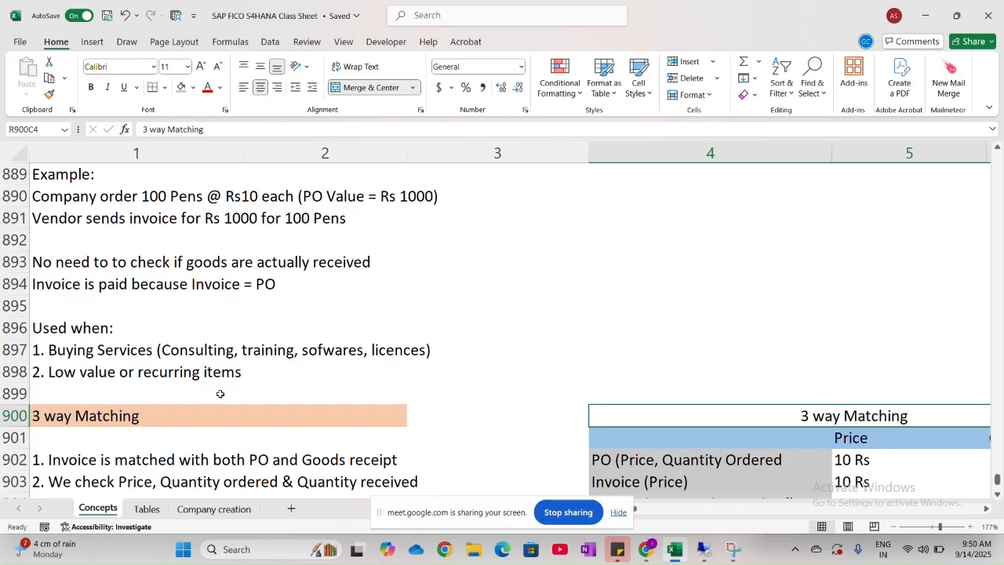
scroll(230, 388, down, 2)
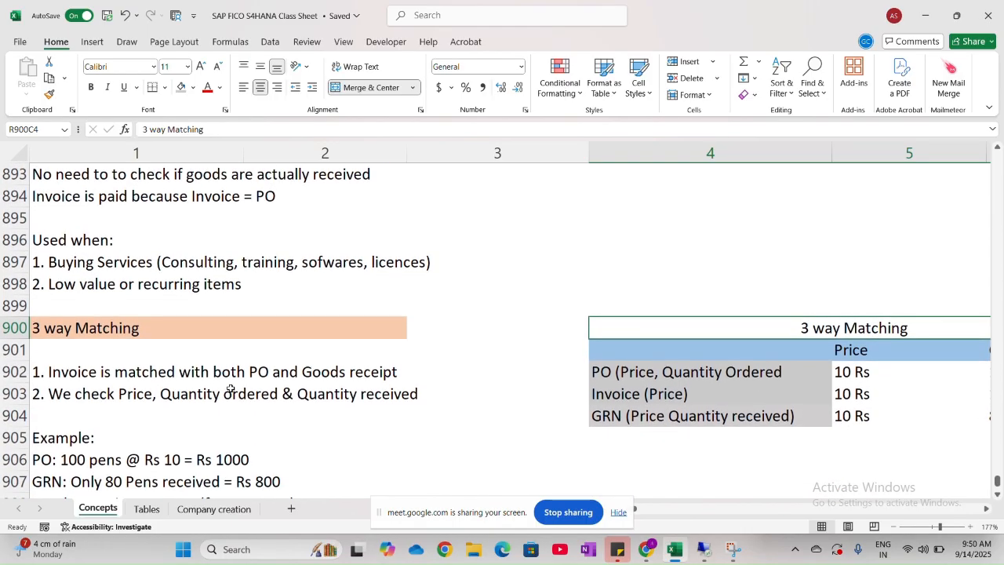
scroll(231, 388, down, 4)
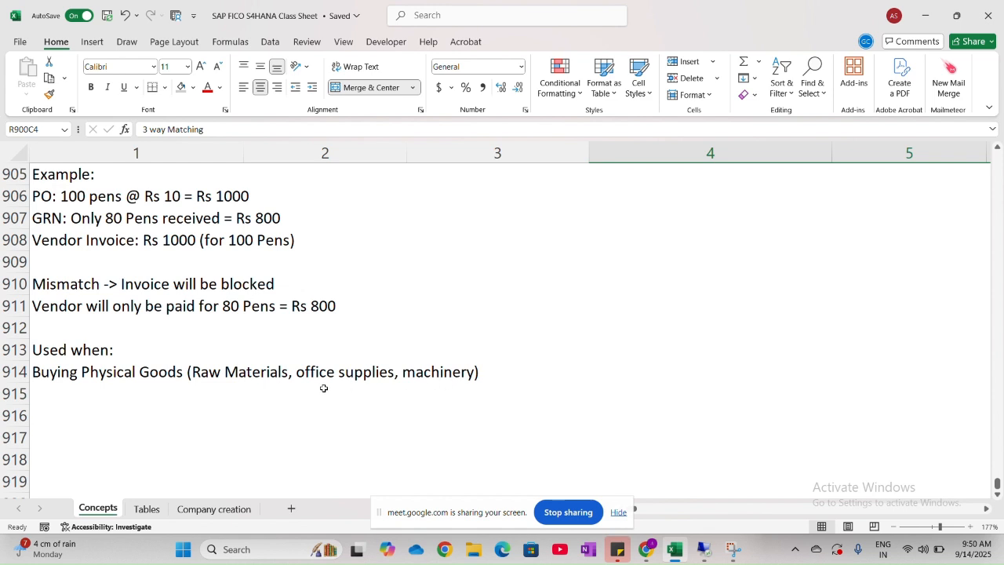
scroll(323, 389, down, 2)
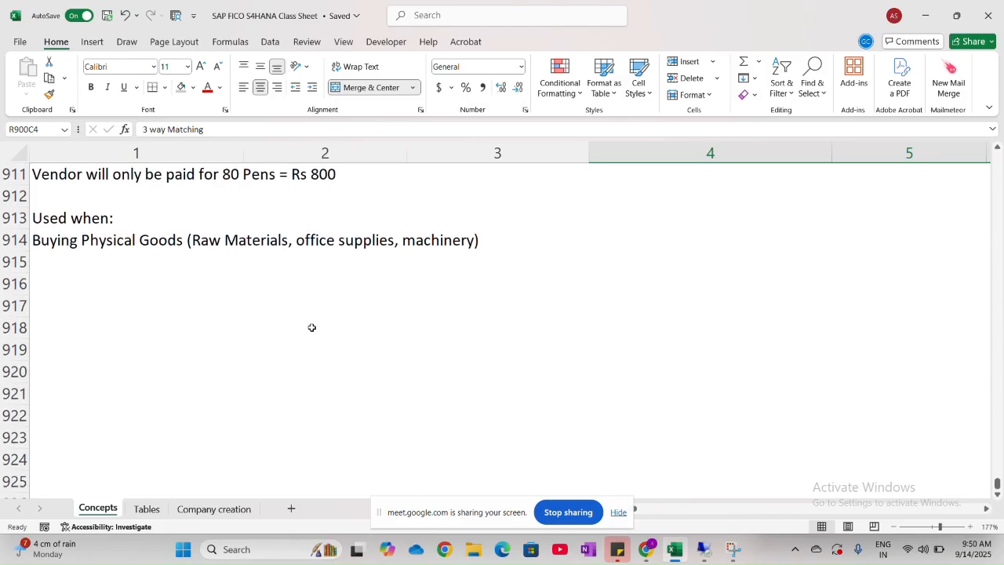
scroll(311, 327, down, 1)
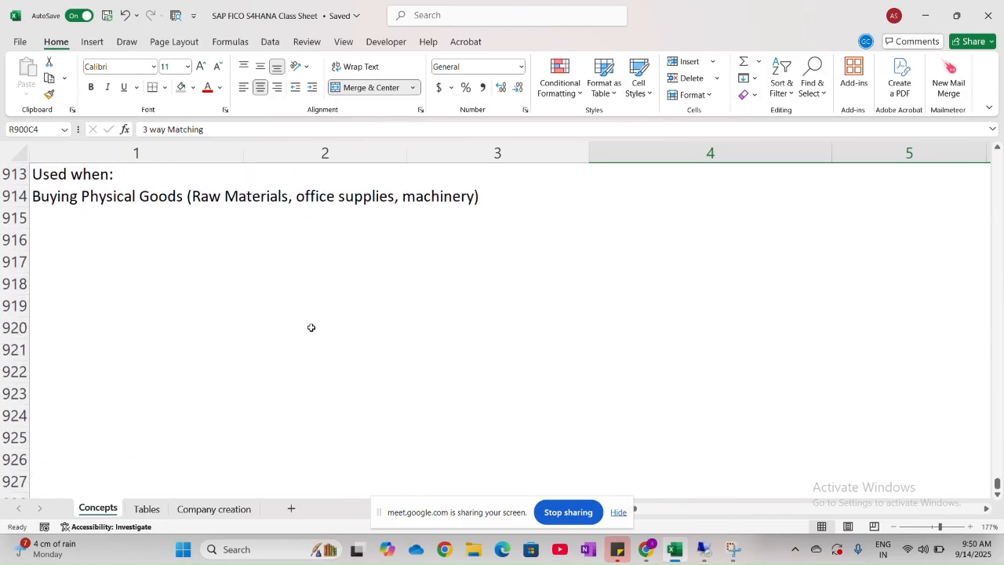
- Enter the section heading "SAP MM Organization Structure" in row 917, column 1
click(88, 262)
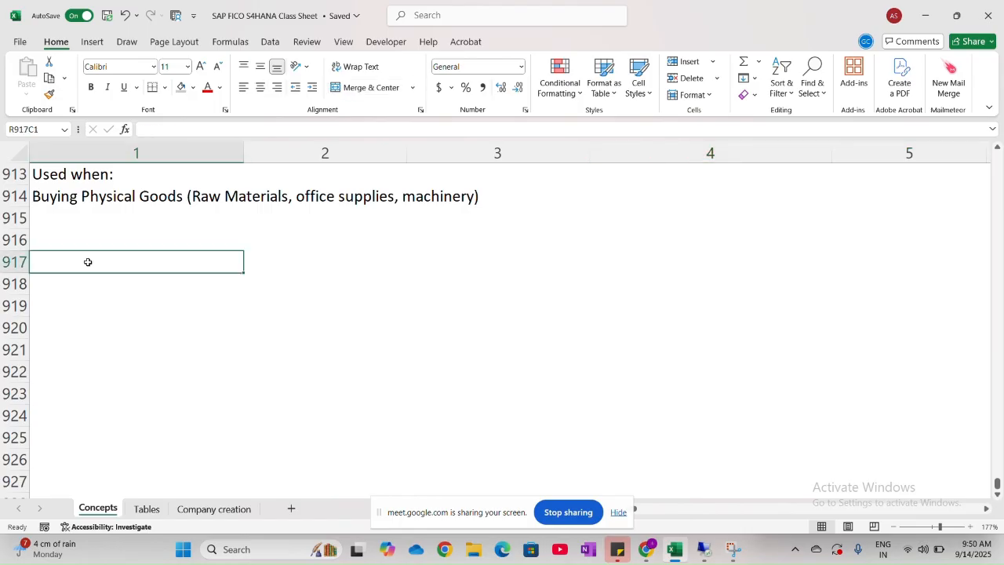
key(Caps_Lock)
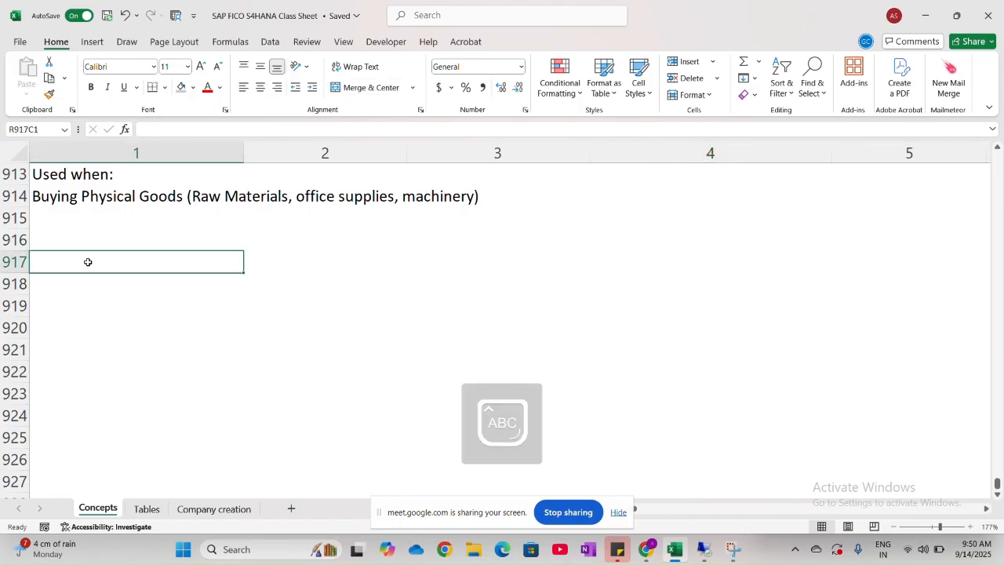
text(SAP MM)
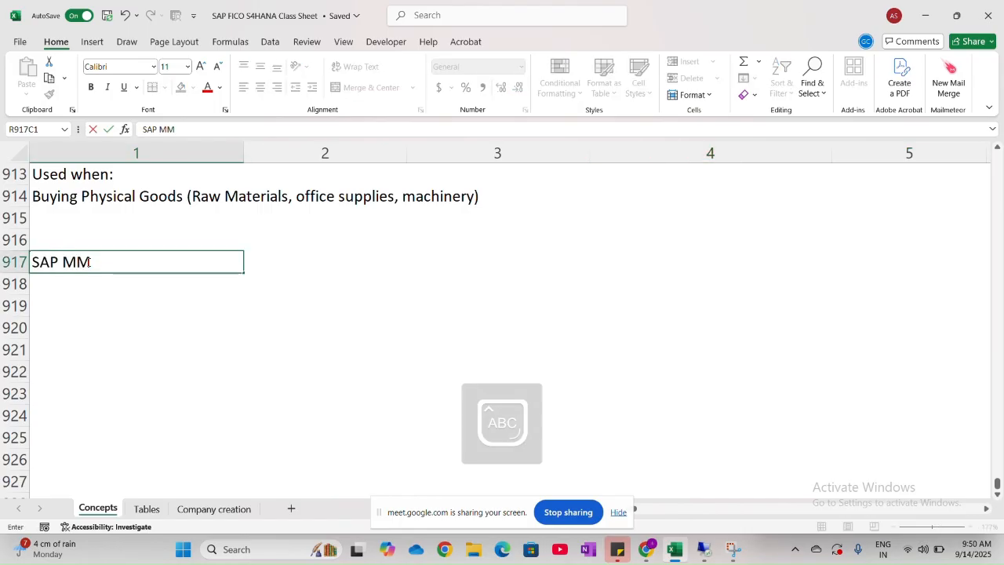
key(Caps_Lock)
text(o)
key(BackSpace)
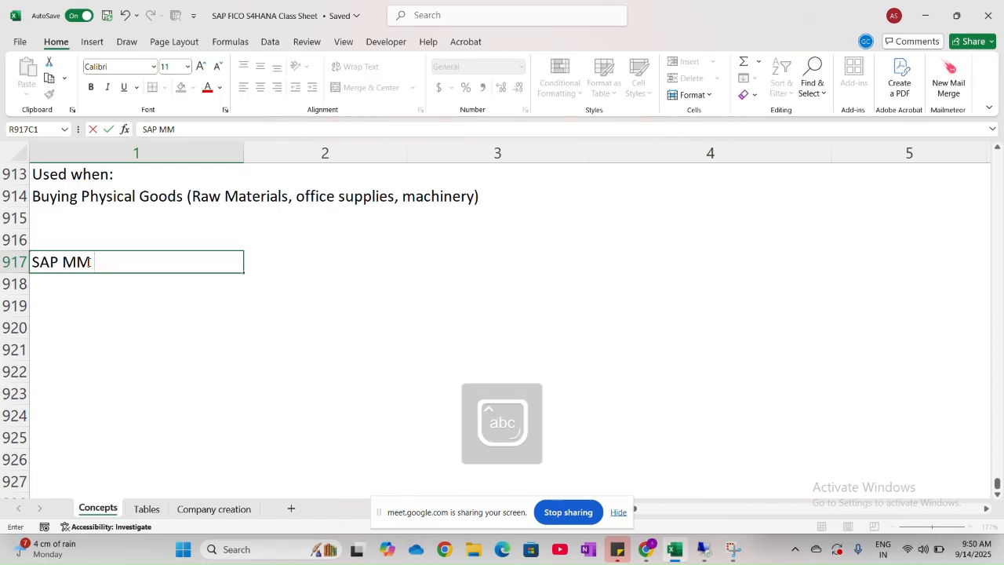
text(Organiza)
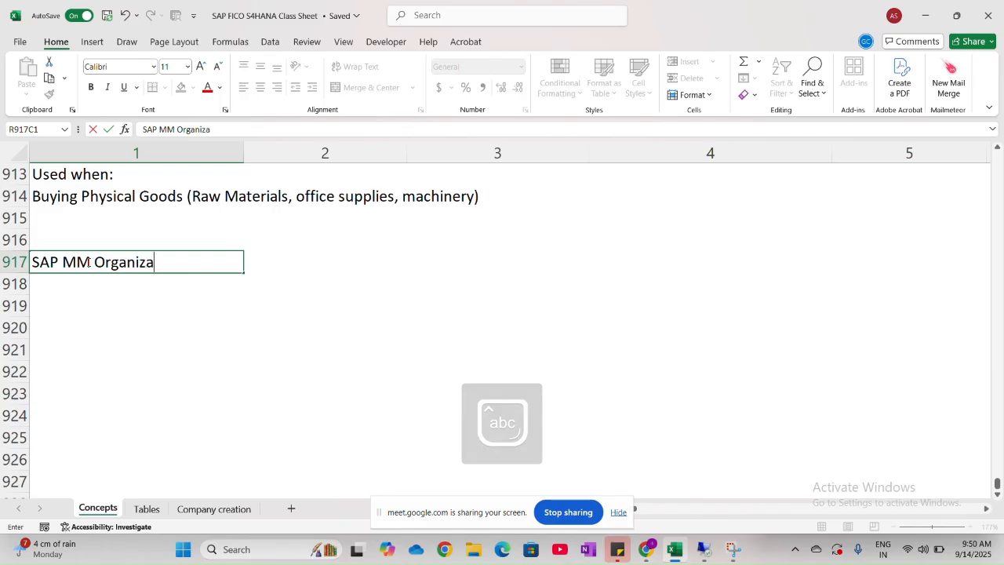
text(tion )
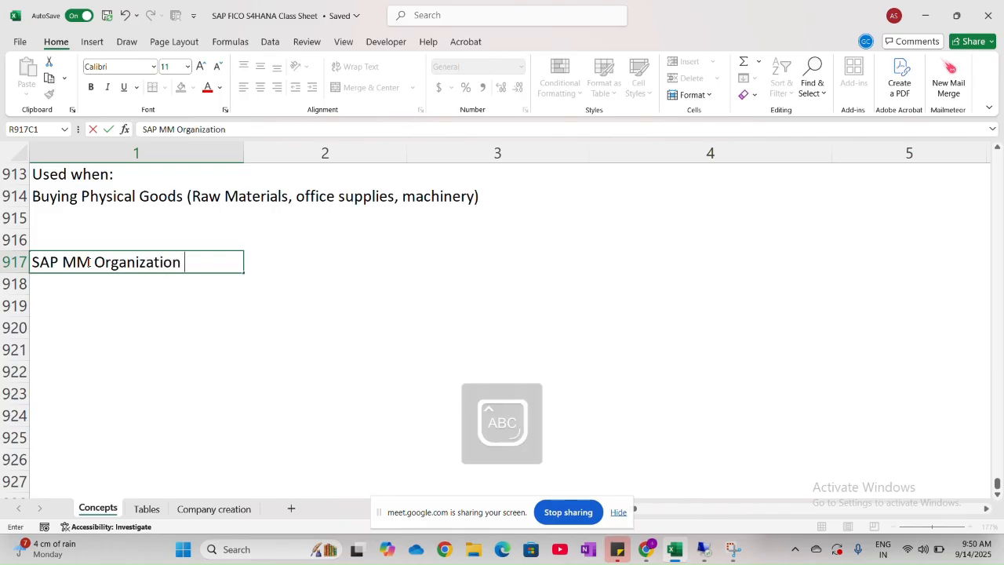
text(Structure)
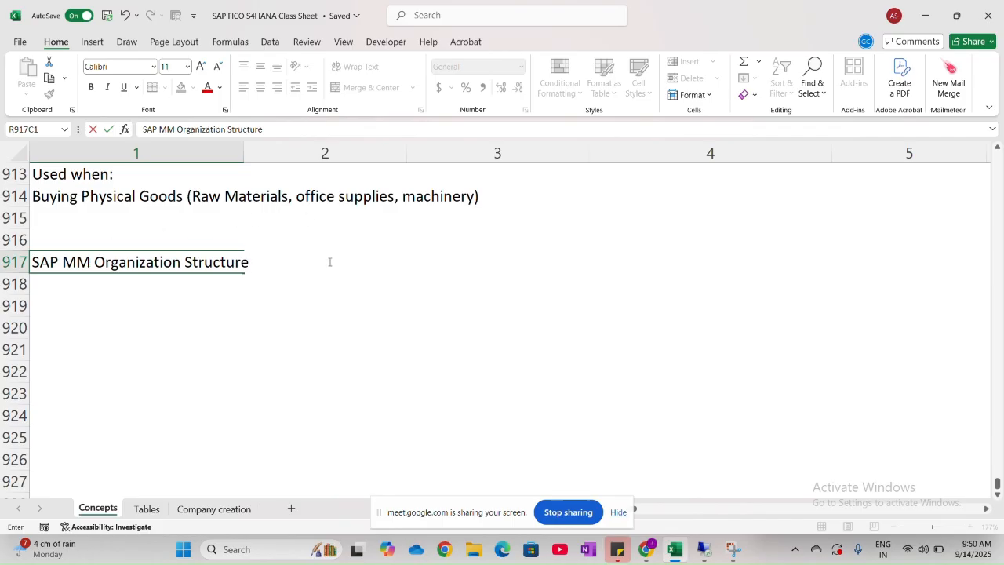
click(217, 287)
- Fill the SAP MM Organization Structure heading with light green across columns 1 and 2 of row 917
drag(210, 264, 279, 262)
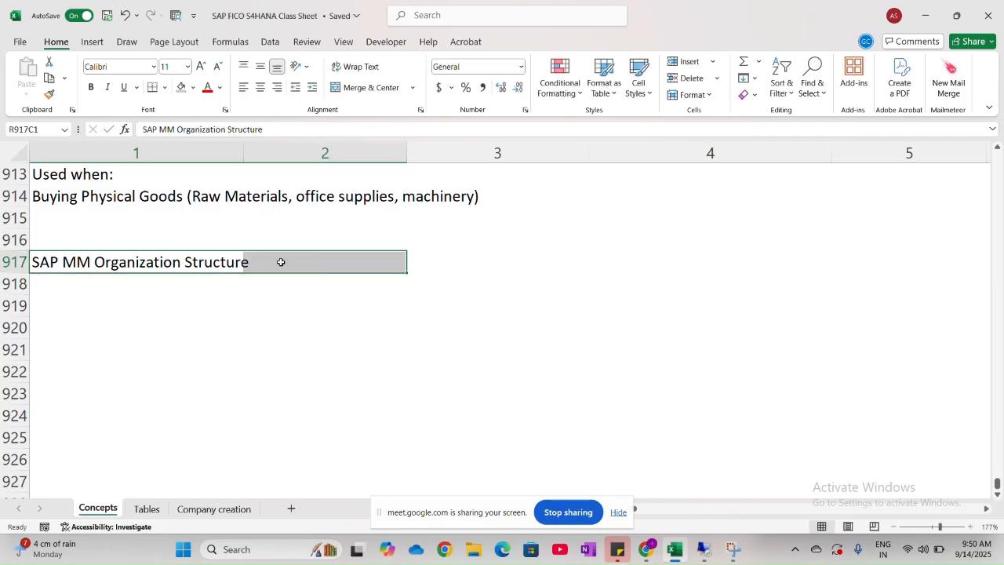
click(192, 87)
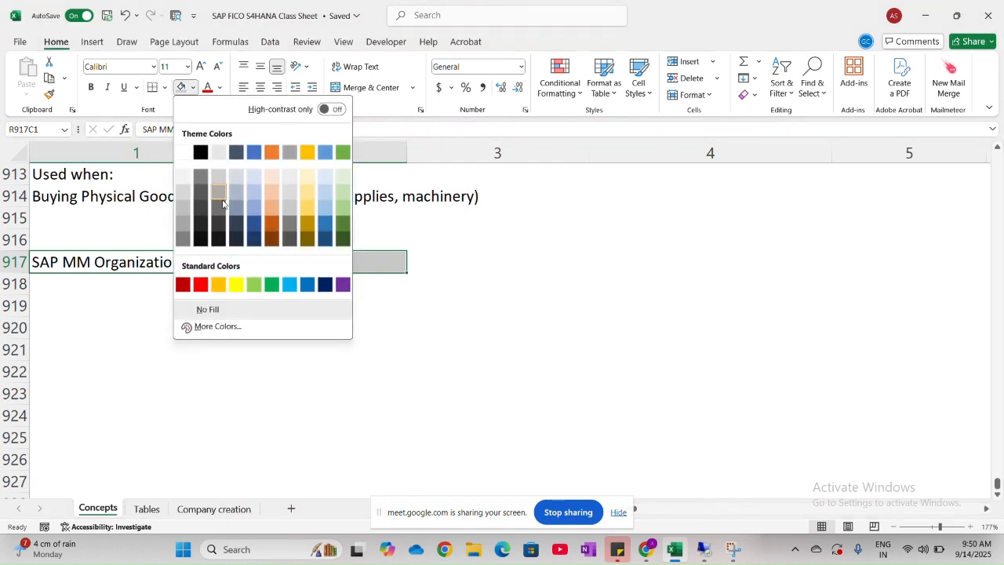
click(253, 284)
click(71, 284)
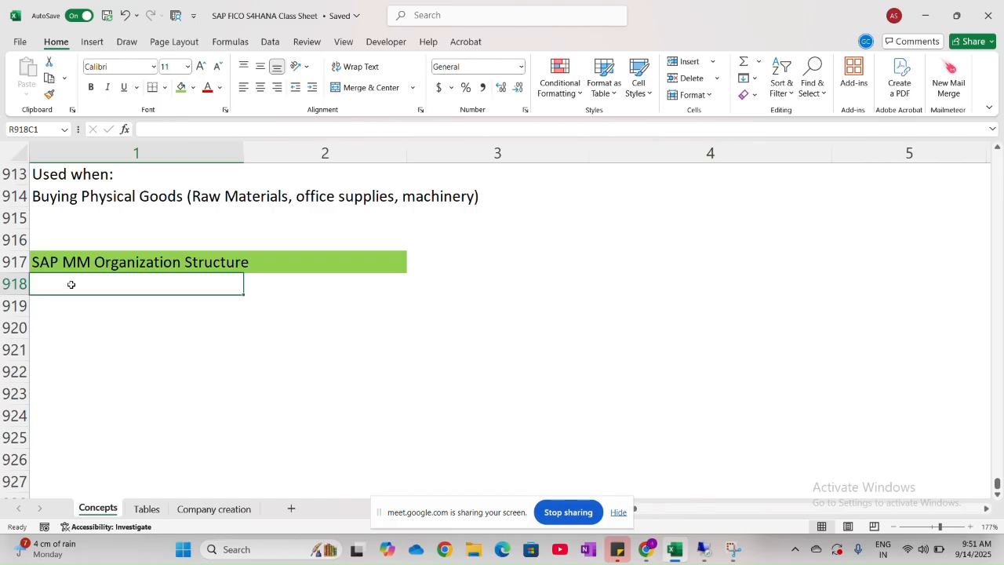
- Search the sheet for all cells containing "client" and go to the "Volkswagen= Customer = CLIENT" match
key(ctrl+f)
text(client)
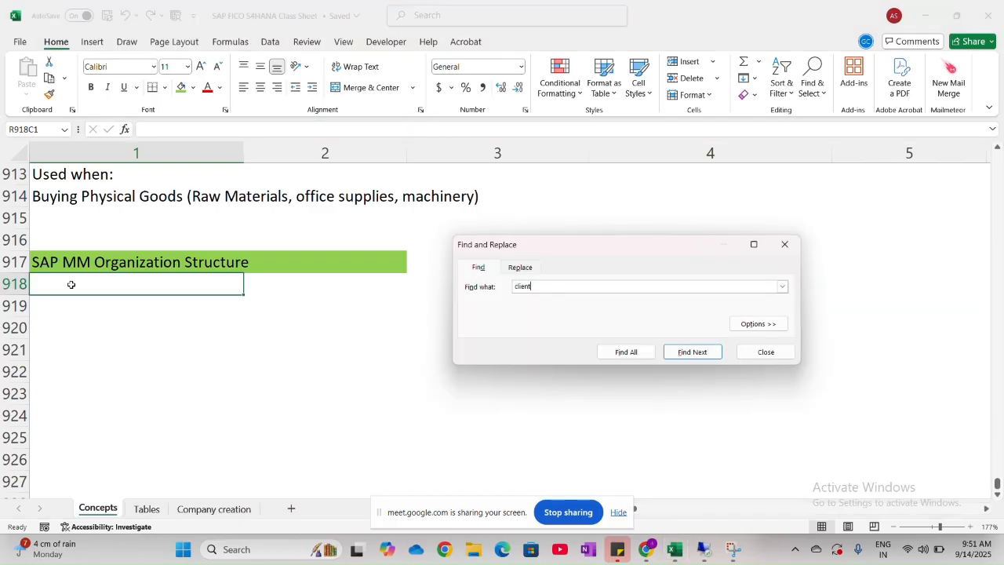
key(Return)
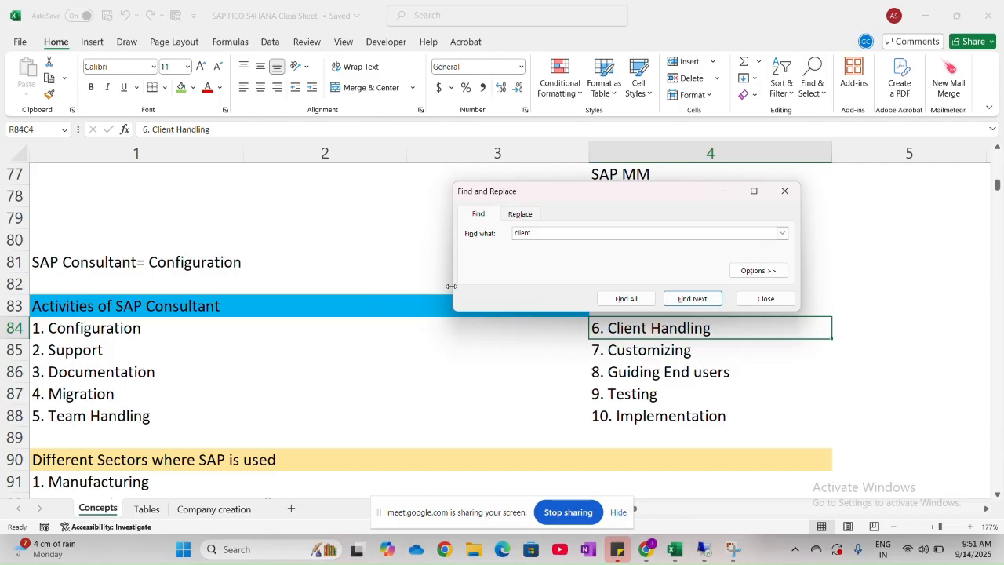
click(626, 300)
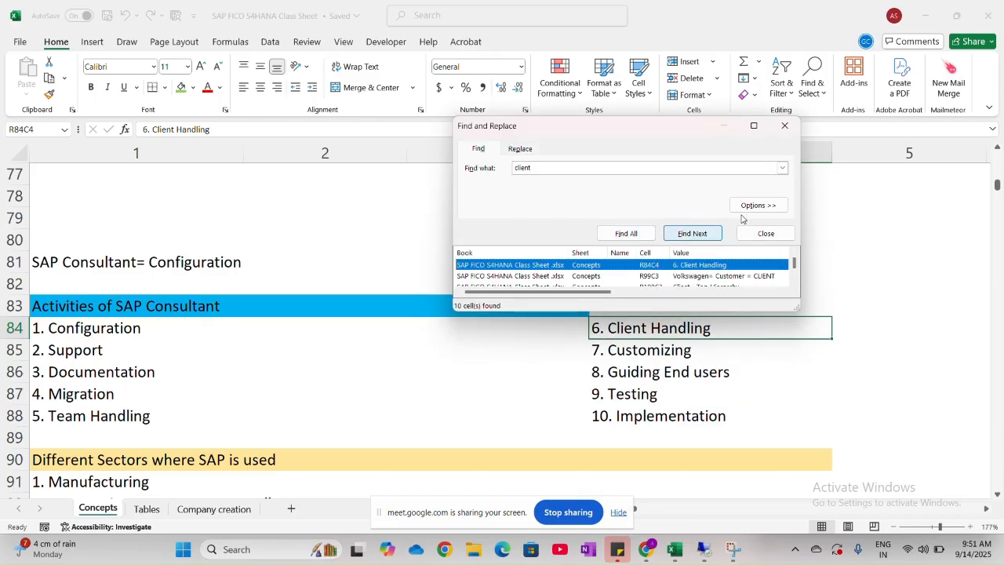
click(724, 276)
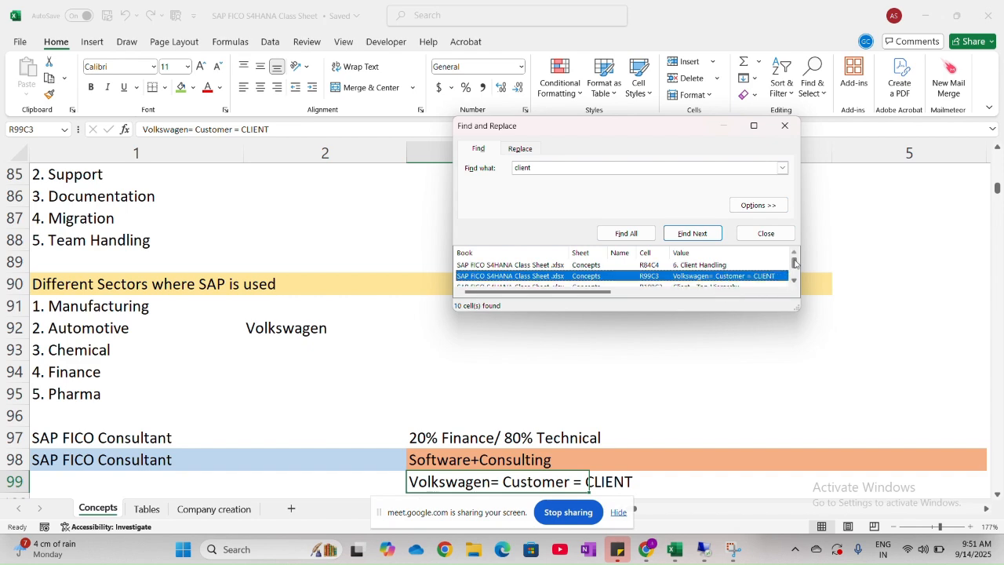
- Look through the Session 1 to Session 3 notes in rows 1 to 173, including the client hierarchy, methodologies and TATA Group sections
scroll(511, 372, up, 10)
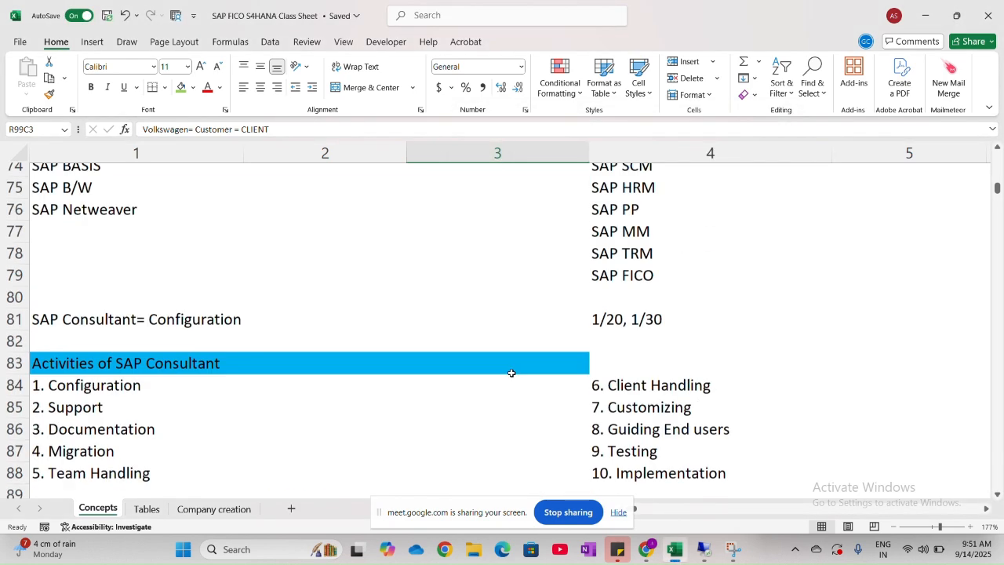
scroll(511, 373, up, 9)
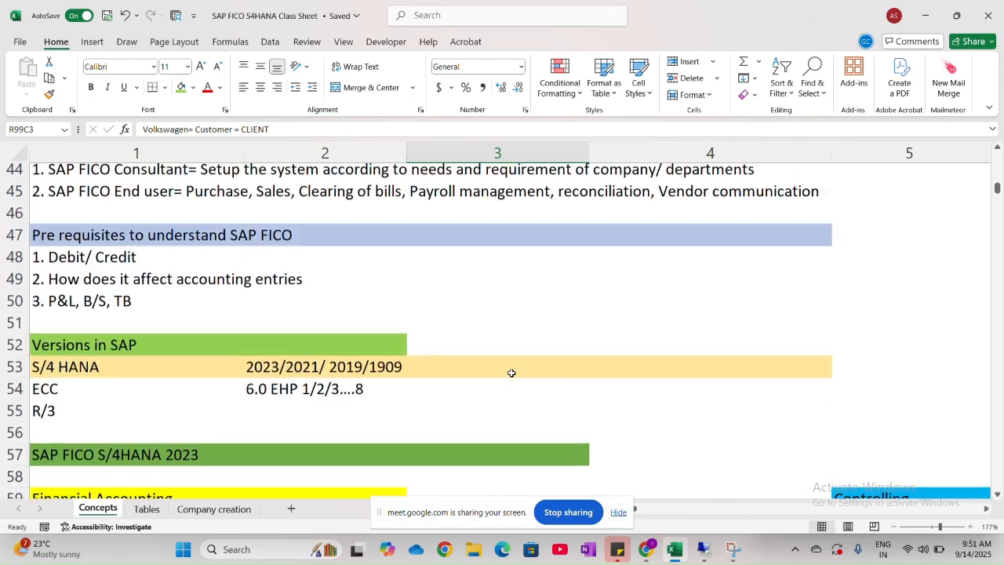
scroll(511, 373, up, 2)
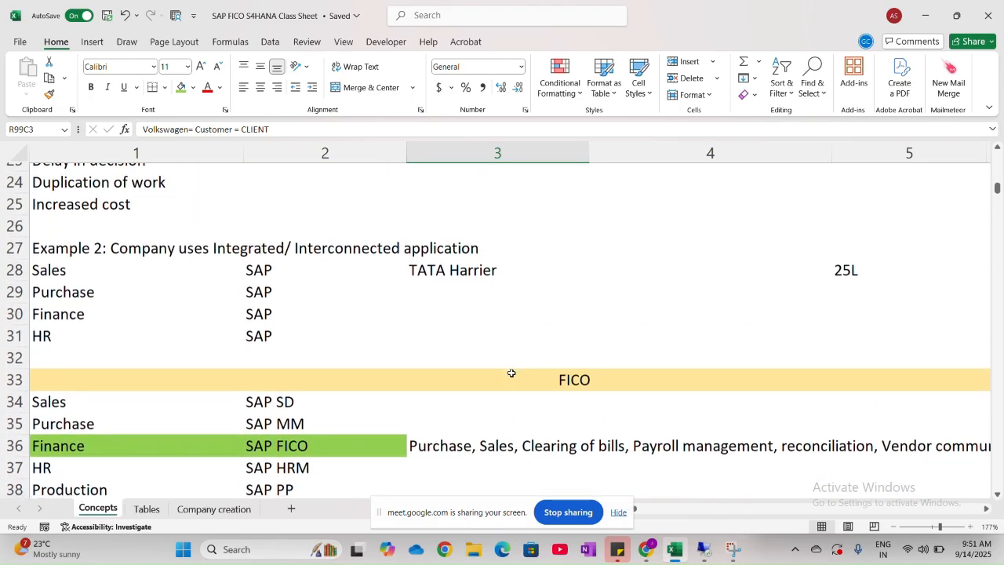
scroll(512, 372, down, 16)
scroll(511, 372, down, 6)
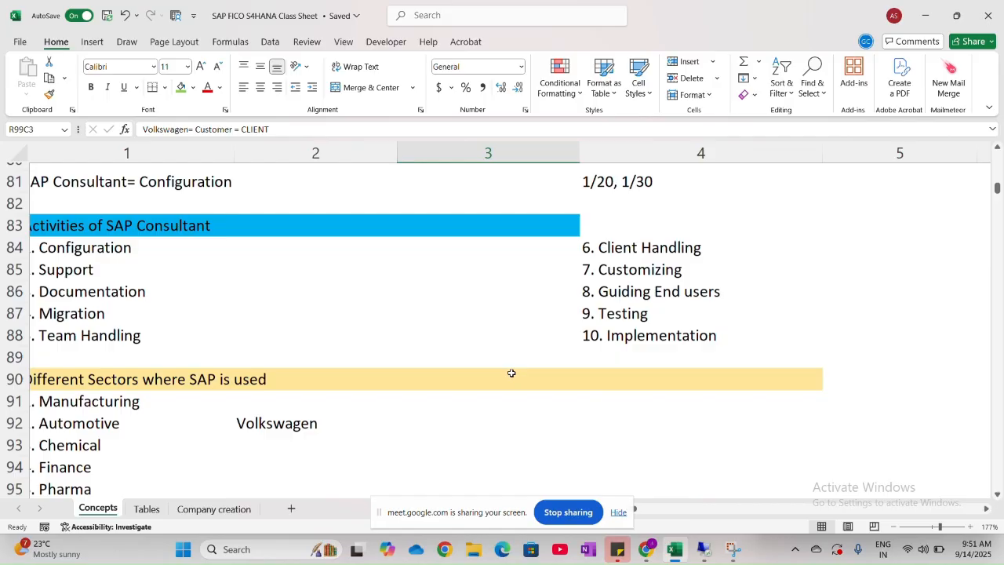
scroll(511, 372, down, 10)
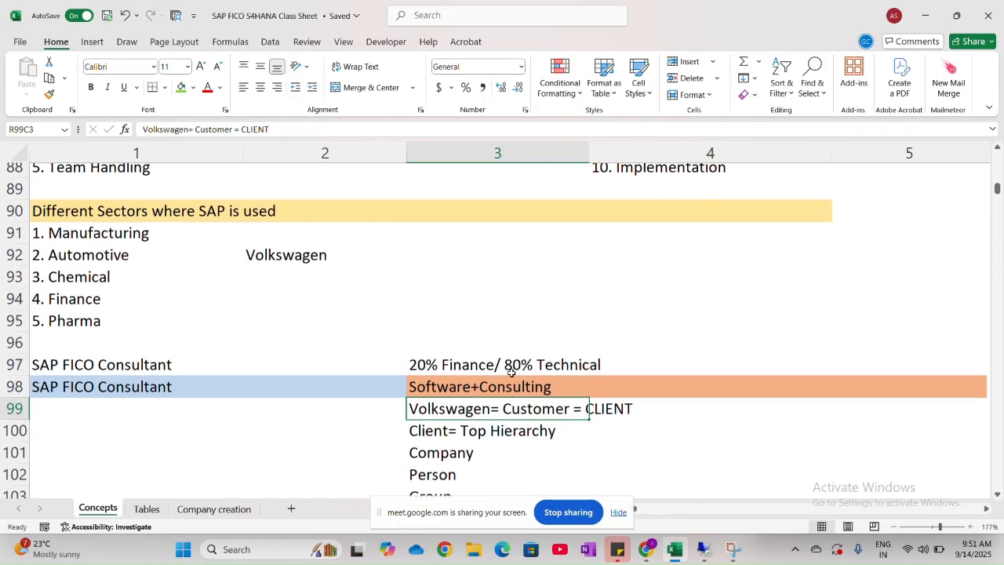
scroll(512, 372, down, 5)
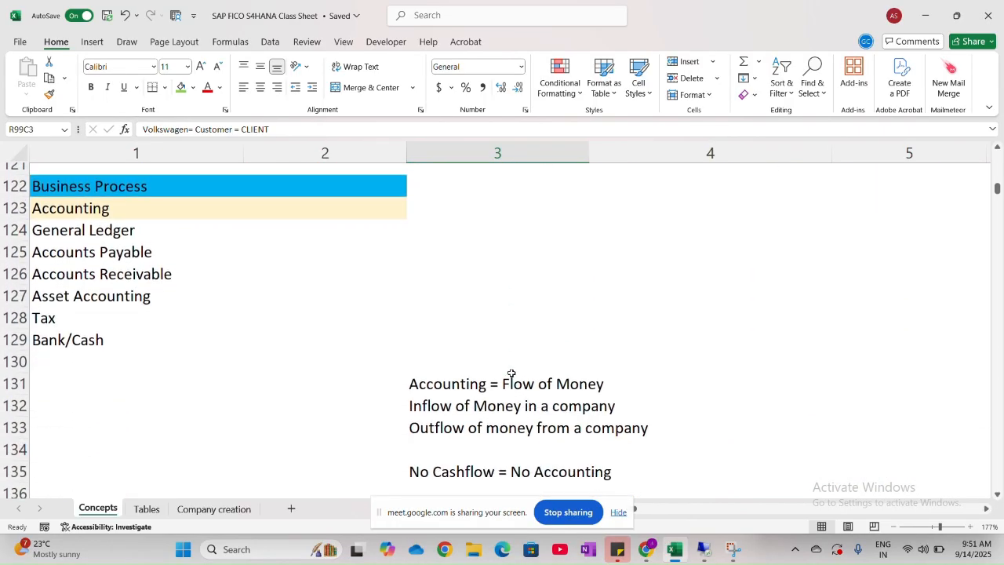
scroll(511, 373, down, 4)
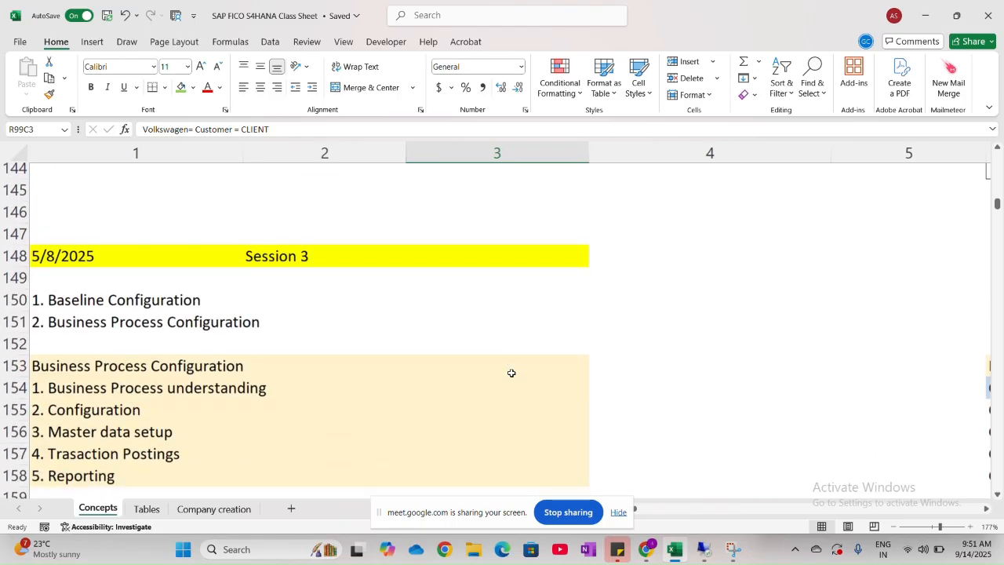
scroll(511, 372, down, 4)
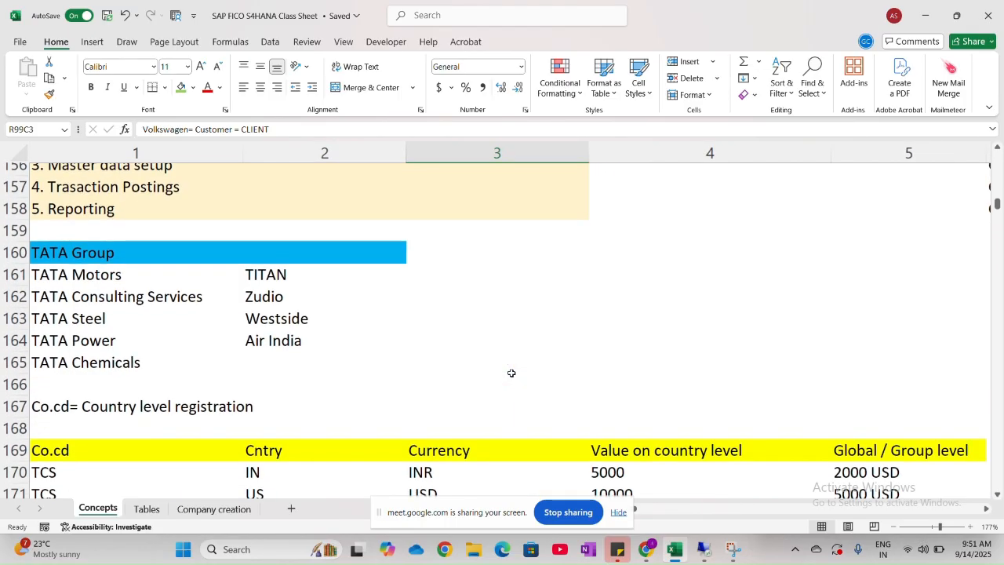
scroll(512, 372, down, 1)
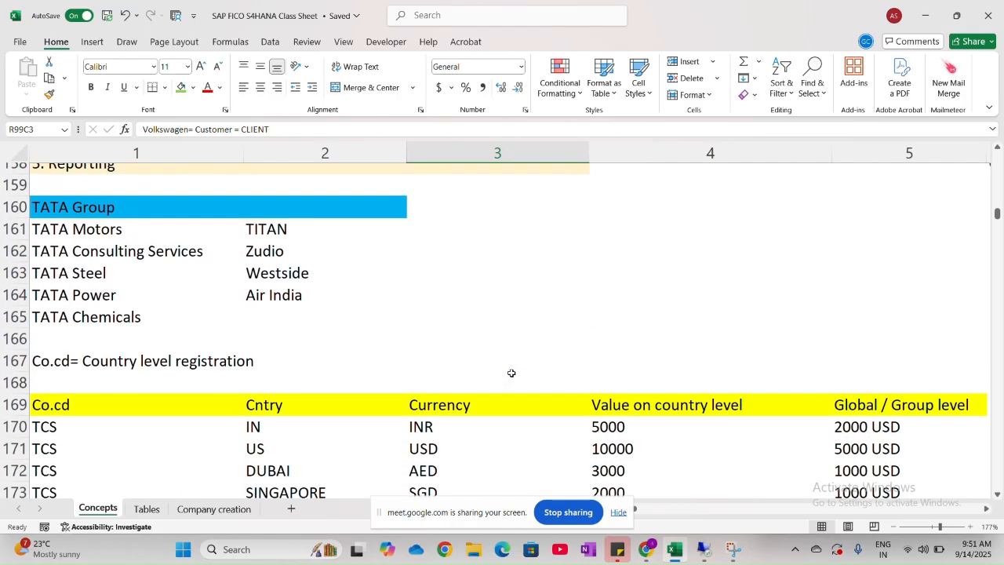
scroll(511, 372, up, 14)
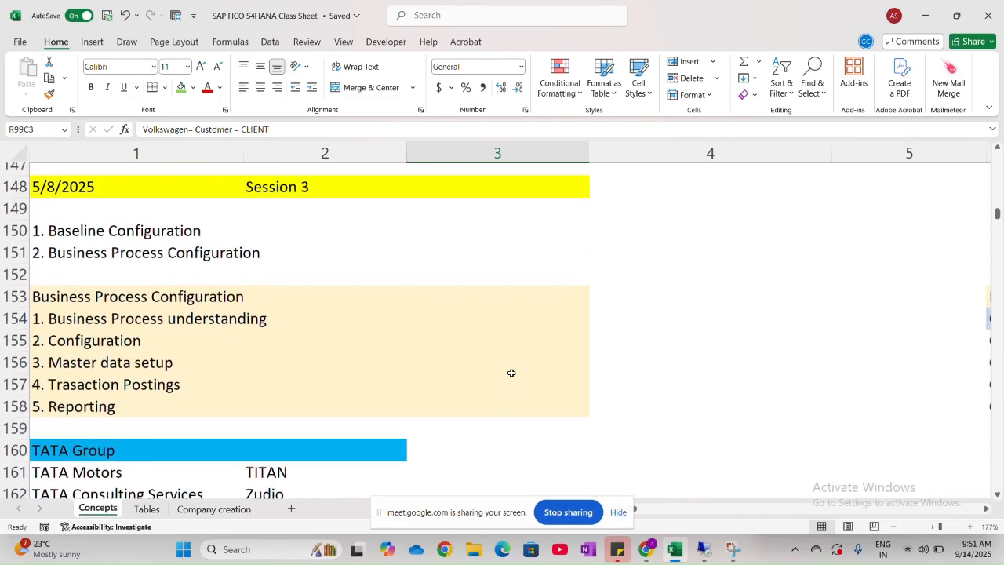
scroll(511, 373, up, 16)
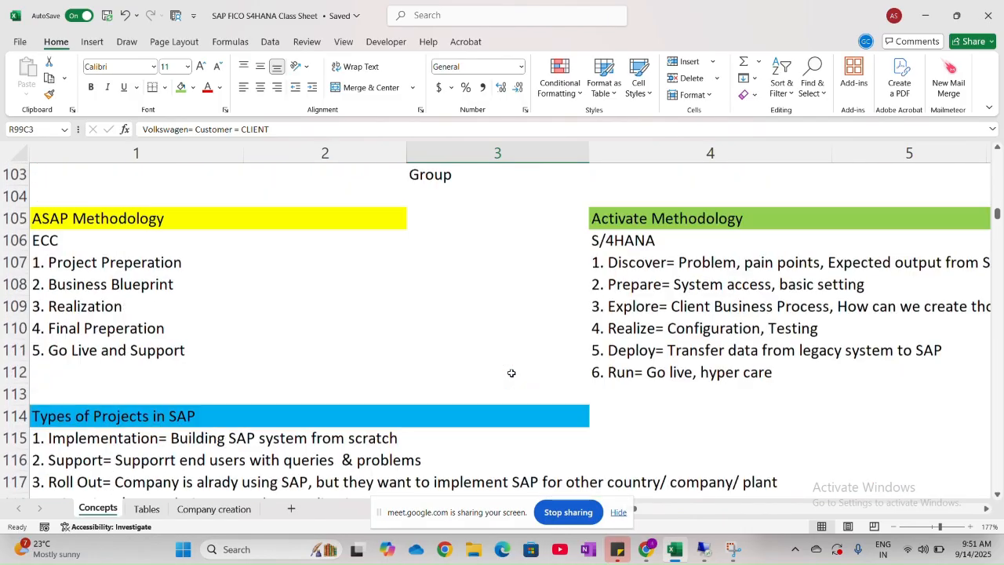
scroll(511, 372, up, 10)
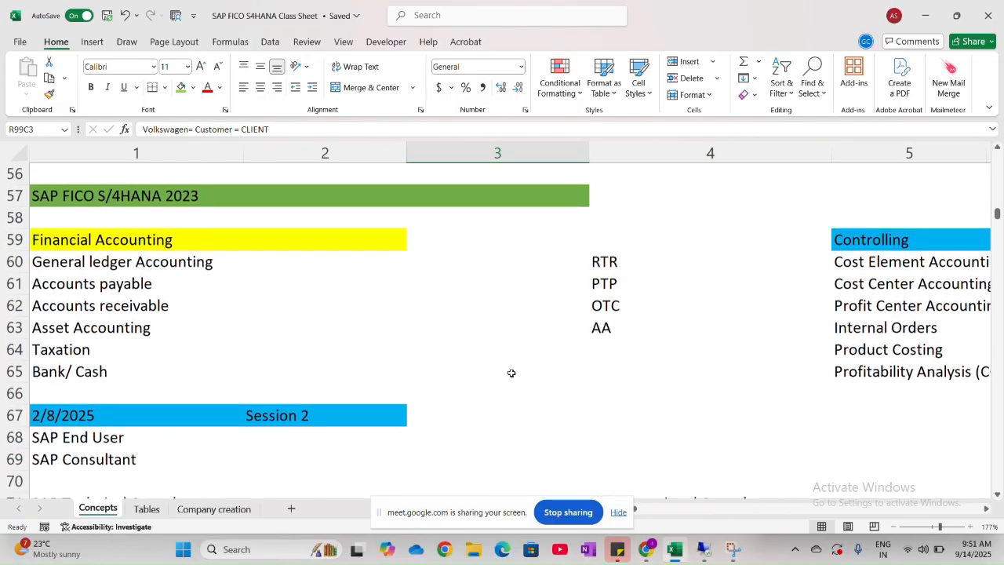
scroll(511, 372, up, 7)
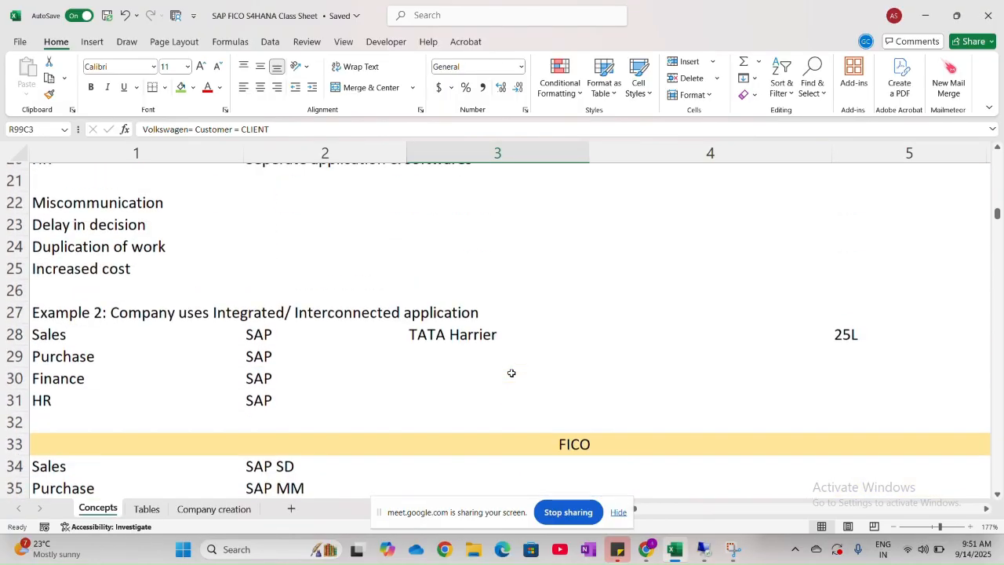
scroll(511, 373, down, 1)
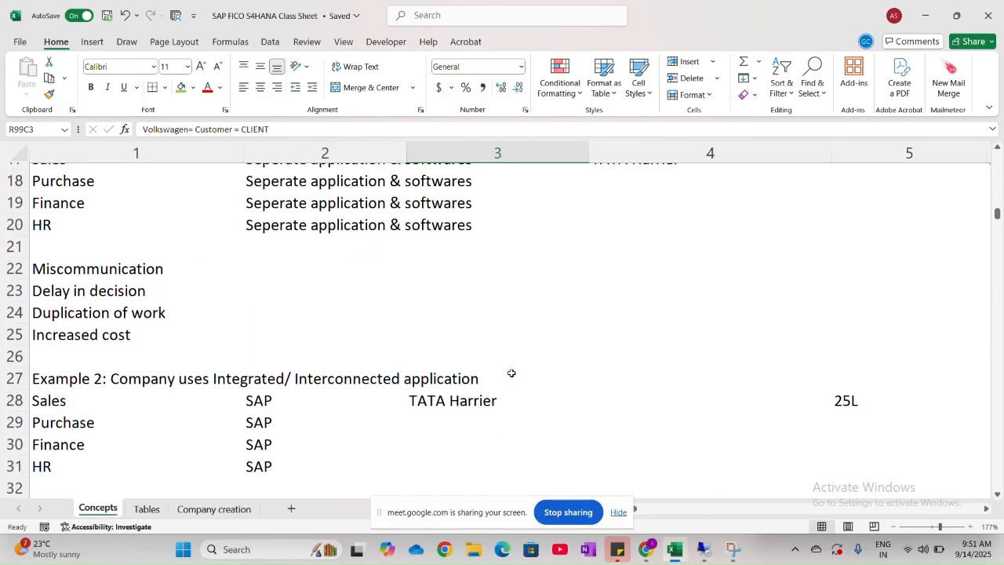
scroll(511, 373, up, 4)
scroll(512, 372, up, 2)
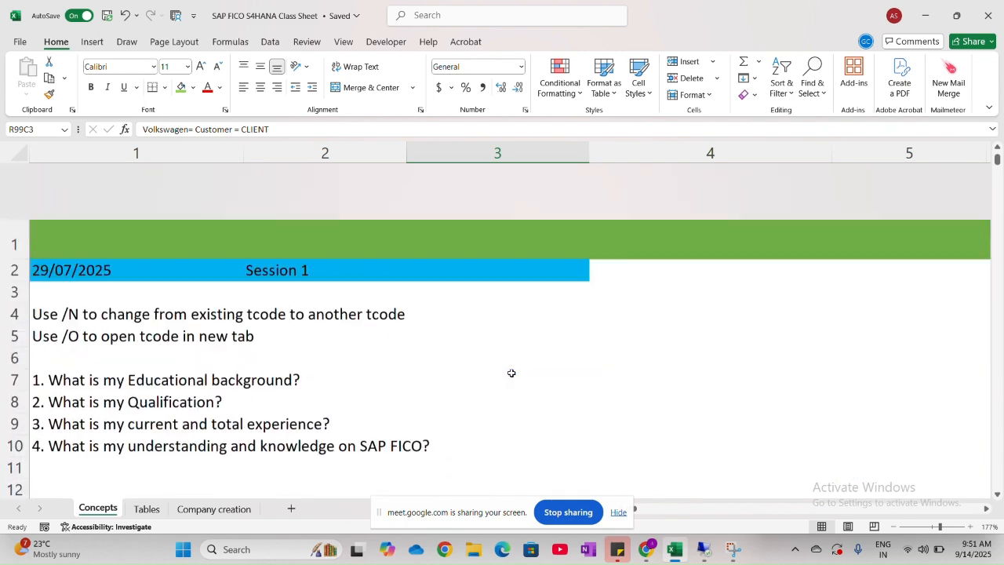
scroll(511, 372, down, 15)
scroll(511, 372, down, 1)
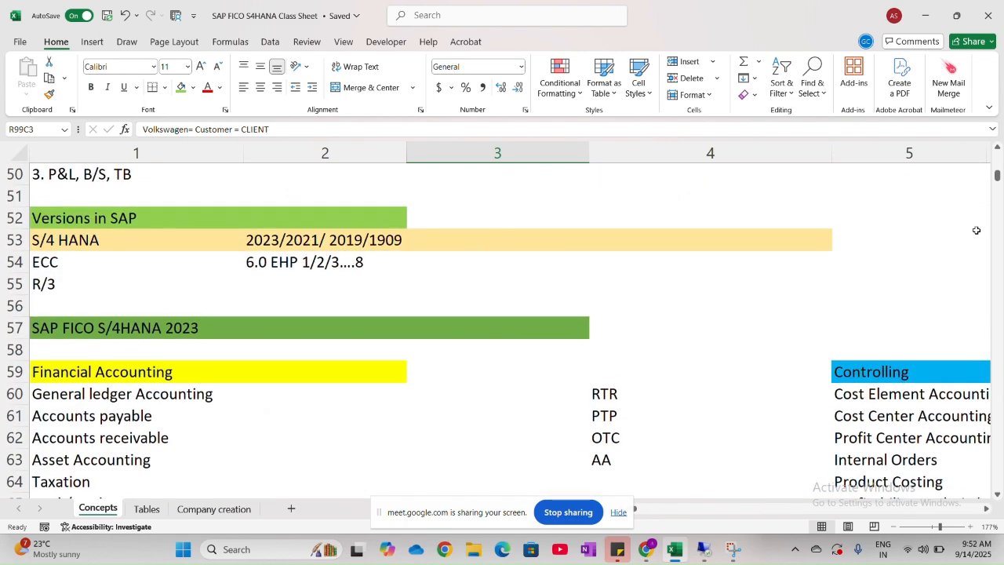
- Return to the SAP MM Organization Structure heading and select the empty cell beside it in row 917, column 3
drag(998, 187, 994, 379)
drag(1001, 428, 1000, 428)
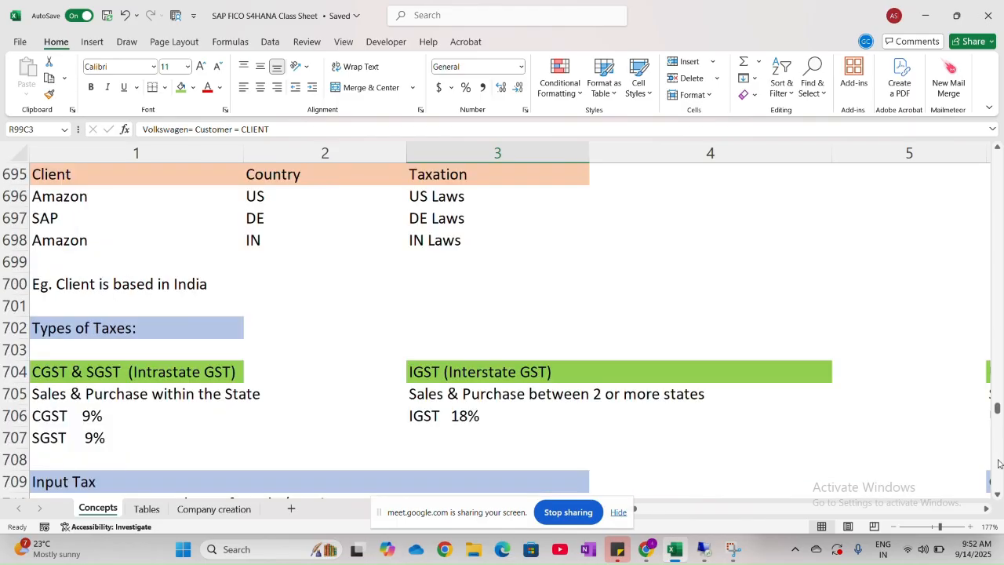
drag(999, 463, 998, 464)
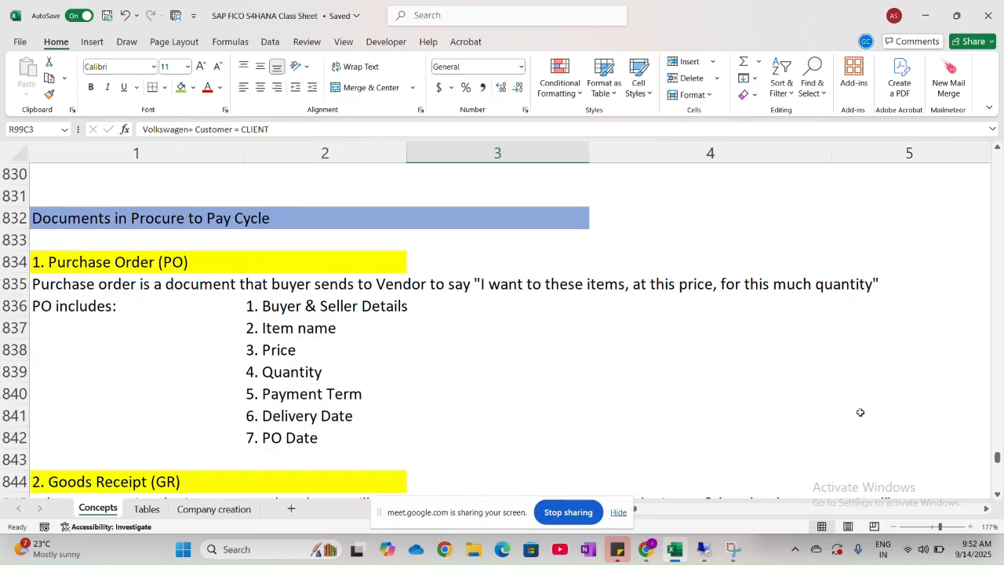
scroll(739, 354, down, 20)
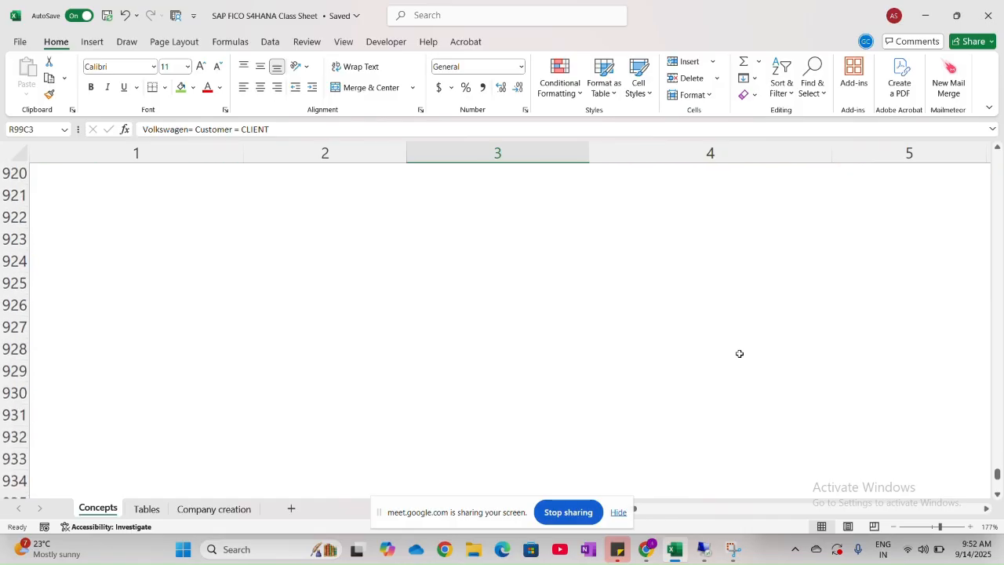
scroll(739, 353, up, 2)
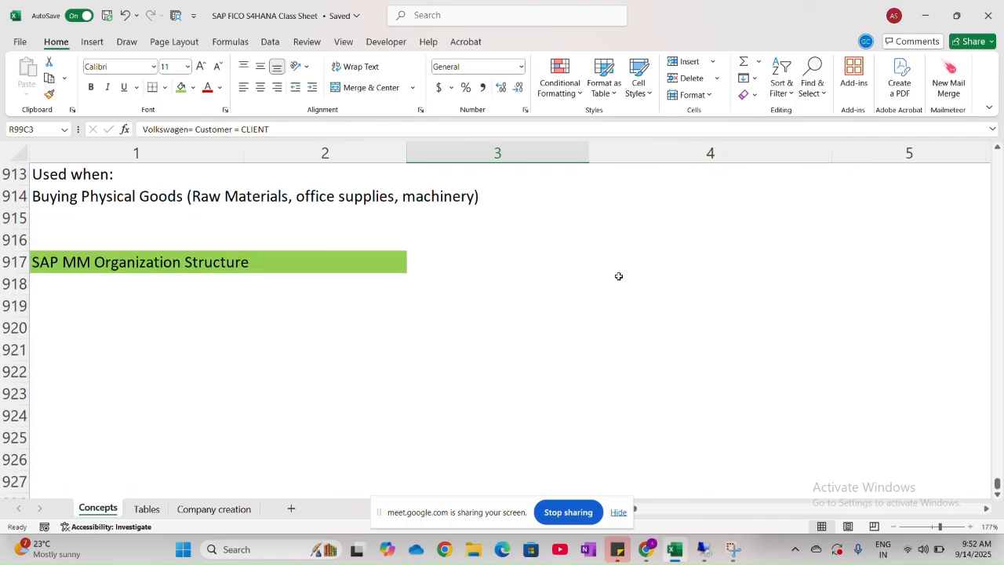
click(591, 261)
click(451, 253)
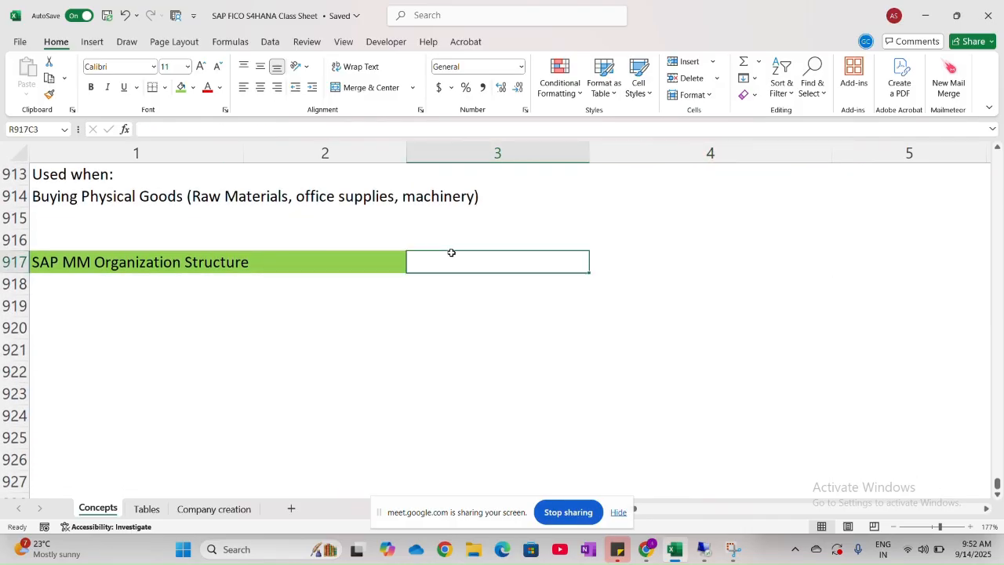
- Fill columns 3 and 4 of row 917 with light green and recolour columns 1 and 2 of that row light blue
drag(451, 252, 715, 259)
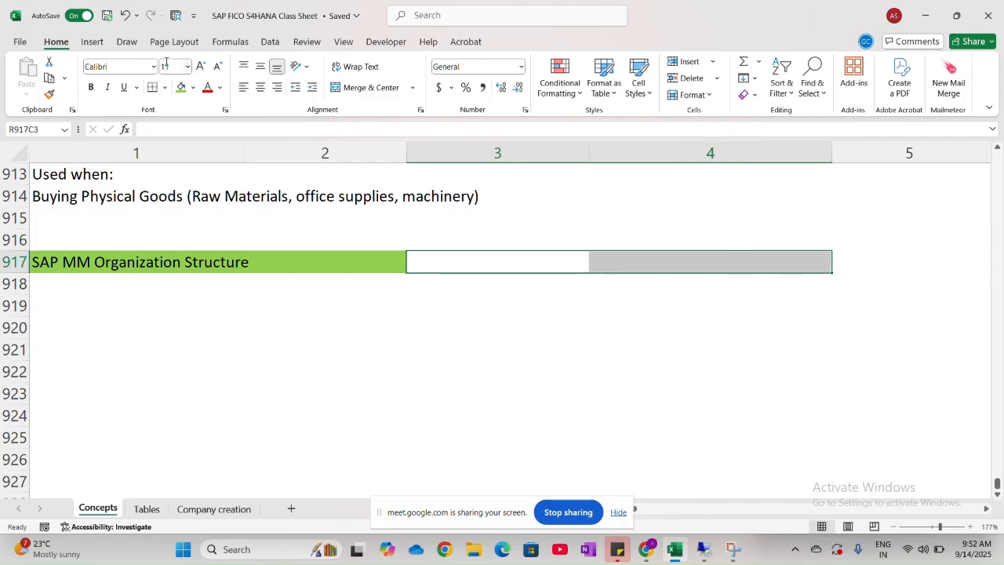
click(193, 87)
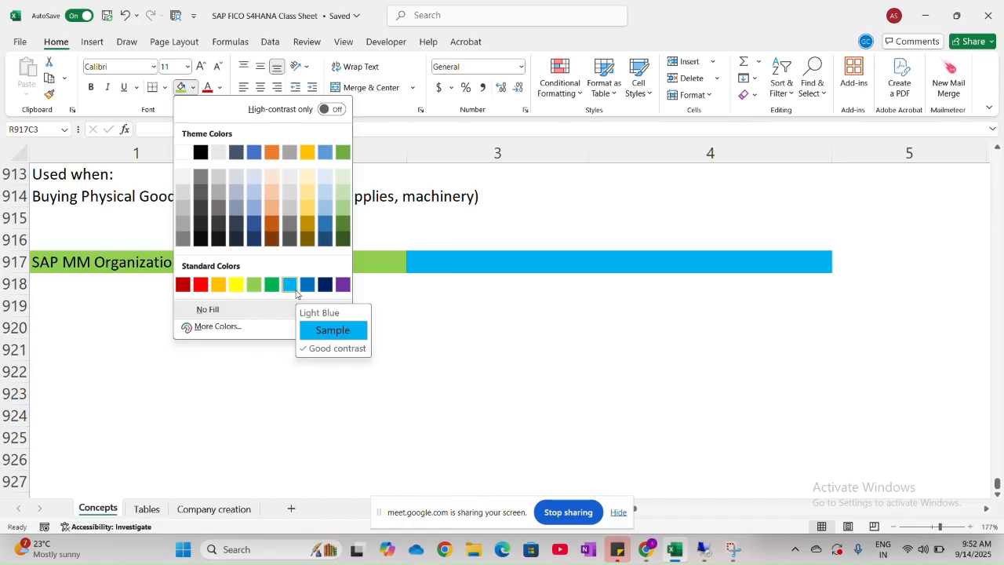
click(254, 284)
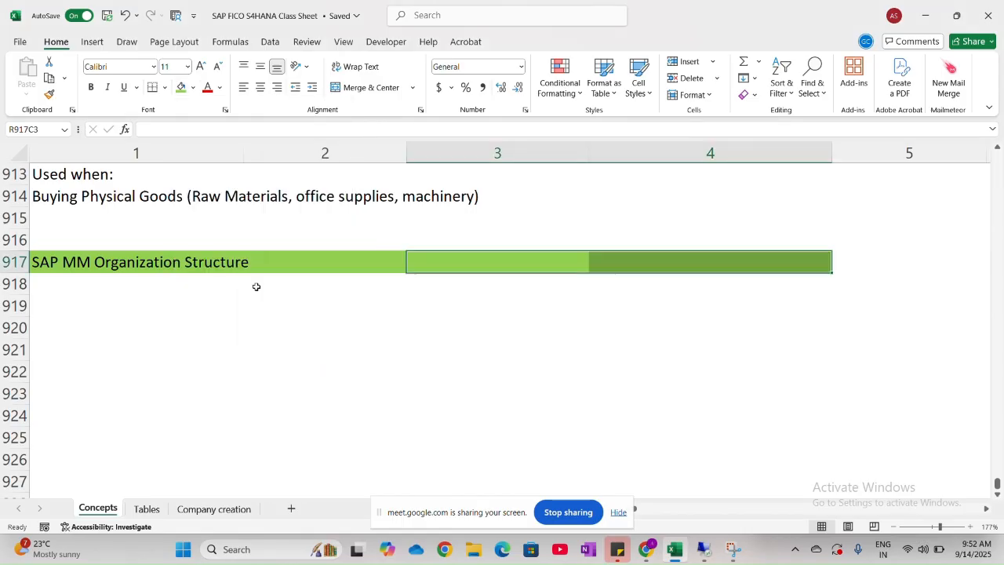
drag(105, 261, 294, 260)
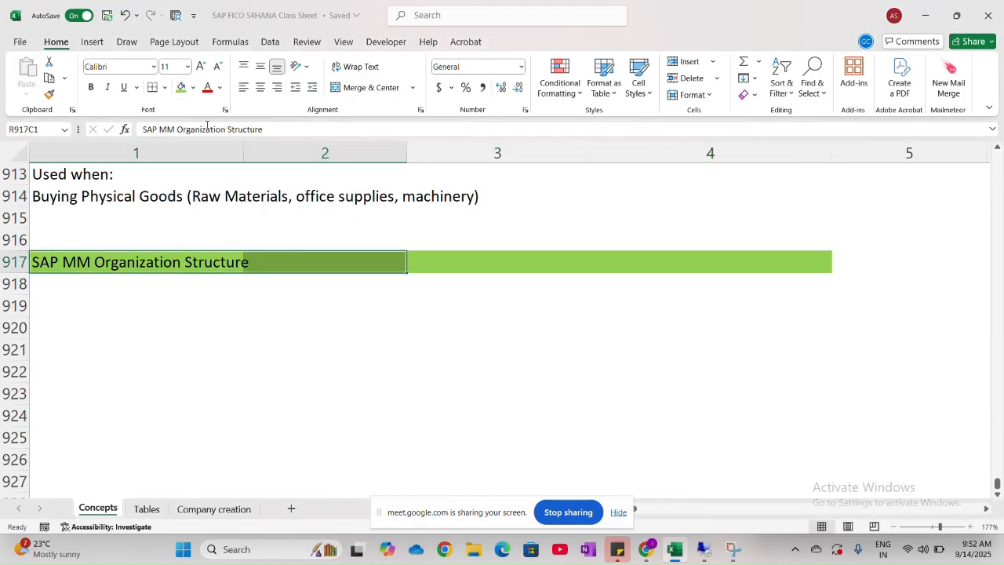
click(193, 87)
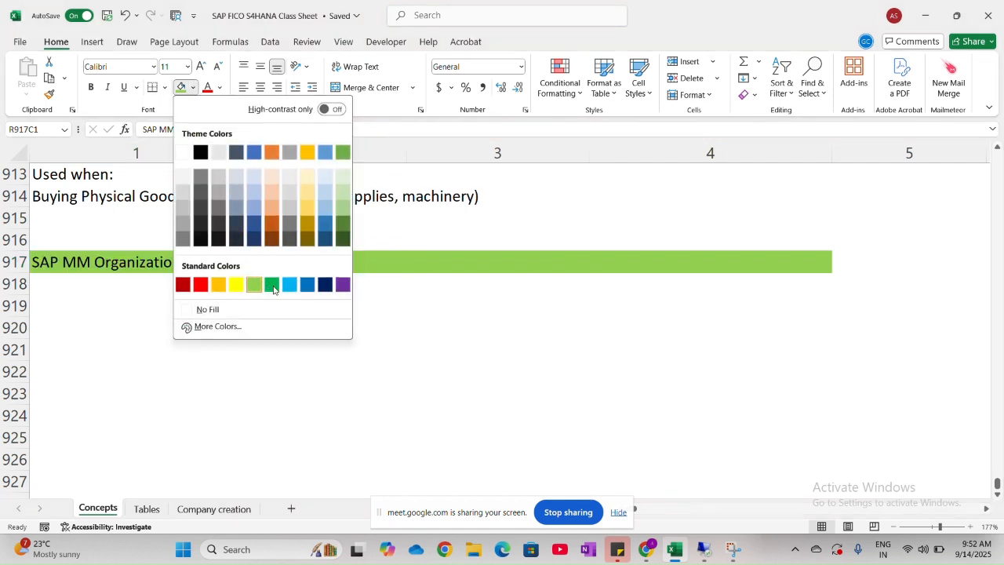
click(289, 284)
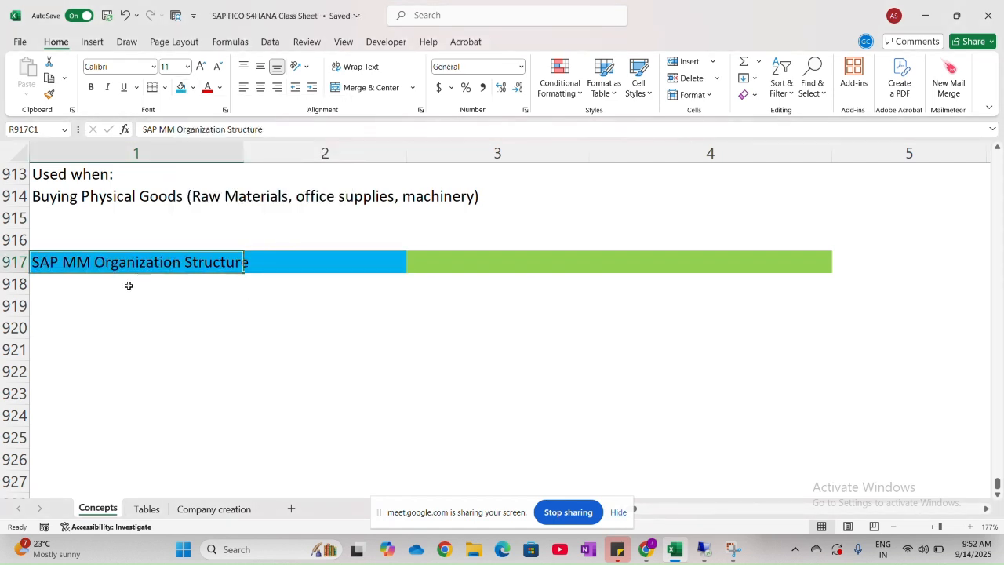
- Reword the heading in row 917, column 1 to "SAP FI Organizational Structure"
double_click(92, 263)
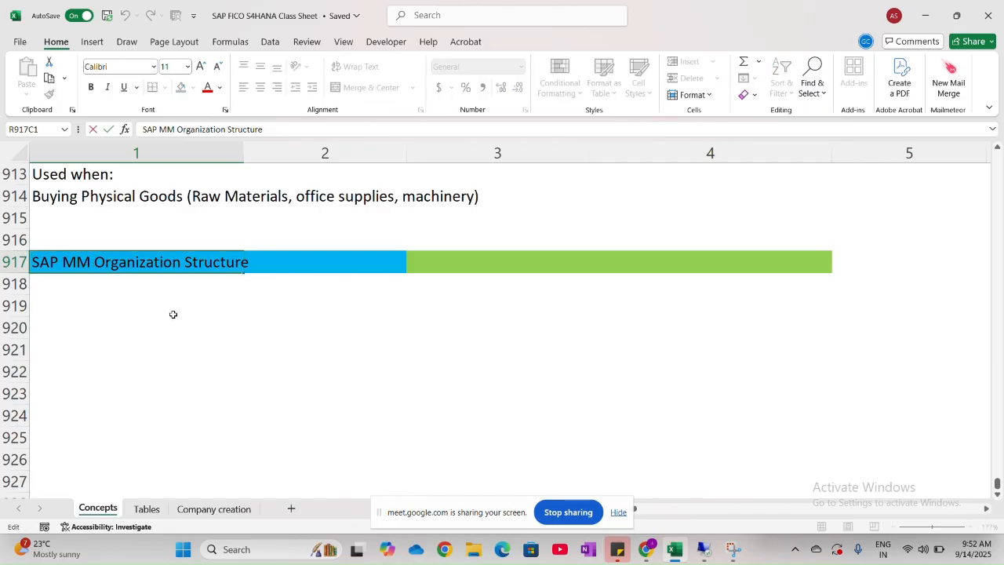
key(BackSpace)
key(BackSpace)
text(FI)
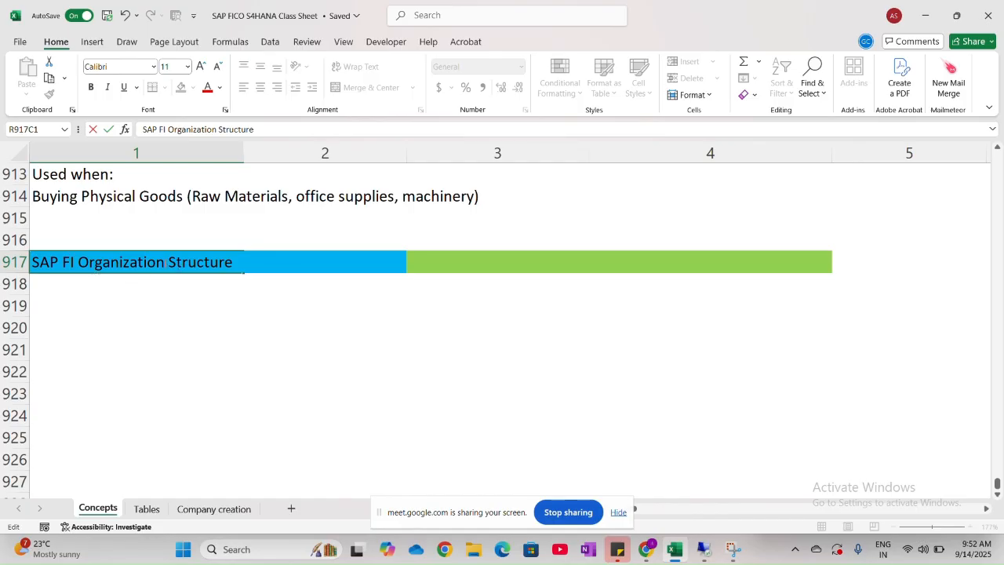
text(AL)
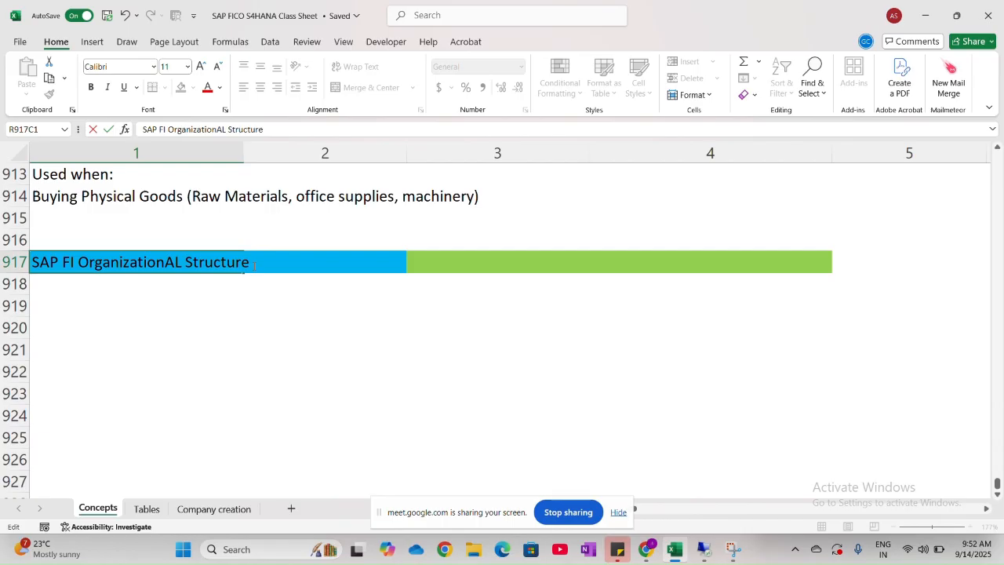
key(BackSpace)
key(BackSpace)
key(Caps_Lock)
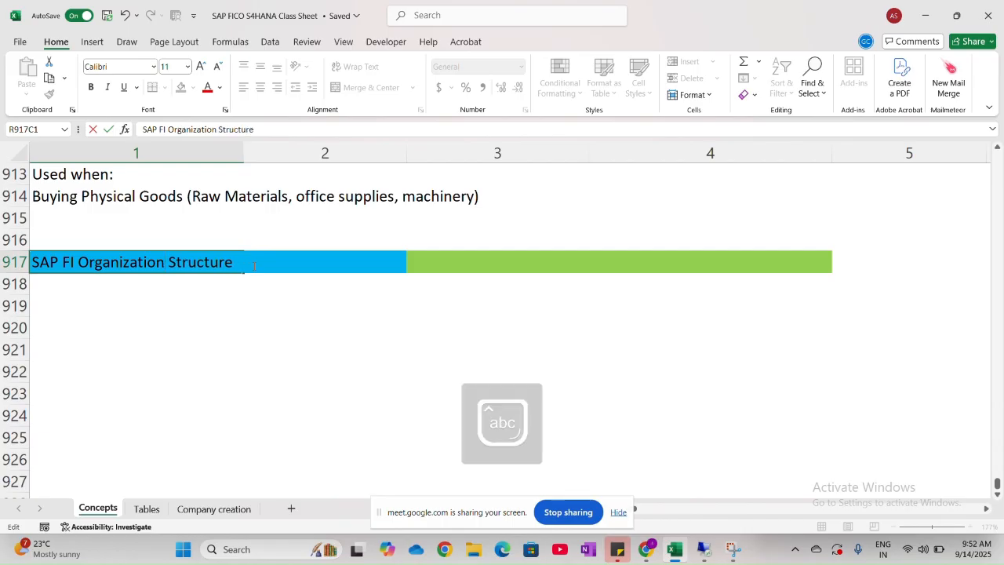
text(al)
- Copy the FI heading text into row 917, column 3 and change it to "SAP MM Organizational Structure"
key(ctrl+a)
key(ctrl+c)
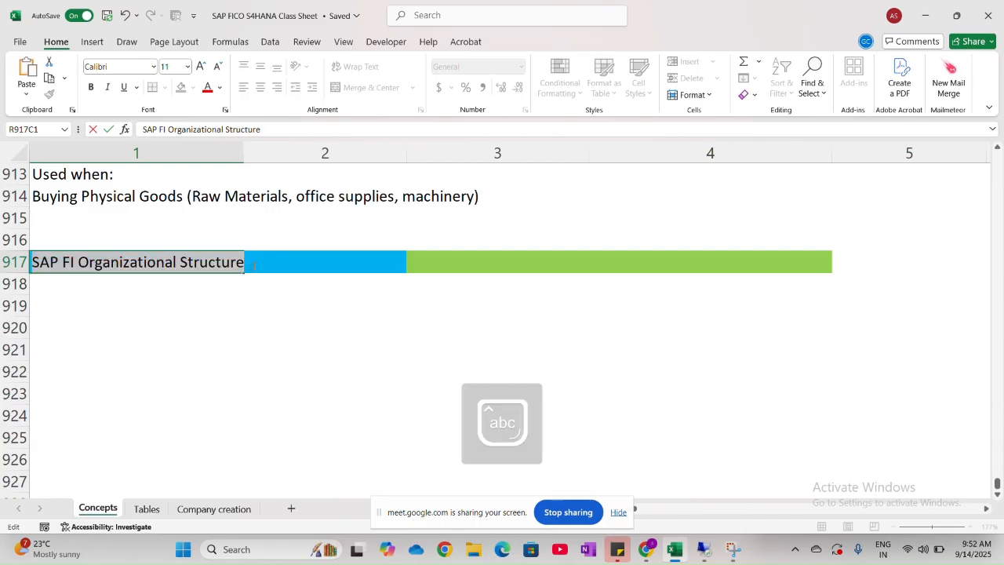
click(454, 258)
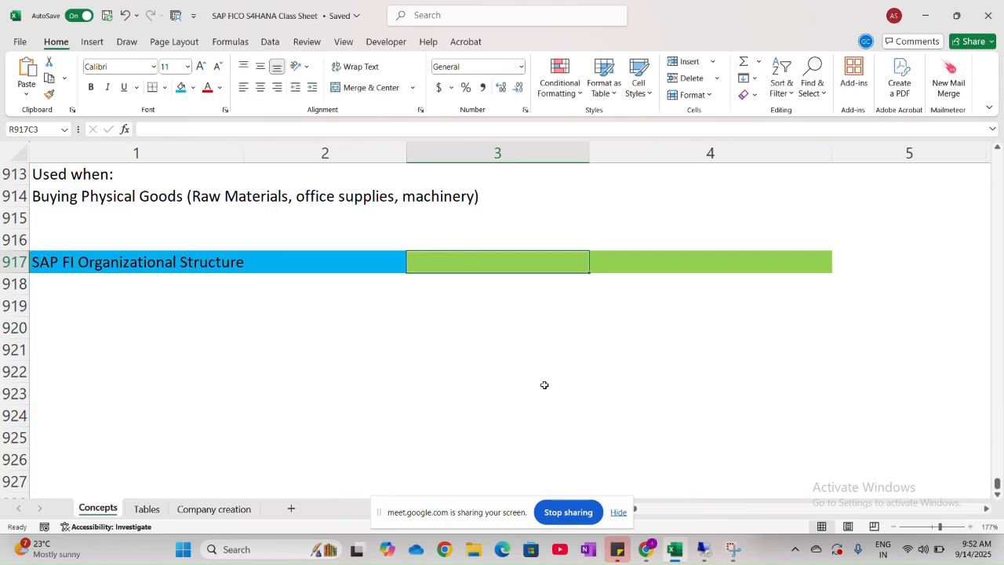
key(ctrl+v)
double_click(458, 262)
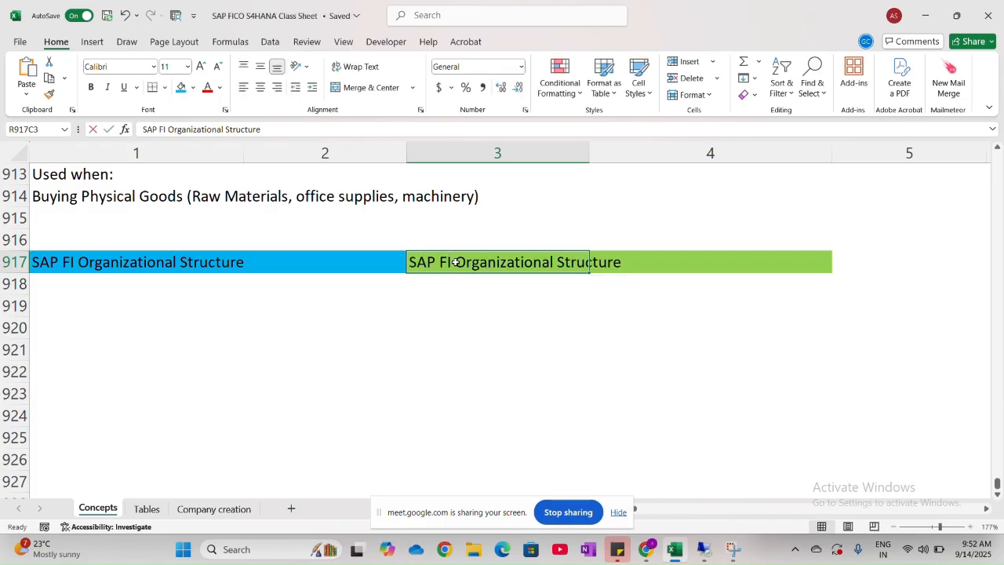
key(BackSpace)
key(BackSpace)
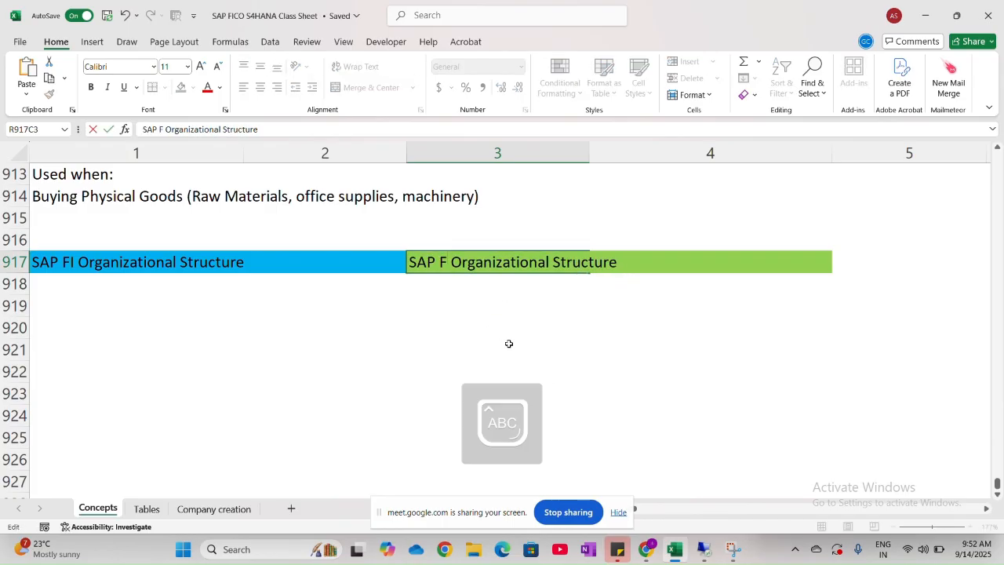
text(MM)
key(Caps_Lock)
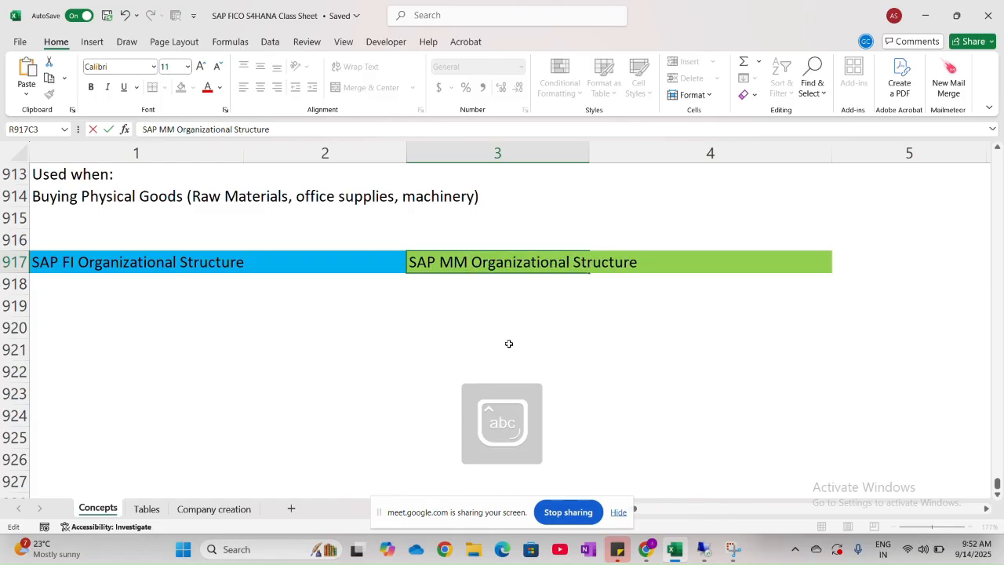
click(526, 320)
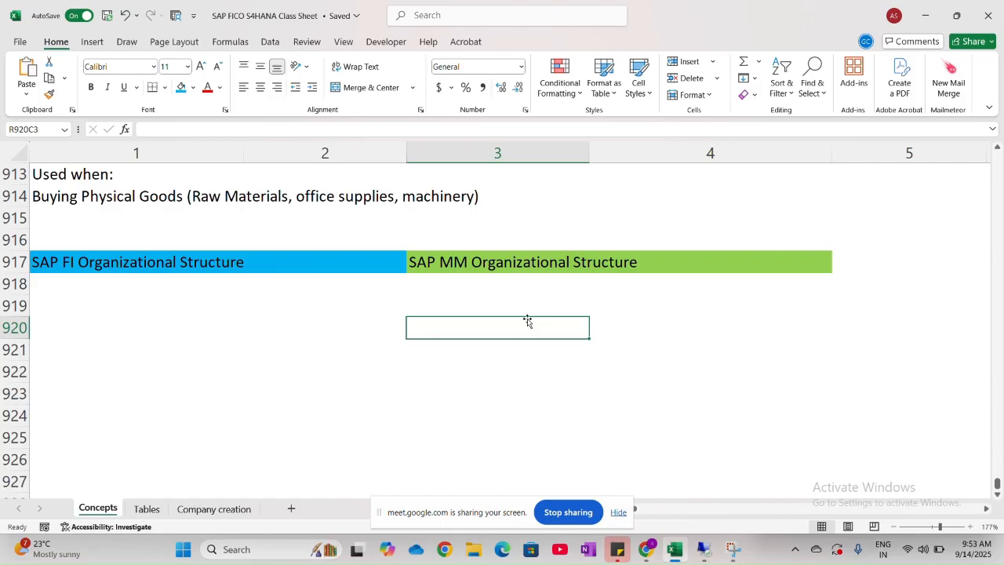
- Enter "Client" and "Company" in rows 918 and 919 under the SAP FI Organizational Structure heading
click(195, 287)
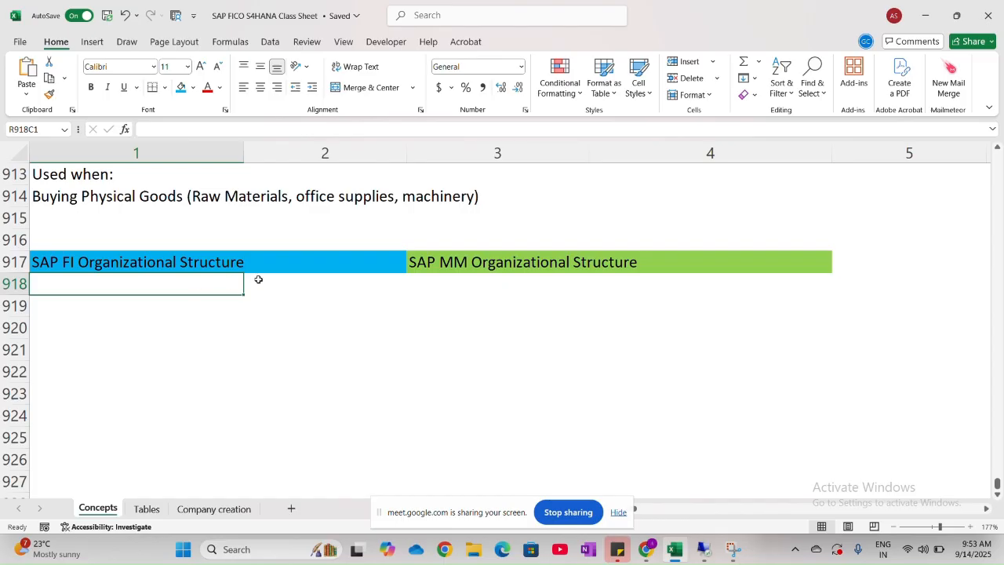
text(Client)
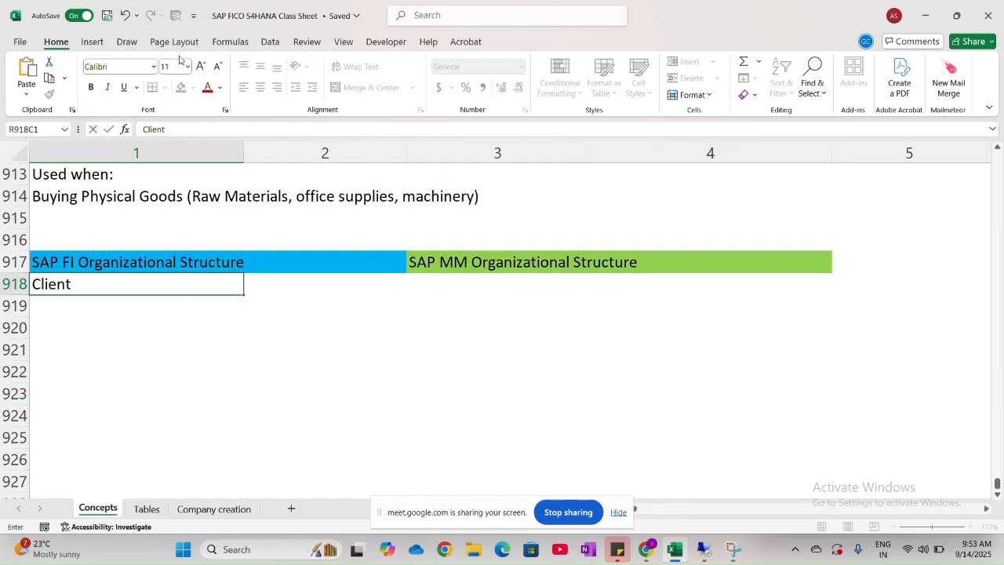
click(146, 304)
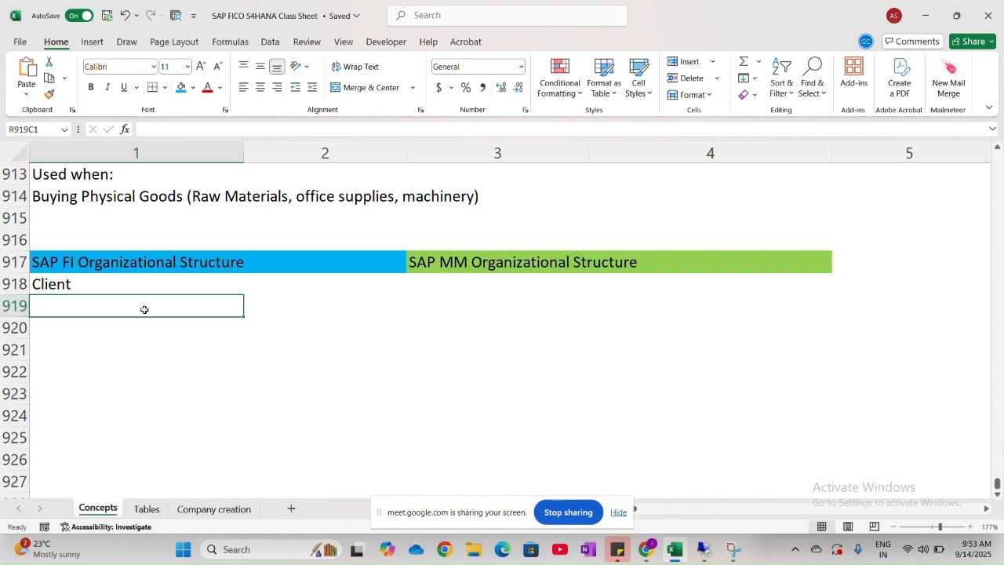
text(C)
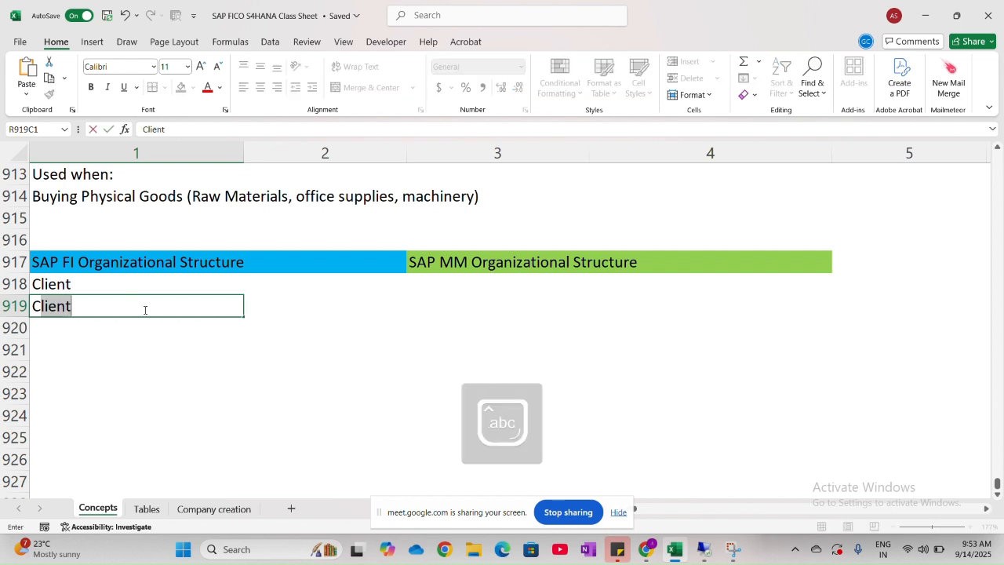
text(ompany)
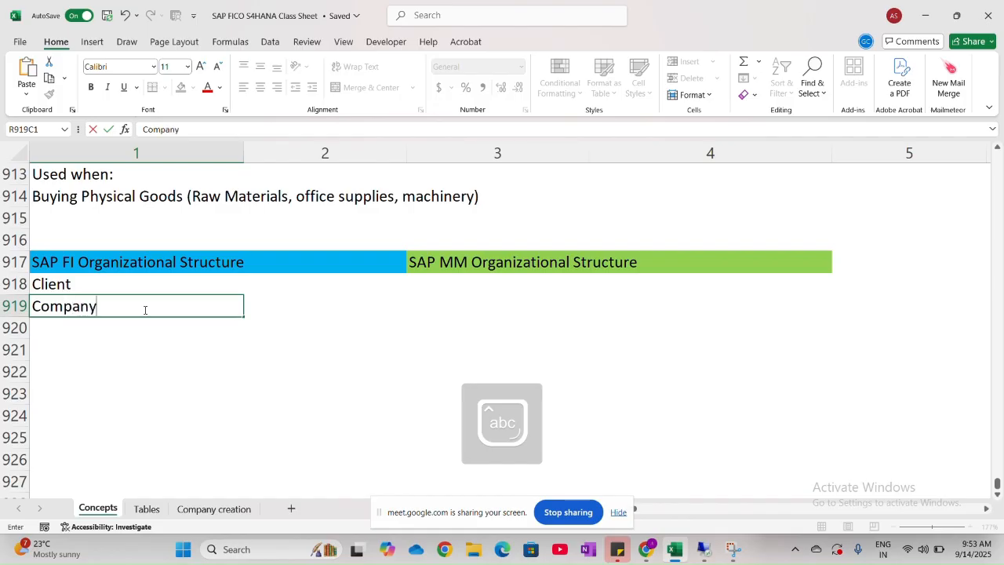
- Add "Company Code" in row 920 and "Business Area" in row 921 of the SAP FI list
click(81, 327)
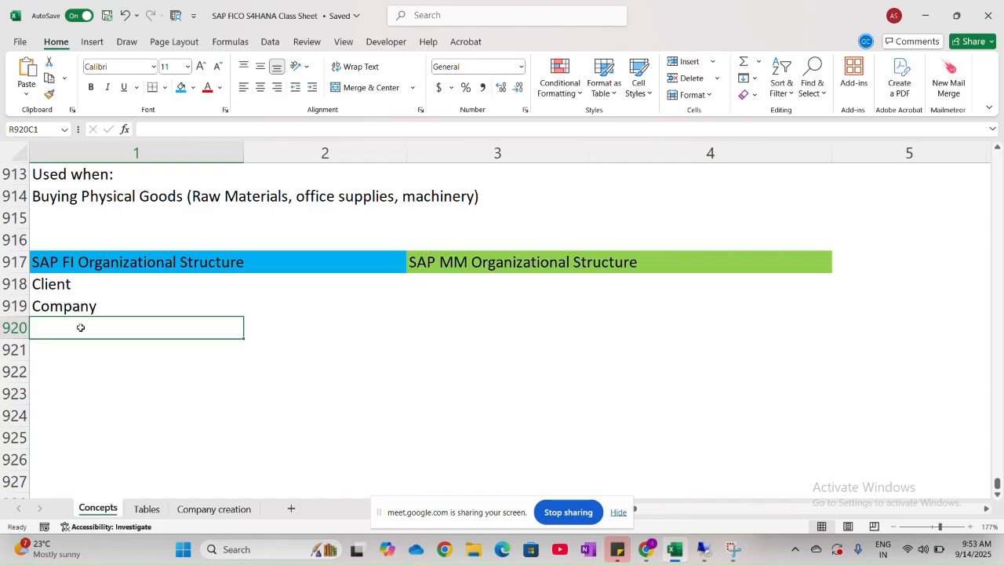
text(Co)
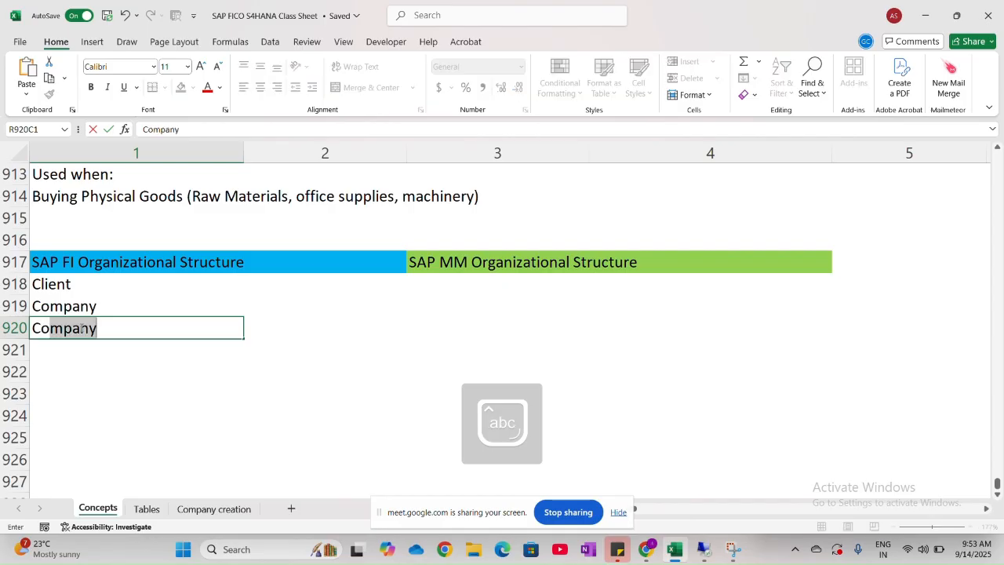
text(mpany)
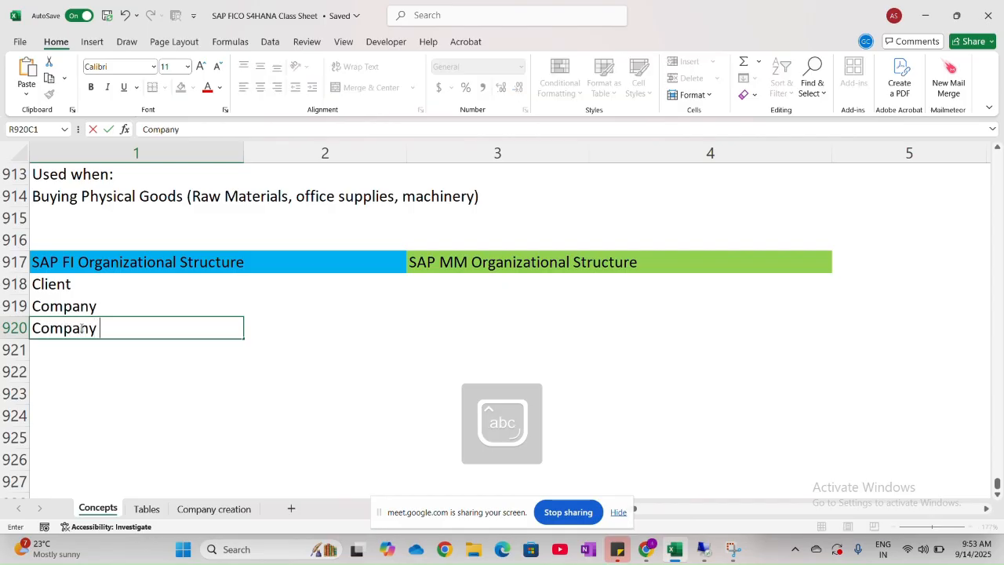
text( Code)
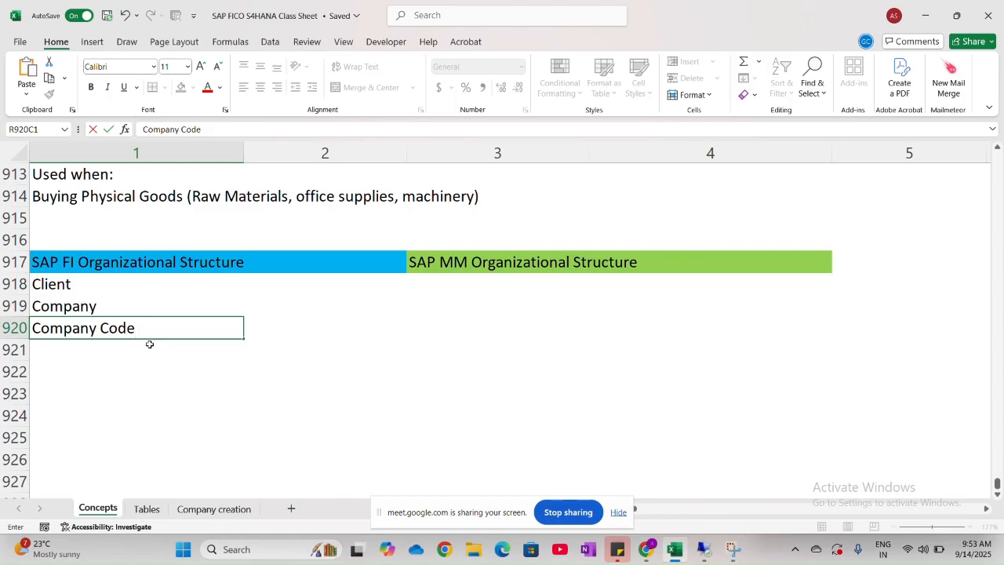
click(124, 352)
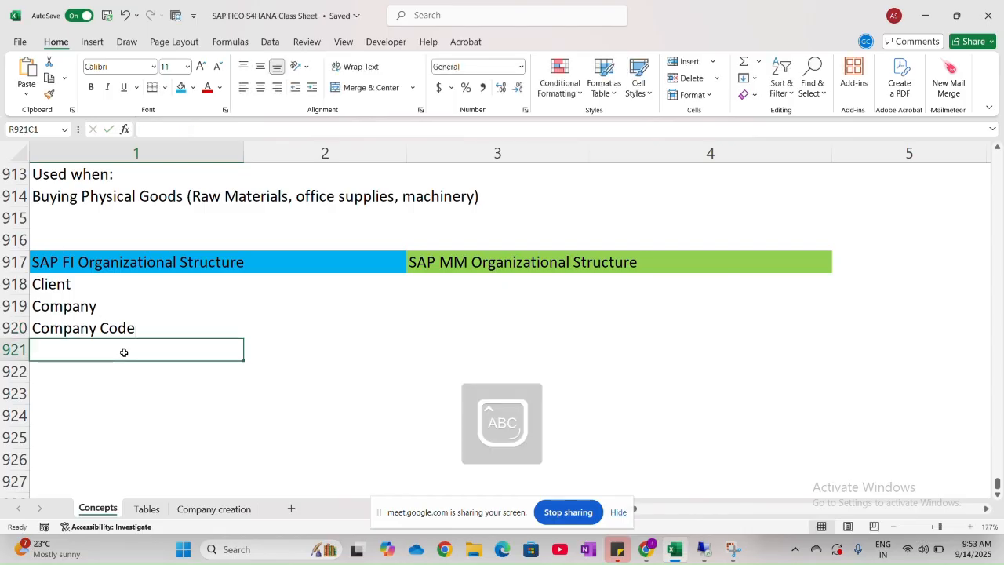
text(Business)
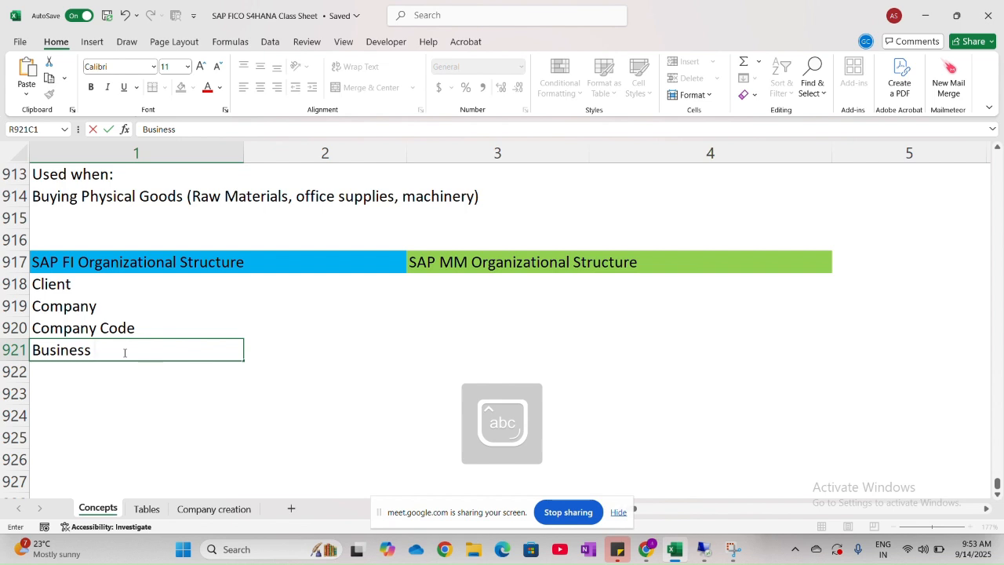
text( Area)
click(158, 410)
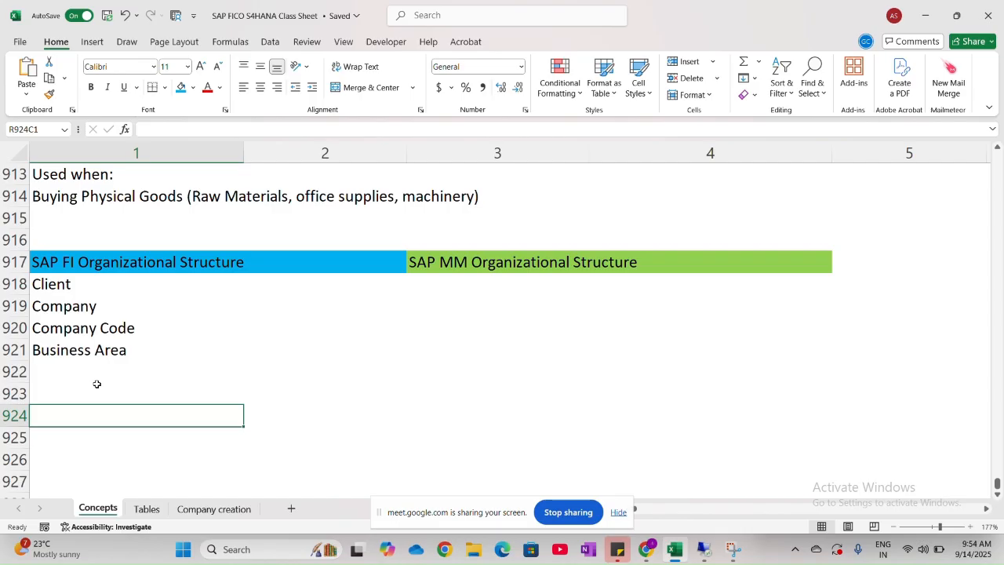
- Center the four SAP FI entries from Client to Business Area horizontally in column 1
drag(72, 287, 80, 350)
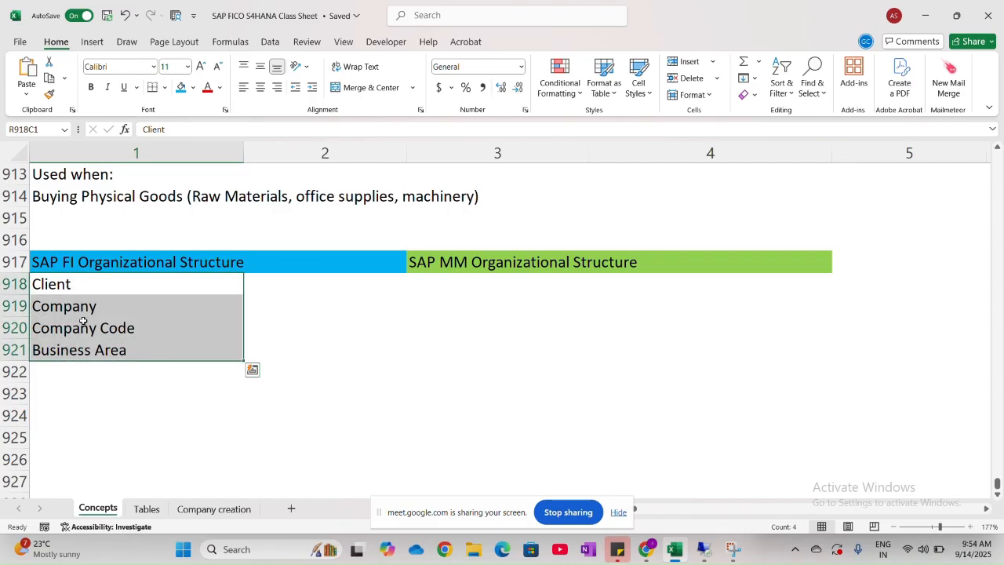
click(259, 87)
click(350, 395)
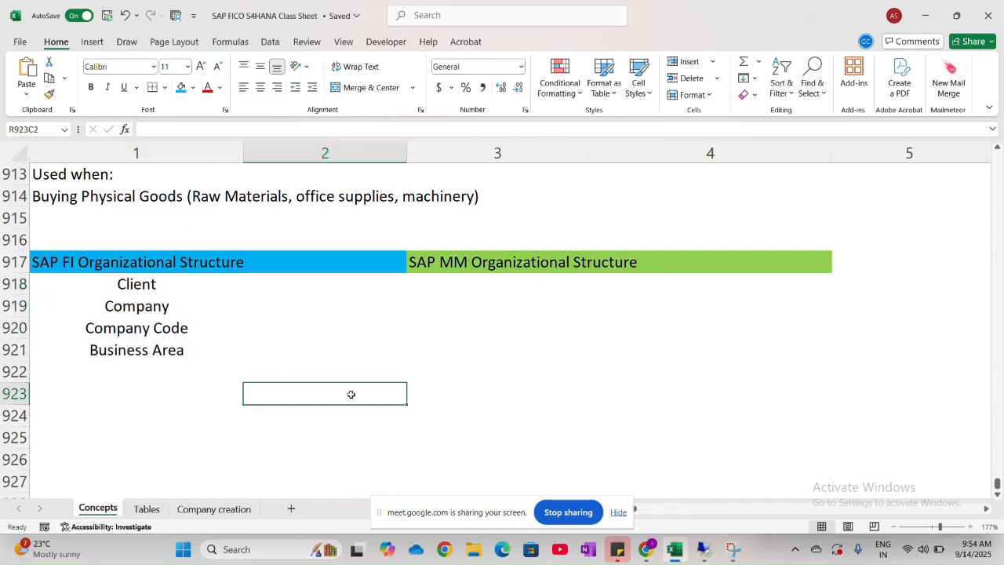
- Enter "Client" in row 918 and "Plant" in row 919 under the SAP MM Organizational Structure heading
click(462, 289)
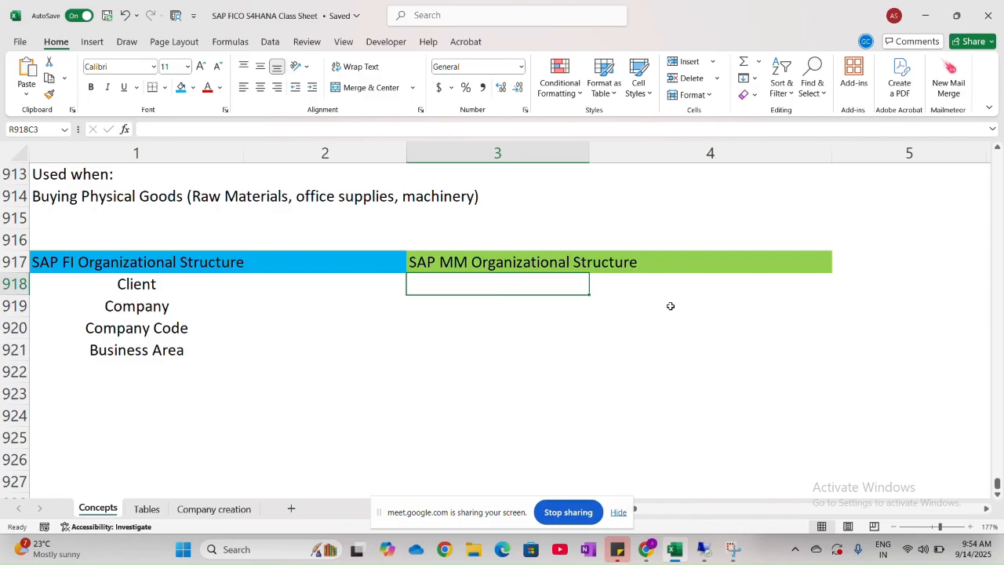
key(Caps_Lock)
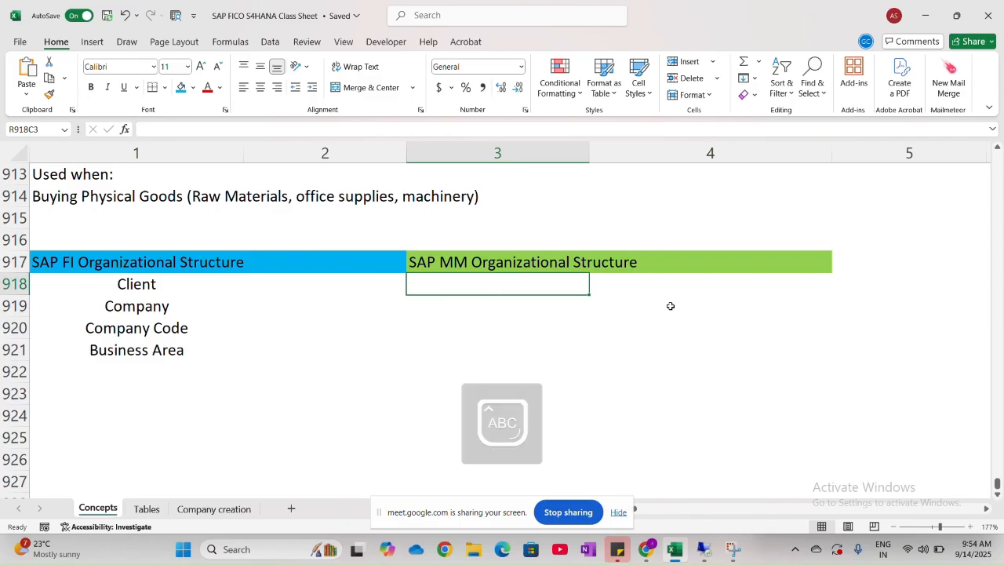
text(C)
key(Caps_Lock)
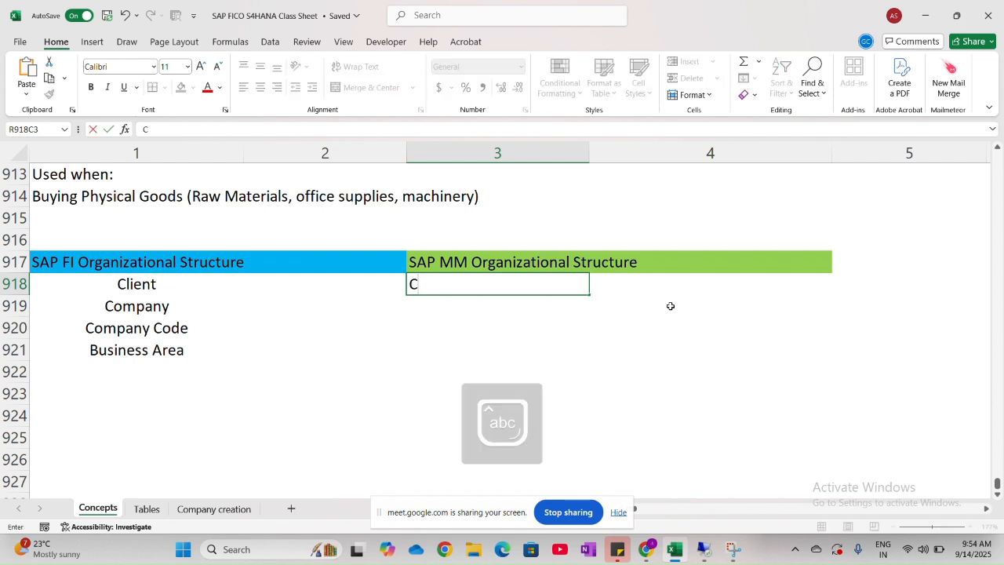
text(lient)
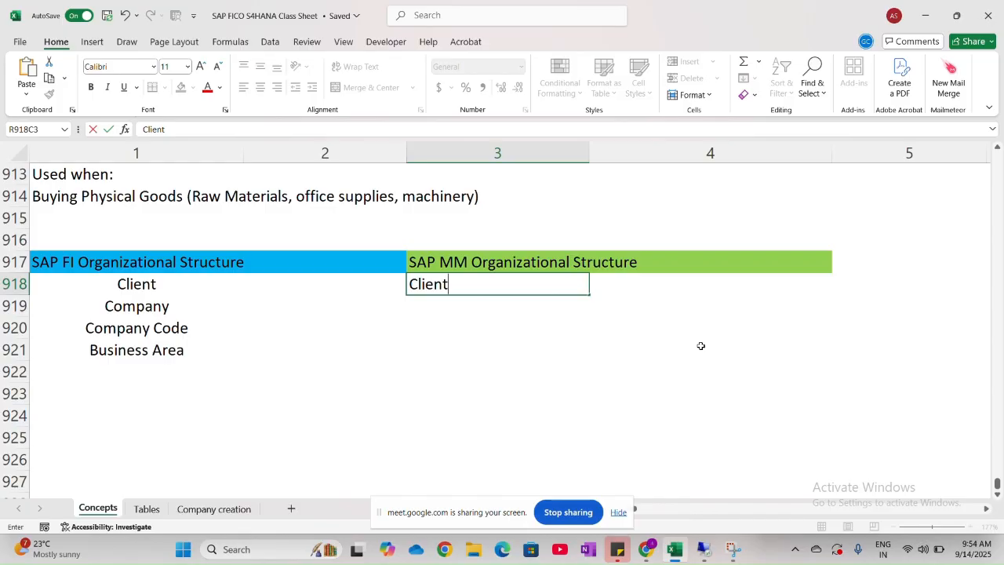
key(Return)
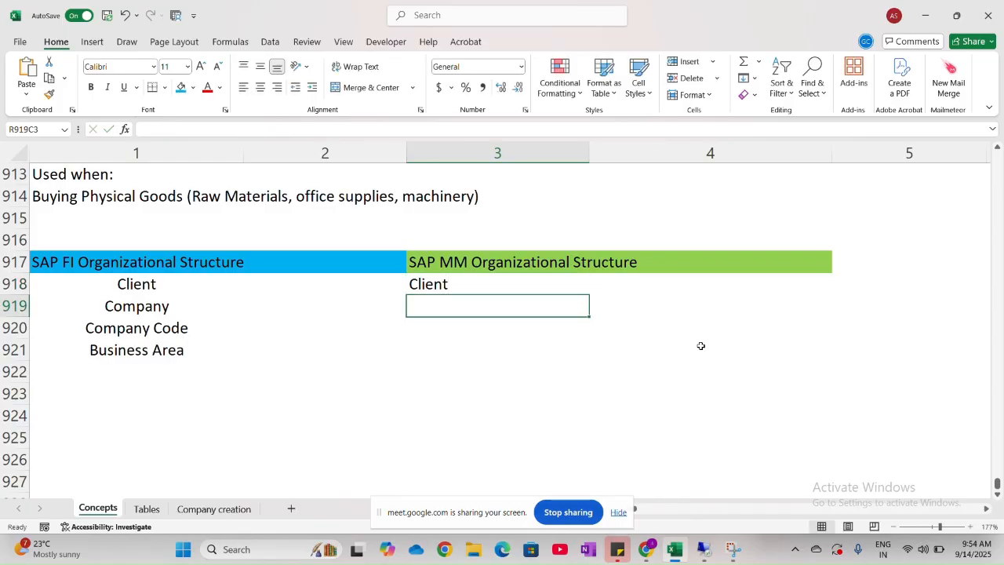
key(Caps_Lock)
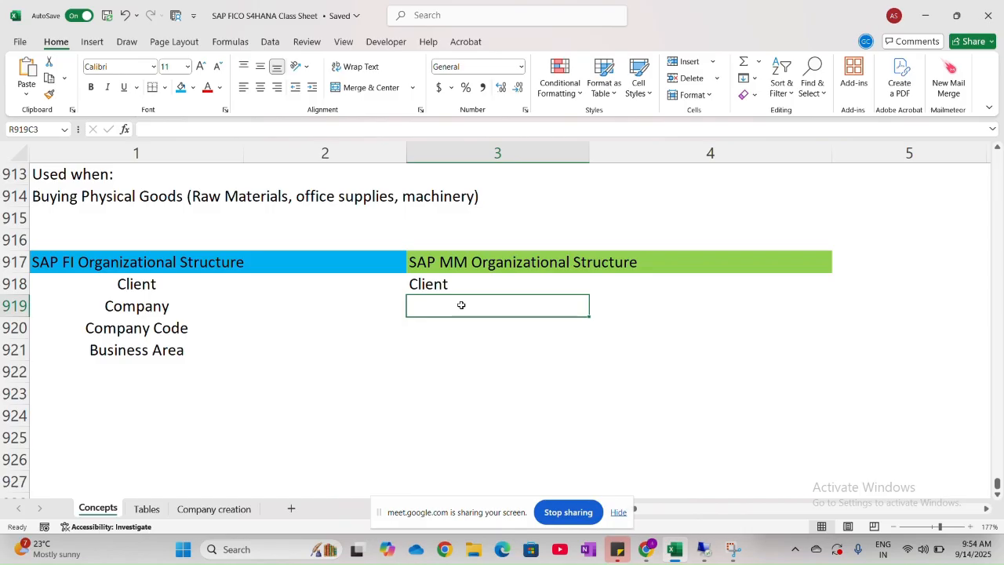
text(Plant)
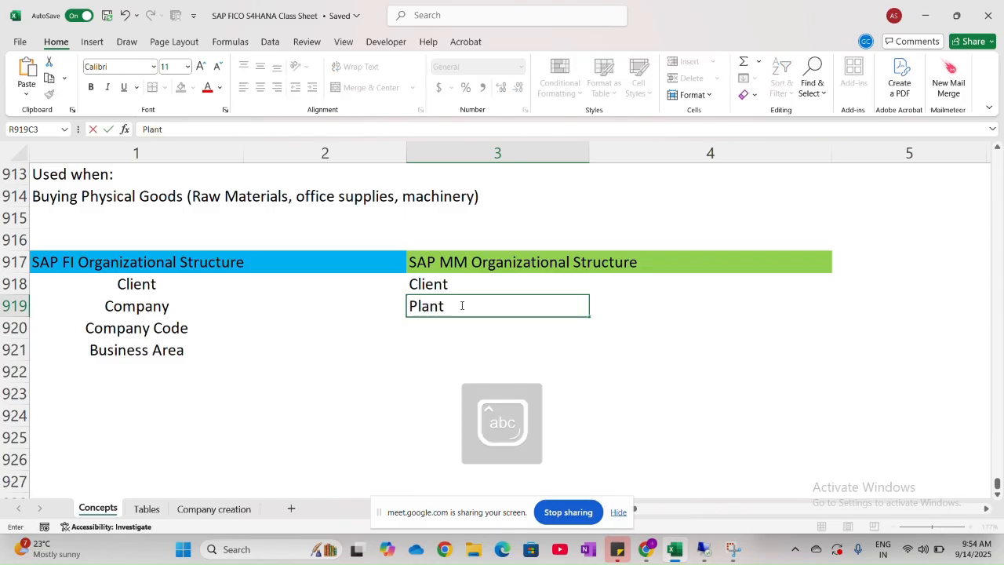
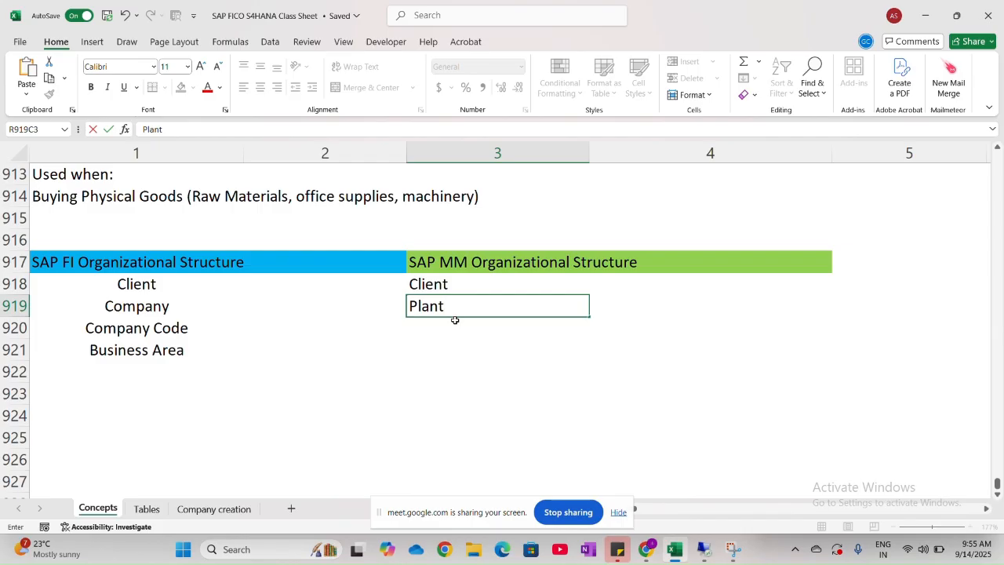
- Enter "Storage Locations" in row 920 of the SAP MM Organizational Structure list
key(Return)
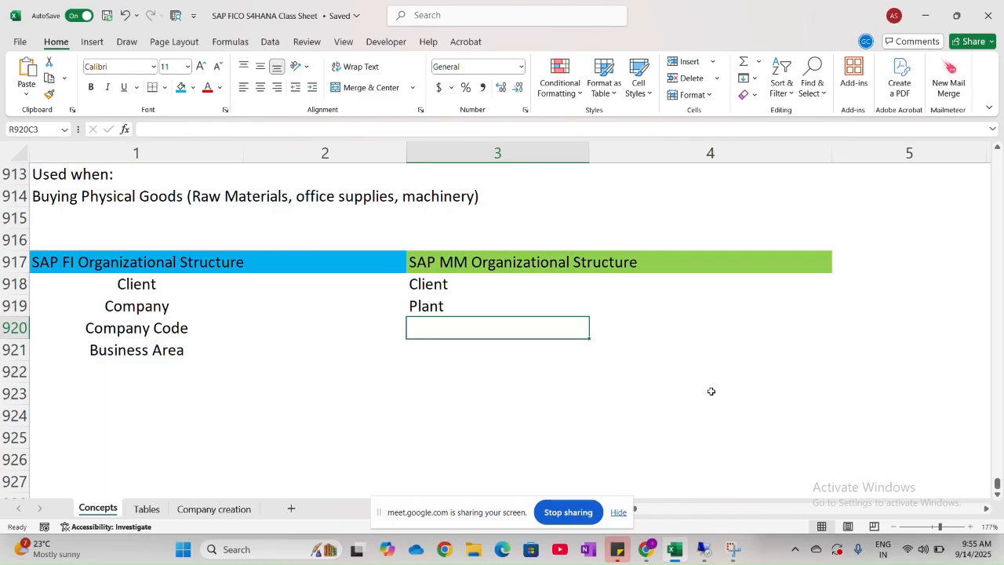
text(Stora)
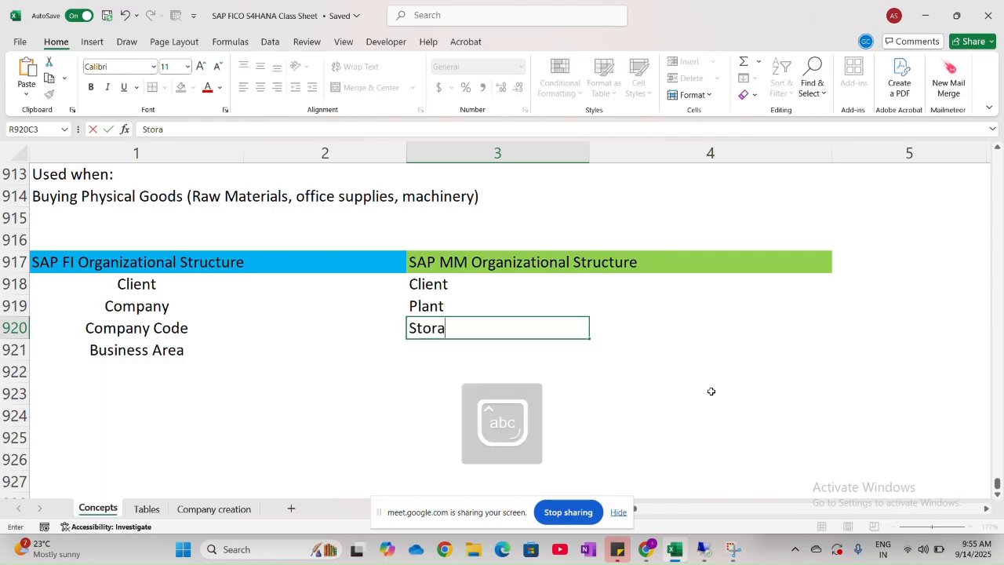
text(ge Loca)
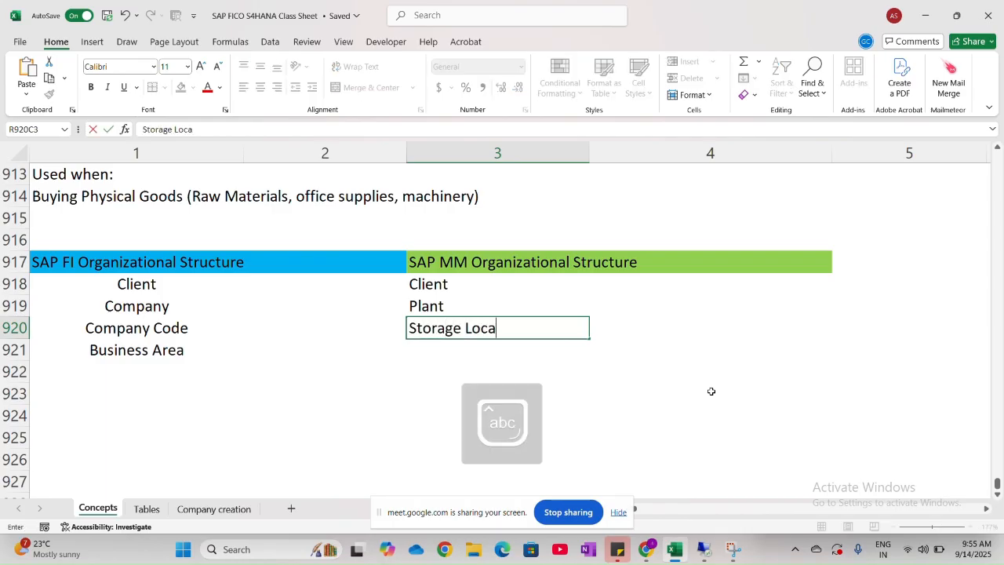
text(tions)
click(584, 389)
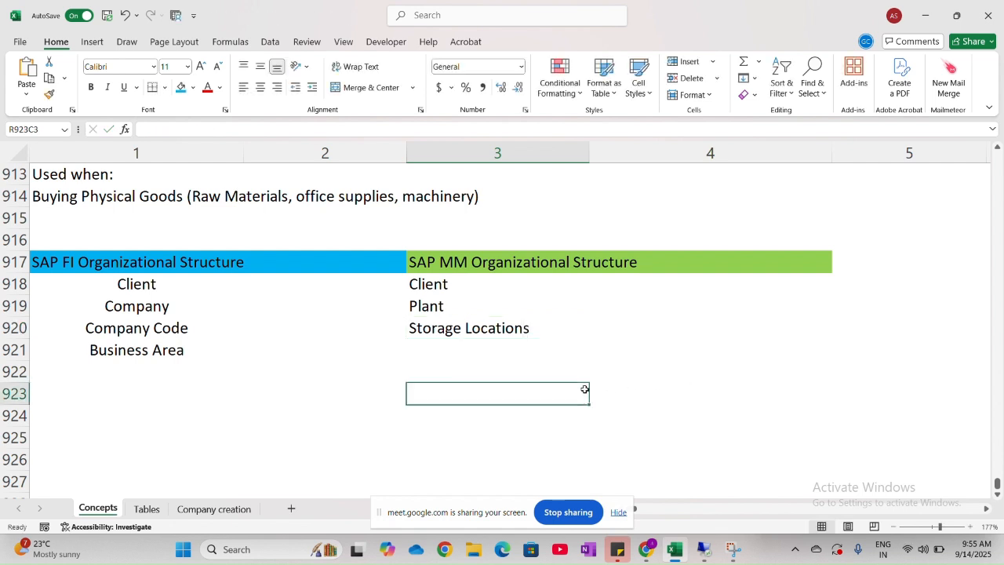
- Center the three SAP MM entries from Client to Storage Locations horizontally in column 3
click(444, 310)
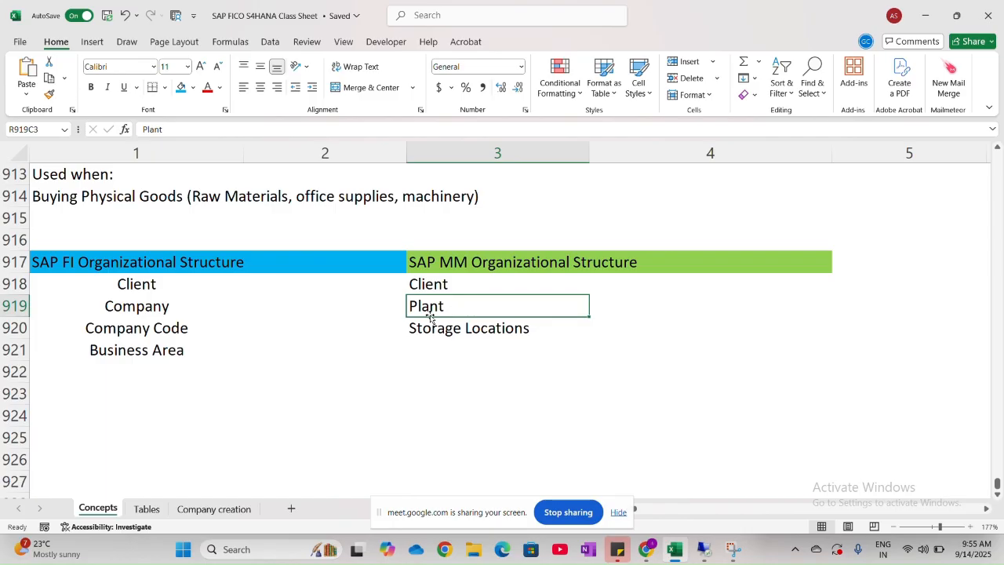
click(447, 333)
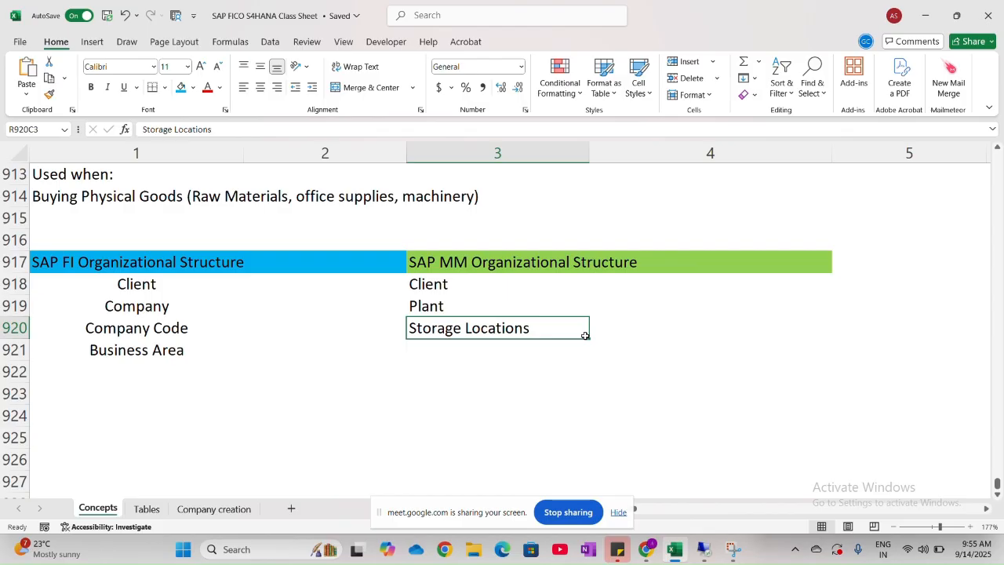
drag(509, 286, 507, 328)
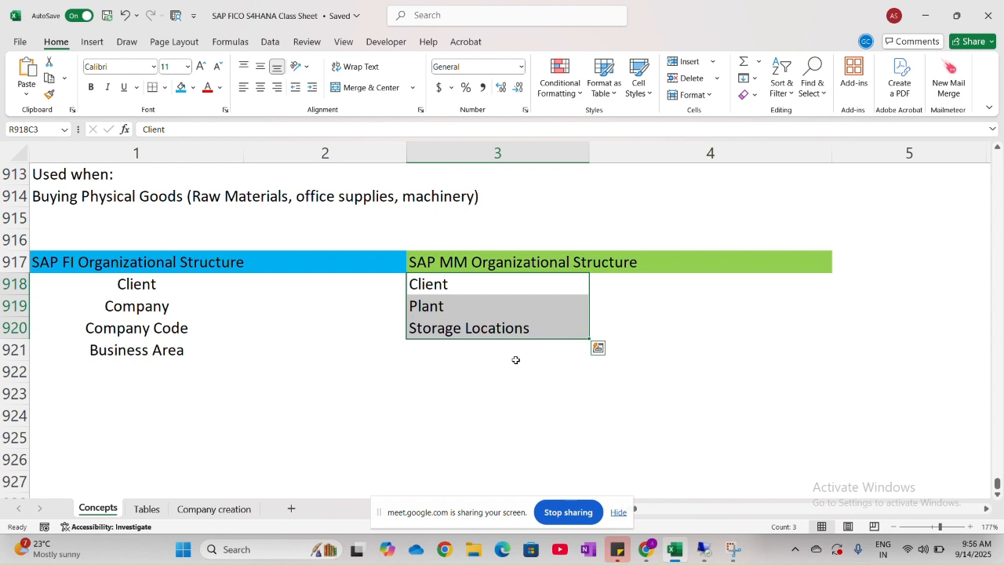
click(264, 93)
click(370, 401)
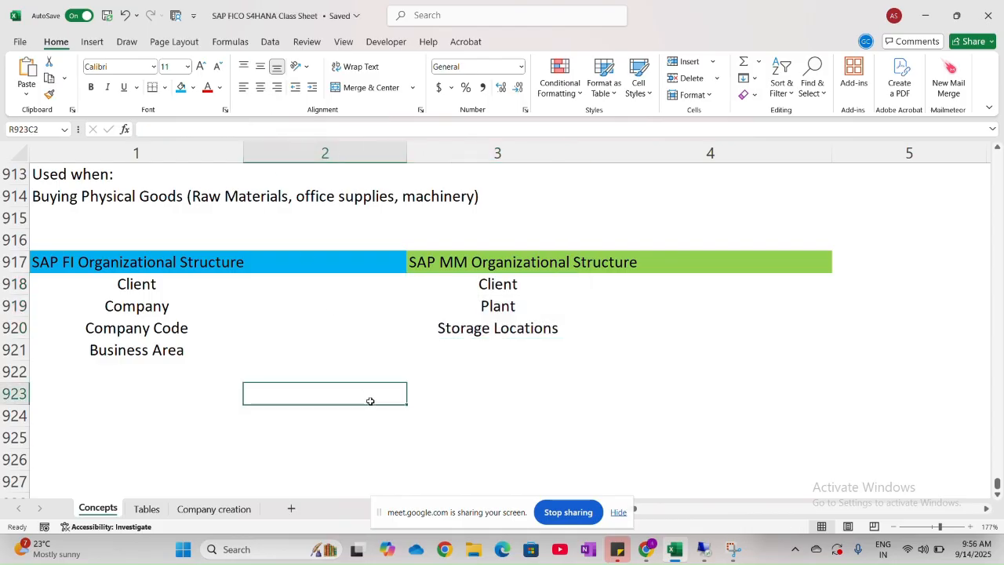
scroll(370, 401, down, 1)
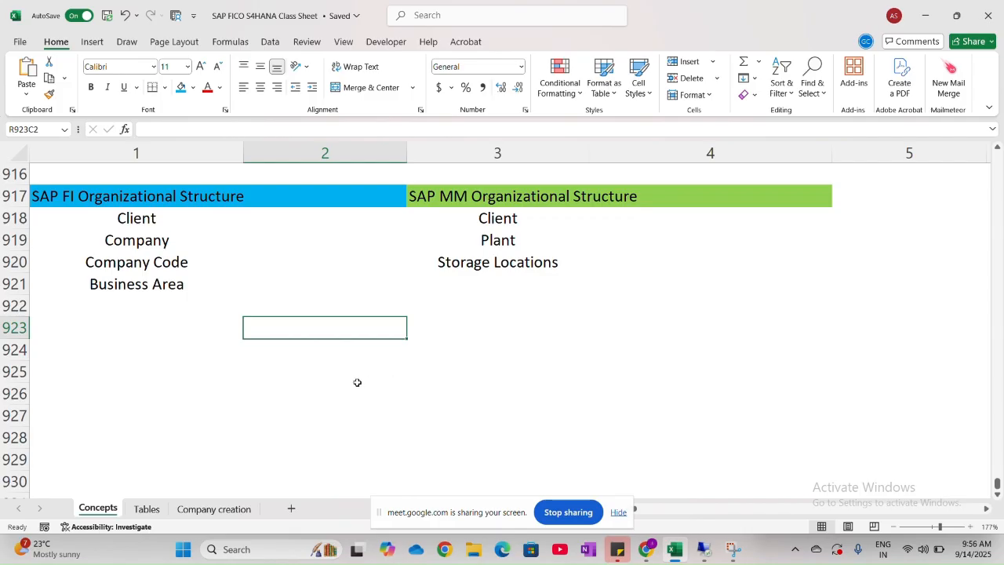
scroll(356, 382, down, 2)
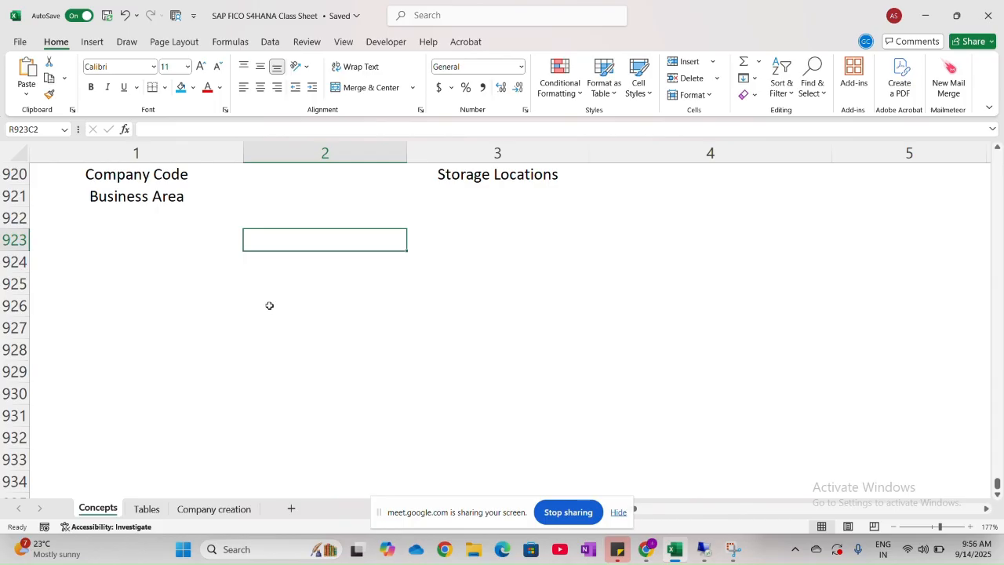
scroll(269, 305, up, 1)
scroll(269, 305, up, 1)
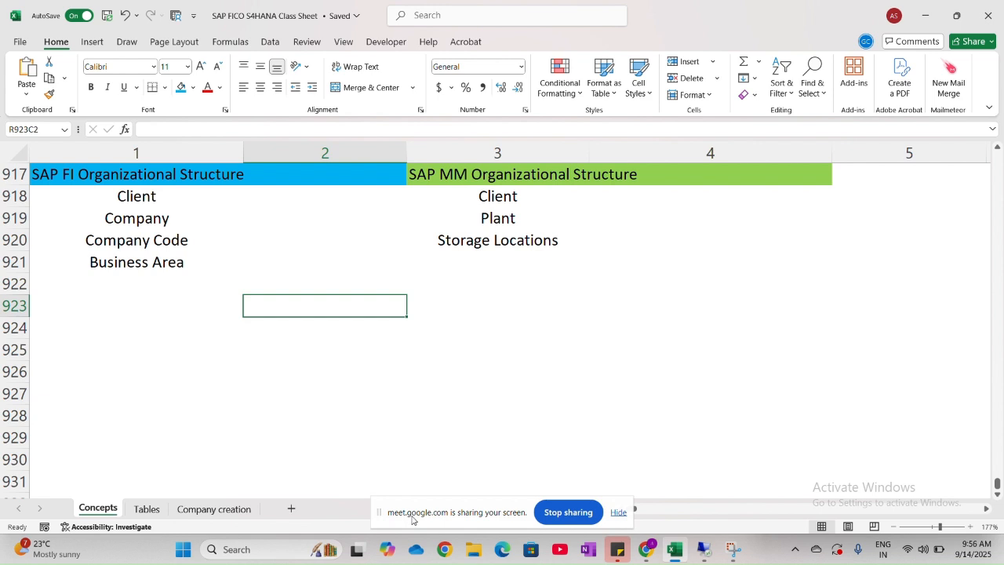
click(20, 41)
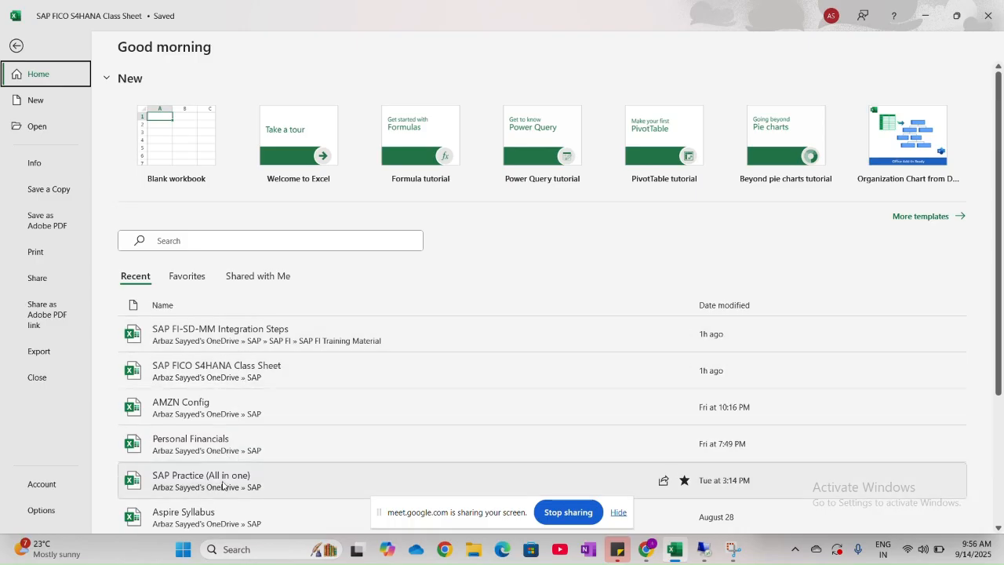
click(221, 403)
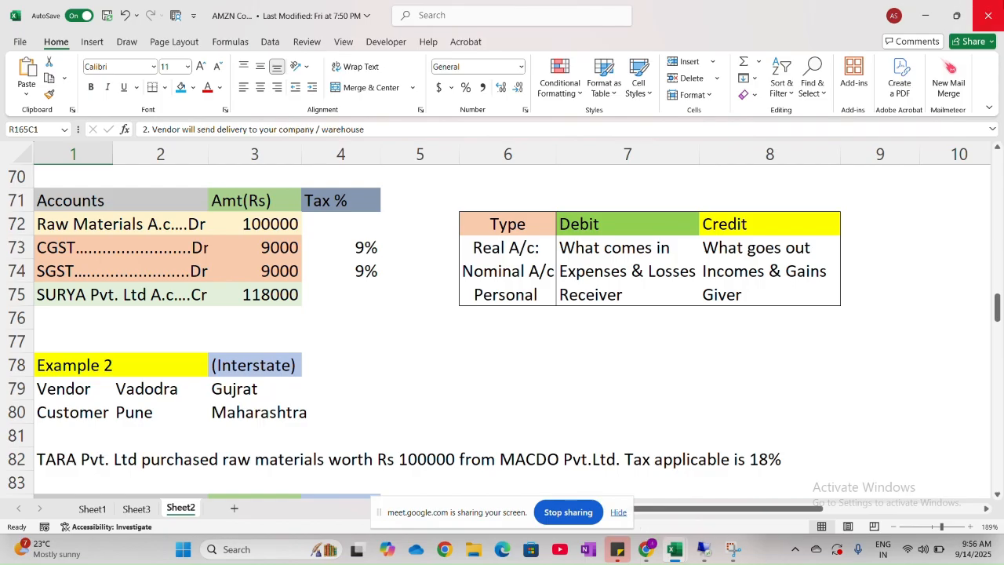
click(988, 16)
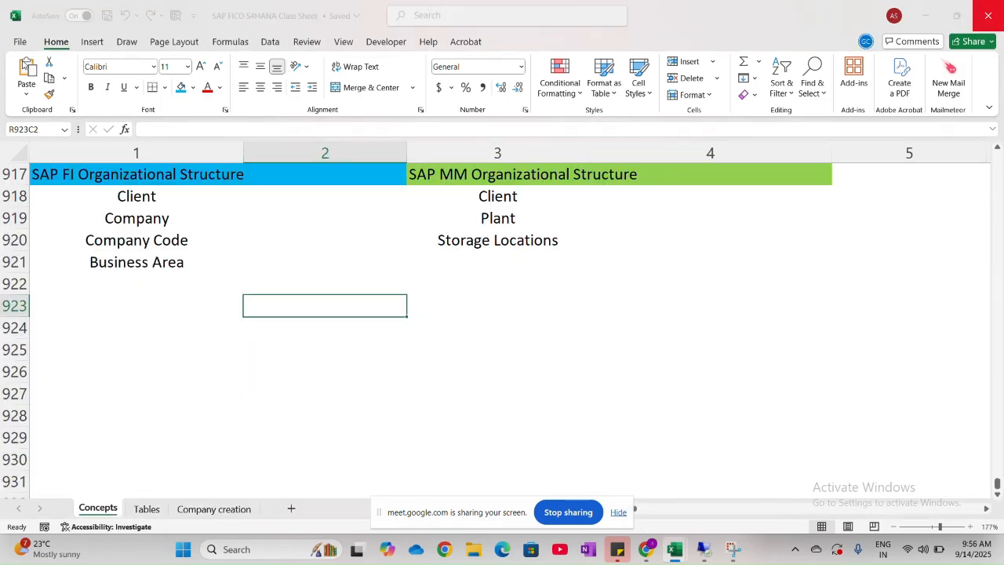
- Open the SAP FI-SD-MM Integration Steps workbook and copy the entire FI-MM sheet
click(19, 41)
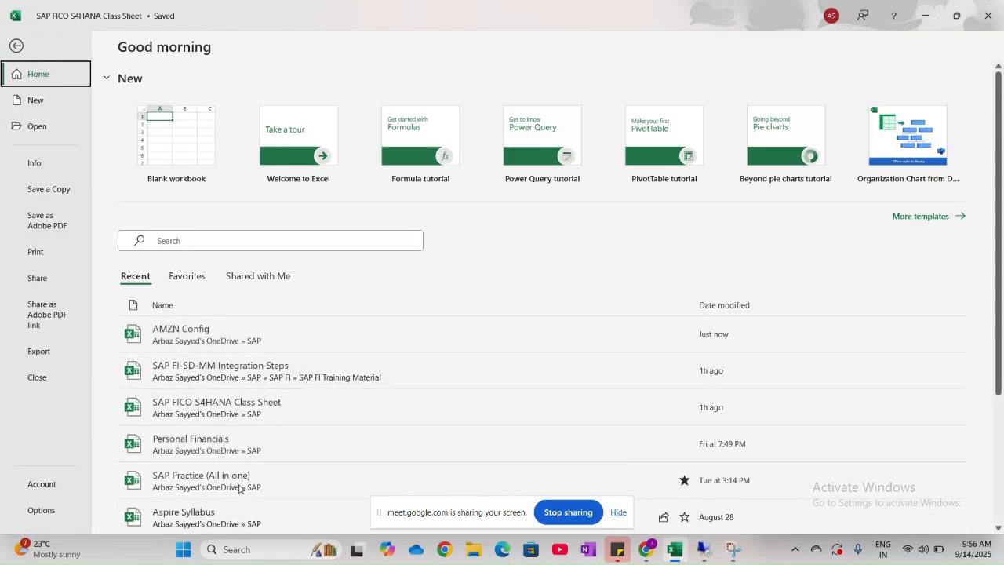
key(Escape)
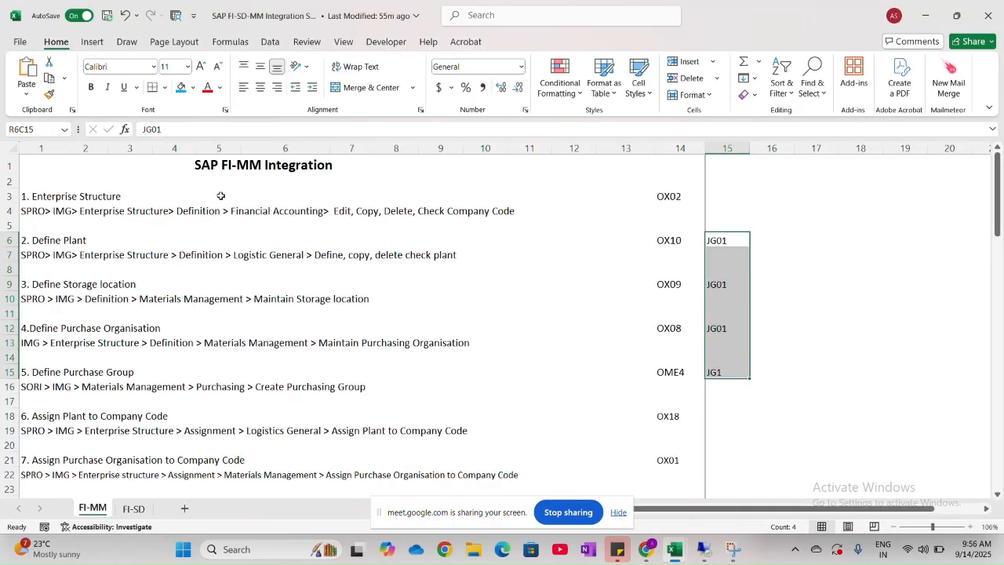
click(7, 149)
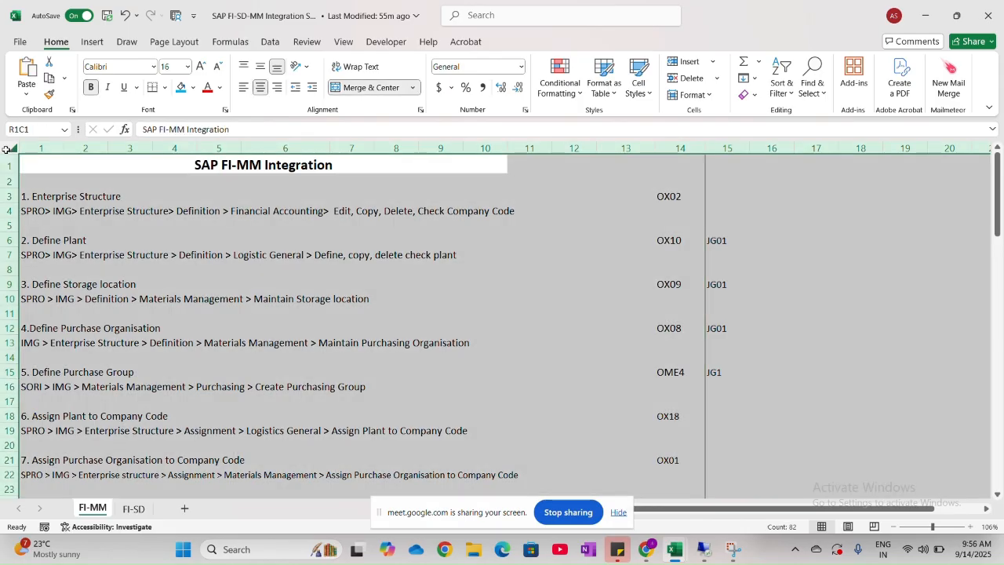
key(ctrl+c)
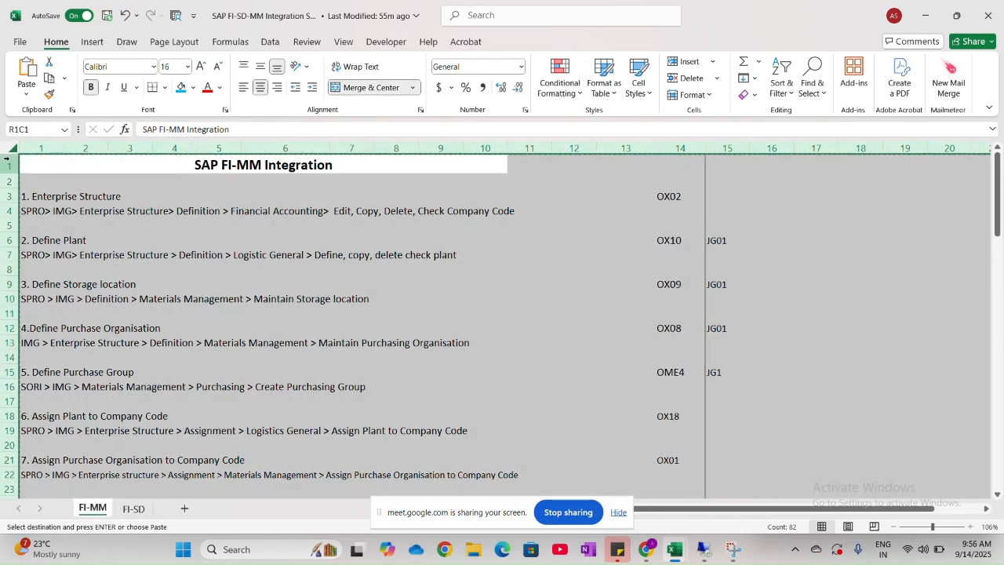
- Add a new sheet to the SAP FICO S4HANA Class Sheet workbook and paste the copied FI-MM content into it
key(alt+Tab)
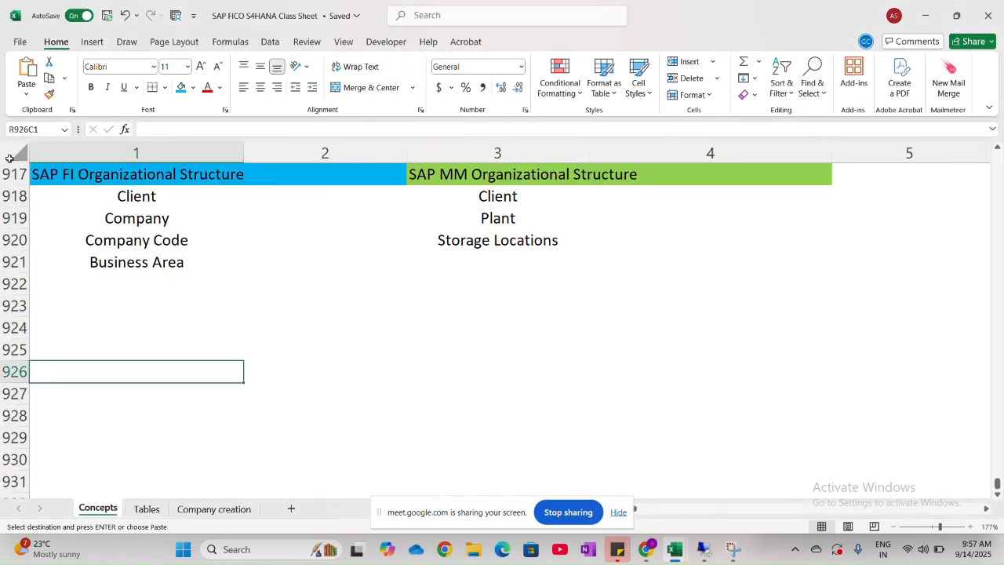
click(291, 508)
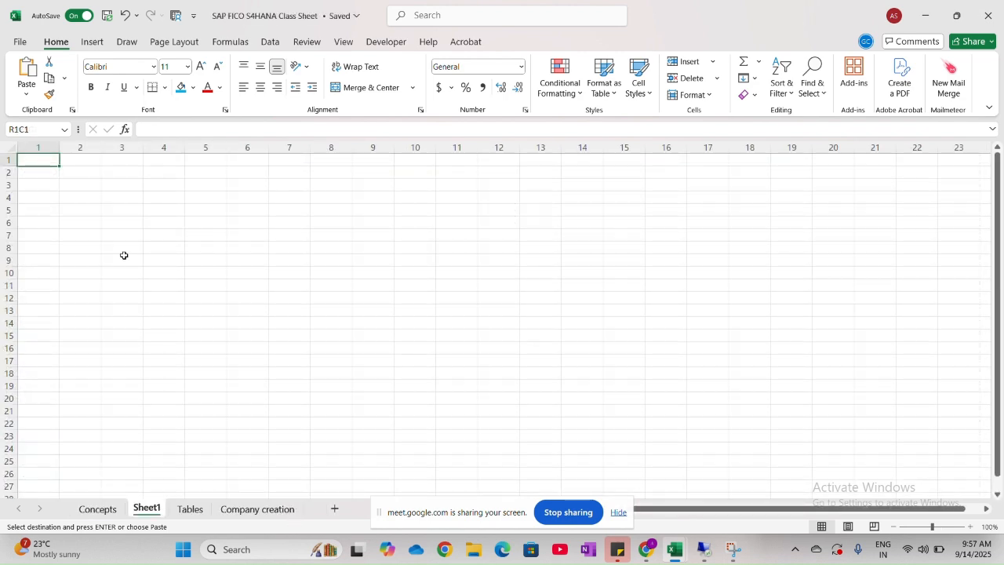
key(ctrl+v)
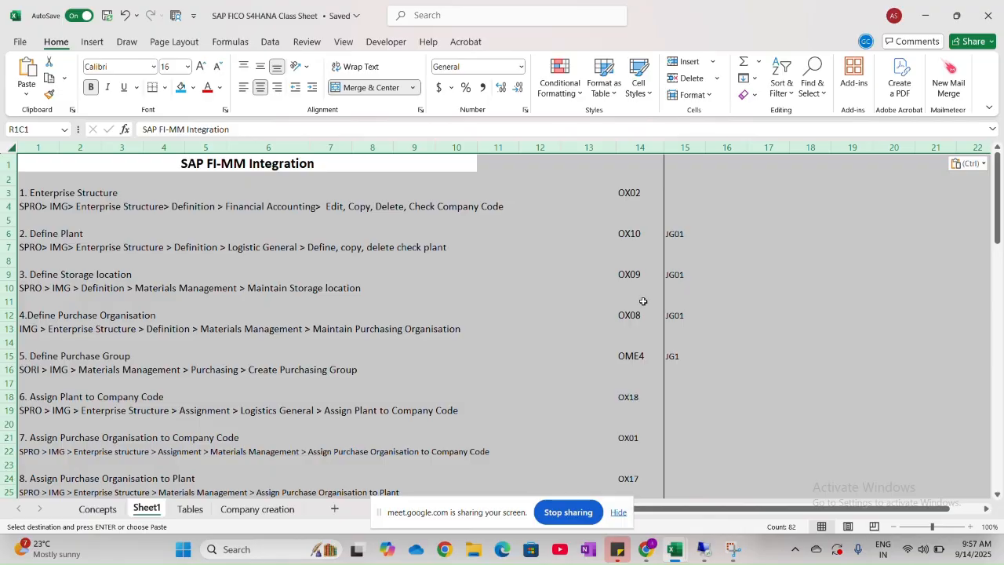
- Clear the JG01 and JG1 codes from rows 6 to 15 of column 15 in the pasted sheet
drag(697, 233, 688, 357)
key(Delete)
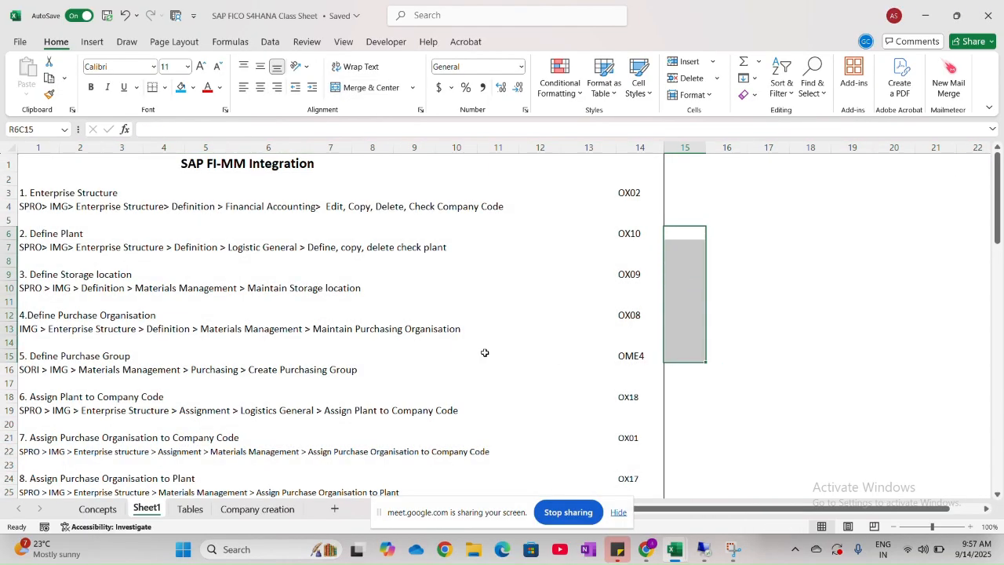
- Review the pasted sheet from the integration steps down to the procurement cycle and material types, returning to the Enterprise Structure entry
scroll(483, 350, down, 7)
scroll(485, 353, down, 15)
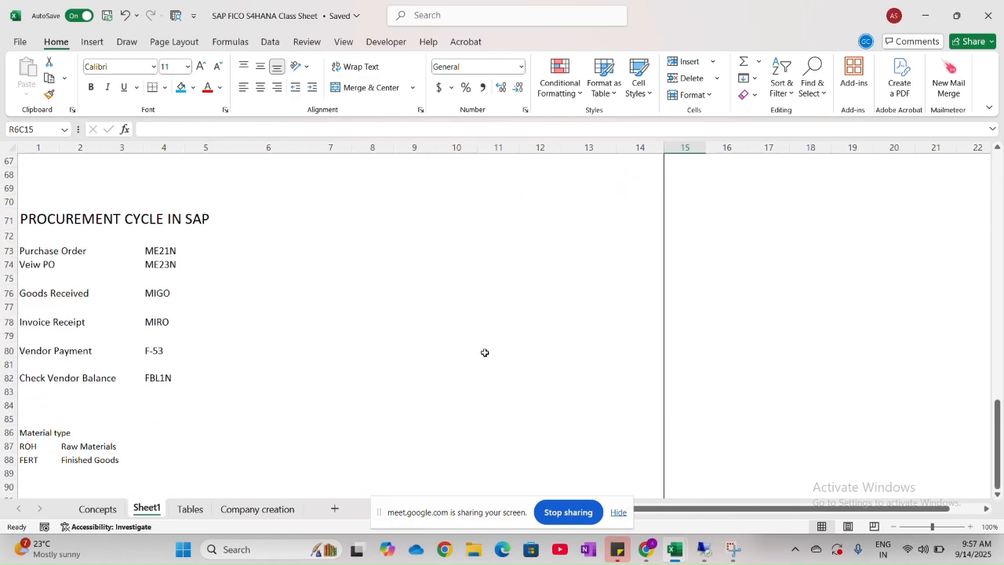
scroll(485, 353, up, 12)
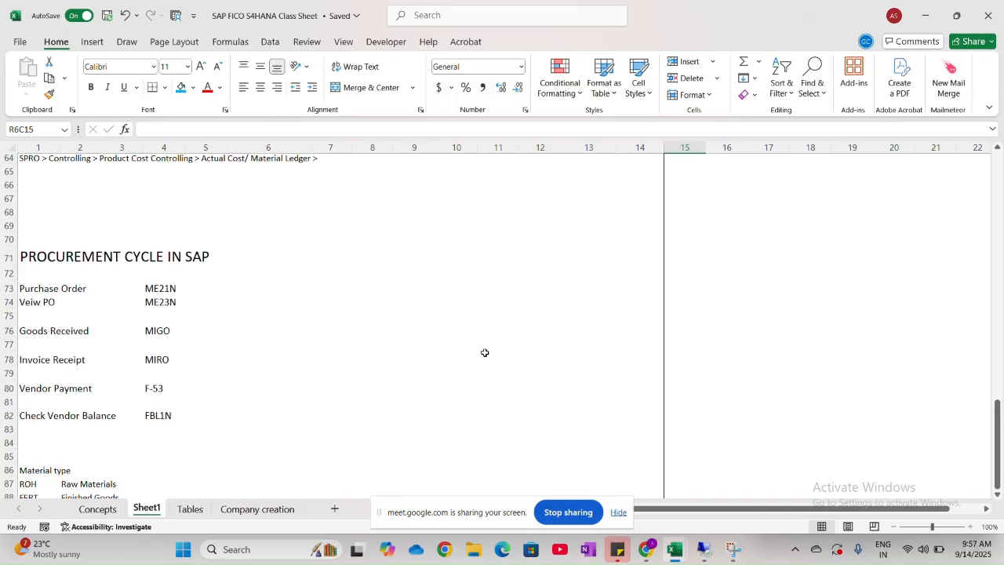
scroll(485, 352, up, 9)
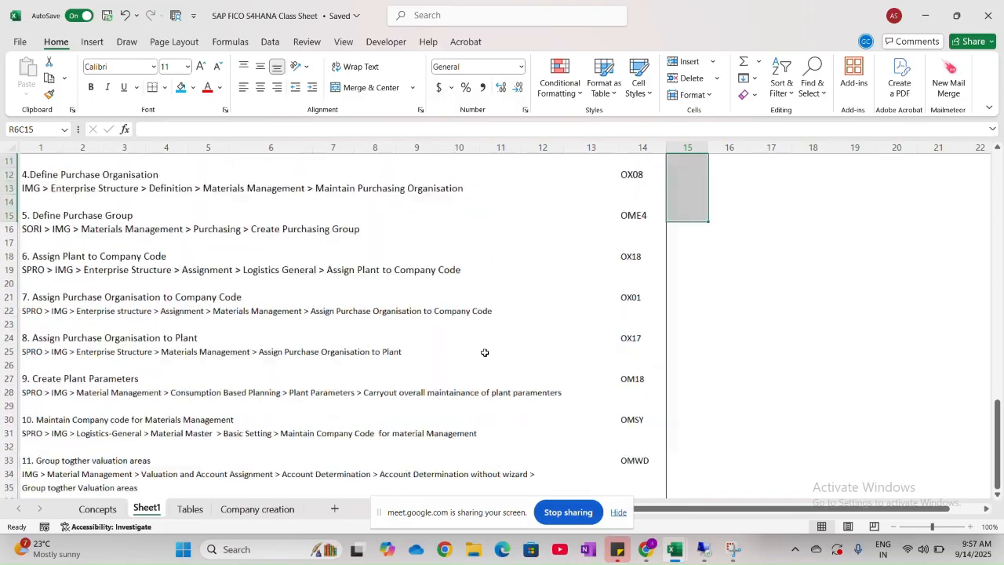
click(484, 352)
scroll(485, 353, up, 2)
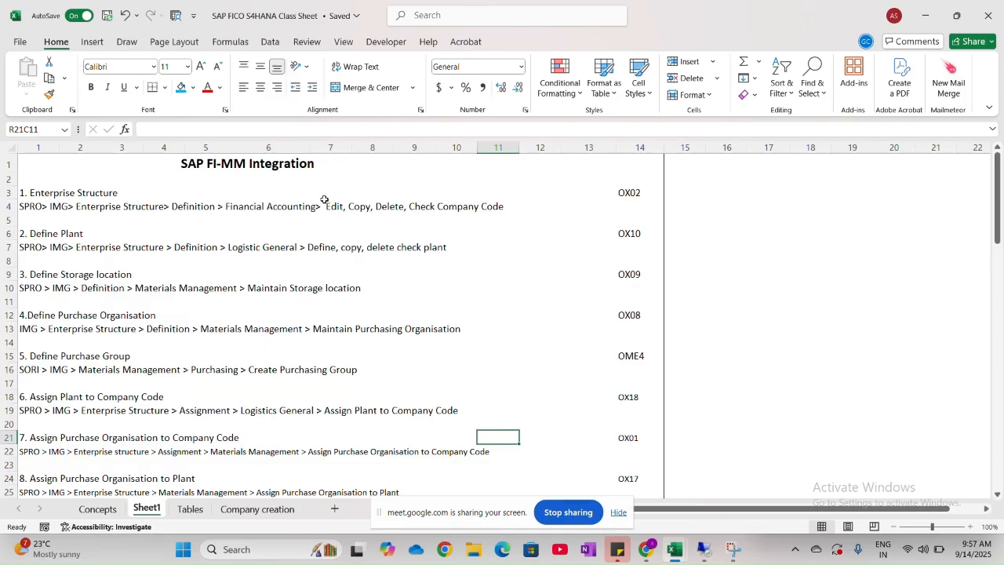
click(74, 193)
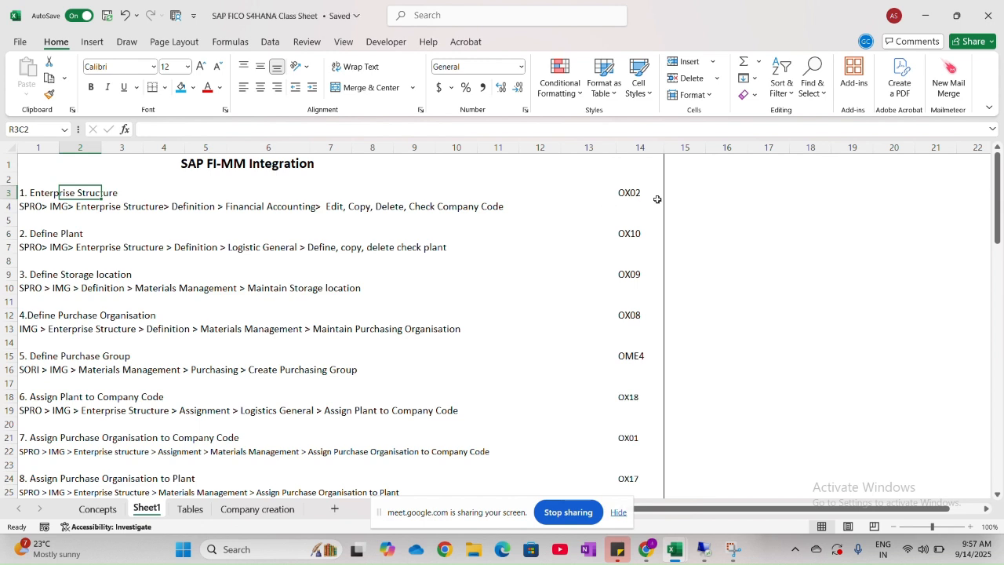
- Rename the new sheet as FI-MM
double_click(144, 508)
key(Caps_Lock)
text(FI)
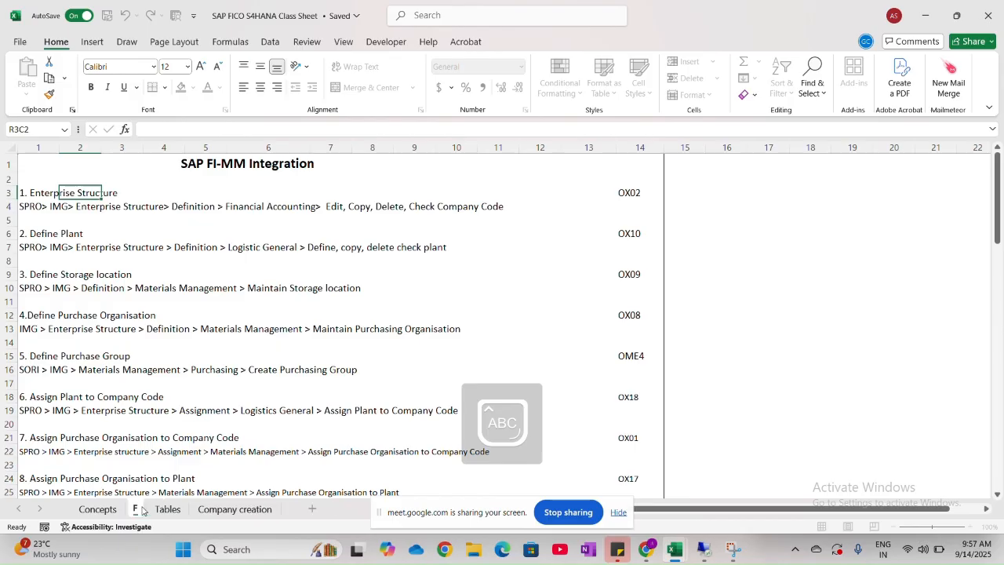
text(-MM)
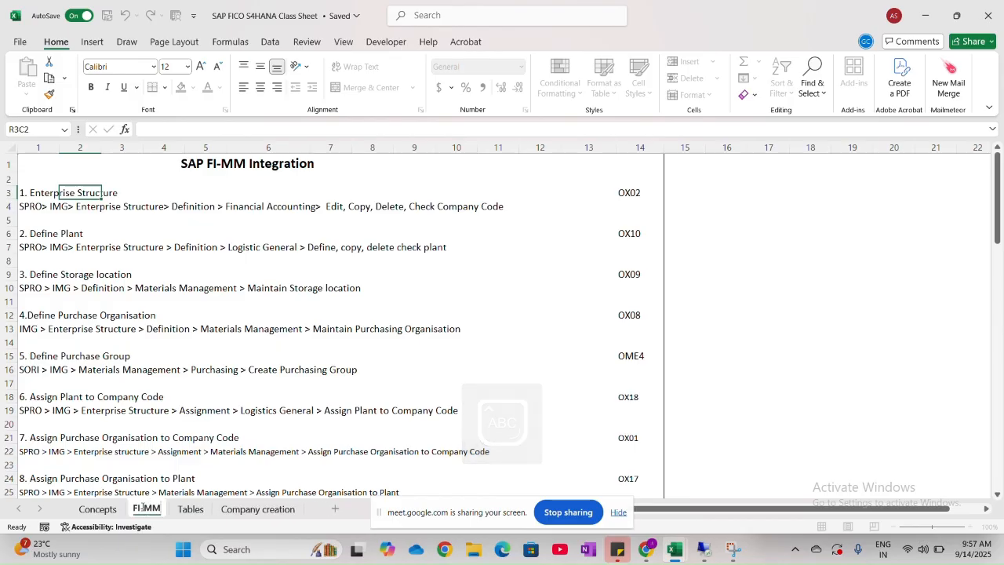
click(290, 438)
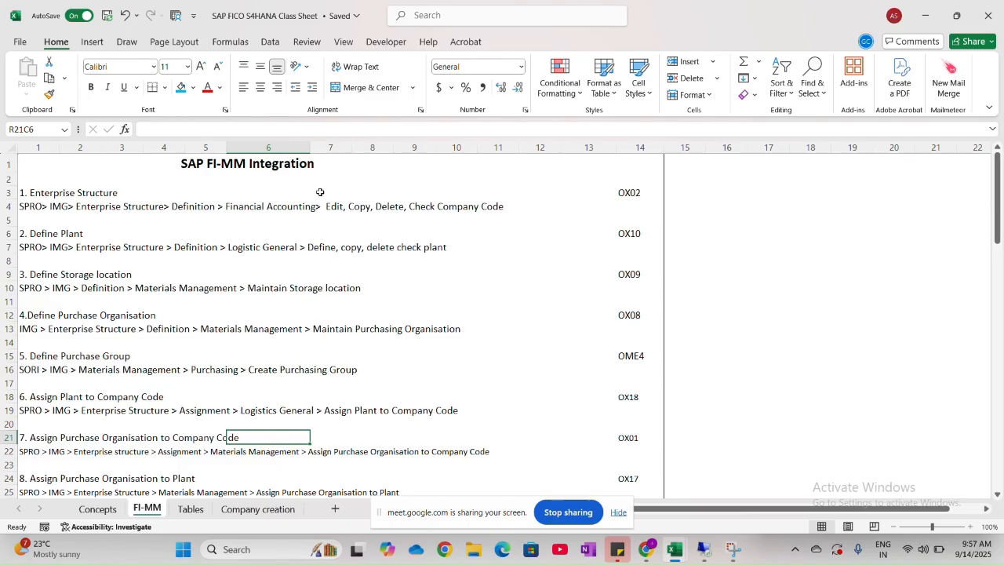
- Examine the Enterprise Structure step with its configuration path and transaction code, and the Define Plant step below it
click(213, 356)
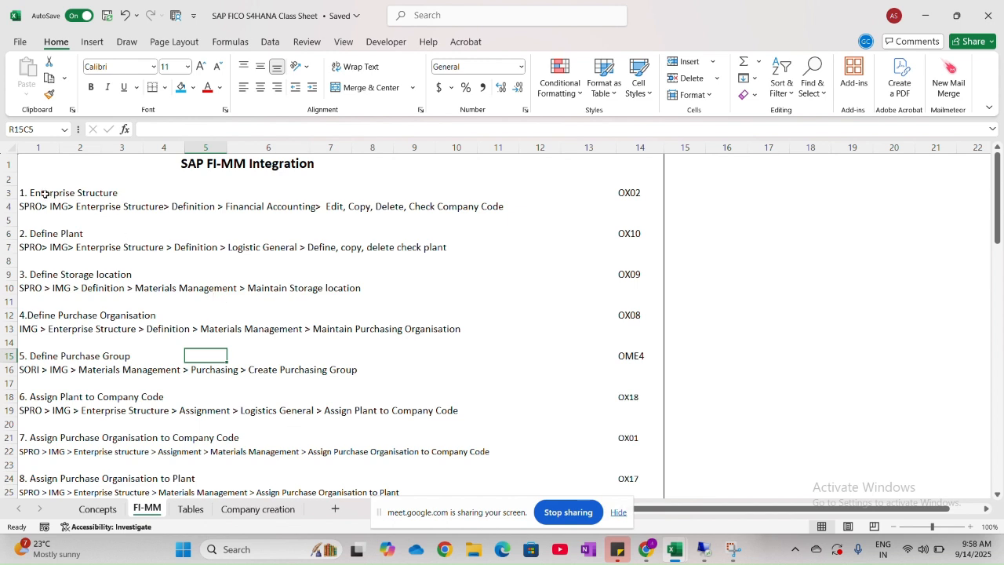
drag(44, 193, 552, 221)
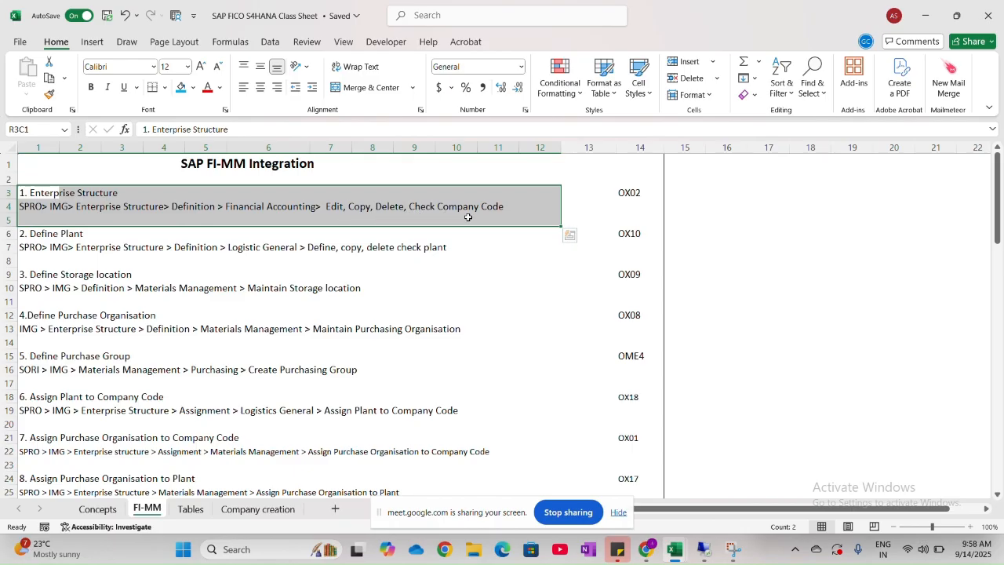
click(387, 221)
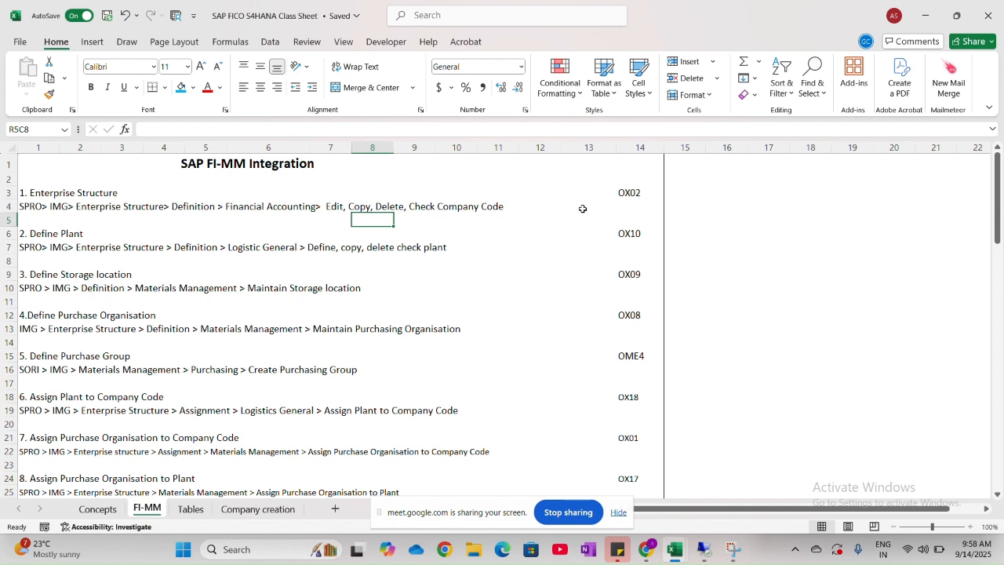
click(642, 193)
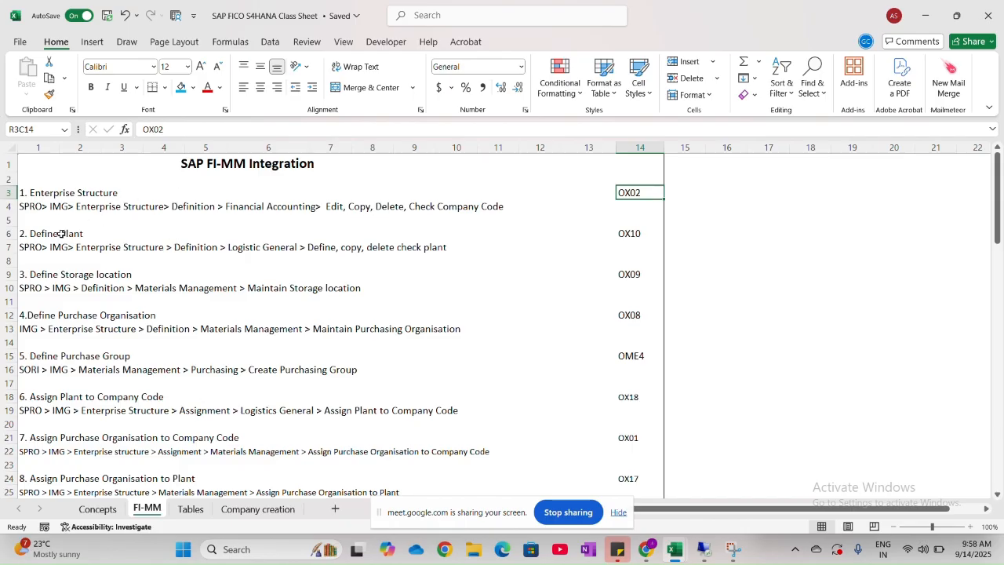
scroll(59, 239, down, 1)
click(45, 215)
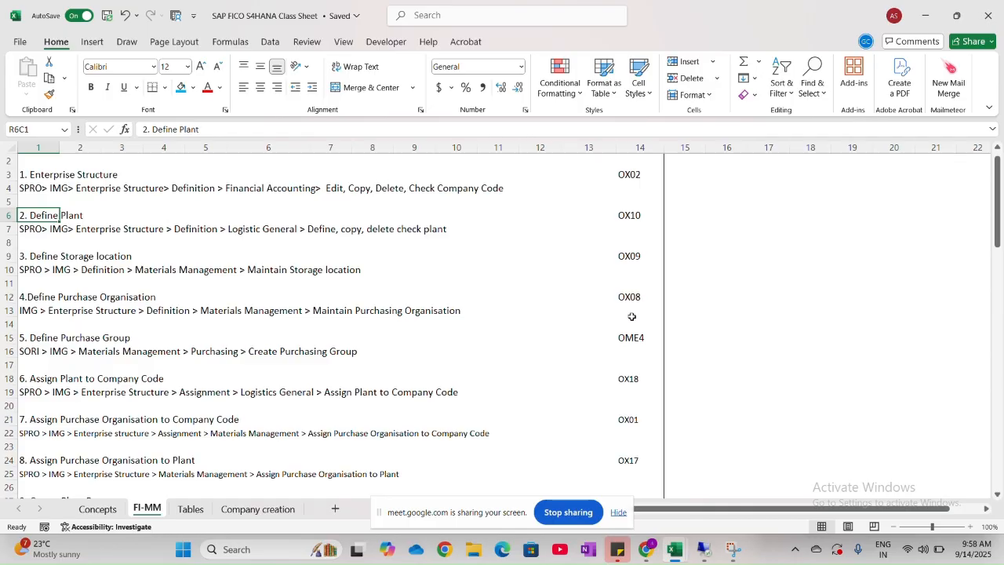
- Review the Enterprise Structure step with its company code configuration path, and the Define Plant step below it
click(701, 547)
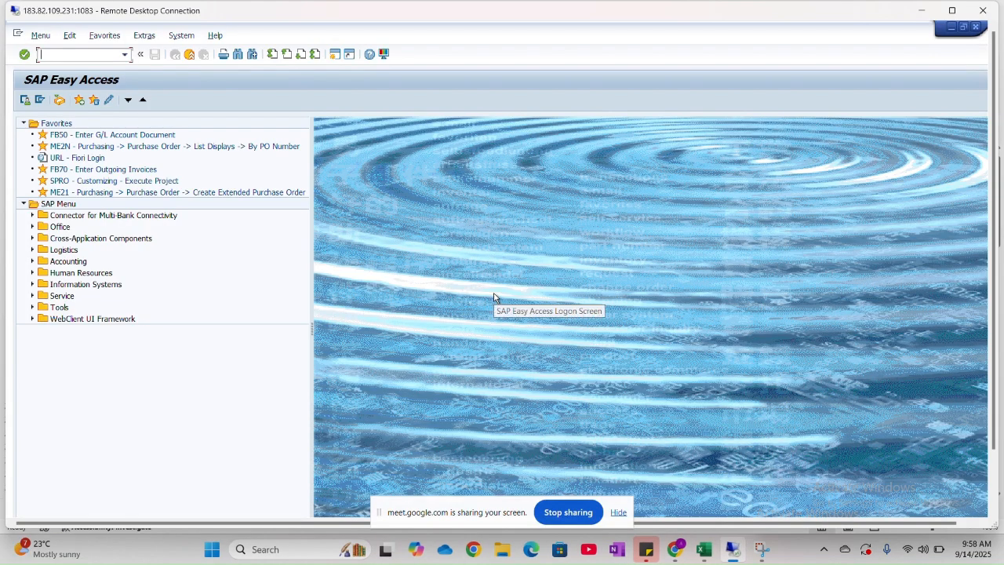
key(alt+Tab)
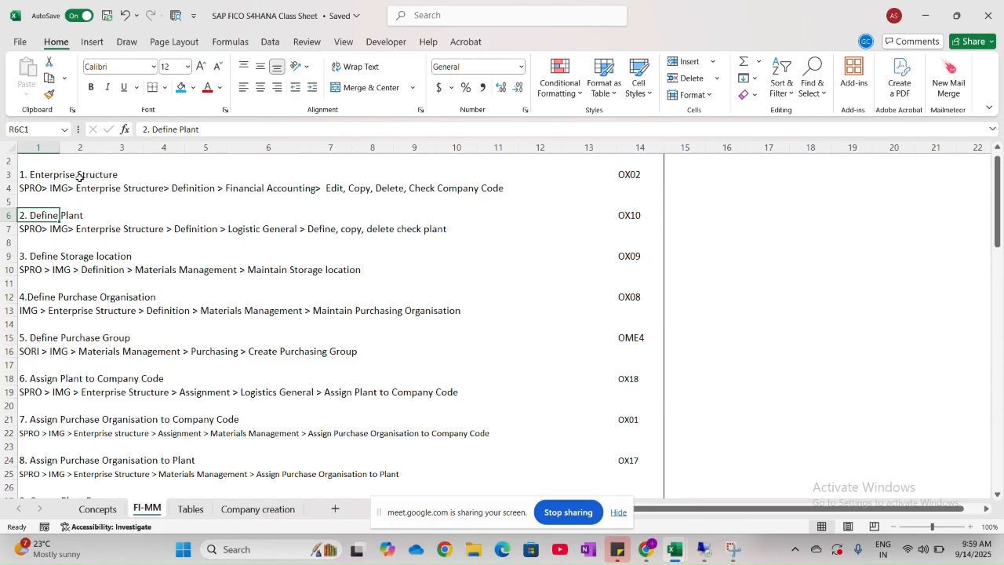
click(37, 177)
drag(37, 176, 464, 195)
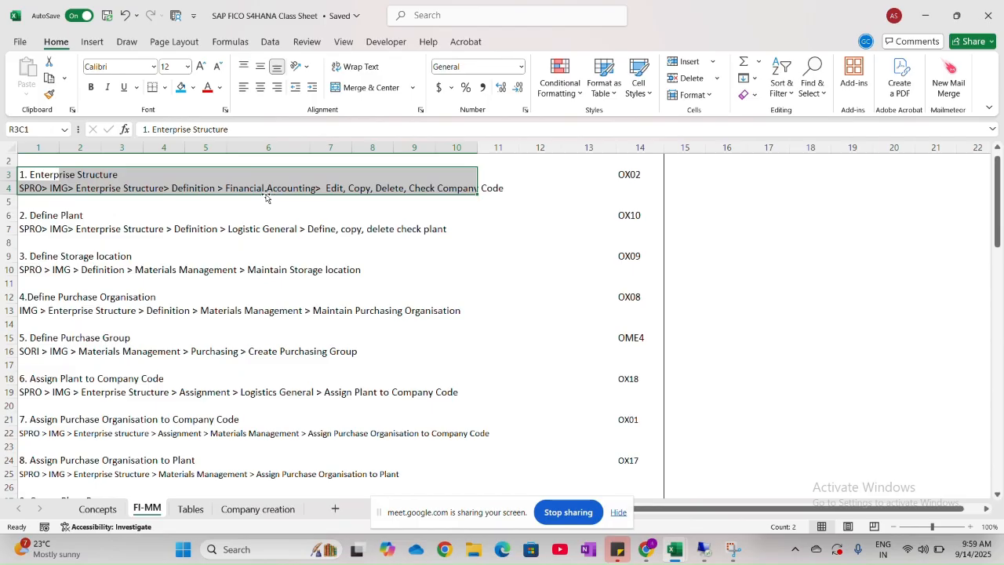
click(136, 218)
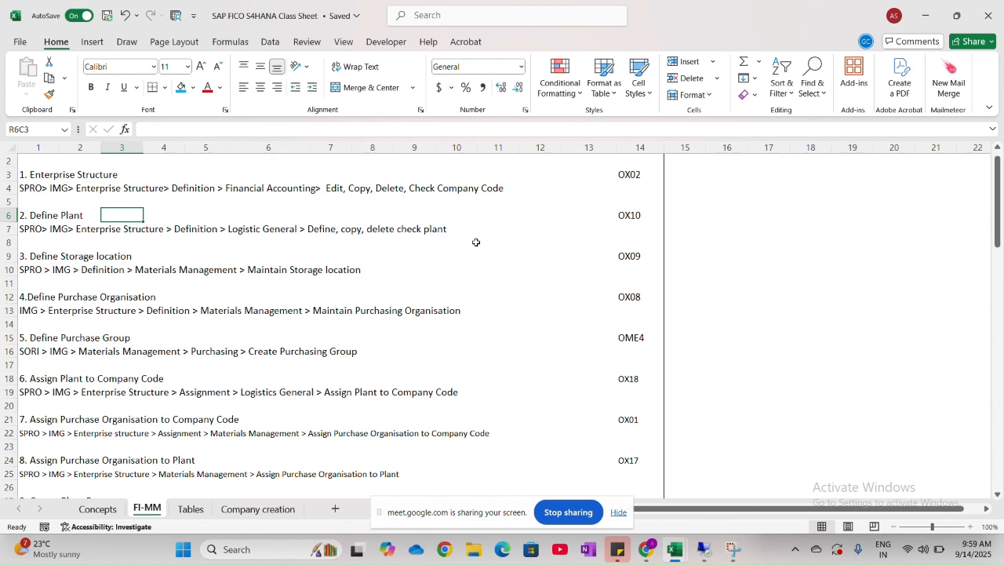
- Switch to the SAP remote session and open the SAP Reference IMG through the SPRO transaction
key(alt+Tab)
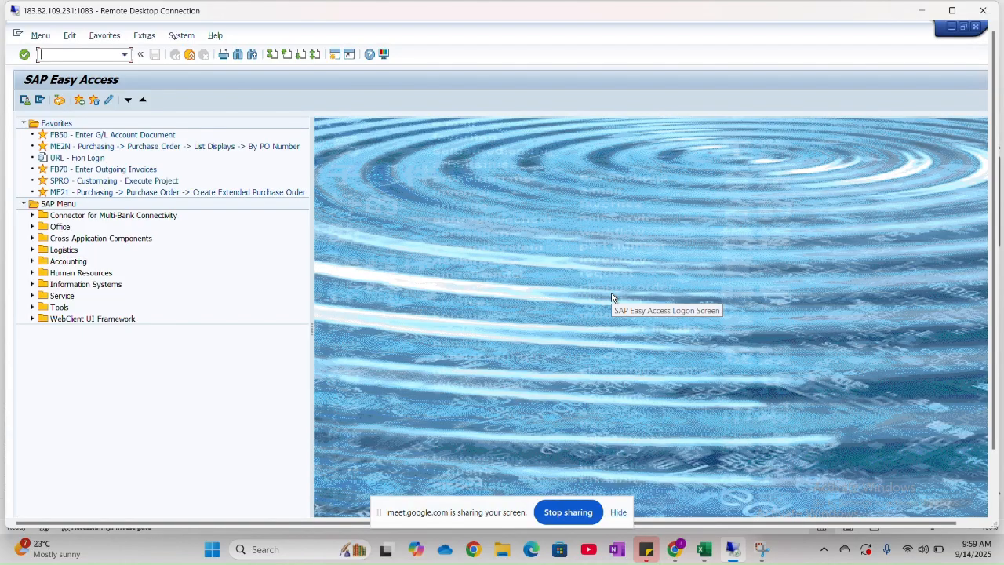
key(Caps_Lock)
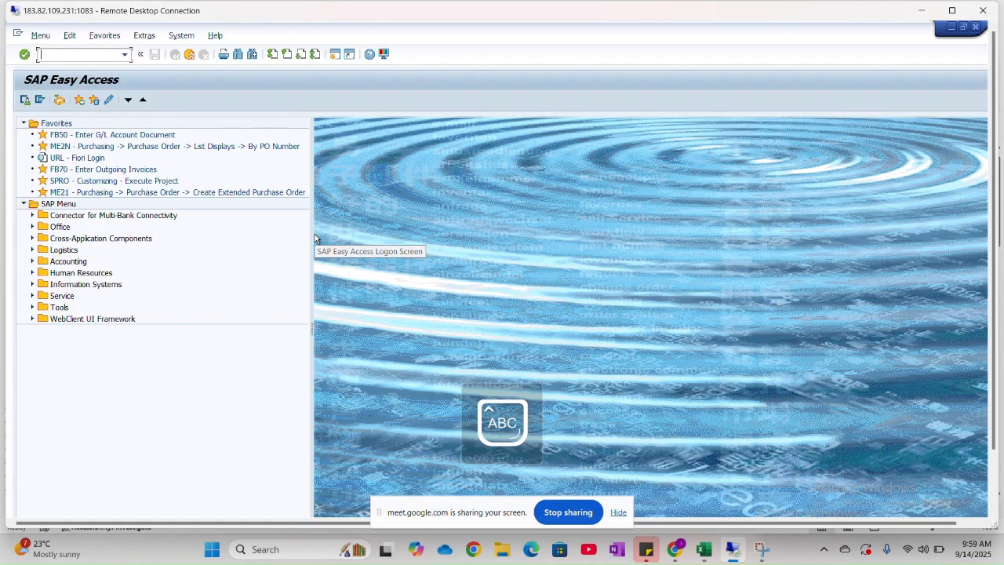
text(SPRO)
key(Return)
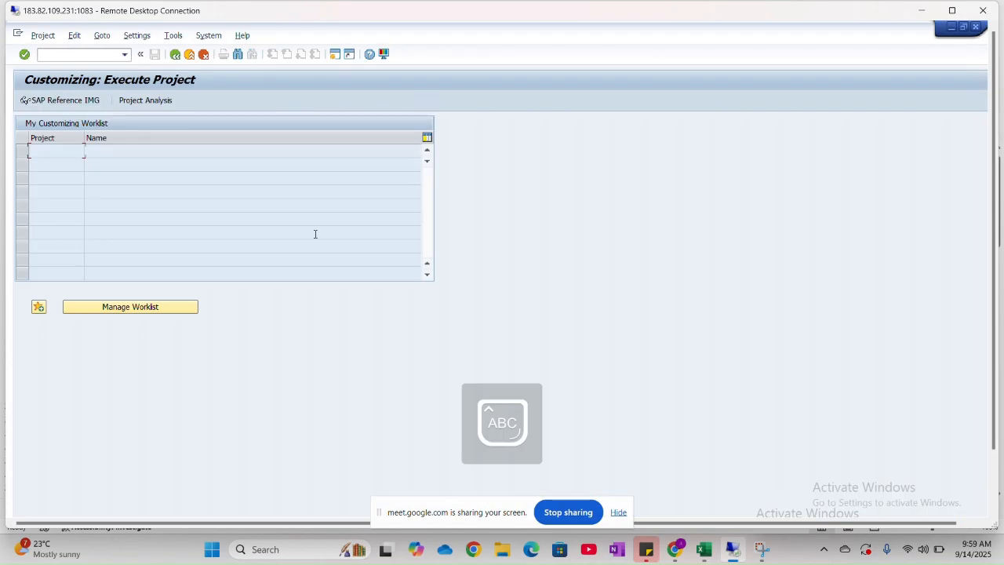
click(72, 103)
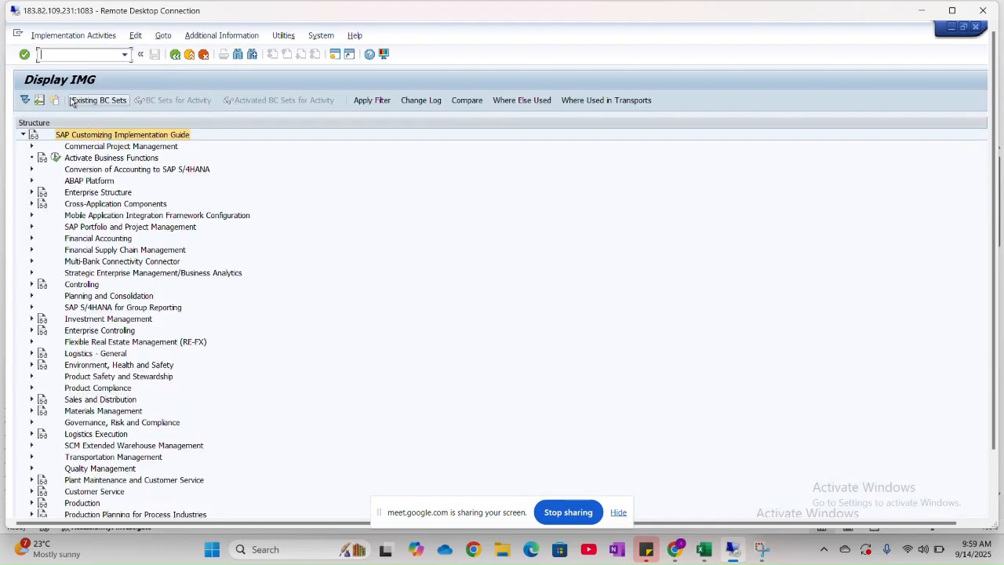
- Expand Enterprise Structure > Definition > Logistics - General in the implementation guide
click(32, 192)
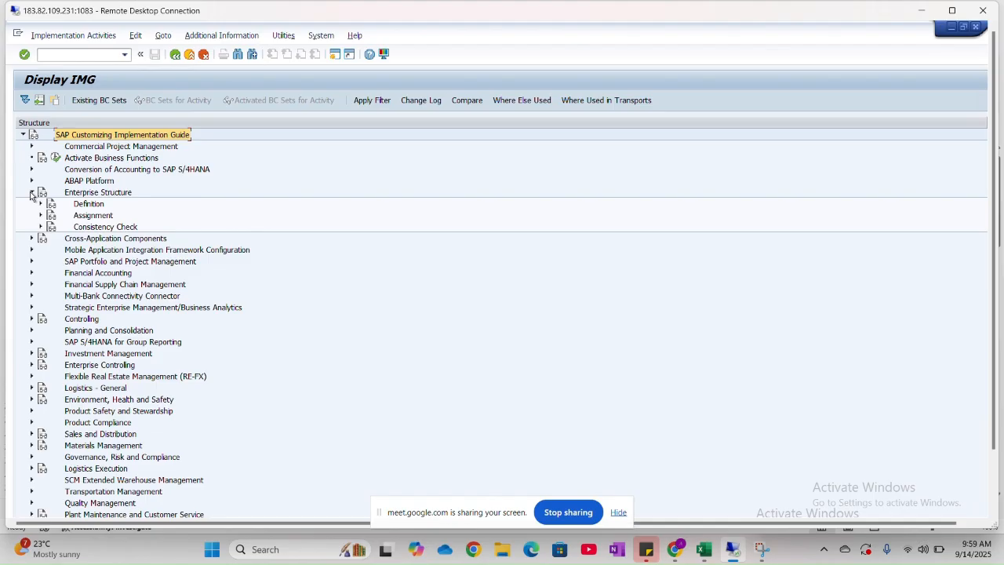
click(41, 204)
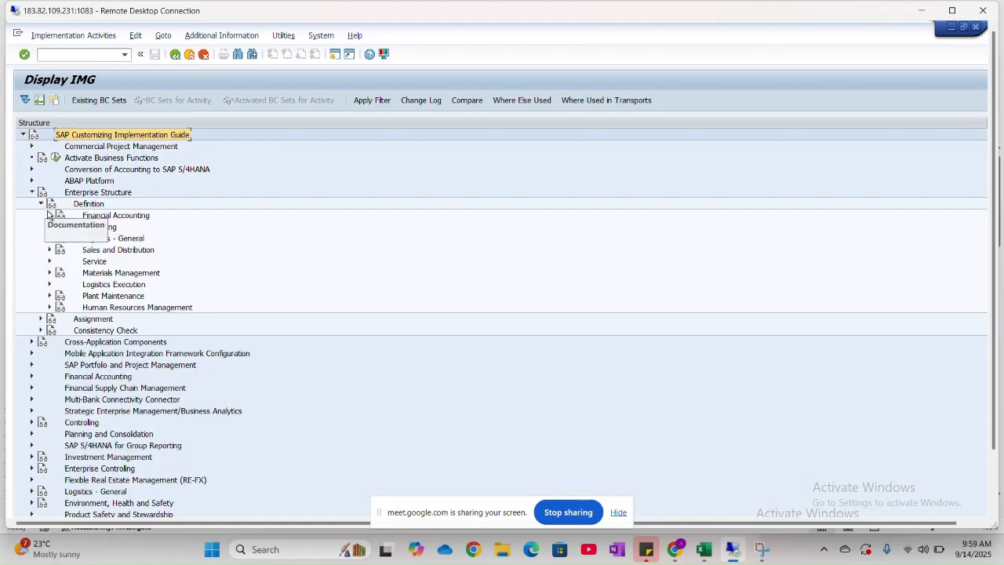
click(110, 238)
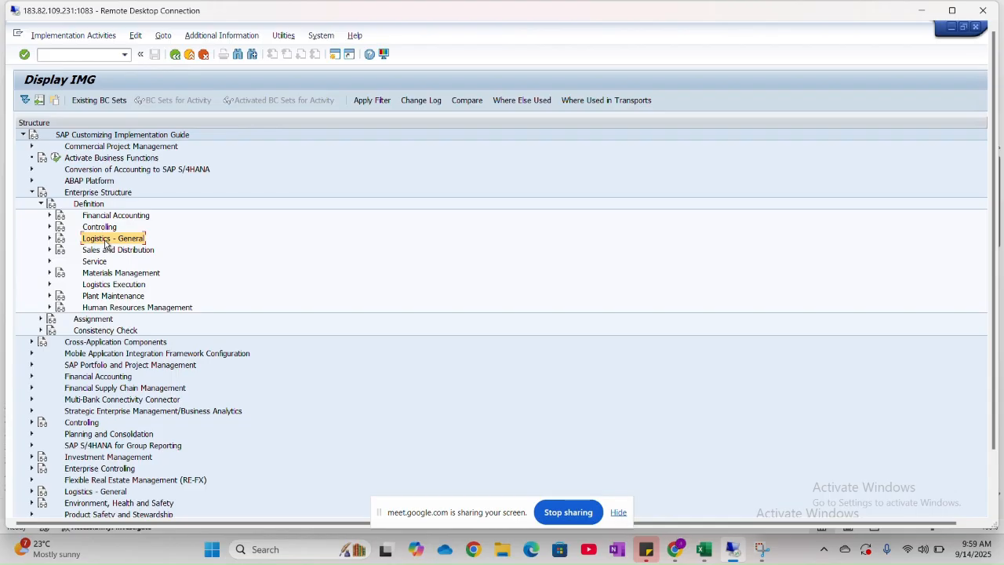
click(48, 239)
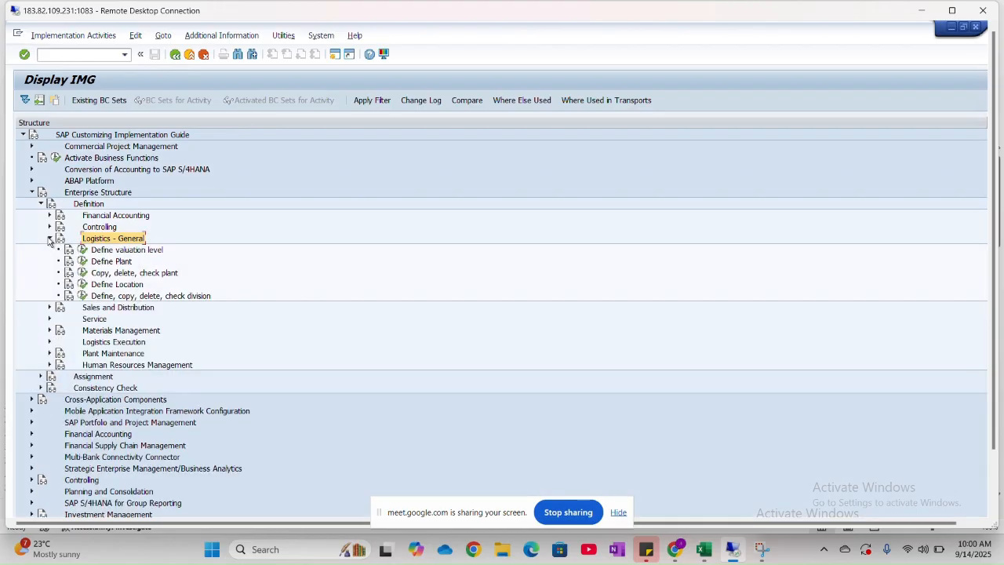
click(83, 274)
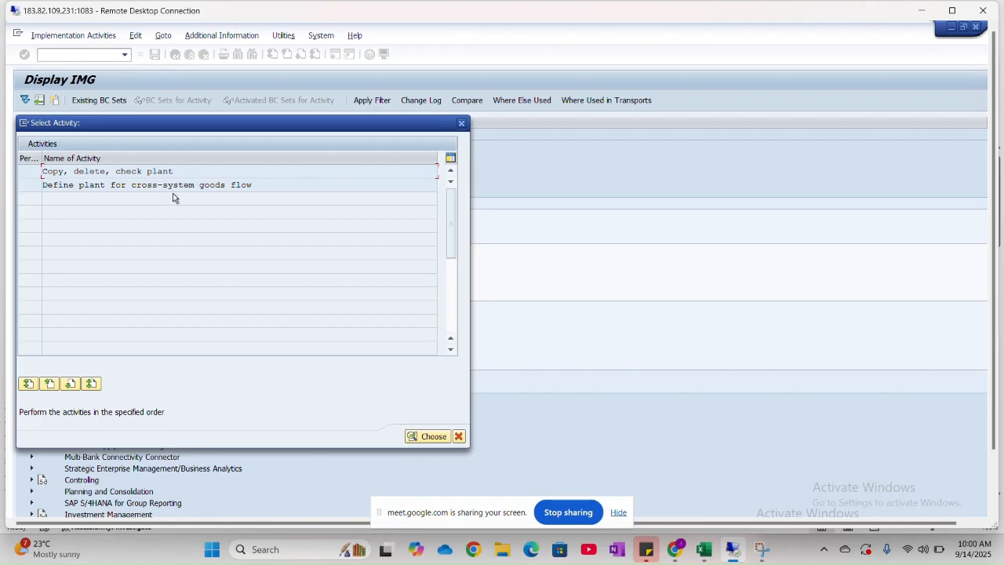
double_click(187, 172)
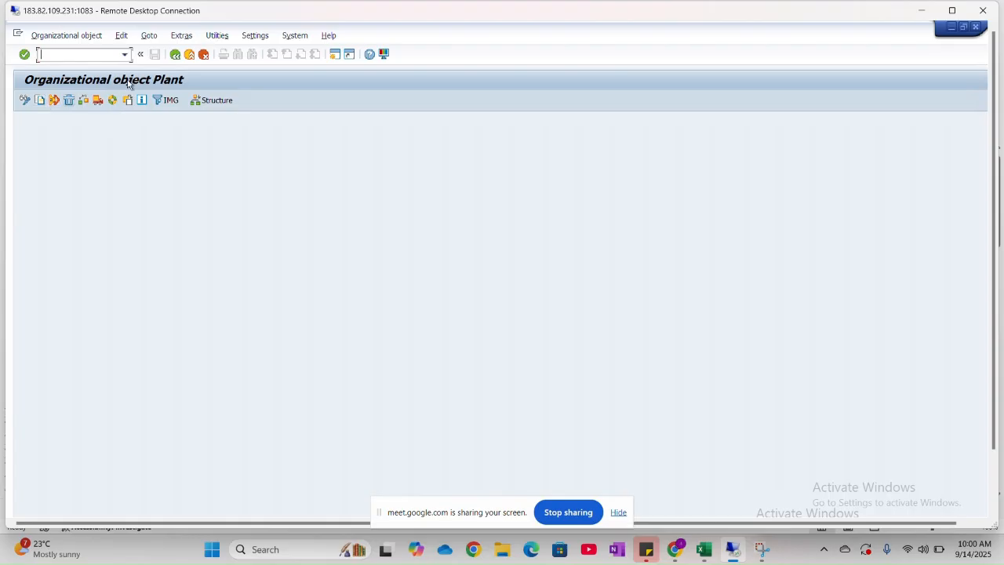
click(175, 55)
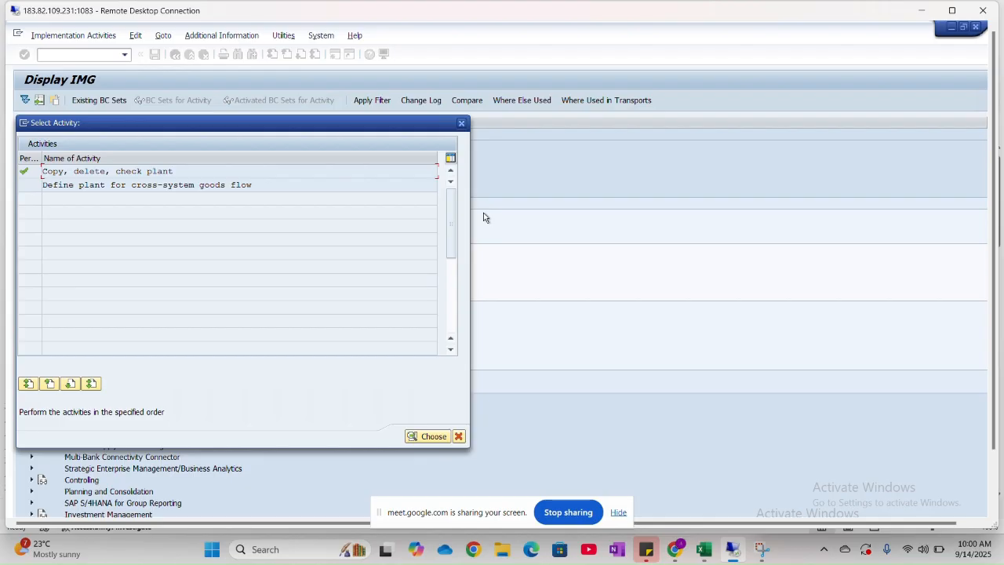
click(462, 123)
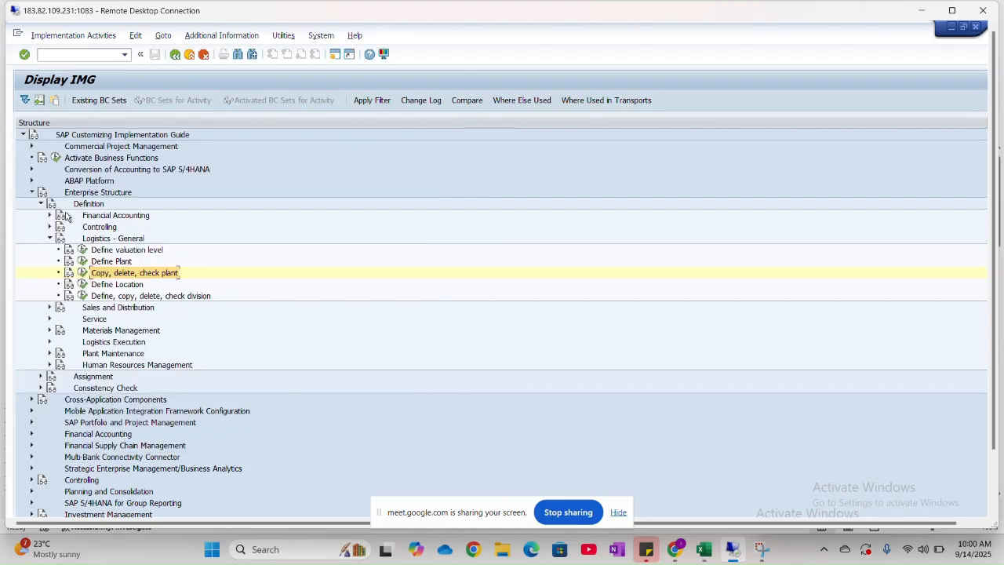
- Open the Define Plant activity under Logistics - General
click(82, 262)
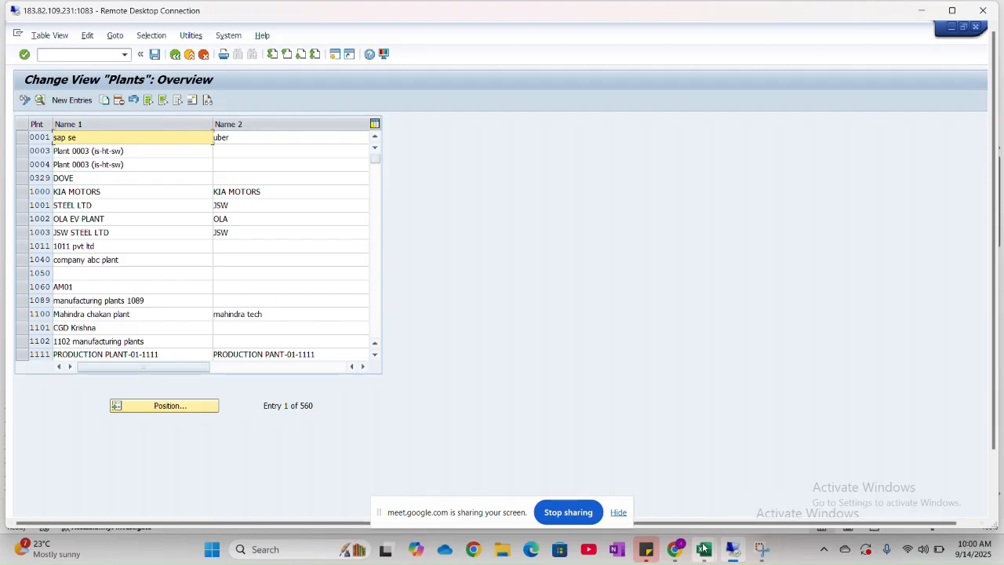
- Switch to the Excel class sheet and enter plant code HNM1 in row 6, column 15, beside the Define Plant step
mouse_move(706, 550)
click(632, 474)
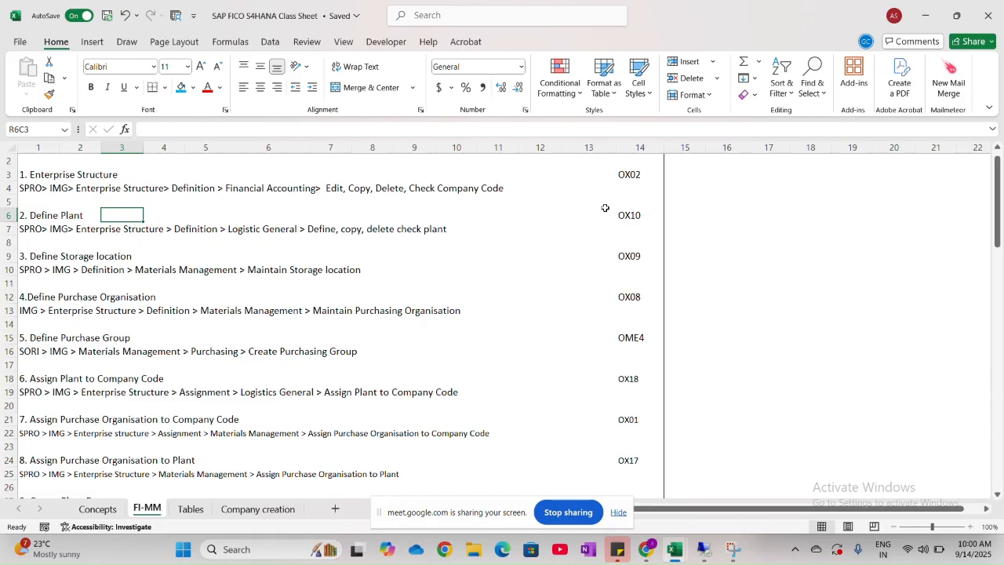
scroll(476, 233, up, 1)
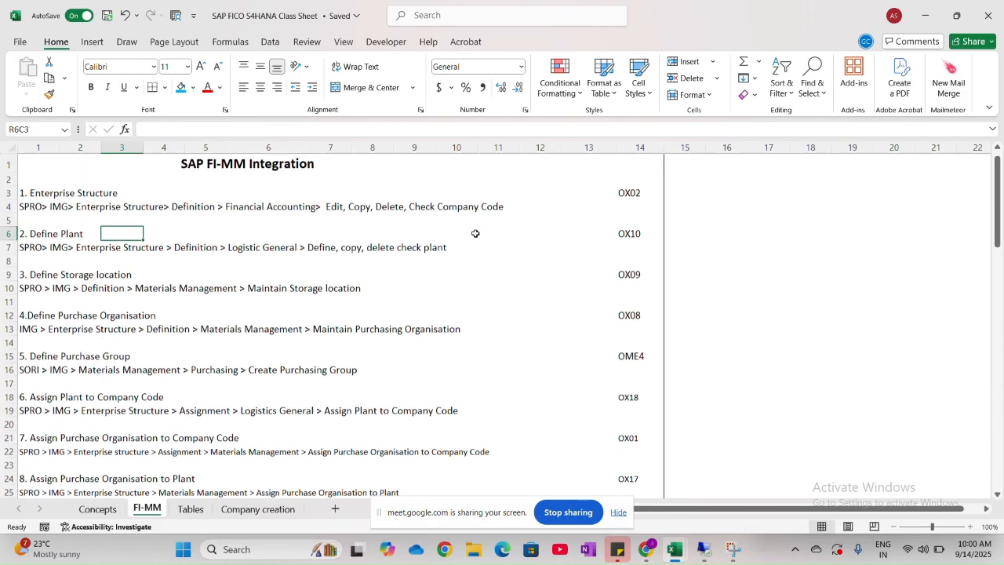
click(703, 237)
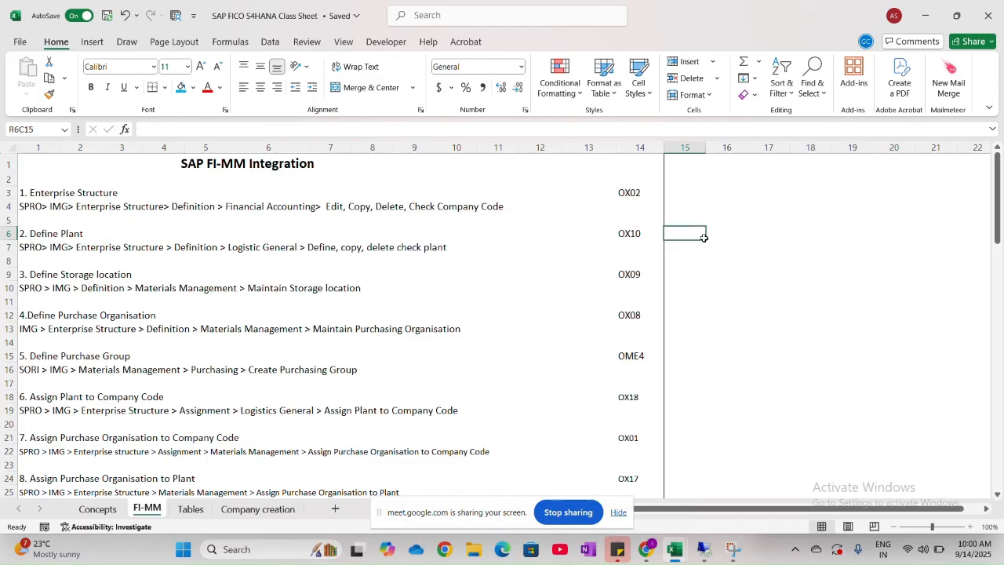
text(HNM1)
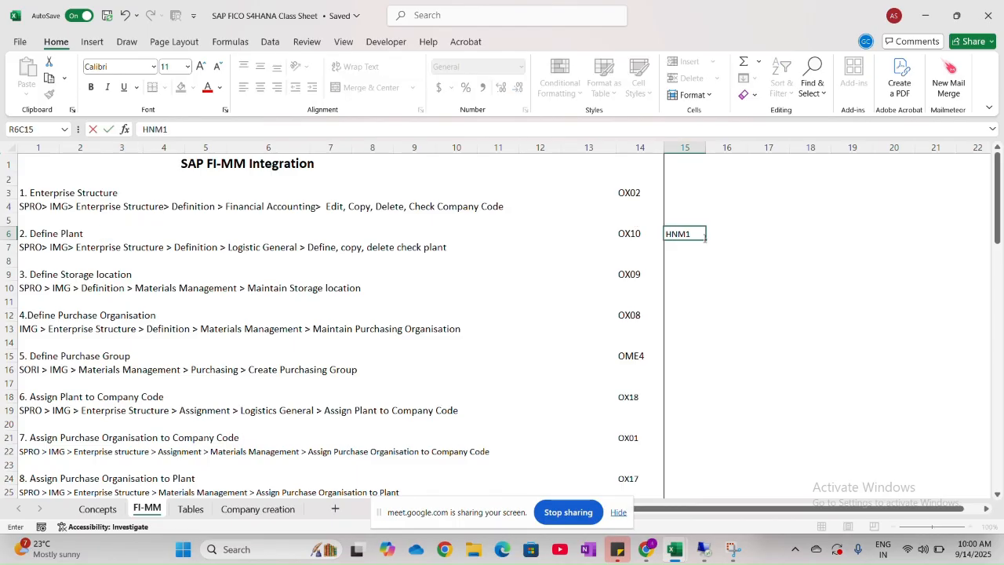
click(691, 249)
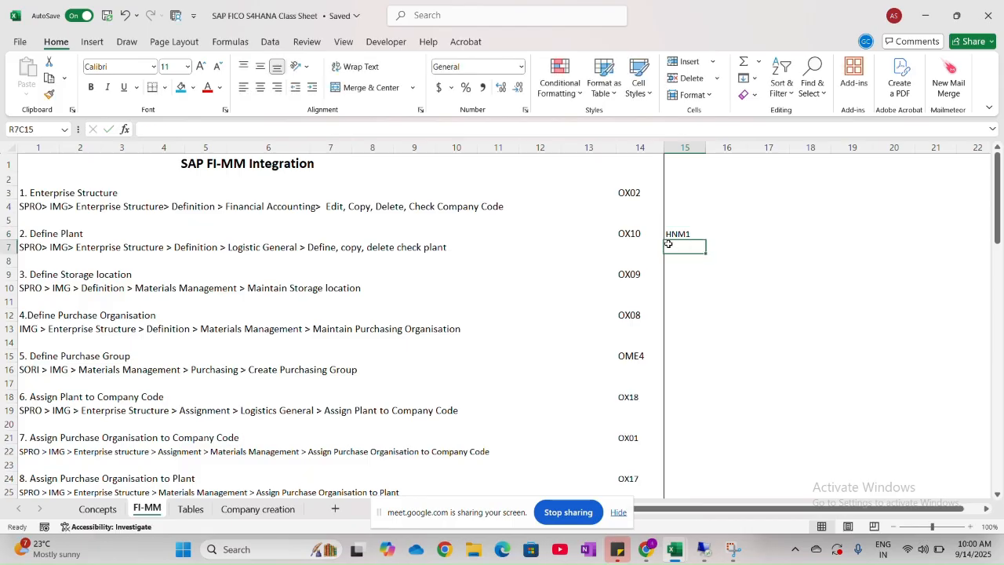
click(681, 235)
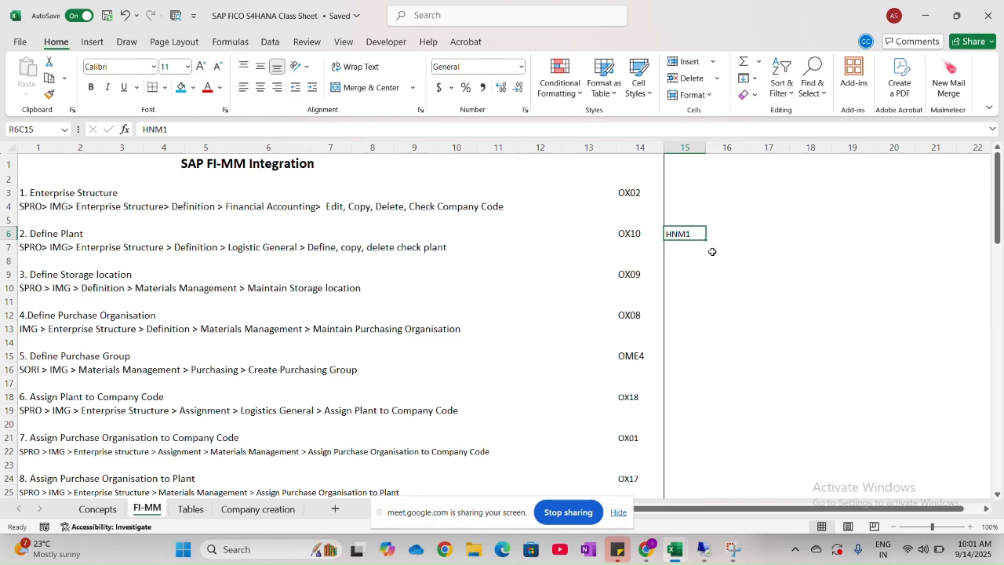
- Return to SAP and start a new plant entry with plant code HNM1, Name 1 "Plant for HNMO" and county code IN
key(alt+Tab)
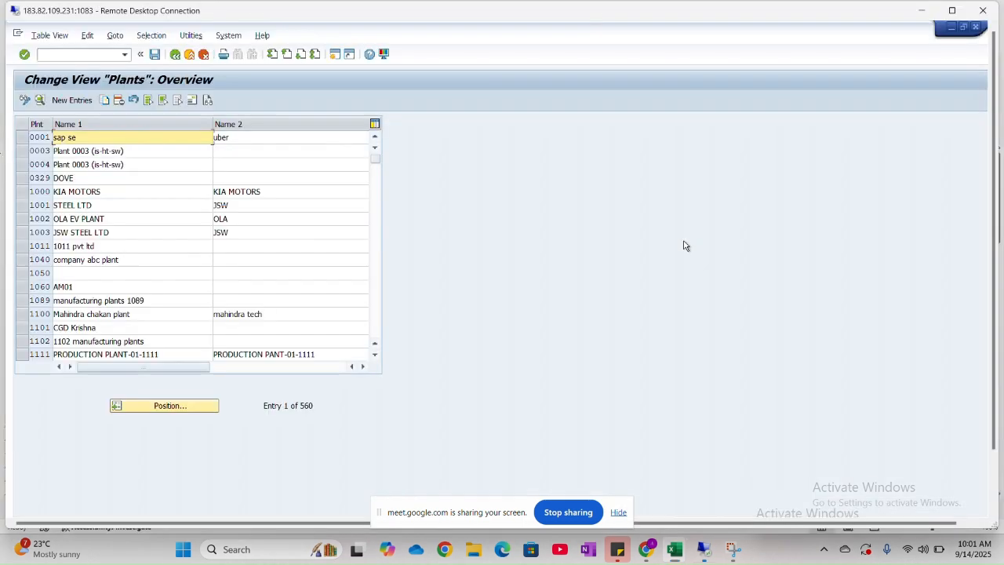
click(71, 100)
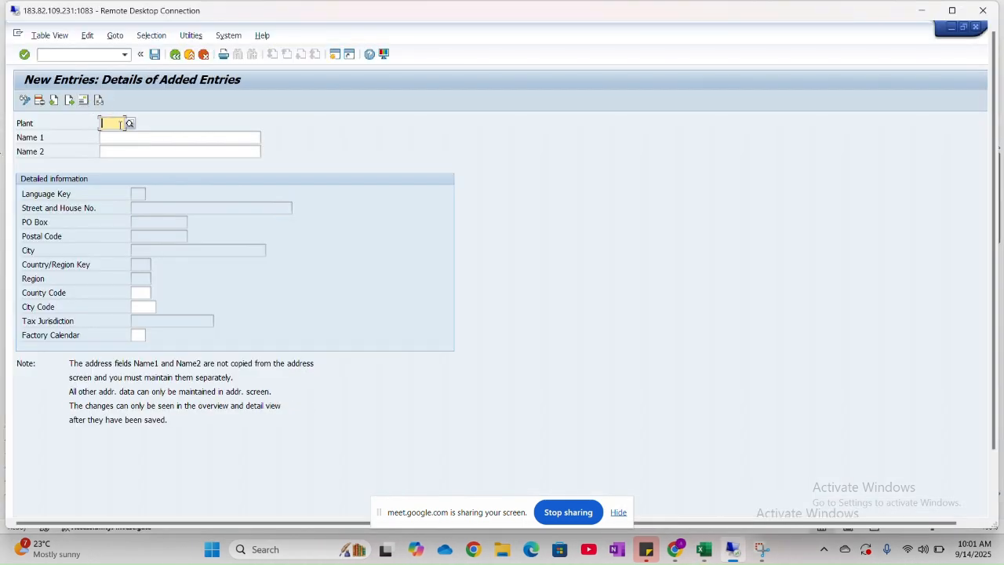
text(HN)
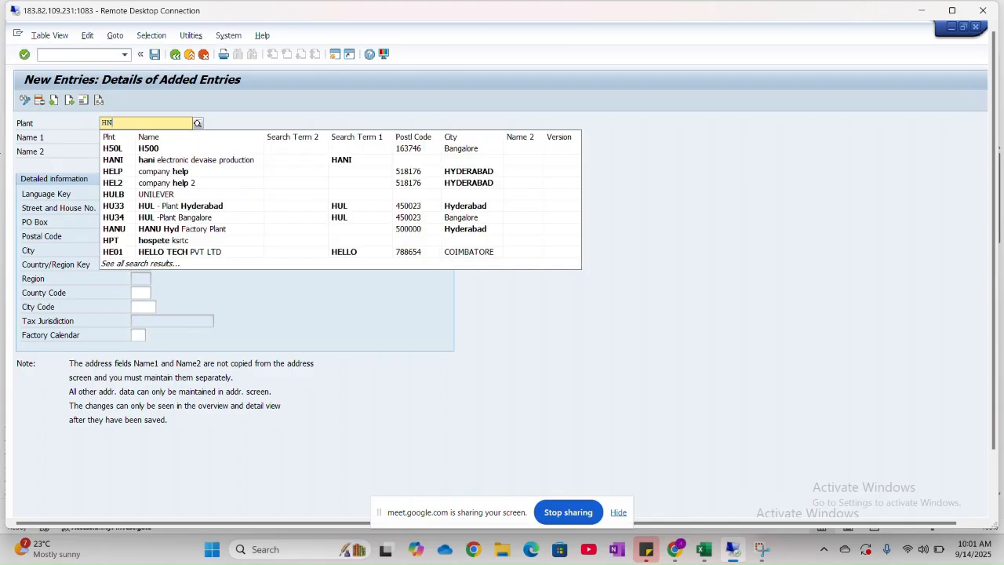
text(M1)
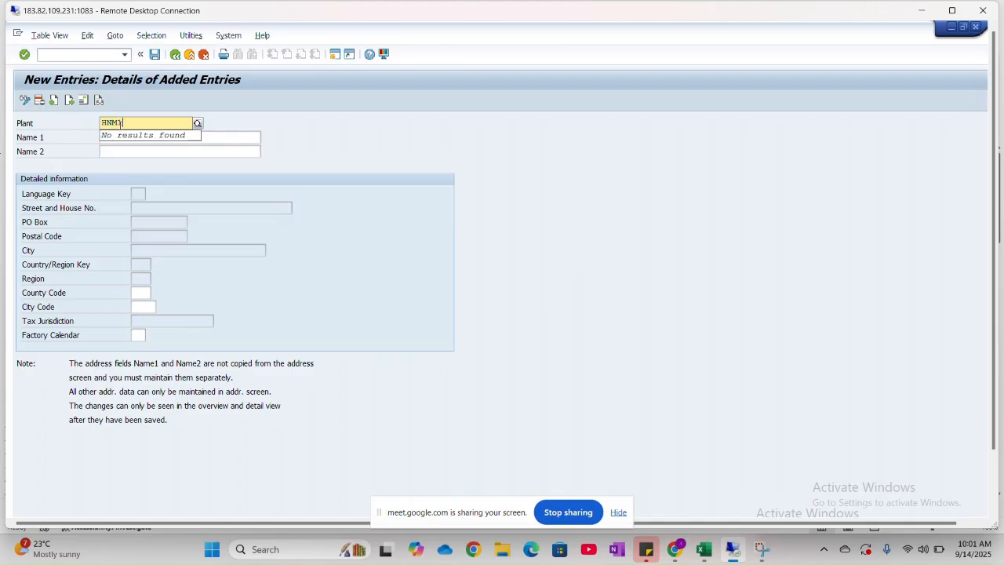
click(216, 137)
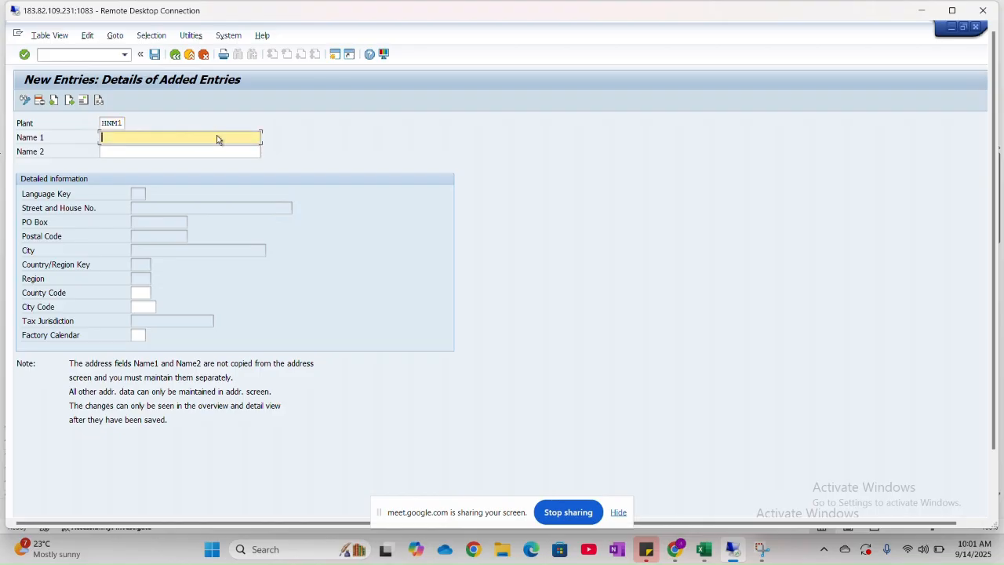
text(Plant)
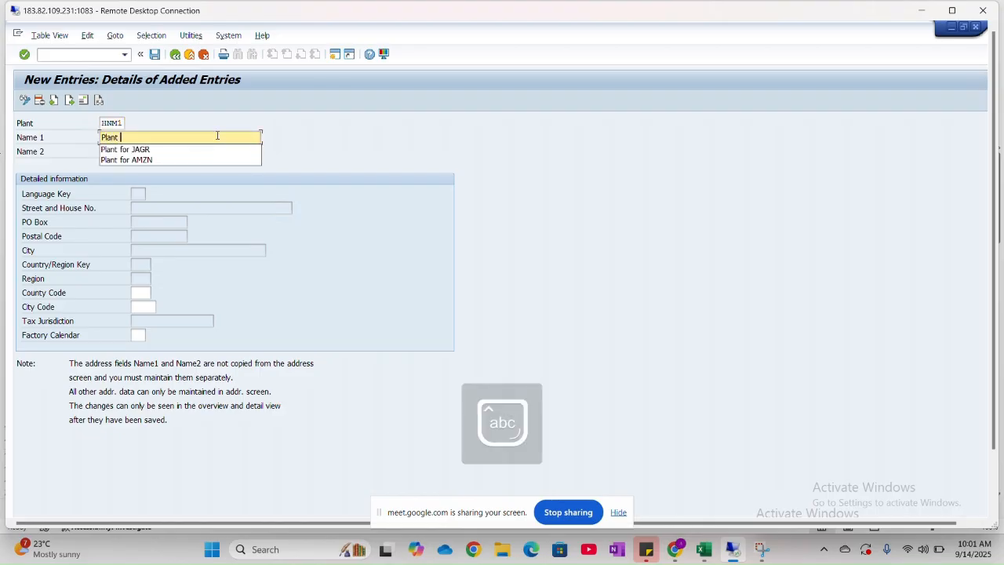
text( for HNMO)
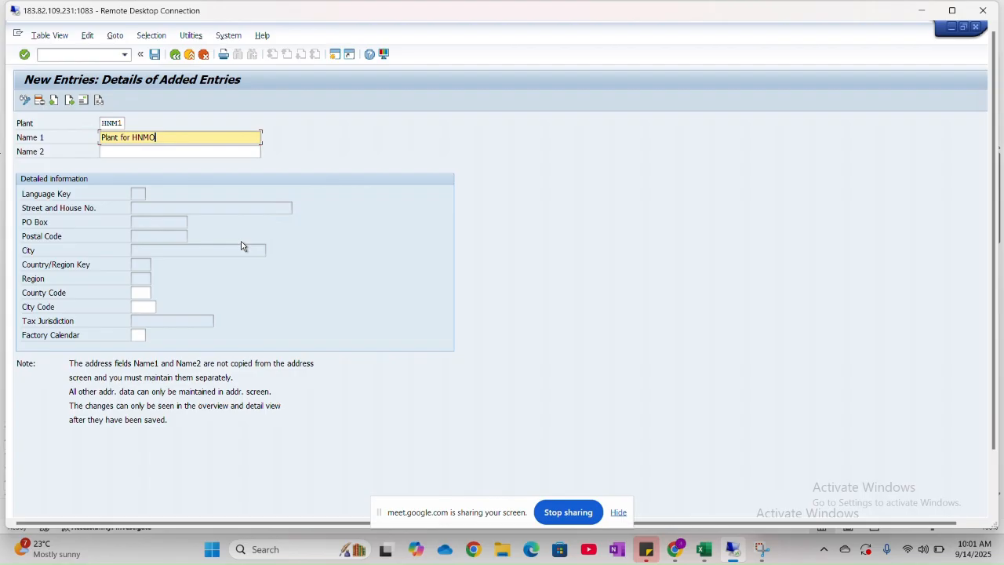
click(147, 294)
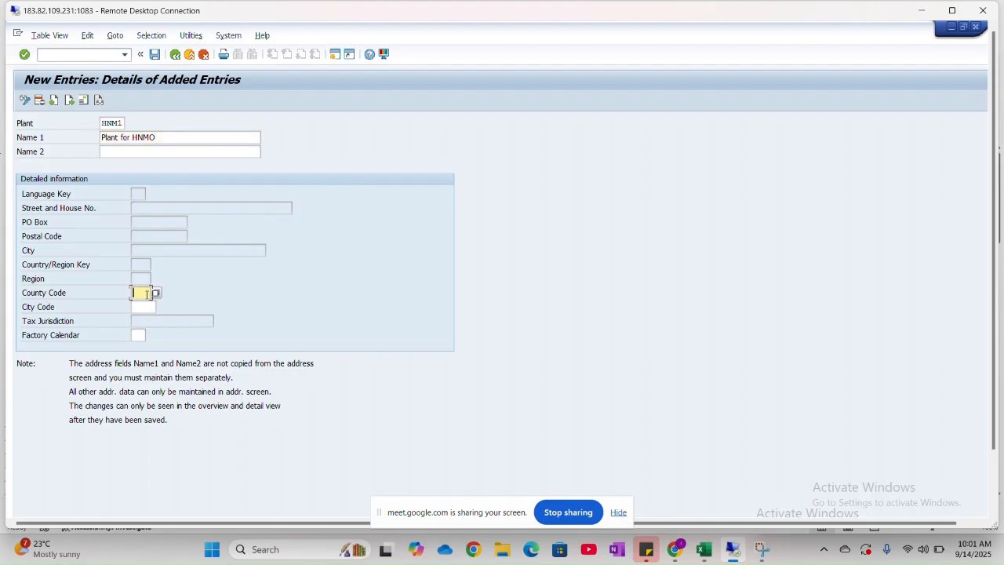
text(1)
- Look at the available city codes for the new plant without choosing one
click(145, 306)
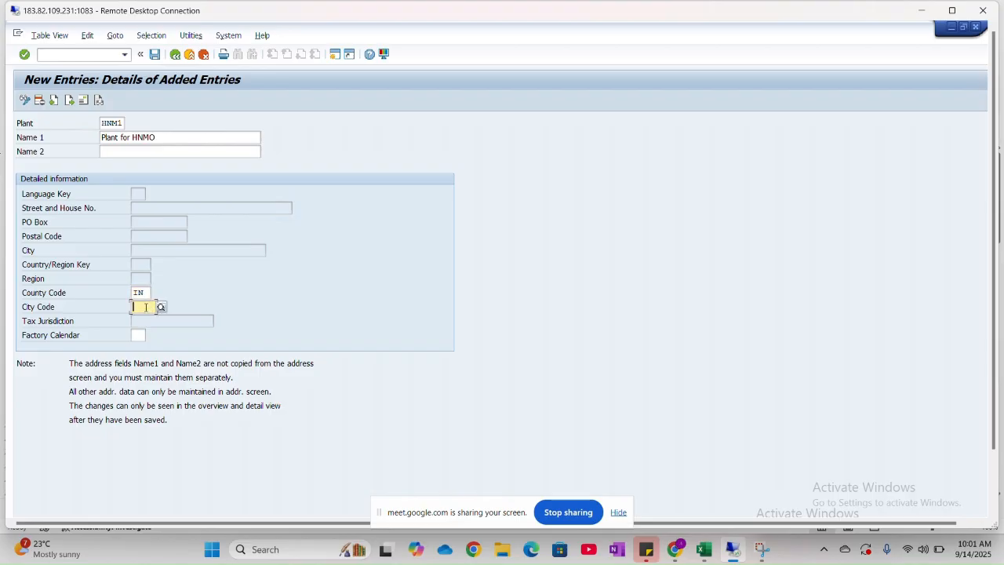
click(160, 306)
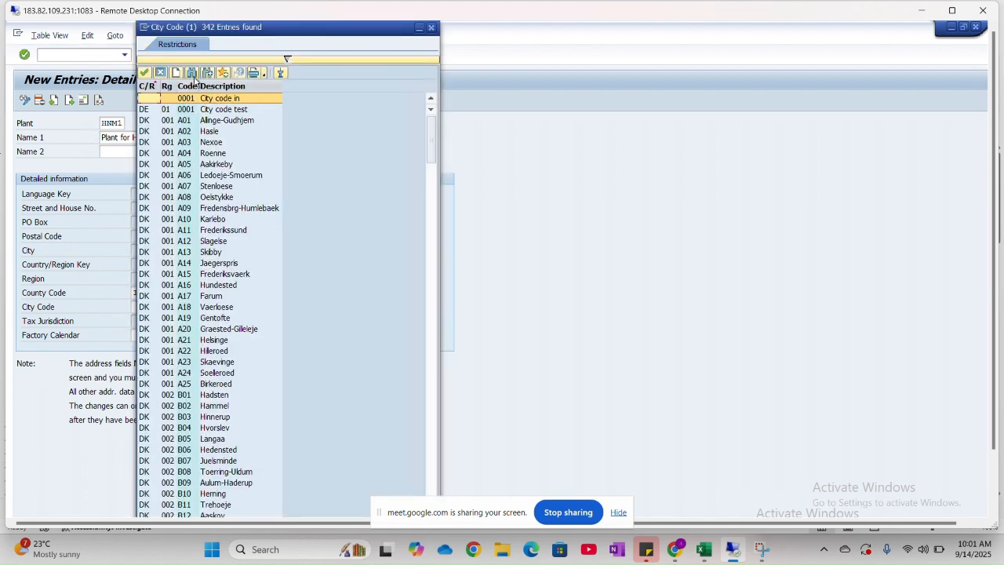
drag(355, 32, 312, 31)
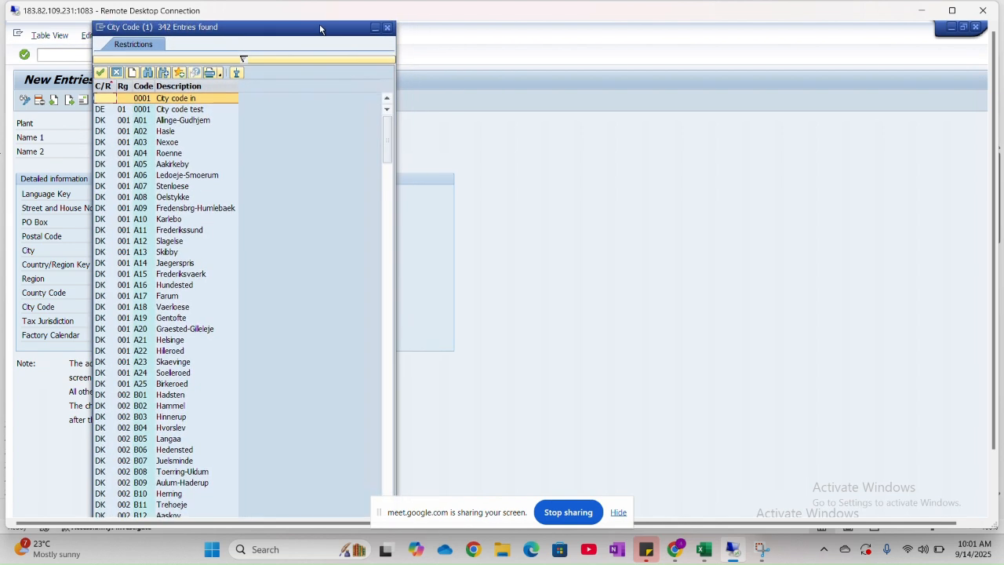
click(387, 27)
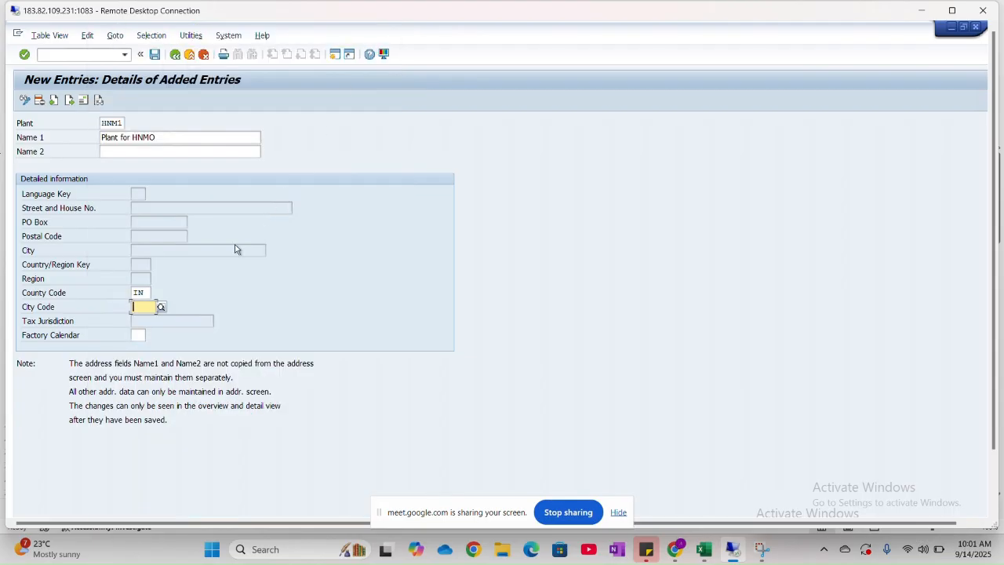
- Set the new plant's county code to 22 by choosing the India TN entry from the available county codes
click(149, 292)
click(161, 292)
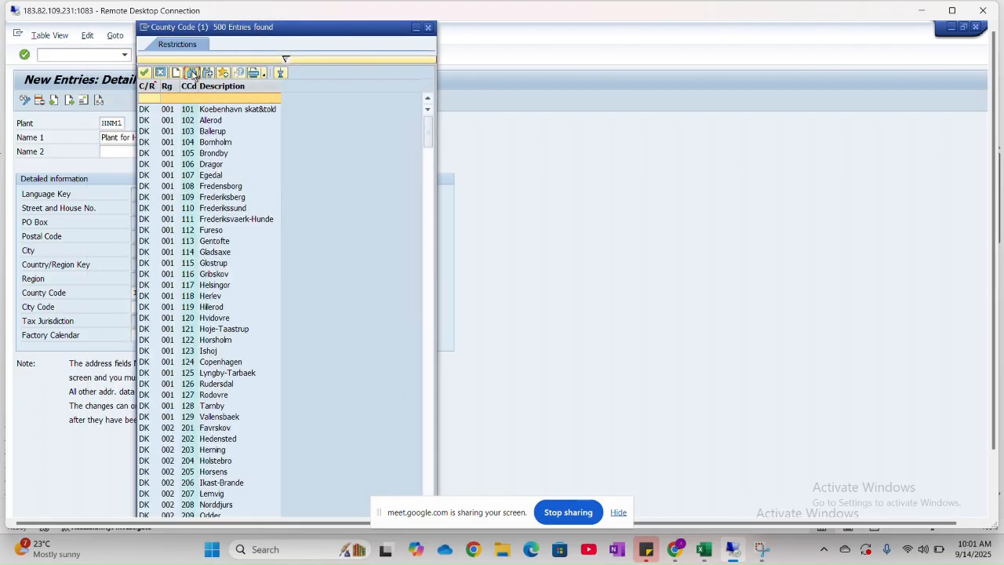
click(192, 72)
click(299, 103)
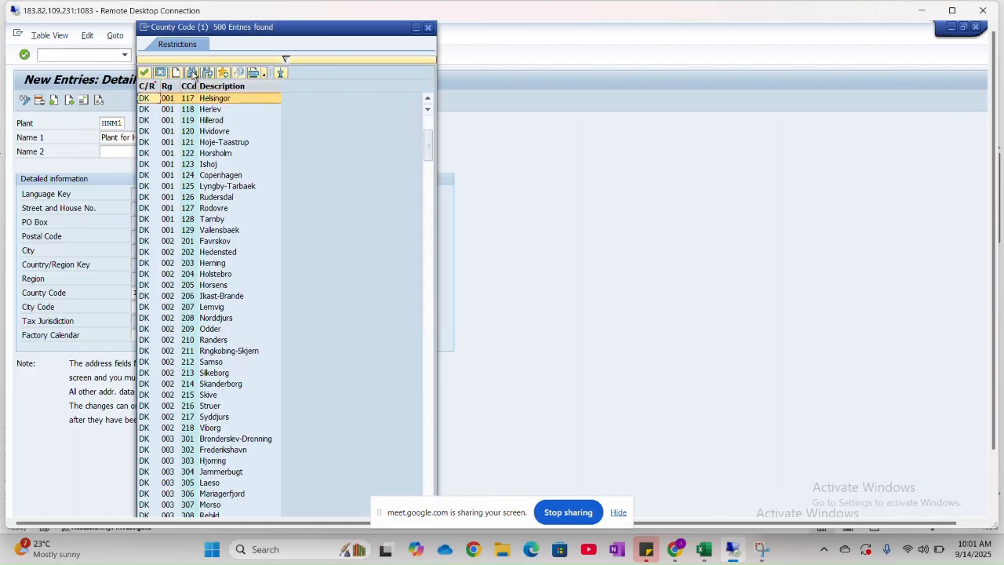
scroll(223, 250, down, 20)
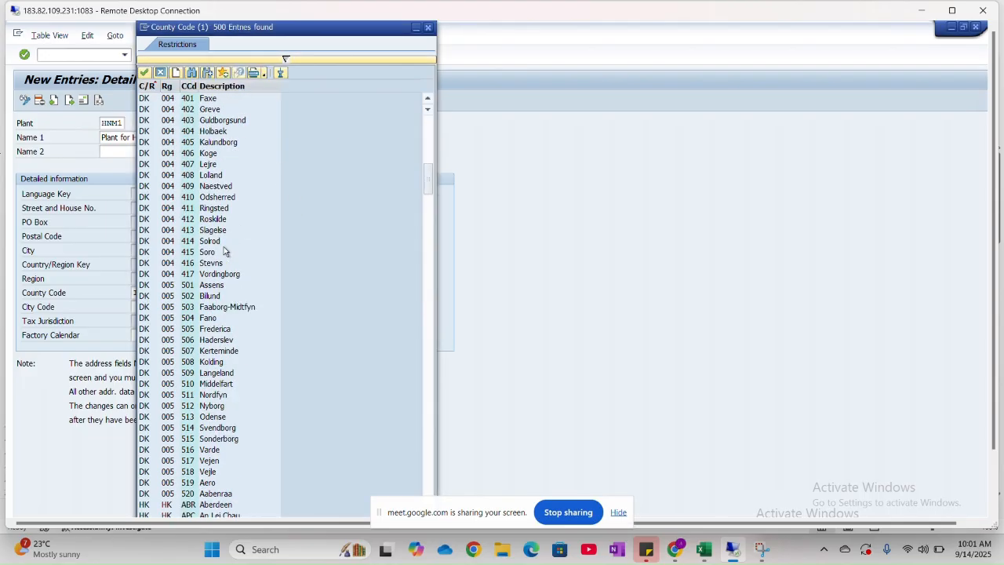
scroll(223, 251, down, 10)
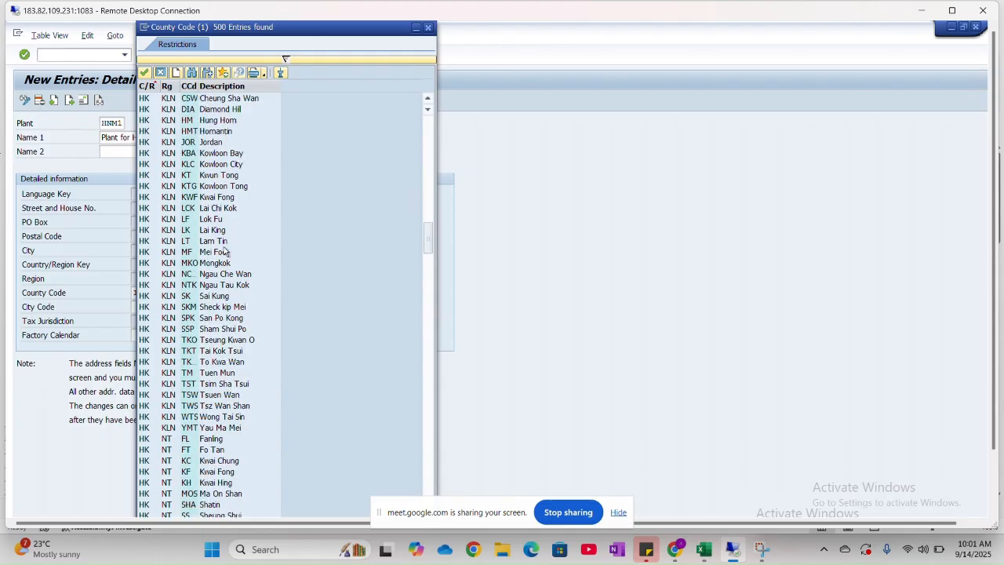
scroll(225, 251, down, 3)
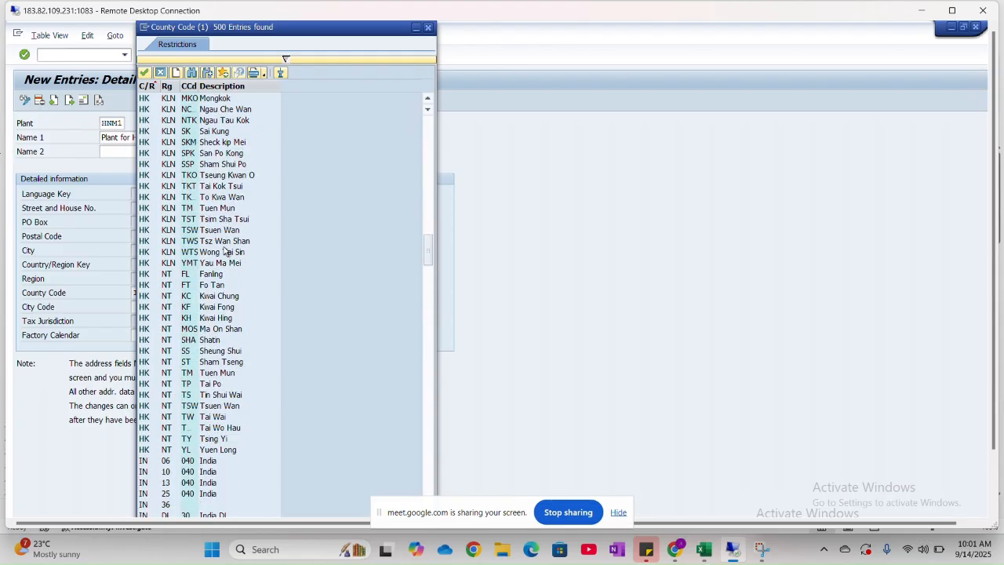
scroll(225, 251, down, 12)
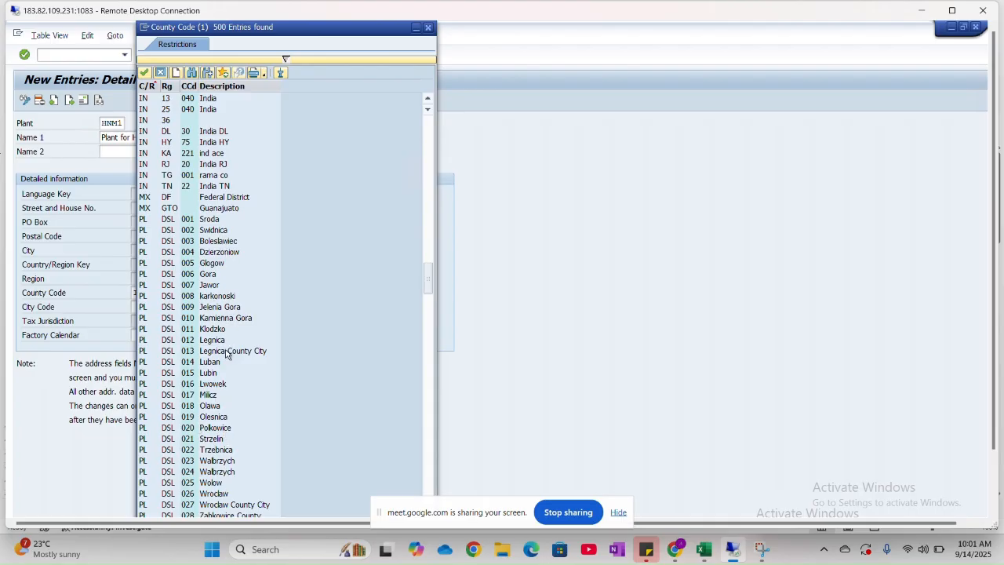
scroll(224, 365, down, 2)
scroll(224, 365, down, 1)
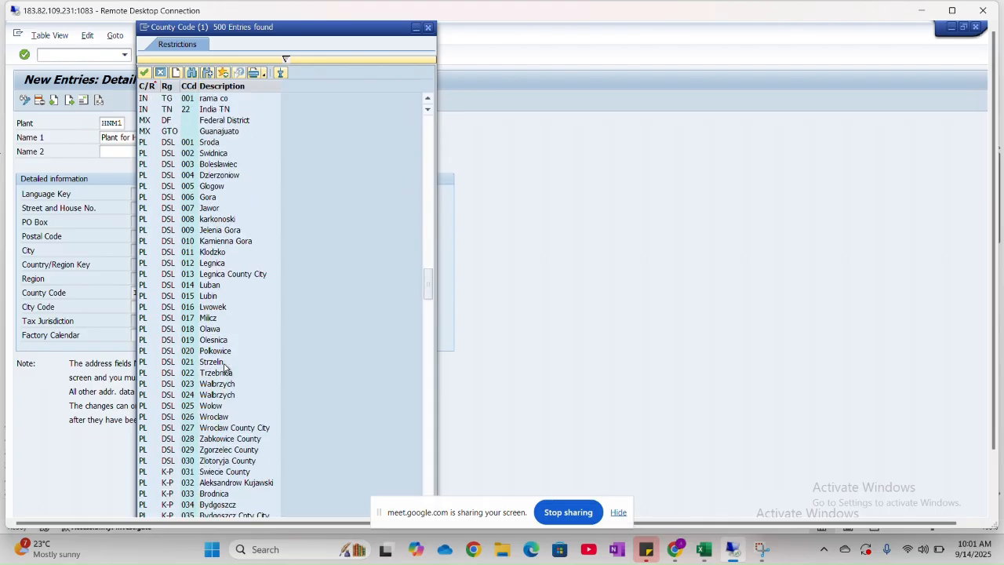
scroll(227, 141, up, 1)
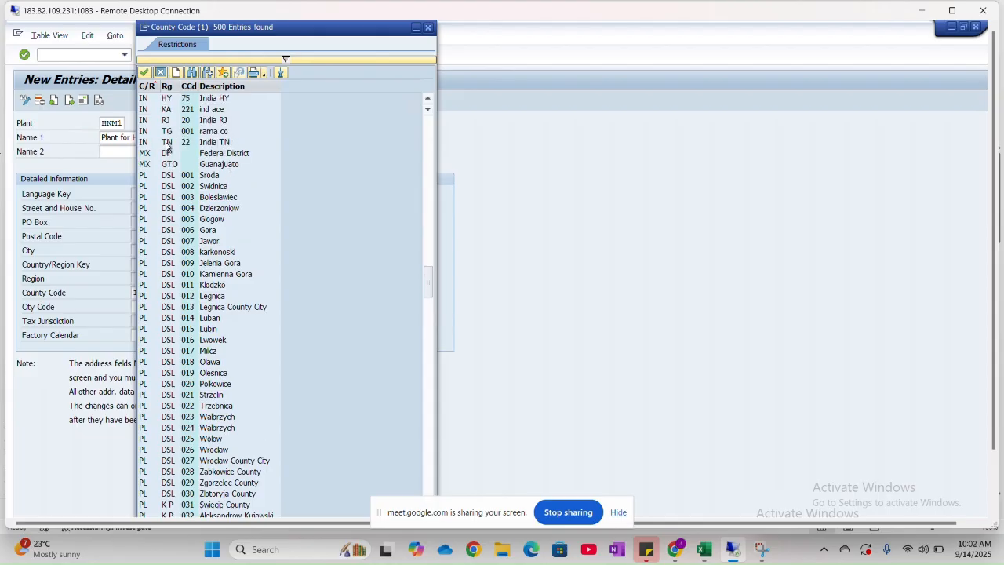
double_click(166, 144)
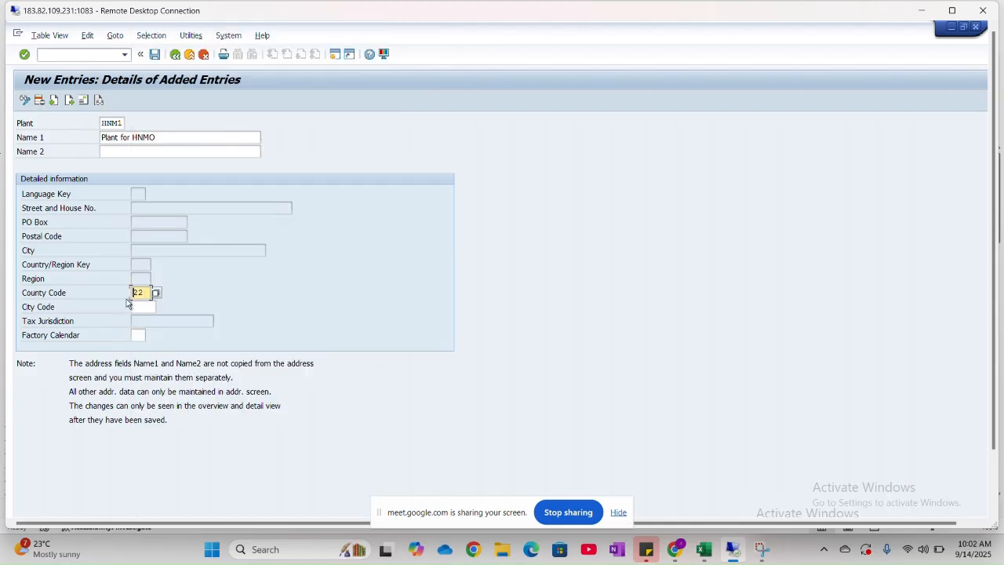
- Set the new plant's city code to 01 by choosing Delhi from the Indian entries among the available city codes
click(143, 306)
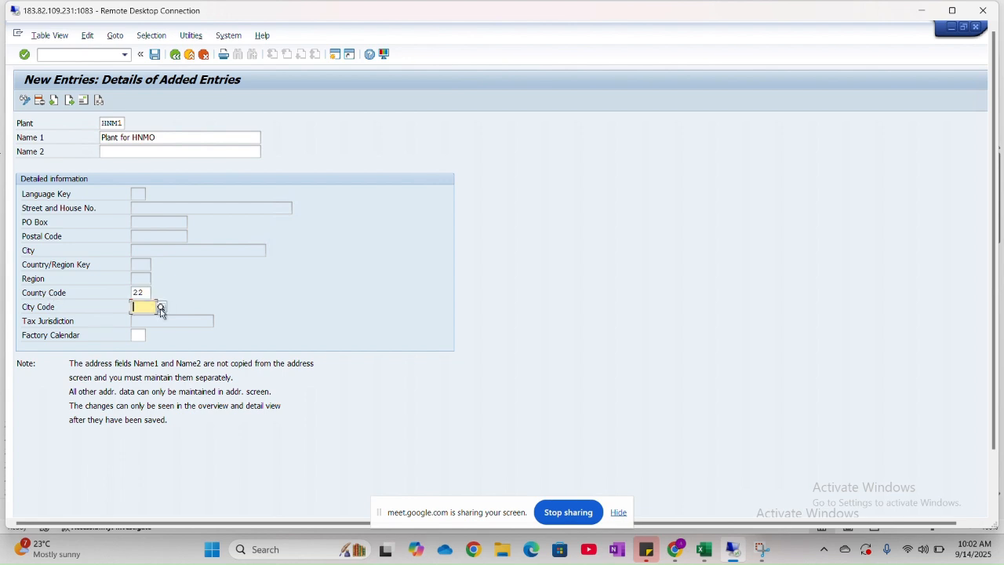
click(161, 308)
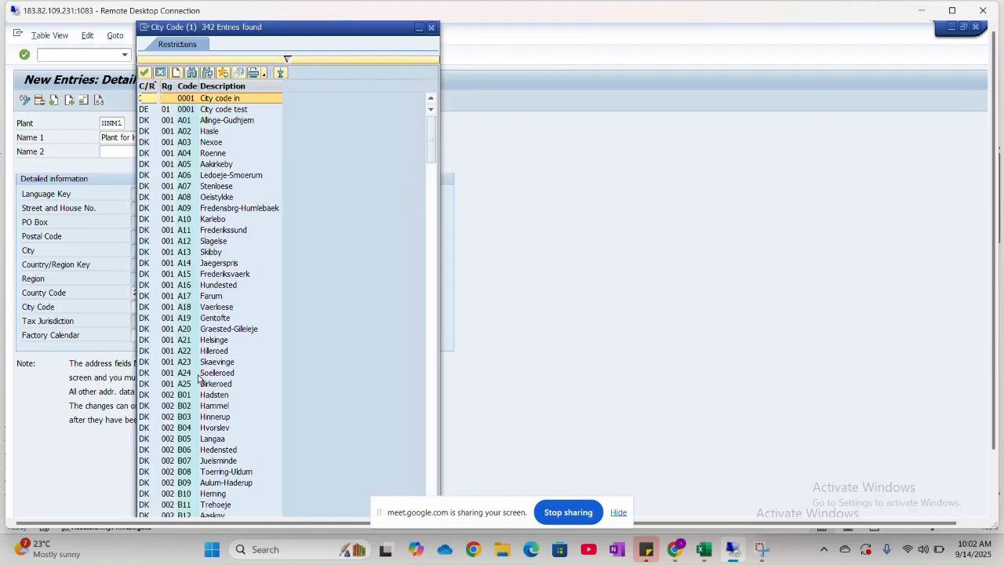
scroll(199, 379, down, 15)
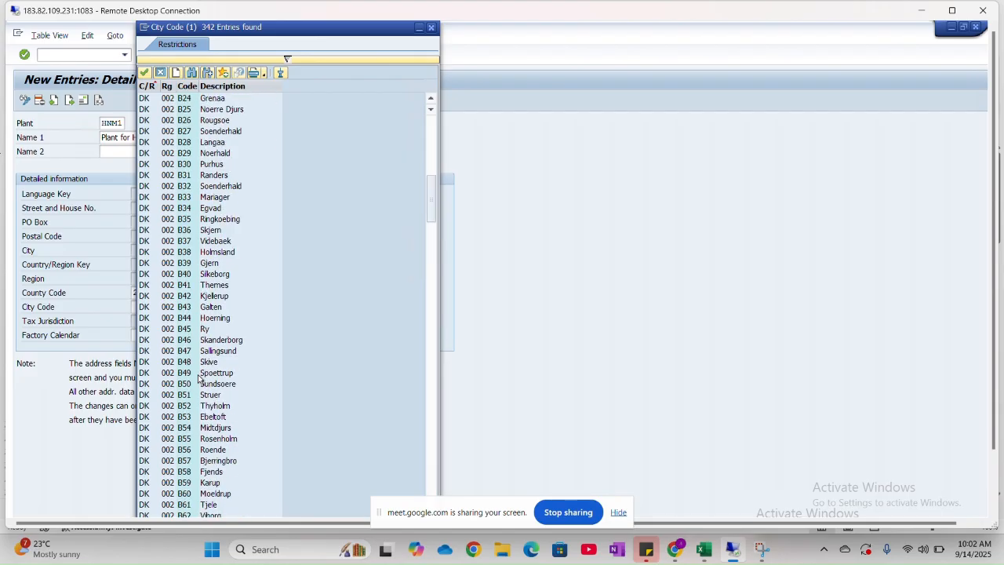
scroll(198, 378, down, 12)
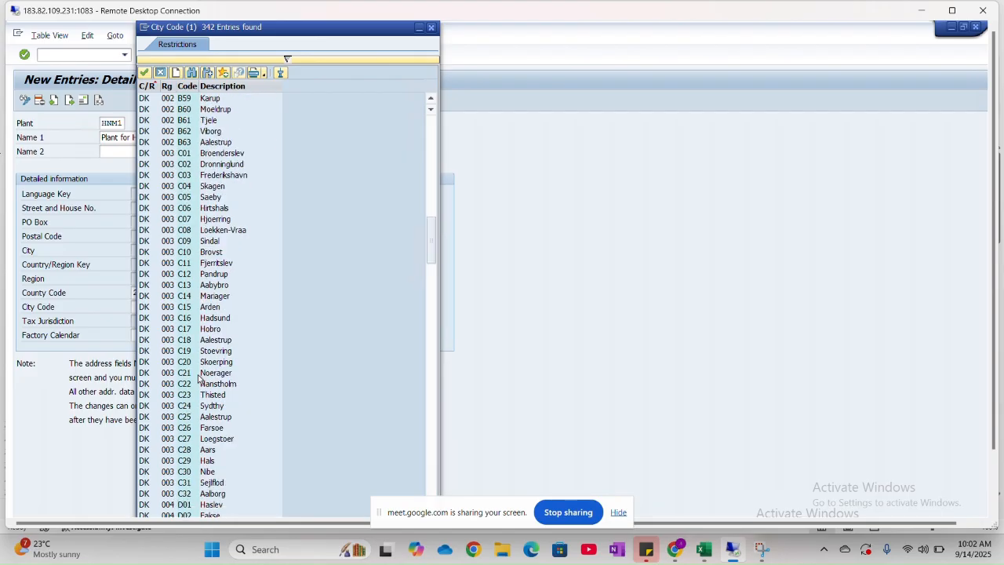
scroll(199, 378, down, 9)
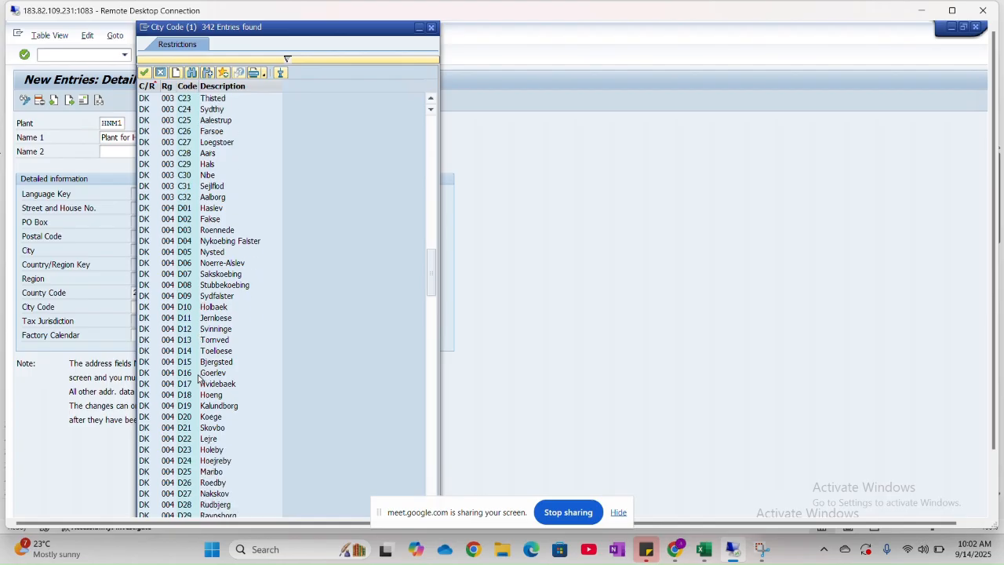
scroll(199, 378, down, 11)
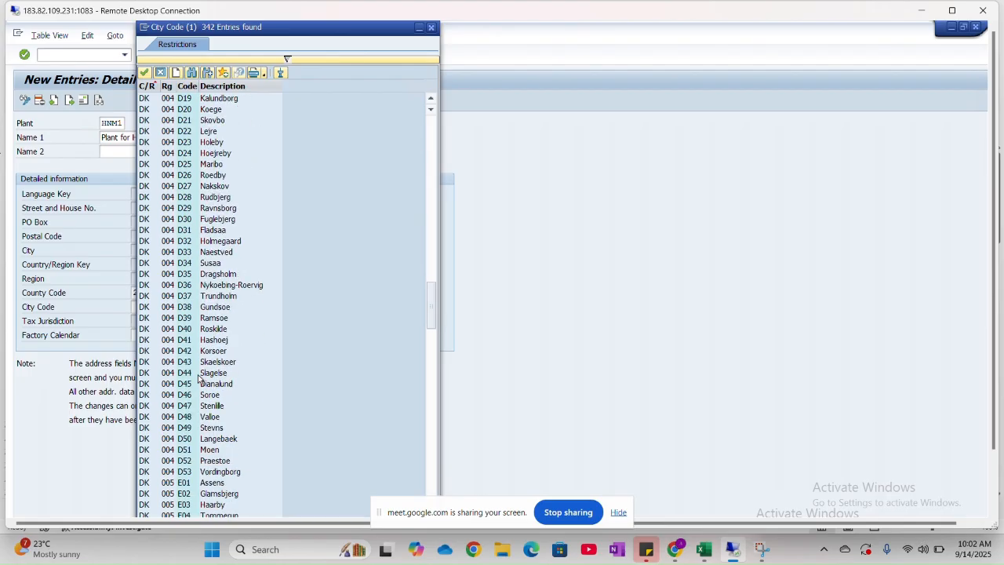
scroll(198, 378, down, 13)
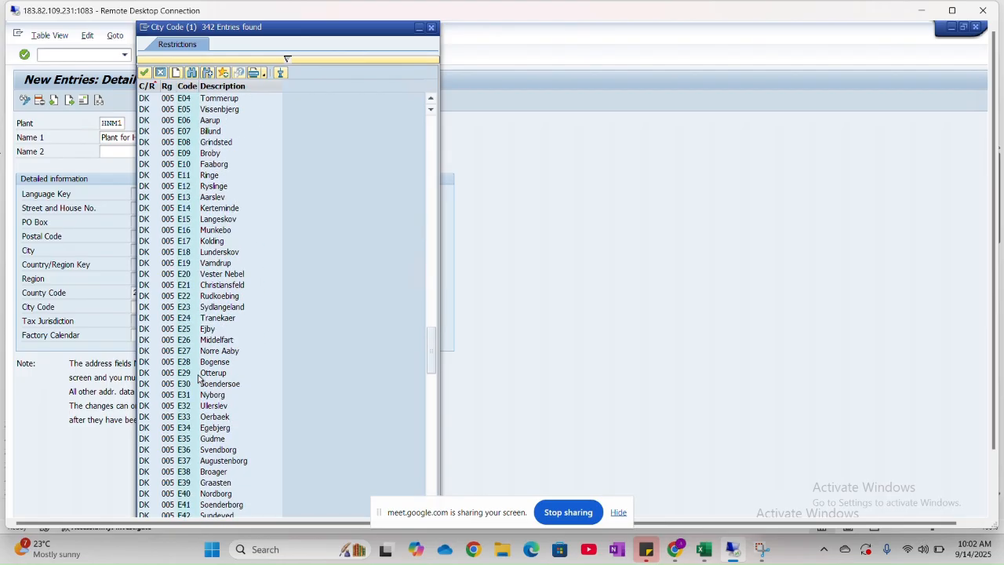
scroll(229, 437, down, 1)
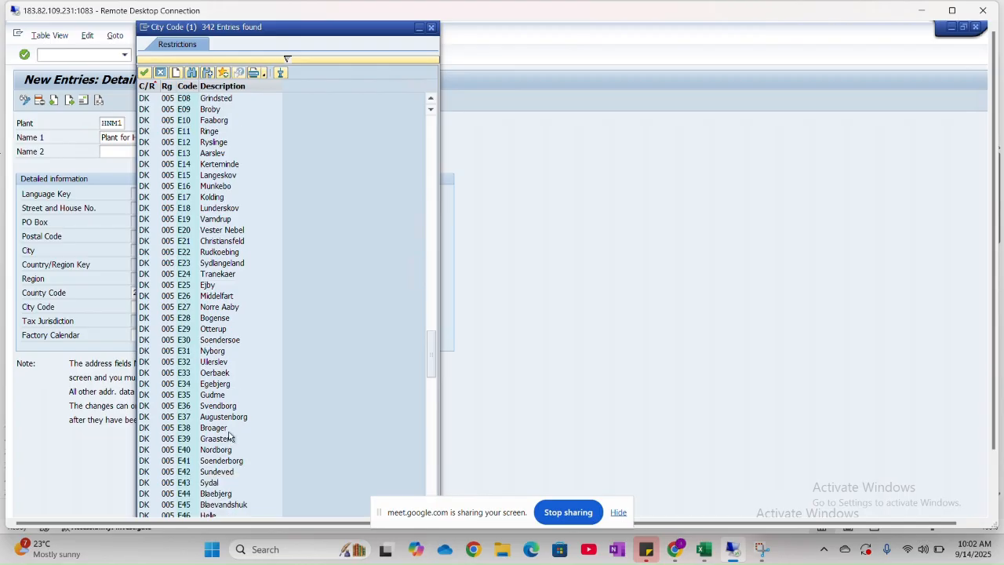
scroll(229, 437, down, 2)
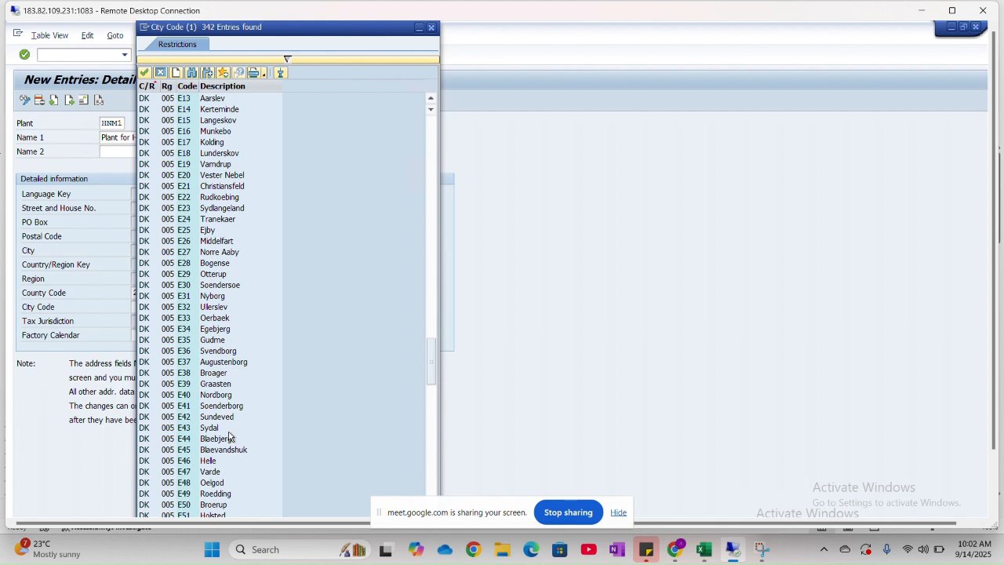
scroll(228, 436, down, 2)
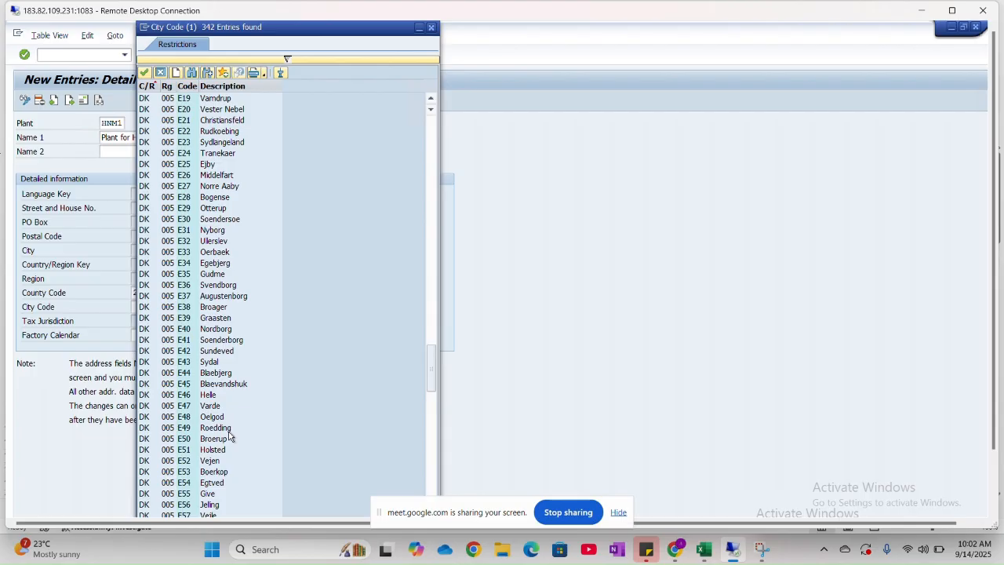
scroll(229, 437, down, 12)
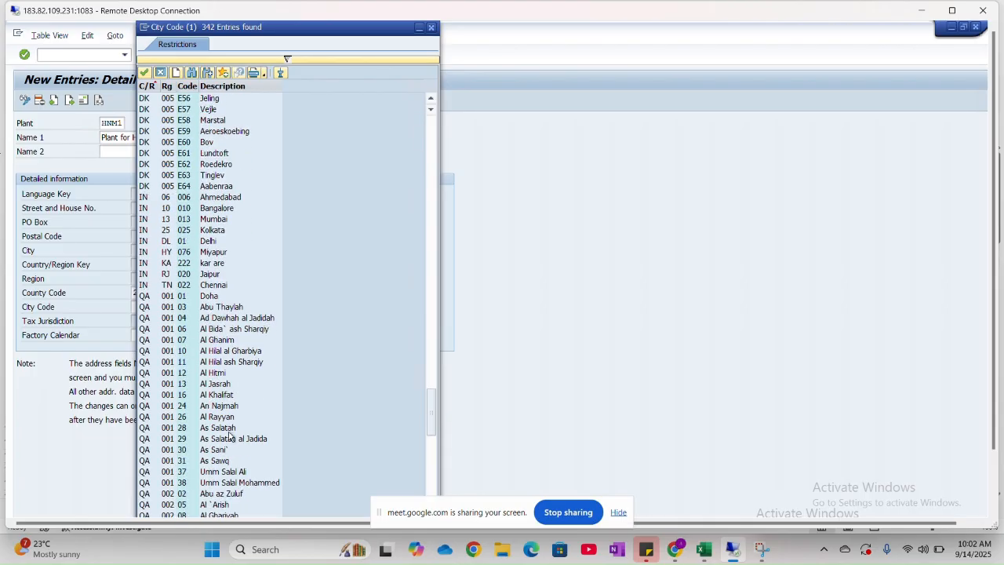
scroll(229, 436, down, 1)
scroll(229, 437, down, 5)
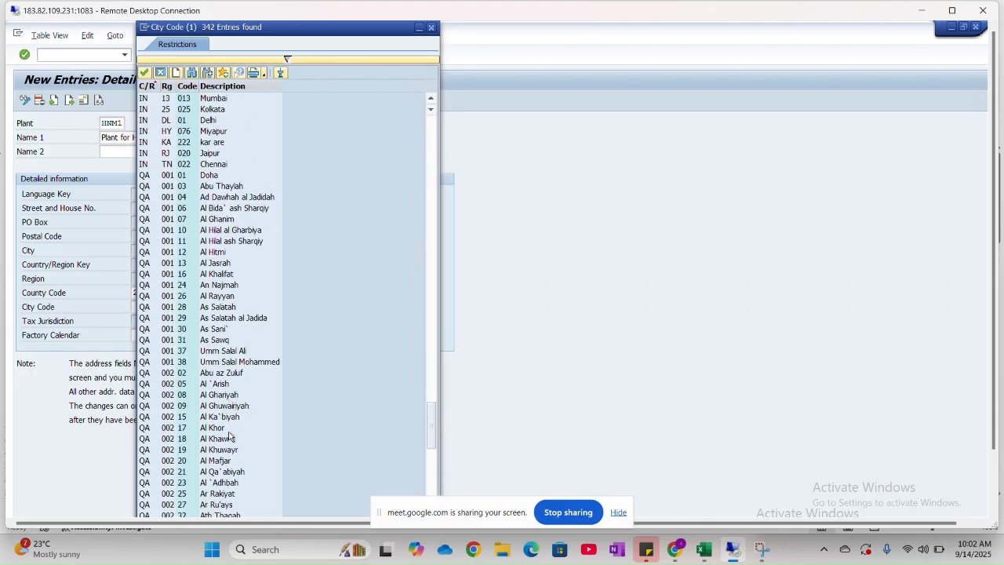
scroll(229, 437, down, 3)
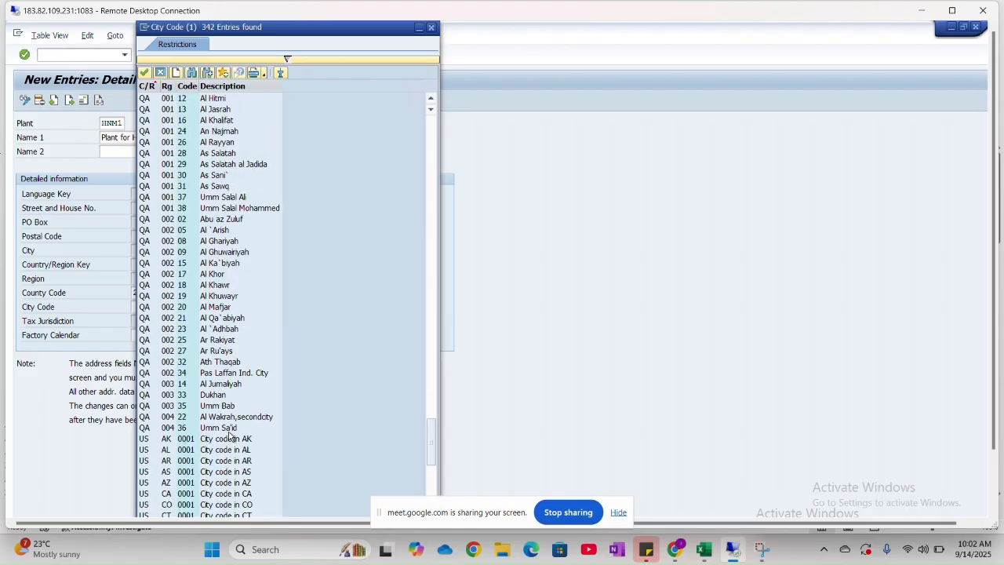
scroll(229, 436, down, 15)
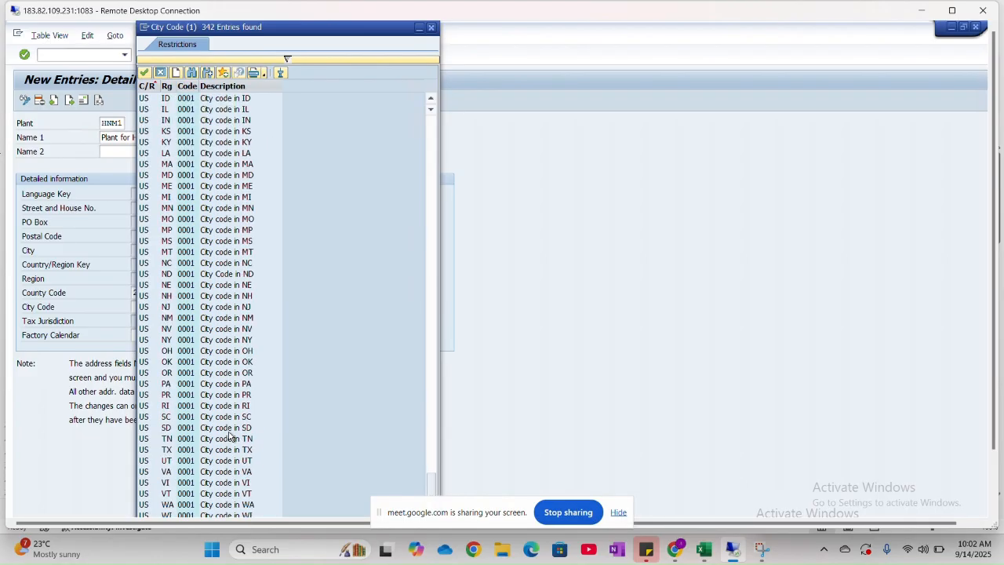
scroll(229, 437, up, 2)
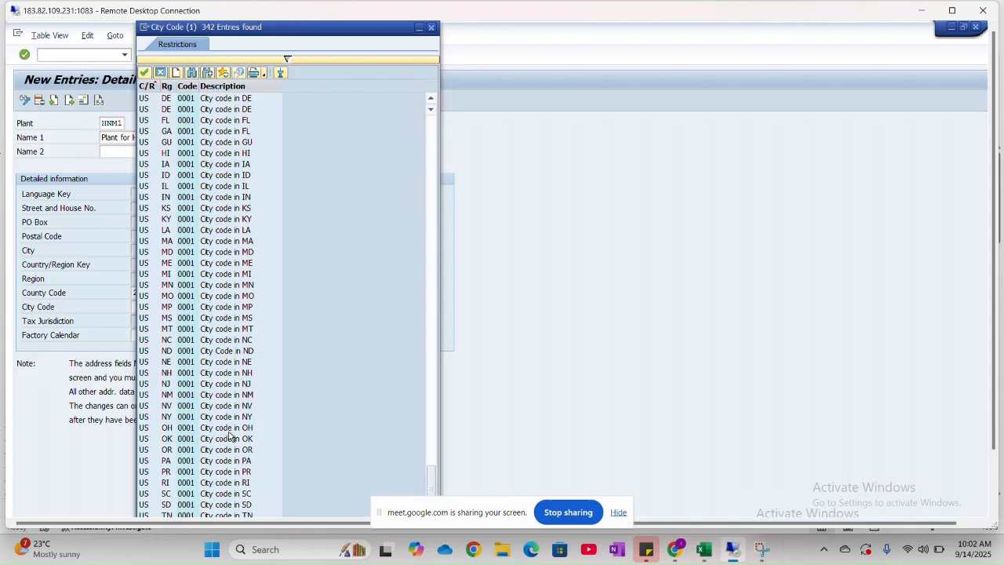
scroll(229, 437, up, 12)
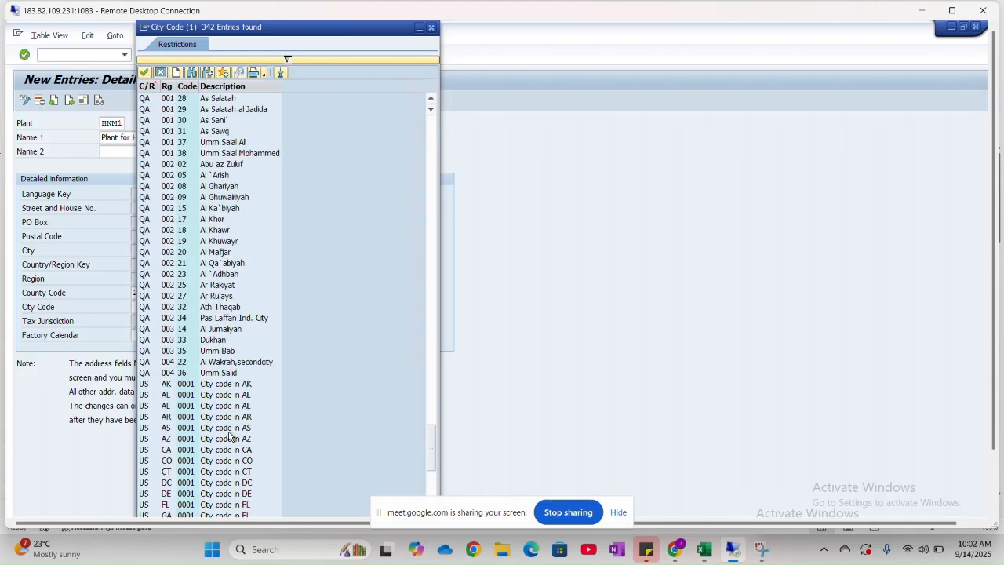
scroll(229, 436, up, 11)
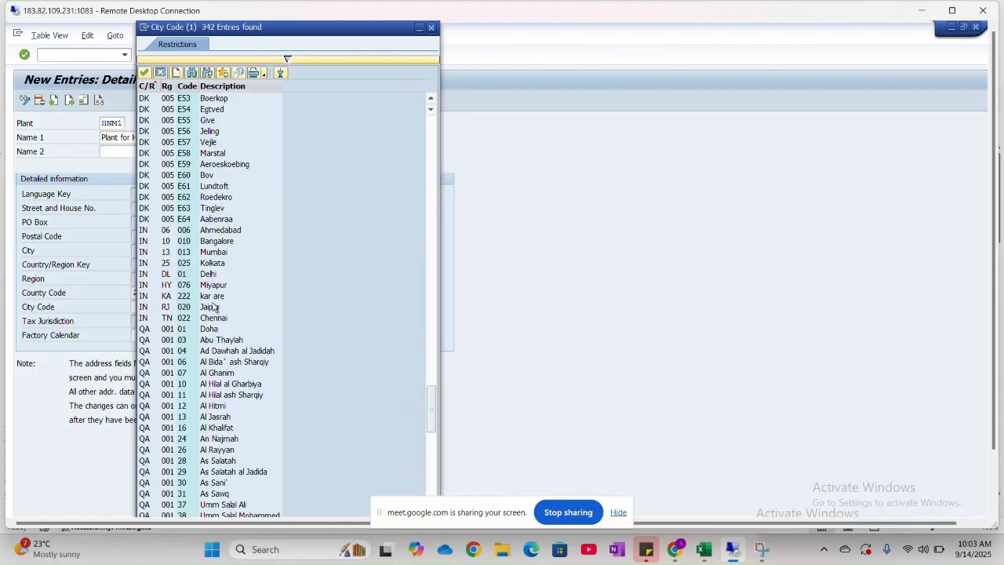
scroll(218, 351, up, 5)
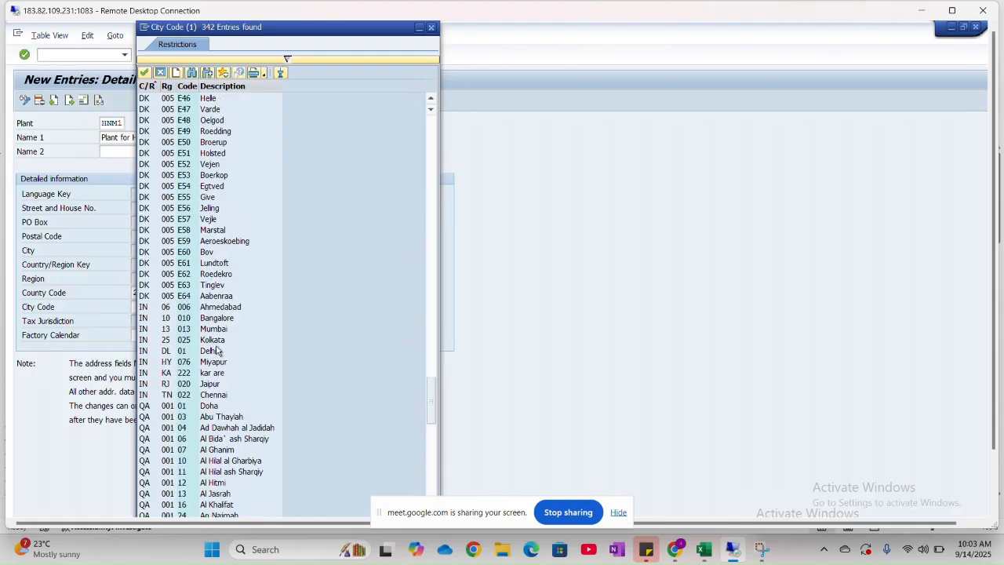
scroll(218, 351, up, 5)
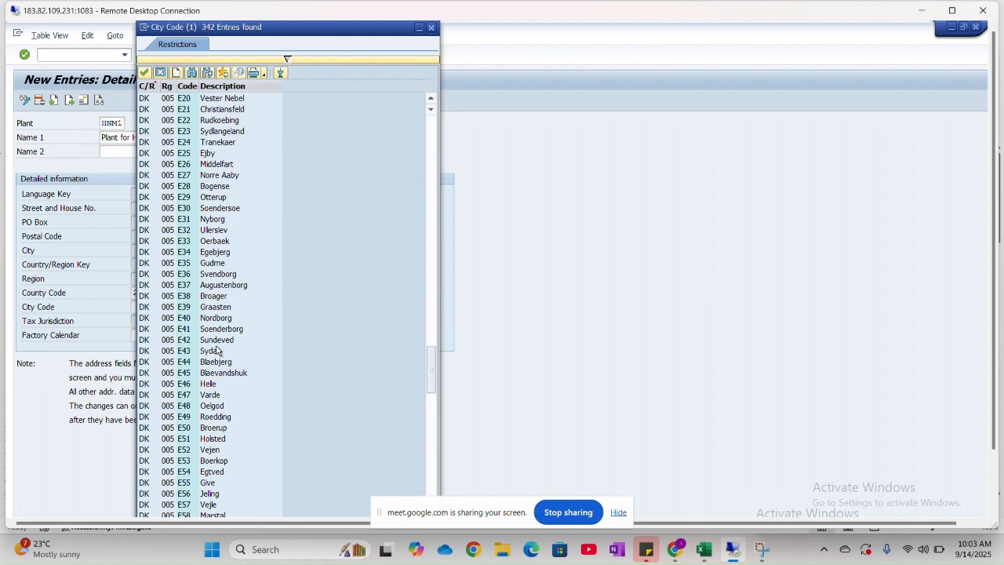
scroll(218, 352, up, 2)
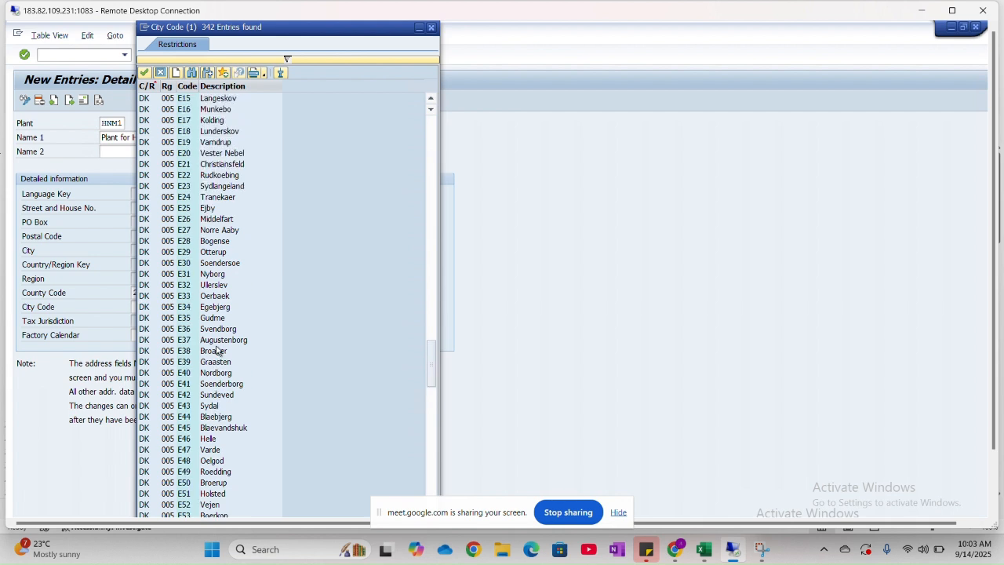
scroll(218, 351, down, 5)
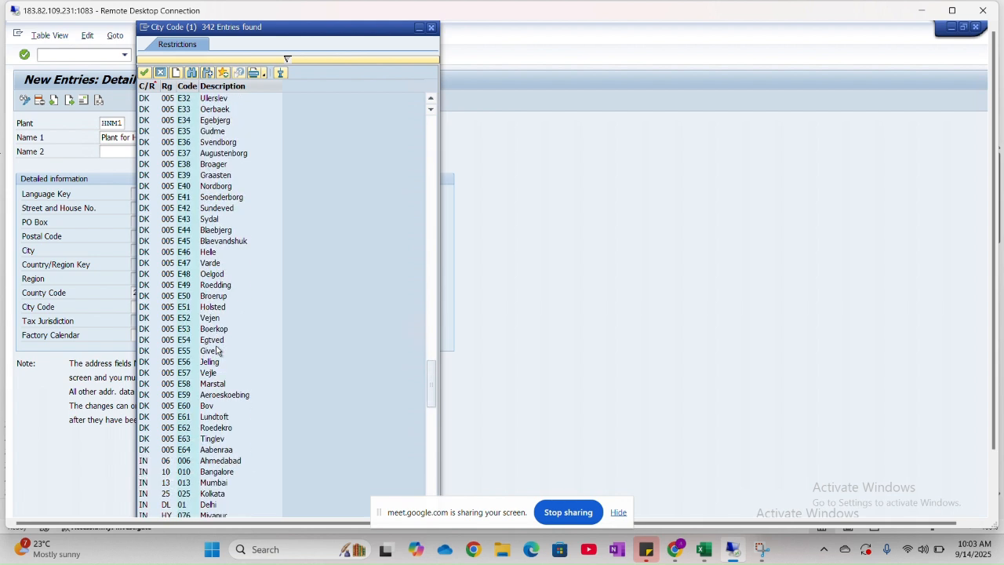
scroll(218, 351, down, 1)
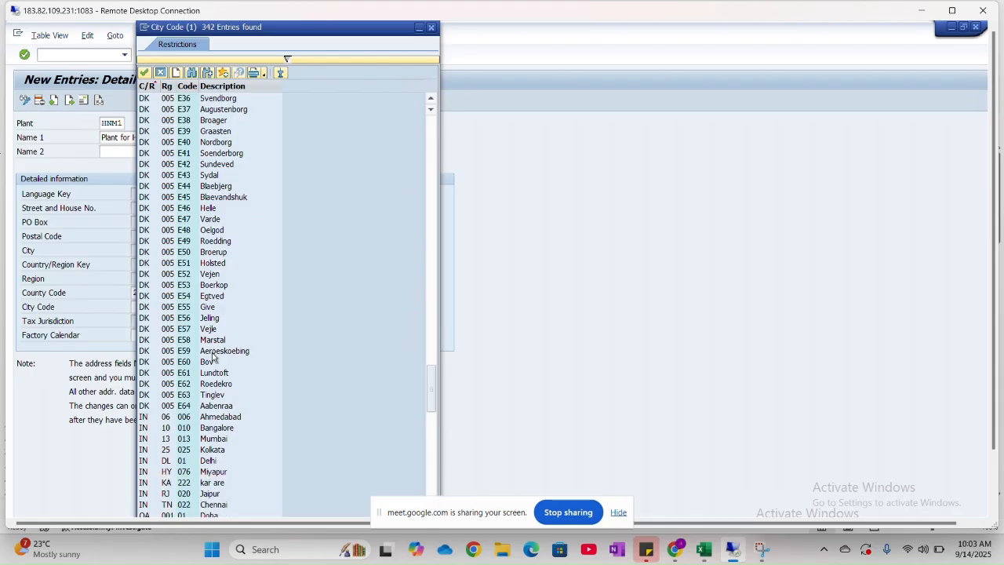
click(218, 463)
click(218, 463)
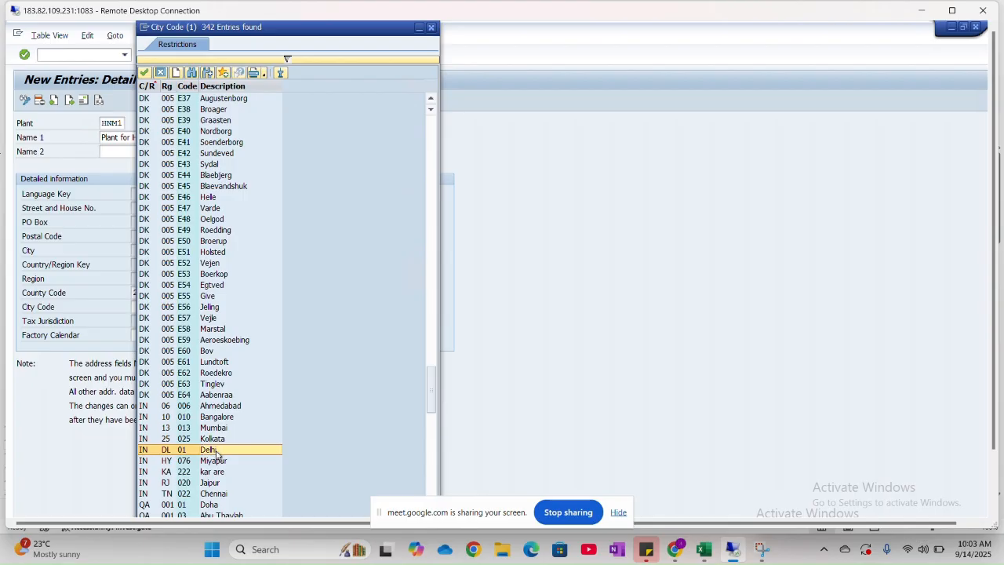
double_click(217, 454)
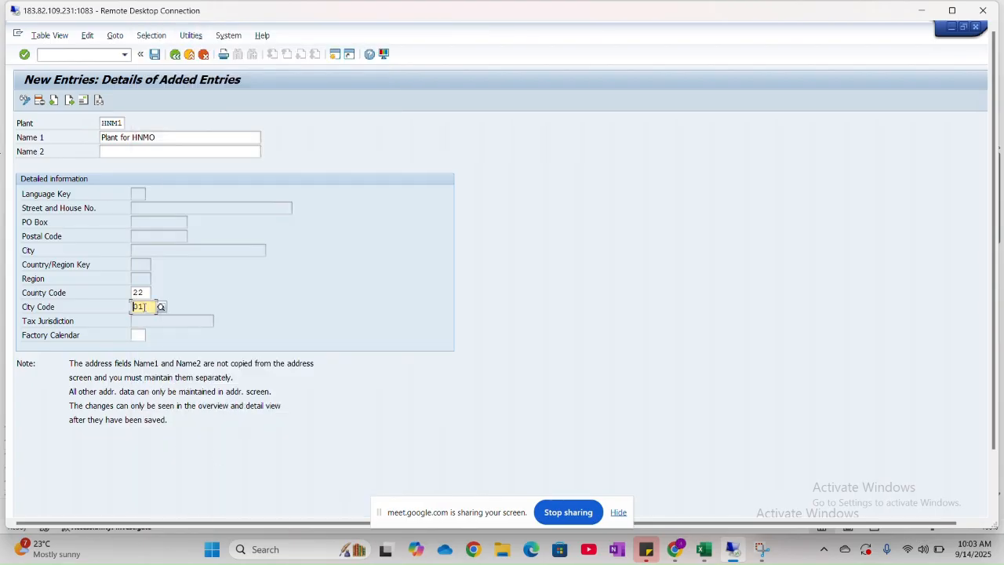
- Set the new plant's factory calendar to IN by choosing India from the available calendars, and check the entry
click(139, 336)
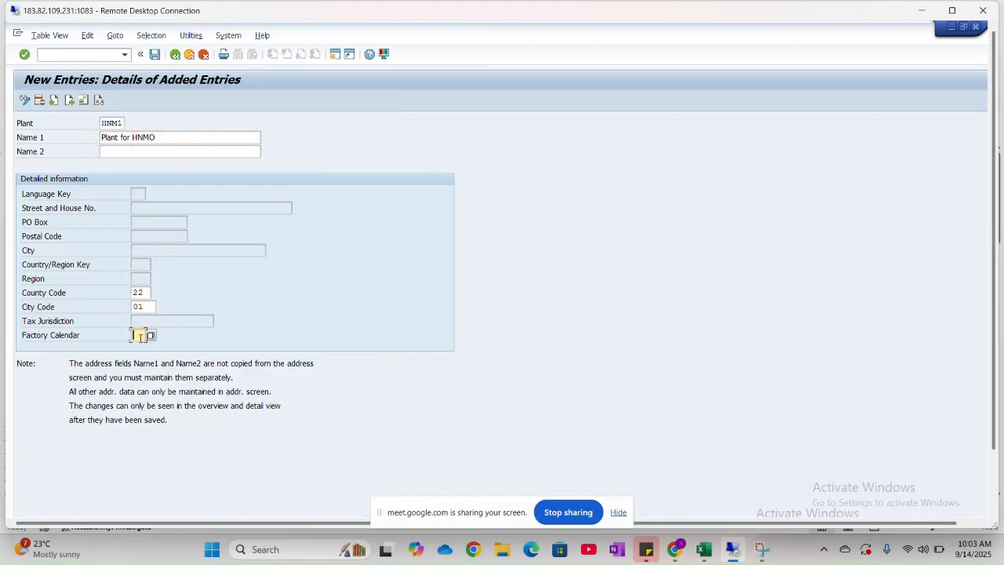
click(149, 335)
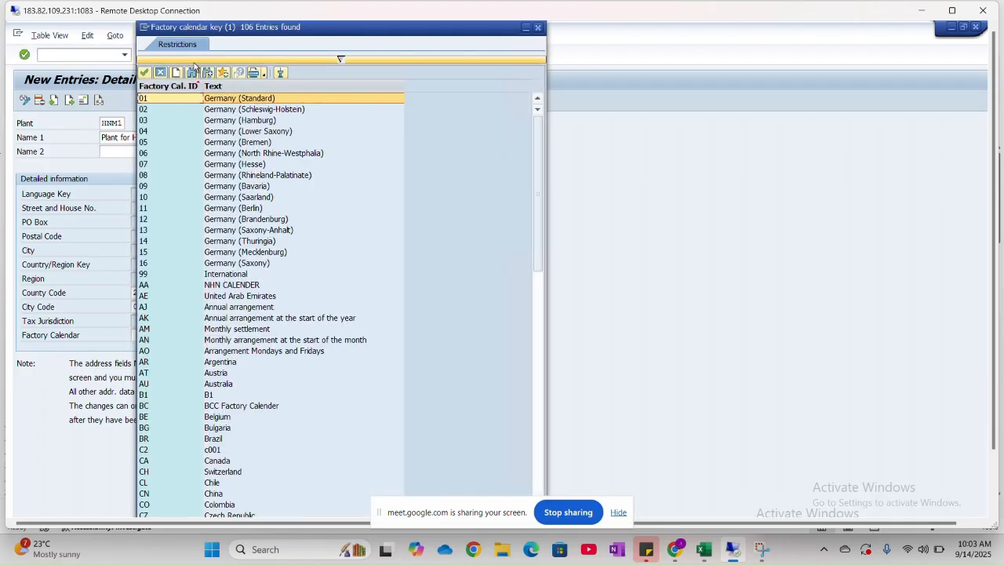
scroll(185, 357, down, 5)
scroll(184, 360, down, 14)
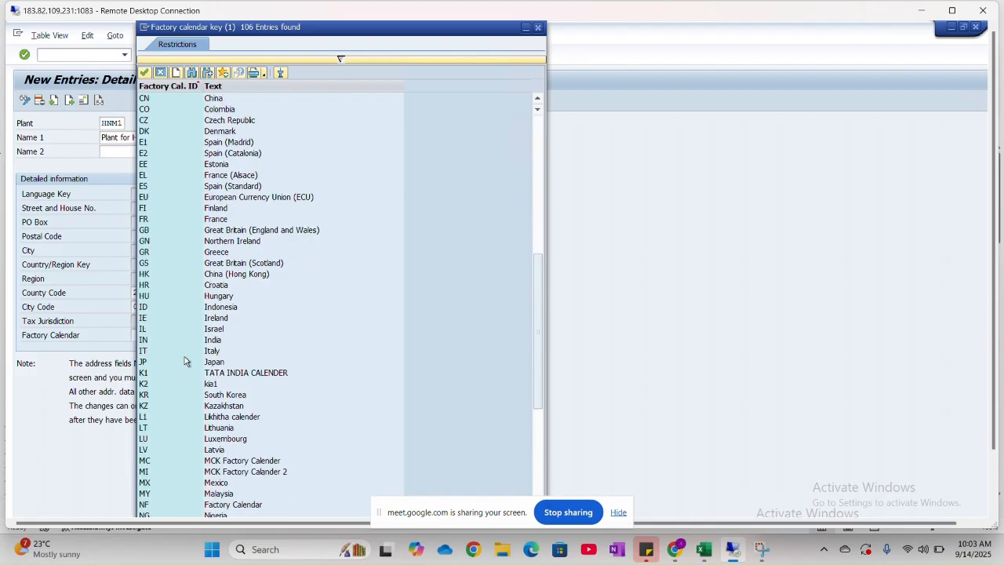
scroll(186, 360, down, 3)
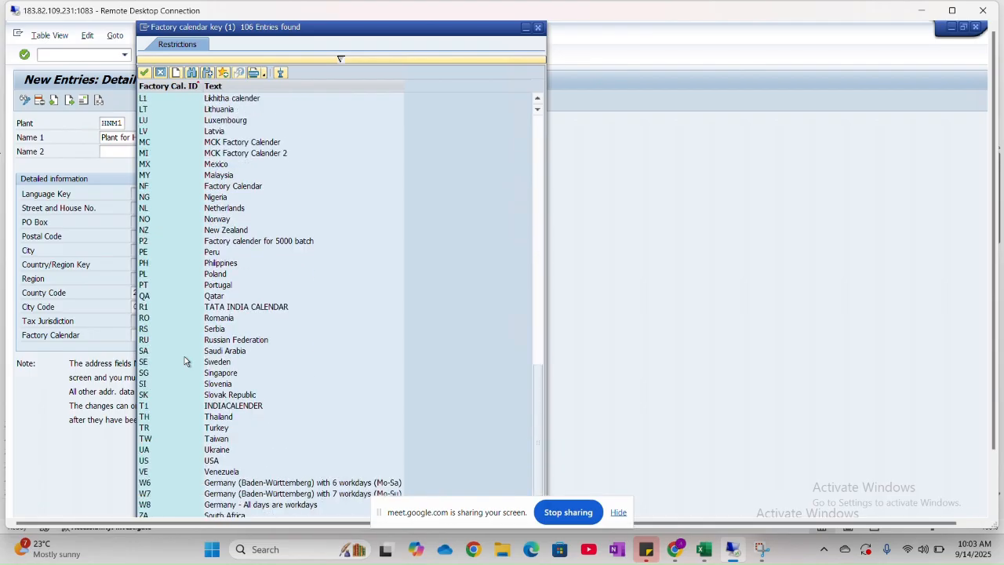
scroll(186, 361, up, 1)
scroll(185, 358, up, 2)
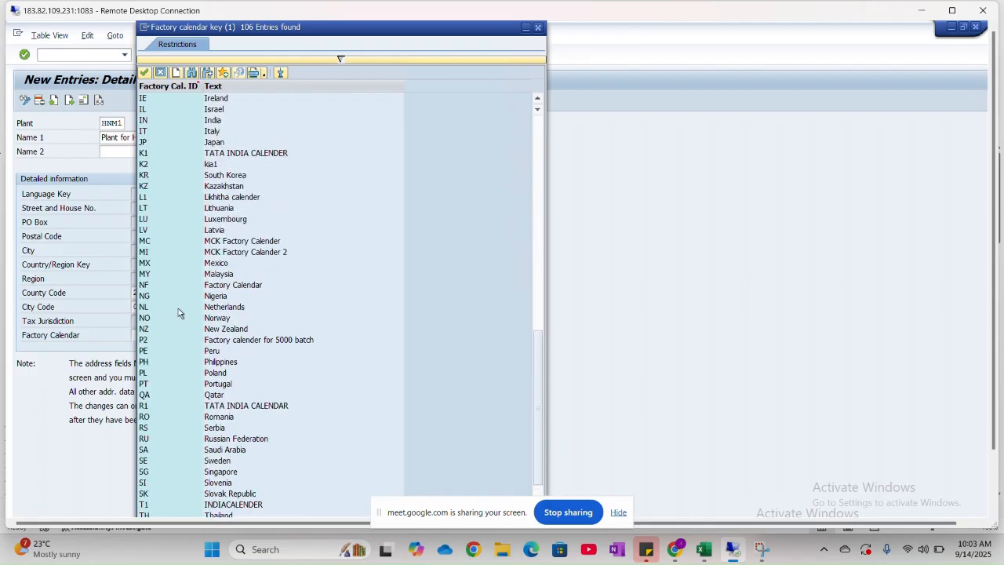
click(171, 122)
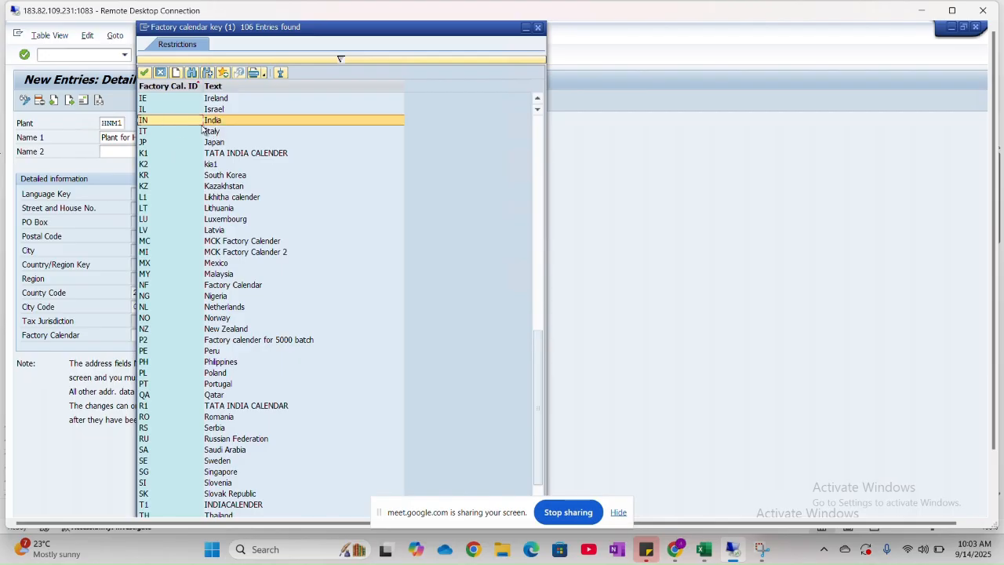
double_click(220, 122)
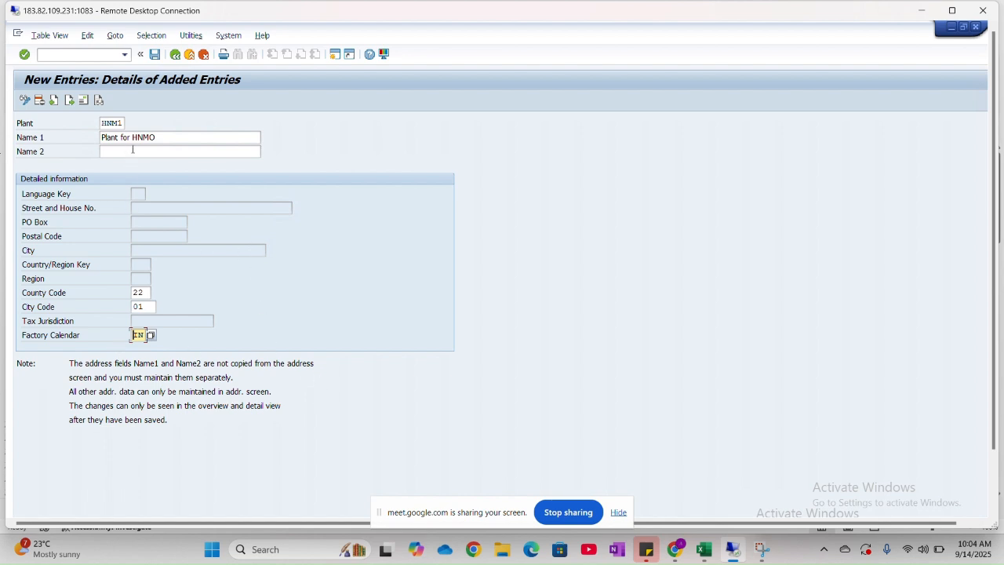
key(Return)
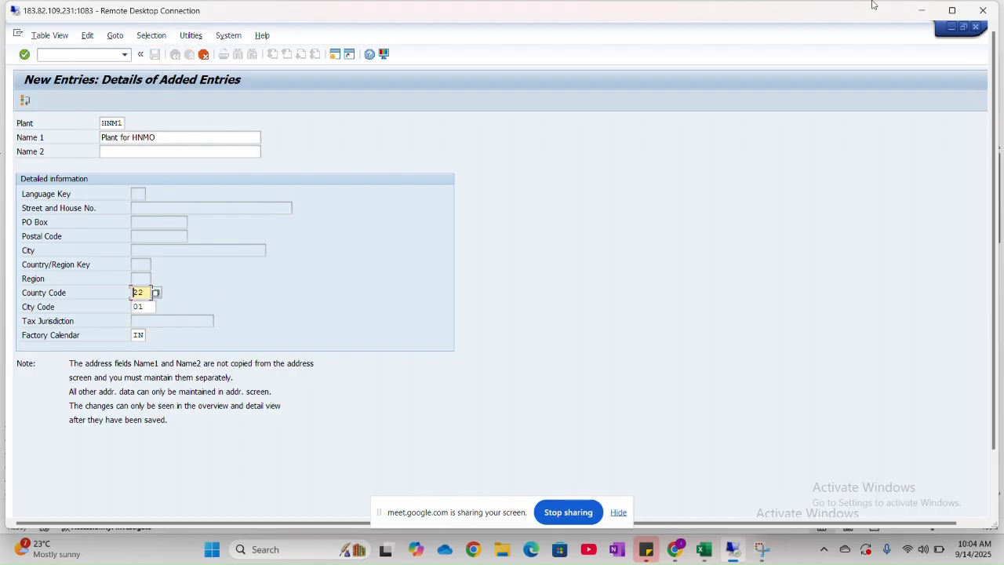
- Maximize the remote desktop window and try IN as the new plant's county code
click(953, 11)
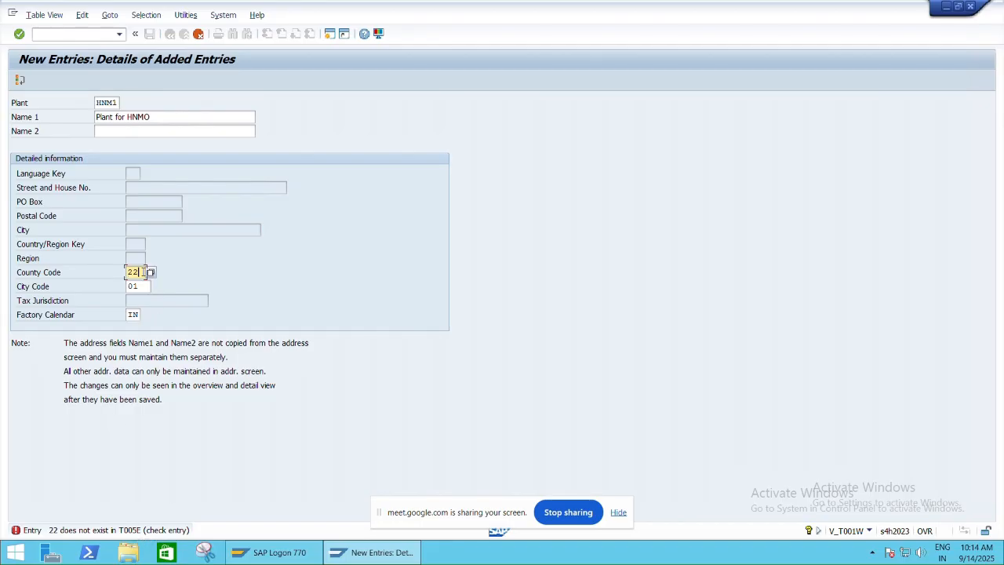
key(BackSpace)
key(BackSpace)
text(IN)
key(Return)
- Read the detailed explanation of the county code message and minimize it
click(87, 533)
double_click(87, 531)
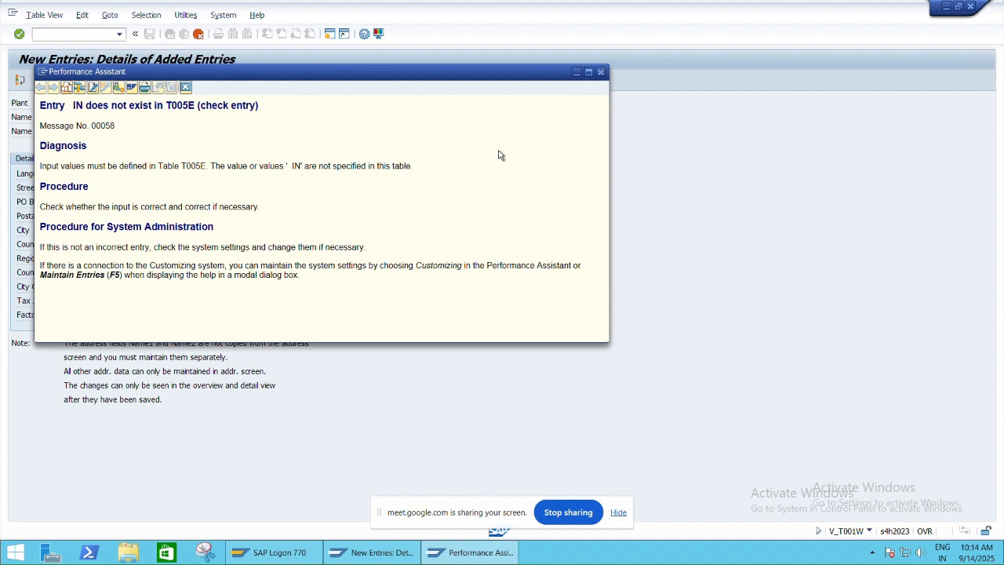
click(575, 71)
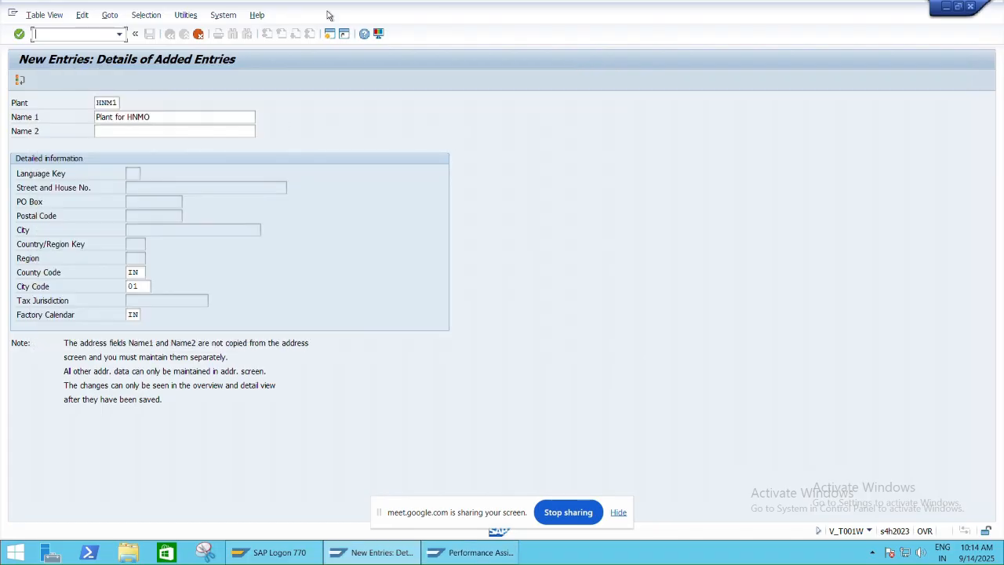
- Open a new SAP session and load table T005E in the SE16N General Table Display
click(330, 33)
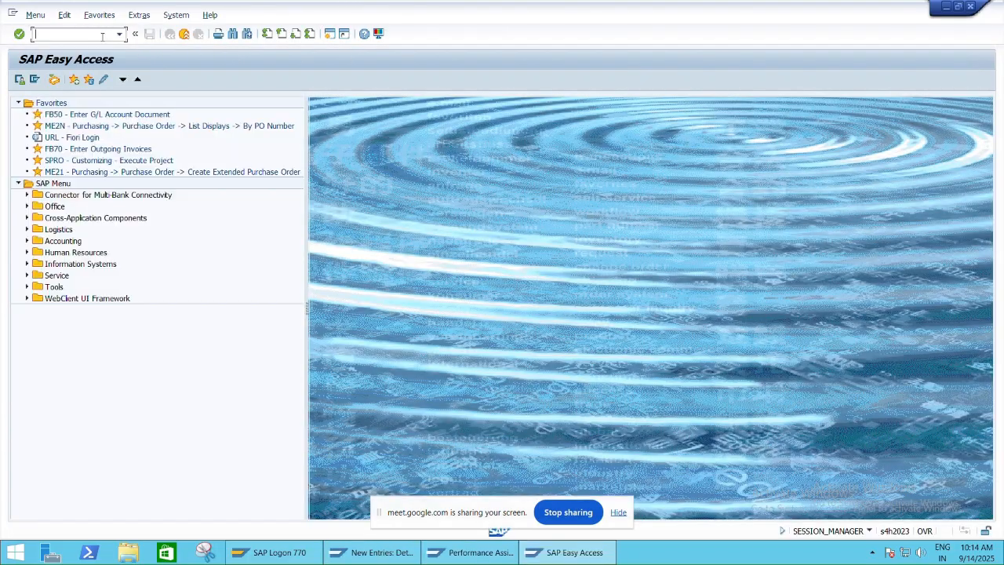
text(SE16N)
key(Return)
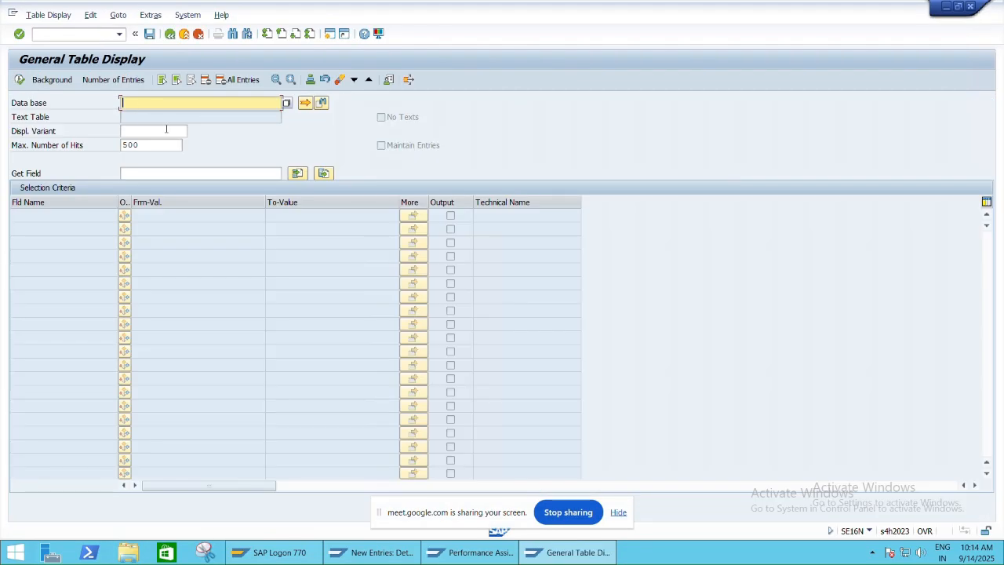
text(T005)
text(E)
key(Return)
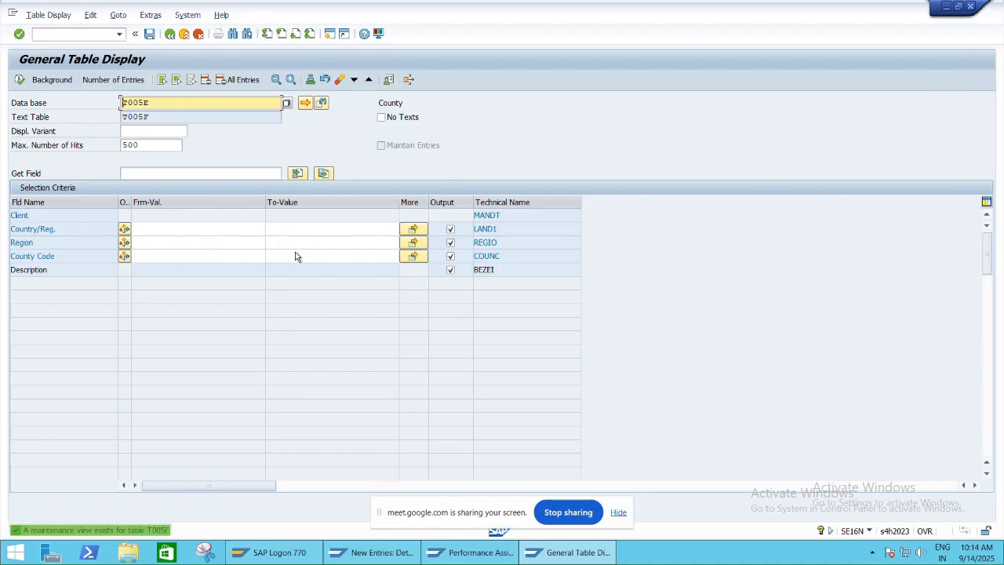
- Display the T005E county entries for country/region IN
click(174, 231)
text(IN)
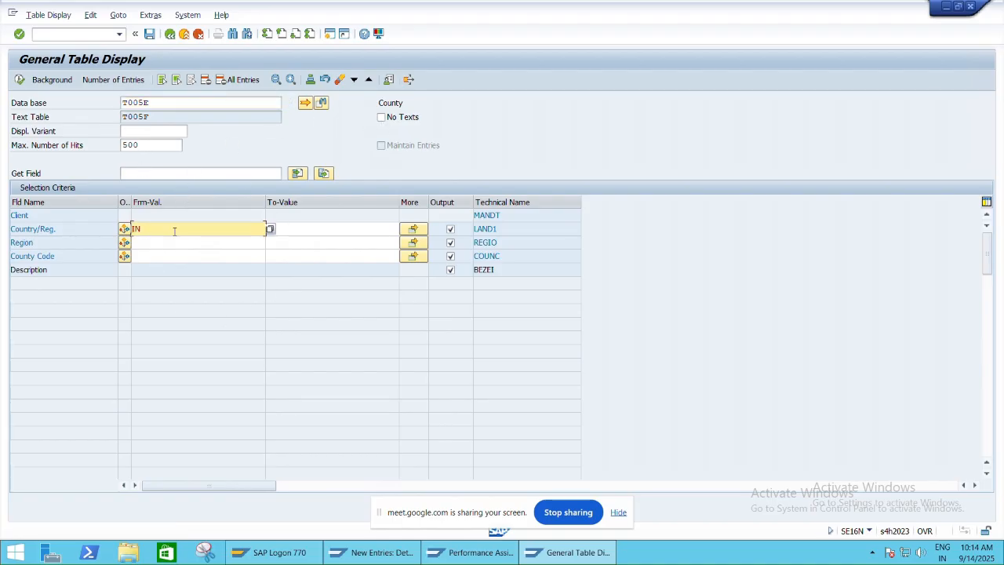
click(174, 242)
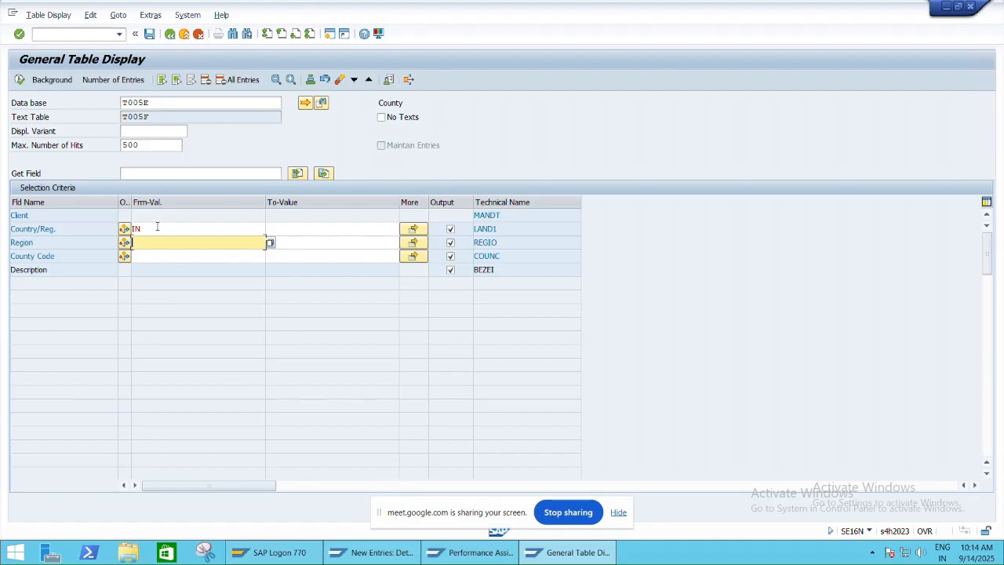
click(20, 82)
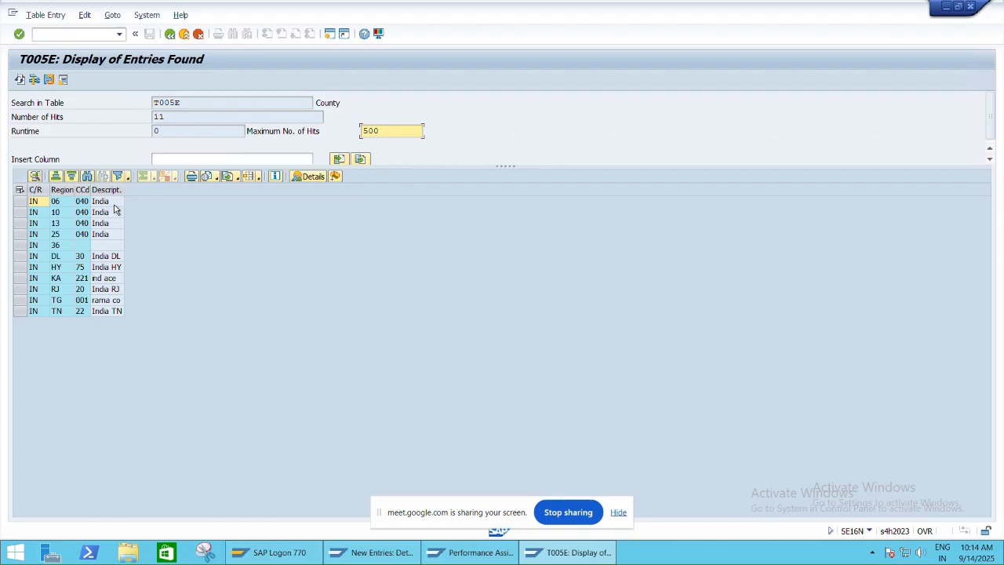
- Return to the new plant entry, re-enter factory calendar IN and try 40 as the county code
key(alt+Tab)
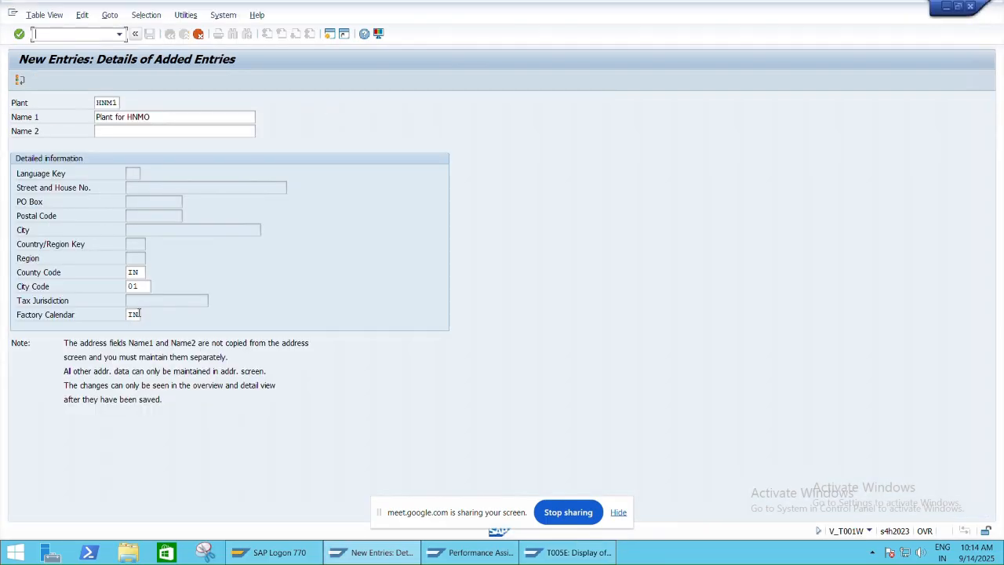
click(138, 314)
key(BackSpace)
key(BackSpace)
text(IN)
click(143, 276)
key(BackSpace)
key(BackSpace)
text(40)
key(Return)
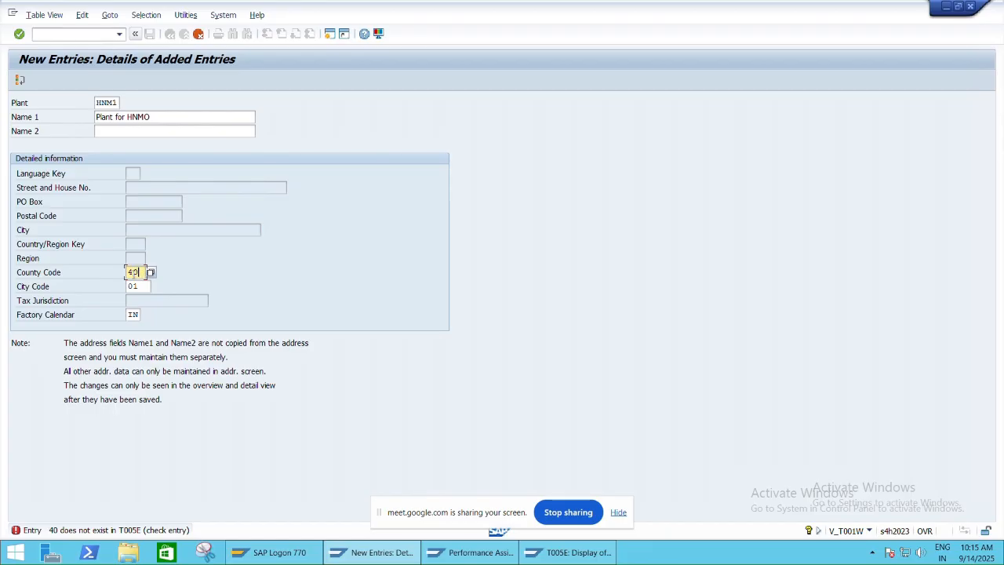
- Clear the new plant's county code and city code, and check the entry
key(BackSpace)
key(BackSpace)
key(Return)
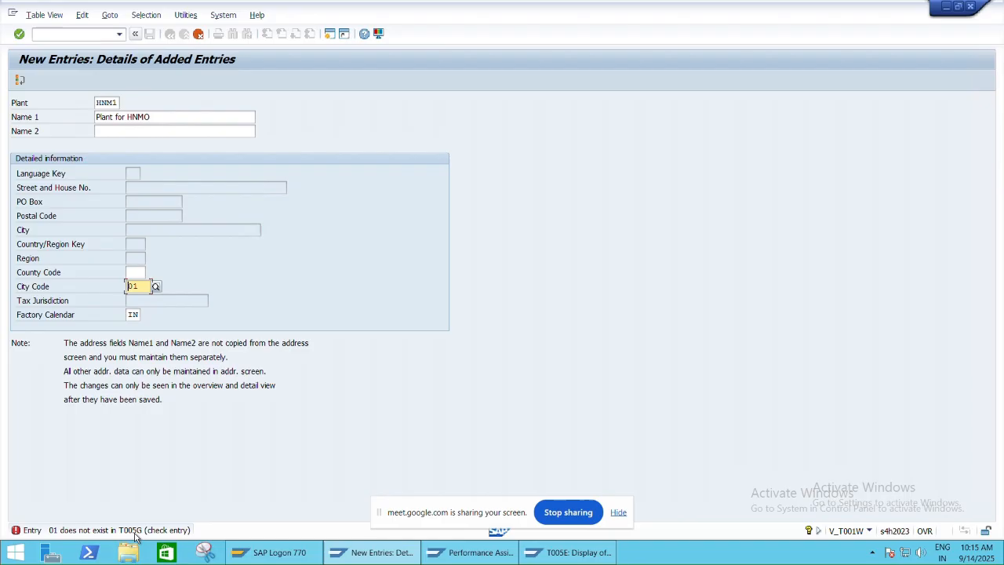
click(148, 286)
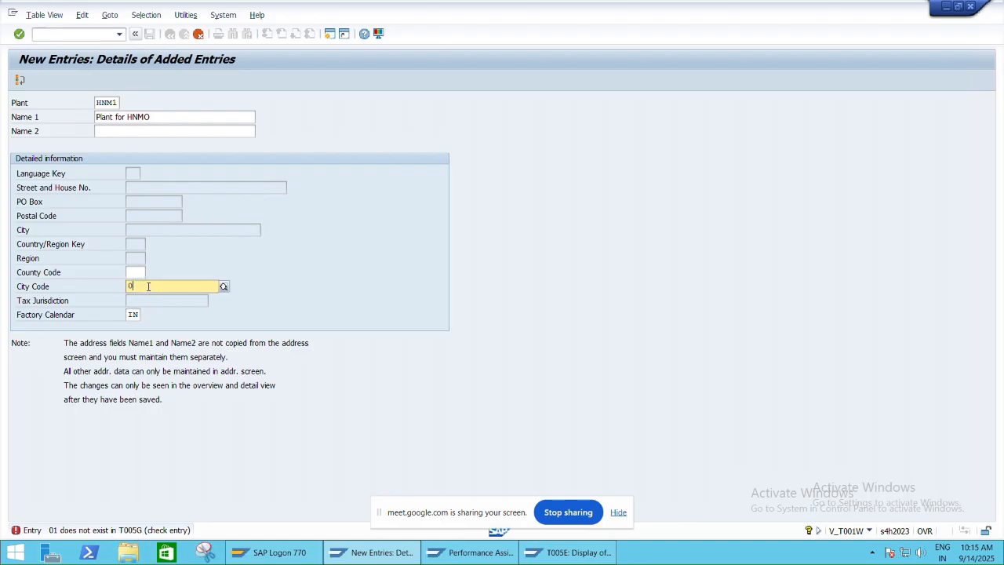
key(BackSpace)
key(BackSpace)
key(Return)
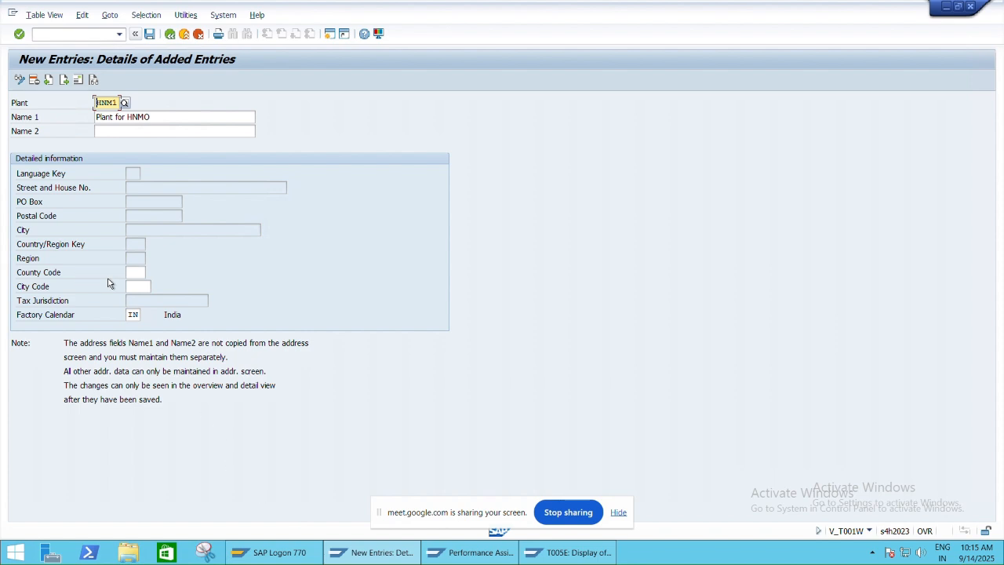
- Save plant HNM1 and move its address dialog so that all fields are in view
click(149, 34)
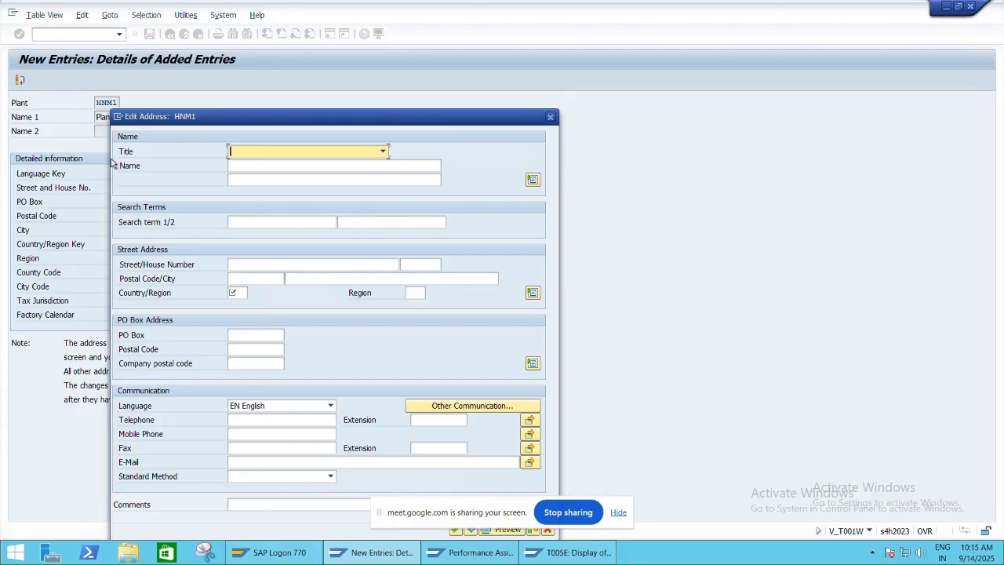
drag(219, 125, 705, 104)
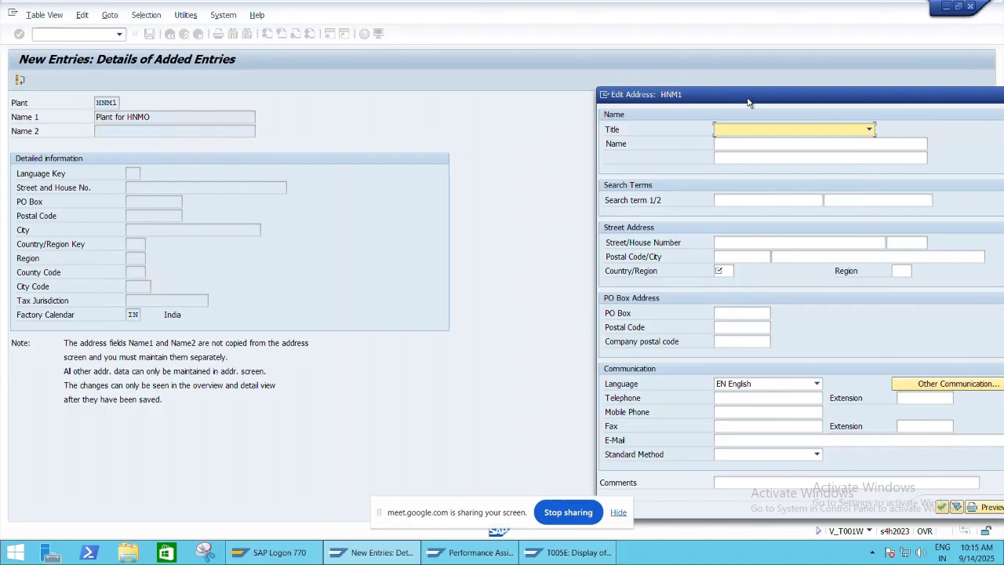
drag(747, 100, 393, 56)
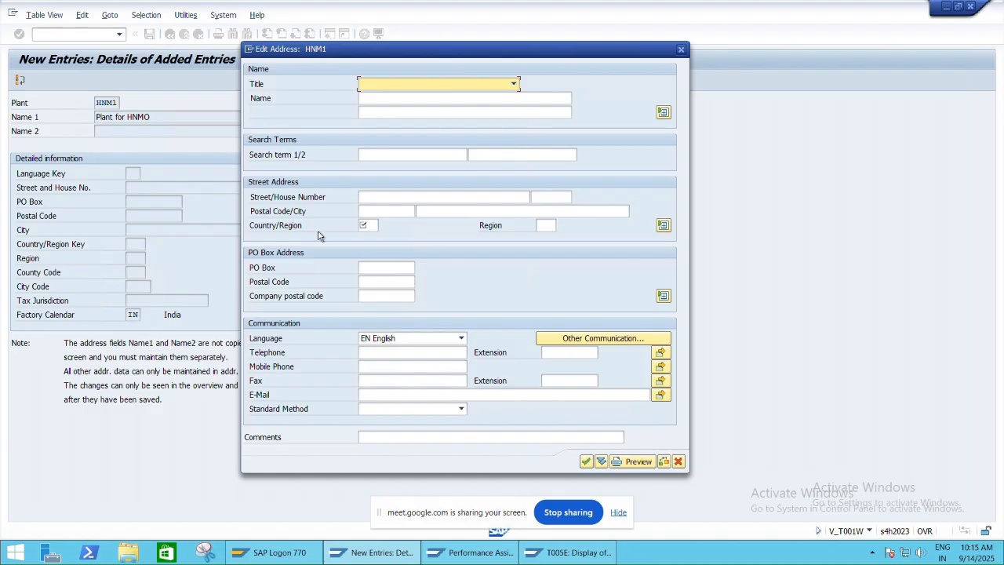
- Set the plant address title to Company and the name to "Plant for HNMO"
click(434, 83)
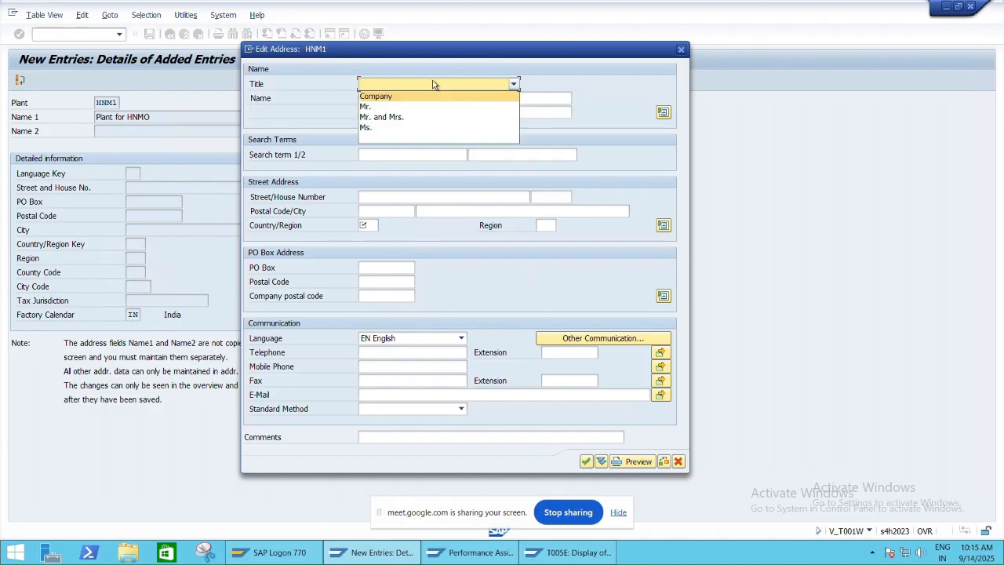
click(393, 97)
click(393, 97)
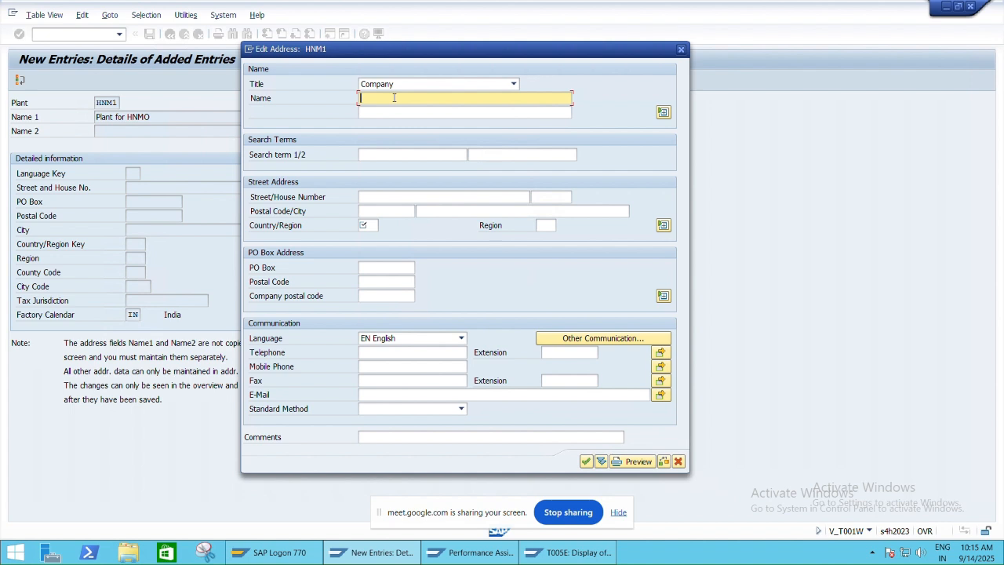
text(Plant)
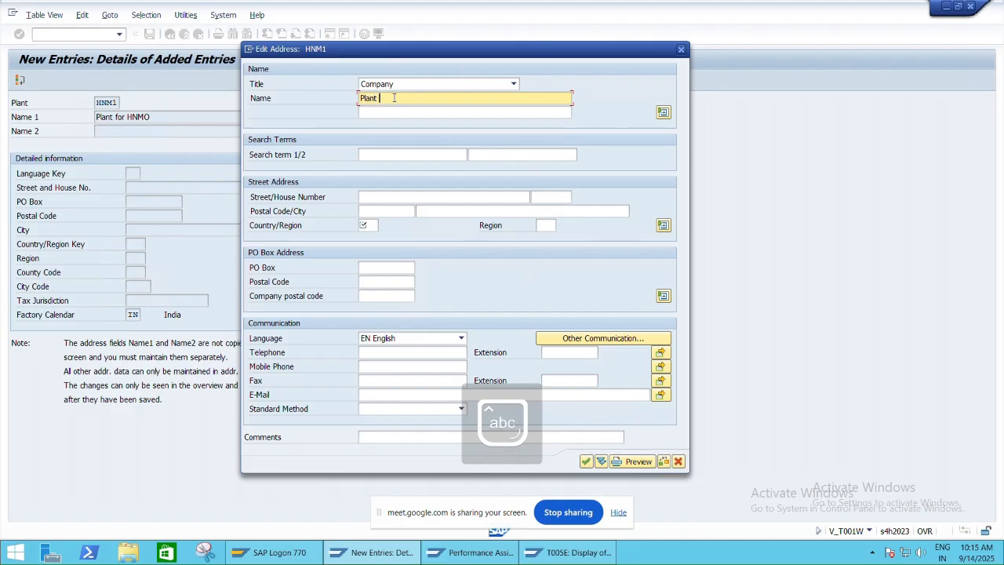
text( for)
key(Caps_Lock)
text(HNMO)
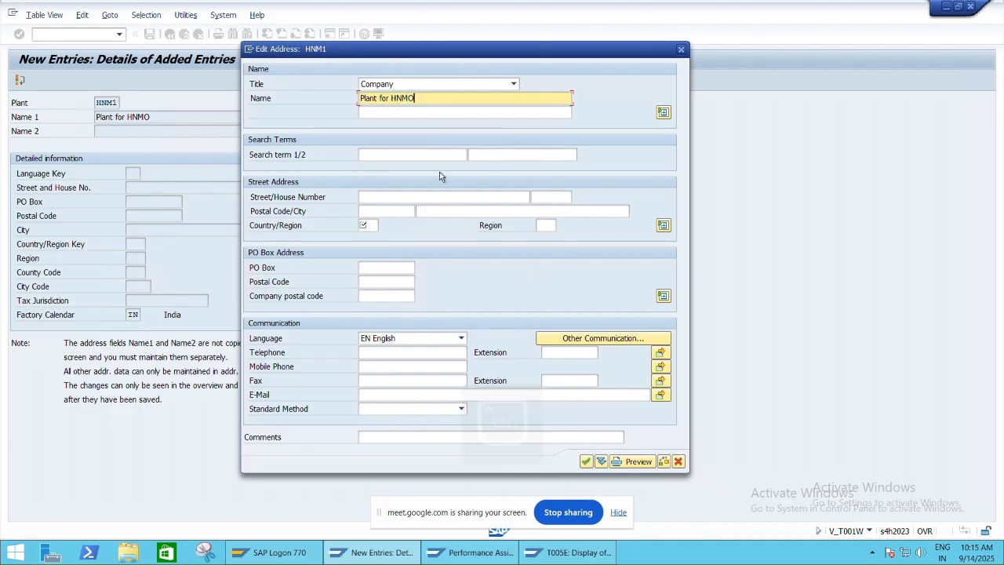
- Look at the FI-MM sheet in Excel and return to the plant's address dialog in SAP
mouse_move(878, 4)
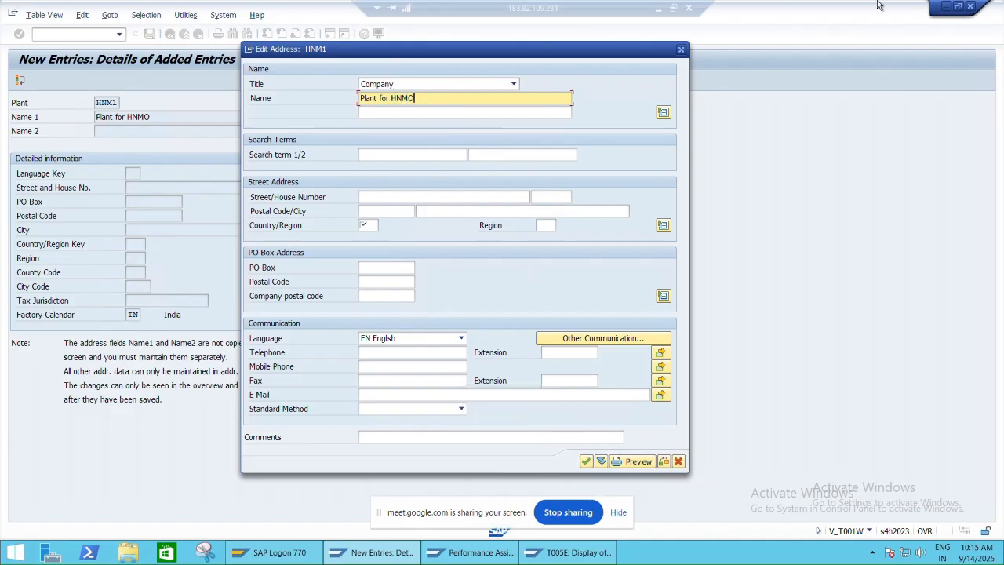
click(673, 7)
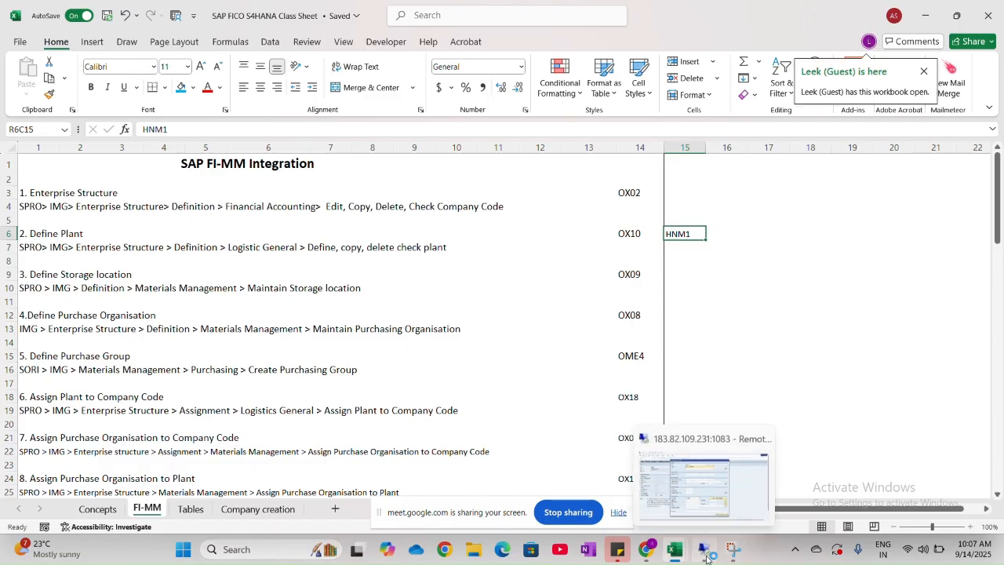
click(708, 556)
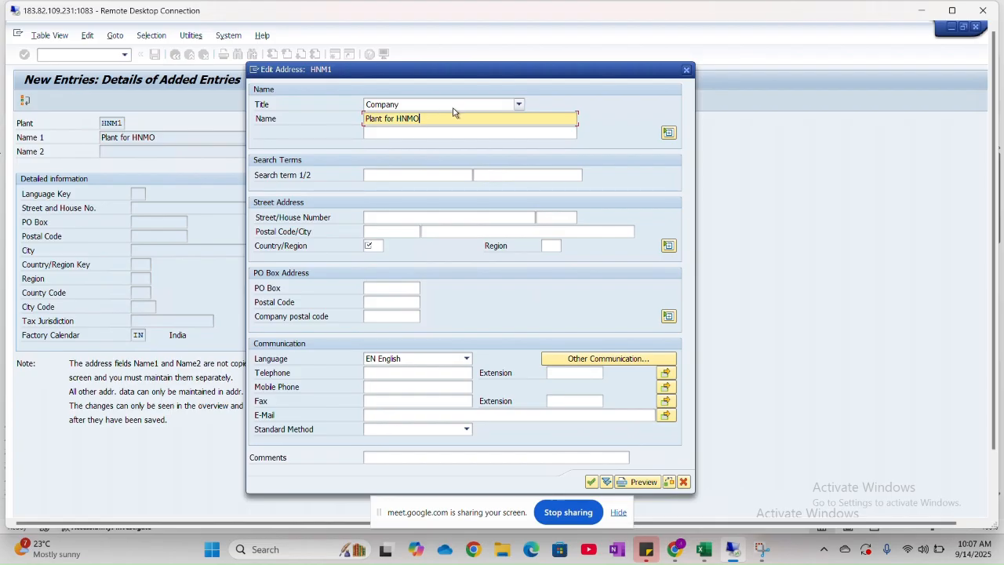
- Enter the street and house number in the address of plant HNM1
click(378, 219)
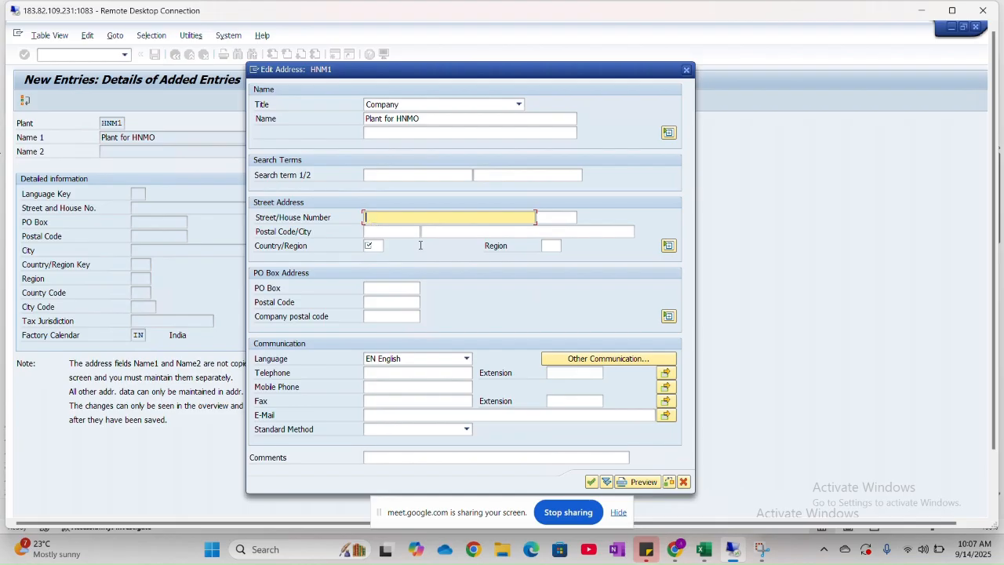
text(Marine Street)
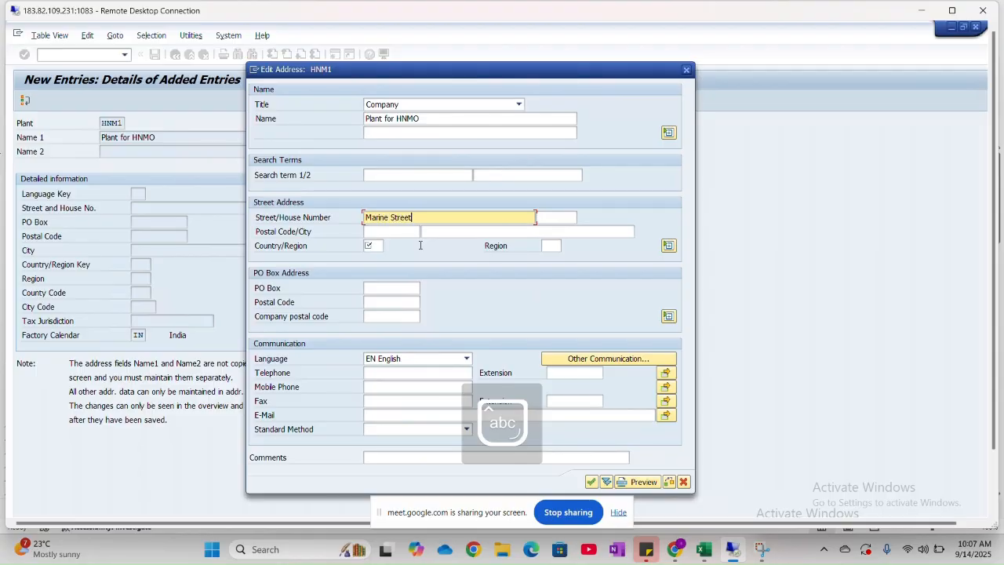
key(Tab)
text(45)
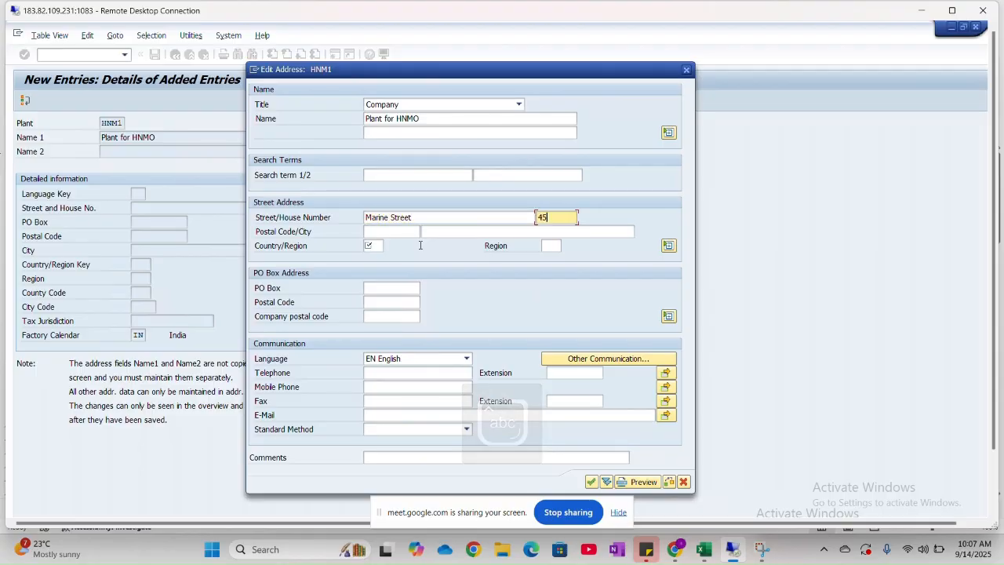
- Enter the plant's postal code and set the city to Delhi
key(Tab)
key(Caps_Lock)
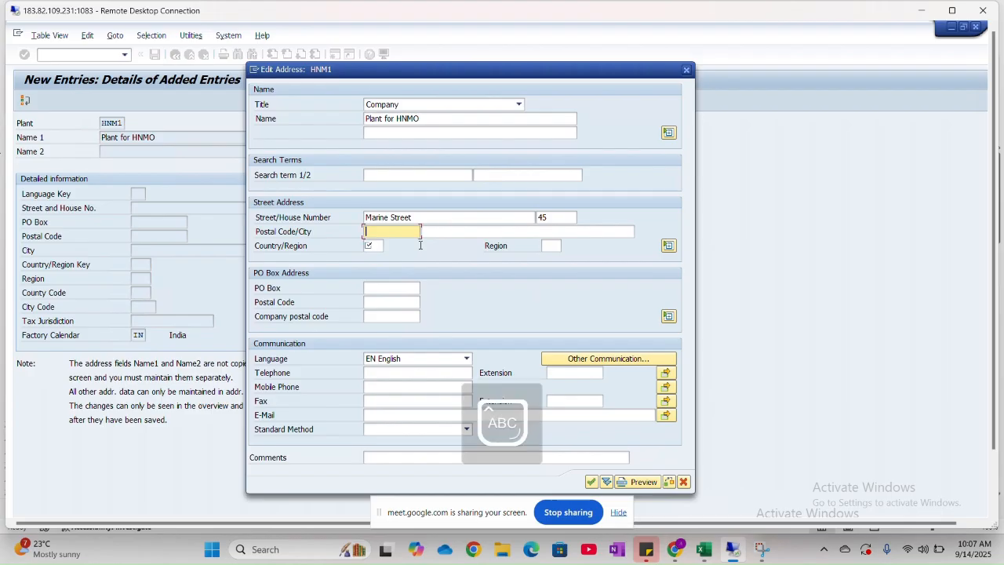
text(41)
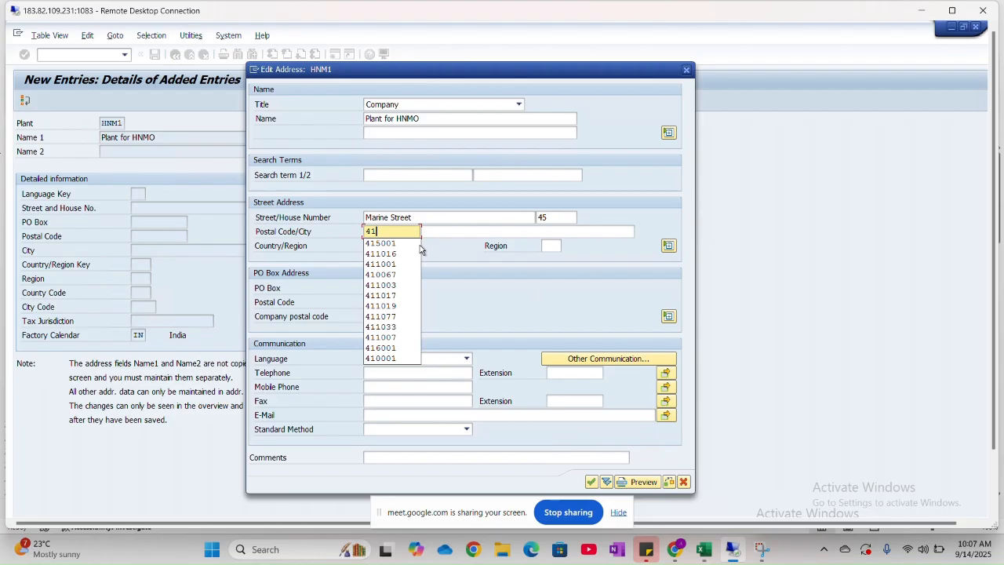
text(2056)
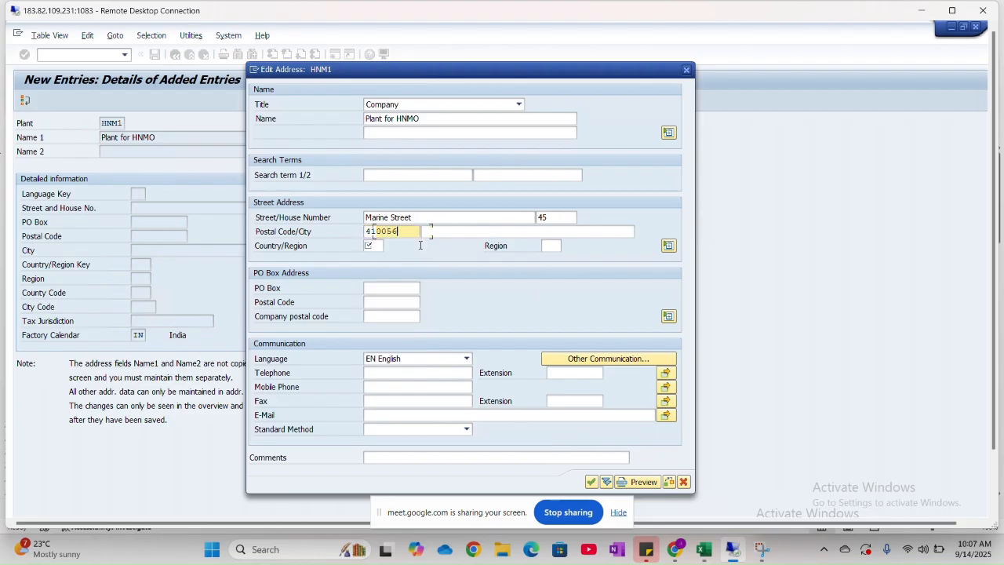
key(Tab)
key(Caps_Lock)
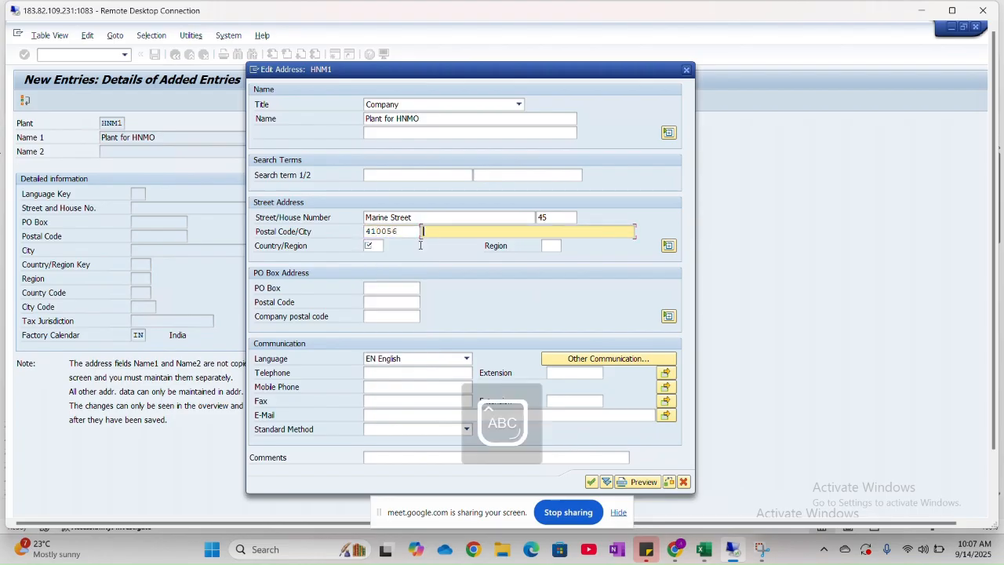
key(Caps_Lock)
text(Delhi)
- Set the plant address country to IN and choose region 24, Uttar Pradesh, from the list of possible values
key(Tab)
key(Caps_Lock)
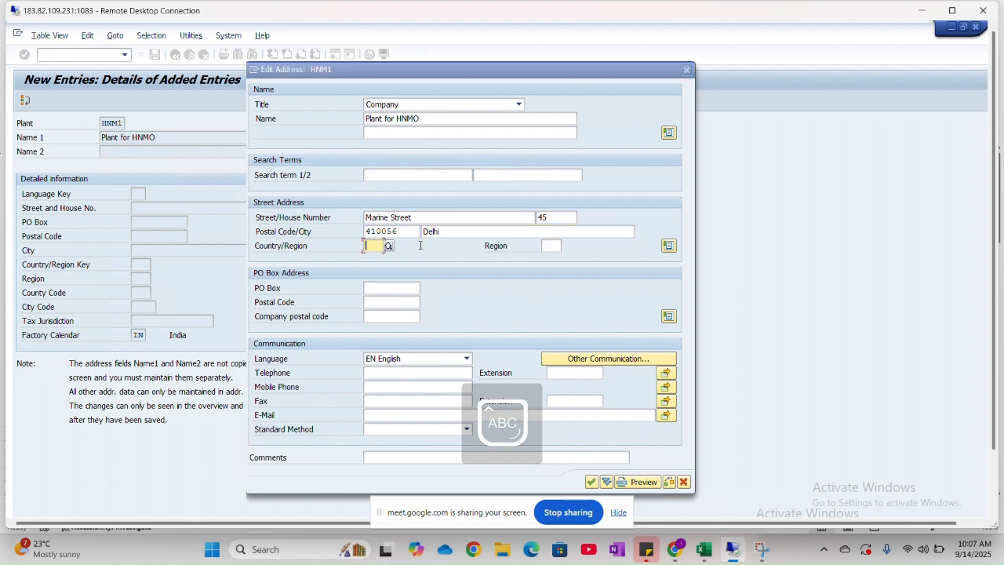
text(IN)
key(Tab)
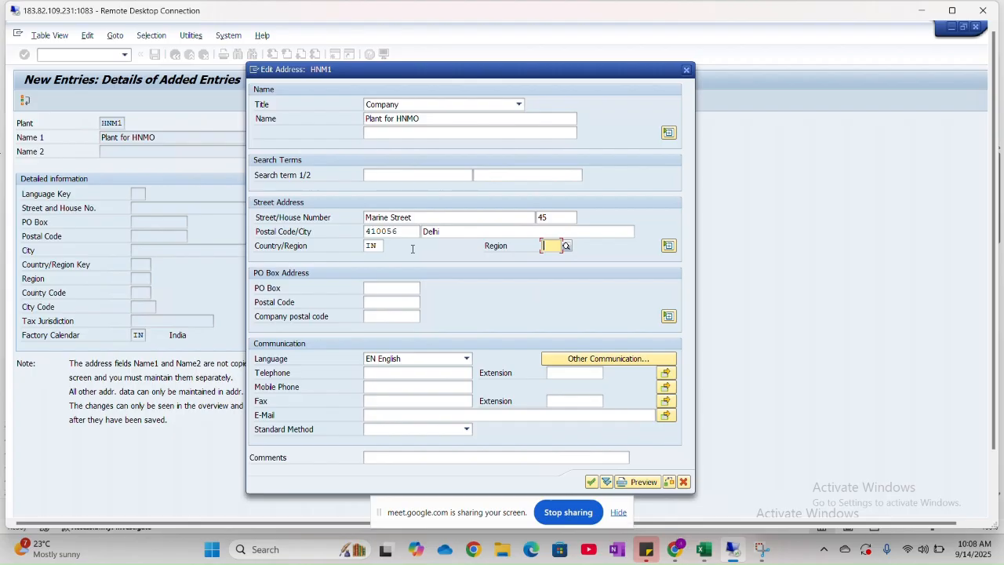
click(566, 246)
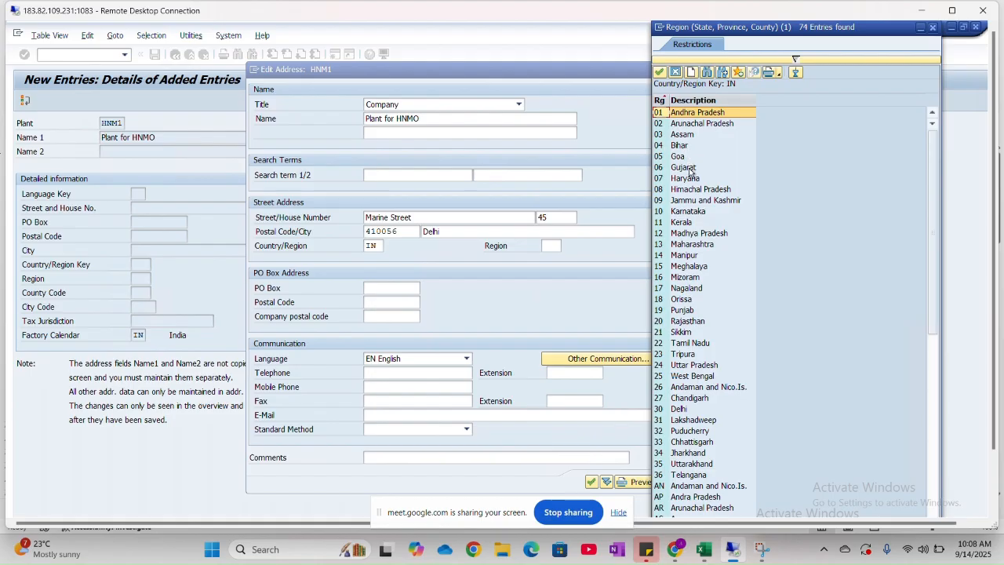
double_click(693, 366)
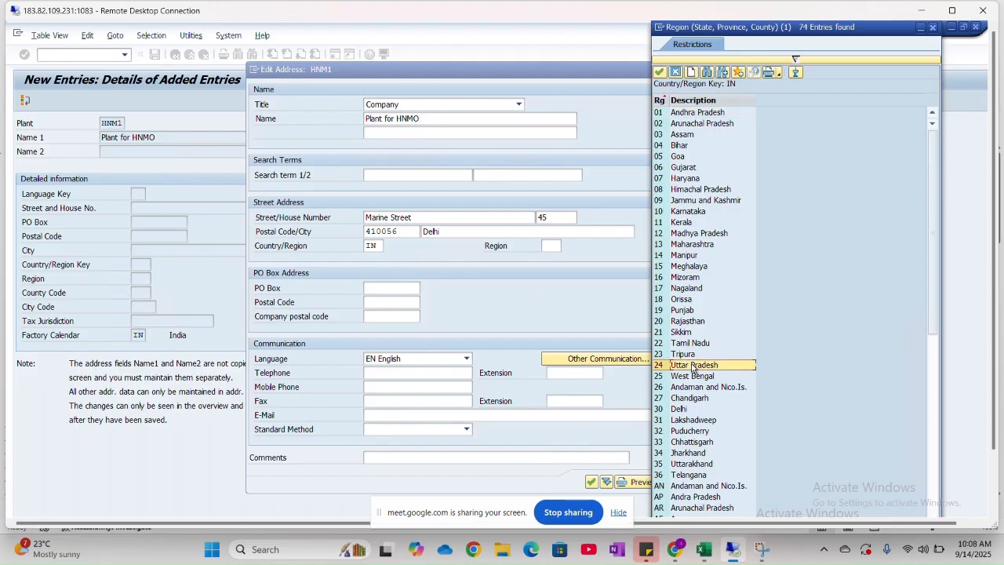
- Enter the PO box and the company postal code in the plant's PO box address
click(390, 289)
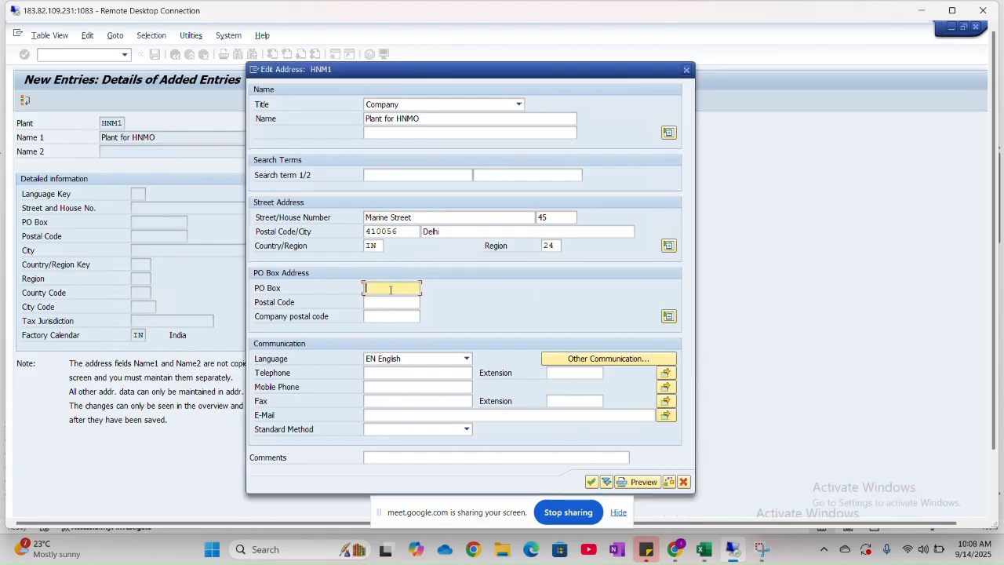
text(410056)
key(Tab)
key(Tab)
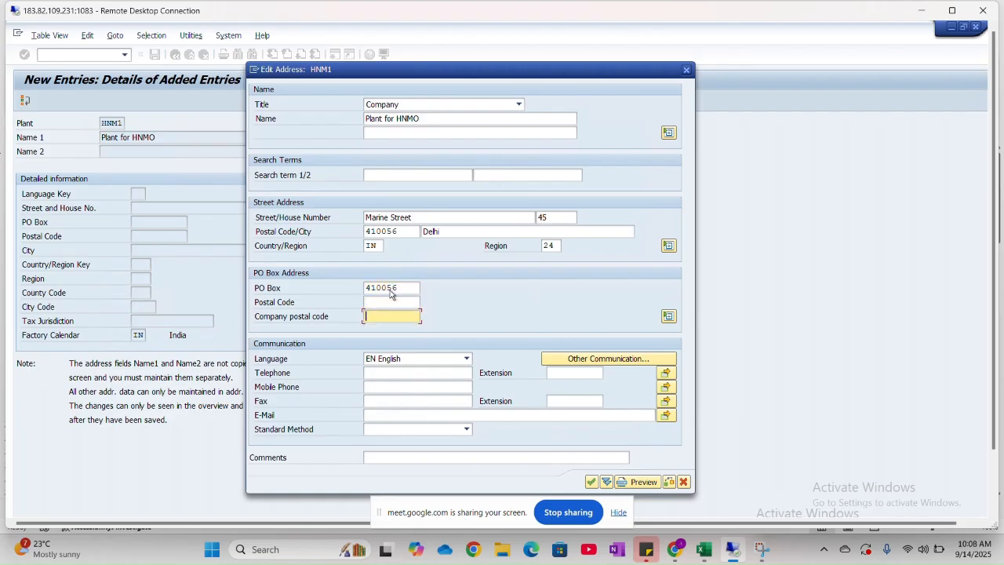
text(410056)
- Confirm the plant address with the proposed customizing request, and maximize the remote desktop window
click(592, 481)
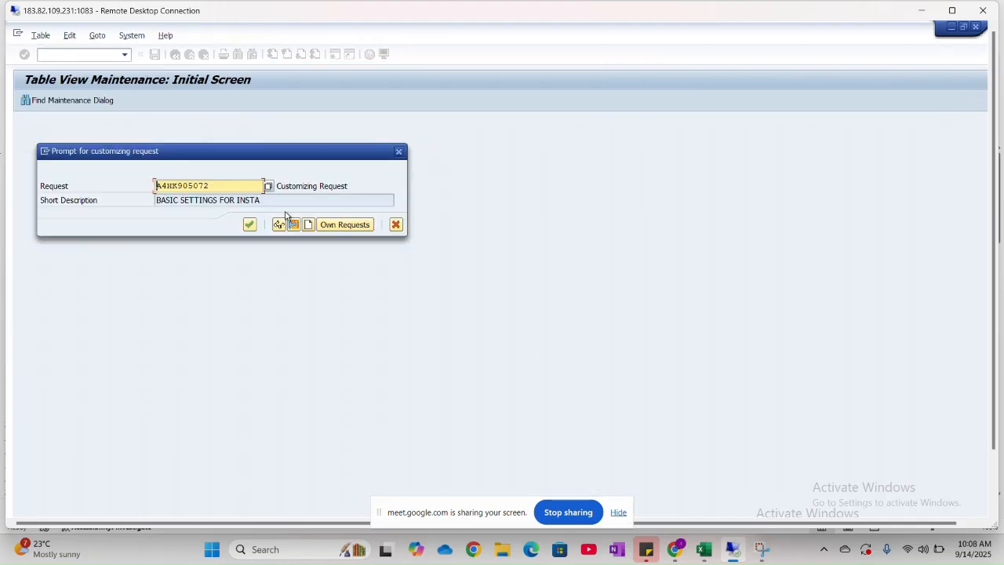
click(249, 224)
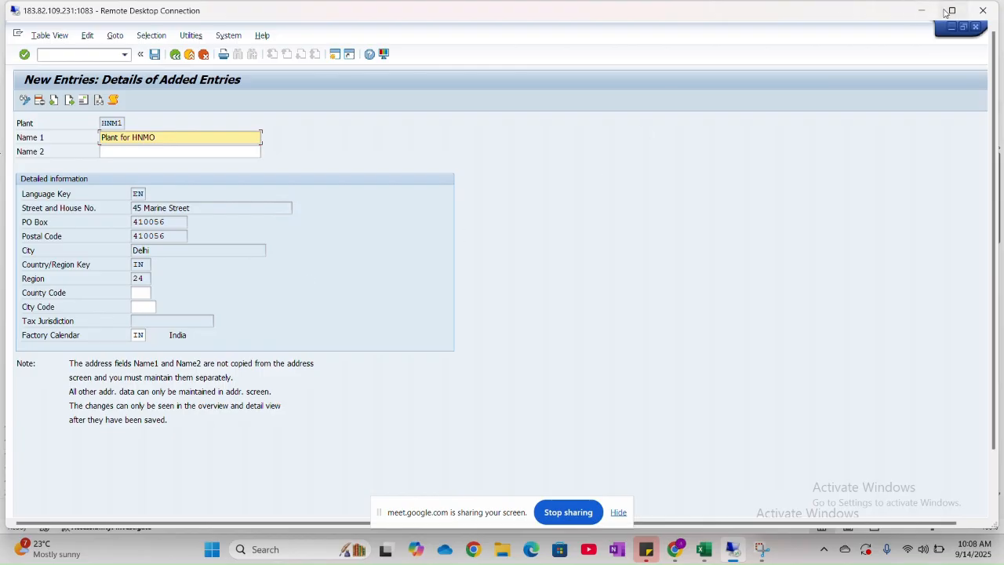
click(950, 10)
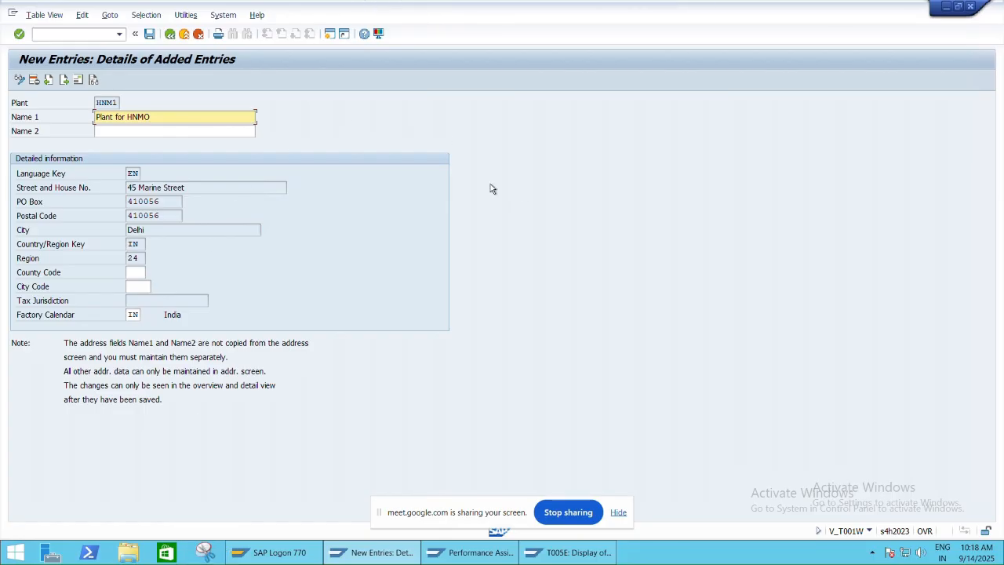
- Return to the plants overview and position the list at HNM to check the new plant's row
click(170, 33)
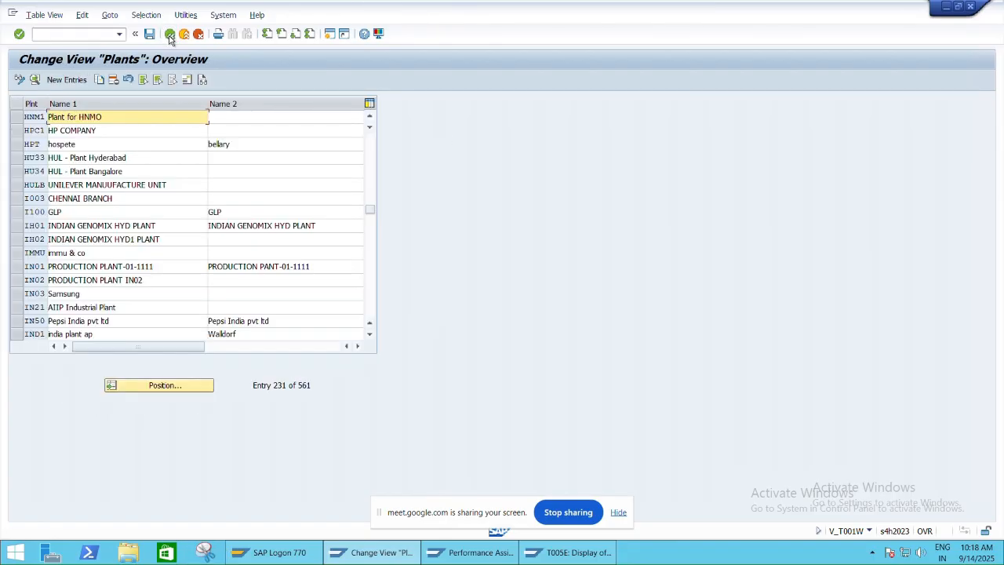
click(180, 389)
text(HN)
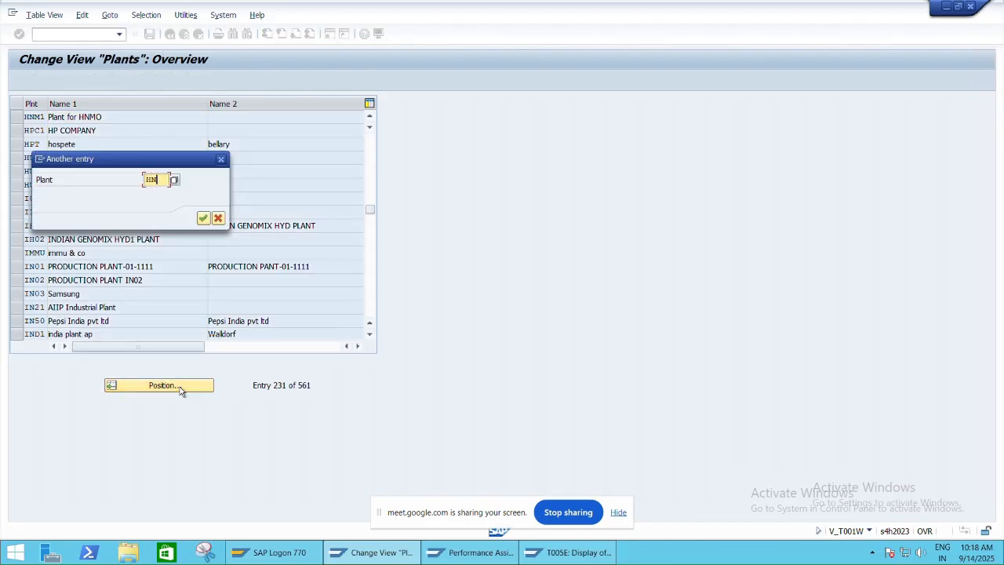
text(M1)
key(Return)
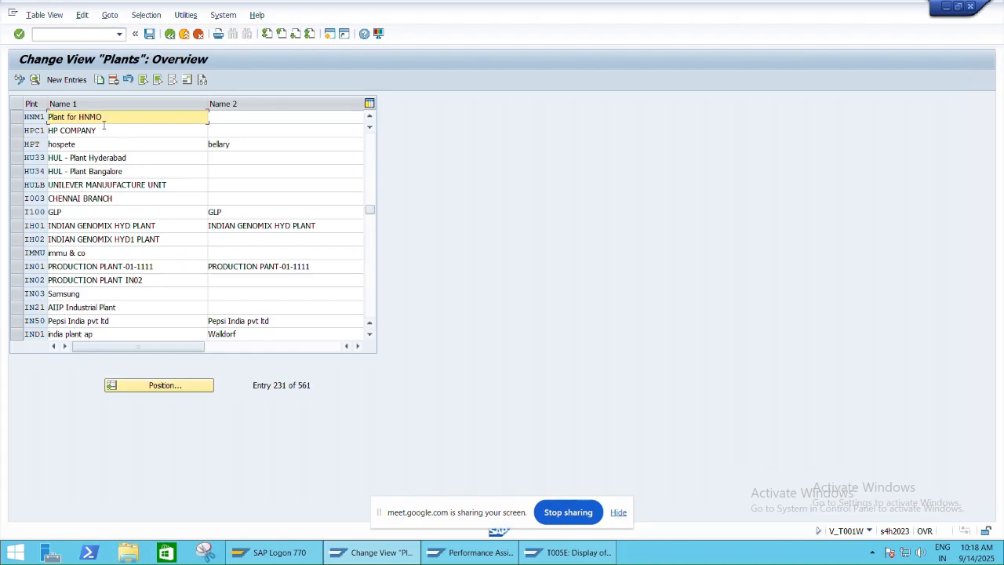
click(19, 119)
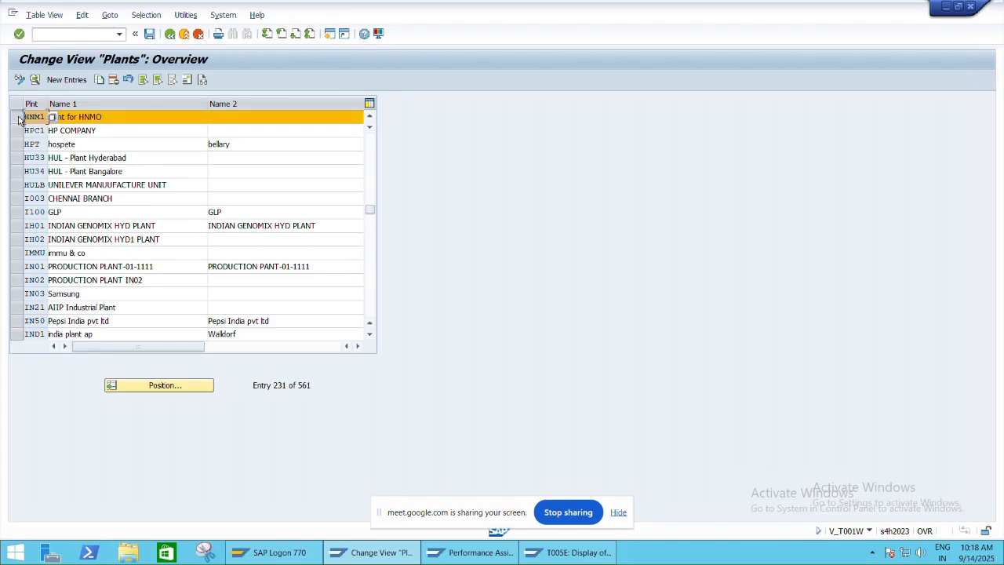
click(20, 119)
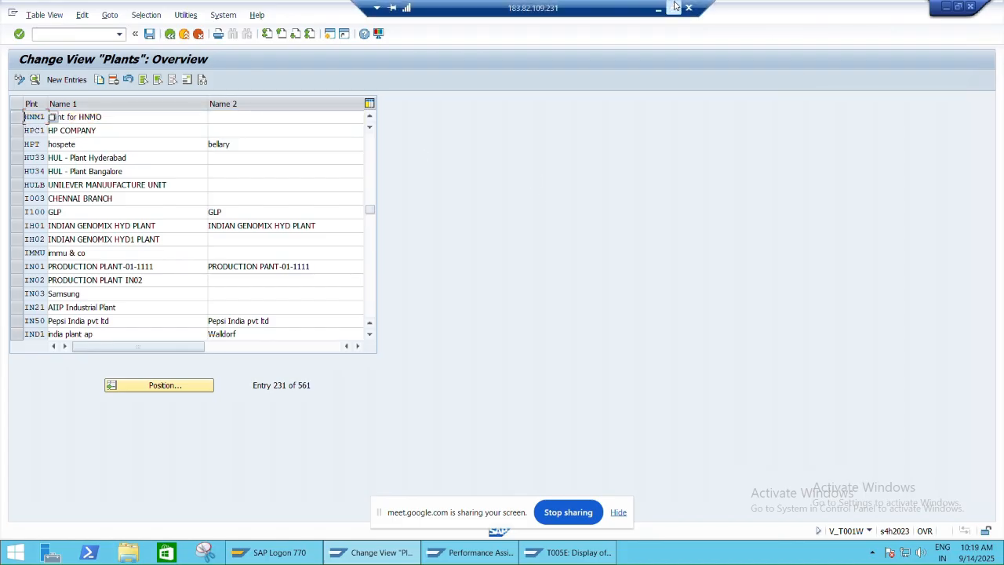
- Restore the remote desktop window, switch to Excel and close the SAP FI-SD-MM Integration Steps workbook
click(673, 8)
key(alt+Tab)
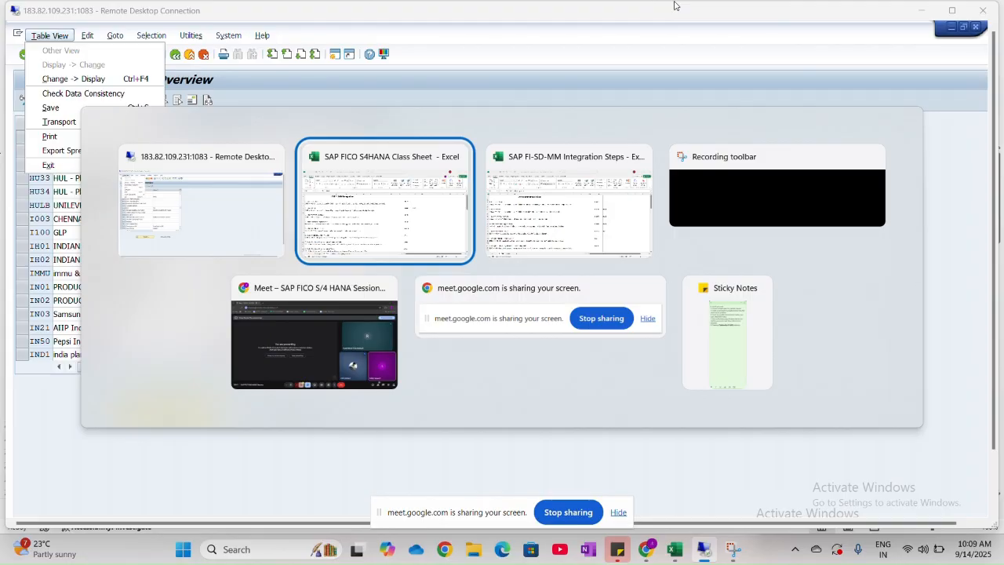
key(alt+Tab)
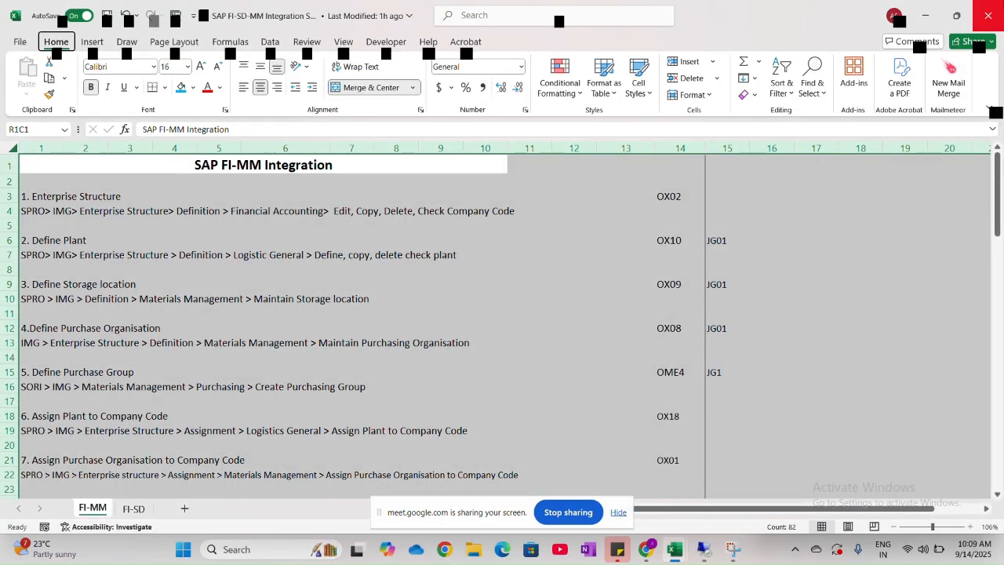
click(989, 15)
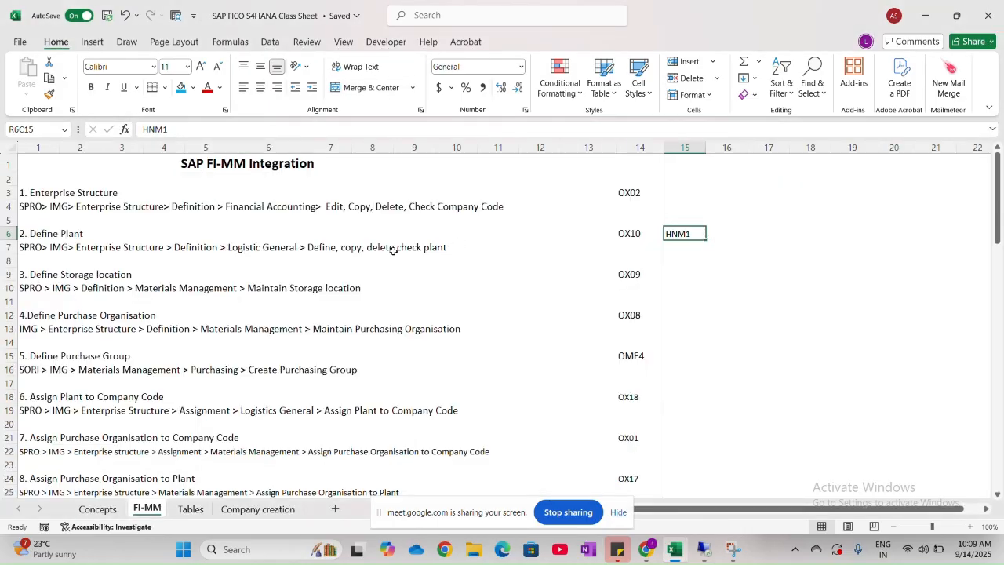
- Look at the Define Storage location step and its transaction code on the FI-MM sheet
click(258, 248)
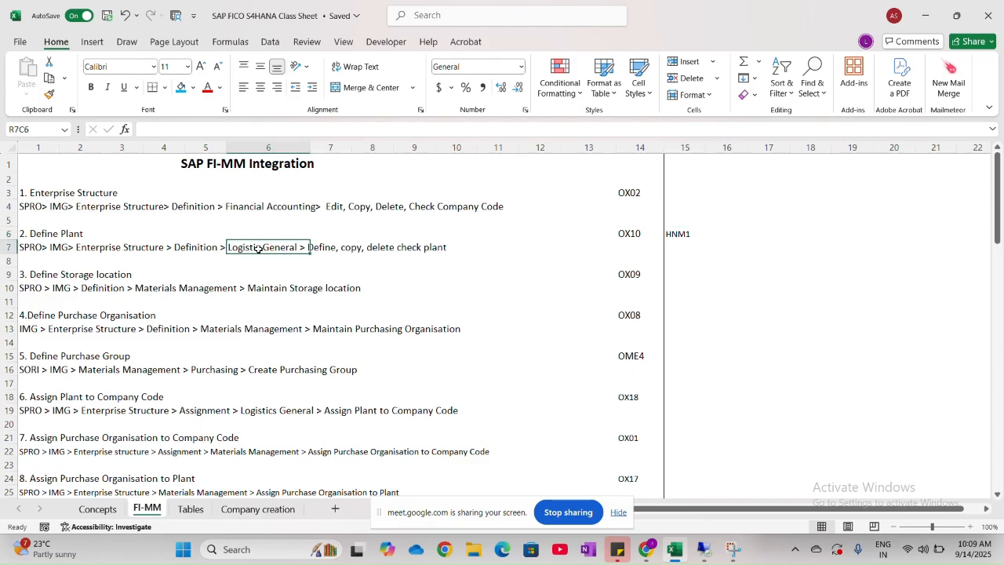
drag(41, 276, 162, 280)
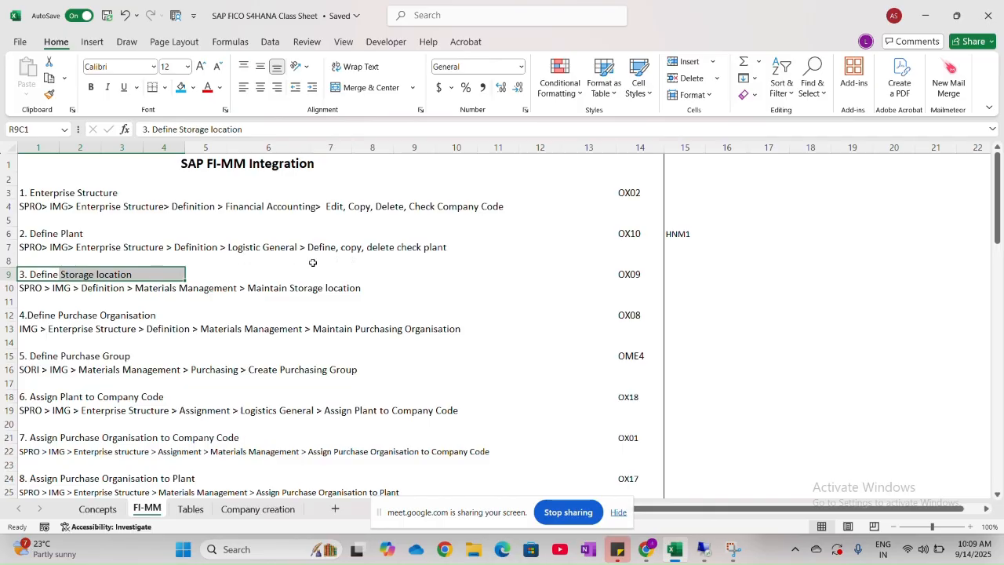
click(627, 276)
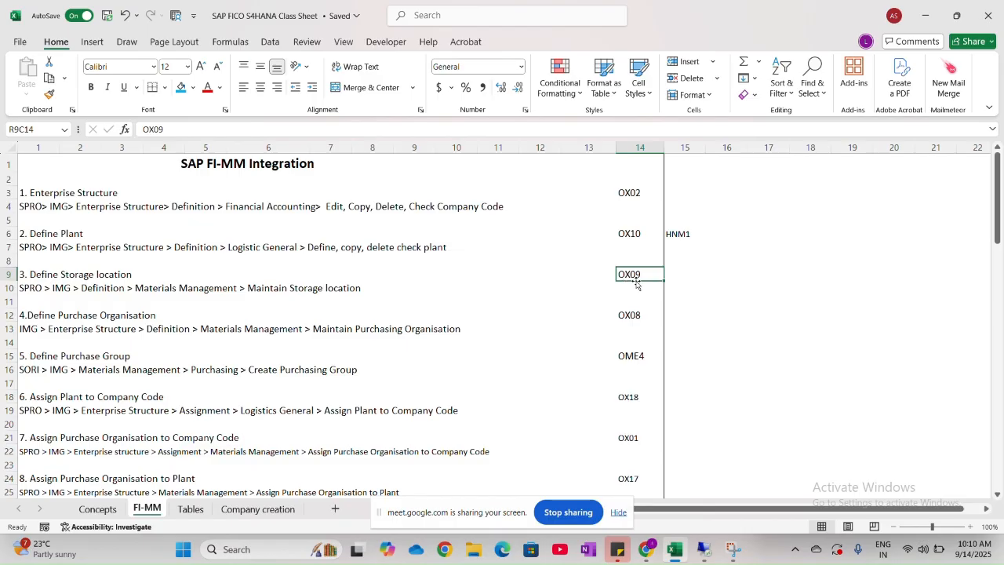
- Switch back to SAP, leave the plants view and open Maintain storage location under the Materials Management definitions in the IMG
key(alt+Tab)
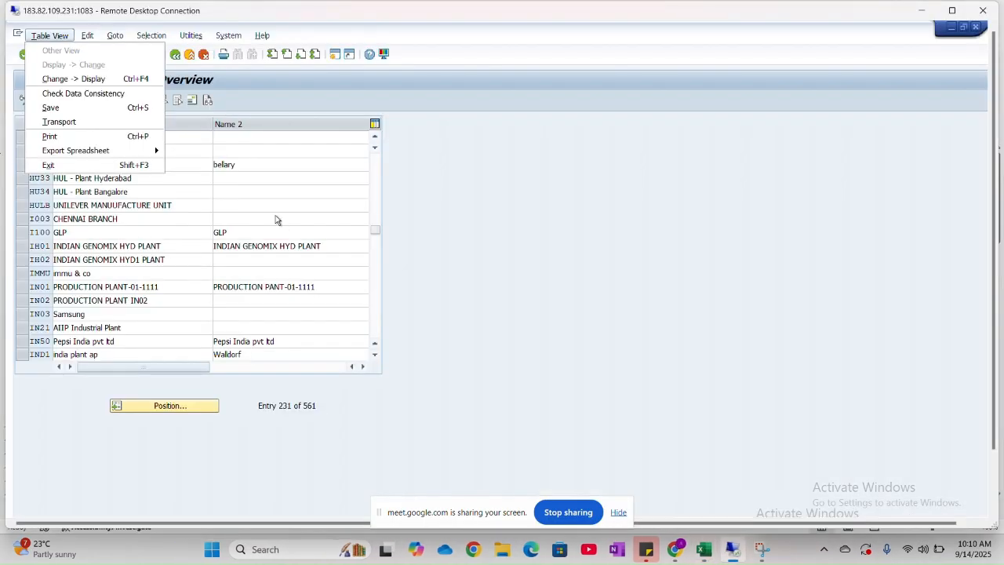
click(497, 223)
click(175, 55)
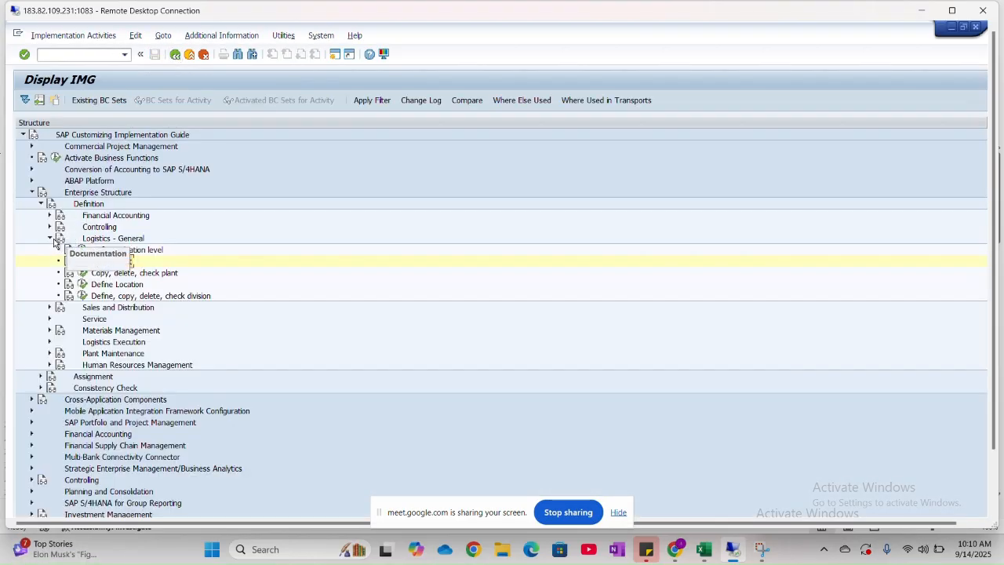
click(50, 238)
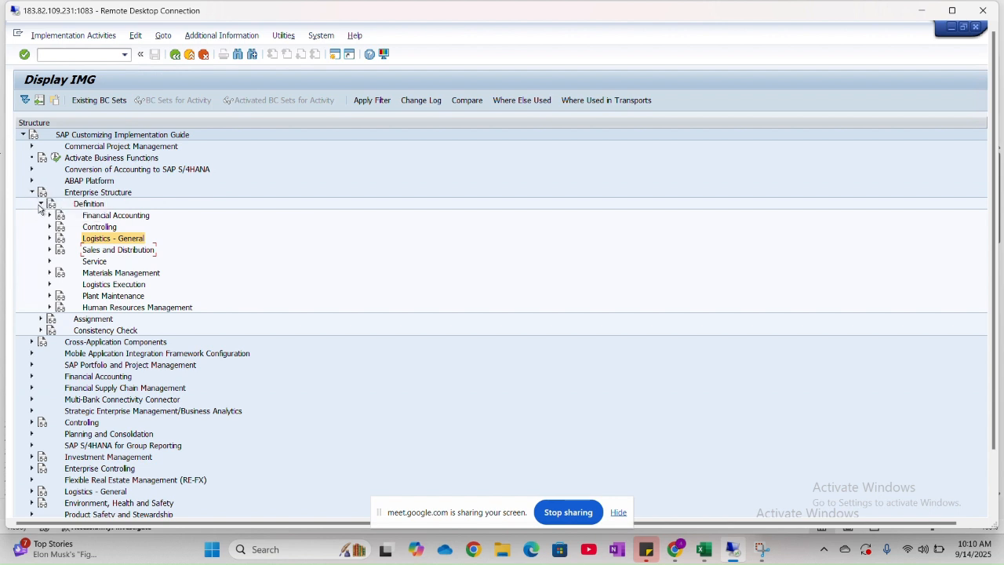
click(49, 273)
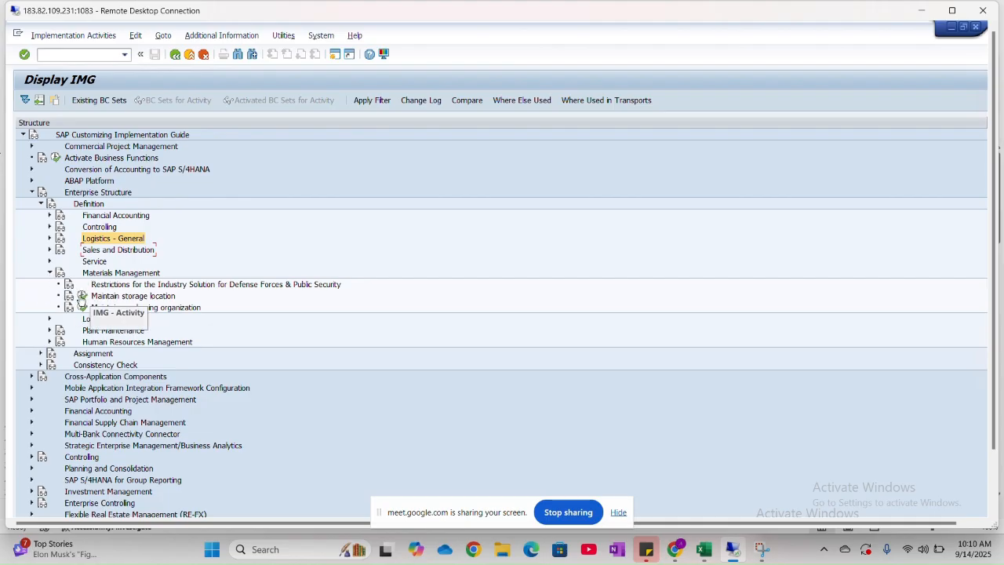
click(82, 297)
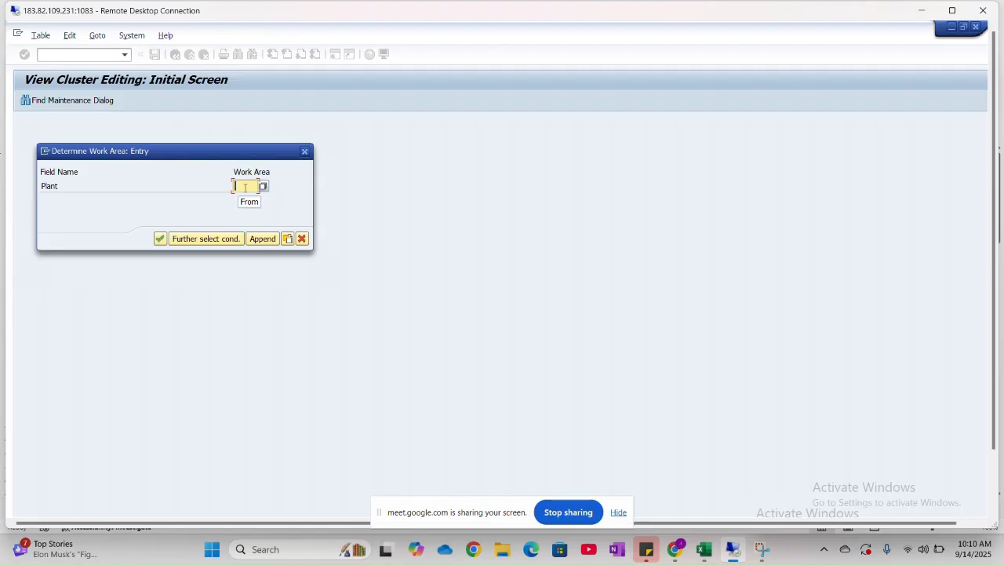
- Open the storage locations for plant HNM1 and add a new entry with location code HNM1
text(HNM1)
key(Return)
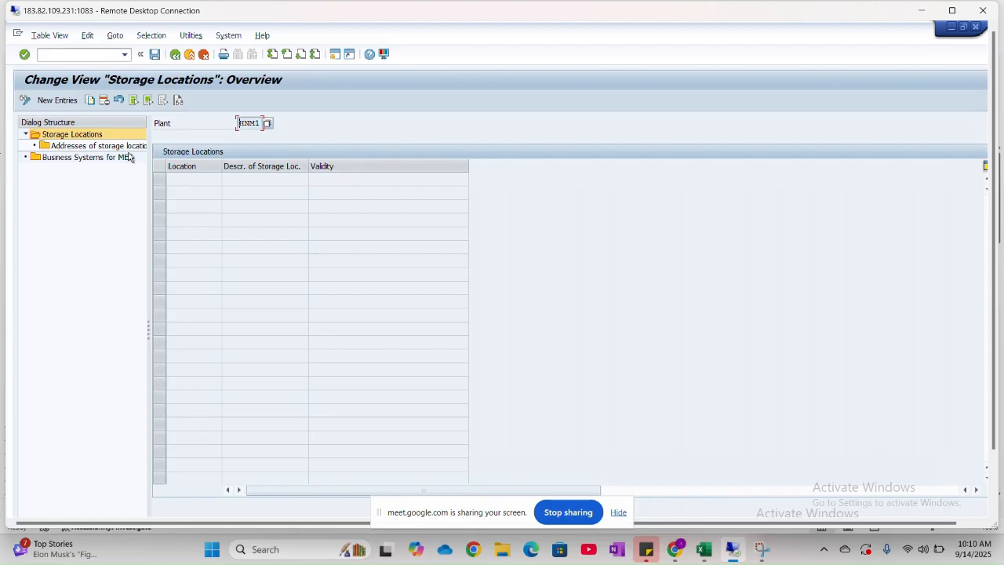
click(56, 100)
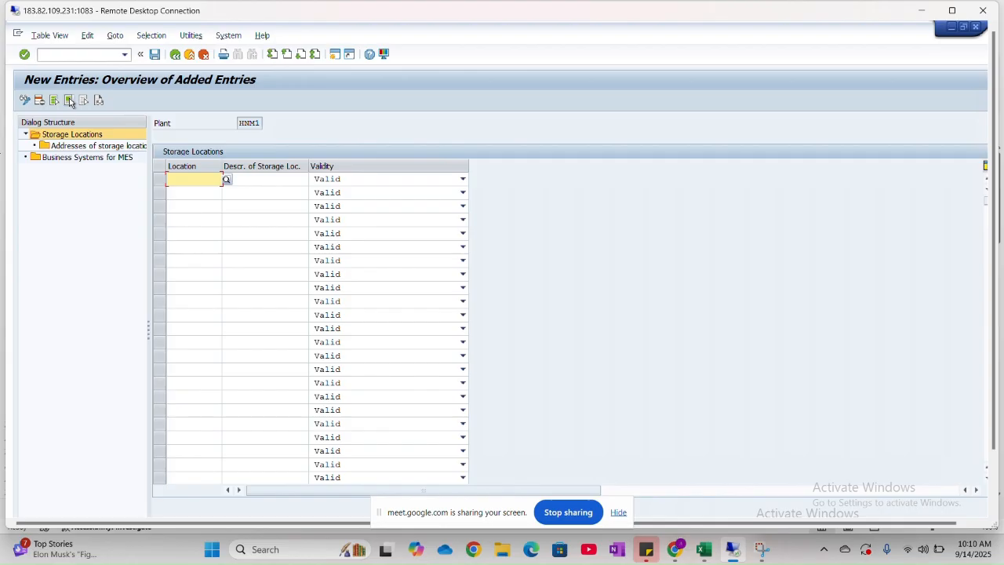
text(H)
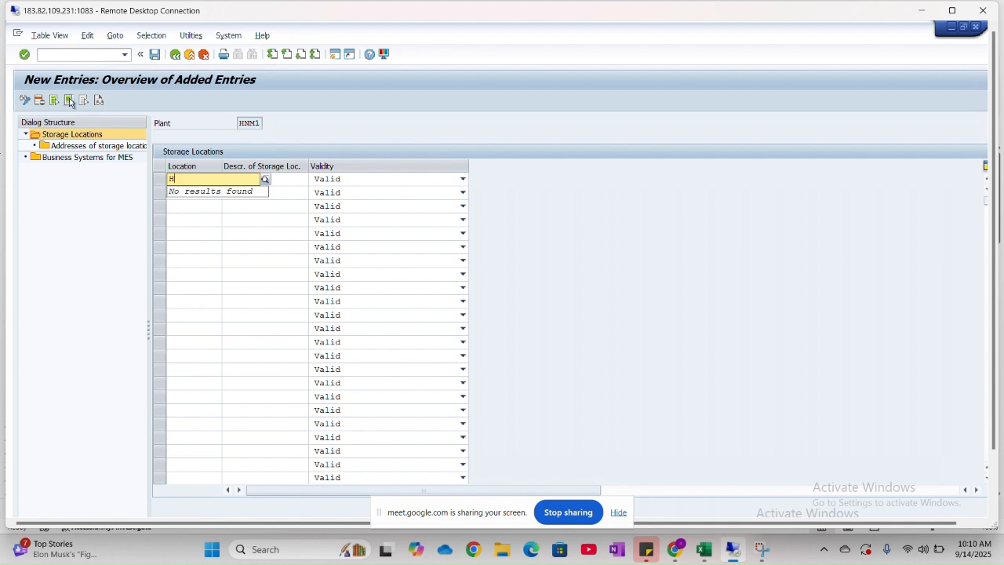
text(MNM1)
key(Tab)
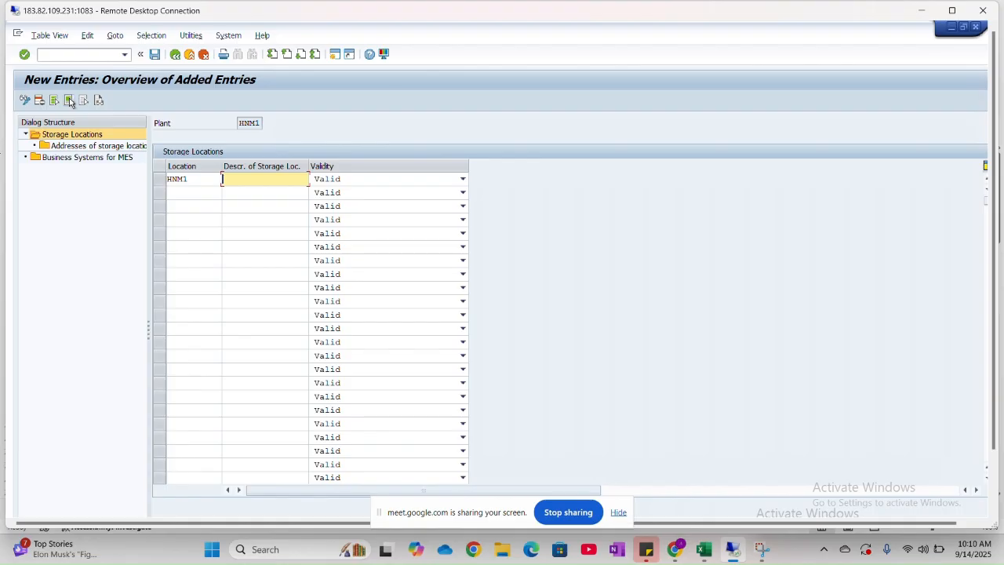
text(Plant for)
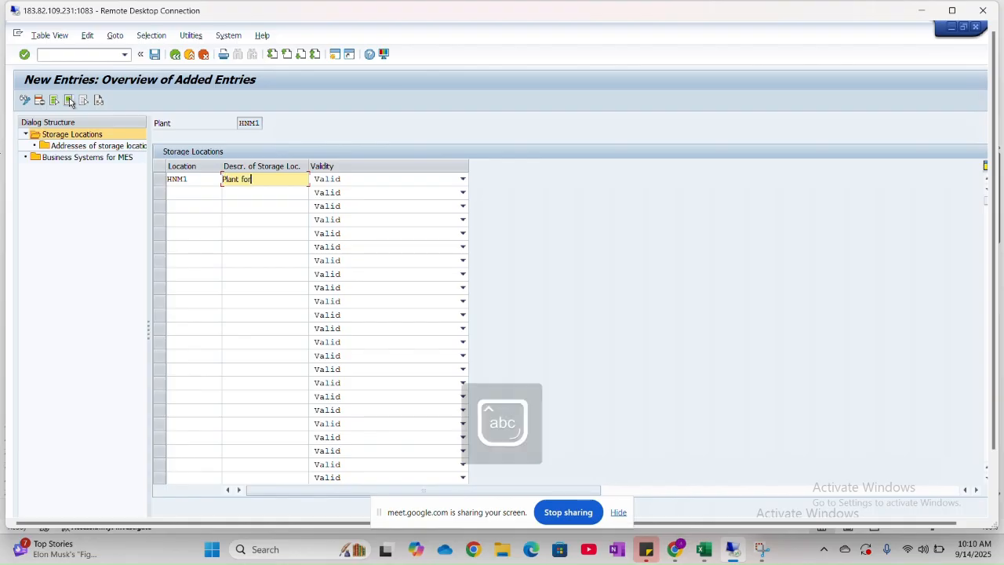
text( HNMO)
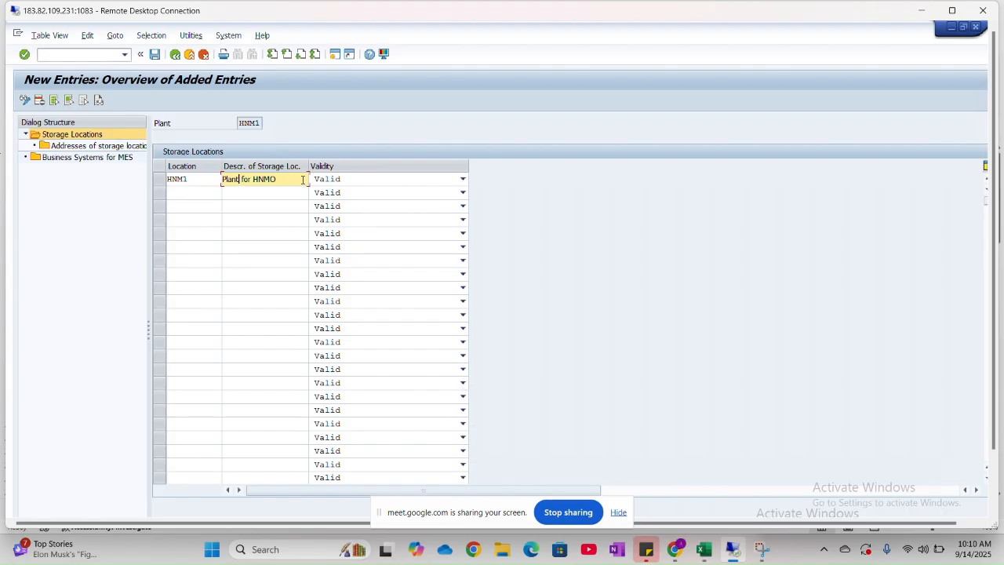
- Set the description of storage location HNM1 to Storage Loc.HNMO
drag(295, 181, 211, 182)
text(Storag)
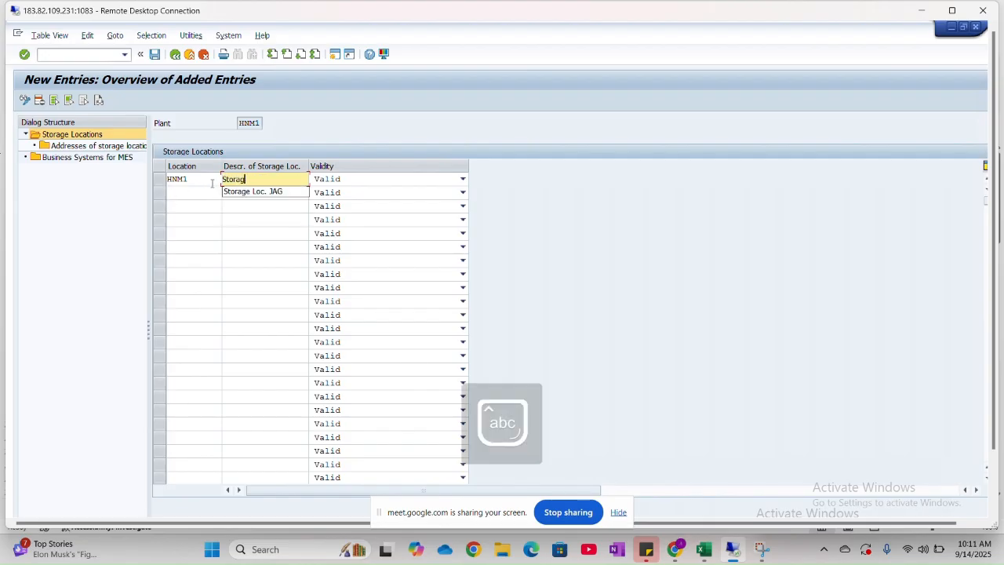
text(e Location)
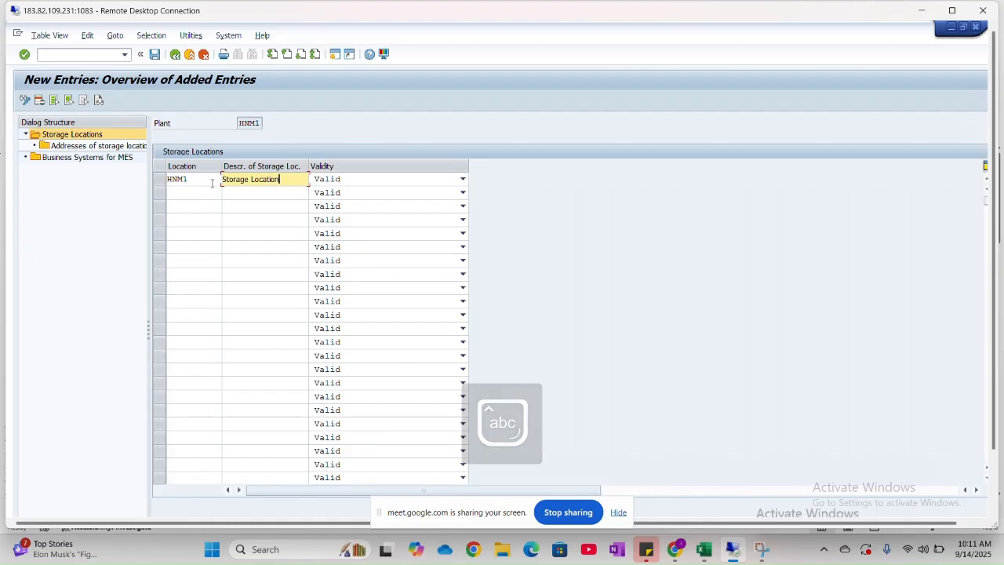
key(BackSpace)
key(BackSpace)
key(BackSpace)
key(BackSpace)
key(BackSpace)
key(BackSpace)
key(BackSpace)
key(BackSpace)
key(BackSpace)
key(BackSpace)
key(BackSpace)
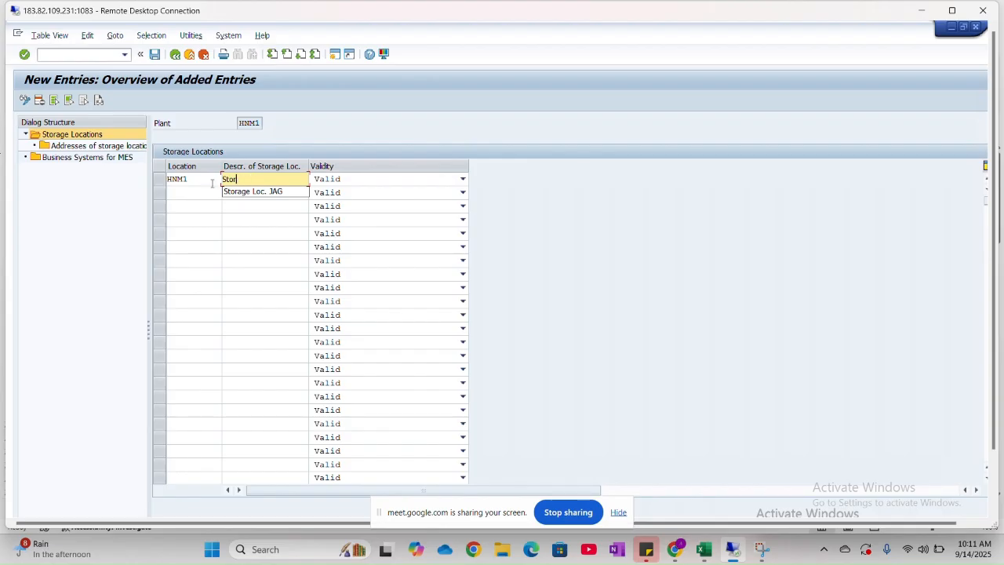
text(age )
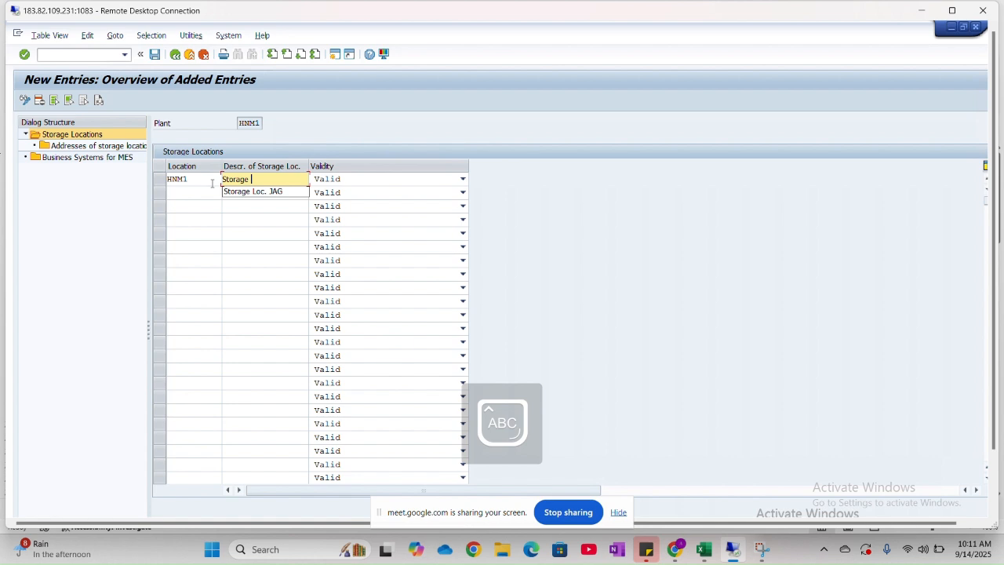
text(Loc.)
key(BackSpace)
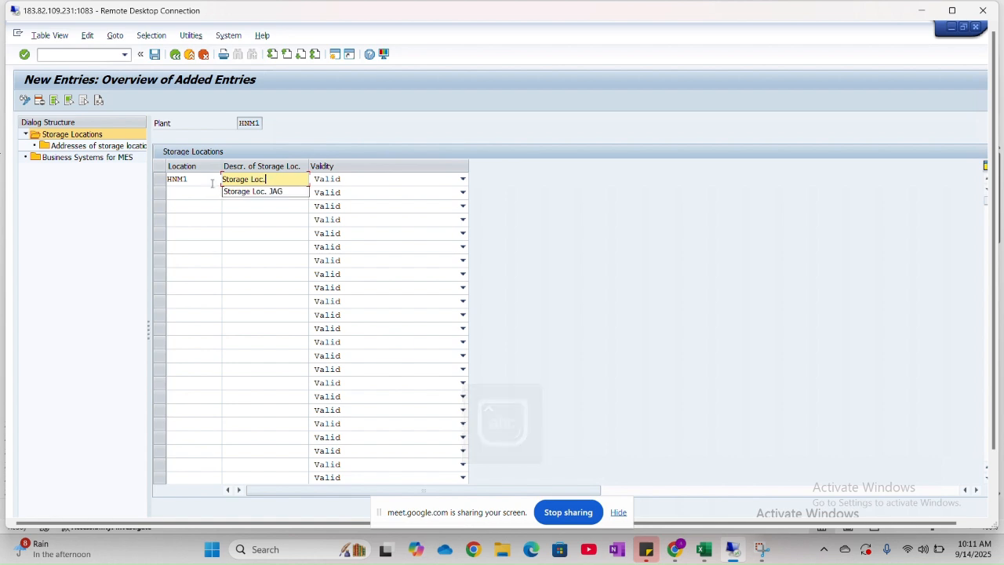
key(Caps_Lock)
text(HNMO)
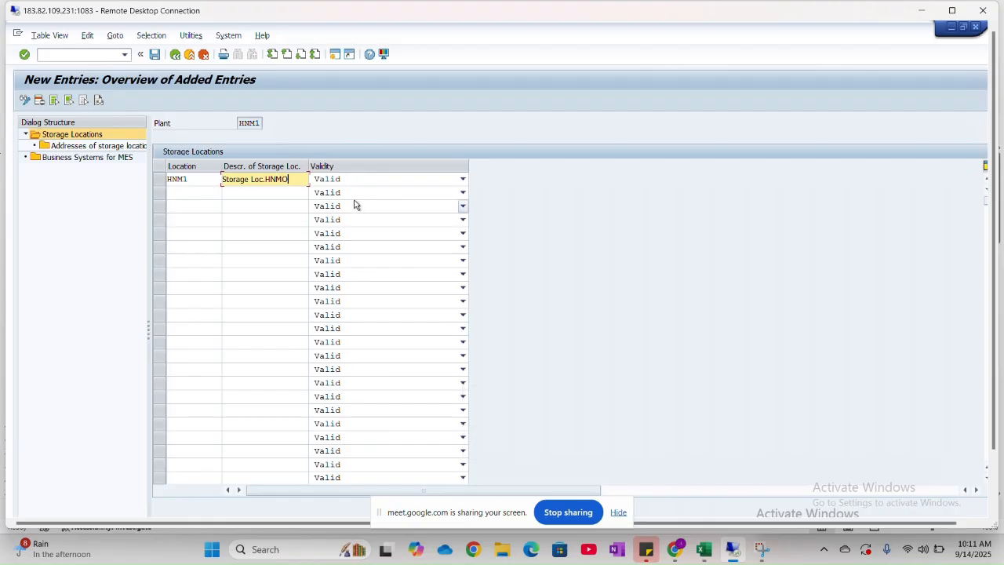
key(Tab)
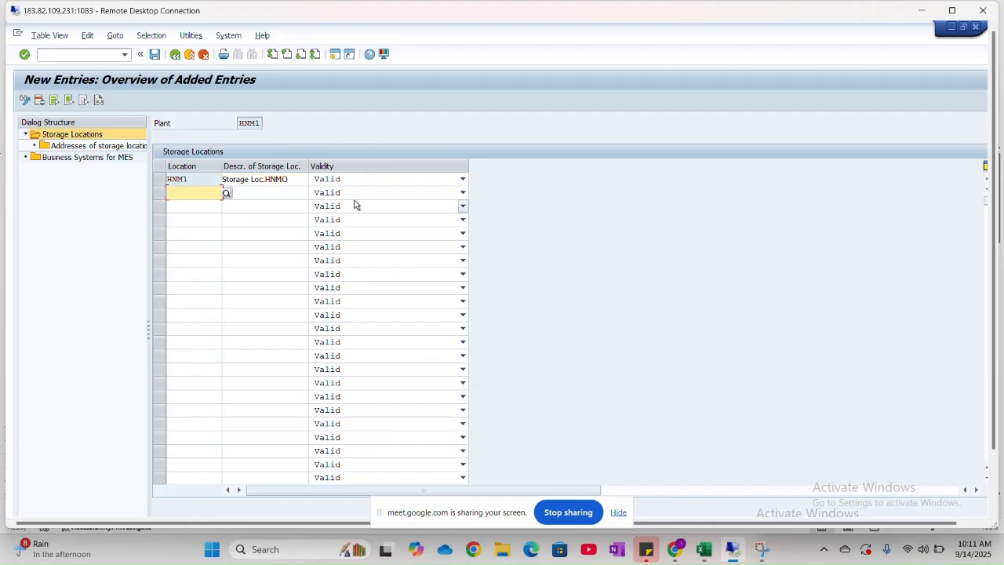
- Save the storage location in the customizing request BASIC SETTINGS FOR INSTA and return to the IMG structure
click(156, 55)
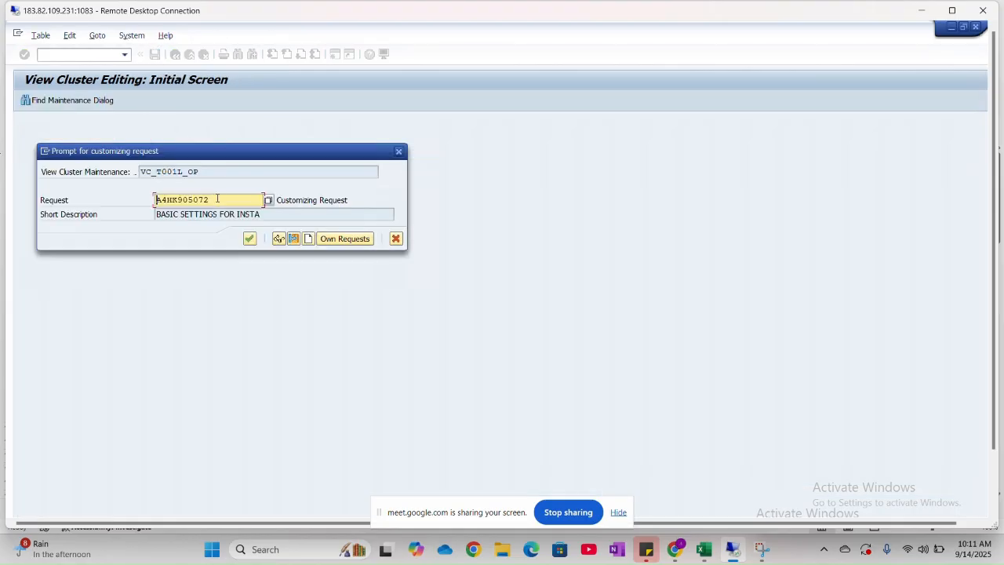
click(250, 238)
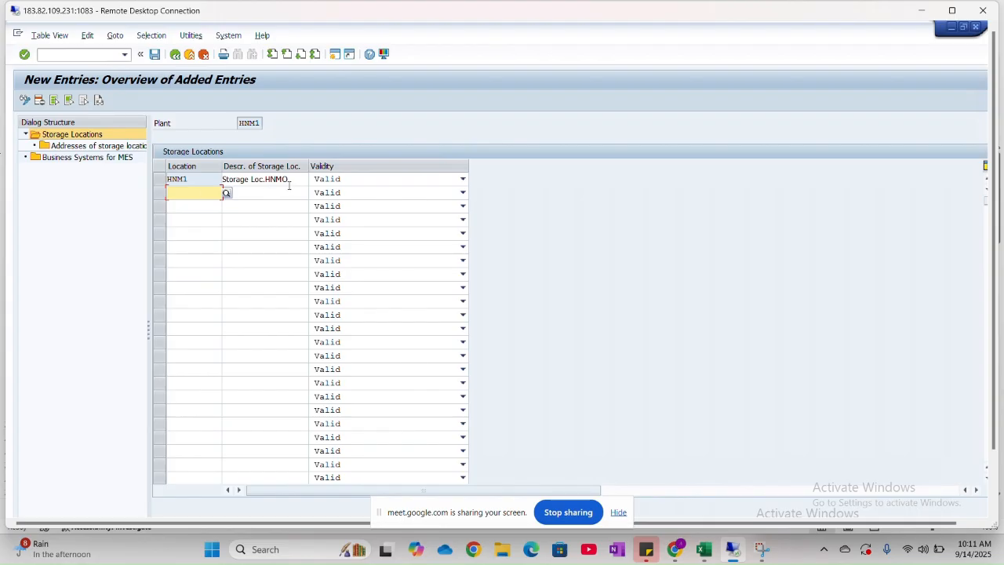
click(174, 55)
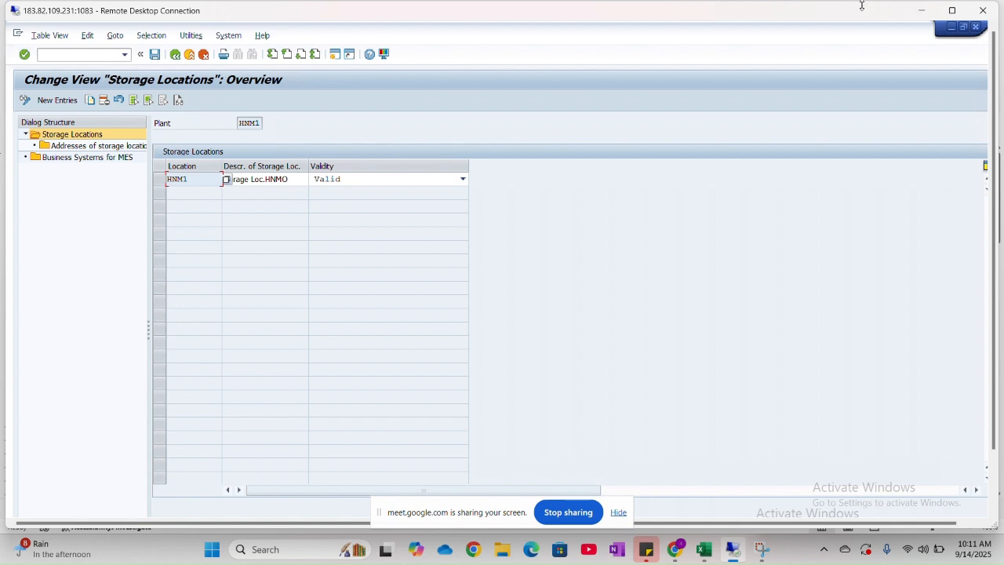
click(951, 10)
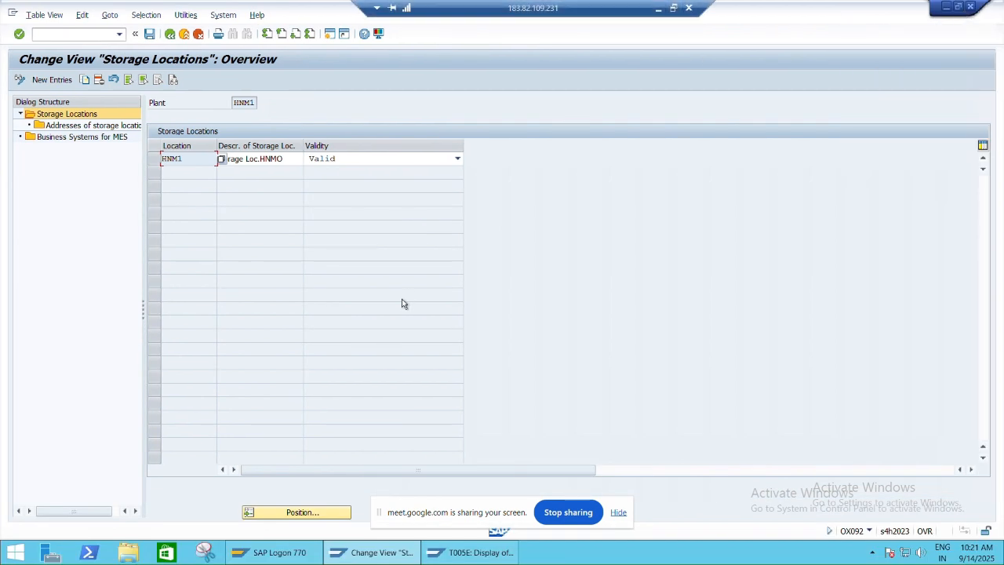
click(170, 35)
- Restore the remote desktop window and switch to Excel to look at the Define Purchase Organisation step on the FI-MM sheet
key(alt+Tab)
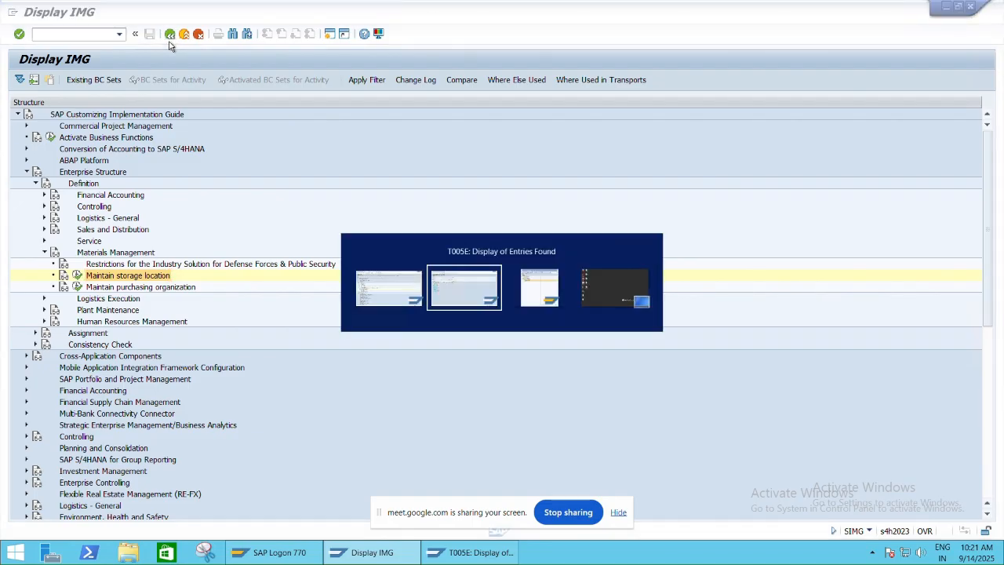
key(alt+Tab)
key(alt+Tab)
key(alt+Tab)
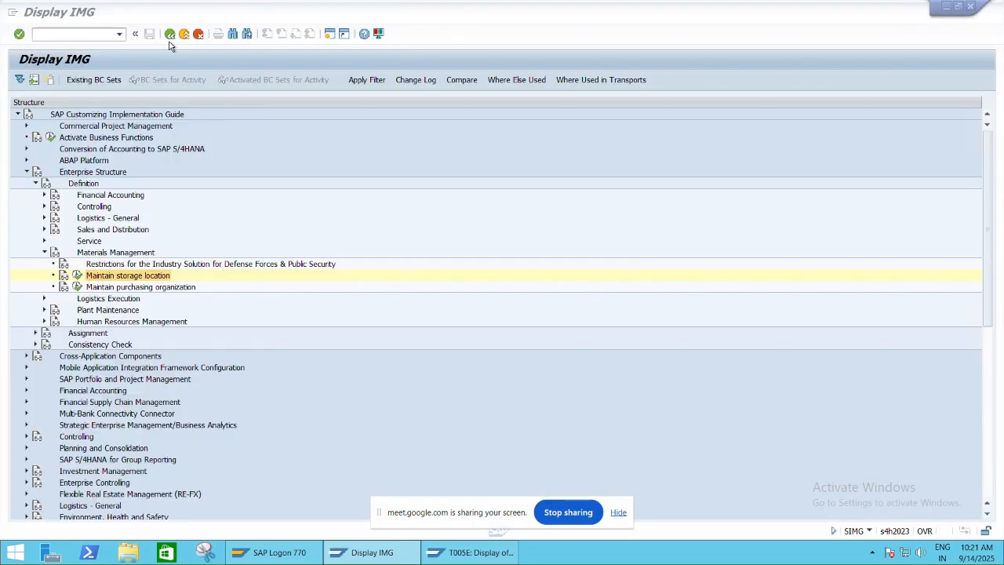
click(676, 7)
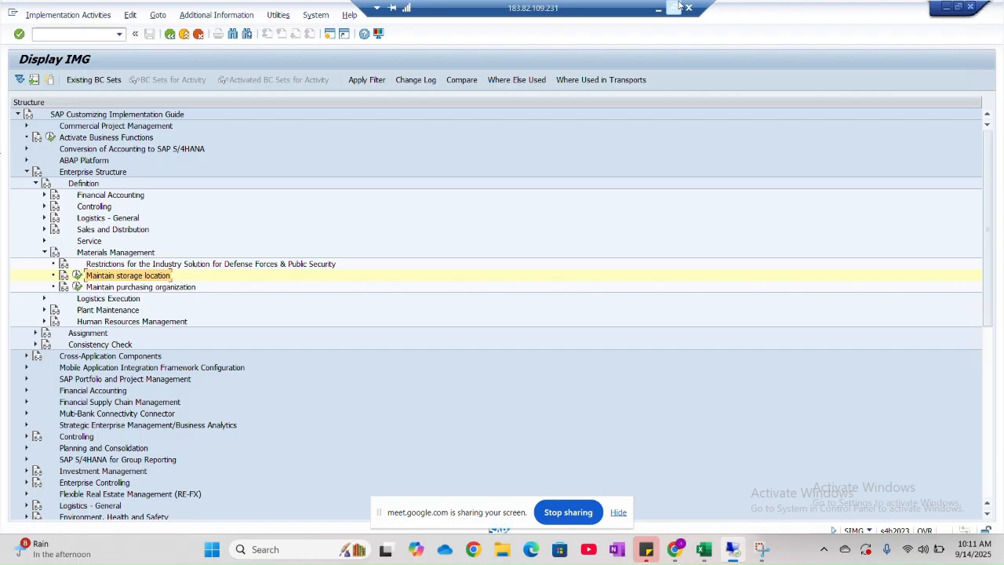
key(alt+Tab)
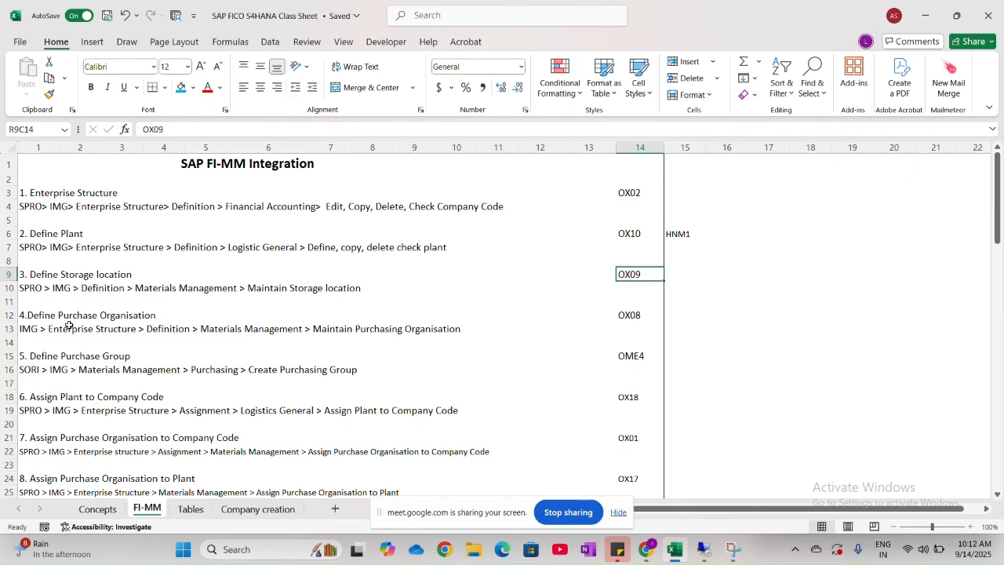
- Switch back to SAP, open Maintain purchasing organization and add a new entry with code HNM1
key(alt+Tab)
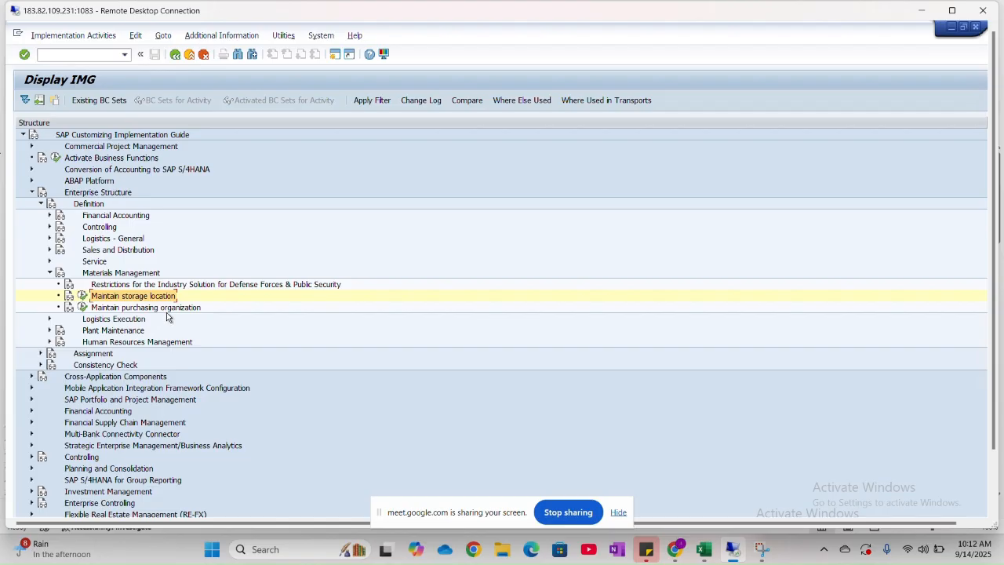
click(82, 307)
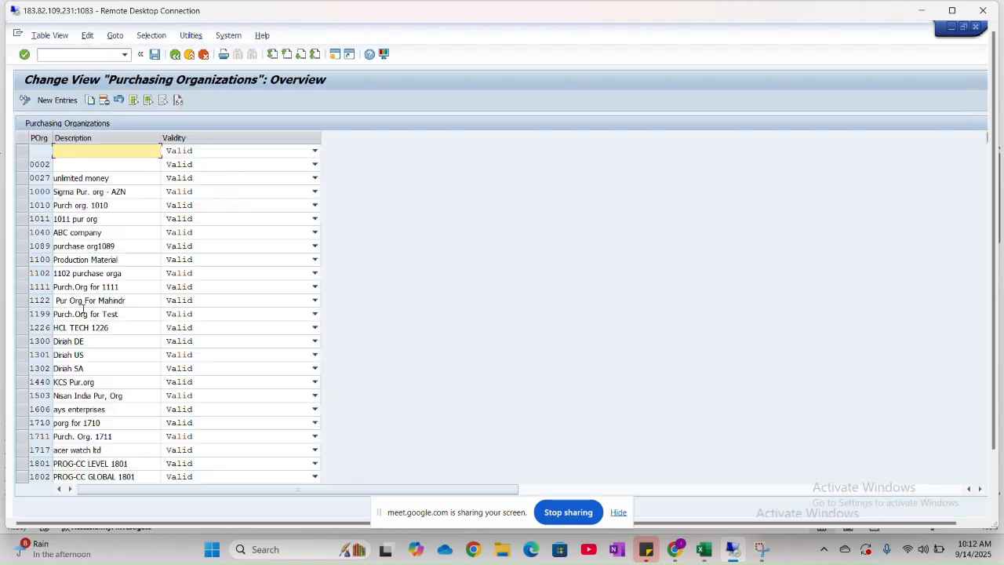
click(66, 102)
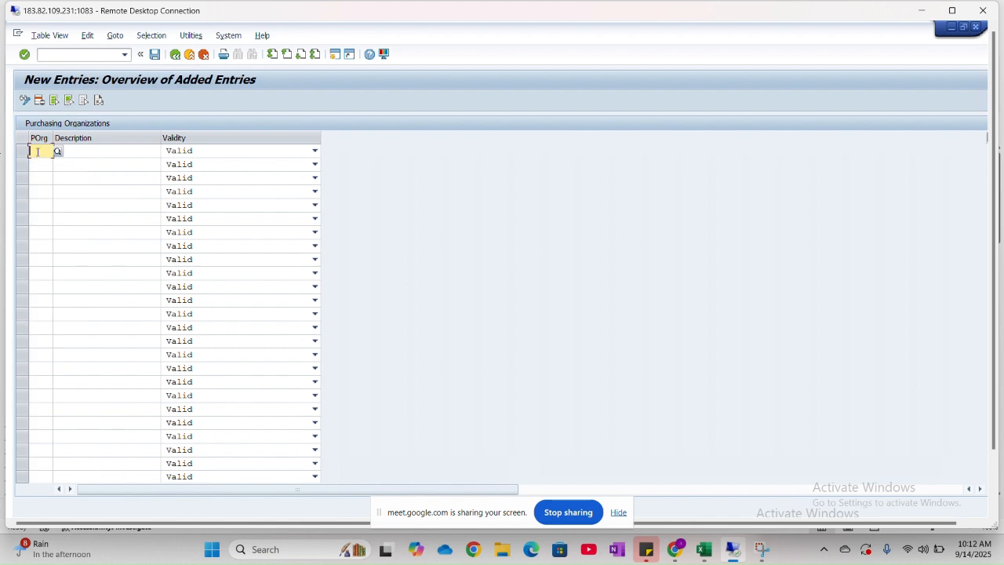
text(HNM1)
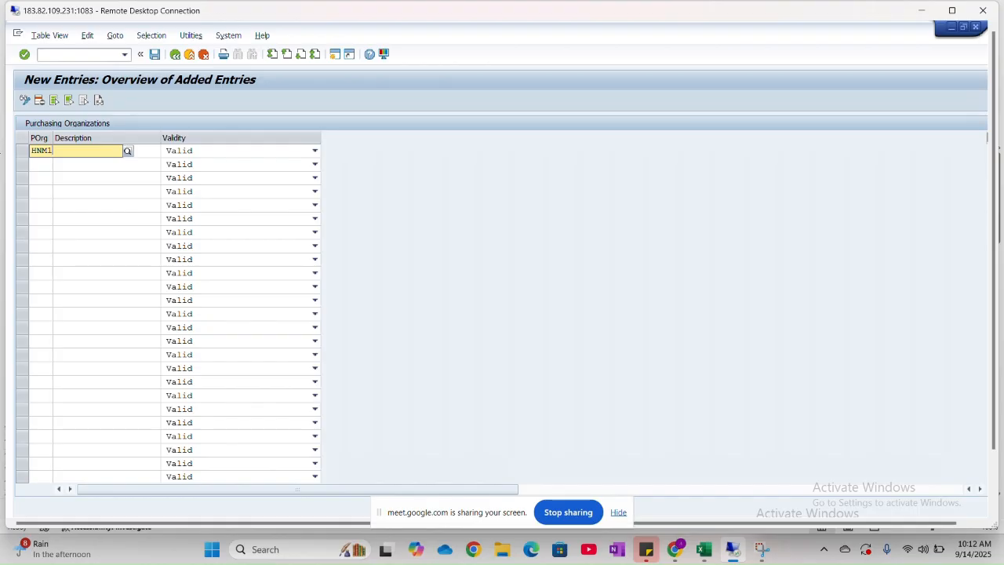
key(Tab)
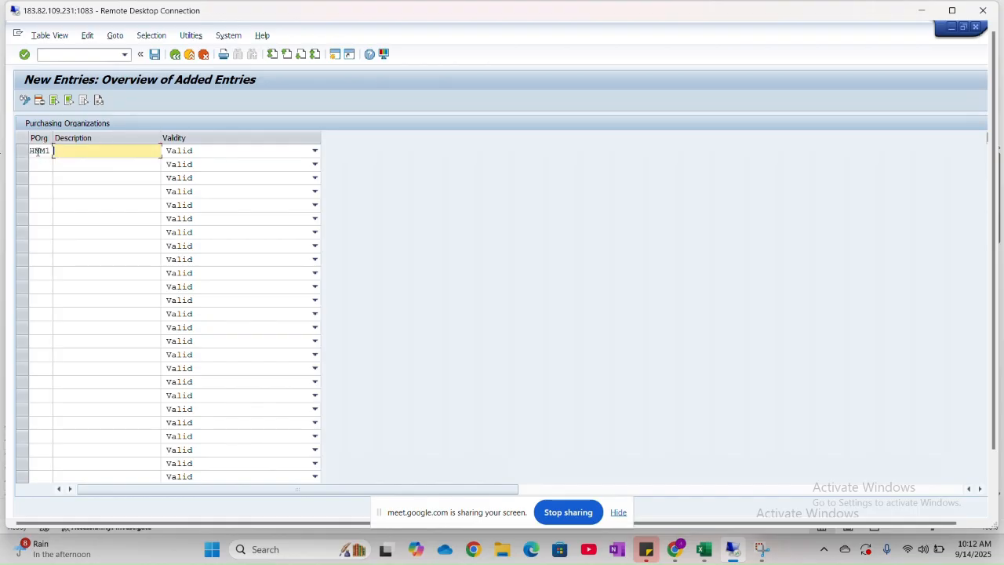
- Set the description of purchasing organization HNM1 to Purch. Org HNMO, reusing the earlier Purch. Org JAGR entry
key(Down)
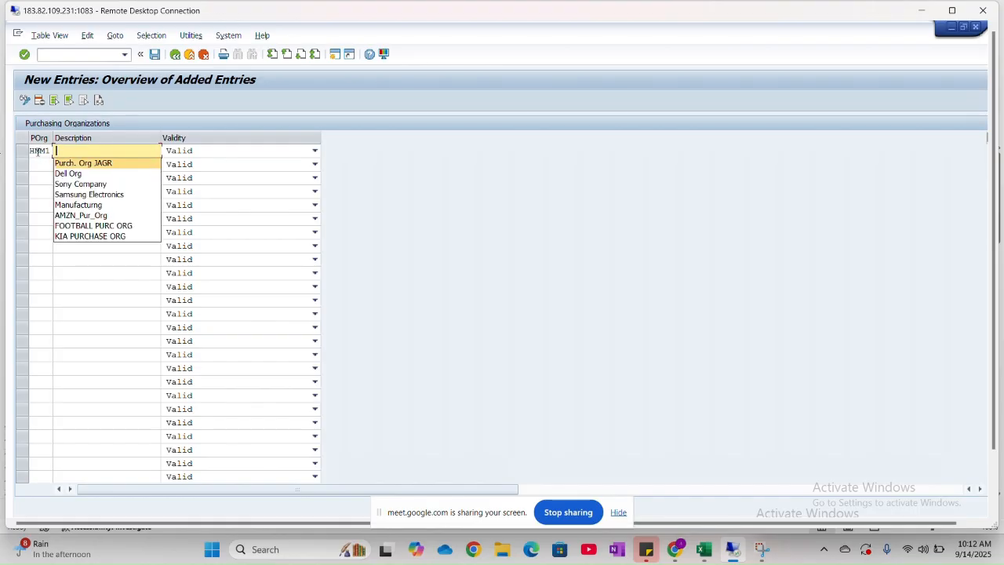
click(105, 165)
key(BackSpace)
key(BackSpace)
key(BackSpace)
key(BackSpace)
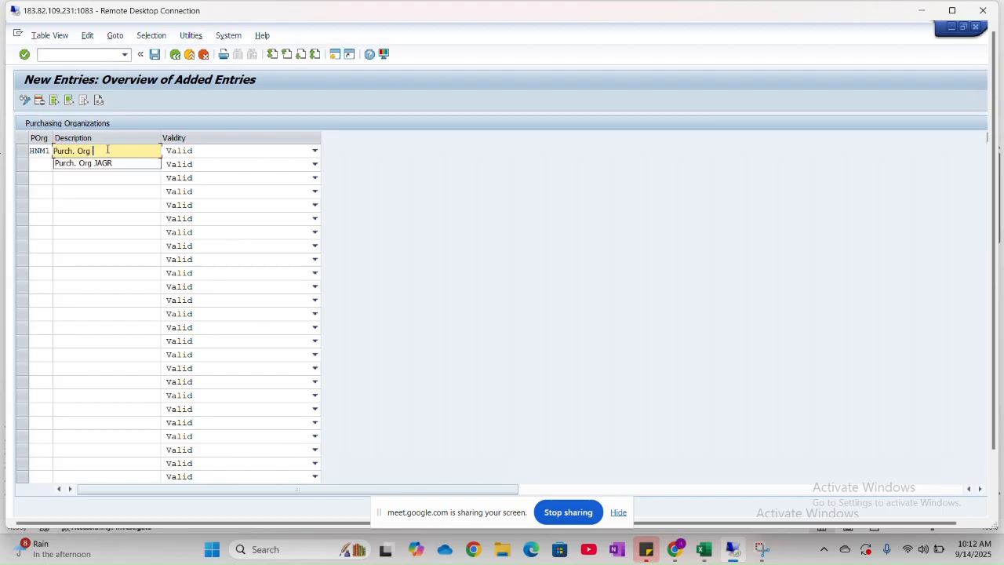
text(HNMO)
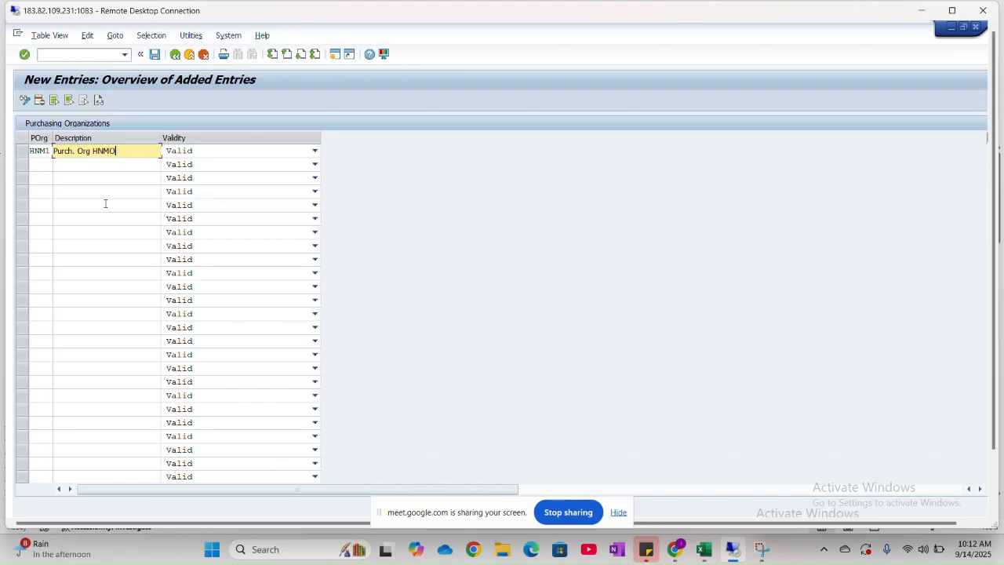
key(Return)
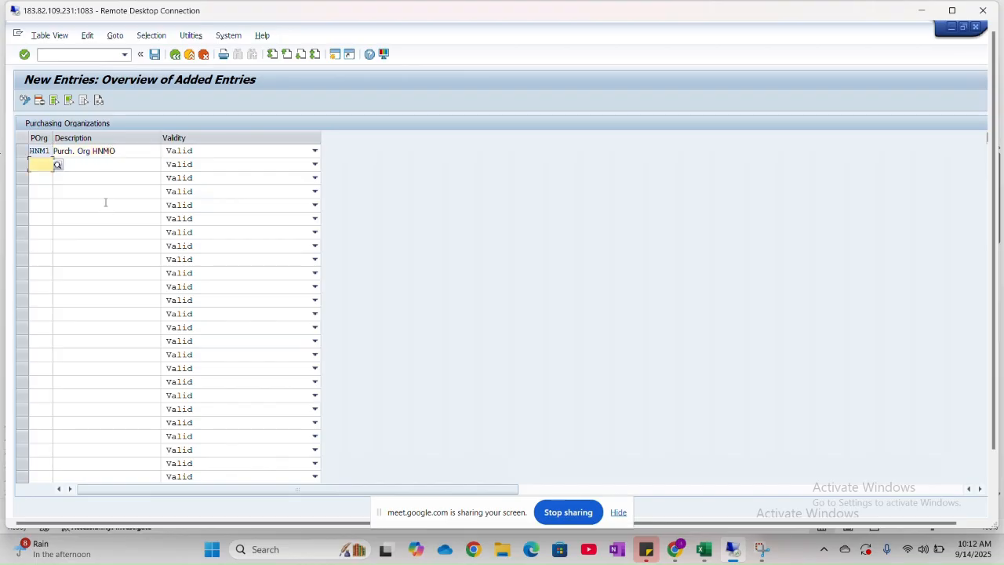
- Save the purchasing organization in the customizing request BASIC SETTINGS FOR INSTA and return to the IMG structure
click(156, 55)
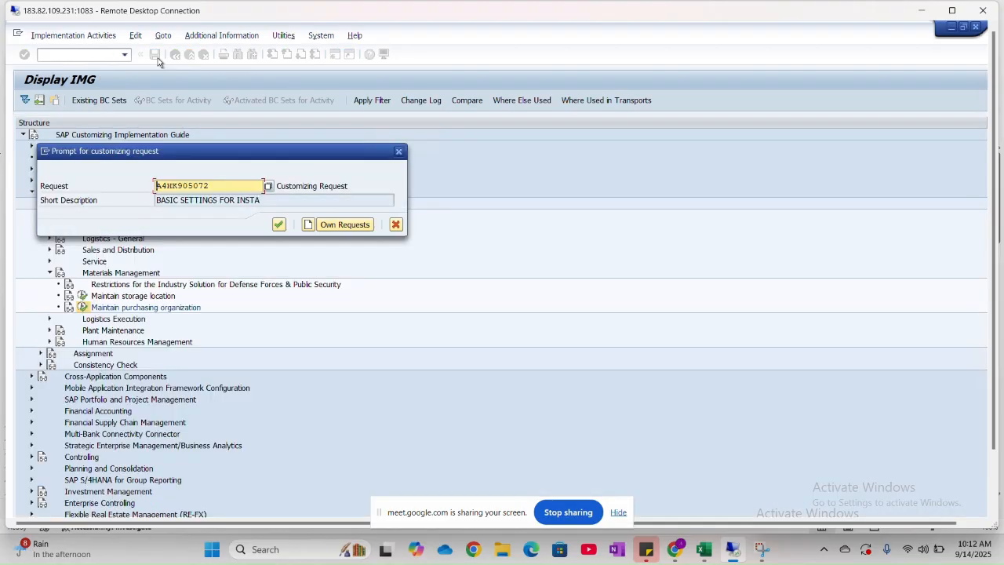
click(278, 224)
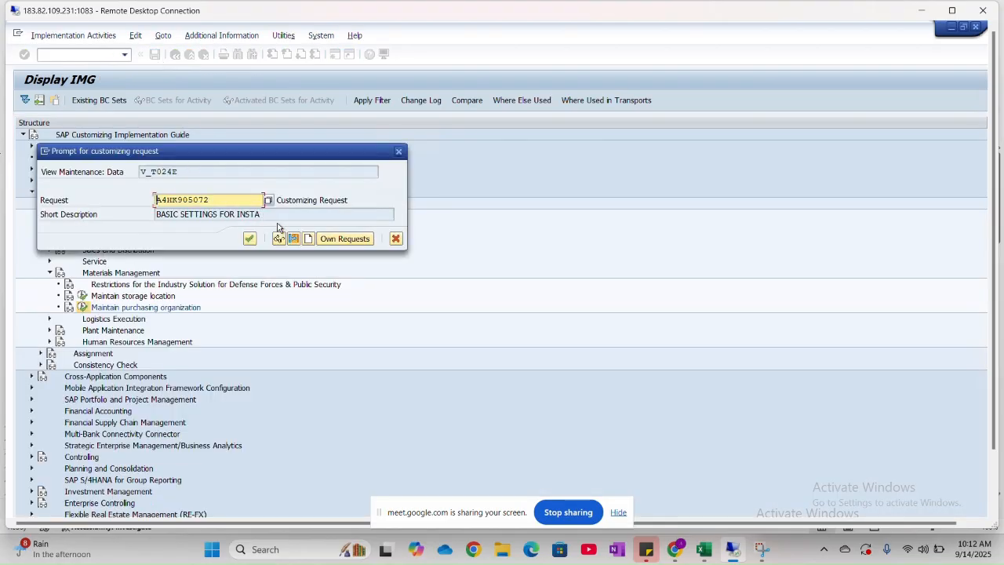
click(250, 238)
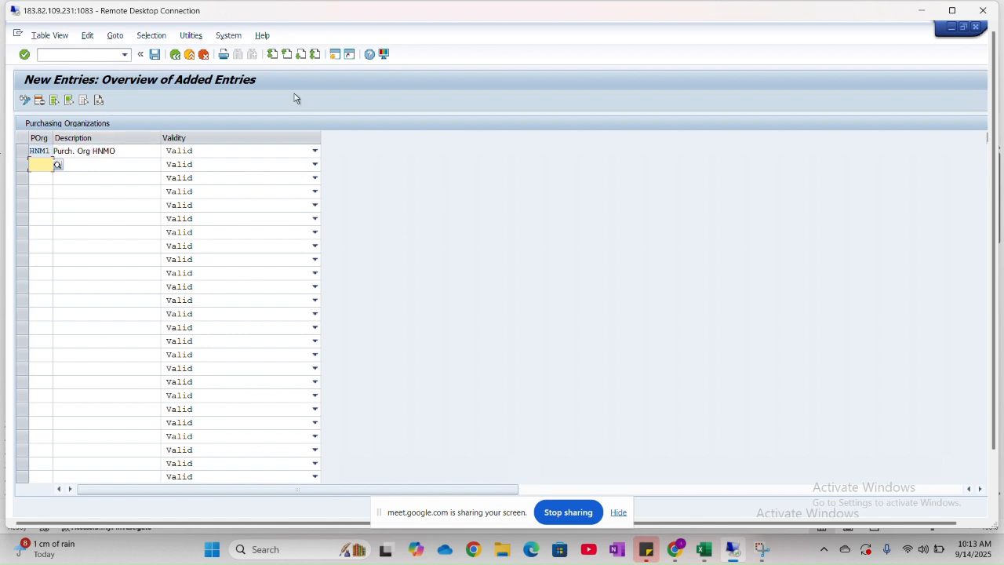
click(175, 58)
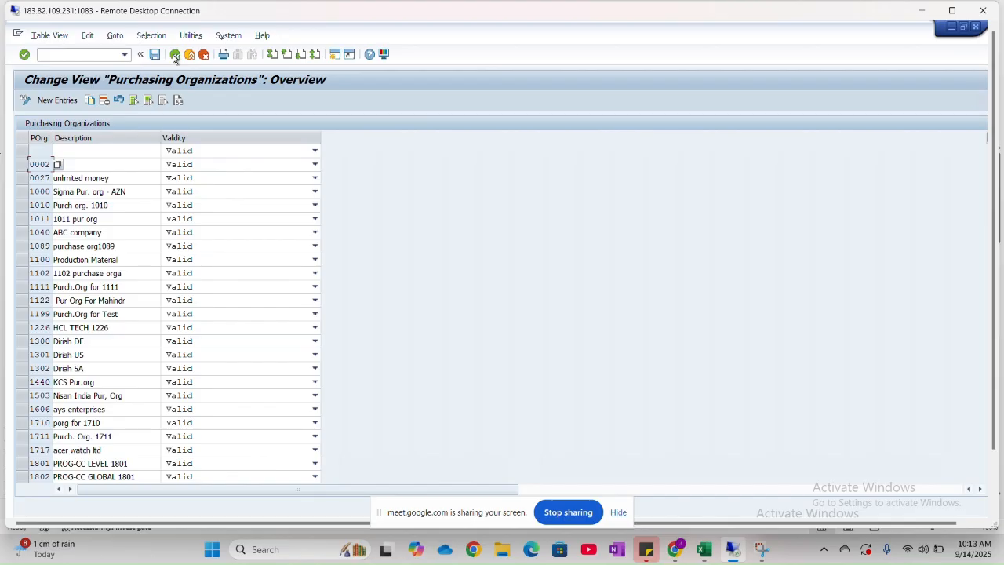
click(174, 57)
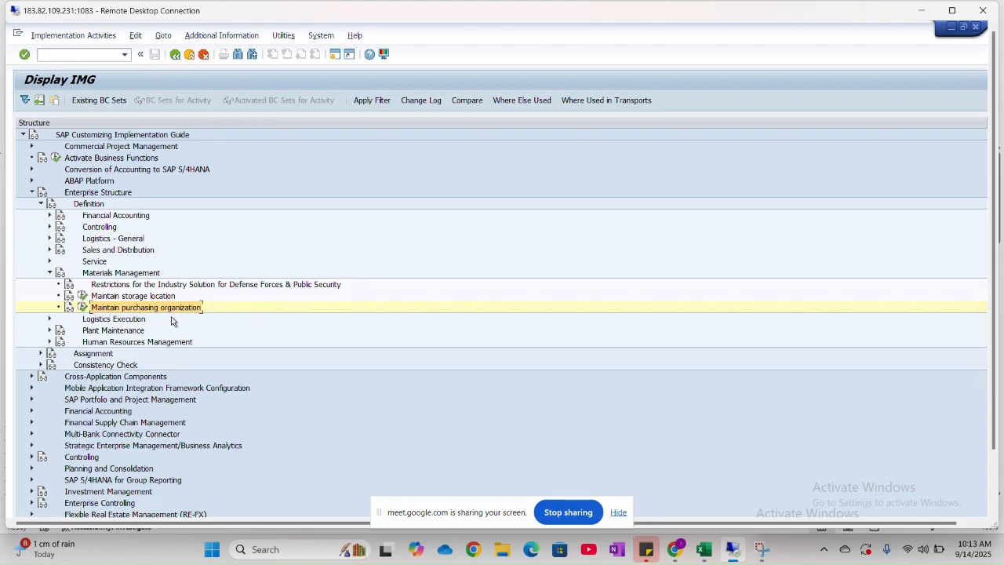
- Switch to Excel and enter Purchase Organisation = Purchasing Department in row 925, column 1 of the Concepts sheet
key(alt+Tab)
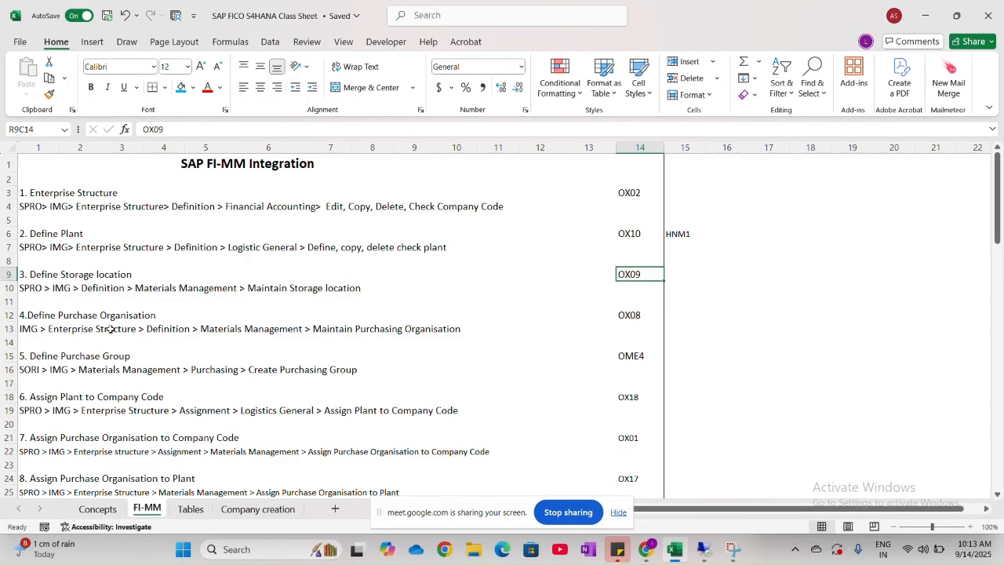
scroll(111, 328, down, 2)
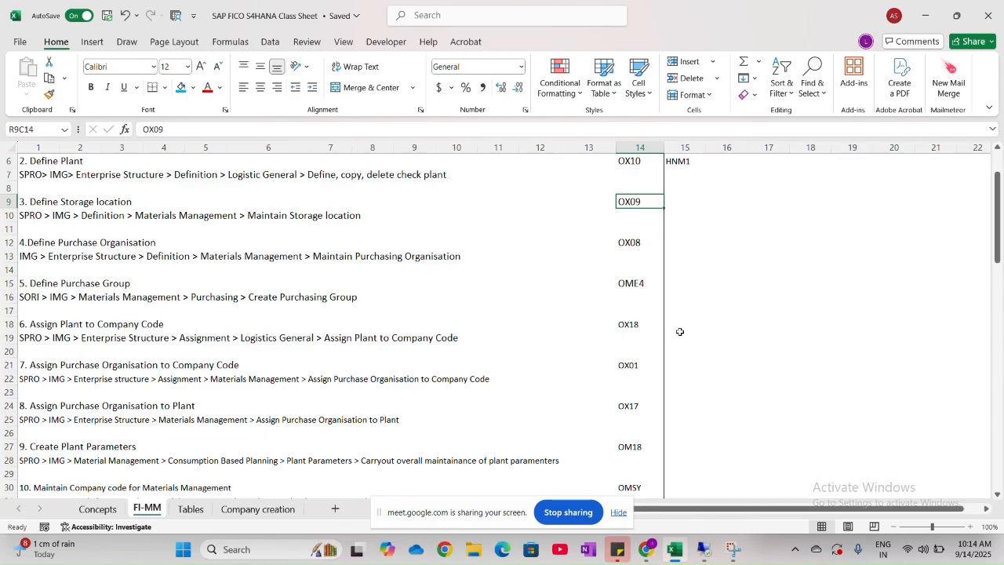
click(109, 508)
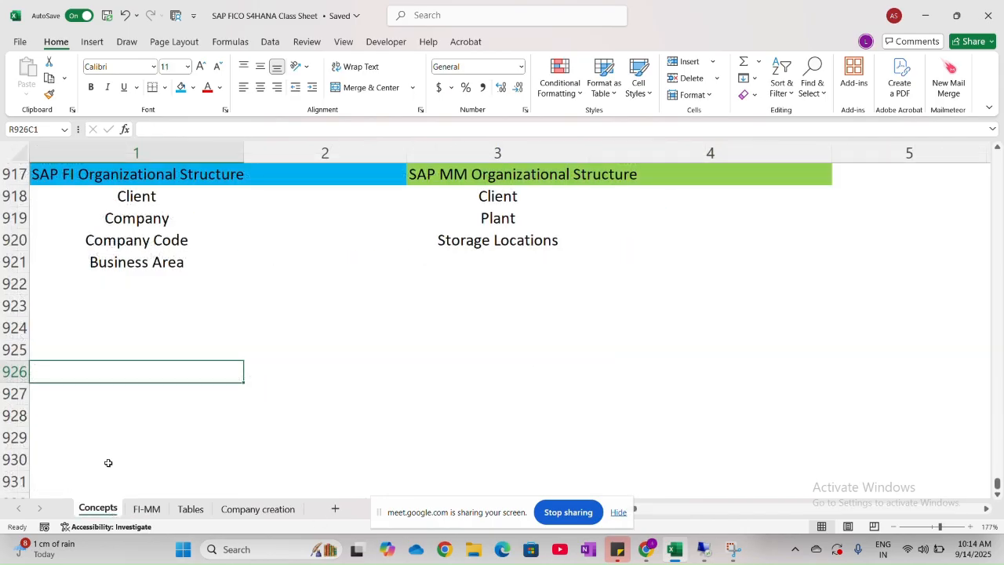
click(123, 343)
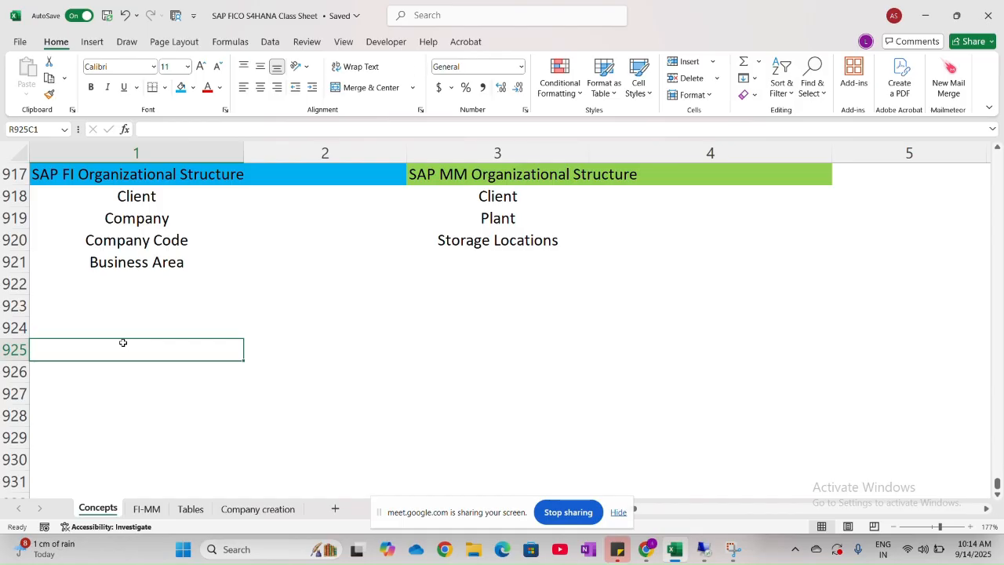
text(Purc)
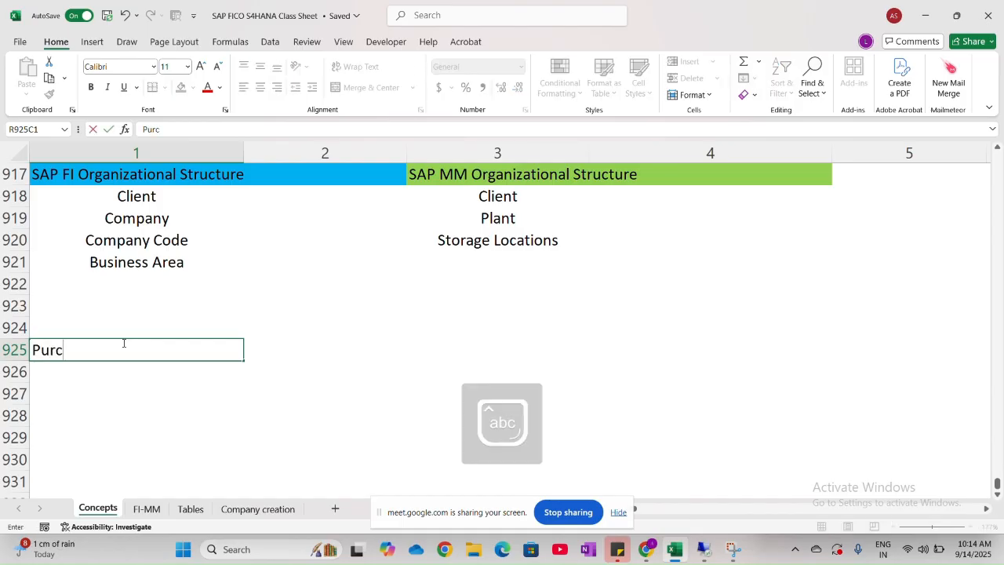
text(hase Organi)
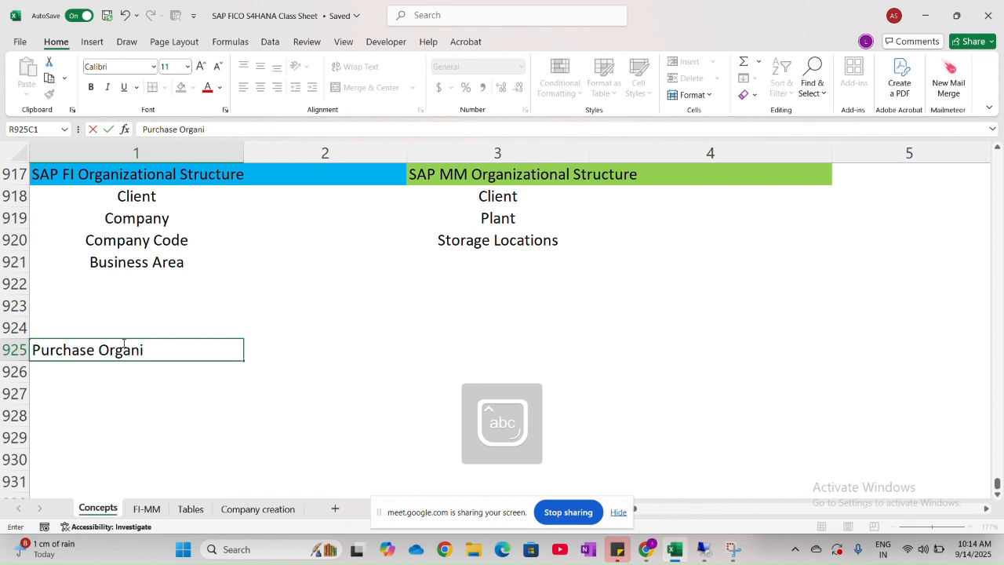
text(sation)
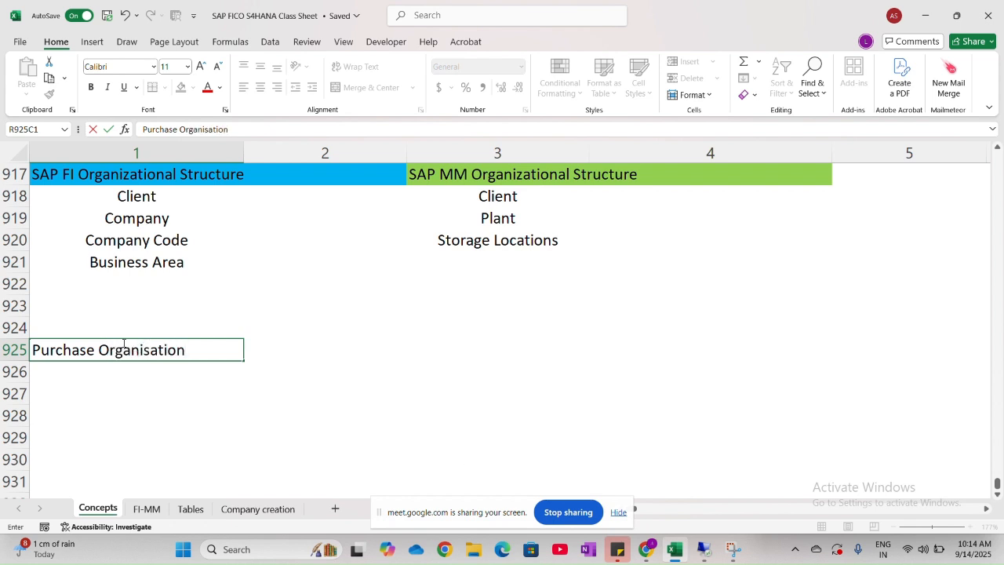
text( = Pu)
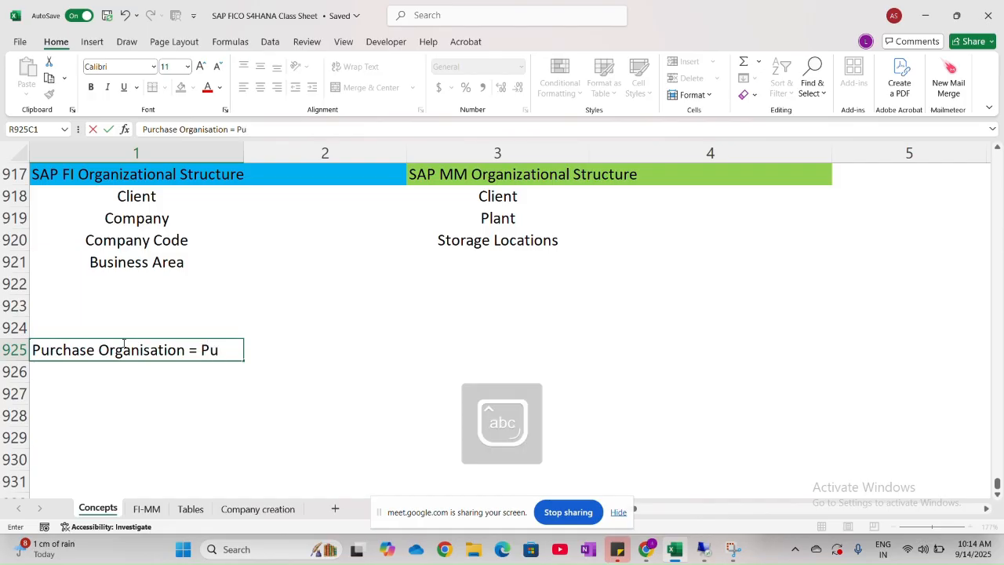
text(rchasing D)
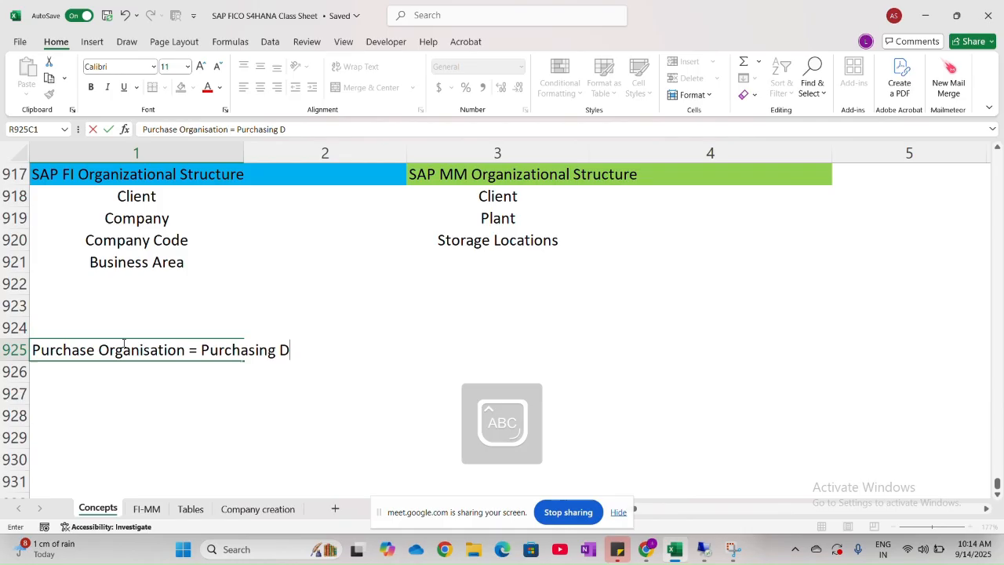
text(epartment)
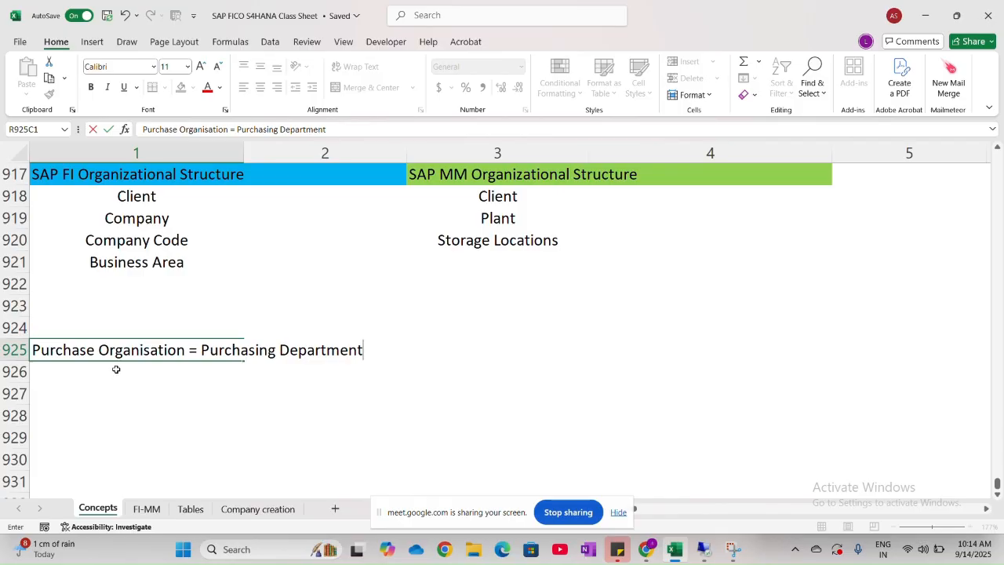
key(alt+Tab)
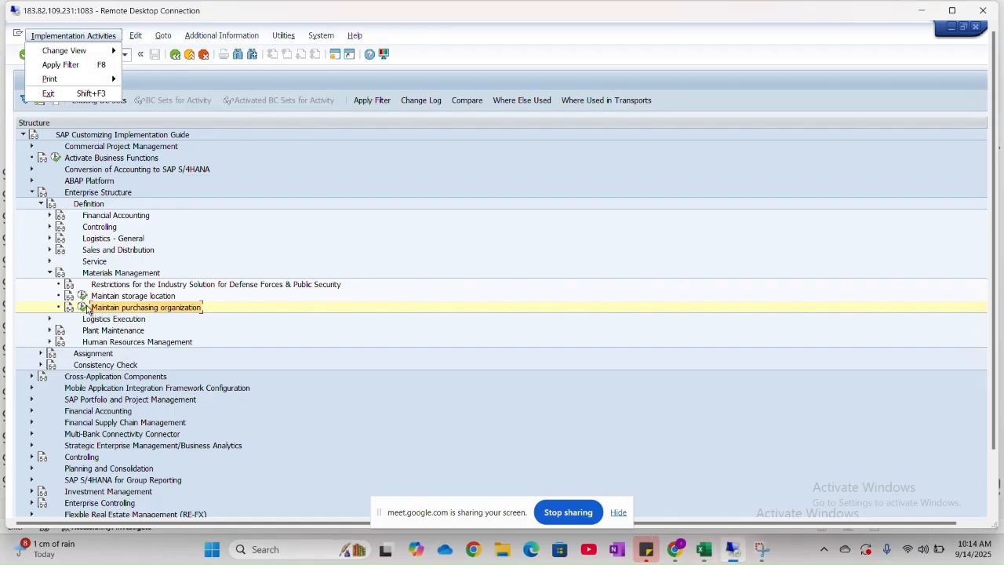
key(alt+Tab)
key(alt+Tab)
key(alt+Tab)
key(alt+Tab)
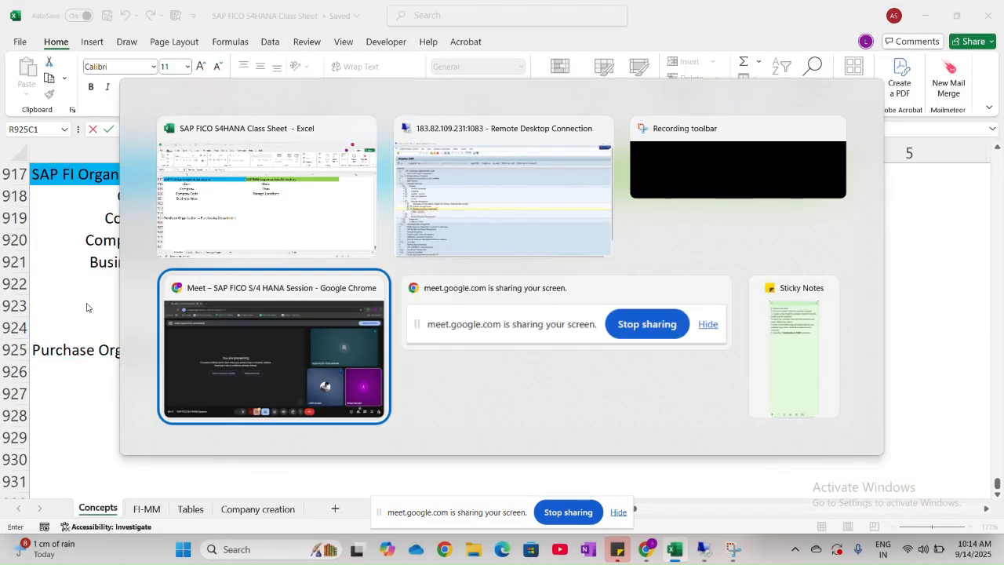
key(alt+Tab)
key(alt+Tab)
key(alt+Tab)
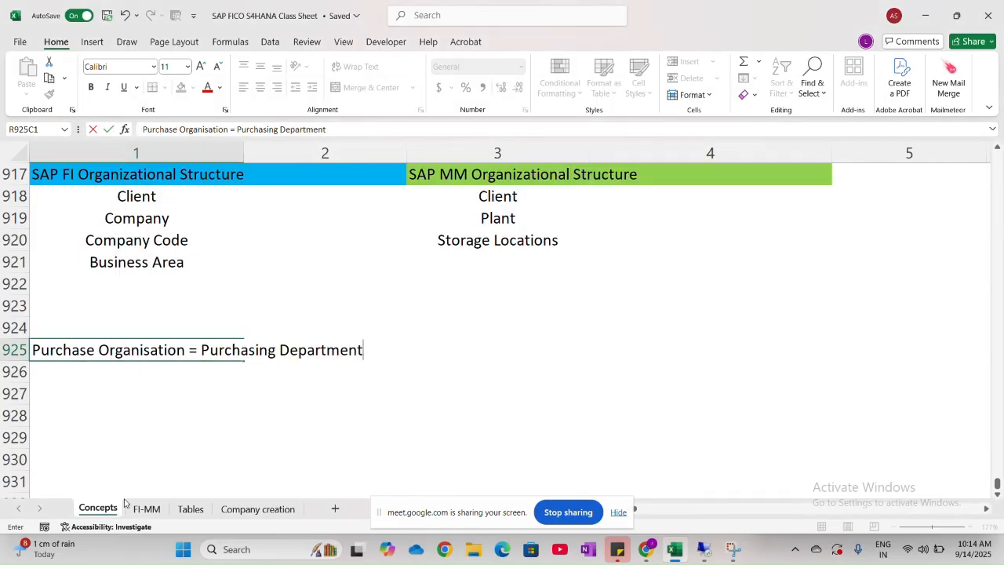
- Highlight Purchase Organisation in step 4 of the FI-MM sheet and return to the Concepts sheet
click(145, 508)
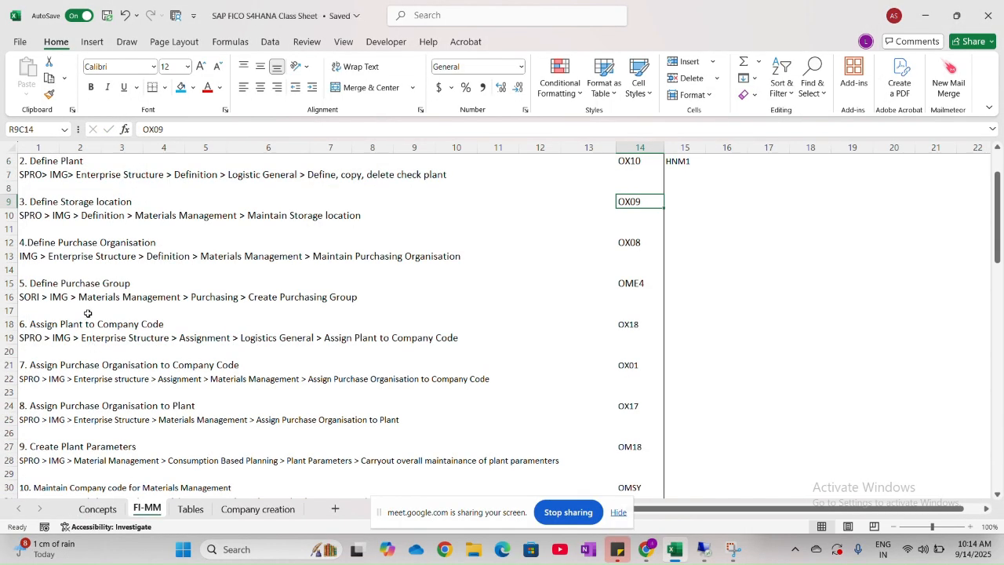
drag(61, 243, 168, 244)
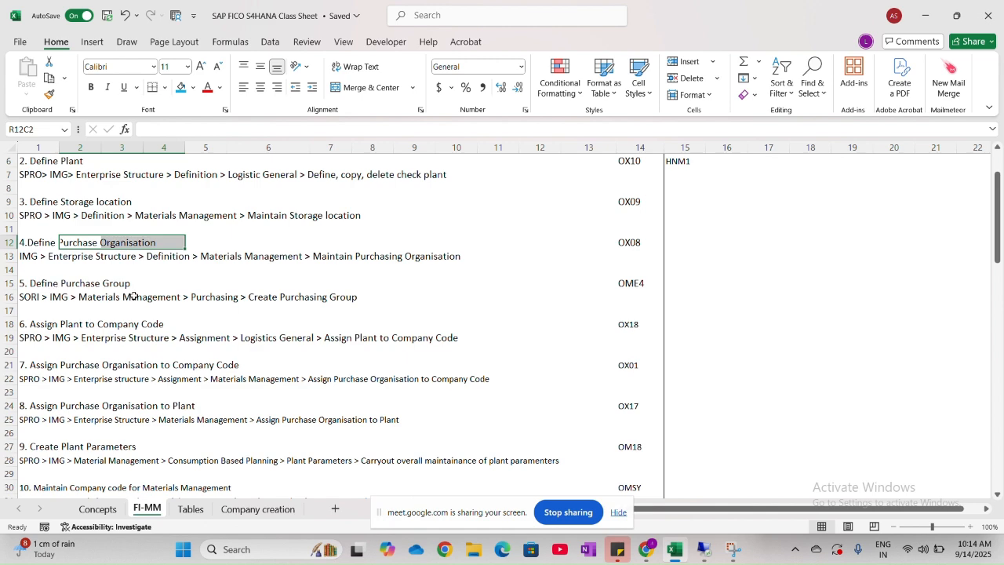
key(alt+Tab)
key(alt+Tab)
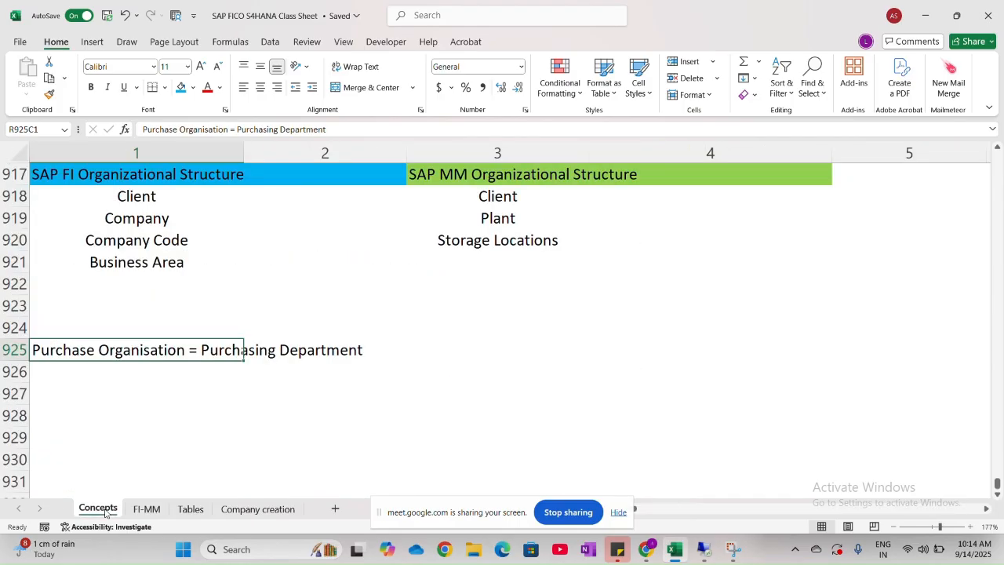
- Begin a note reading Purchase Group in row 926, directly below the Purchase Organisation line
click(87, 367)
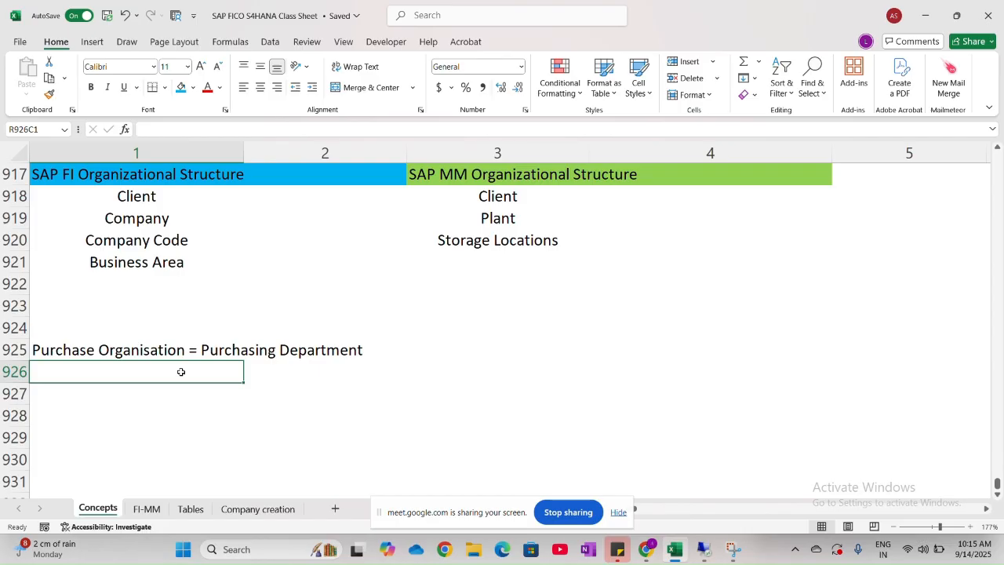
double_click(181, 372)
text(Pur)
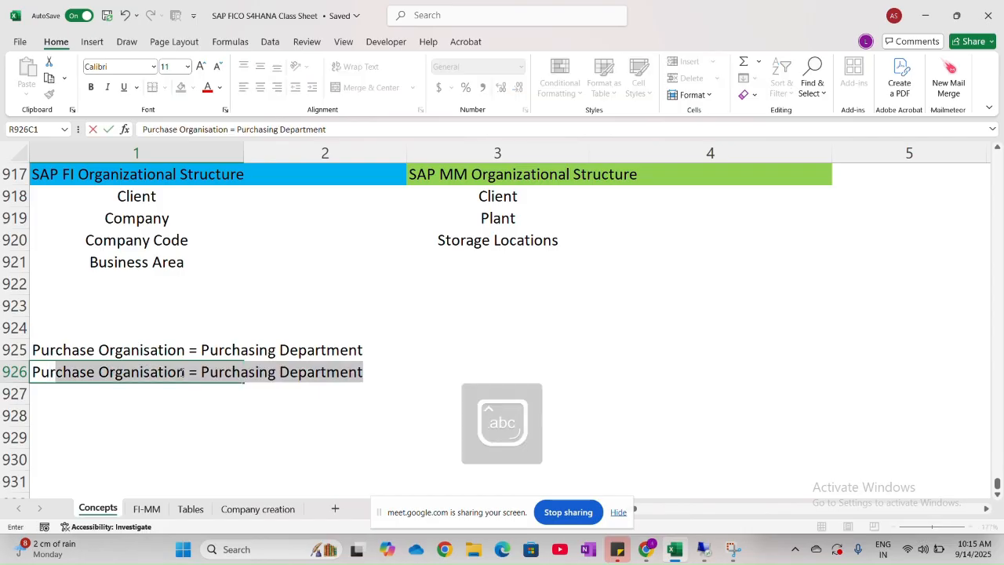
text(chase )
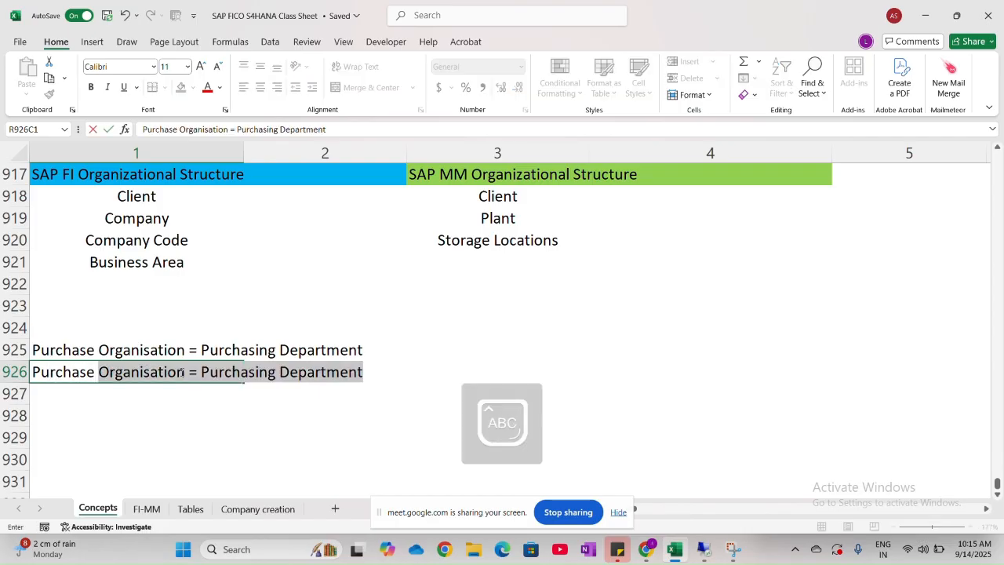
text(Gro)
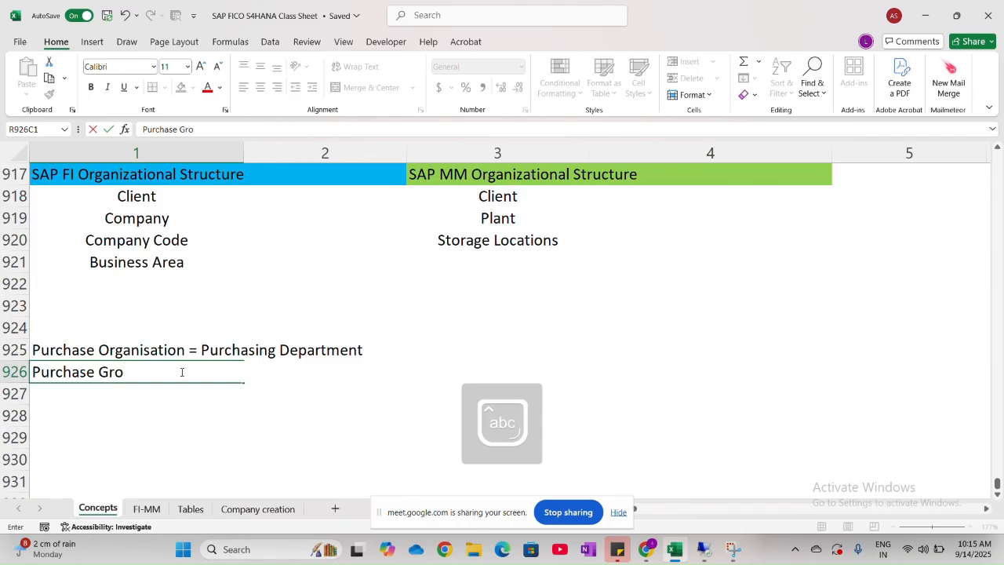
text(up:)
key(Caps_Lock)
text(D)
key(Caps_Lock)
key(BackSpace)
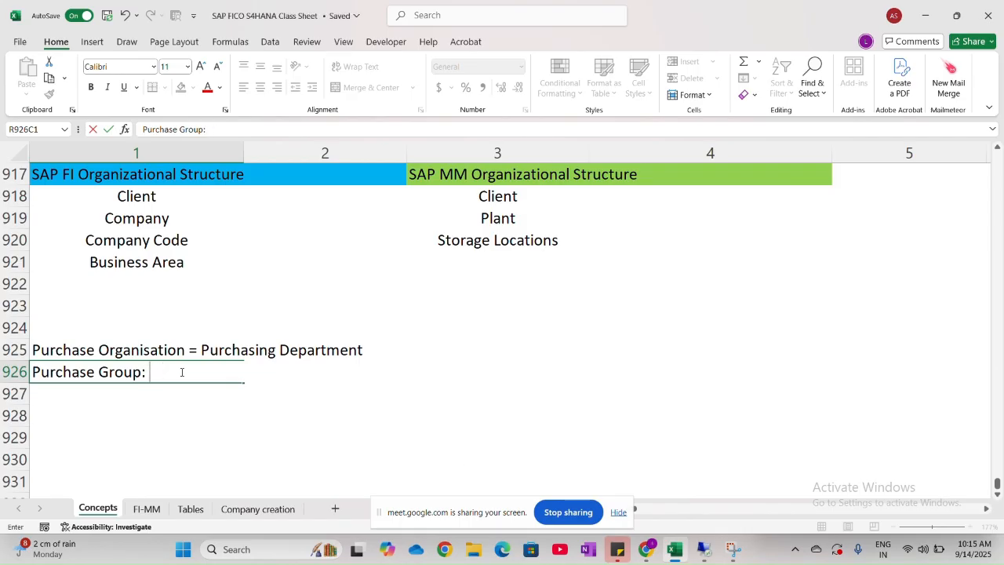
key(Caps_Lock)
text(S)
key(Caps_Lock)
text(a)
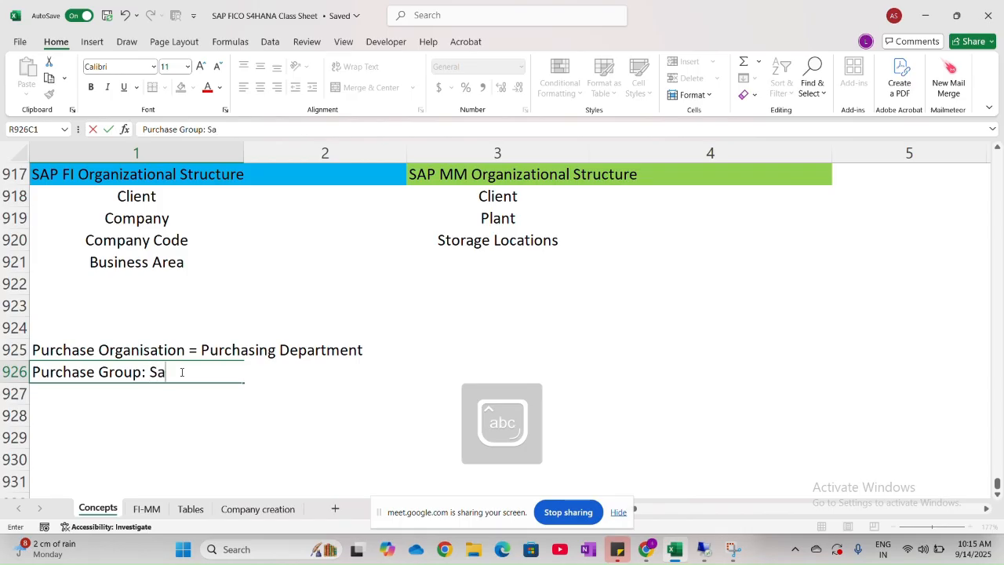
key(BackSpace)
text(mall)
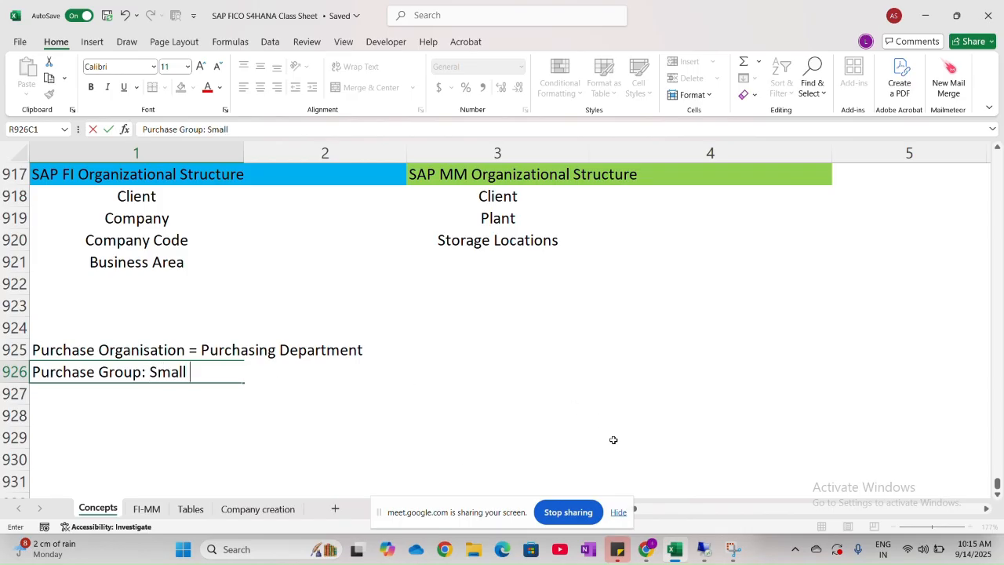
key(Caps_Lock)
text(gR)
key(Caps_Lock)
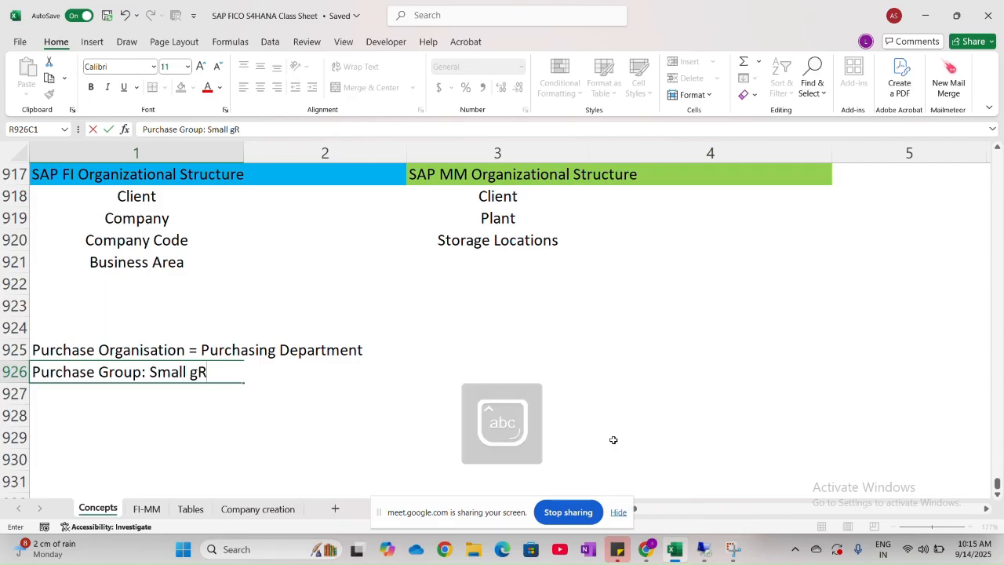
key(BackSpace)
key(BackSpace)
text(grou)
key(BackSpace)
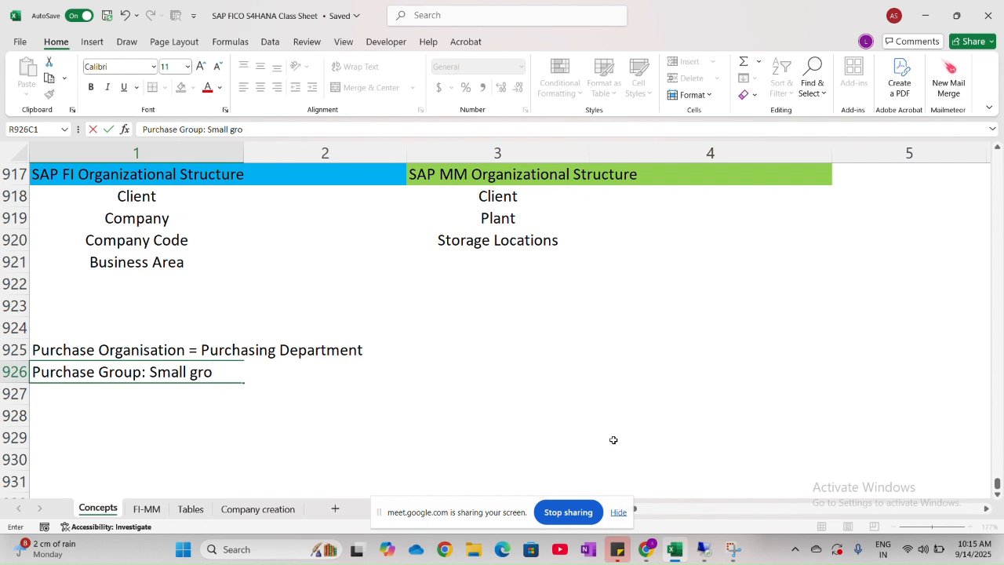
key(BackSpace)
key(BackSpace)
key(BackSpace)
key(BackSpace)
key(BackSpace)
key(BackSpace)
key(BackSpace)
key(BackSpace)
key(BackSpace)
key(BackSpace)
key(BackSpace)
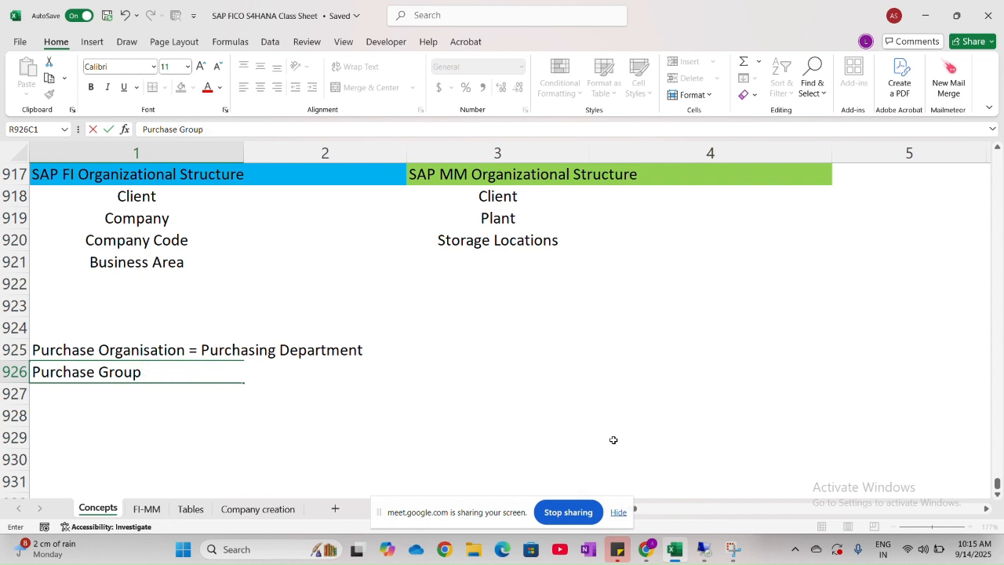
- Complete the row 926 note as Purchase Group: Distribution of teams in Purchase organisation
text(: )
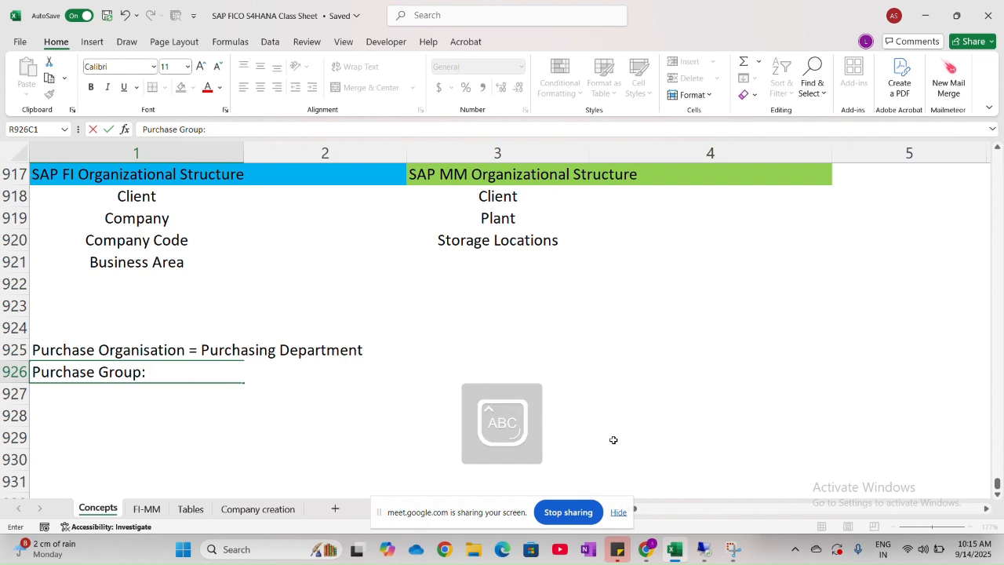
text(Distribution )
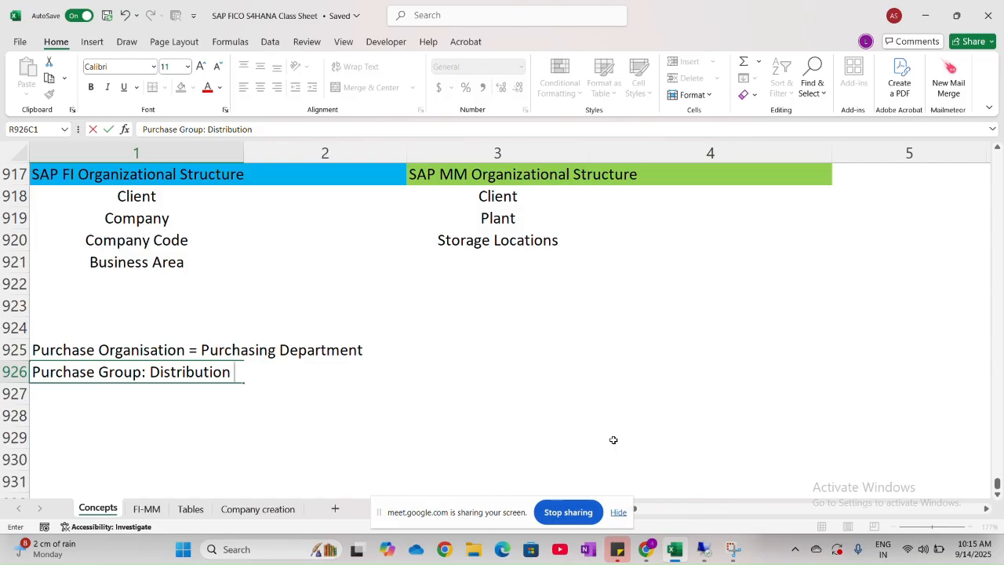
text(of teams)
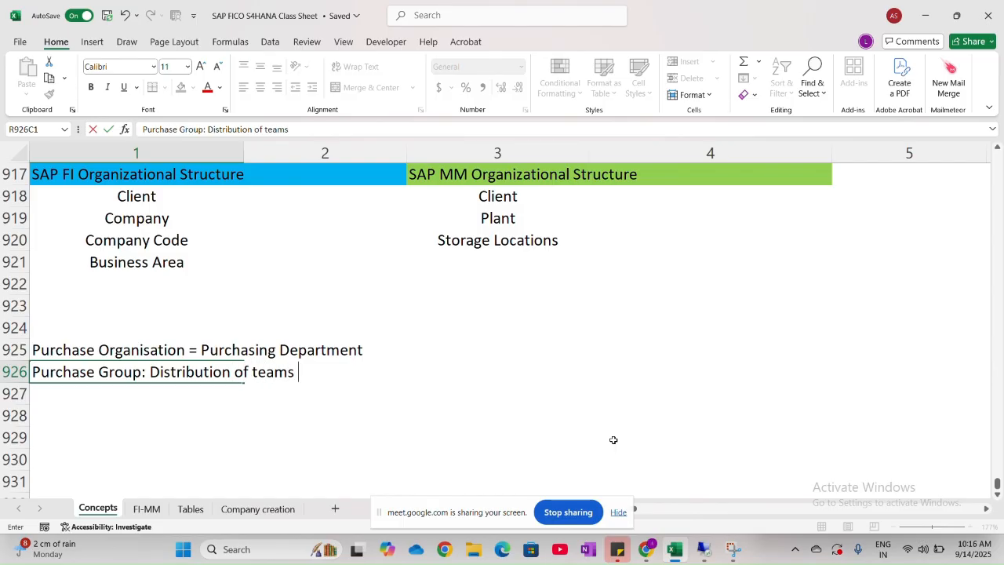
text( in Pur)
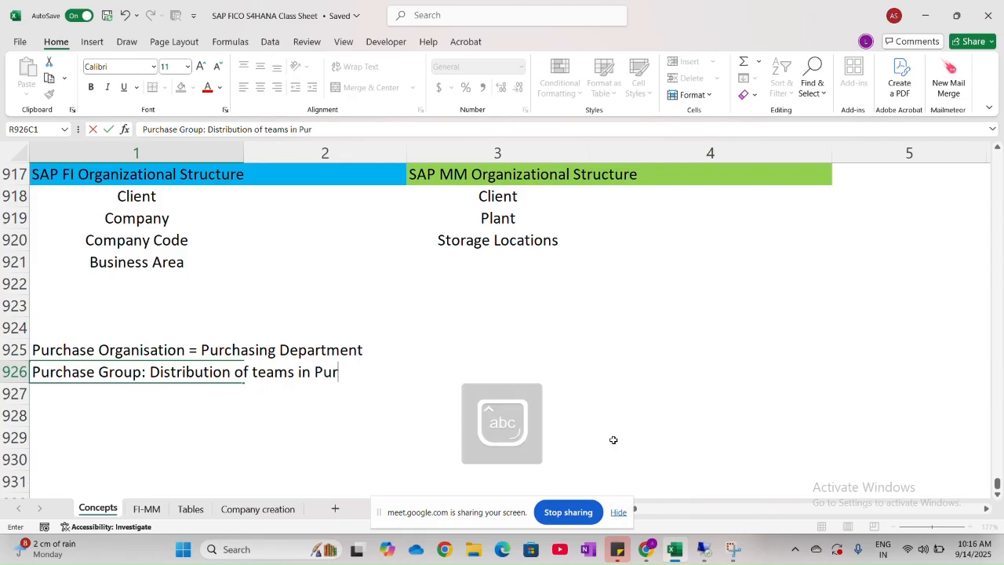
text(chase organi)
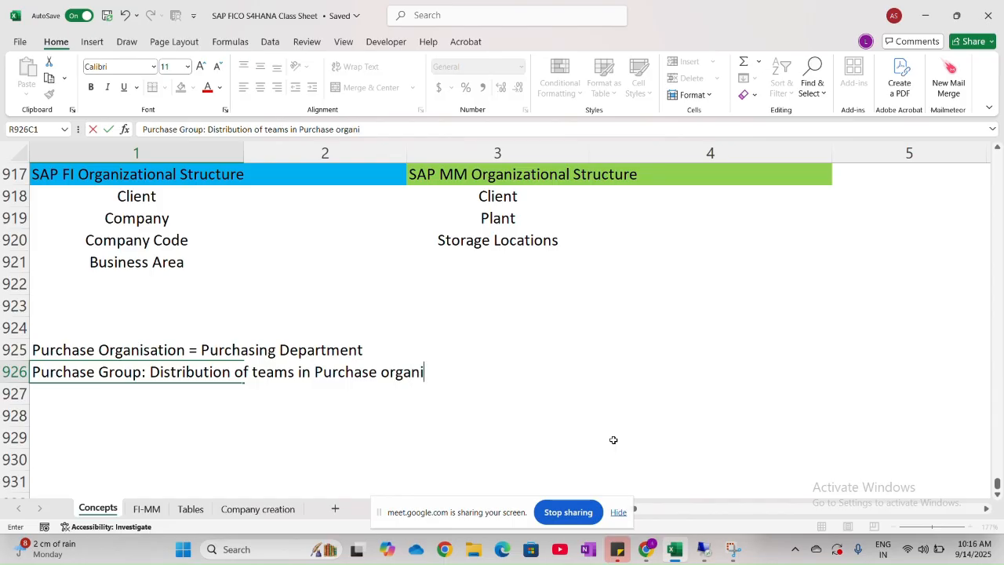
text(sation)
key(Return)
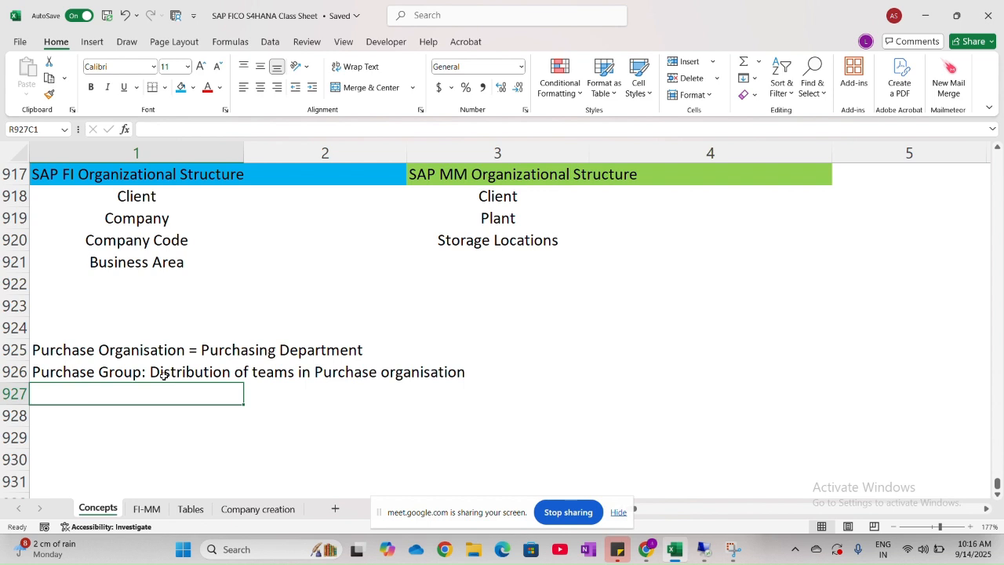
- Look at the Define Purchase Group step on the FI-MM sheet and switch back to the SAP IMG structure
key(ctrl+Page_Down)
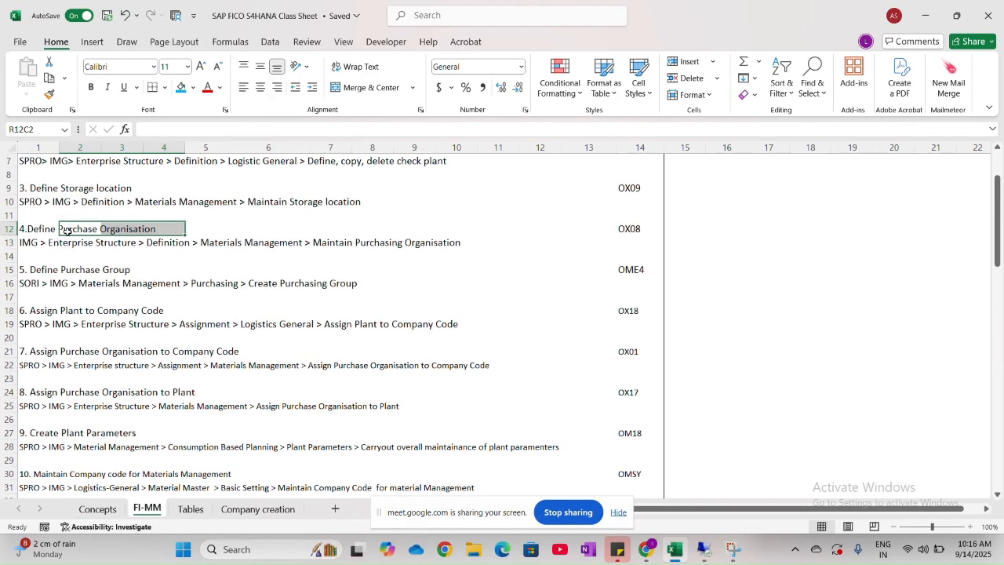
click(49, 272)
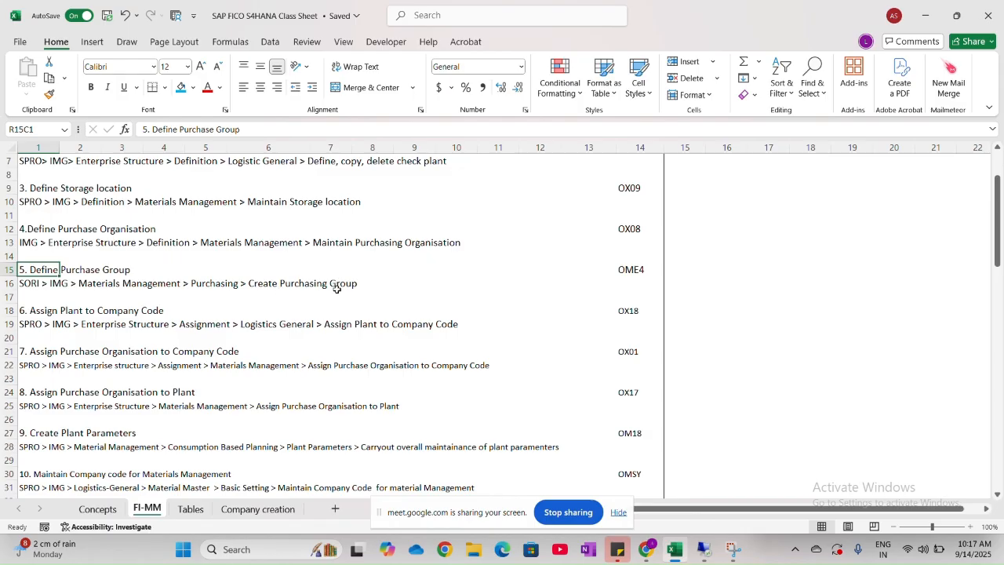
key(alt+Tab)
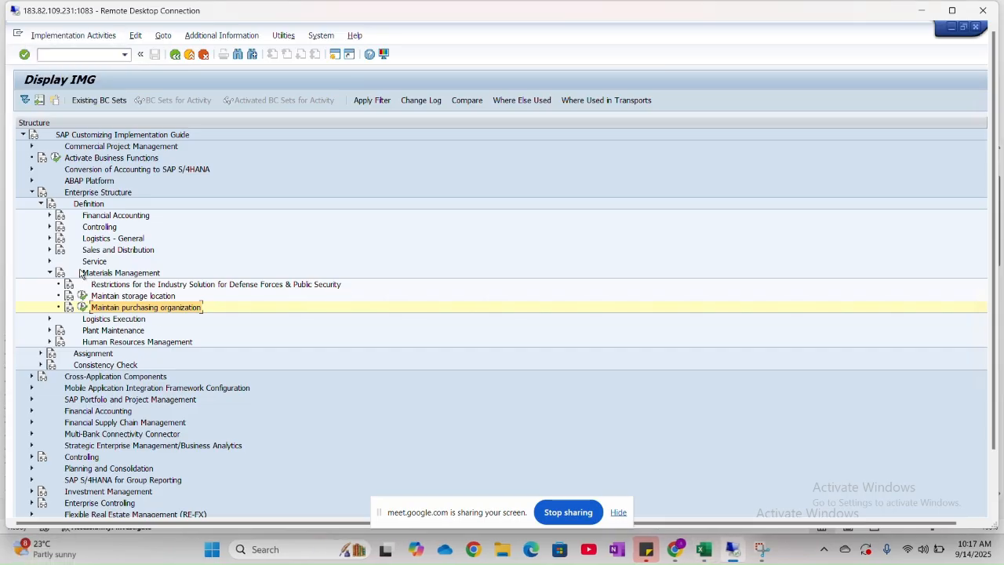
- Collapse the Materials Management, Definition and Enterprise Structure nodes in the IMG structure
click(50, 273)
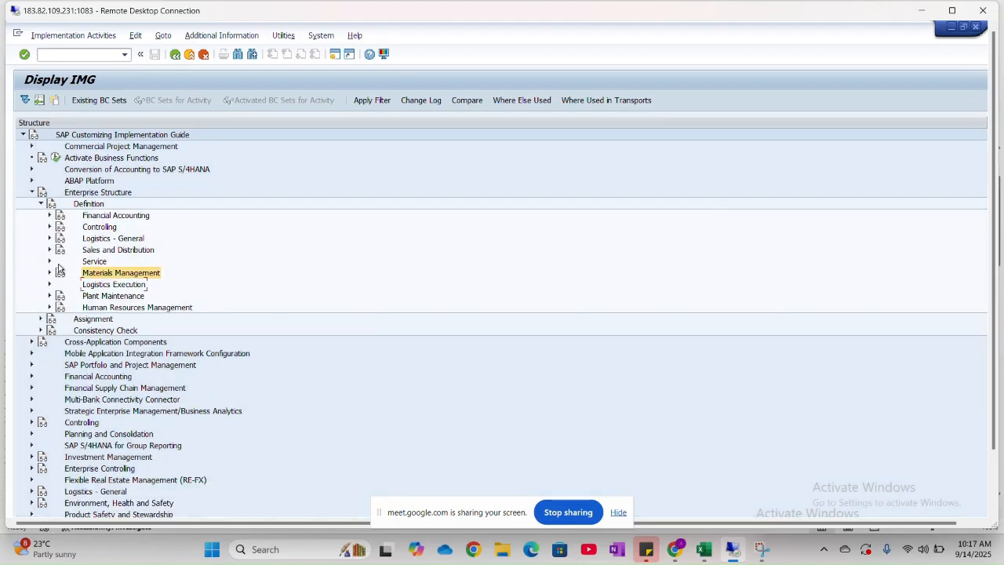
click(42, 204)
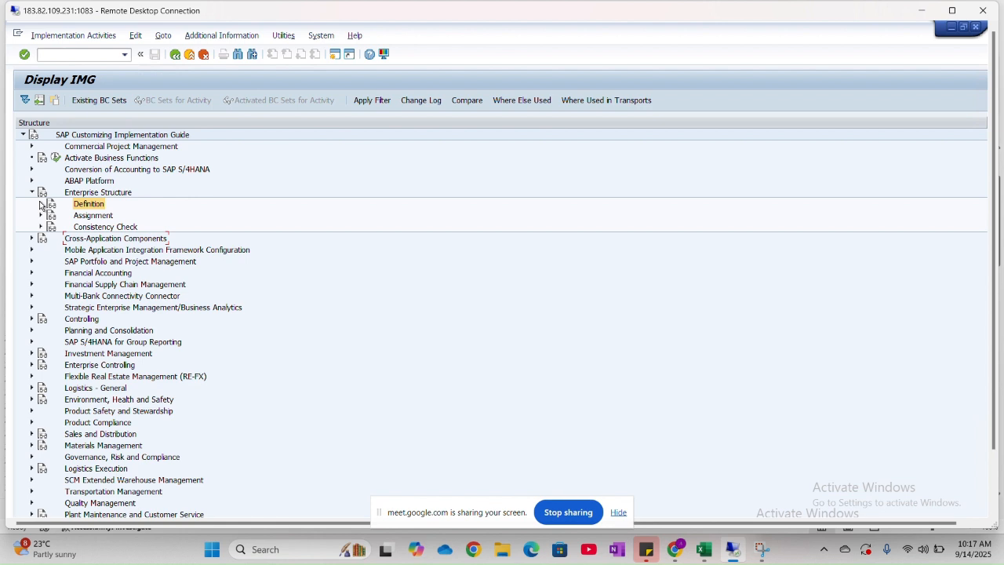
click(33, 193)
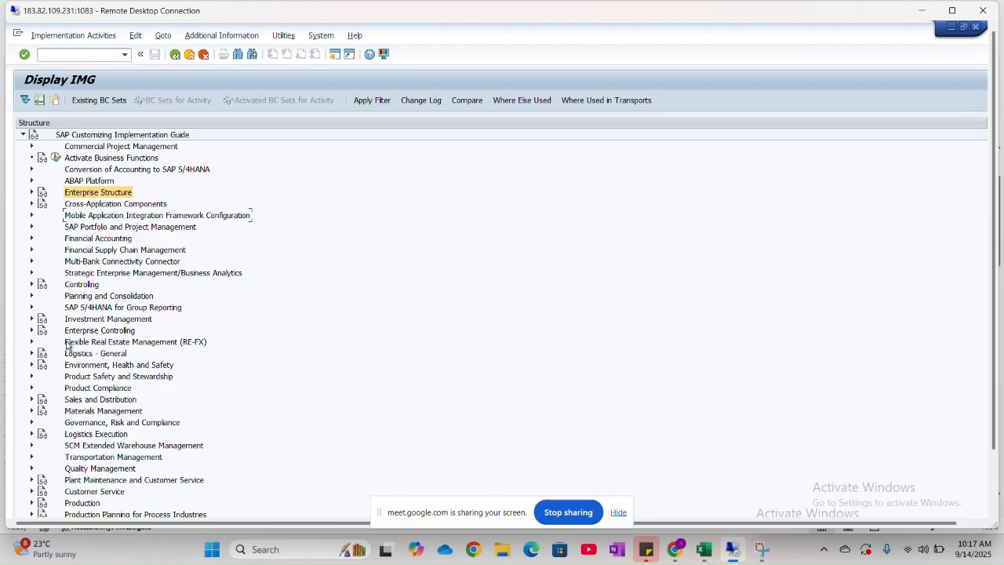
- Expand the top-level Materials Management node of the IMG and check the Define Purchase Group path in the FI-MM sheet
click(62, 413)
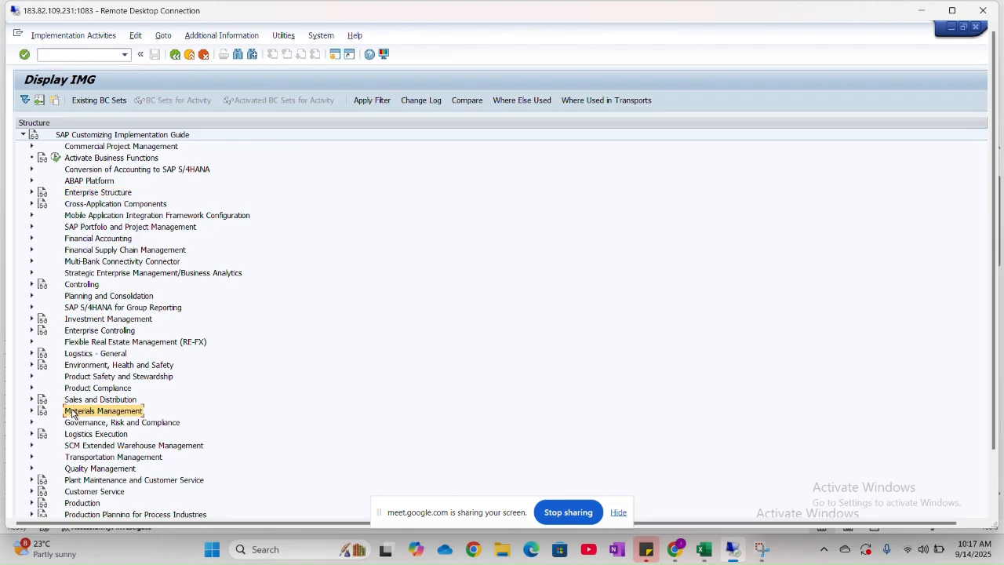
click(31, 411)
scroll(128, 413, down, 7)
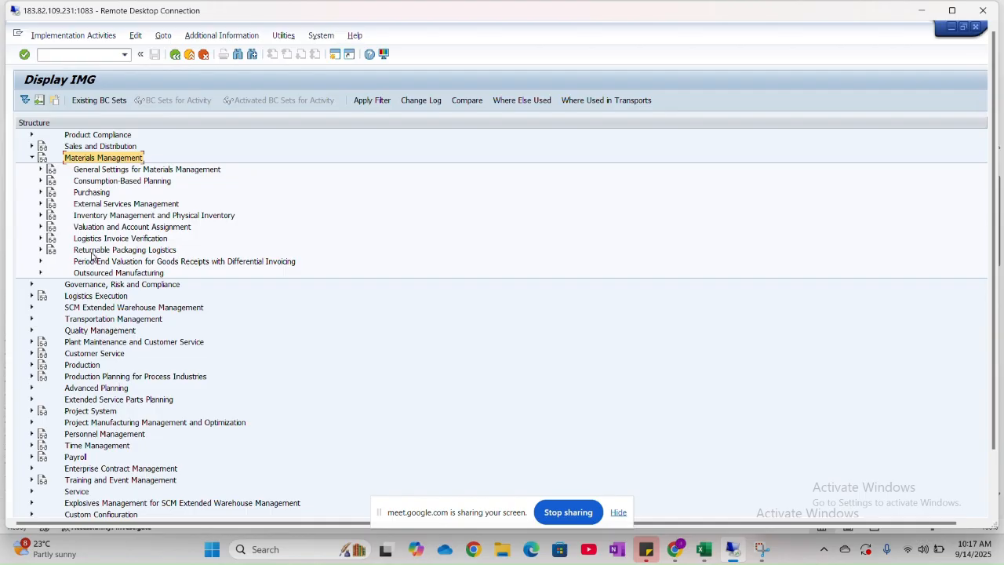
key(alt+Tab)
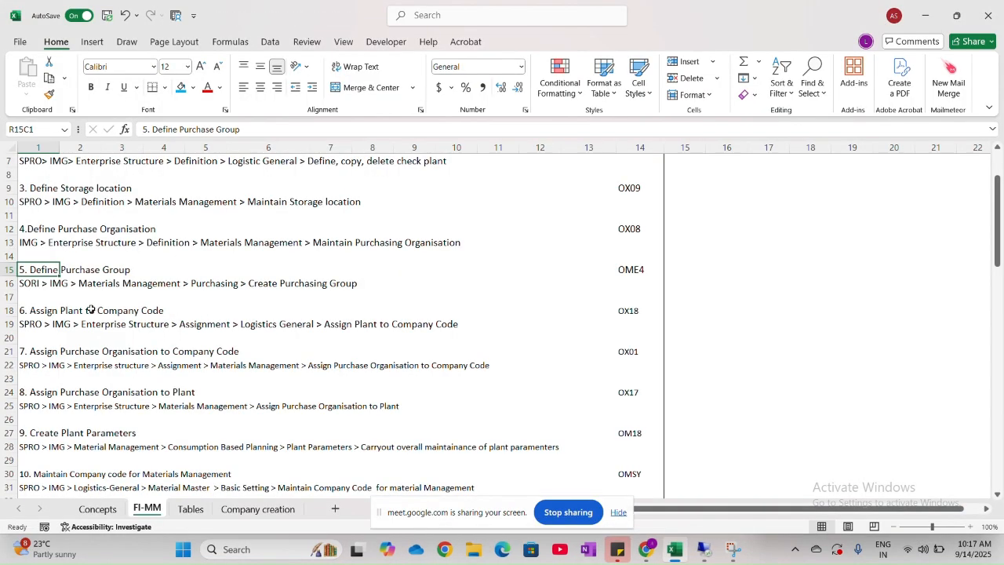
key(alt+Tab)
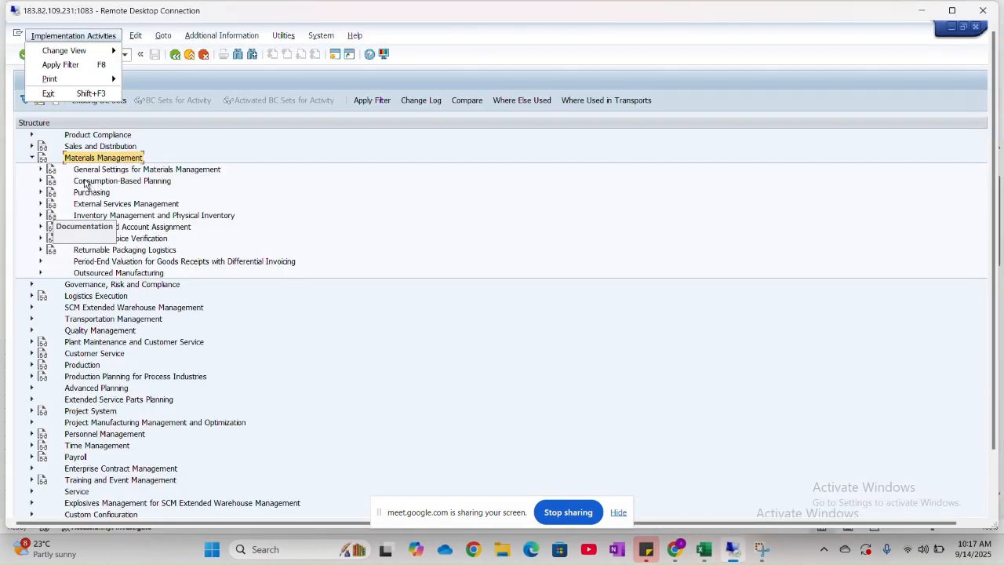
- Expand Purchasing under Materials Management, open the Create Purchasing Groups activity and start a new entry
click(44, 193)
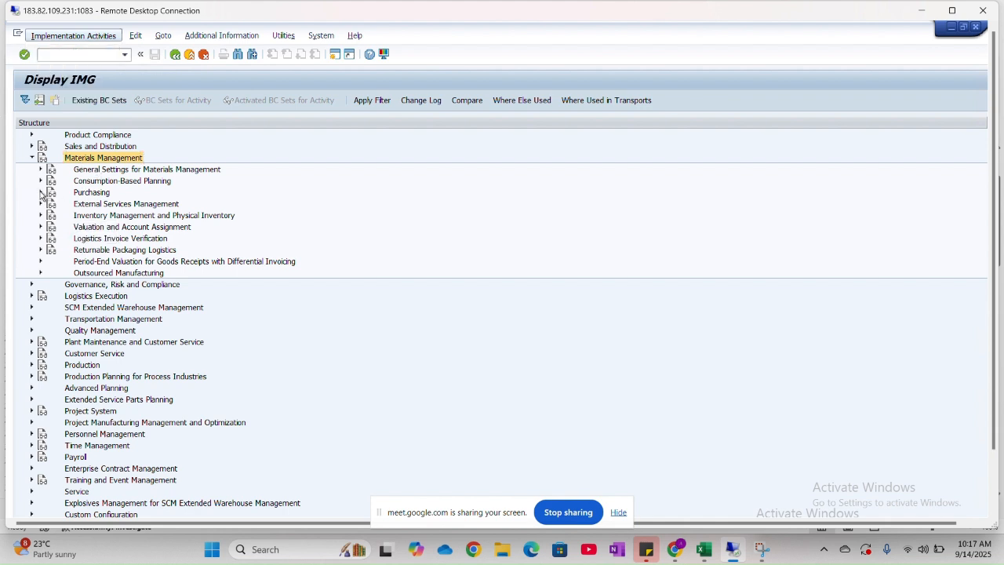
click(45, 193)
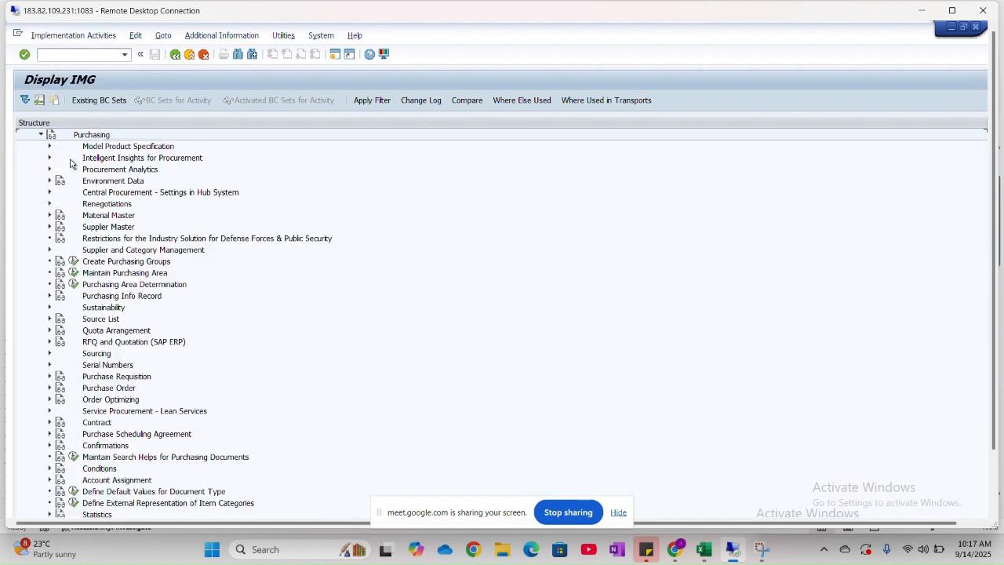
click(73, 261)
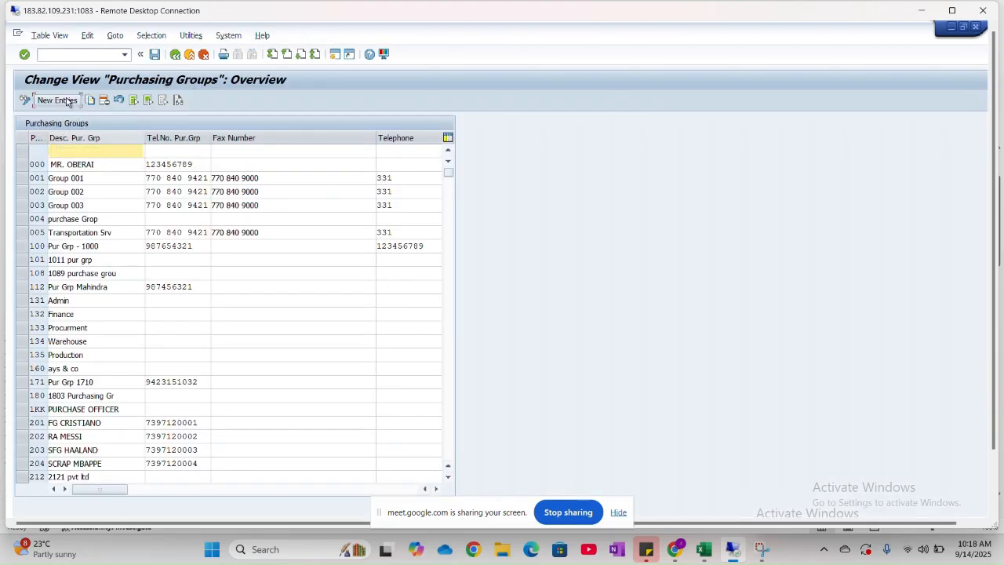
click(67, 100)
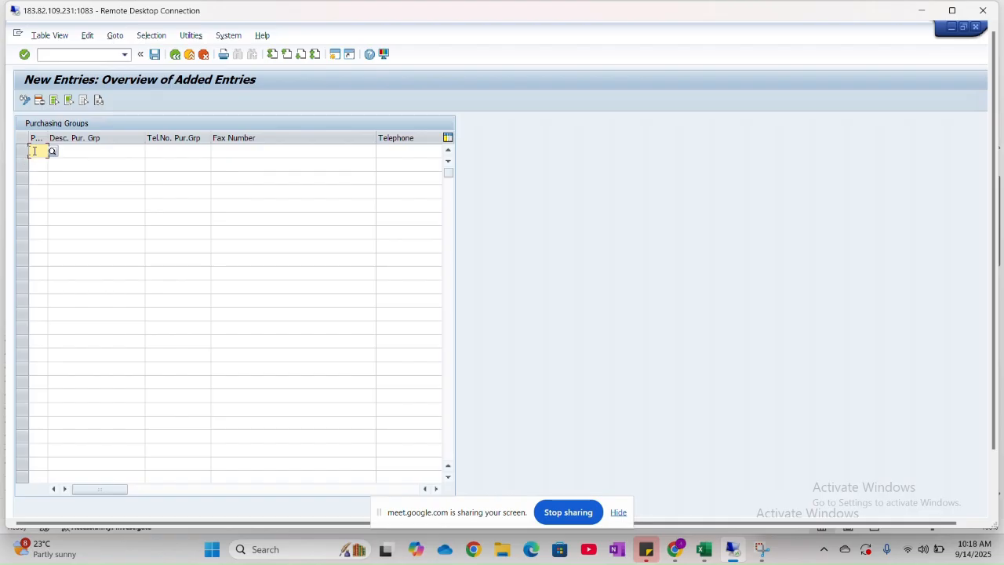
- Switch to the FI-MM sheet in Excel and review the code noted beside the Define Plant step
key(alt+Tab)
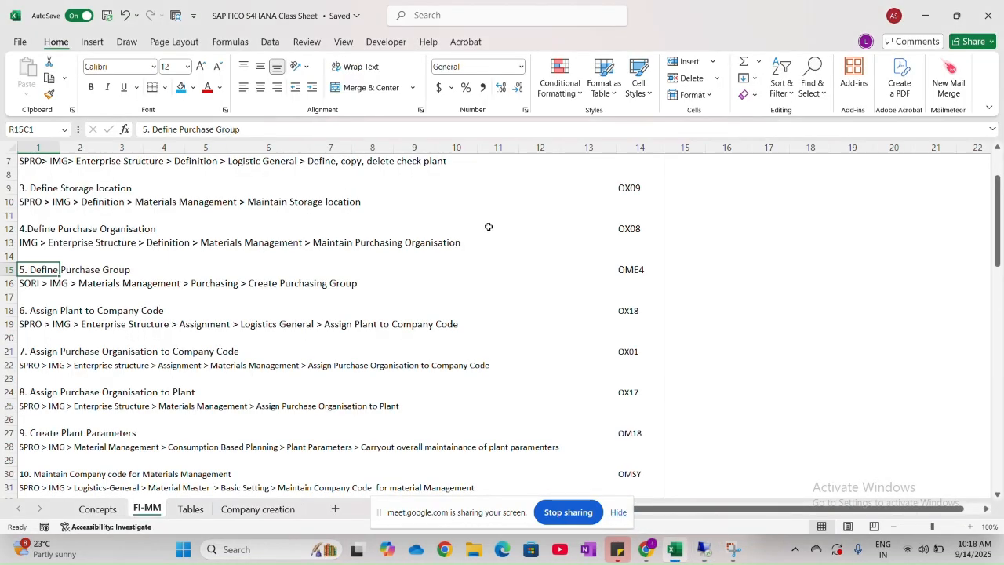
scroll(487, 226, up, 1)
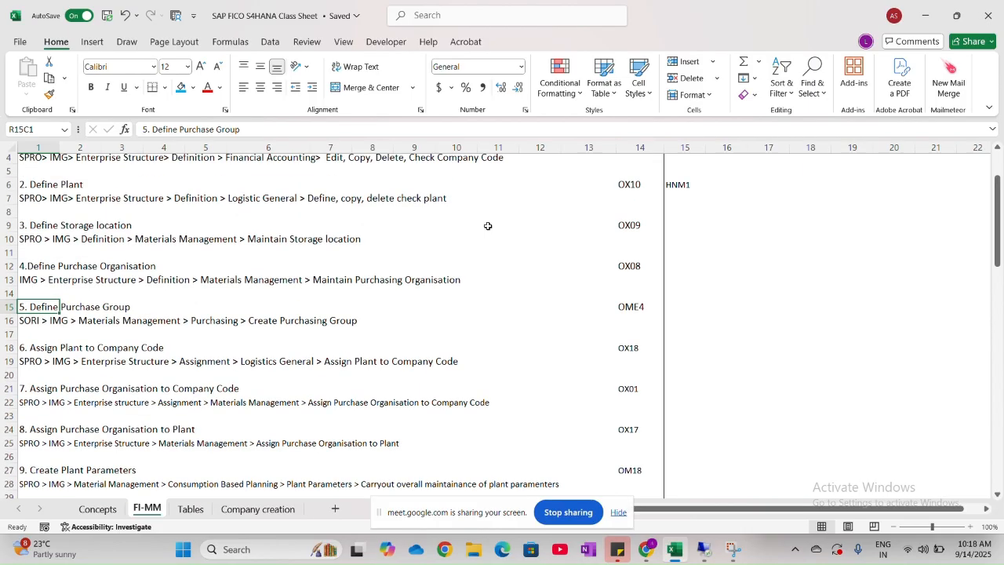
scroll(487, 225, up, 1)
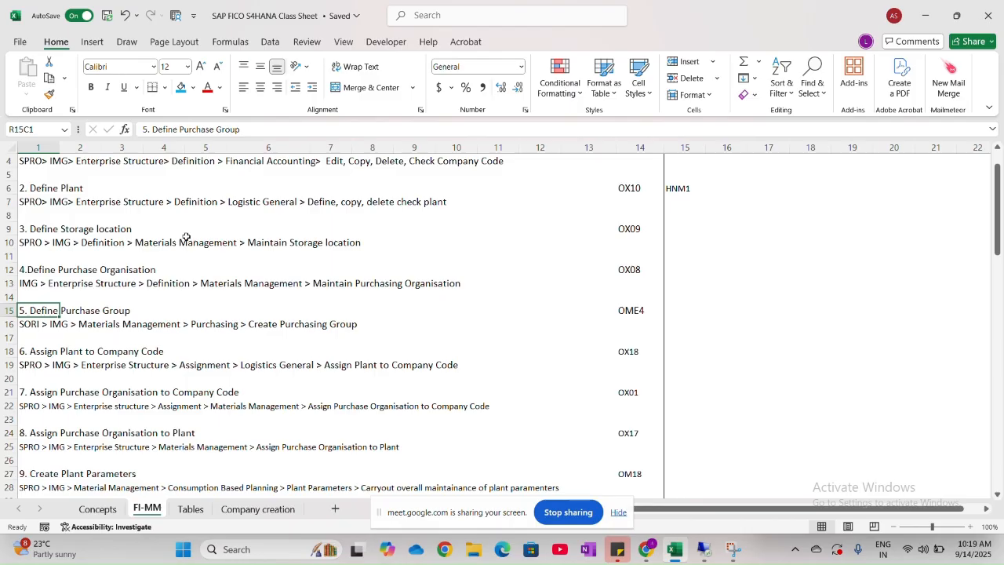
- Enter the code HNM1 beside the Define Storage location step in the FI-MM sheet
click(675, 226)
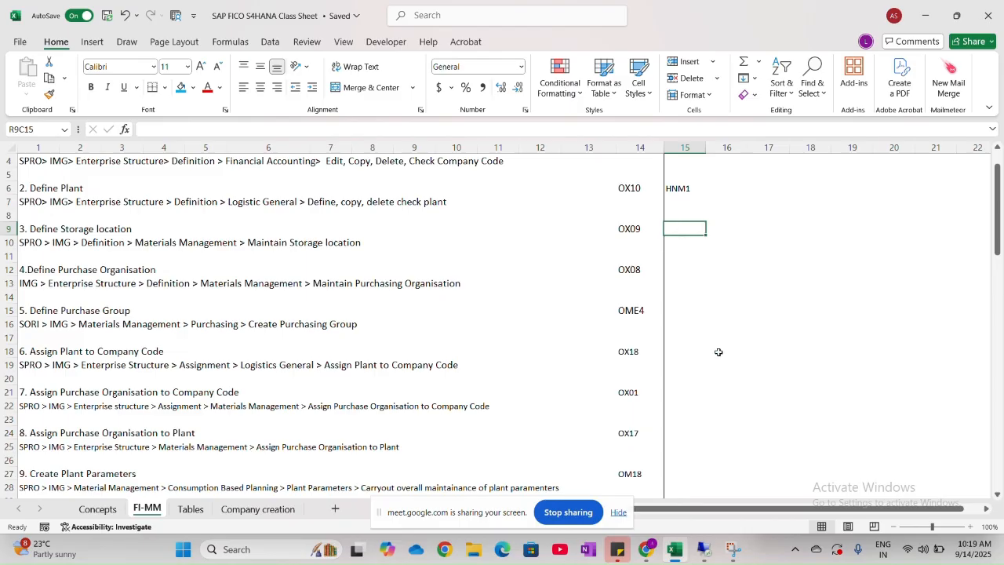
text(hnm)
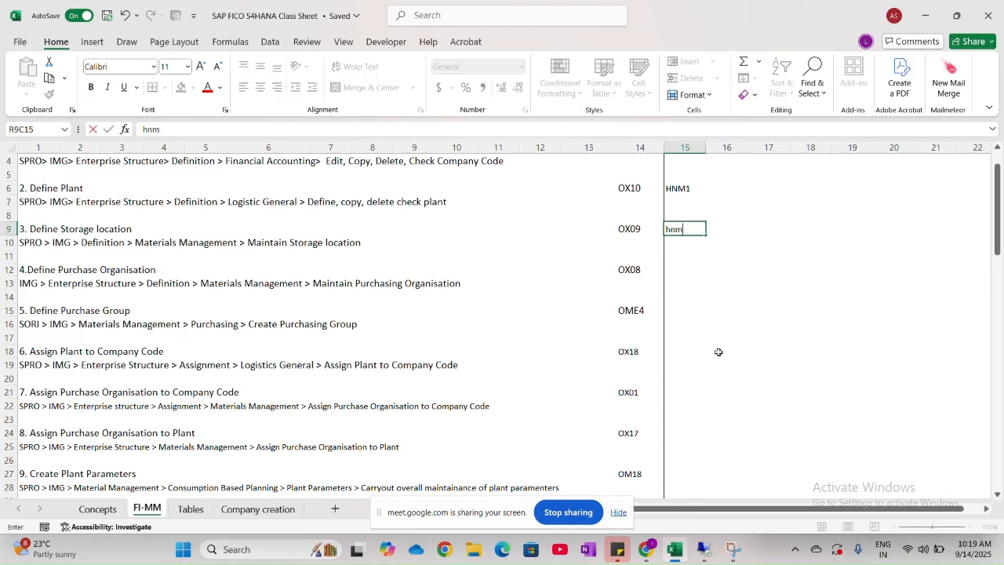
key(BackSpace)
key(Caps_Lock)
text(HNM1)
click(681, 270)
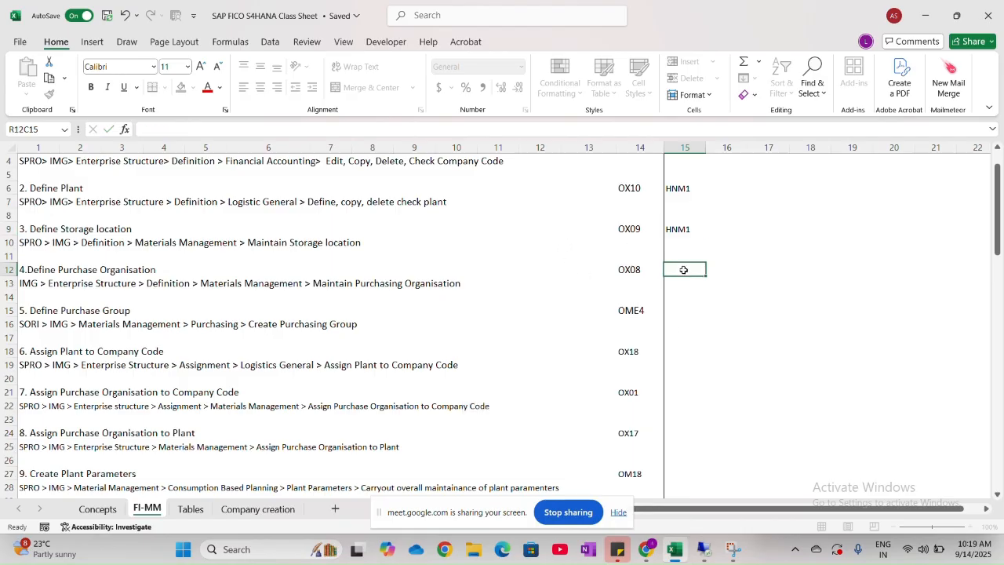
- Copy the storage location code HNM1 to the cells beside Define Purchase Organisation and Define Purchase Group
click(687, 229)
key(ctrl+c)
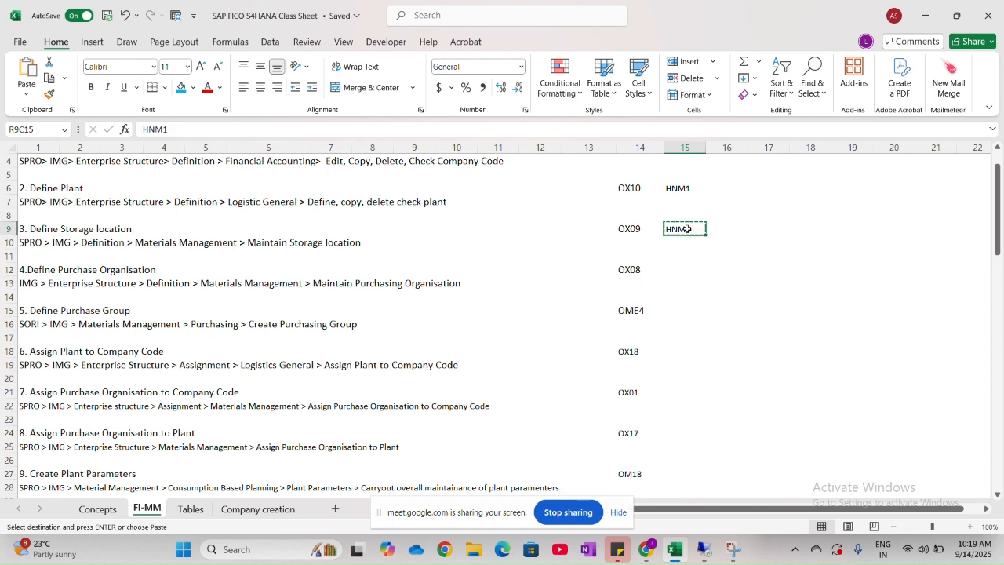
click(685, 268)
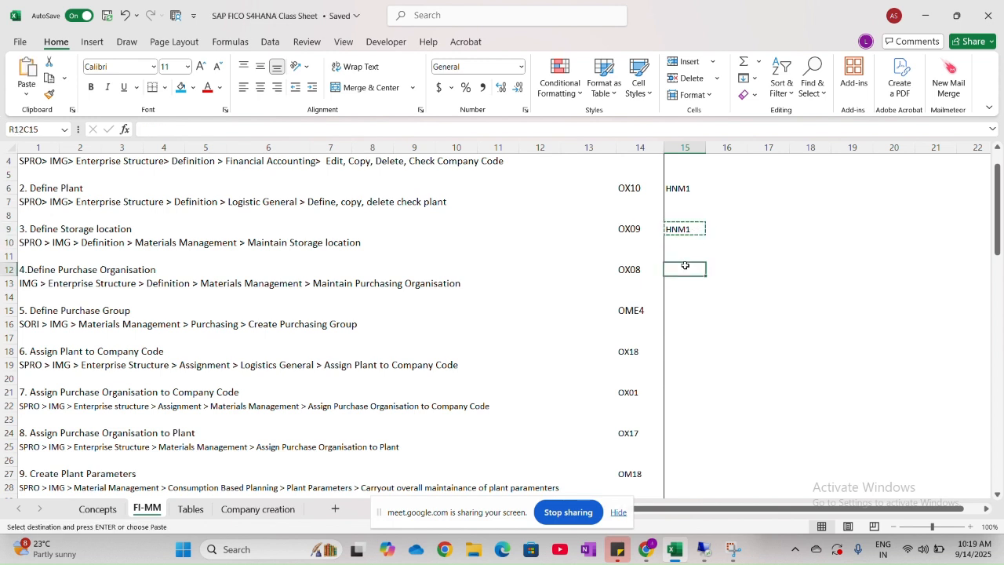
key(ctrl+v)
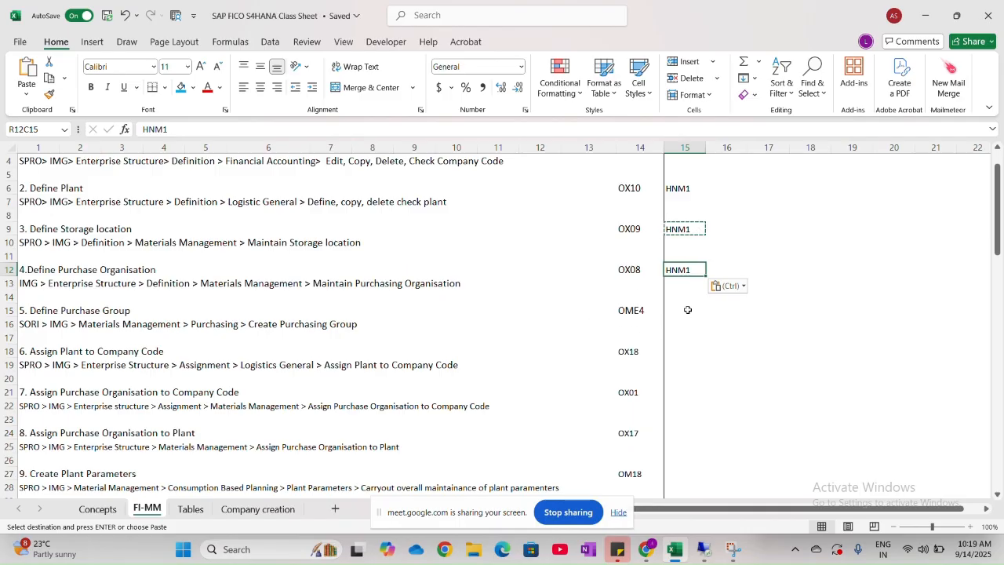
click(688, 309)
key(alt+Tab)
key(alt+Tab)
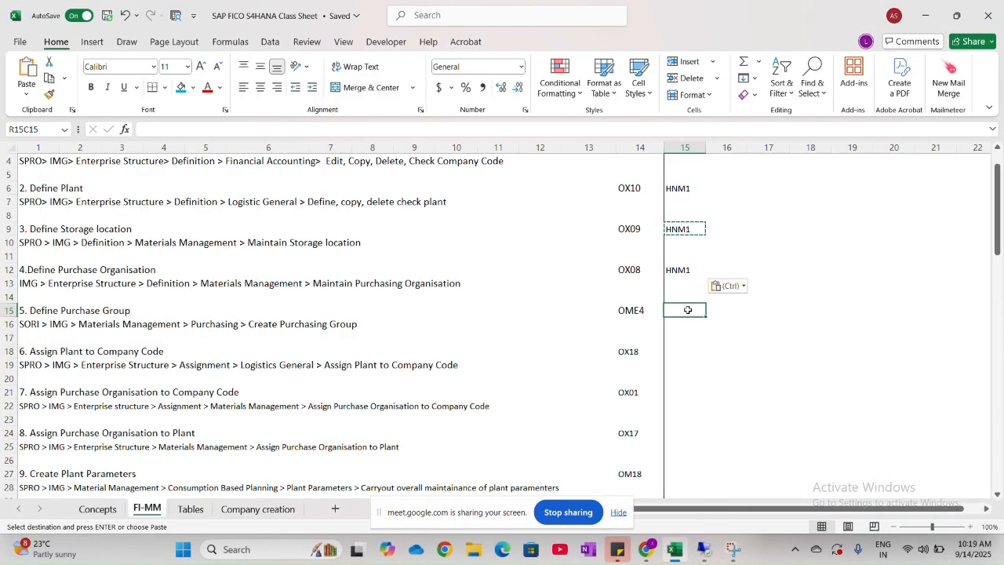
key(ctrl+v)
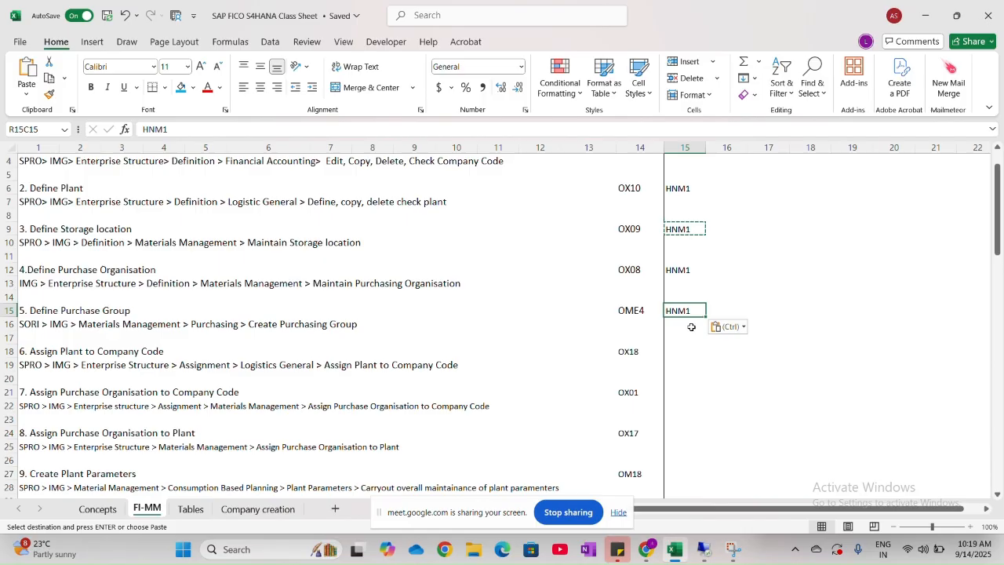
- Switch to the SAP remote session, add purchasing group HN1 as a new entry and return to the purchasing groups overview
key(alt+Tab)
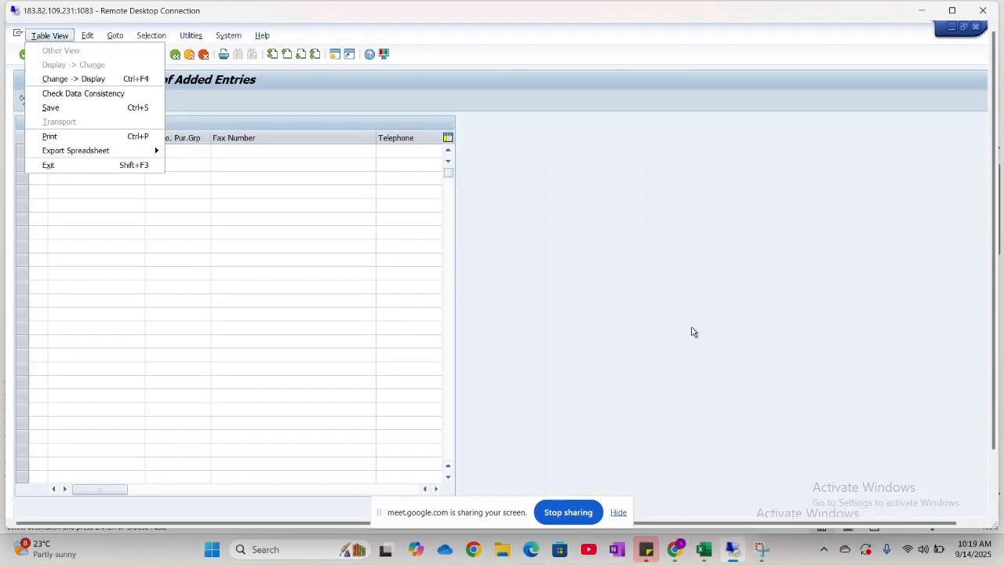
click(614, 297)
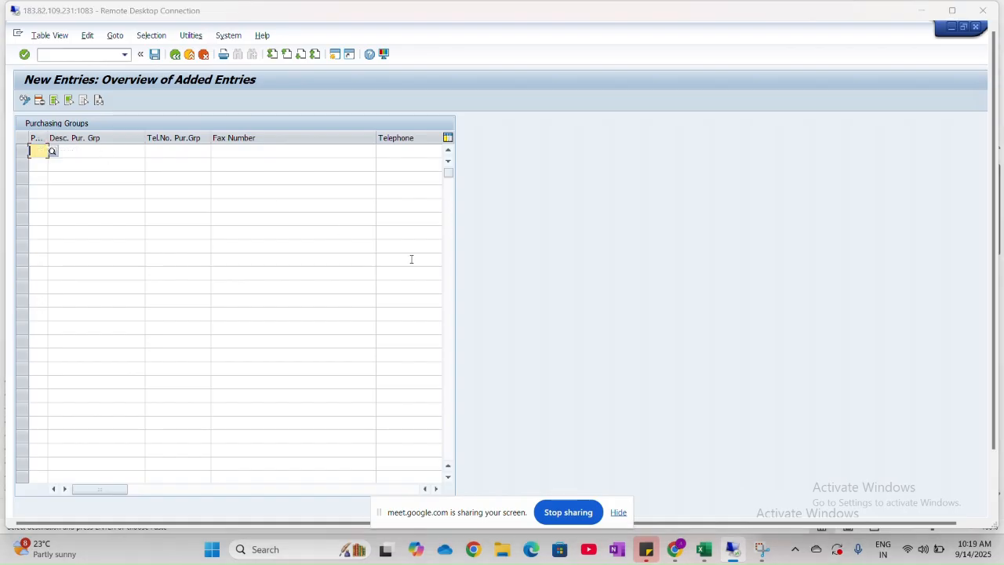
key(alt+Tab)
key(alt+Tab)
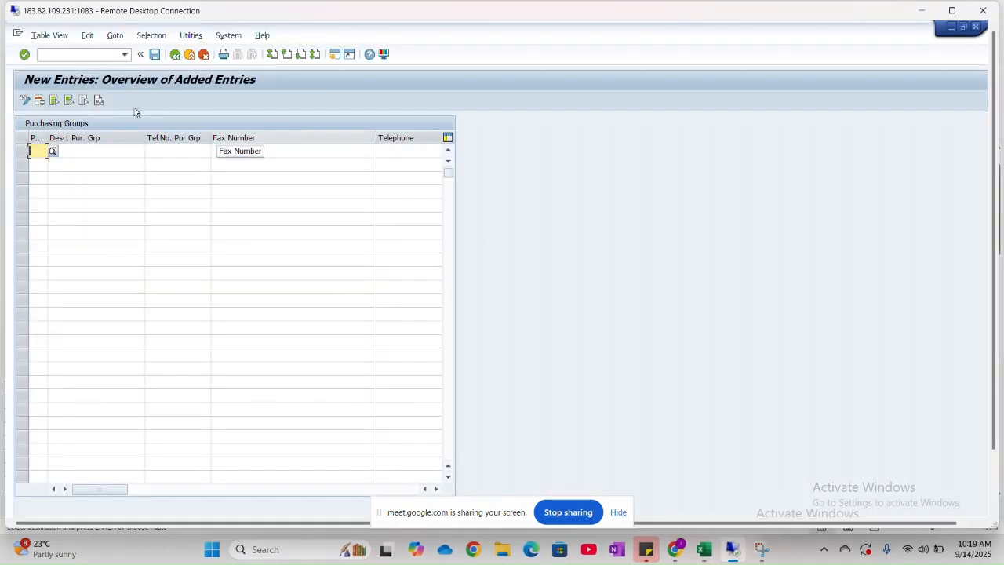
text(HN1M)
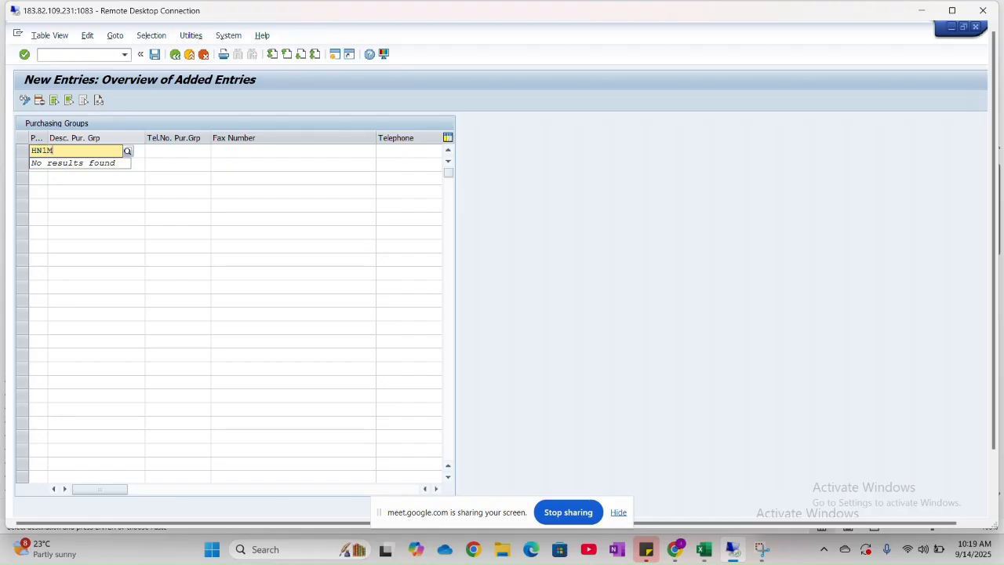
key(Return)
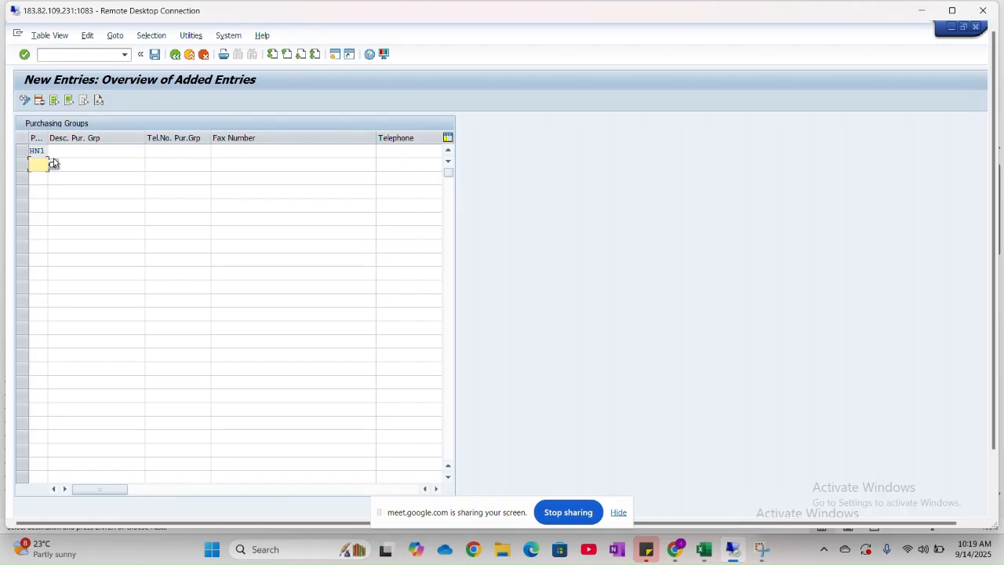
click(174, 55)
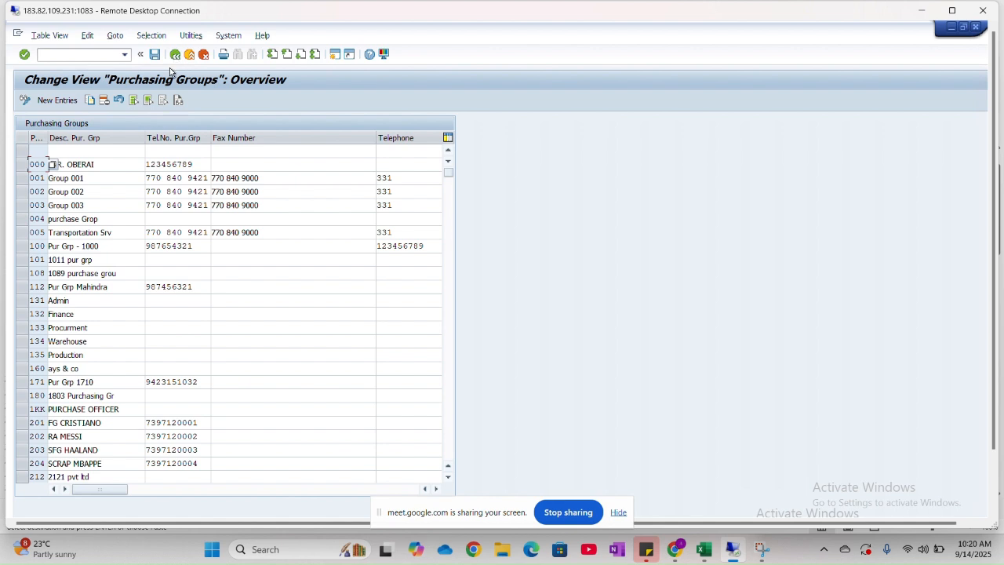
- Try to add a new purchasing group entry HN1 with the description Purch Groups HNMO
click(57, 99)
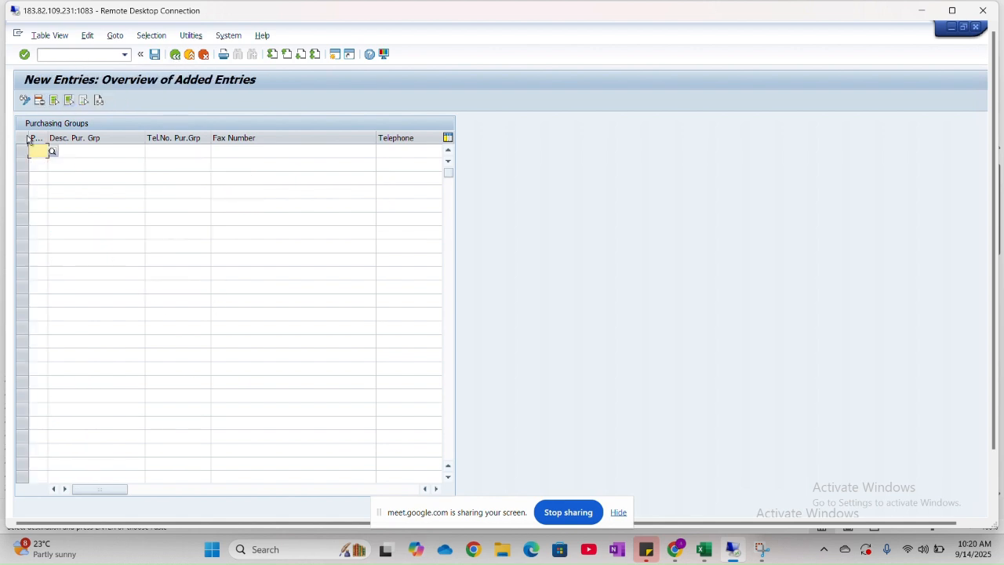
text(HN1)
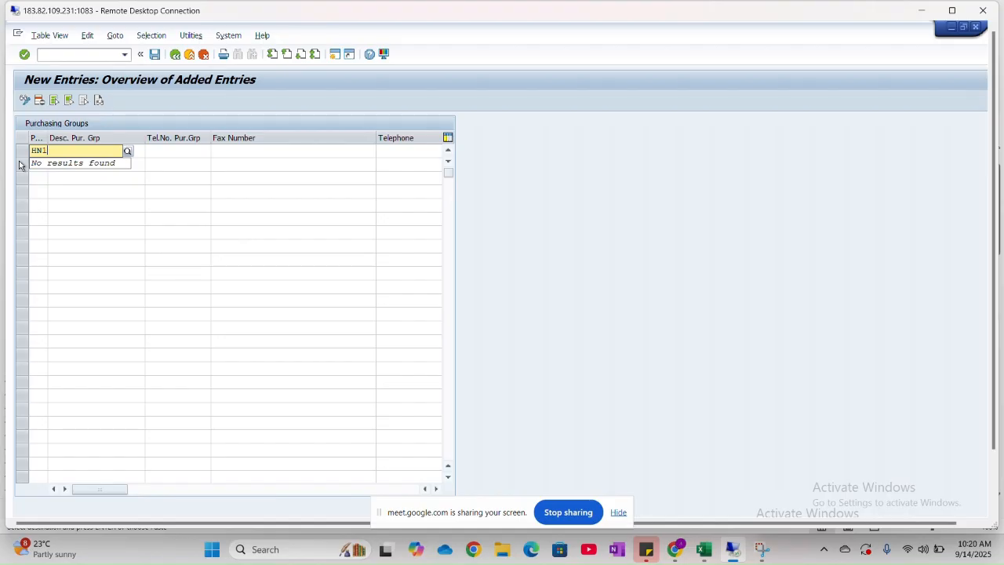
key(Tab)
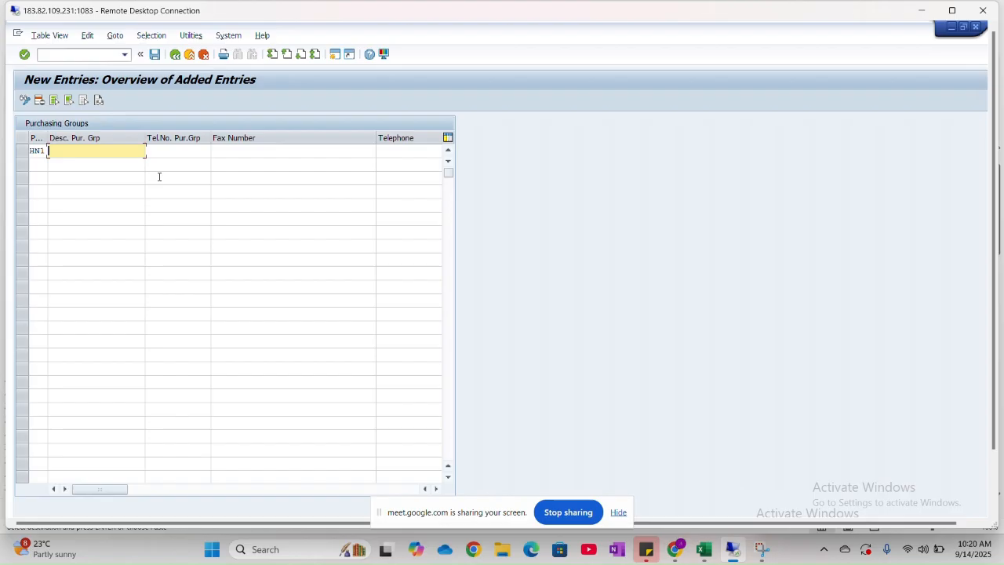
text(Purchase )
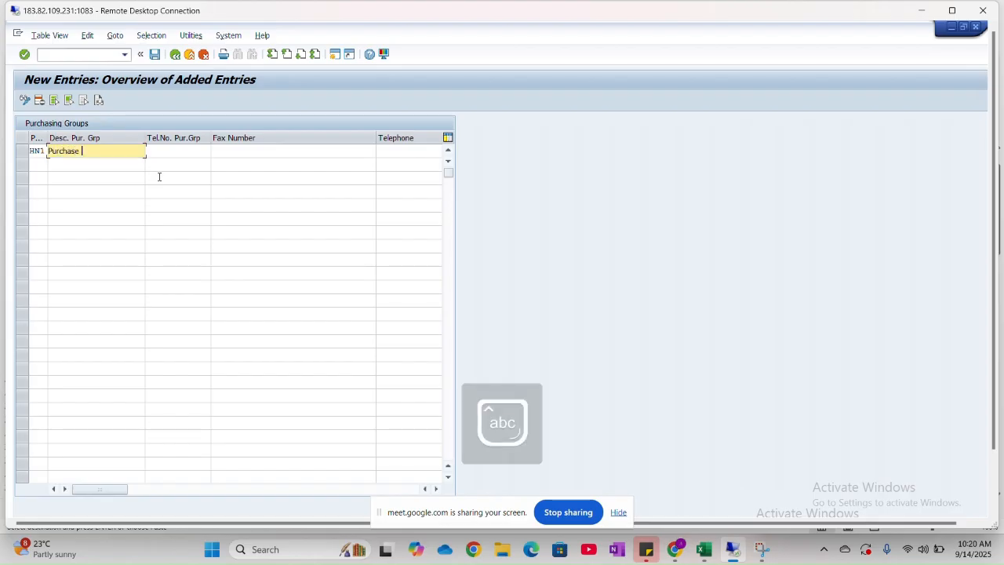
text(Groups)
key(Caps_Lock)
text(HN)
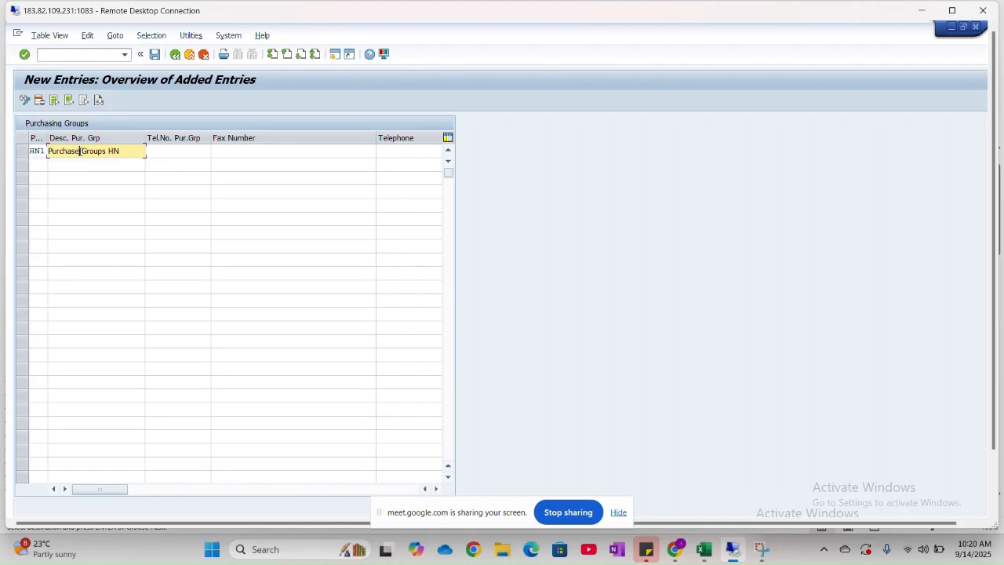
key(BackSpace)
key(BackSpace)
key(BackSpace)
text(MO)
key(Return)
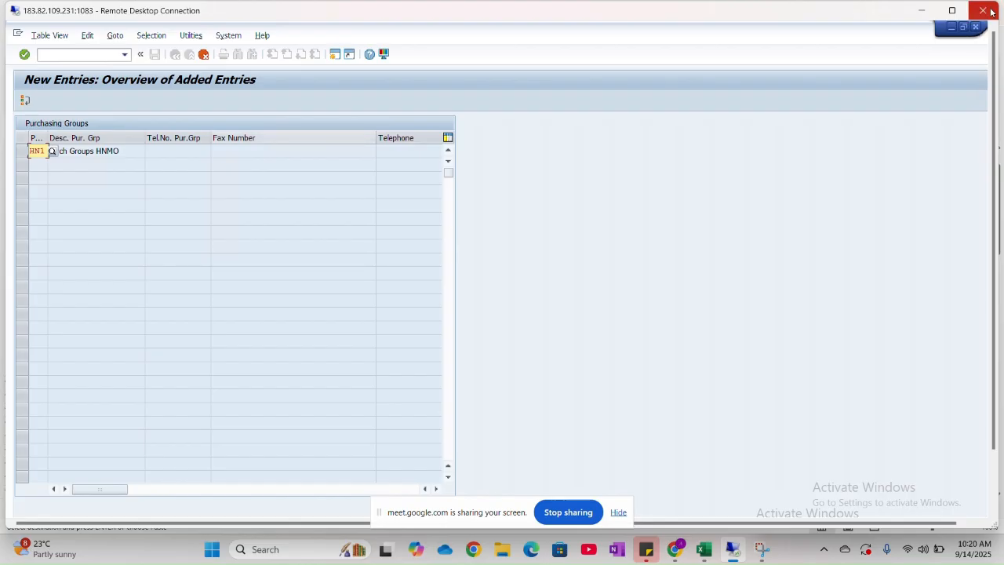
- Maximize the remote session, discard the unsaved purchasing group entry and return to the overview
click(951, 10)
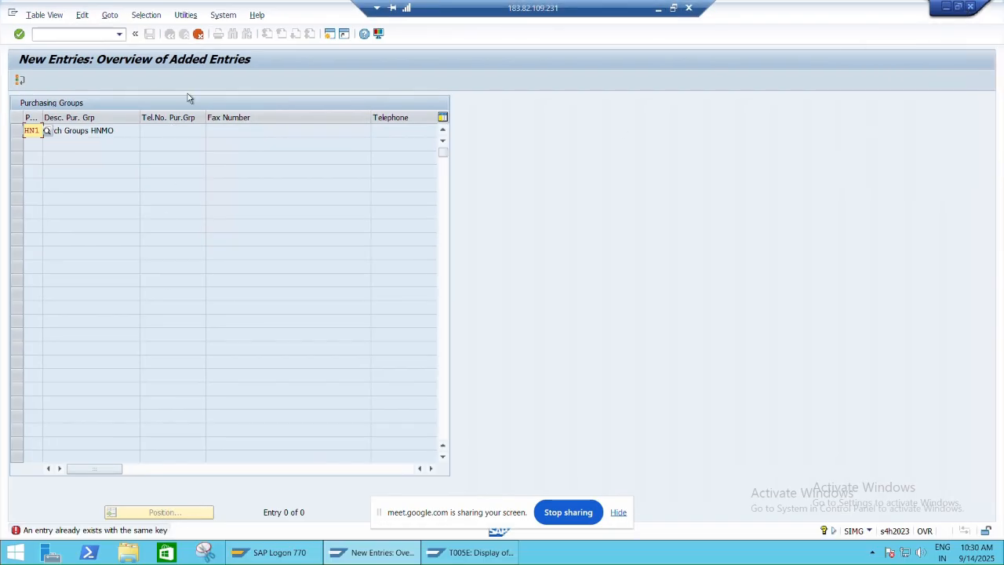
click(198, 34)
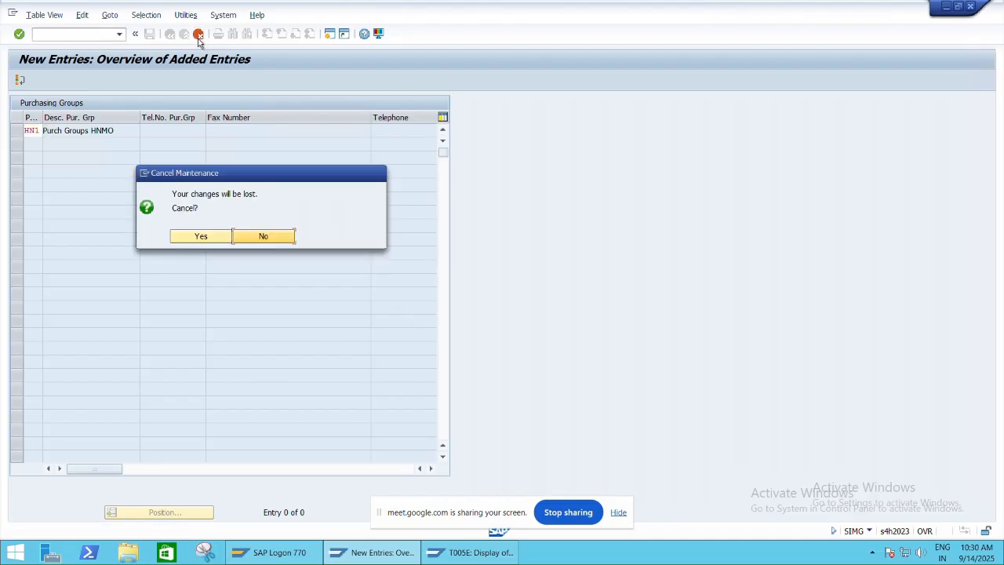
click(188, 238)
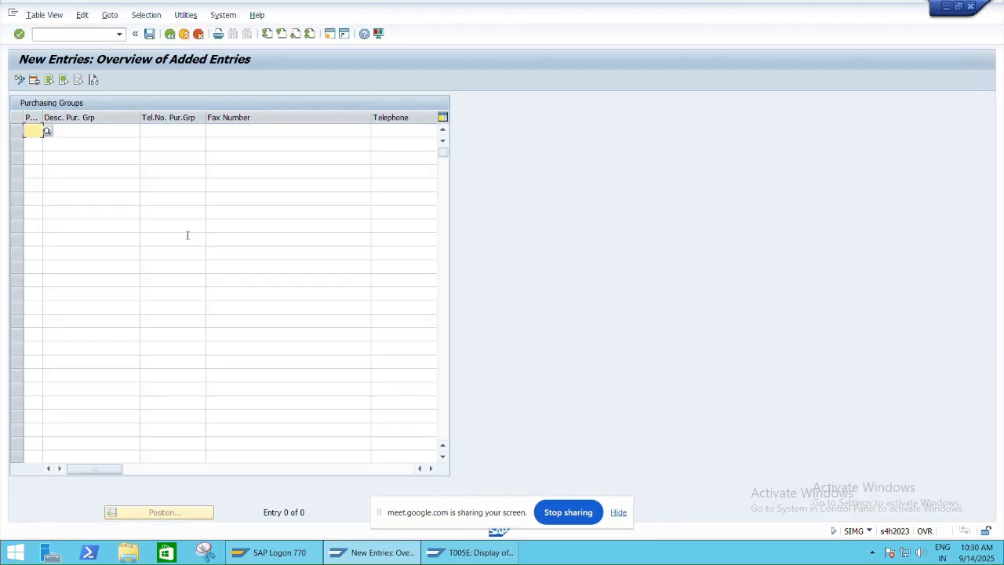
click(169, 33)
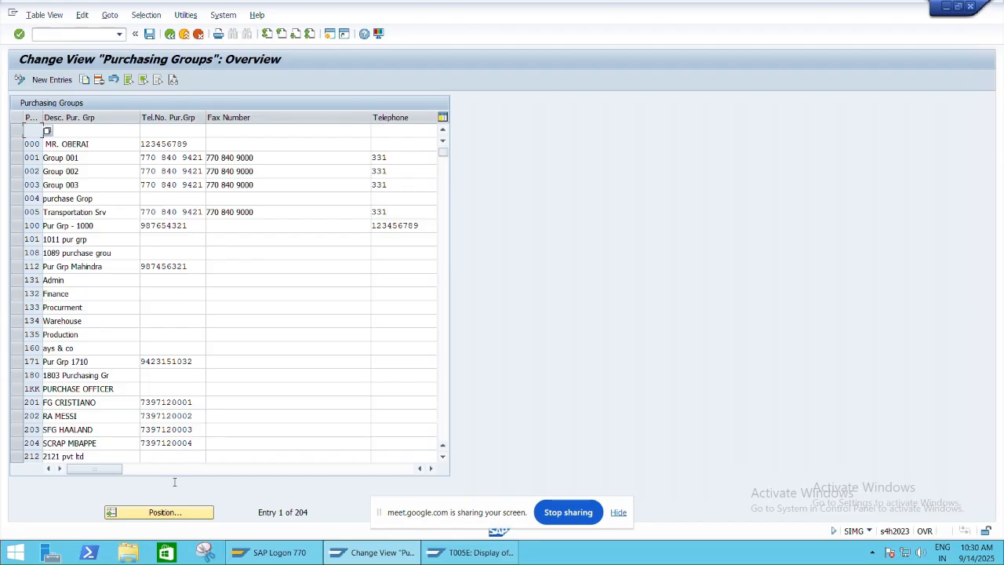
- Position the purchasing groups list at HN1 and set its description to Purch. Group HNMO
click(166, 512)
text(H)
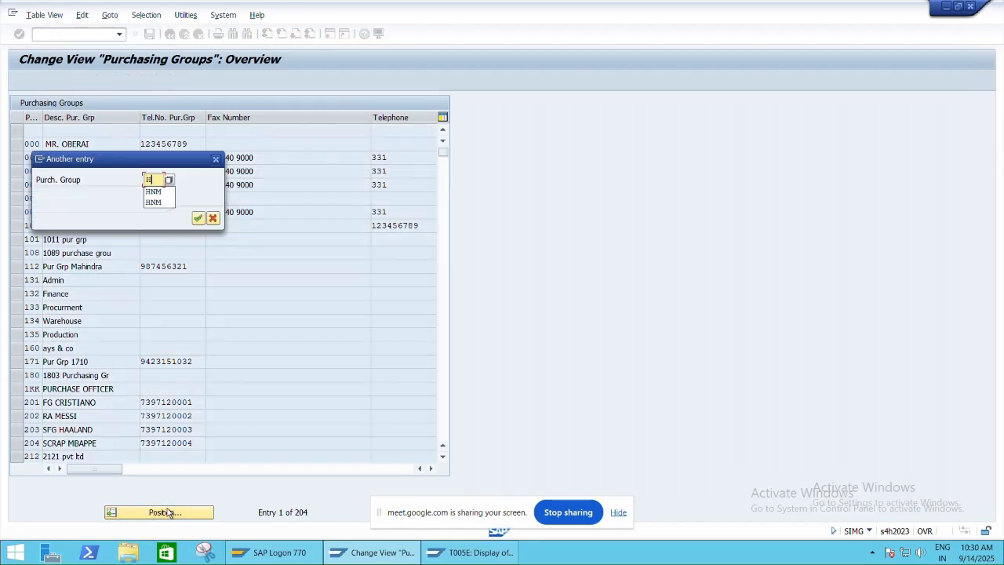
text(N1)
key(Return)
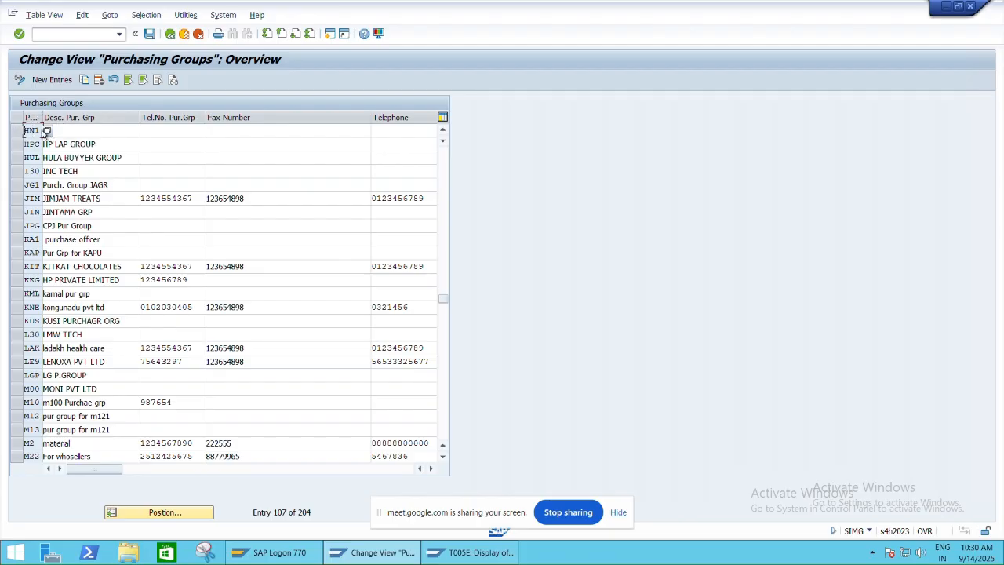
double_click(34, 131)
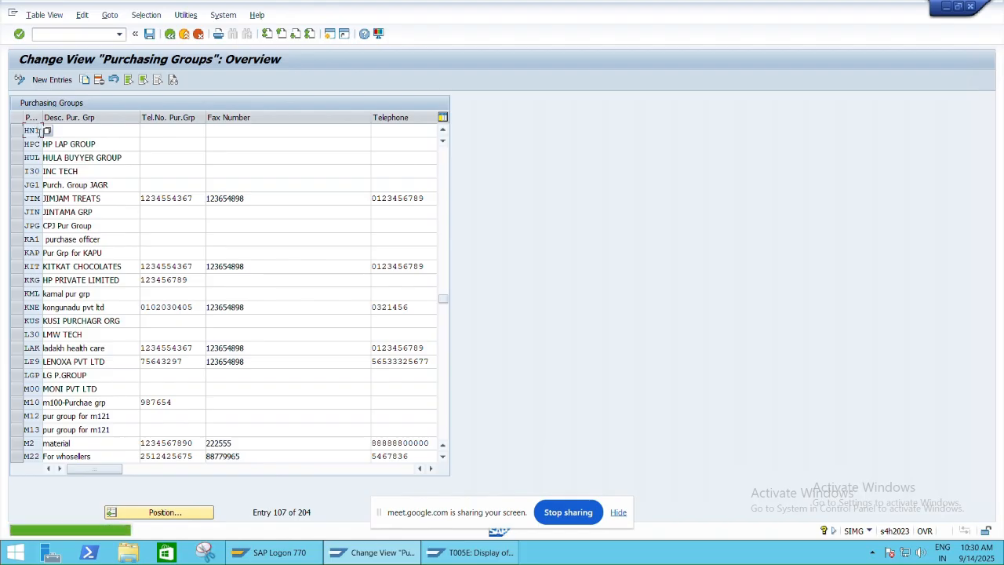
click(91, 130)
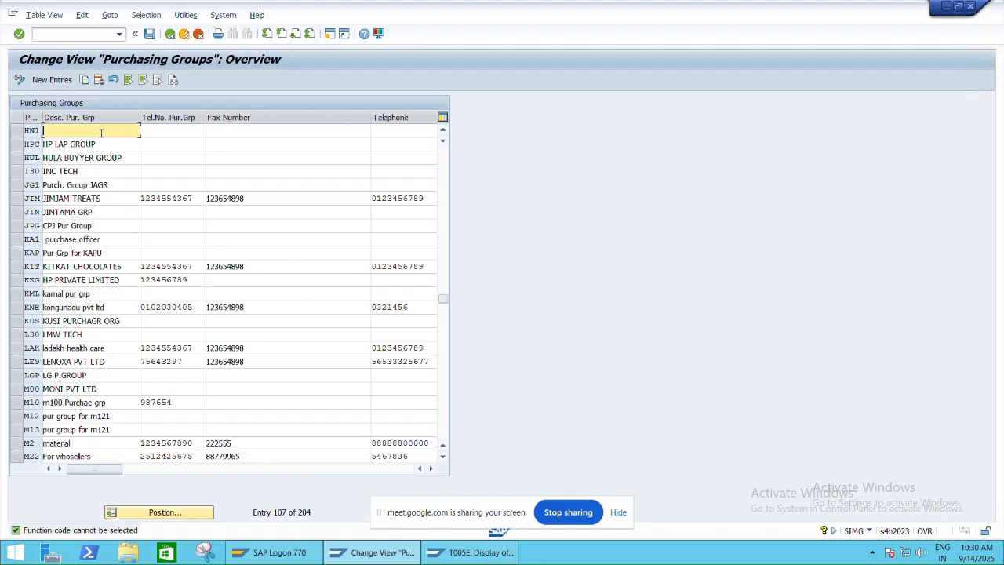
text(Pu)
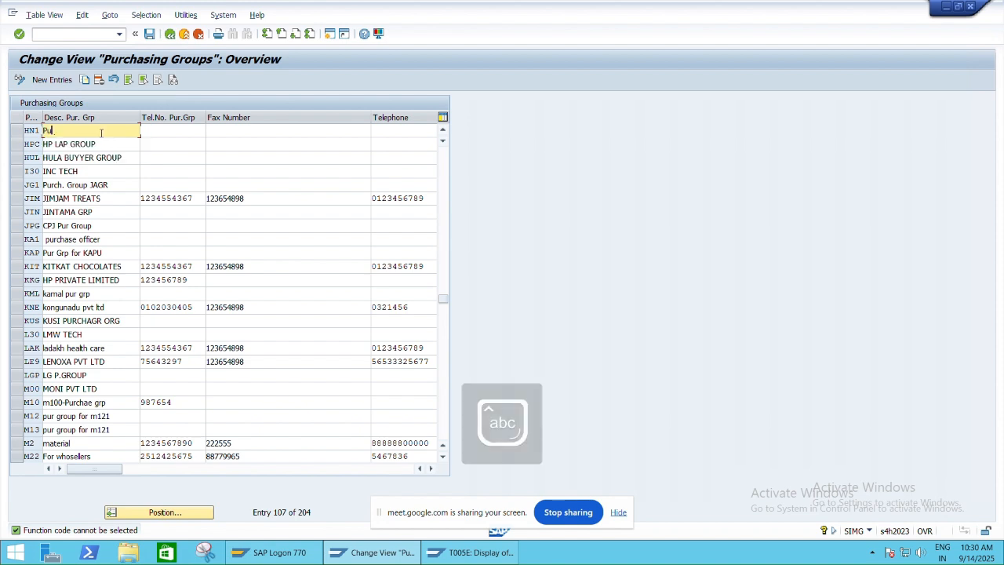
text(rch.)
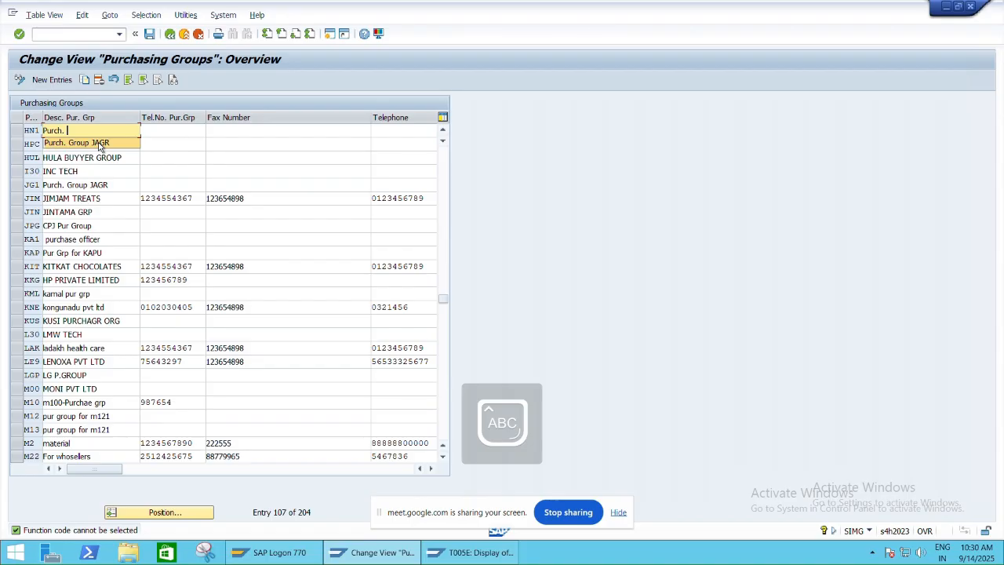
click(100, 143)
key(BackSpace)
key(BackSpace)
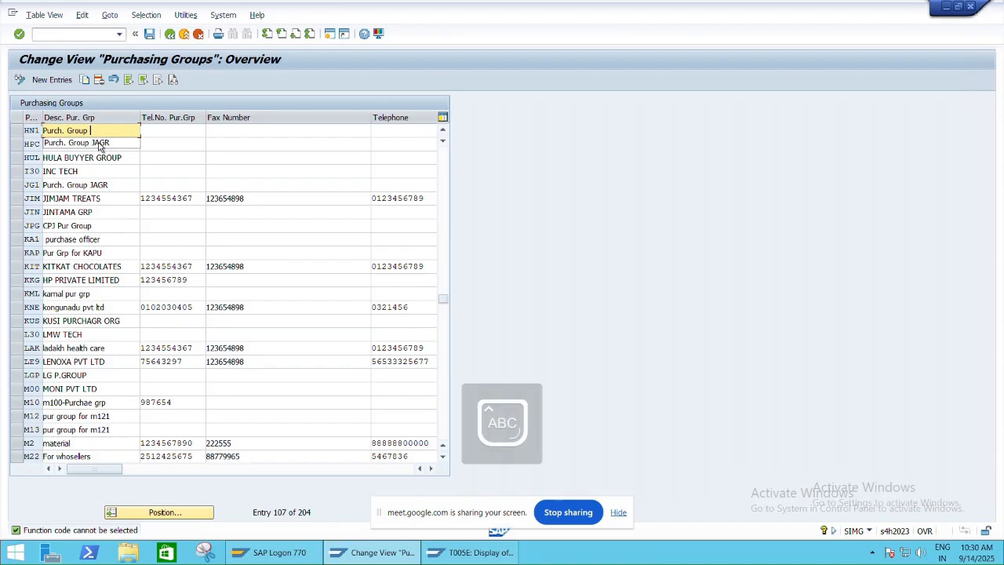
text(HNMO)
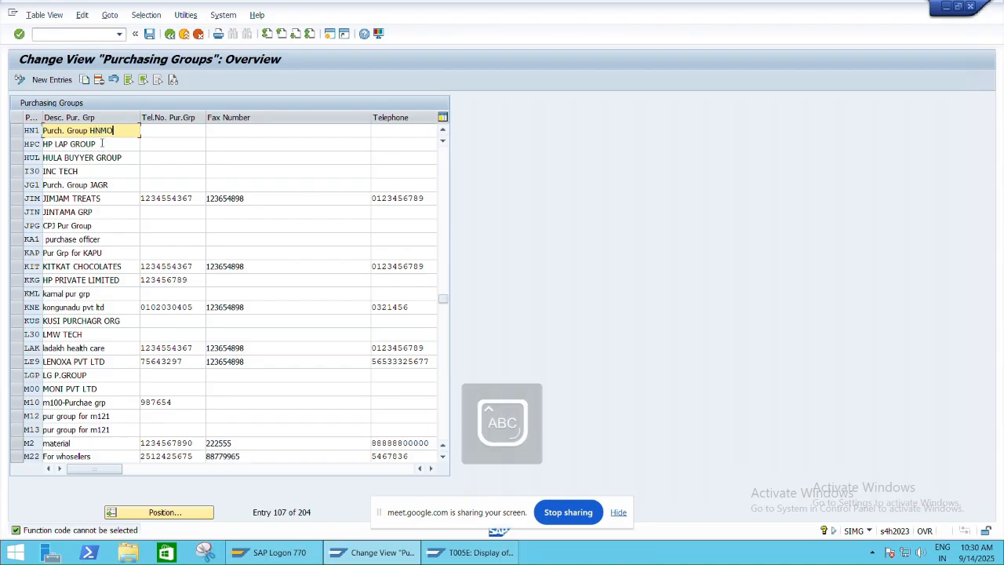
- Save the purchasing group HN1 change under customizing request A4HK905072 and return to the IMG structure
key(ctrl+s)
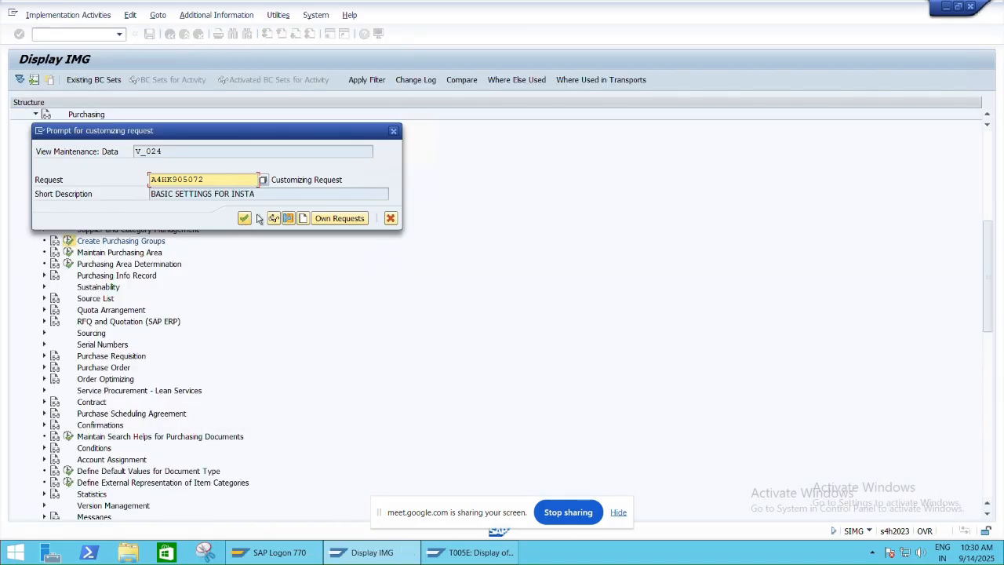
click(394, 132)
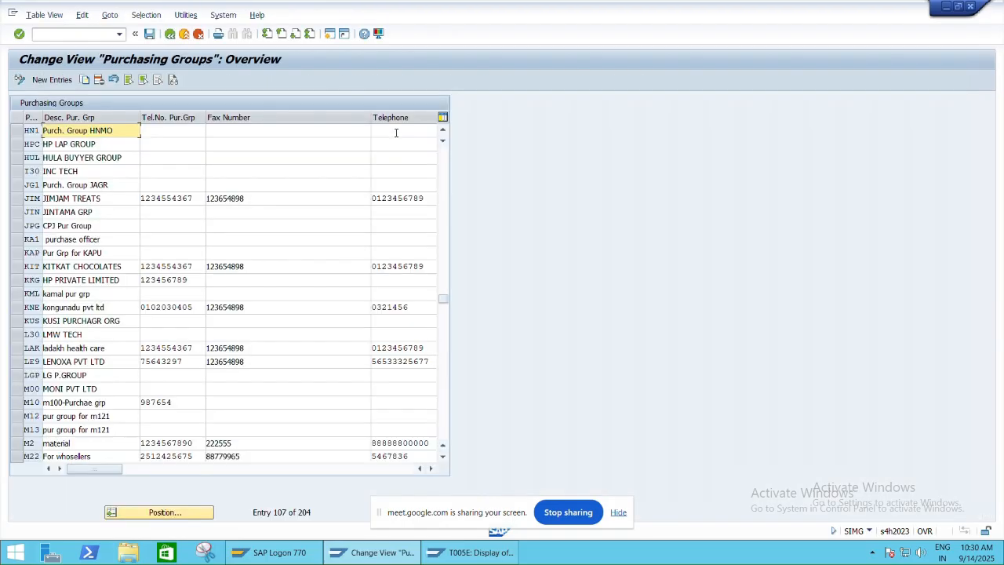
click(149, 33)
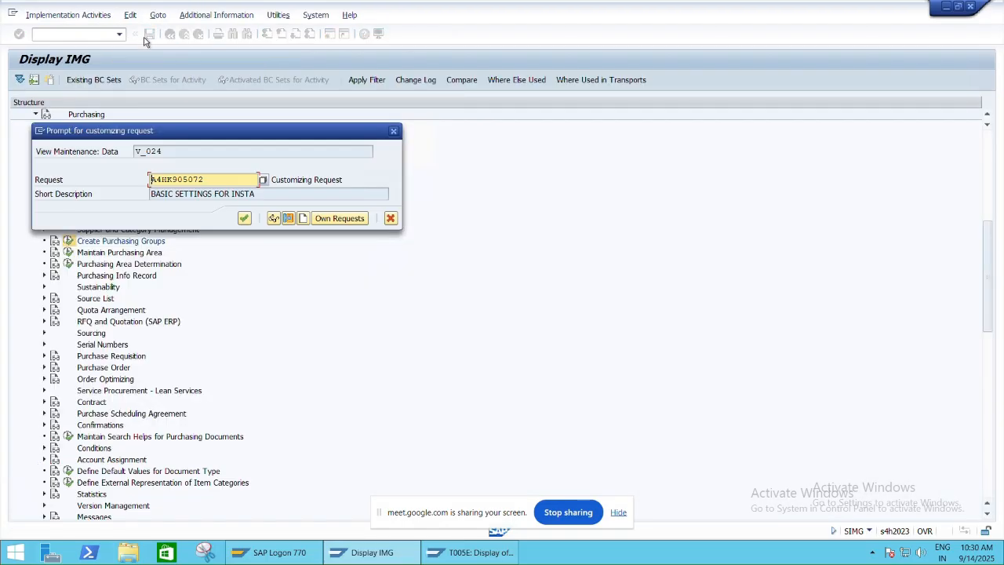
click(244, 219)
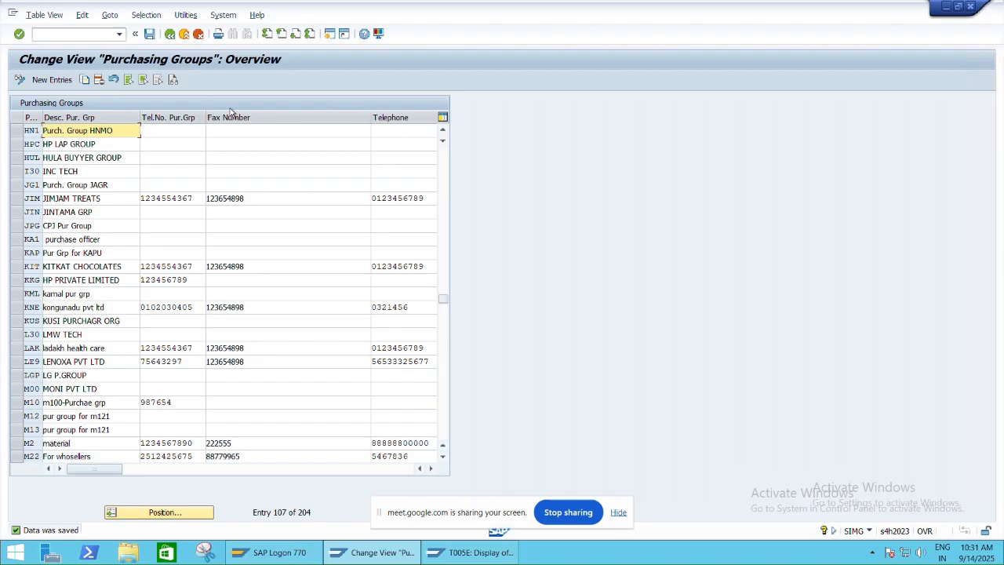
click(170, 34)
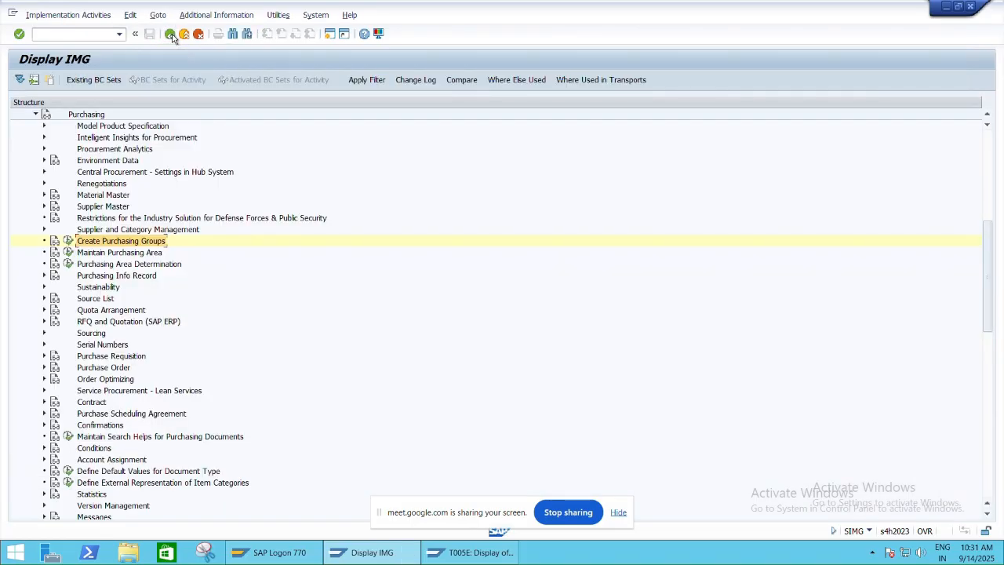
- Restore the remote session window, switch to the Excel class sheet and set the Define Purchase Group value in R15C15 to HN1
key(alt+Tab)
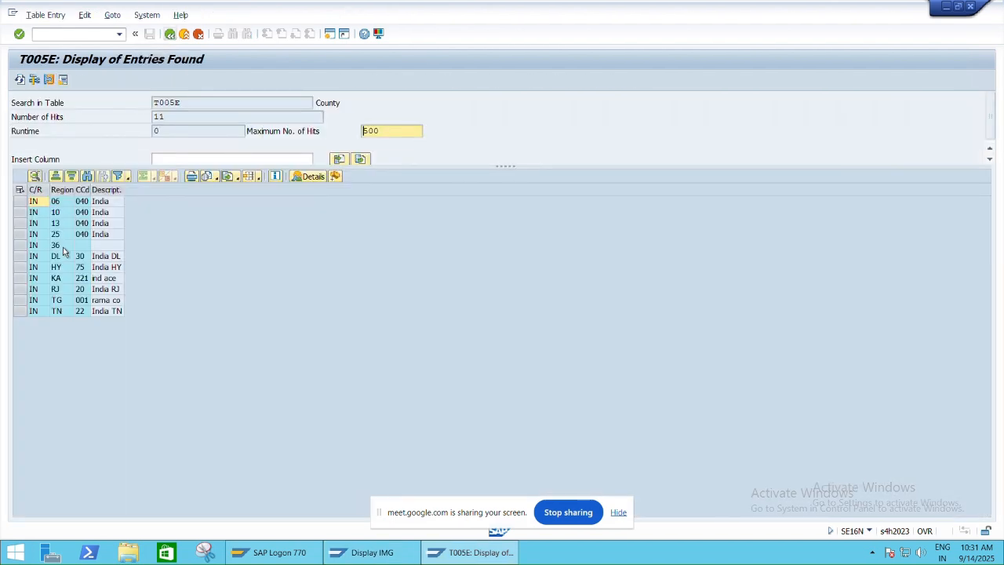
key(alt+Tab)
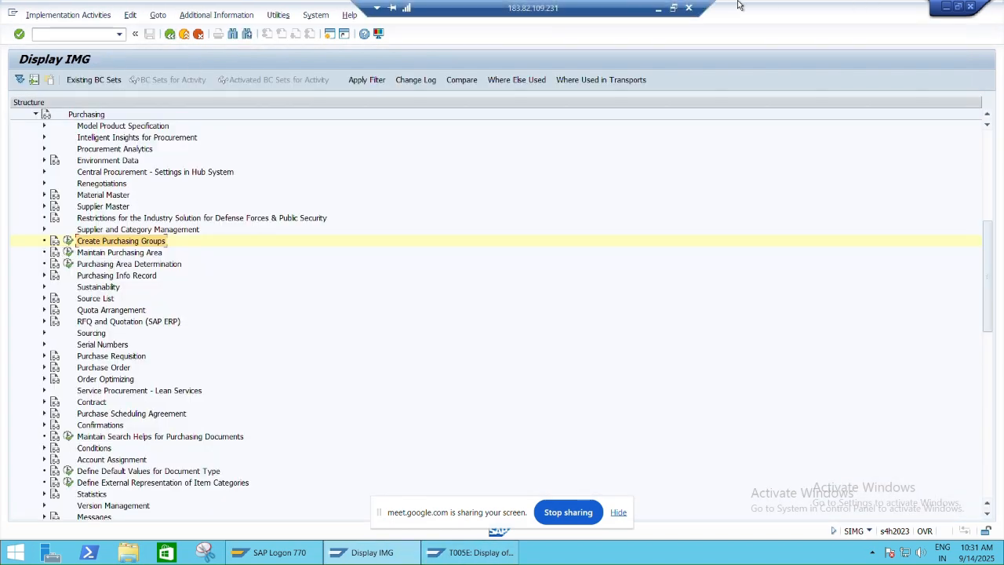
click(672, 8)
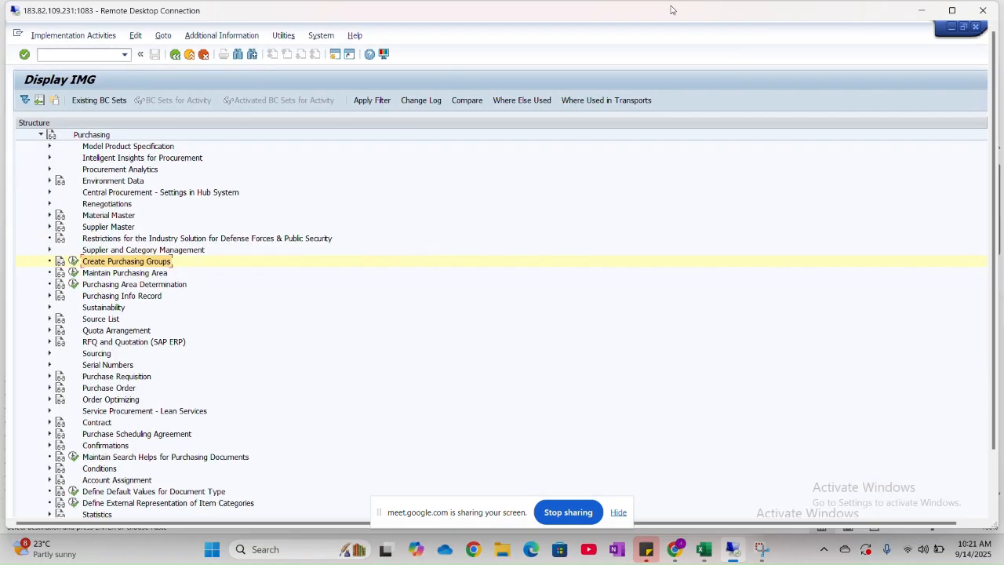
key(alt+Tab)
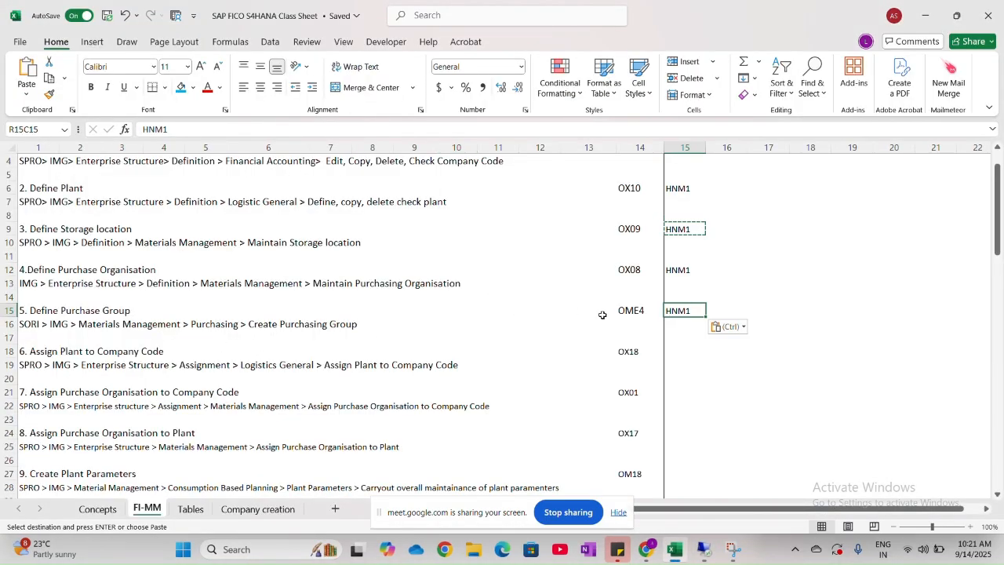
double_click(699, 310)
key(BackSpace)
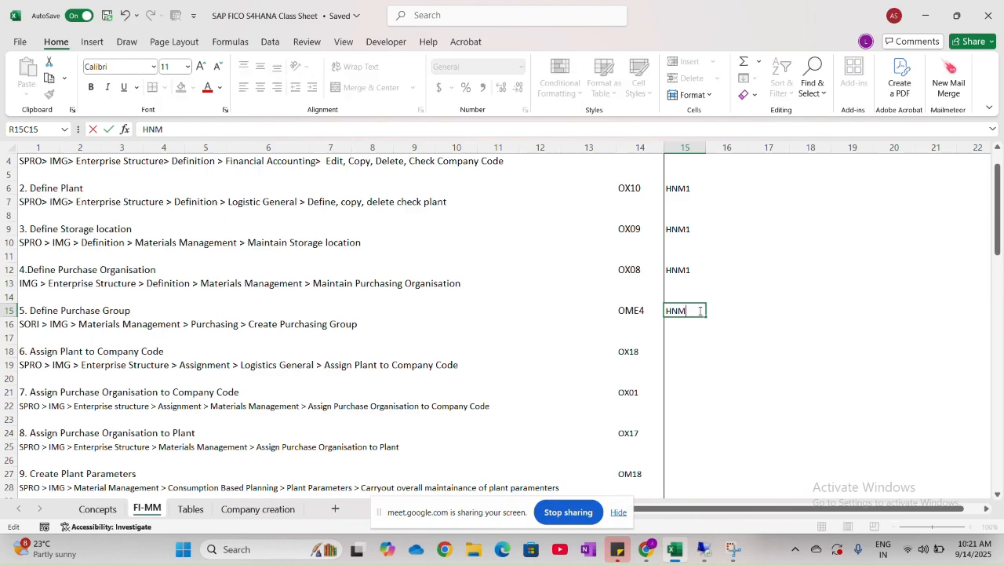
key(BackSpace)
scroll(117, 323, down, 3)
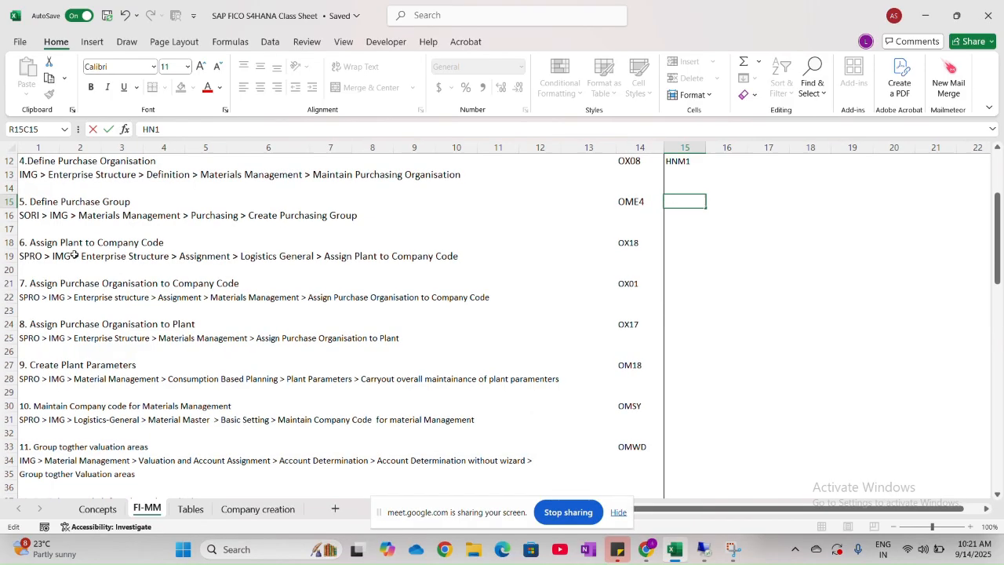
click(40, 243)
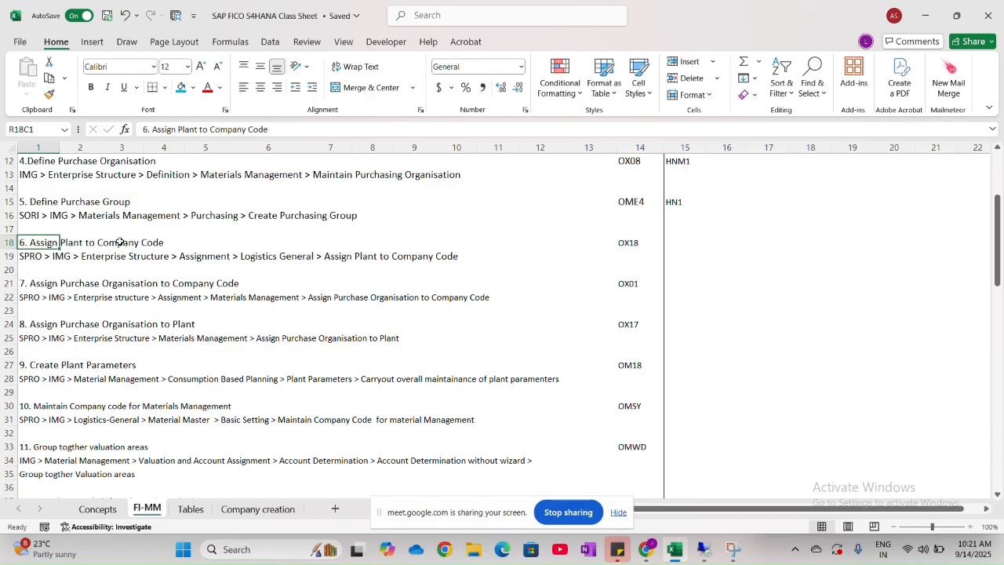
- Review the plant level of the SAP MM organizational structure in the Concepts sheet against the FI company code level
key(alt+Tab)
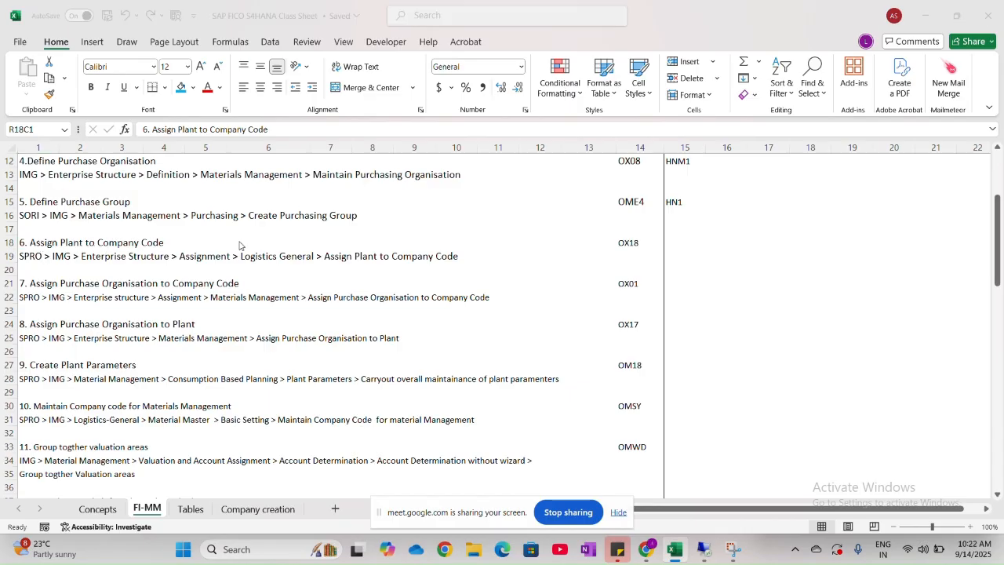
key(alt+Tab)
key(alt+Tab)
key(alt+Tab)
key(alt+Tab)
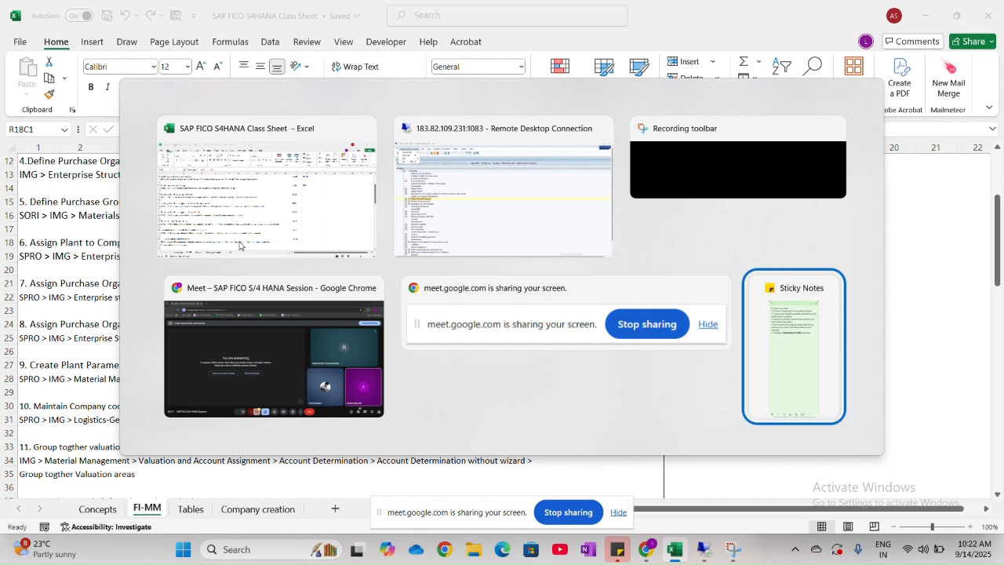
key(alt+Tab)
click(109, 509)
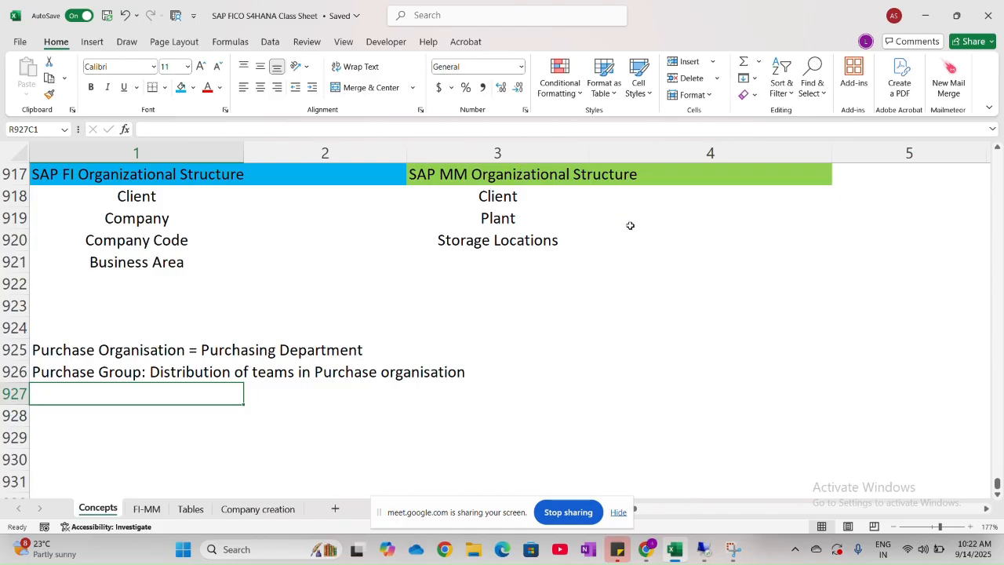
click(512, 221)
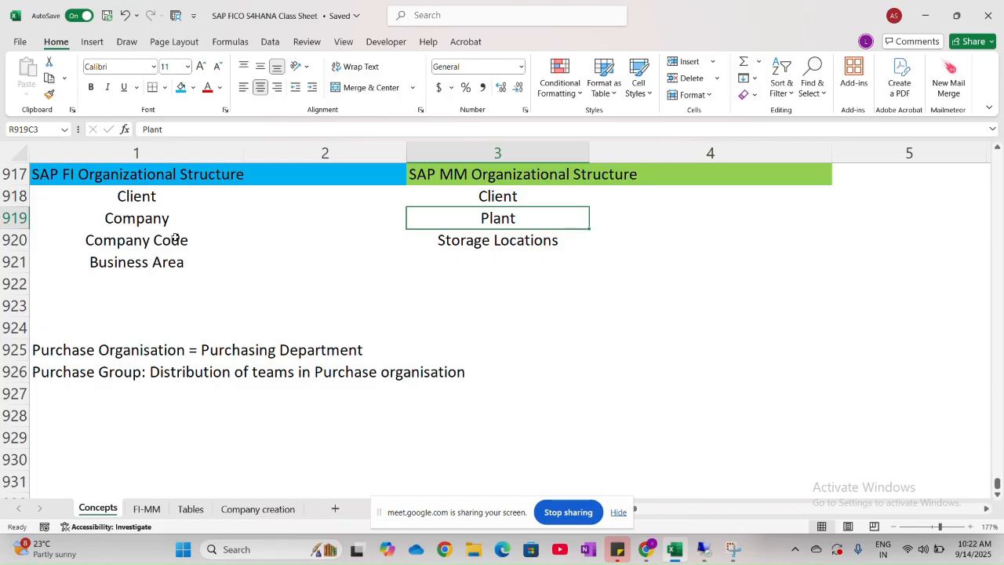
- Switch to the SAP remote session and collapse the Purchasing and Materials Management nodes in the IMG structure
key(alt+Tab)
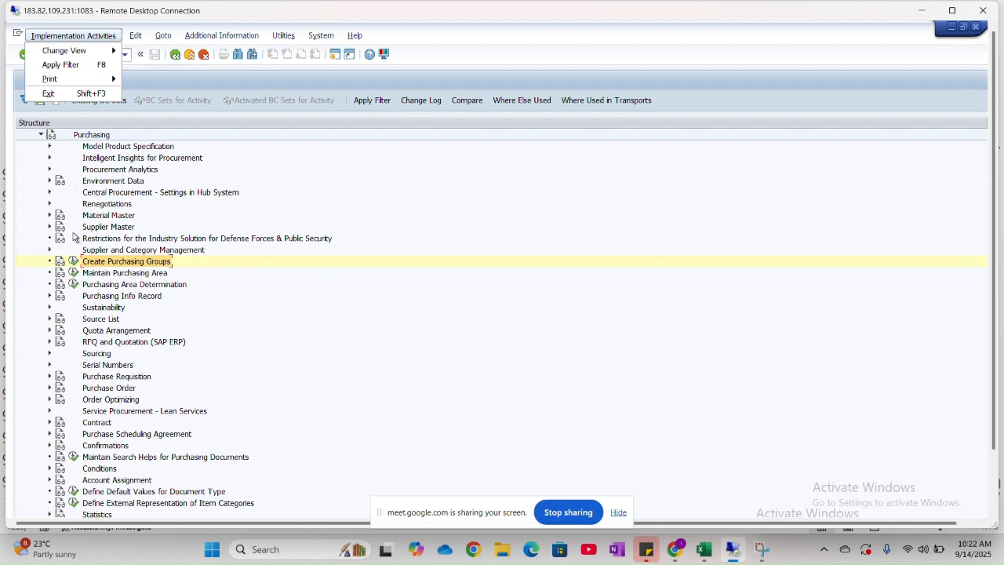
click(41, 135)
scroll(105, 206, up, 5)
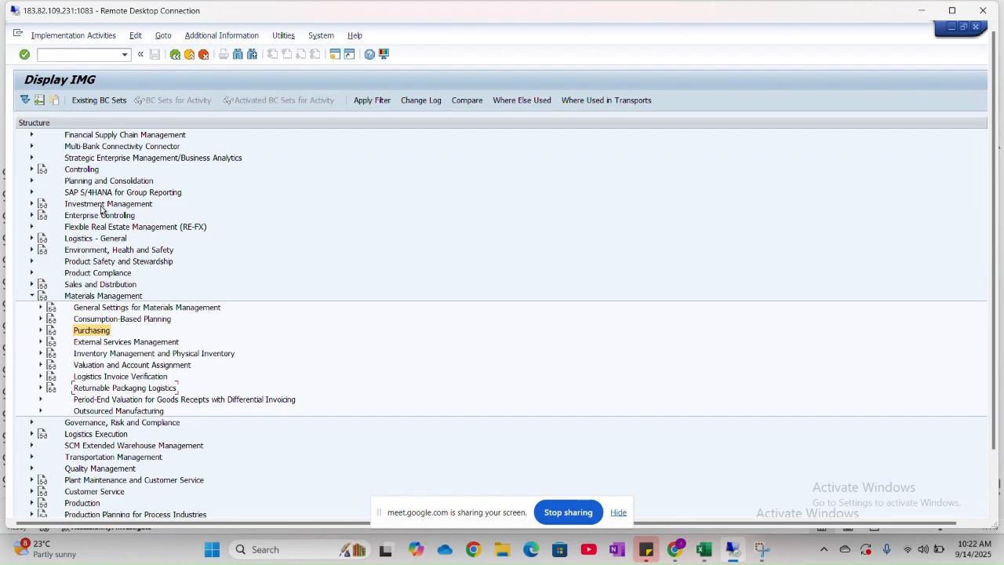
click(32, 296)
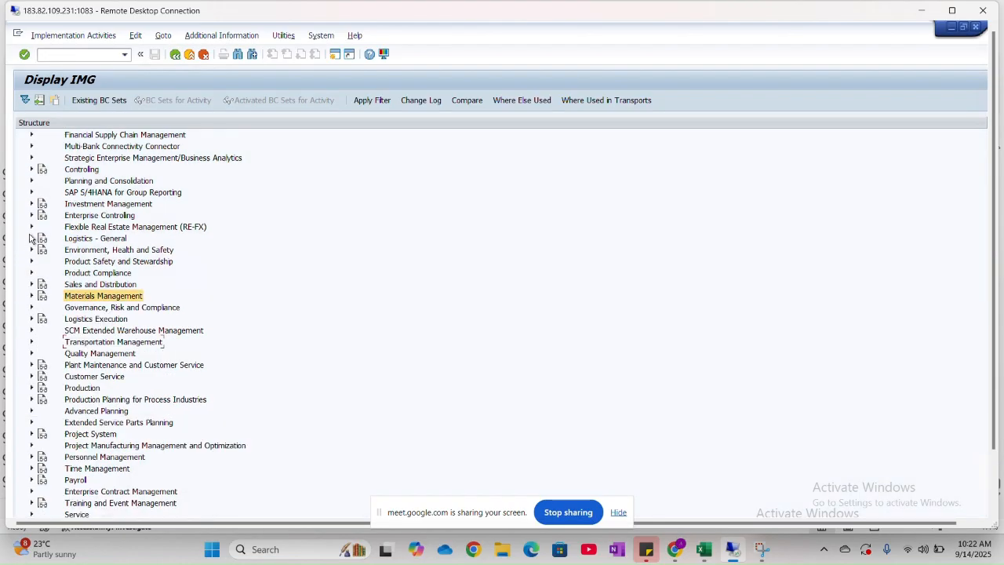
scroll(33, 239, up, 2)
scroll(41, 157, up, 1)
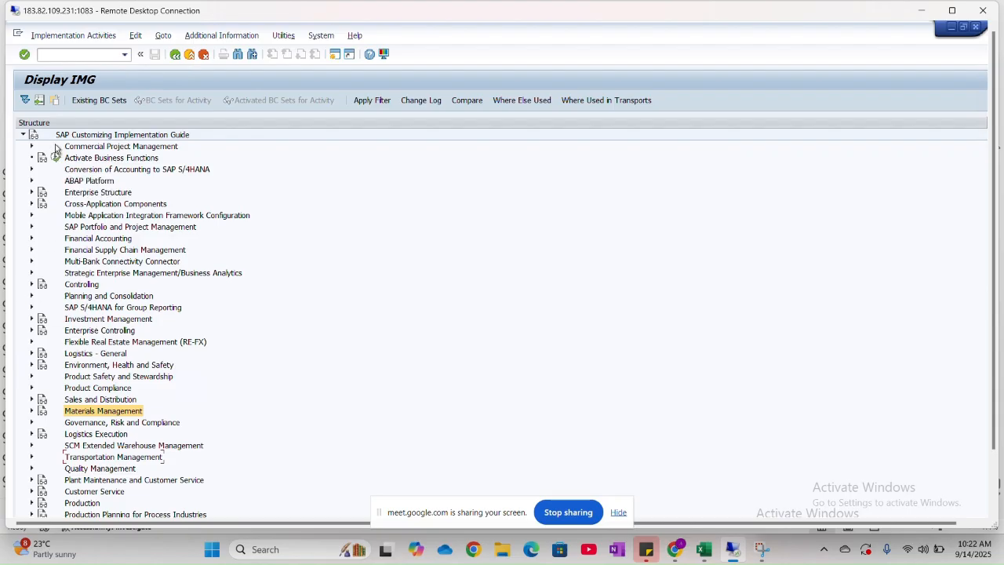
- Open the Assign plant to company code activity under Enterprise Structure > Assignment > Logistics - General
click(32, 193)
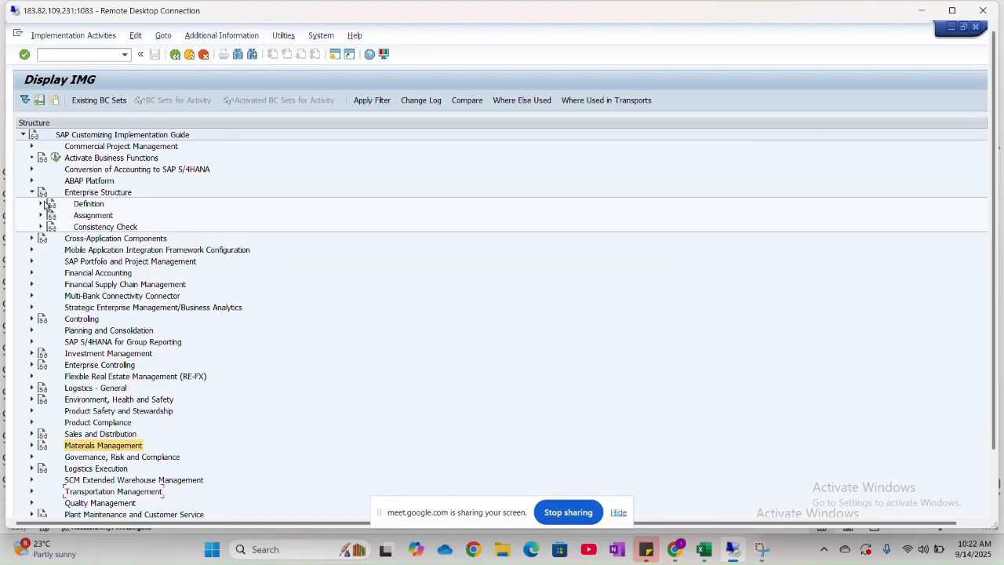
click(41, 216)
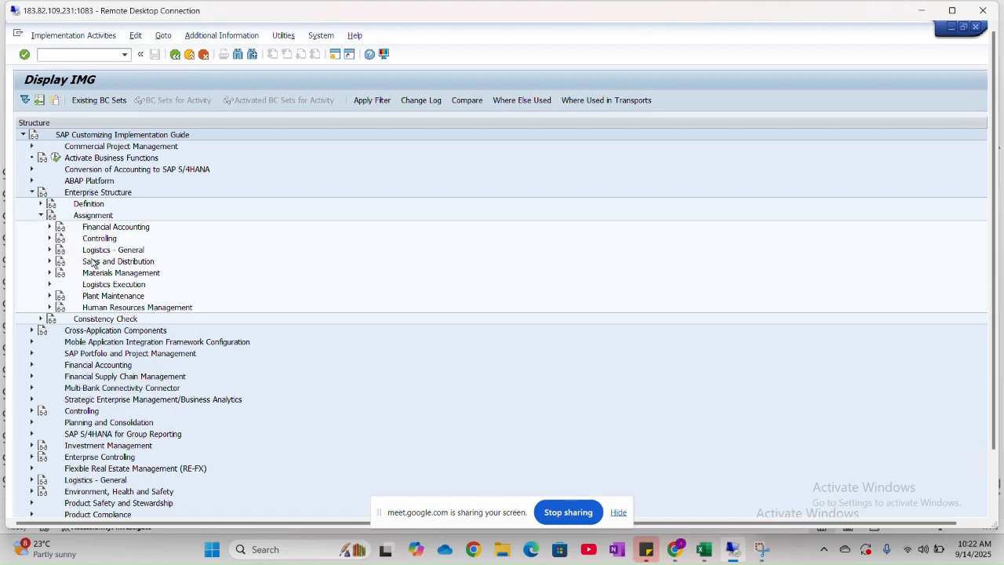
click(50, 249)
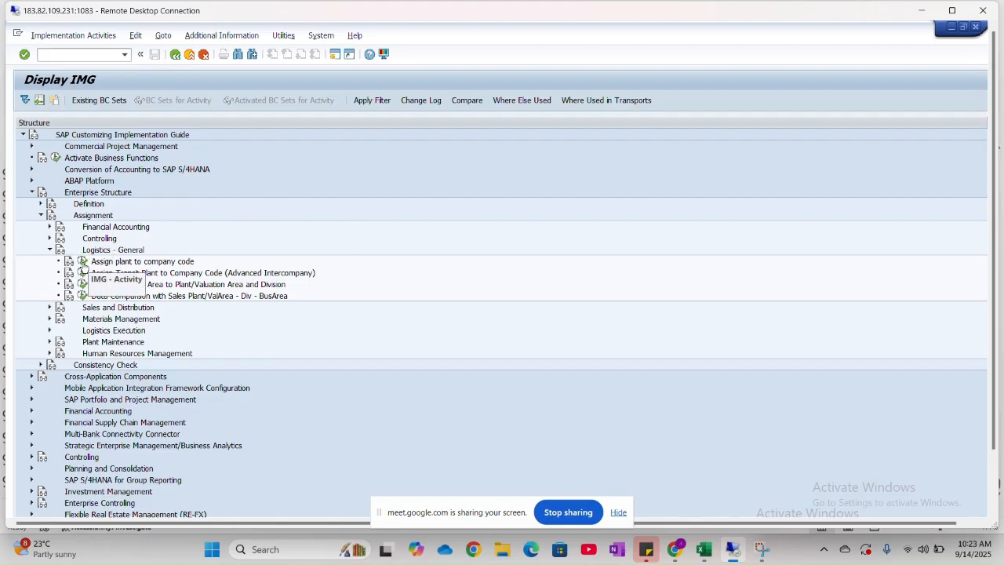
click(83, 263)
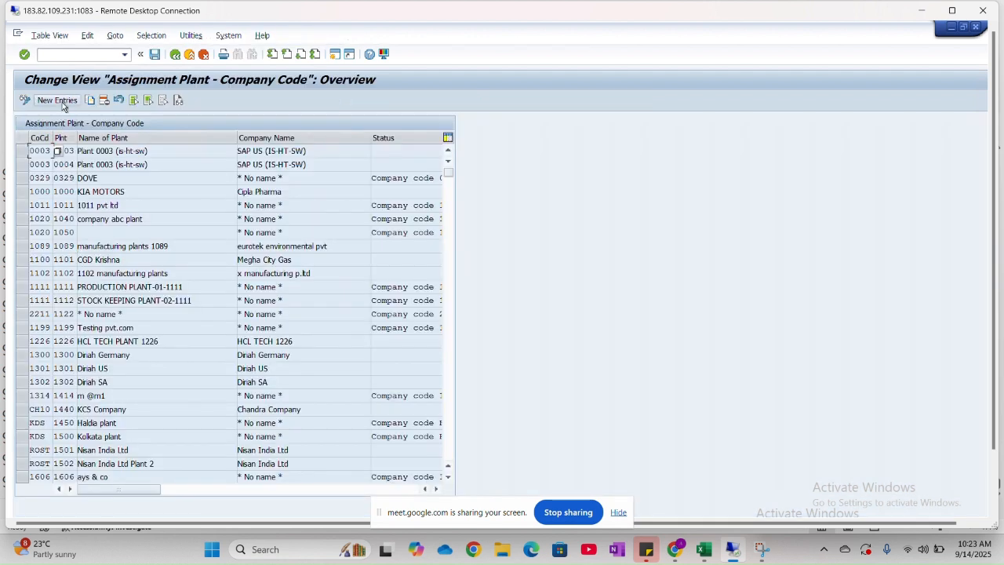
- Add a new entry assigning plant HNM1 to company code HNMO
click(63, 106)
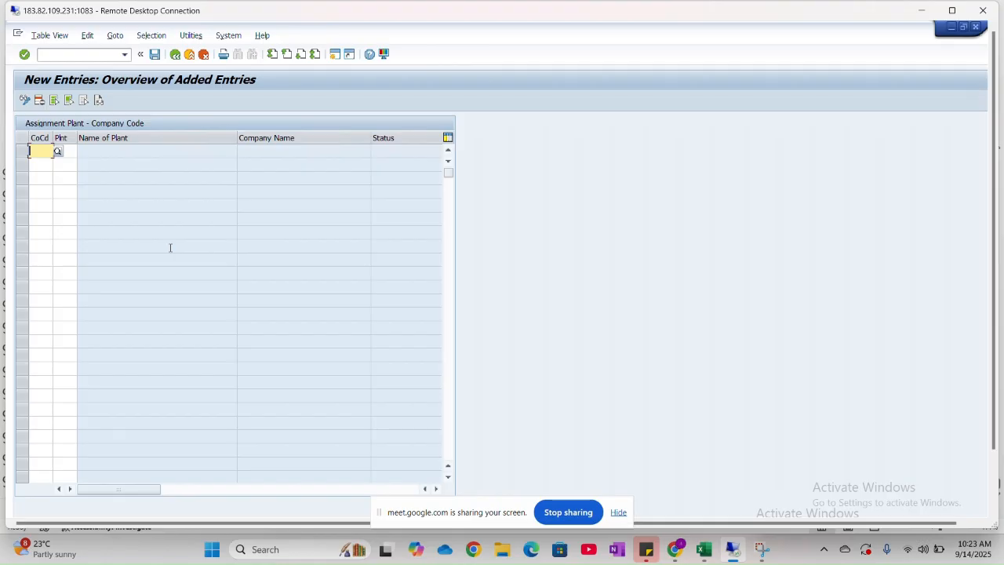
text(HNMO)
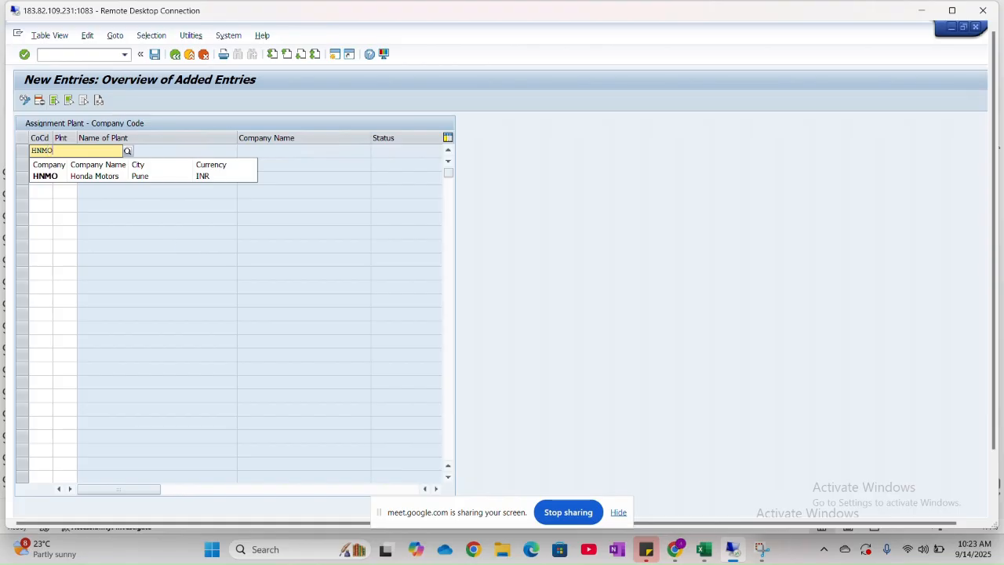
key(Tab)
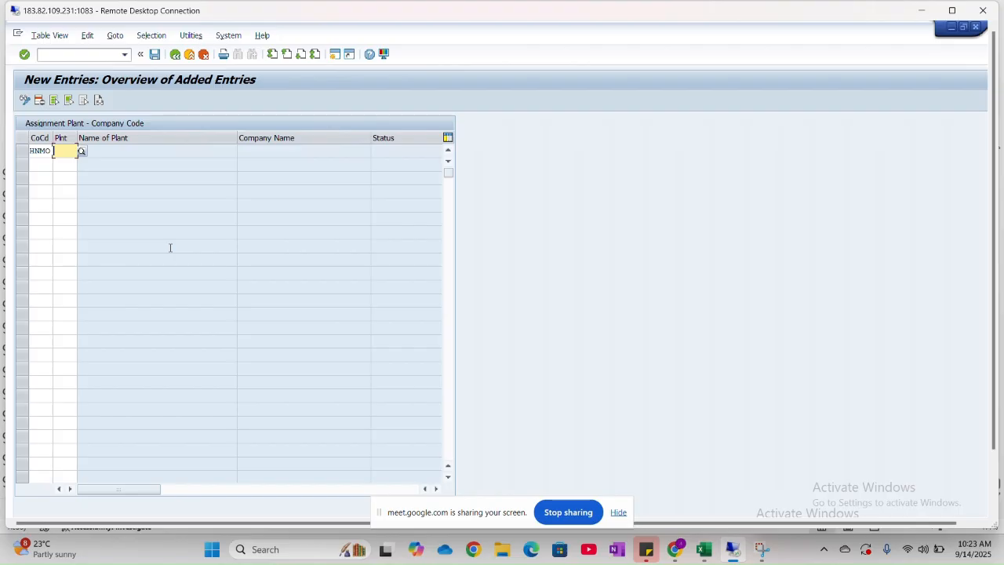
text(HNM1)
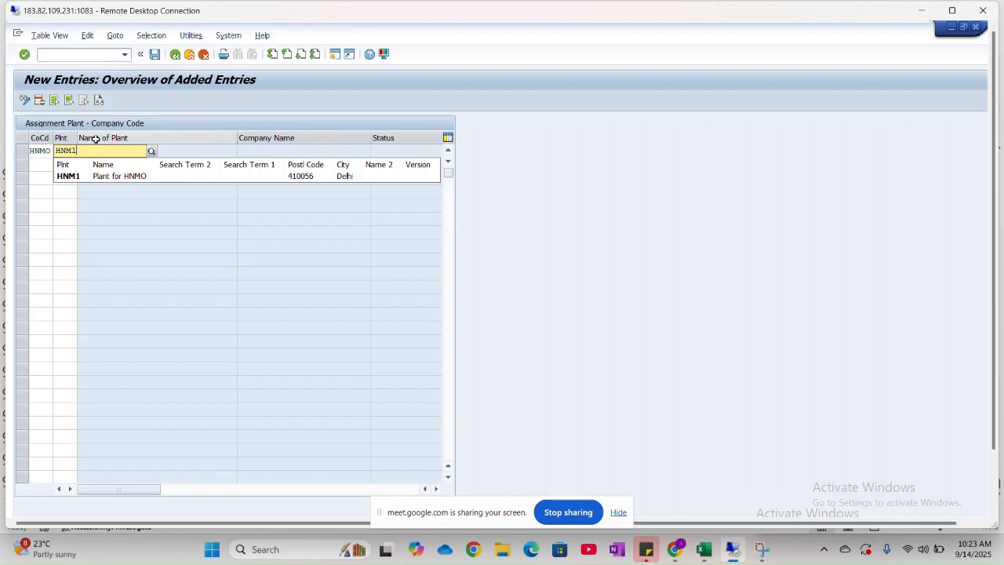
click(135, 179)
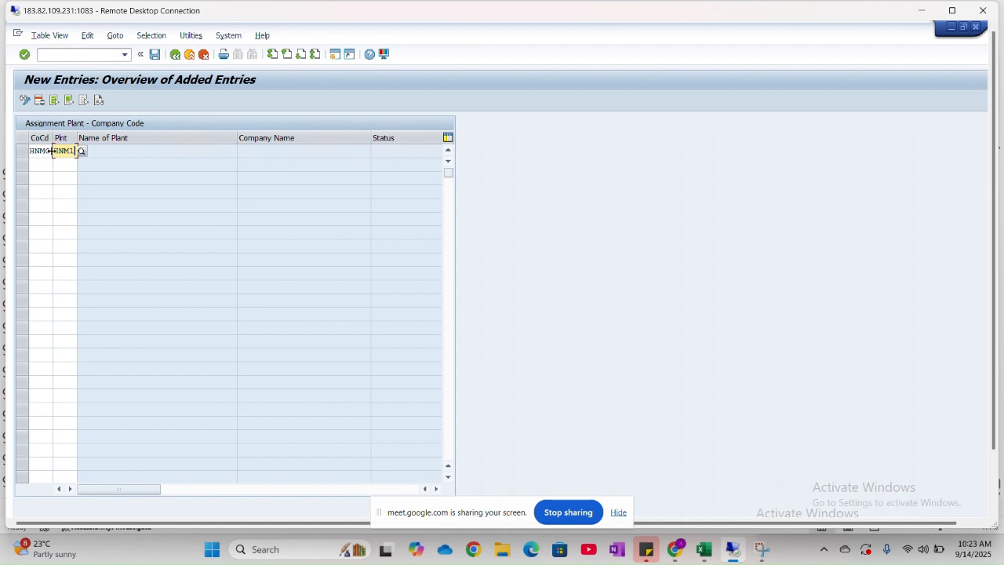
key(Return)
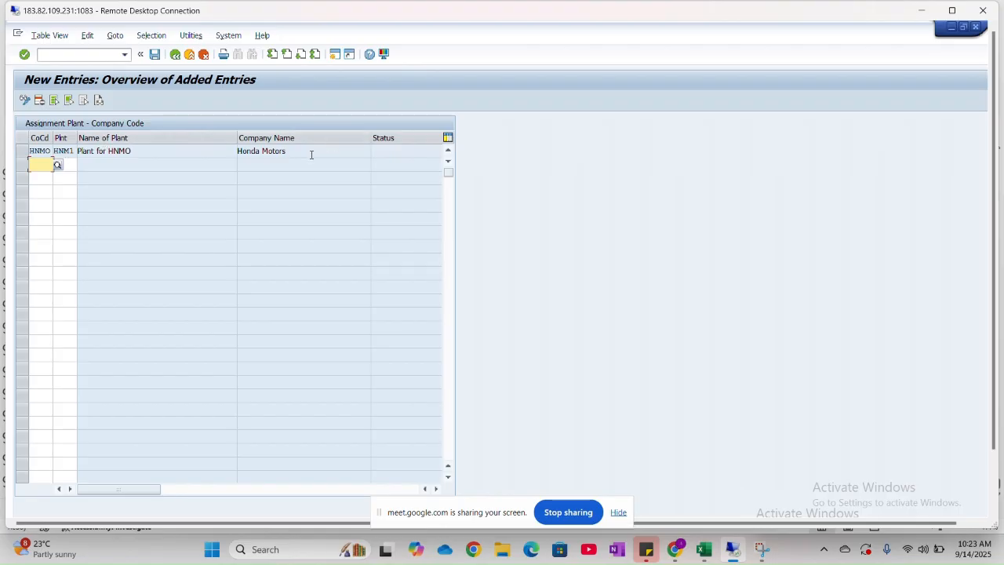
- Save the plant assignment under customizing request A4HK905072 and return to the Assignment Plant - Company Code overview
click(156, 55)
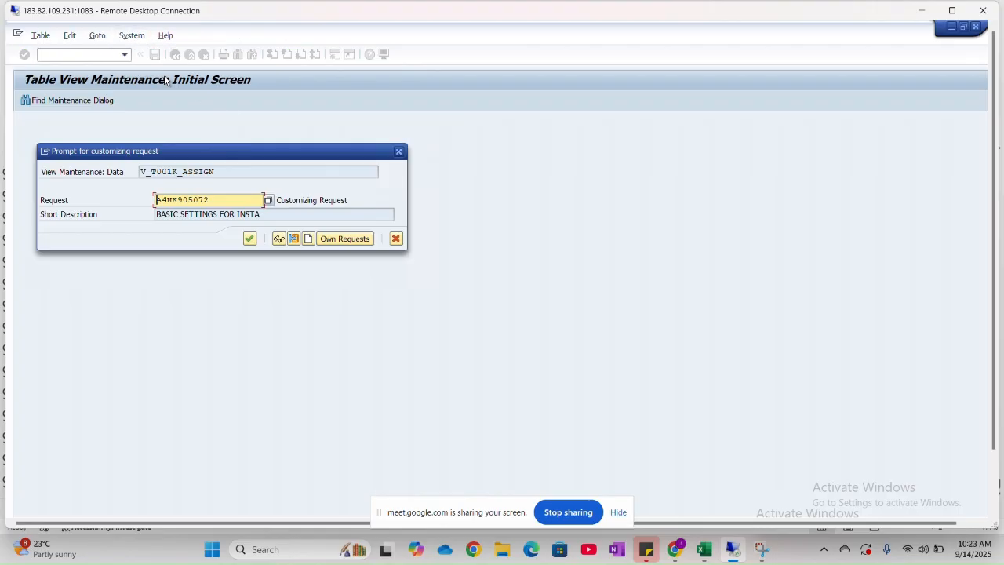
click(250, 239)
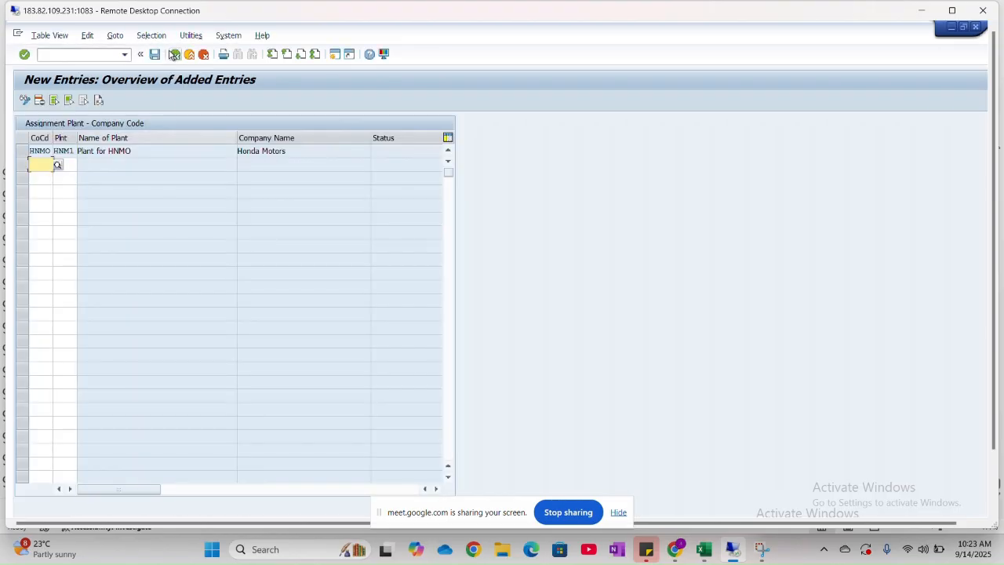
click(175, 55)
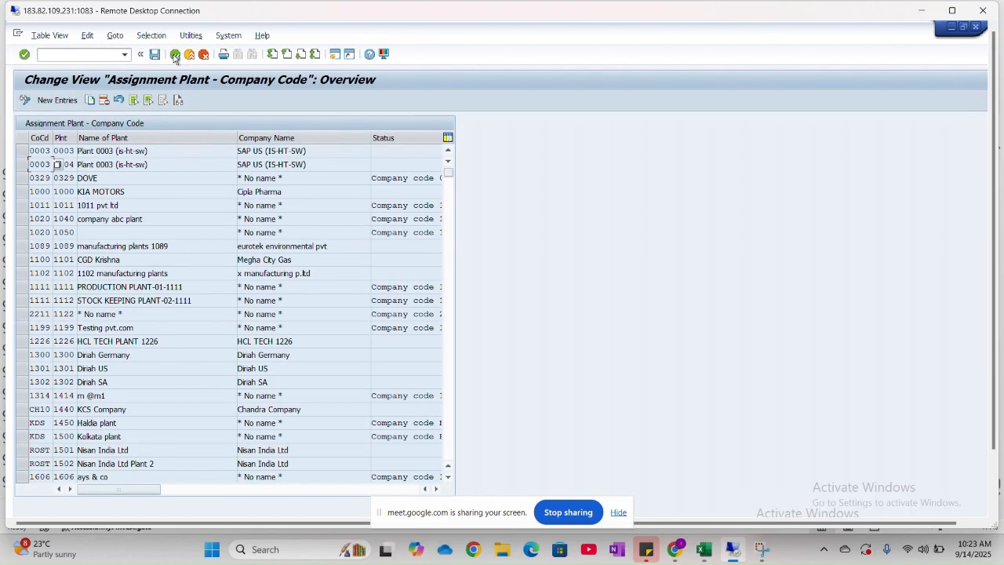
- Check the FI-MM sheet in the Excel class workbook for the configuration item after plant assignment, and return to the SAP session
key(alt+Tab)
key(alt+Tab)
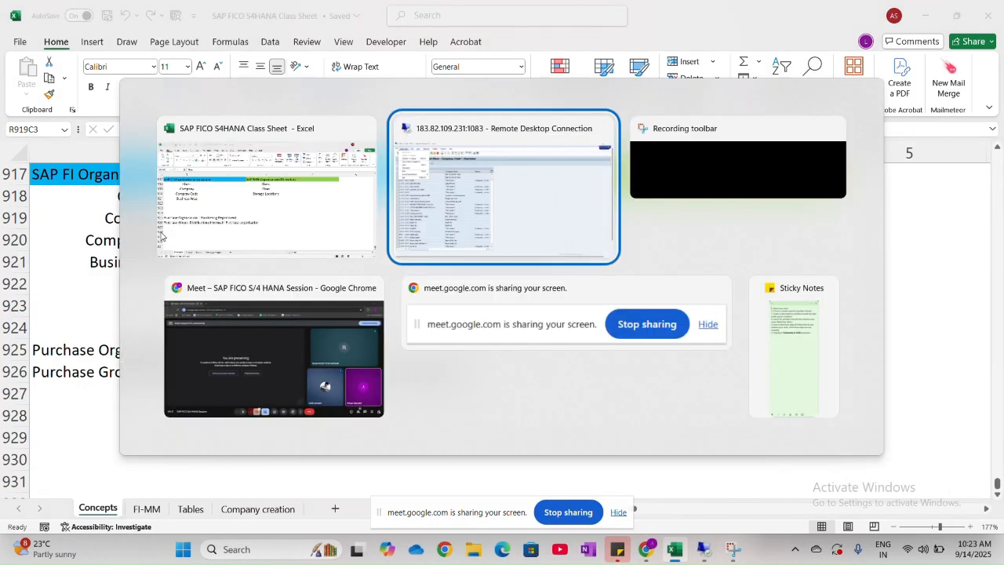
key(alt+Tab)
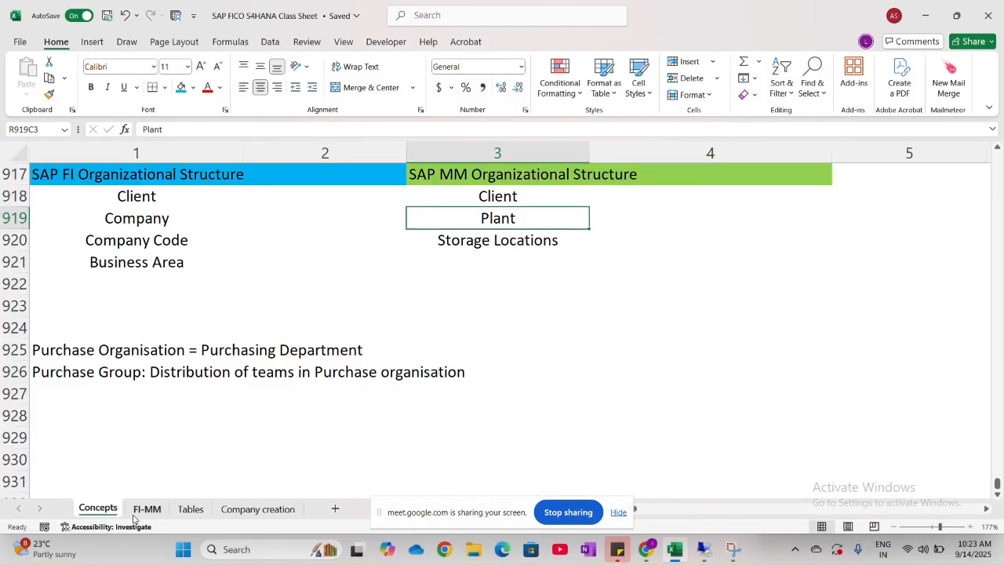
click(140, 510)
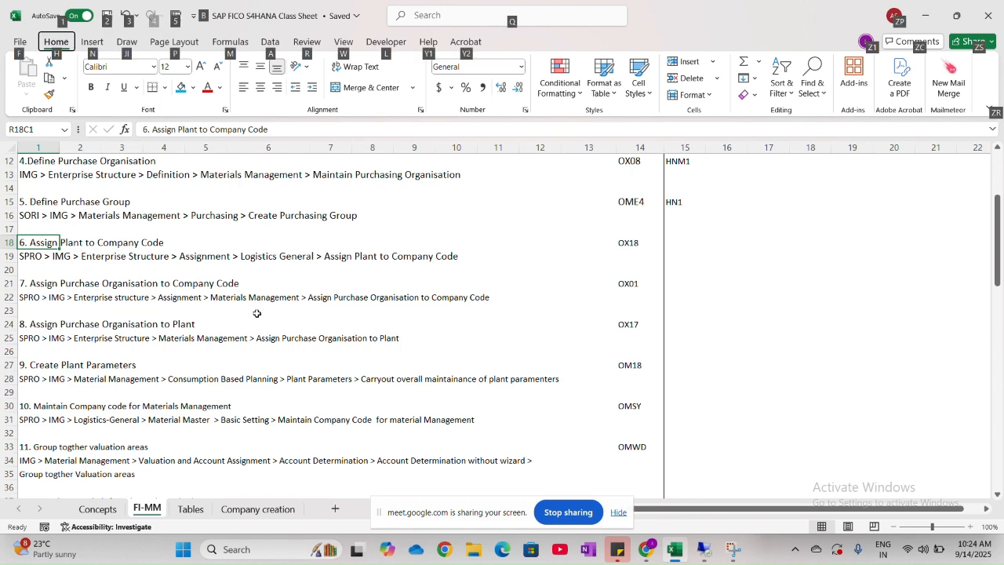
key(alt+Tab)
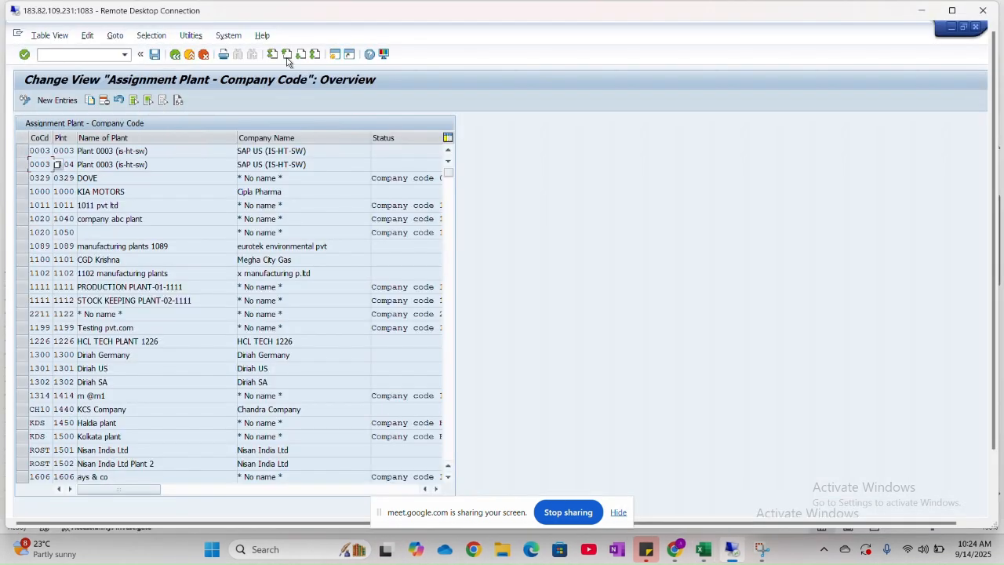
- Leave the plant assignment view and open Assign purchasing organization to company code under Enterprise Structure > Assignment > Materials Management
click(175, 55)
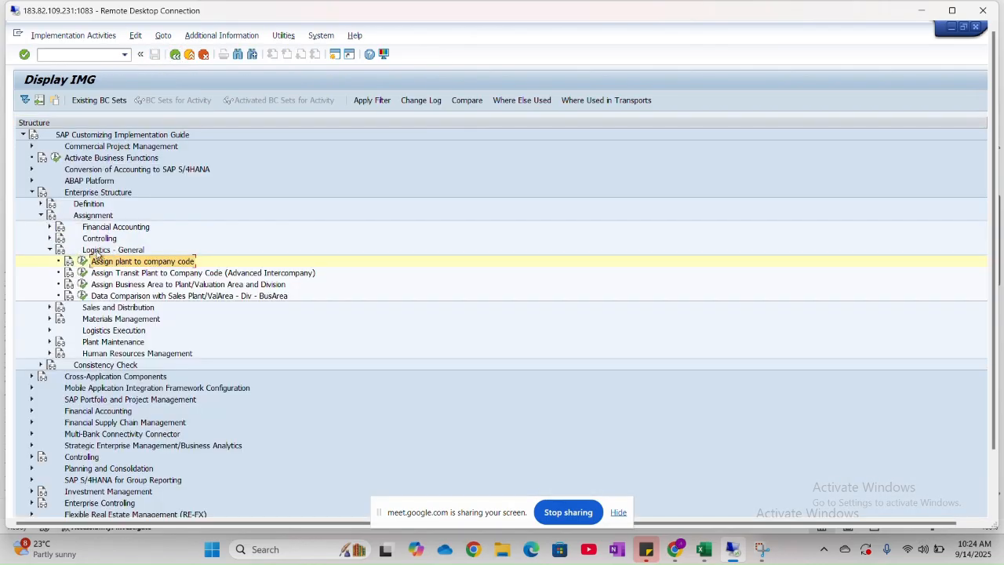
click(42, 216)
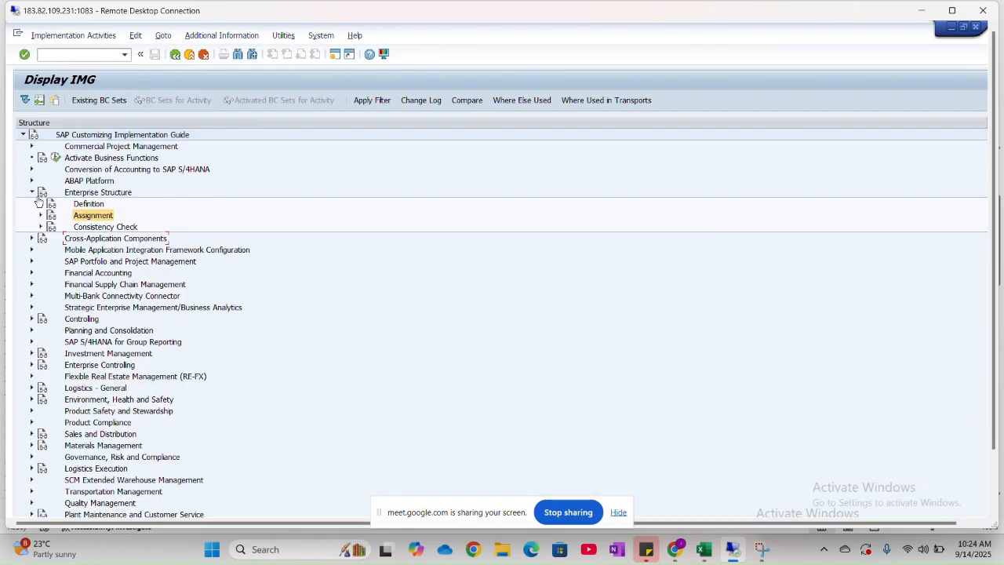
click(32, 192)
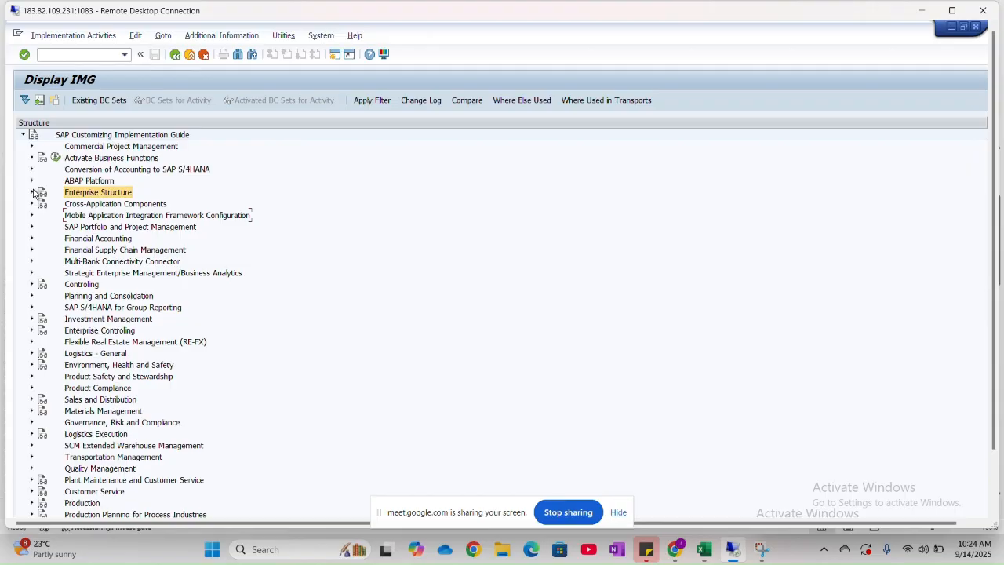
click(32, 192)
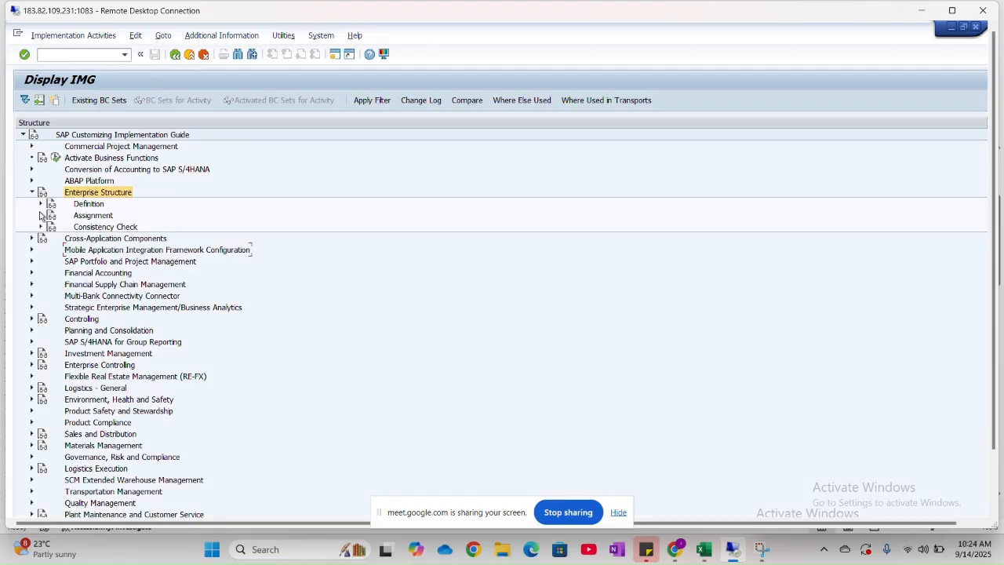
click(42, 216)
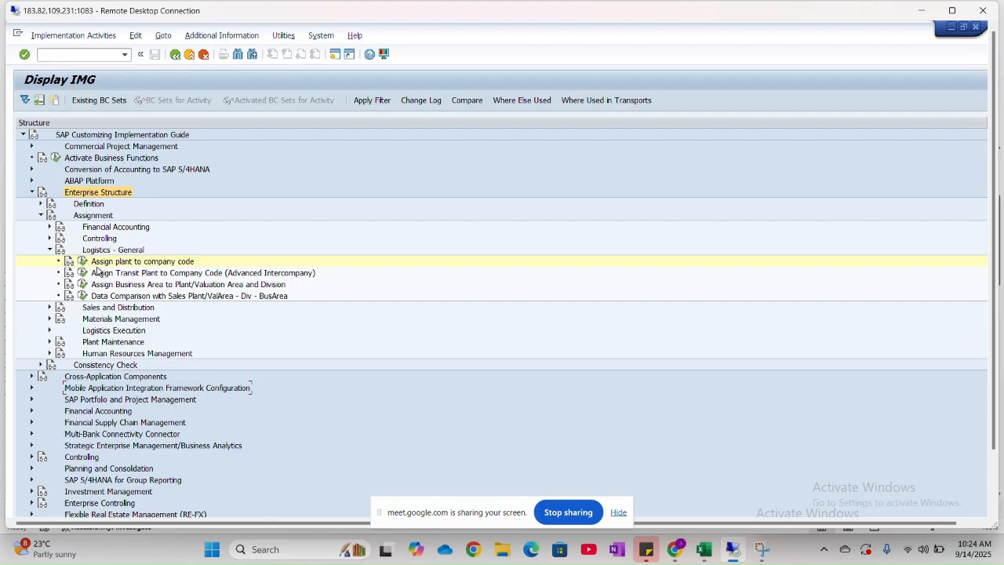
click(49, 319)
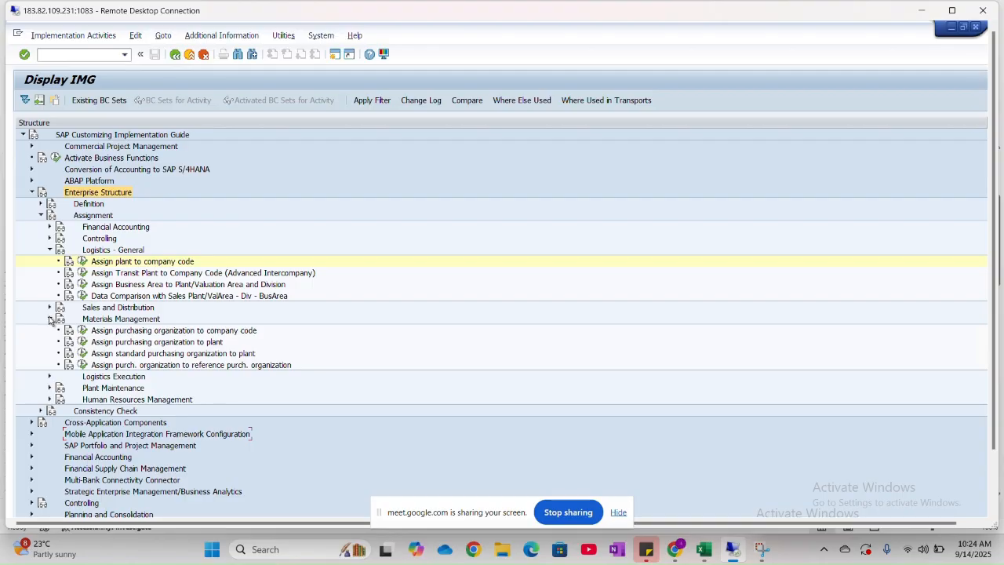
click(49, 249)
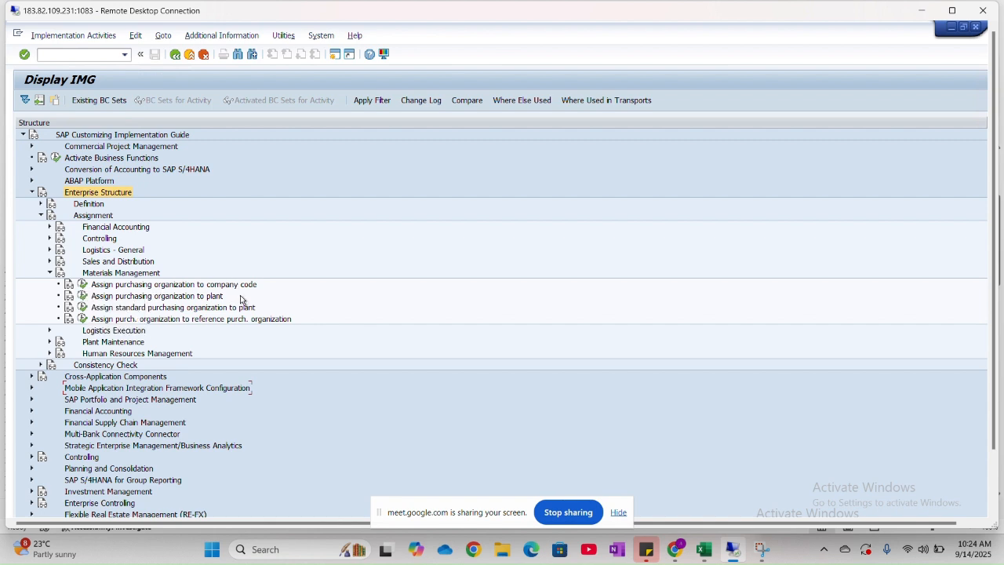
click(83, 286)
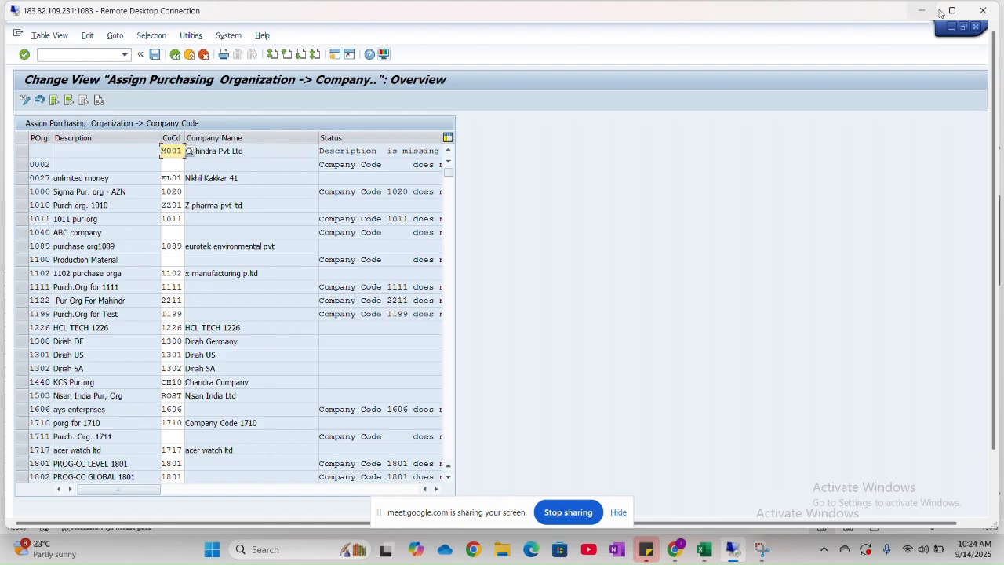
- Enlarge the remote session to full screen and position the assignment table at purchasing organization HNM1
click(950, 19)
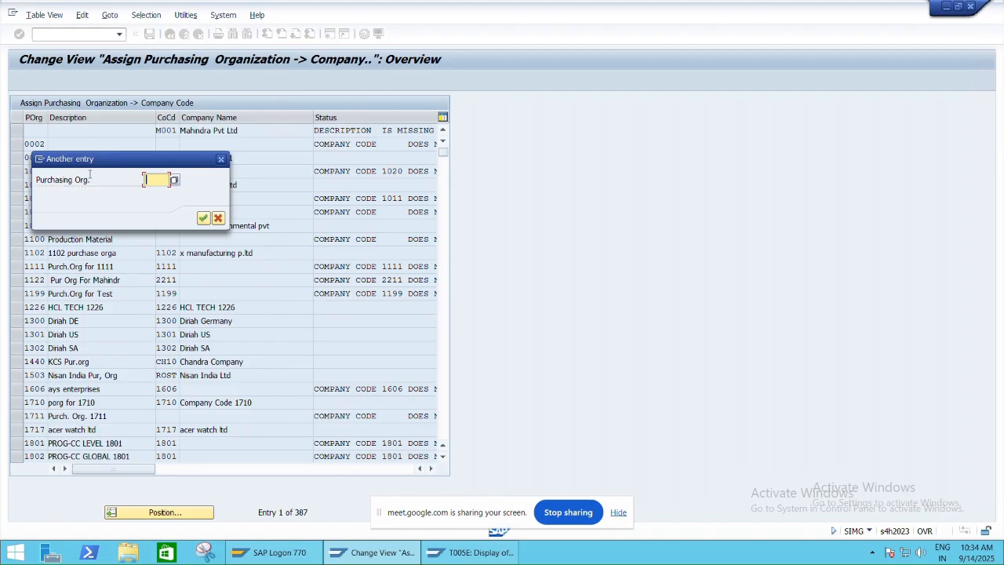
text(R)
key(BackSpace)
text(HNM1)
click(204, 219)
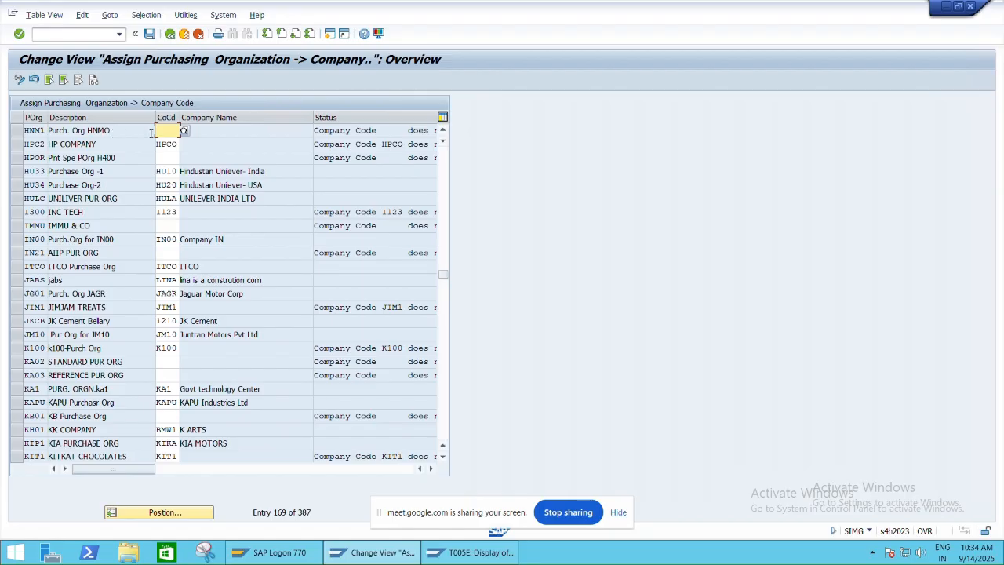
- Assign company code HNMO to purchasing organization HNM1 and save under customizing request A4HK905072
text(HNM)
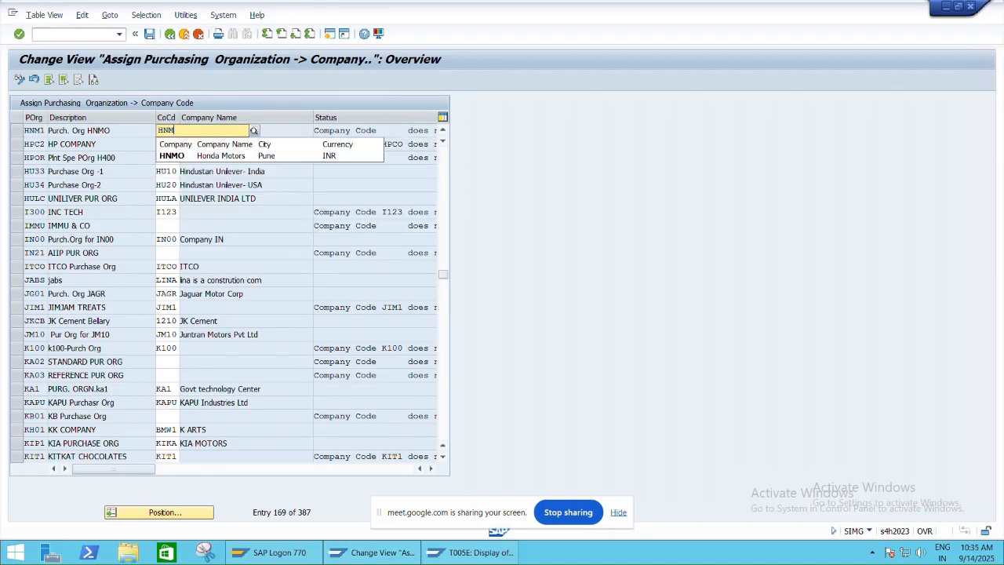
text(O)
key(Return)
click(241, 127)
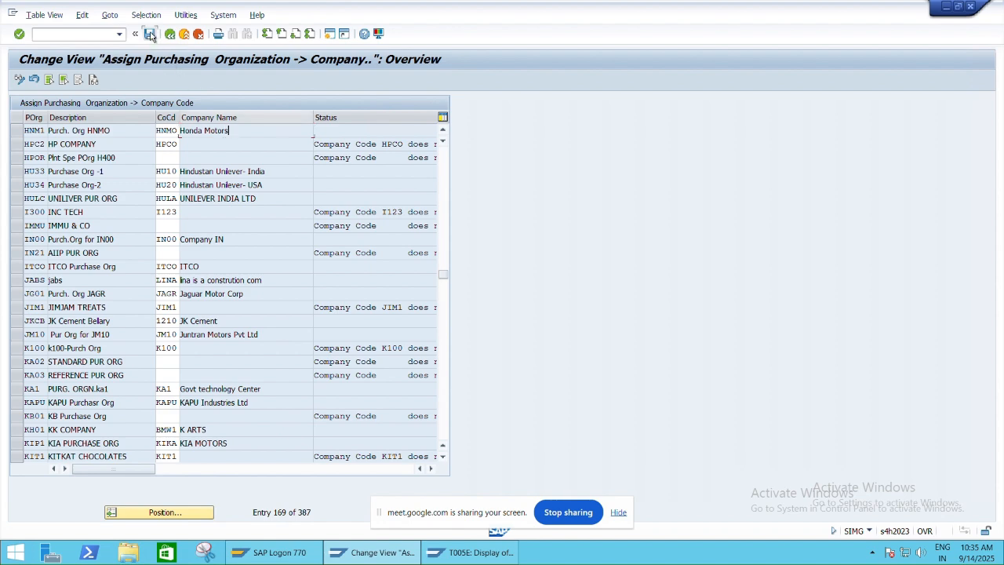
click(150, 35)
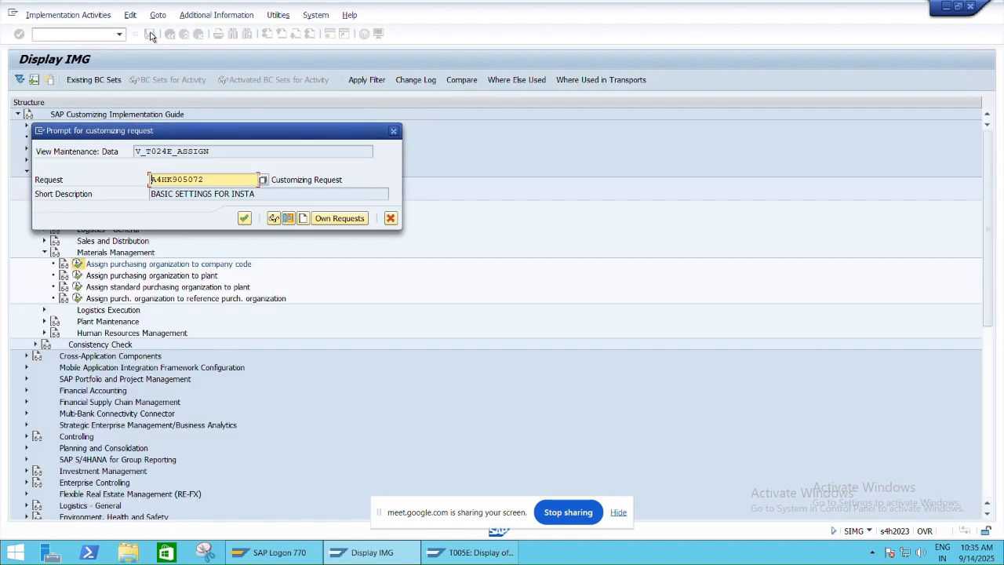
click(244, 218)
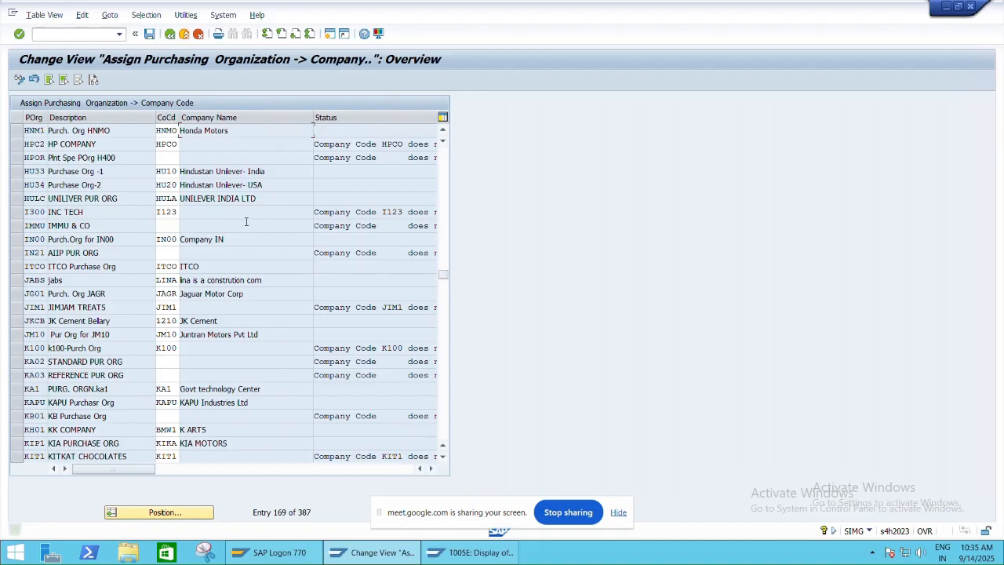
- Restore the remote session to a window and switch to the Concepts sheet of the Excel class workbook
key(alt+Tab)
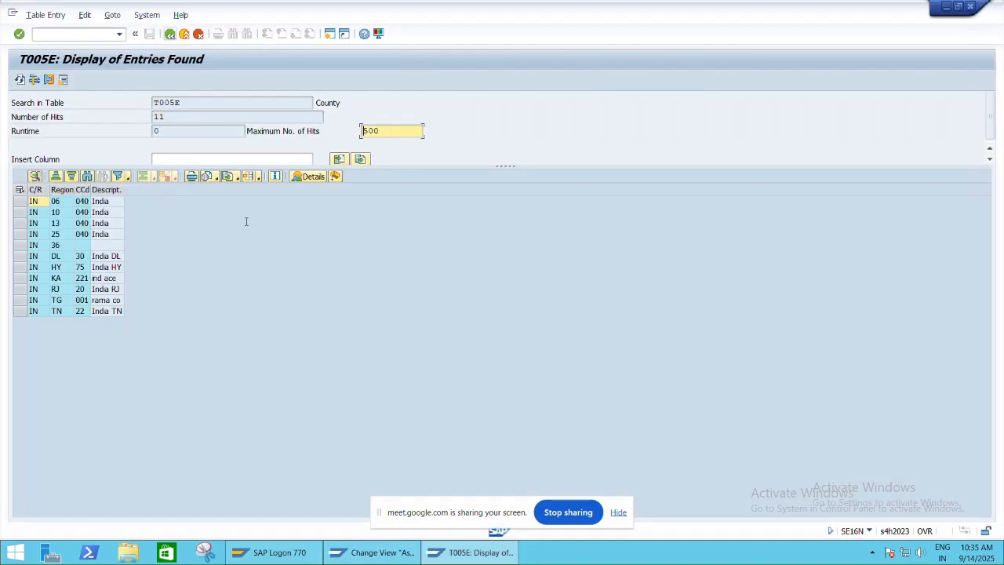
key(alt+Tab)
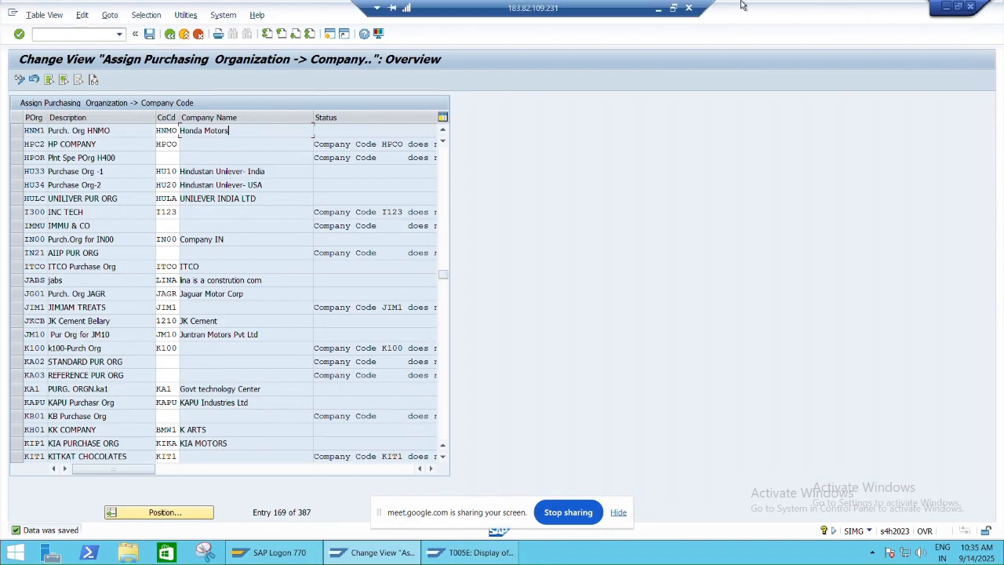
click(672, 7)
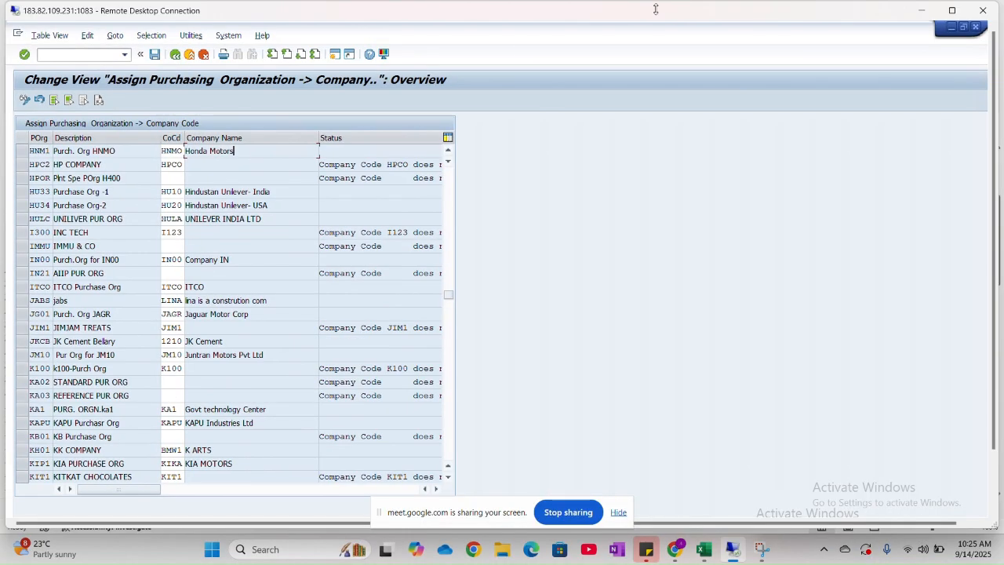
key(alt+Tab)
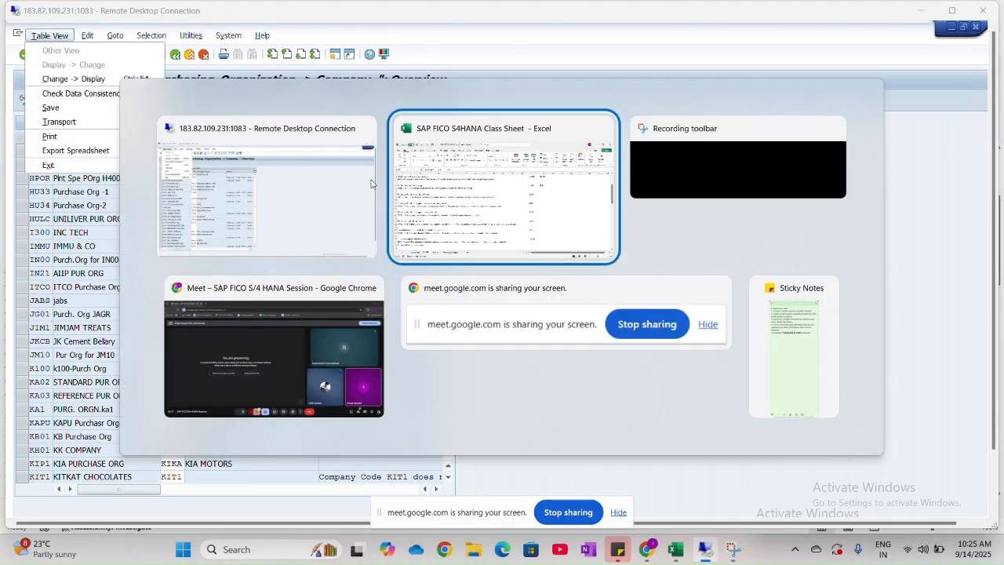
click(97, 508)
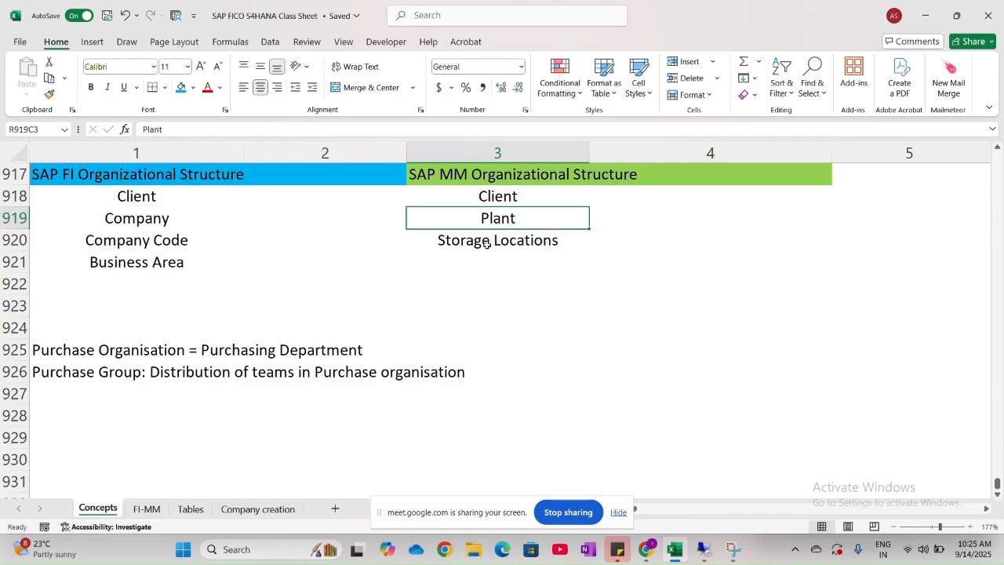
- Move Plant and Storage Locations down one row in the SAP MM structure and enter a centred Company Code in the freed cell
drag(466, 222, 472, 270)
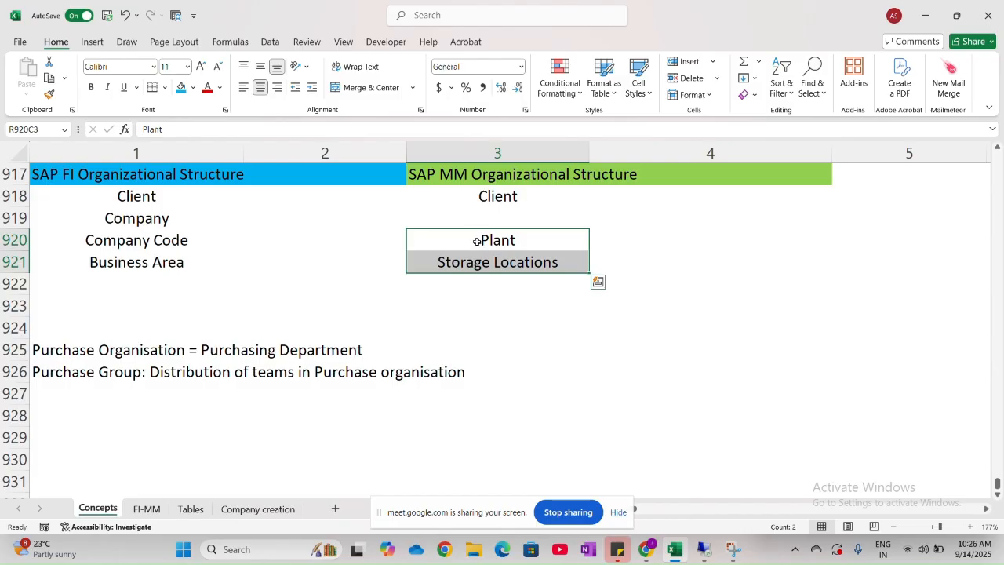
click(485, 232)
click(486, 217)
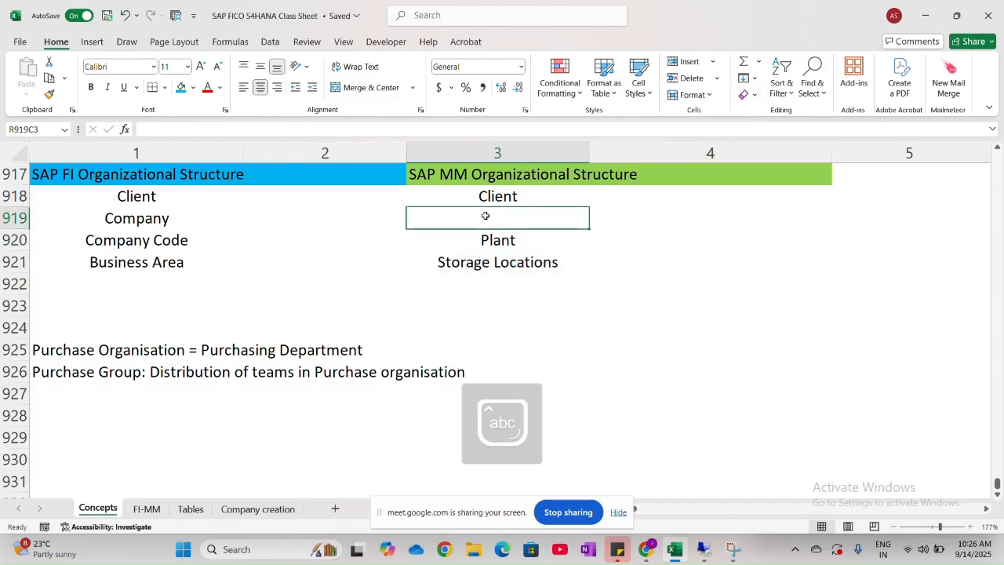
text(cOMPANY)
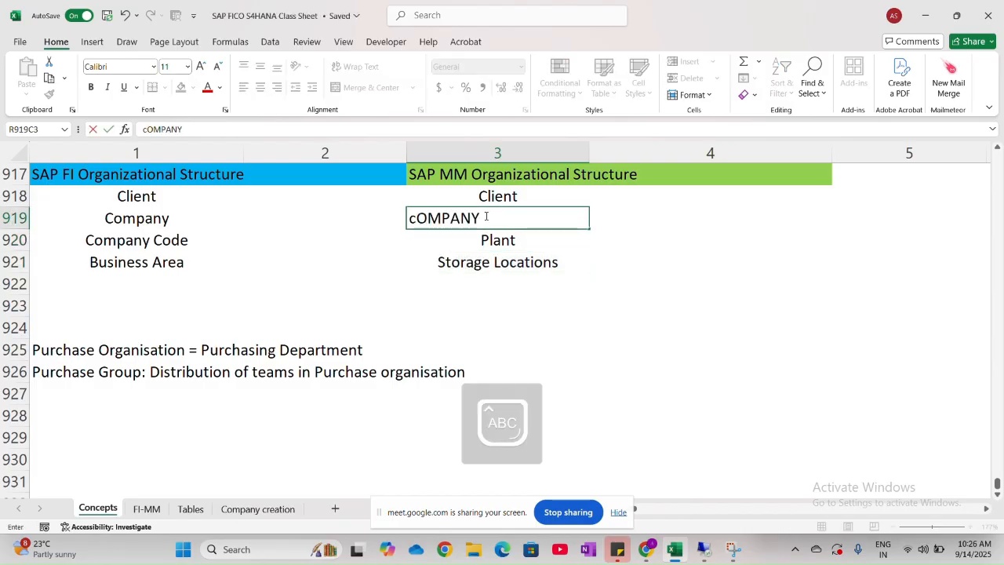
text( Code)
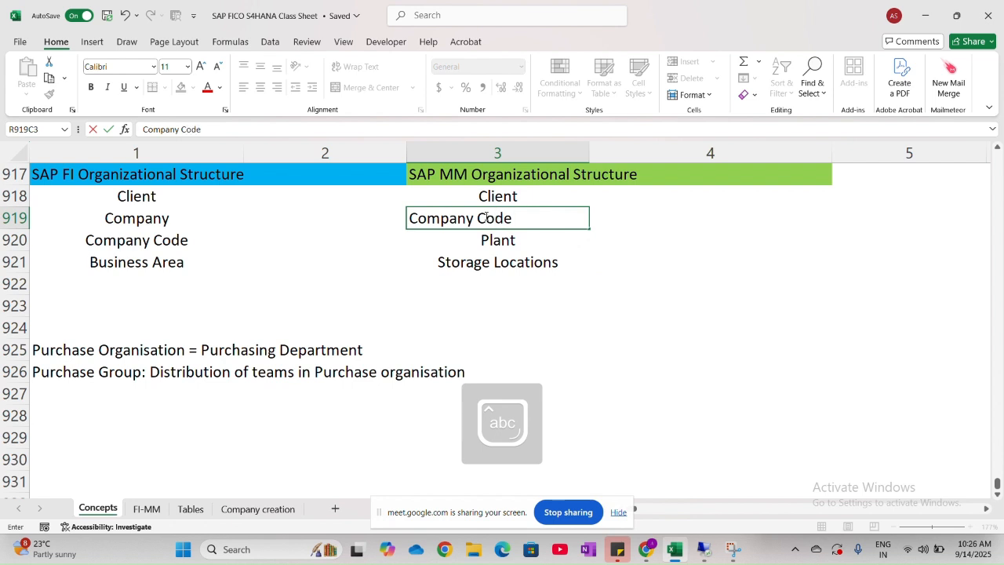
key(Return)
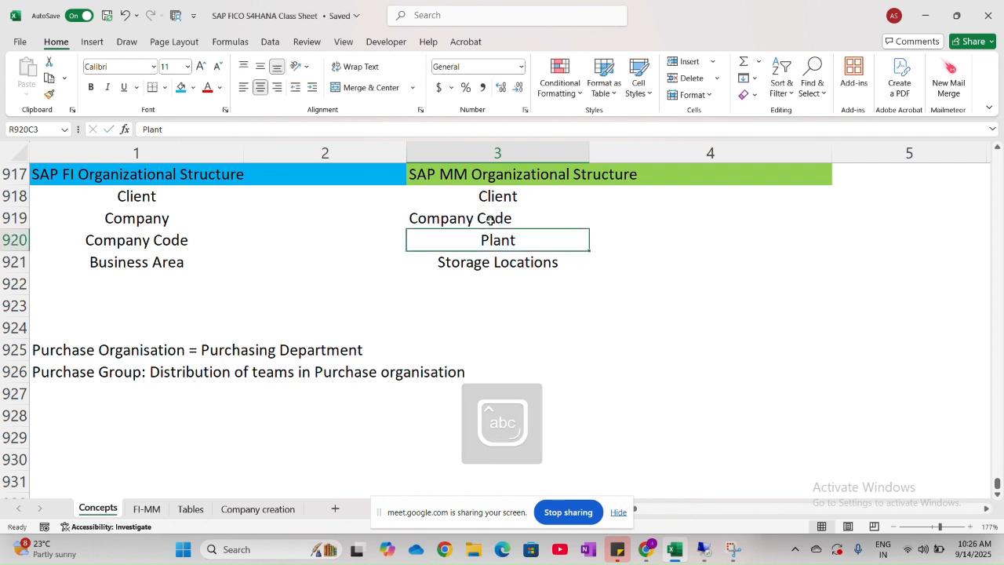
key(Up)
click(259, 87)
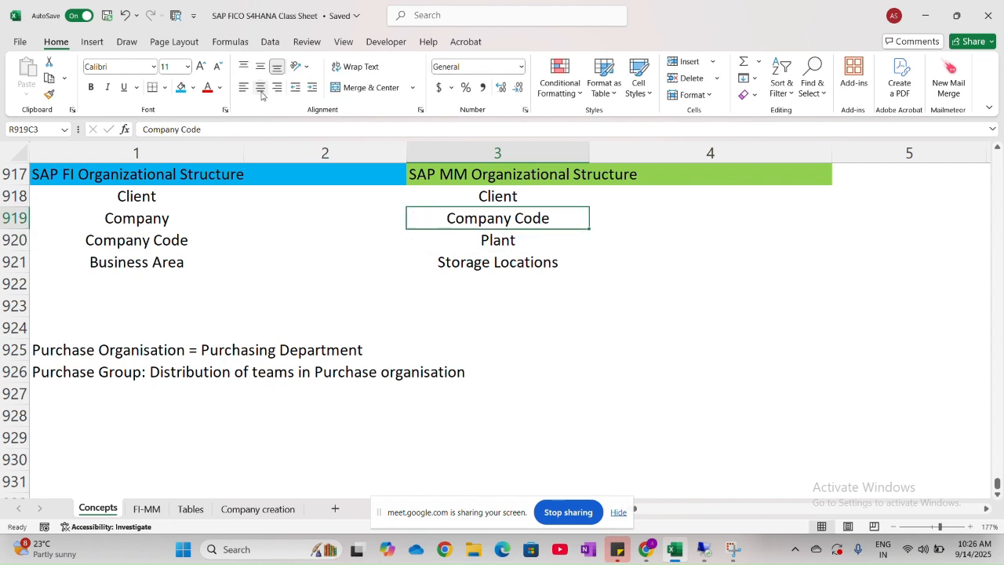
click(494, 323)
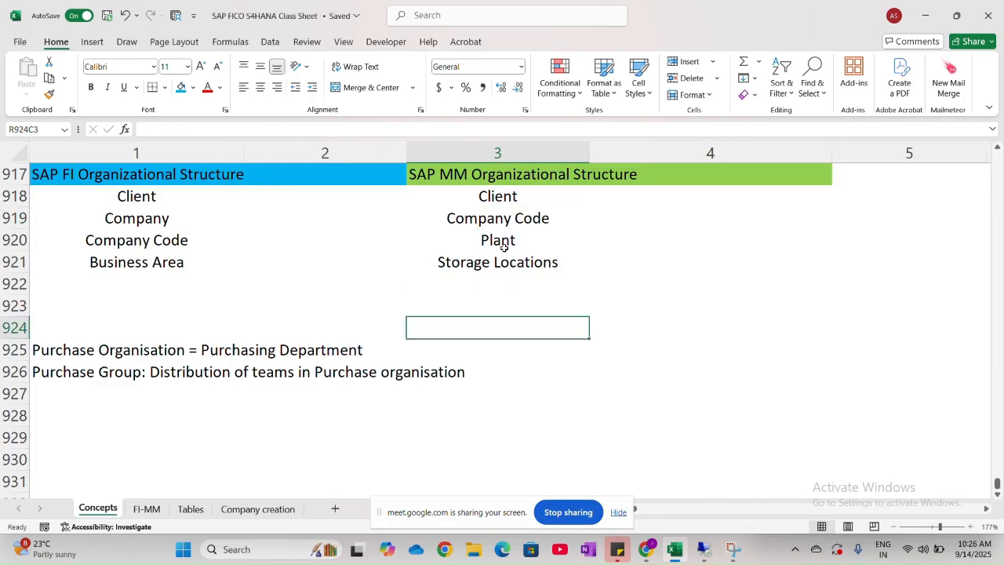
key(Up)
key(Up)
key(Up)
key(Up)
key(Up)
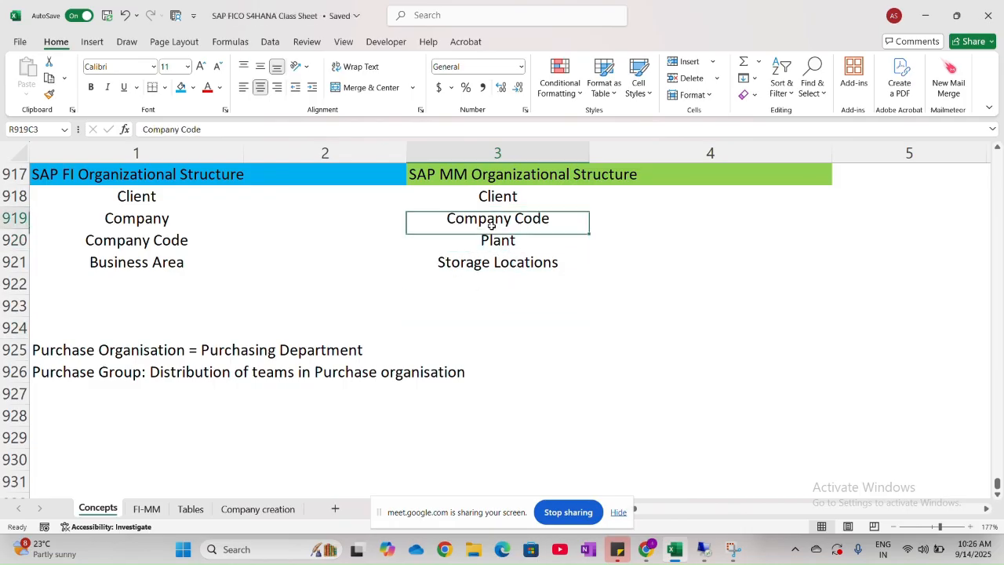
click(113, 350)
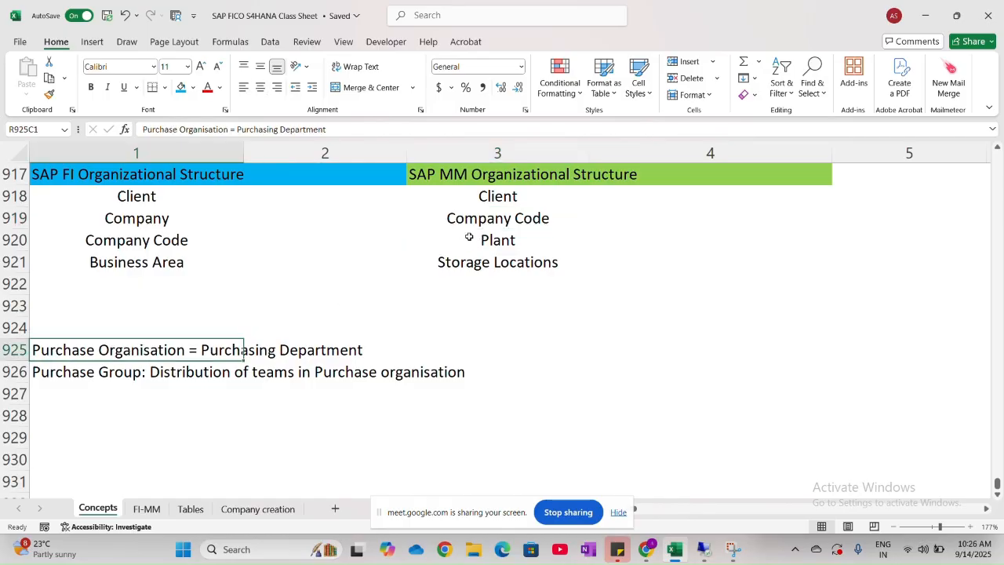
click(498, 227)
- Move the Purchase Organisation and Purchase Group notes in rows 925 and 926 from column 1 to column 3
drag(94, 348, 471, 375)
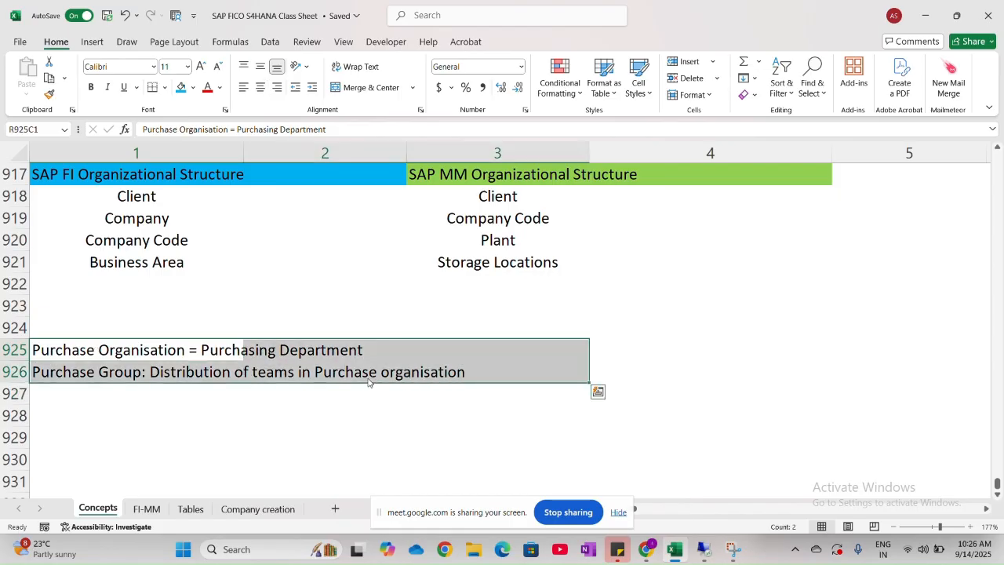
drag(372, 383, 708, 362)
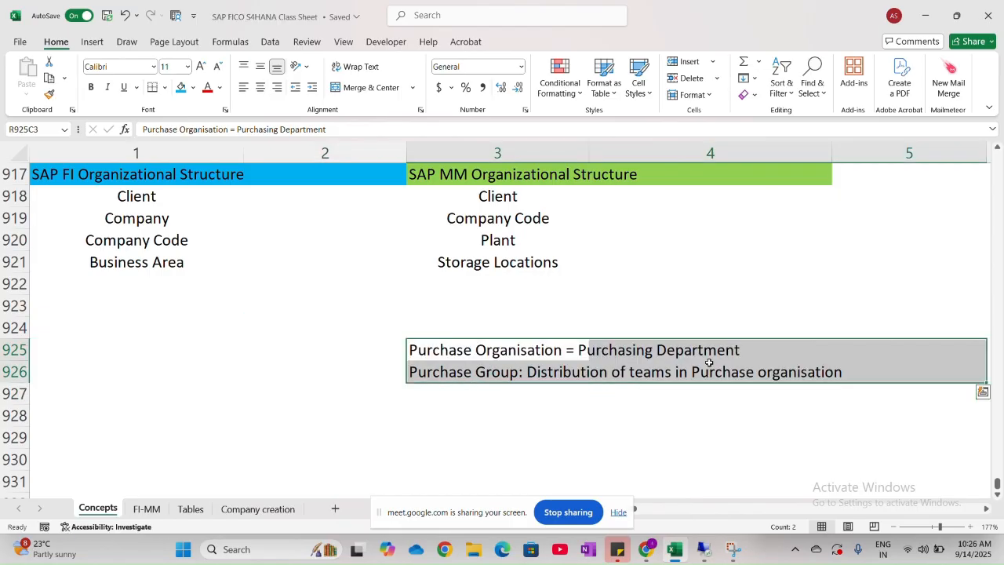
click(524, 432)
scroll(523, 431, right, 2)
scroll(523, 431, right, 1)
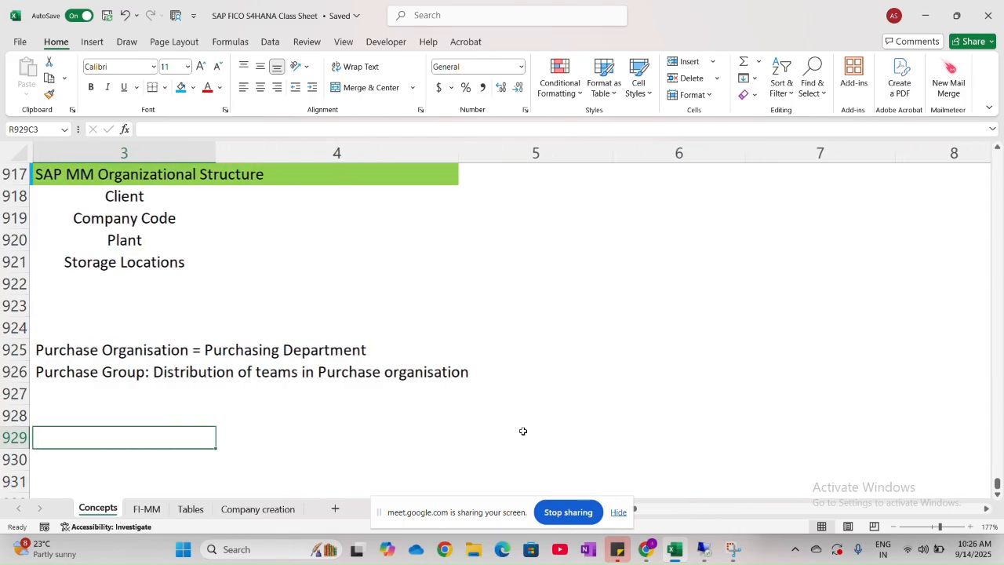
- Switch to the SAP remote session and leave the purchasing organization to company code assignment for the IMG tree
click(654, 259)
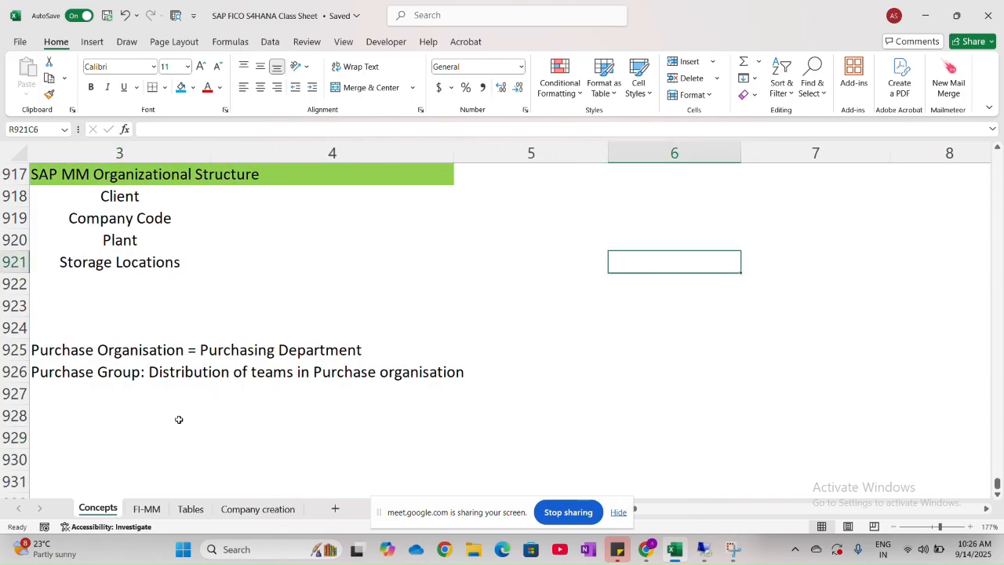
key(alt+Tab)
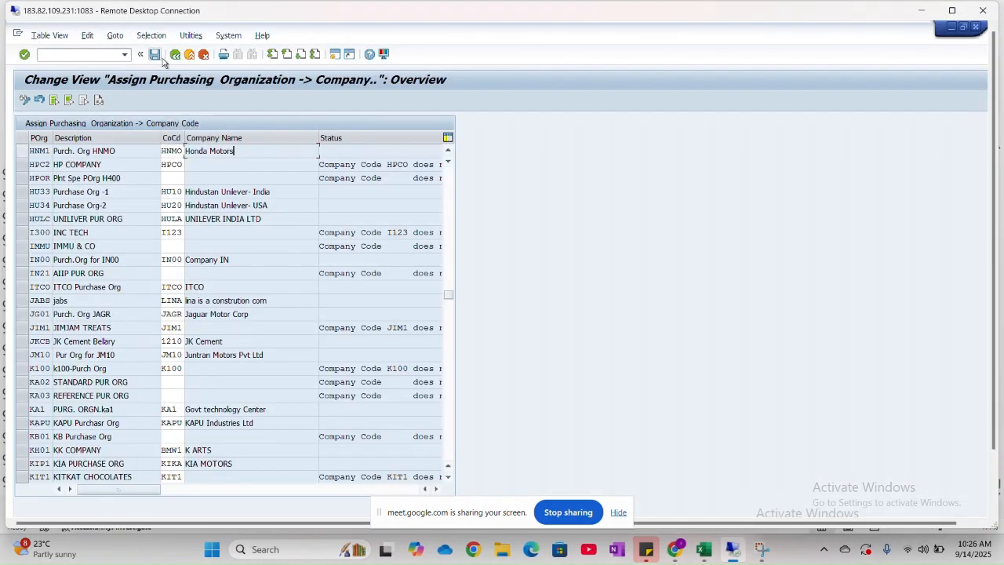
click(175, 55)
- Switch to the FI-MM sheet of the Excel workbook and look up item 8, Assign Purchase Organisation to Plant
key(alt+Tab)
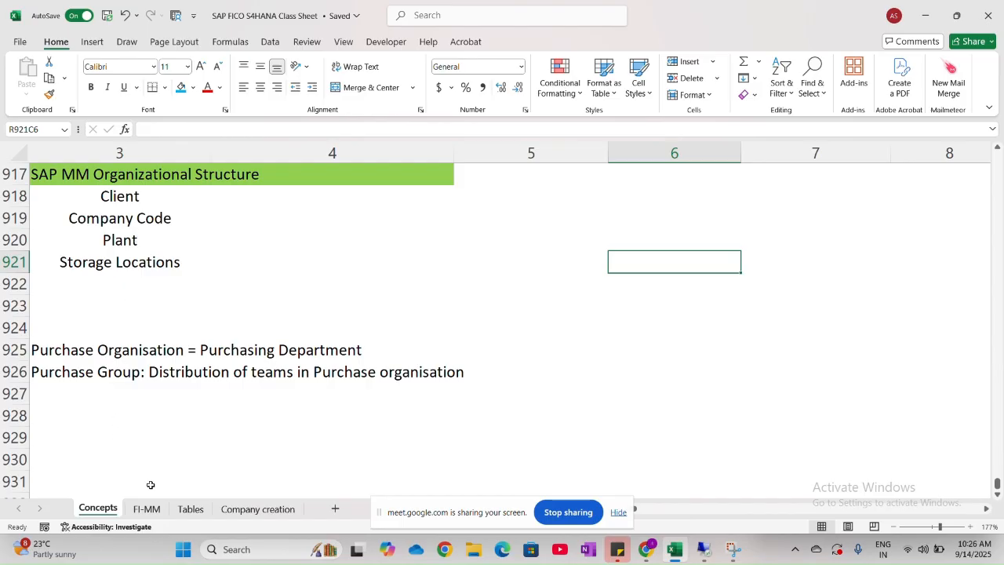
click(149, 508)
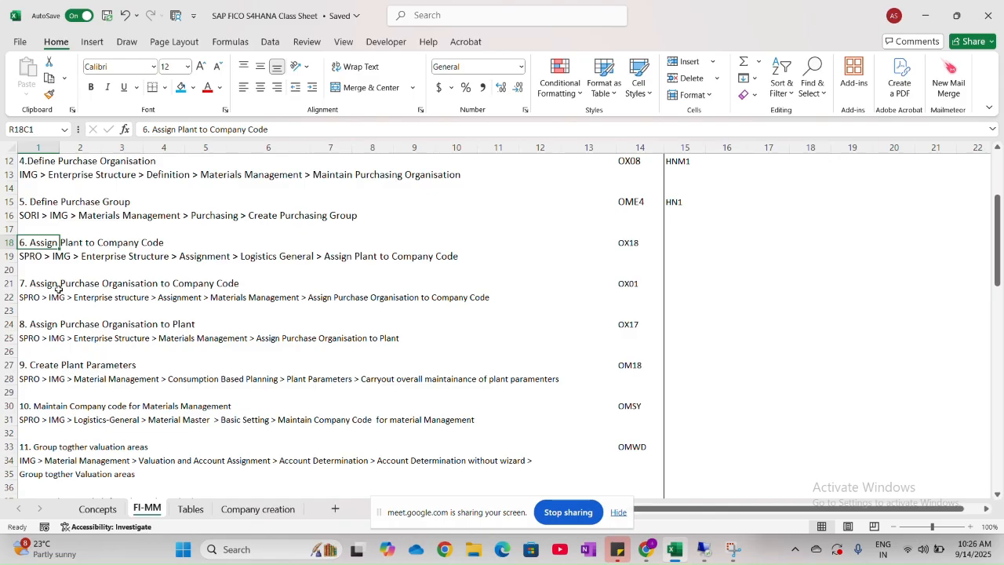
drag(59, 288, 240, 290)
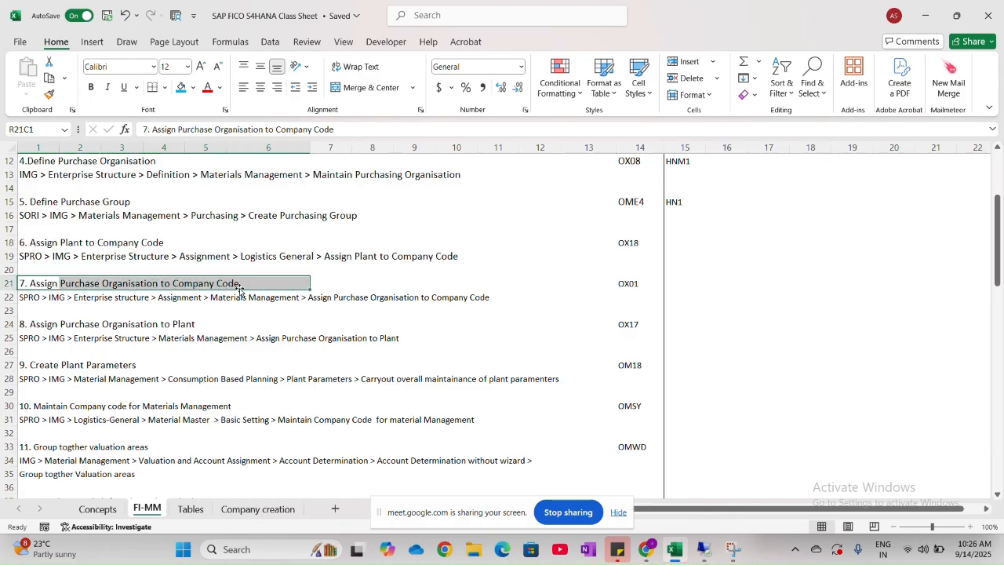
drag(48, 323, 228, 323)
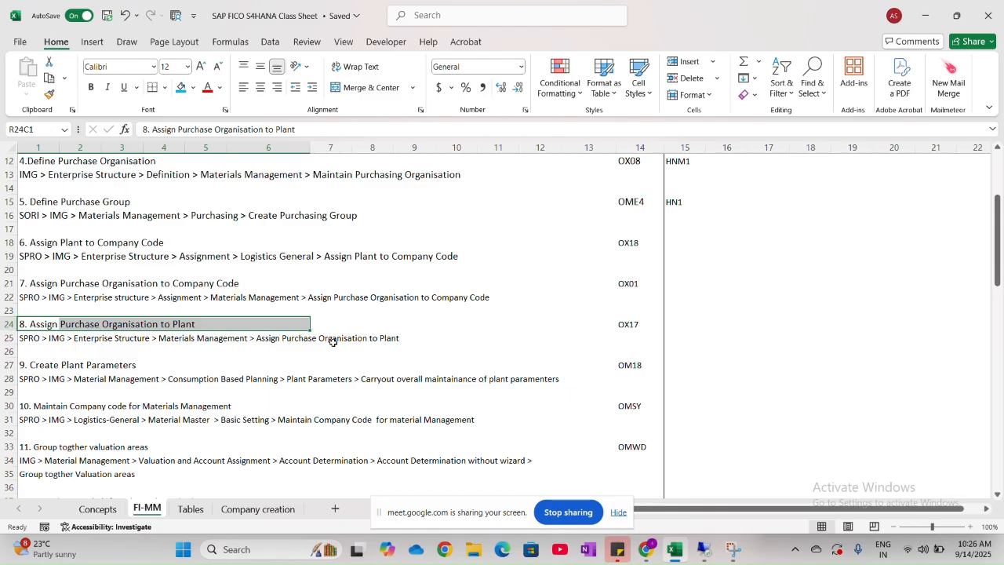
- Switch to the SAP session, open the Assign purchasing organization to plant activity and add a new entry for purchasing organization HNM1
key(alt+Tab)
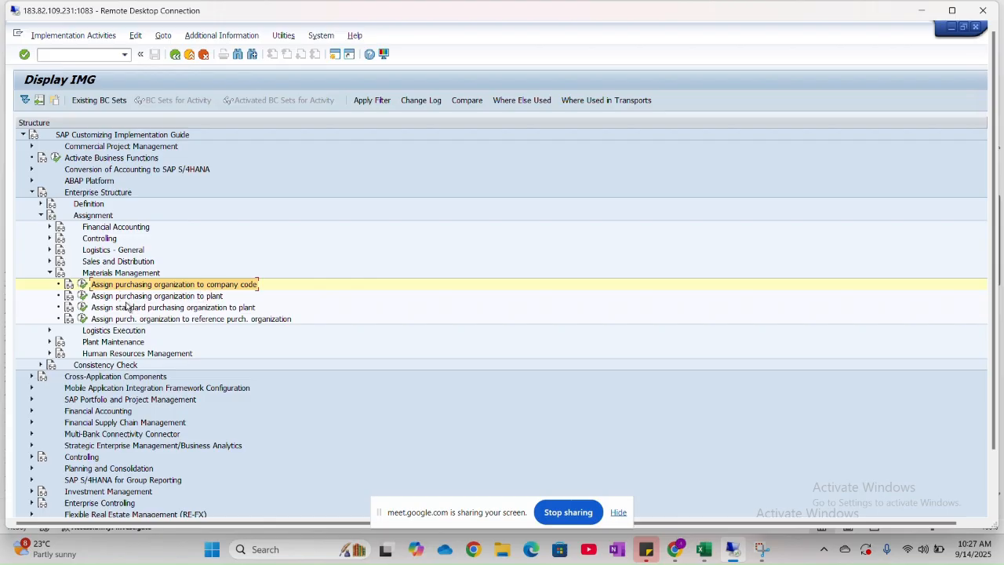
click(82, 295)
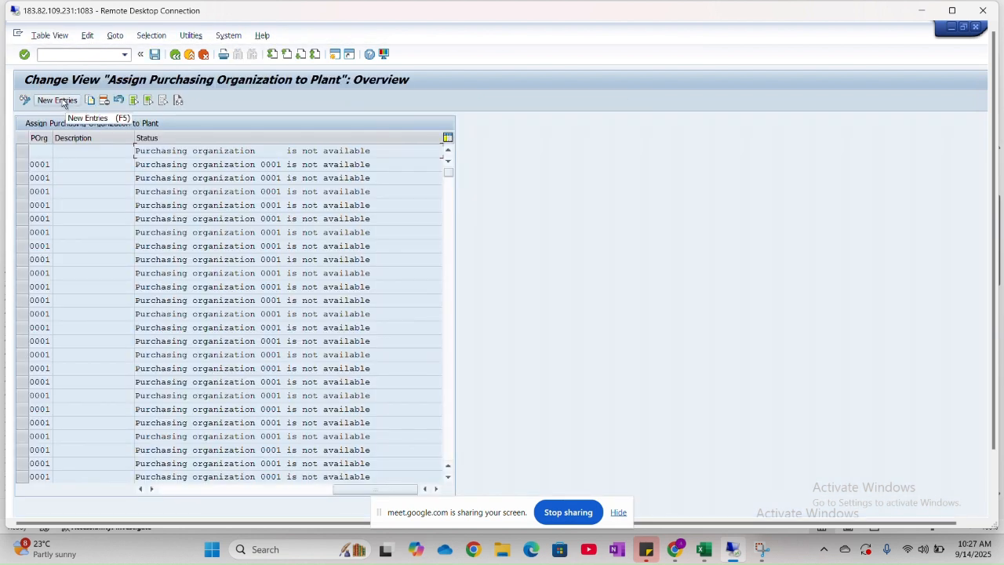
click(175, 54)
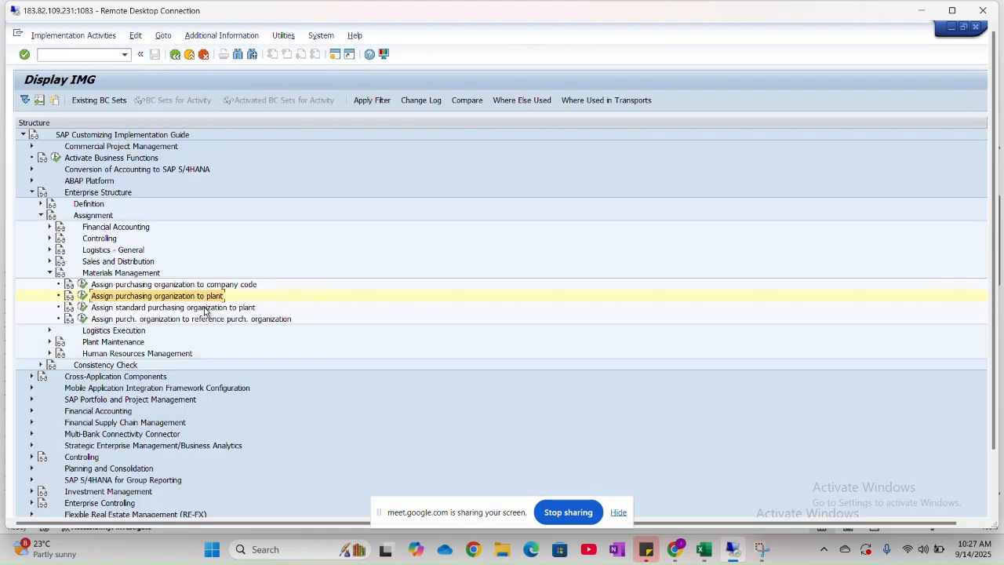
click(83, 295)
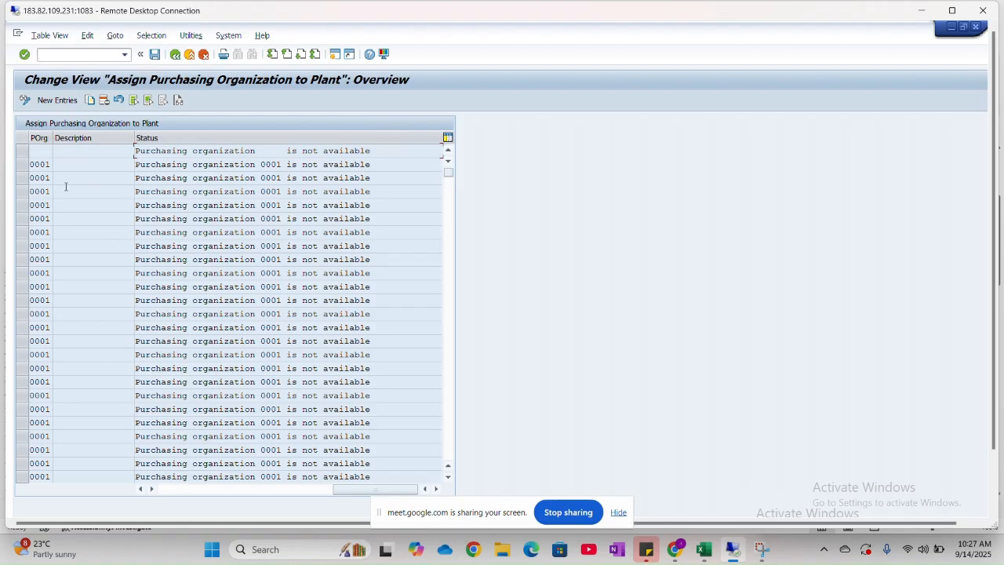
click(62, 101)
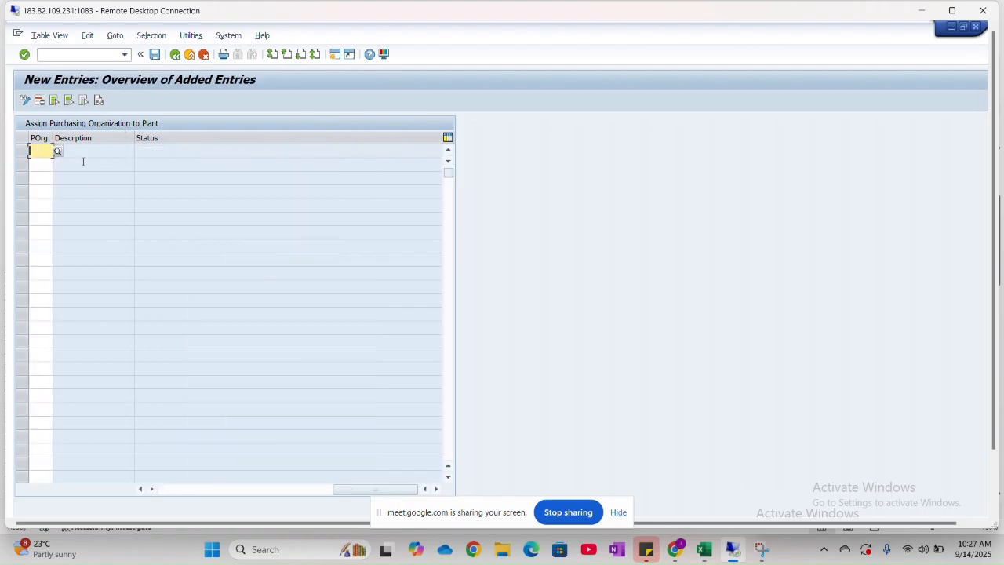
key(Caps_Lock)
text(HNM)
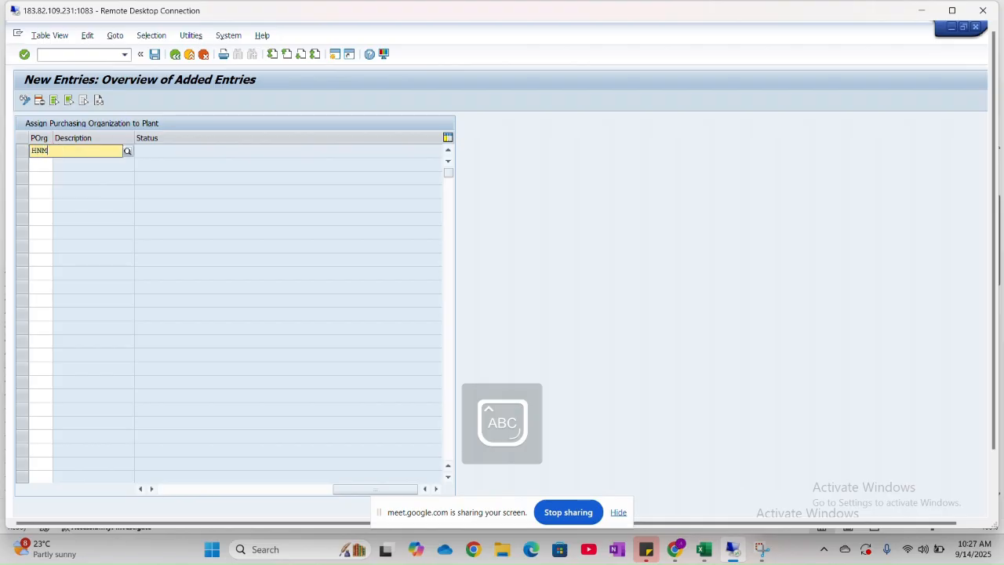
text(1)
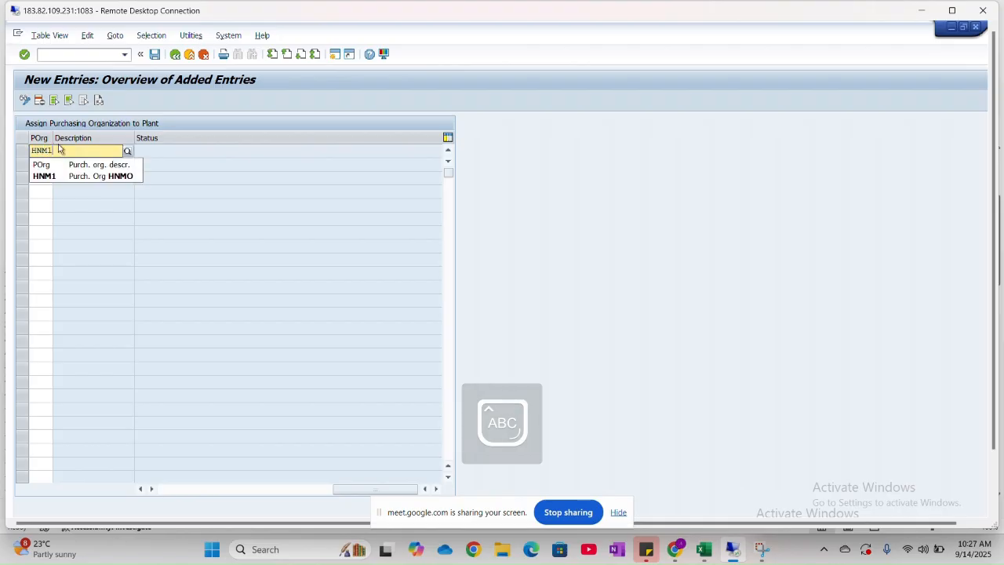
key(Return)
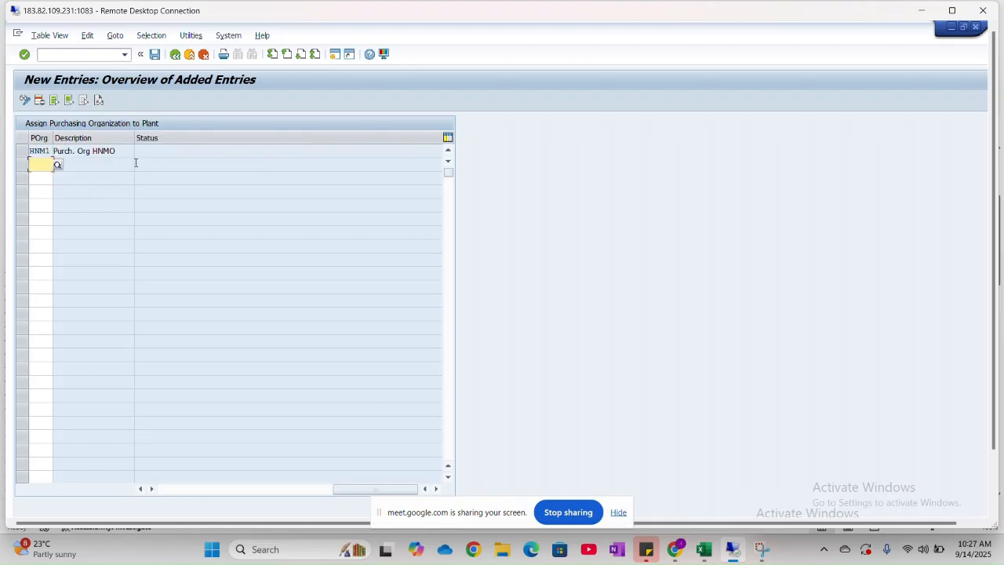
- Save the HNM1 plant assignment under customizing request A4HK905072
click(156, 55)
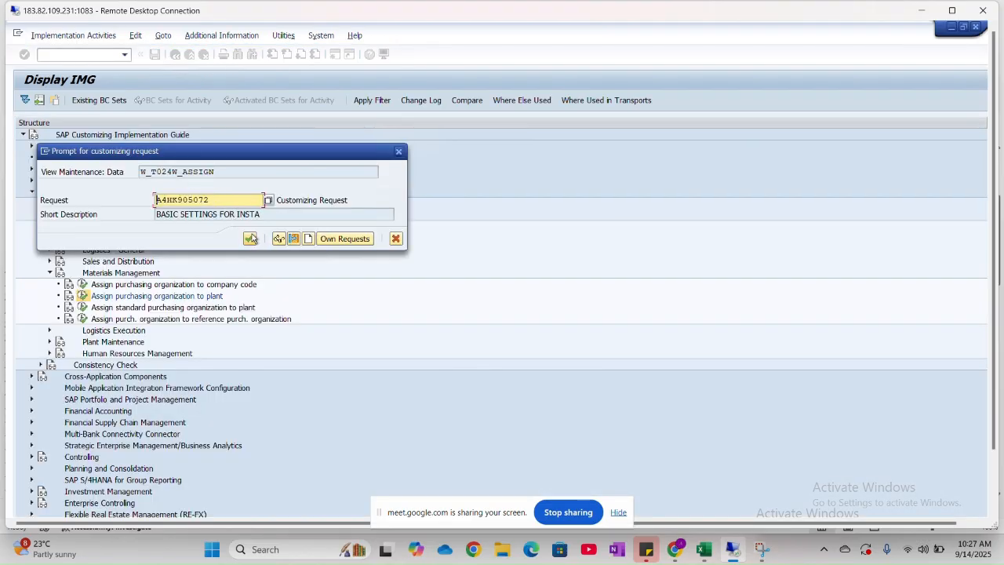
key(alt+Tab)
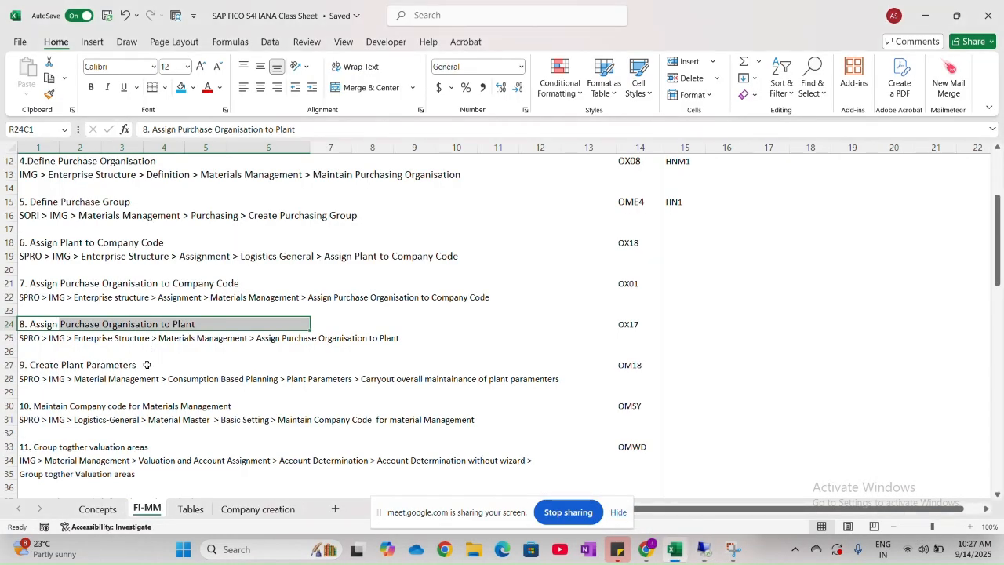
key(alt+Tab)
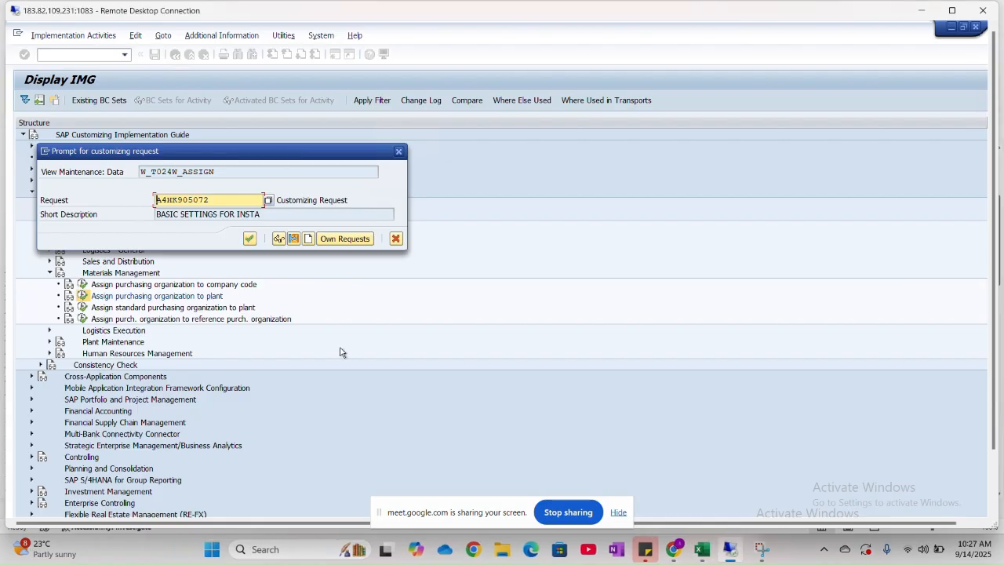
key(alt+Tab)
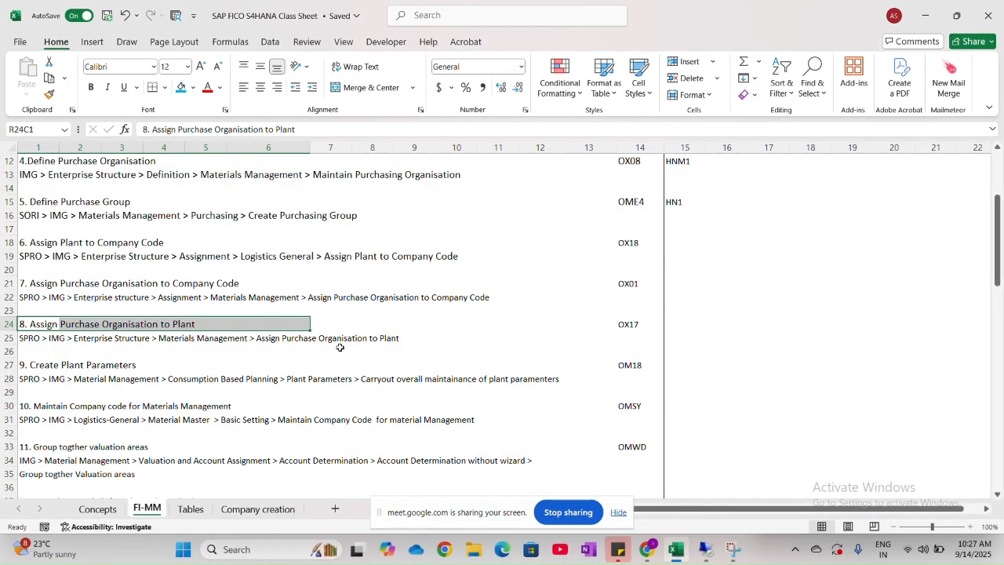
key(alt+Tab)
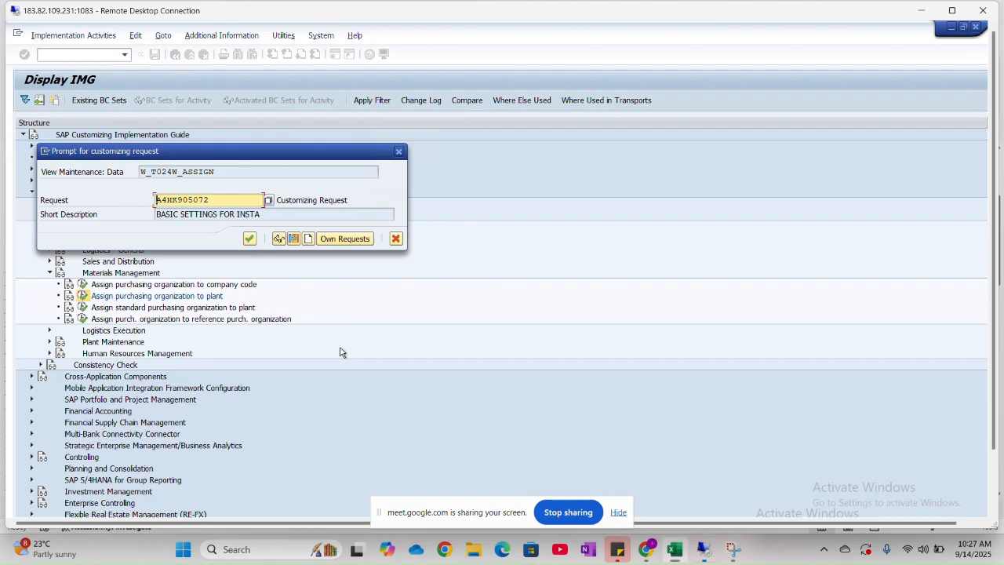
click(250, 239)
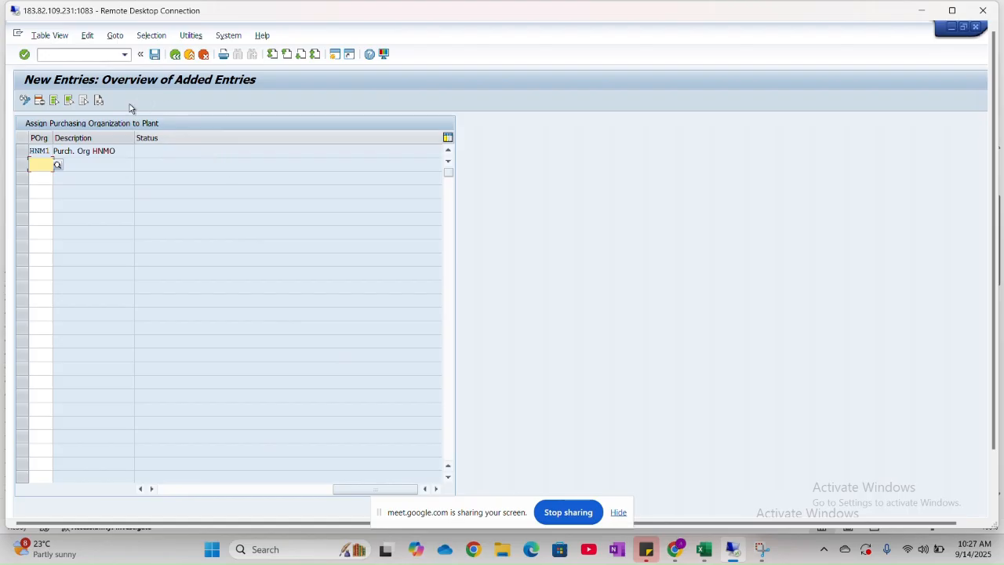
- Return to the overview of purchasing organization to plant assignments and maximize the remote session window
click(175, 54)
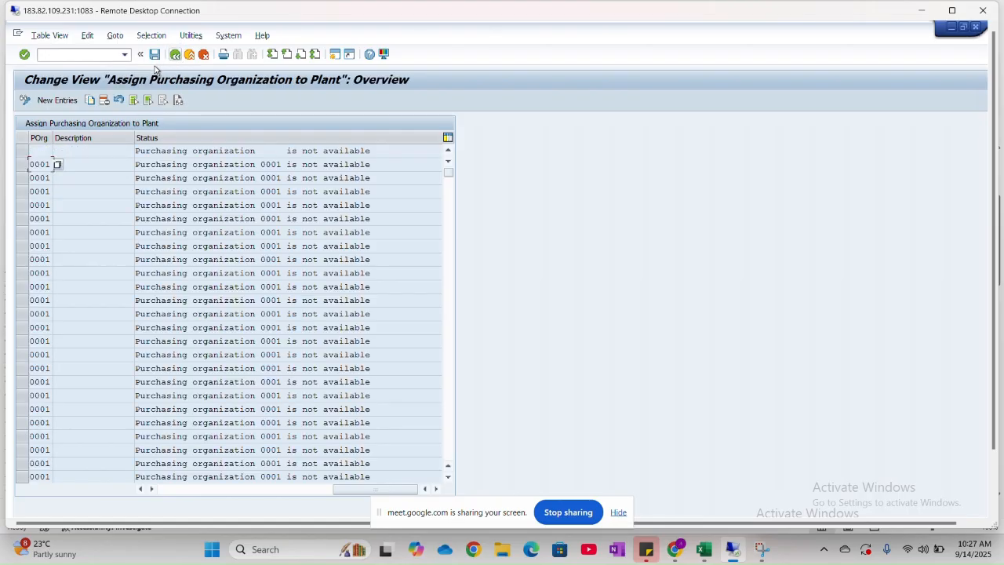
scroll(139, 266, down, 1)
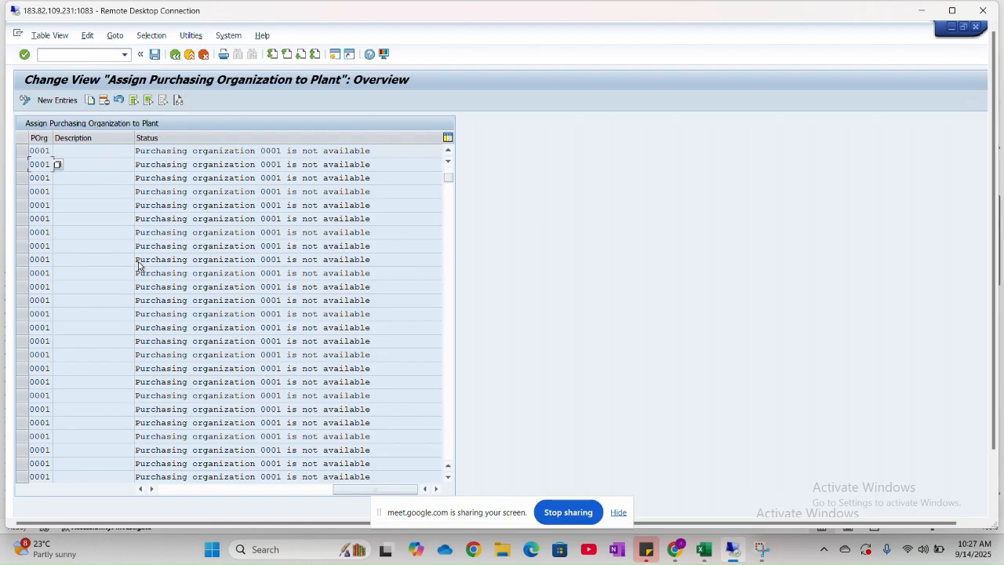
scroll(139, 266, up, 1)
click(947, 12)
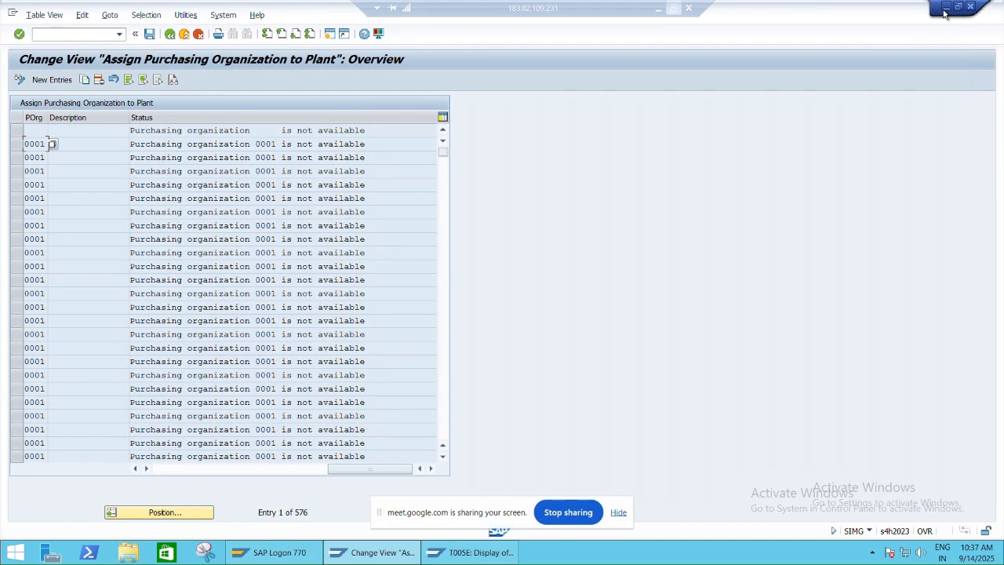
- Try to locate the new assignment in the list by plant HNM1
click(162, 512)
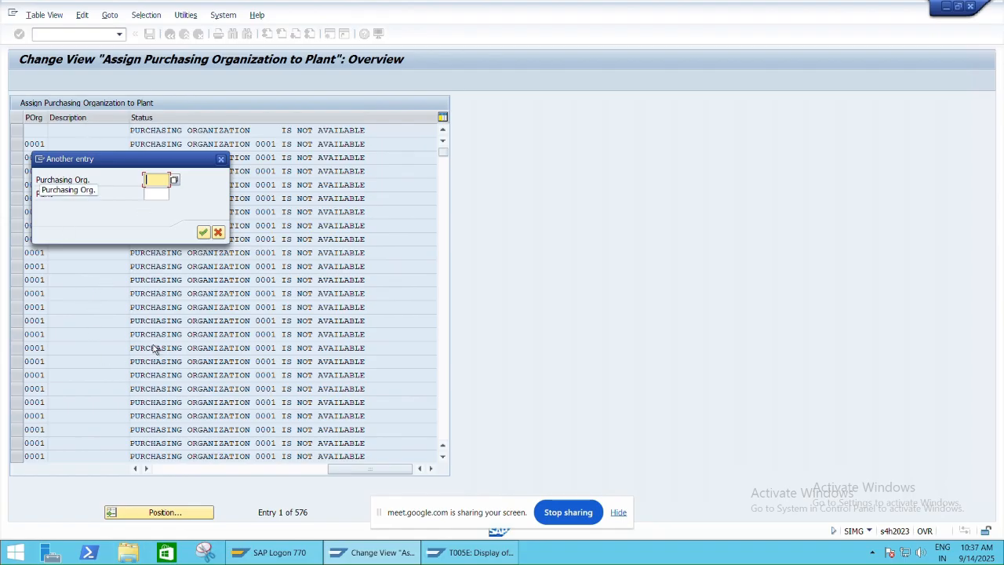
click(151, 192)
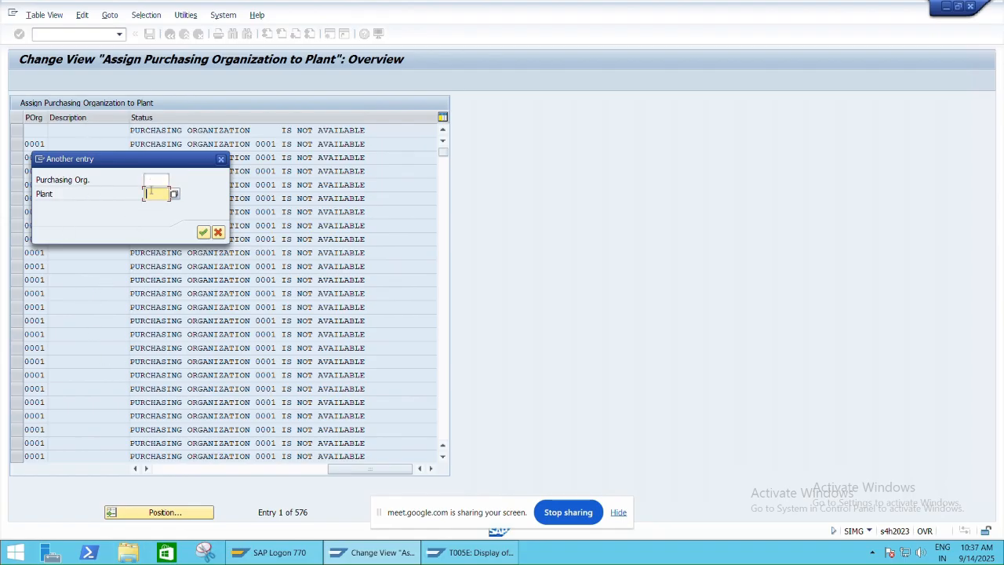
text(HNM1)
key(Return)
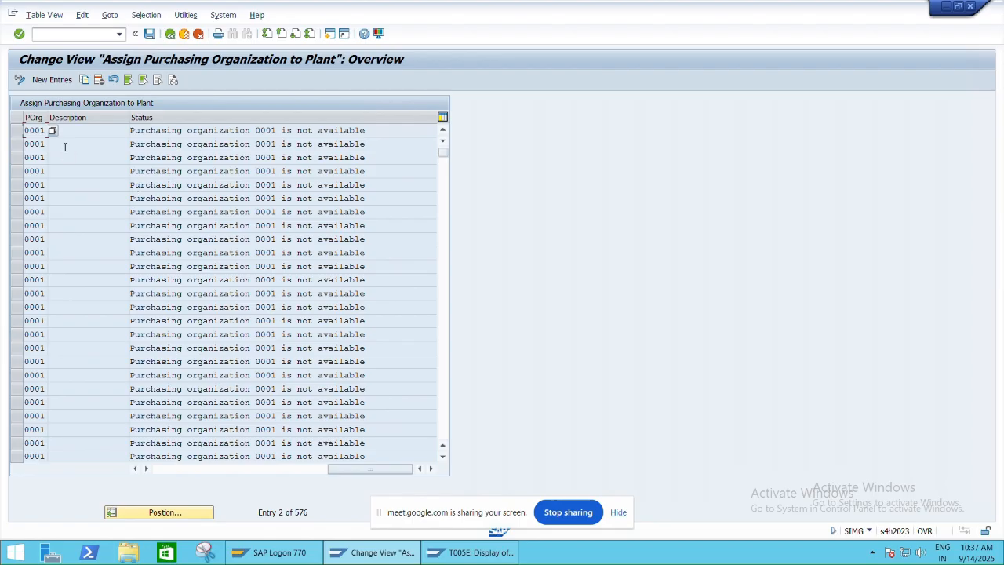
scroll(78, 241, up, 1)
scroll(77, 241, down, 7)
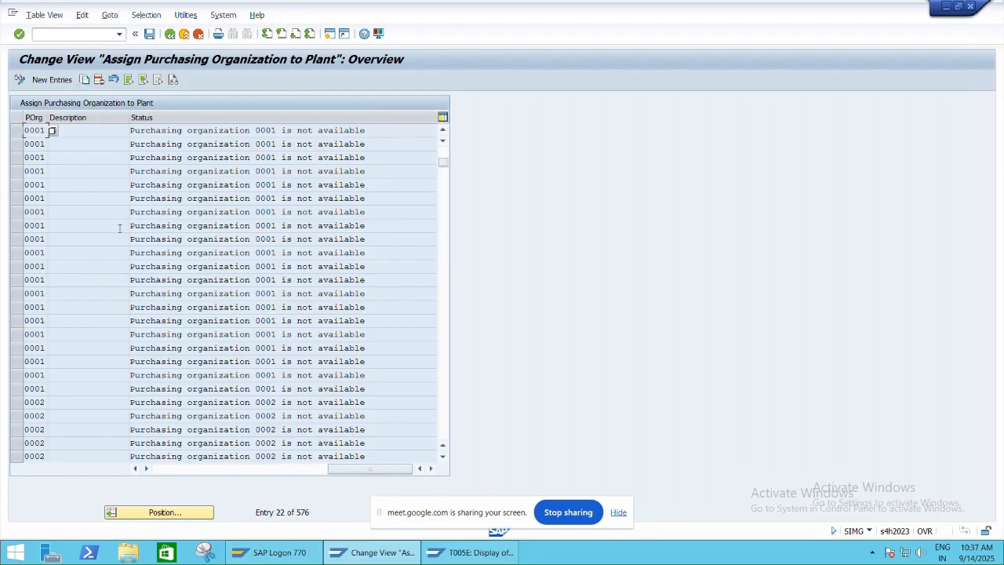
- Position the assignment list at purchasing organization HNM1, check its entry, and return to the IMG tree
click(162, 512)
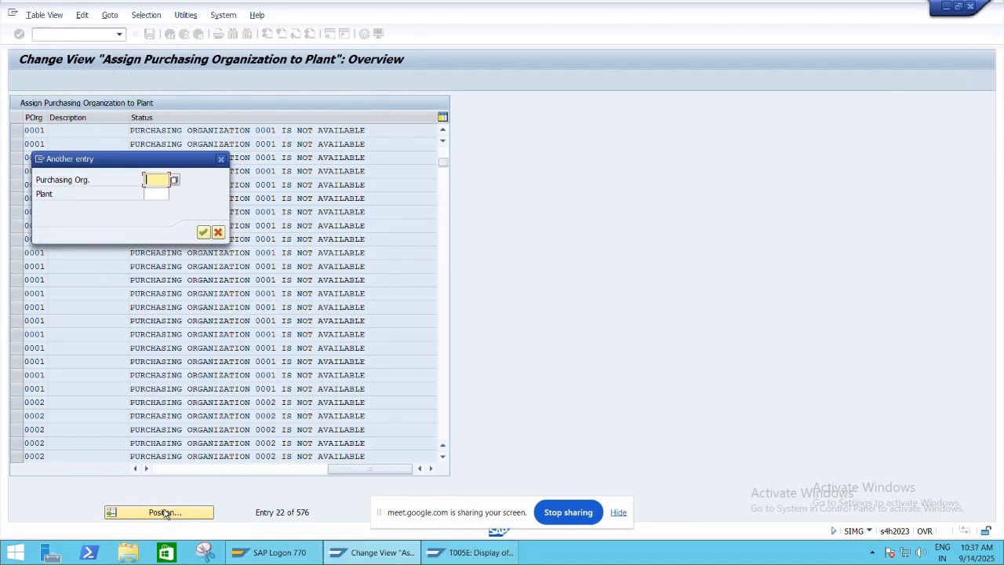
text(HNM1)
key(Return)
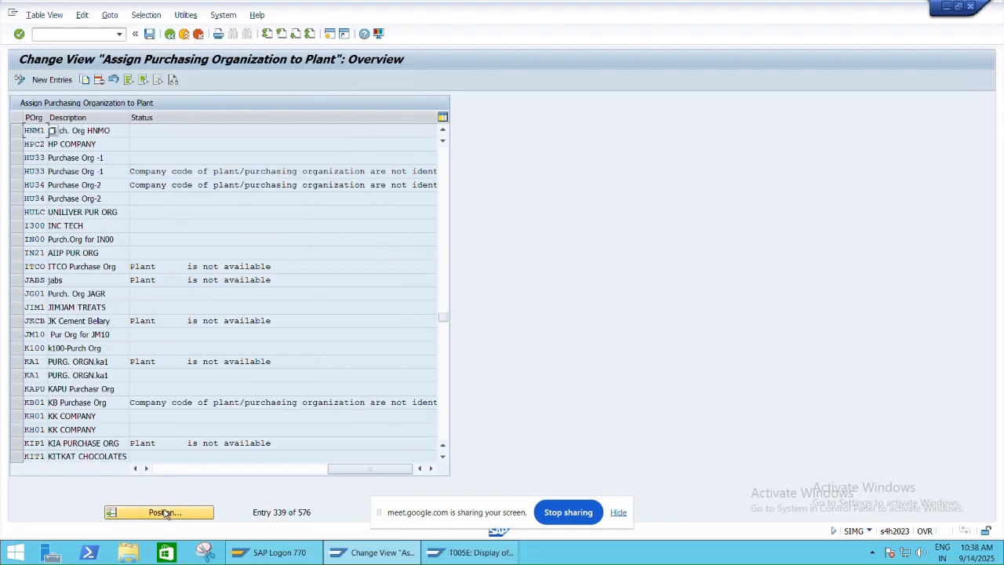
click(119, 130)
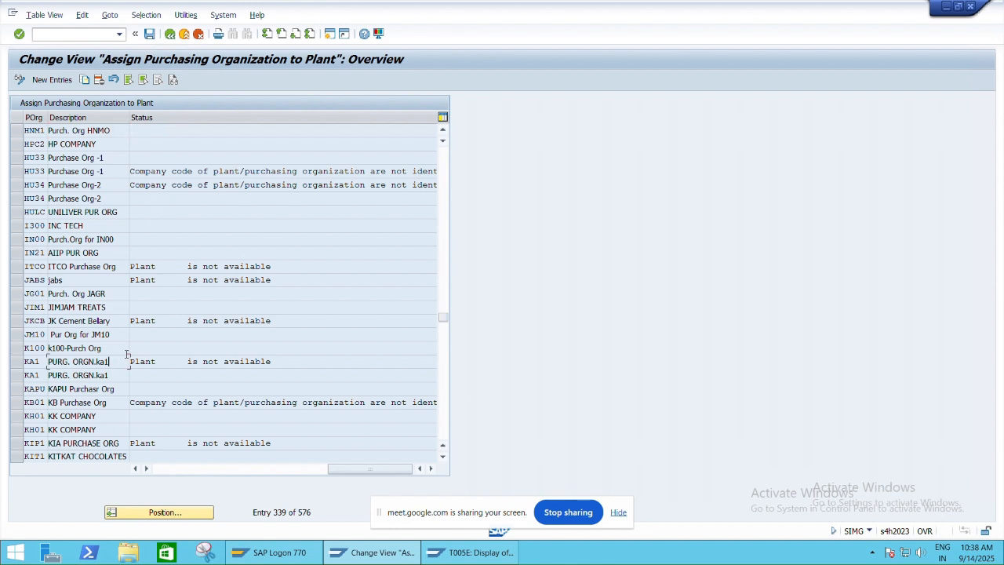
click(171, 35)
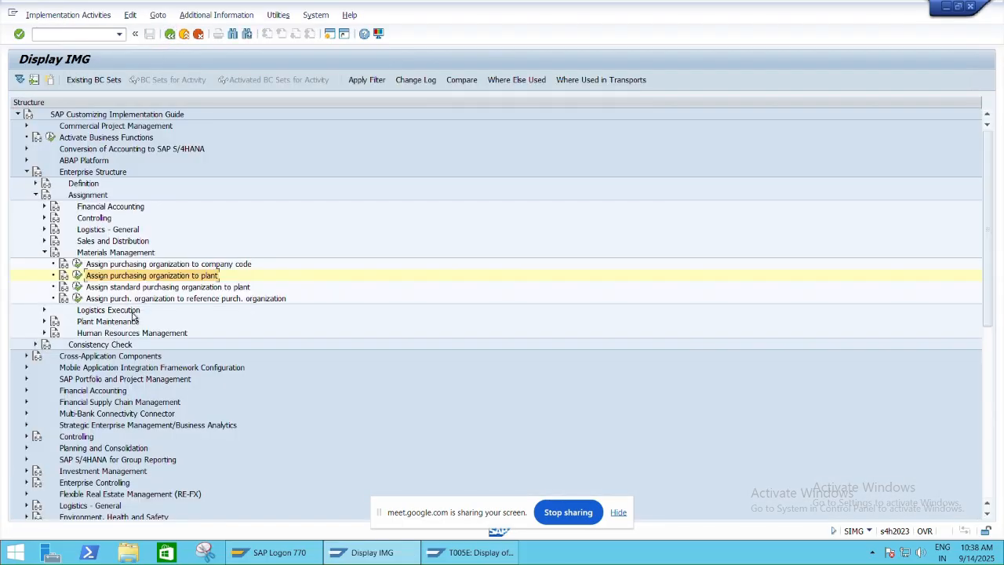
- Restore the remote session to a window and check the Excel FI-MM sheet for the path of item 9, Create Plant Parameters
key(alt+Tab)
key(alt+Tab)
click(672, 7)
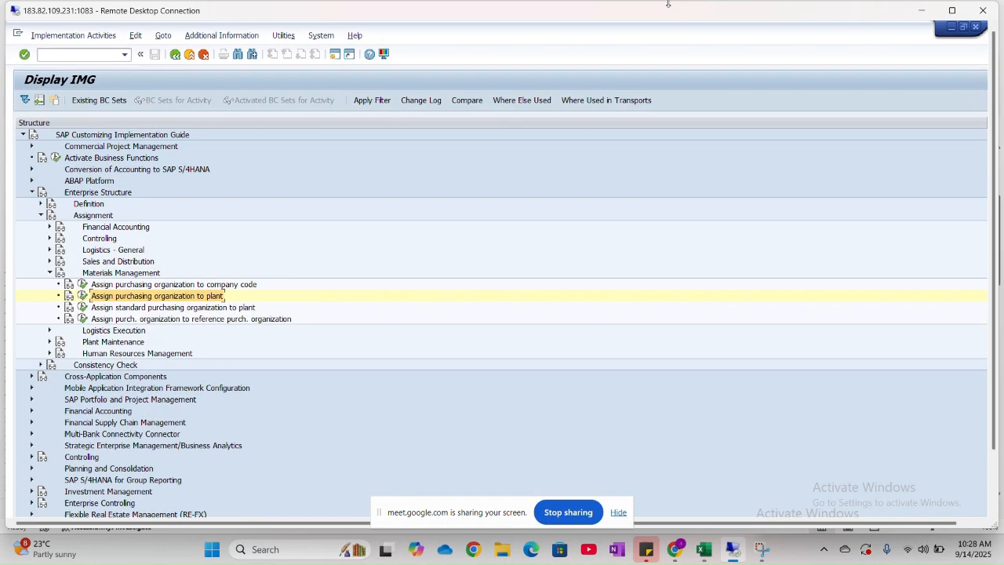
key(alt+Tab)
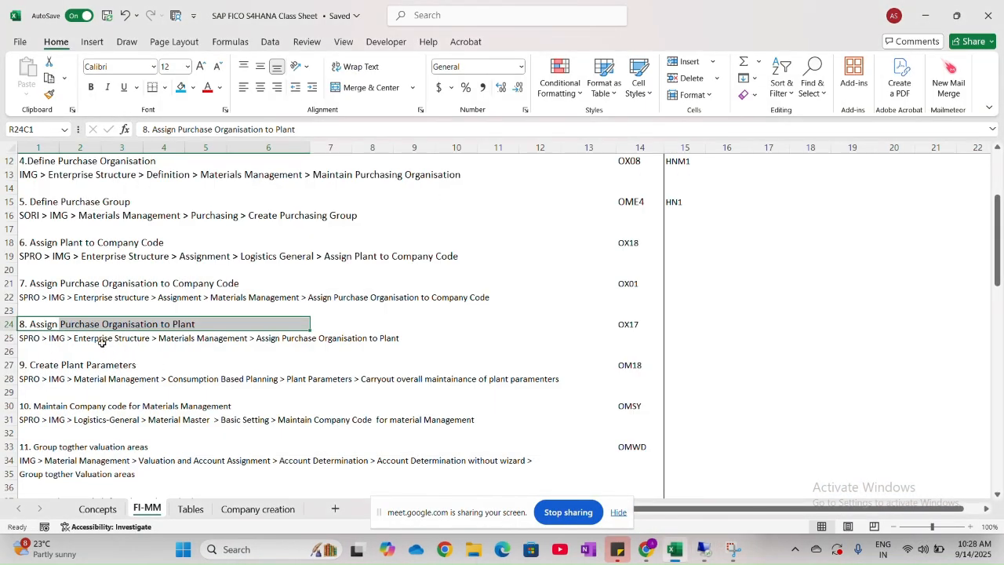
click(102, 341)
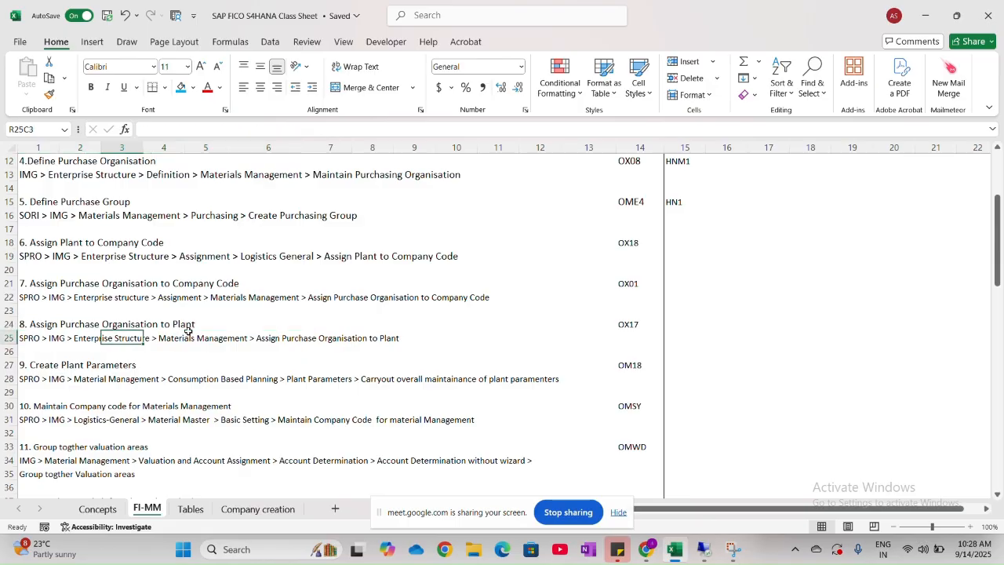
scroll(185, 324, down, 3)
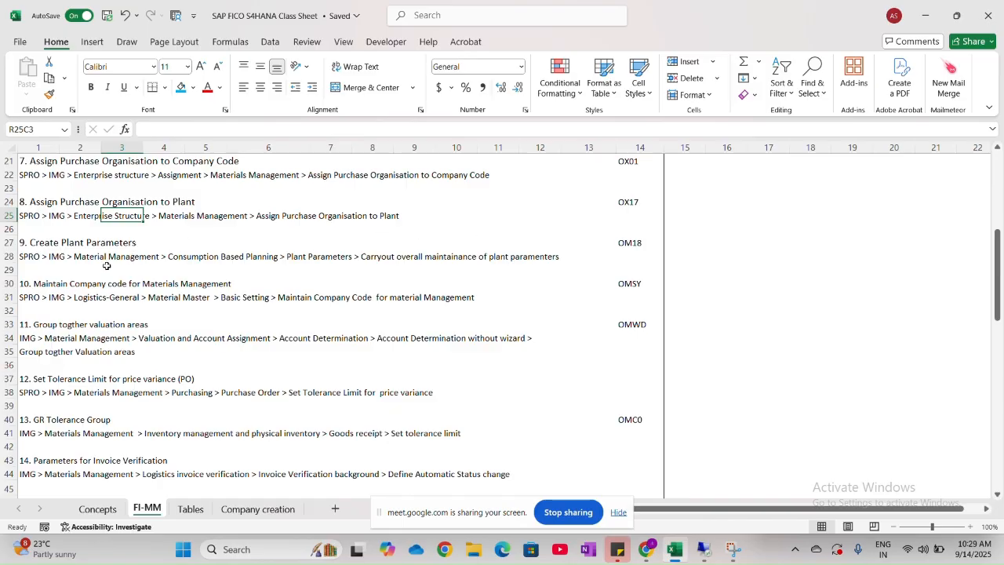
key(alt+Tab)
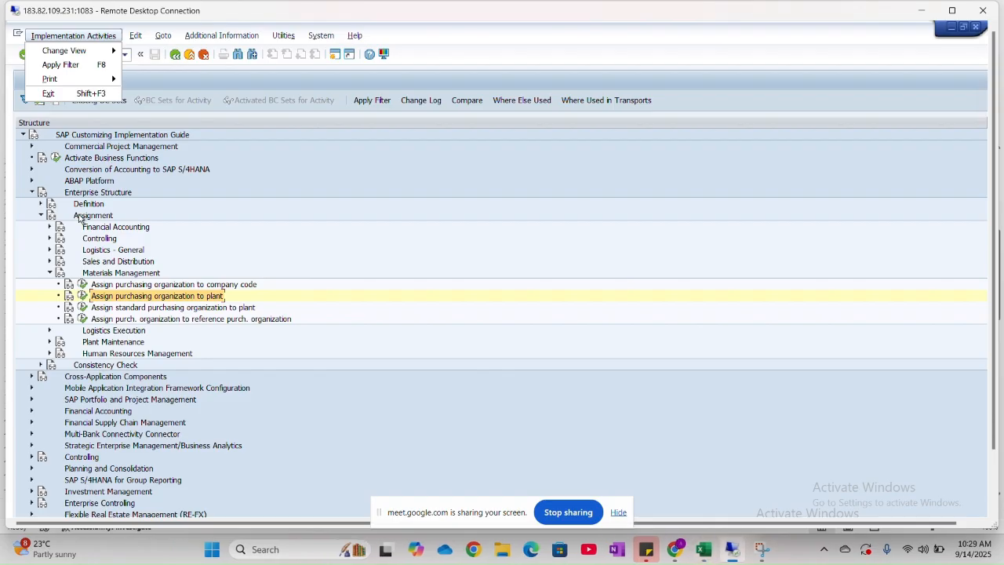
- Open overall maintenance of plant parameters under Materials Management, Consumption-Based Planning, and start copying plant parameters
click(32, 192)
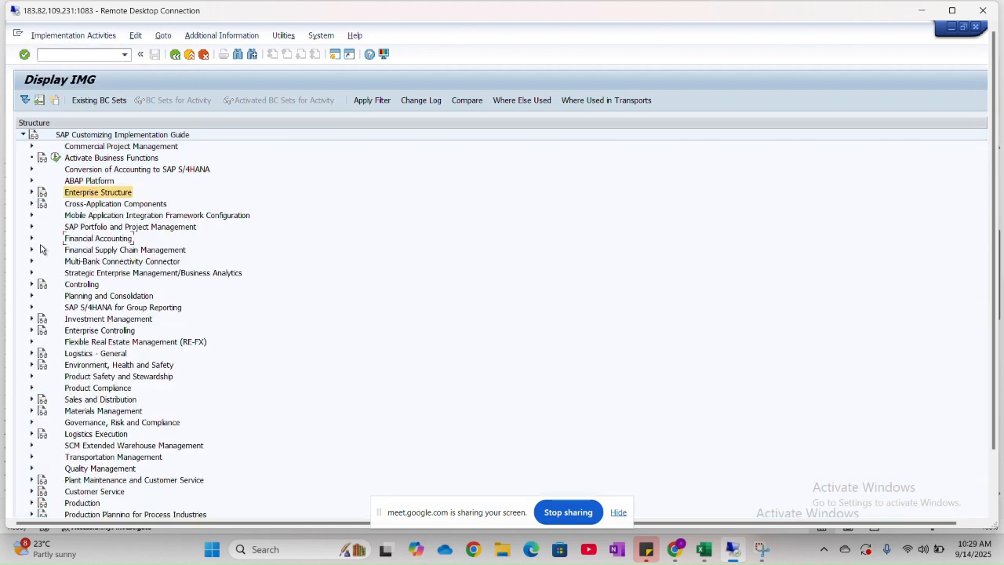
click(32, 411)
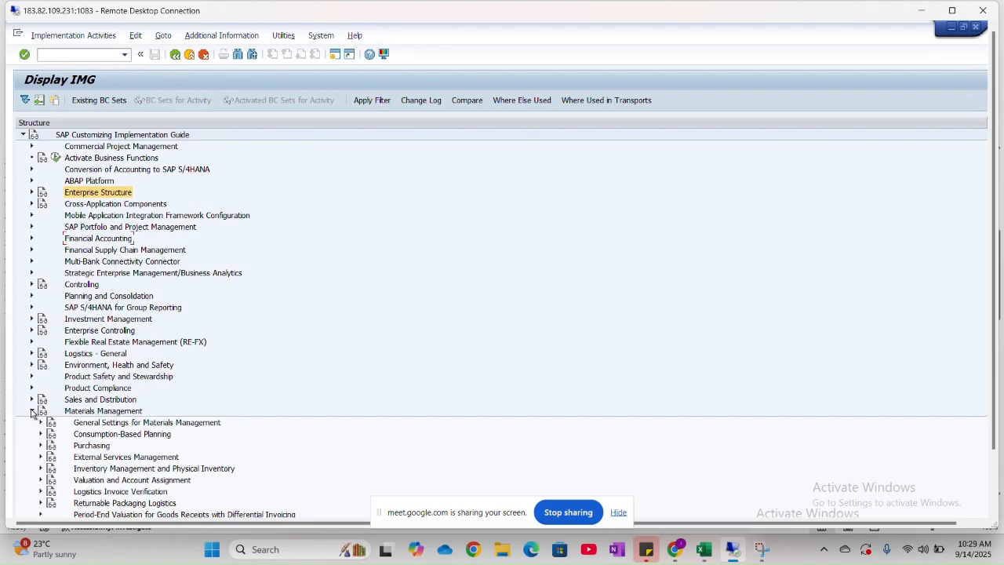
scroll(33, 411, down, 4)
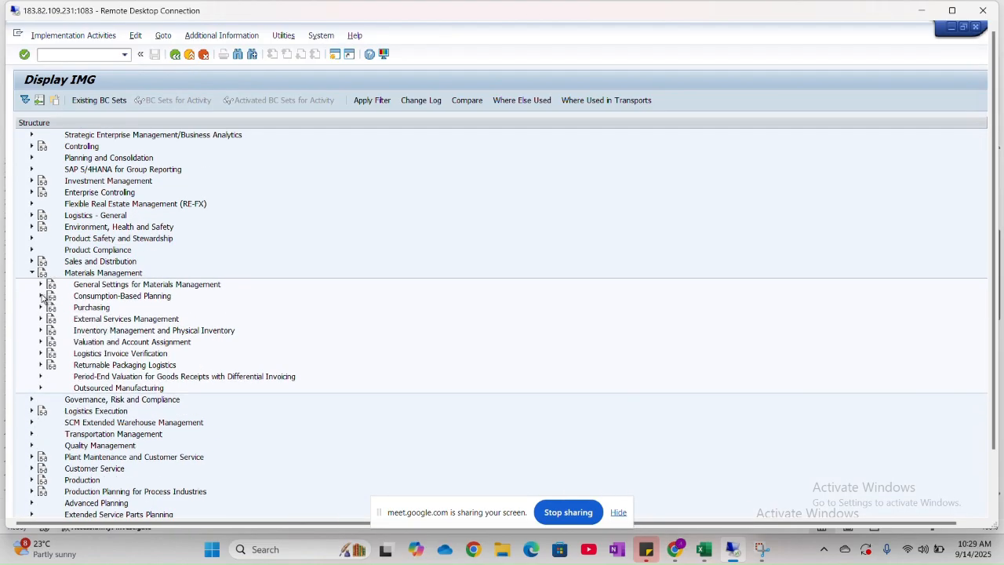
click(41, 434)
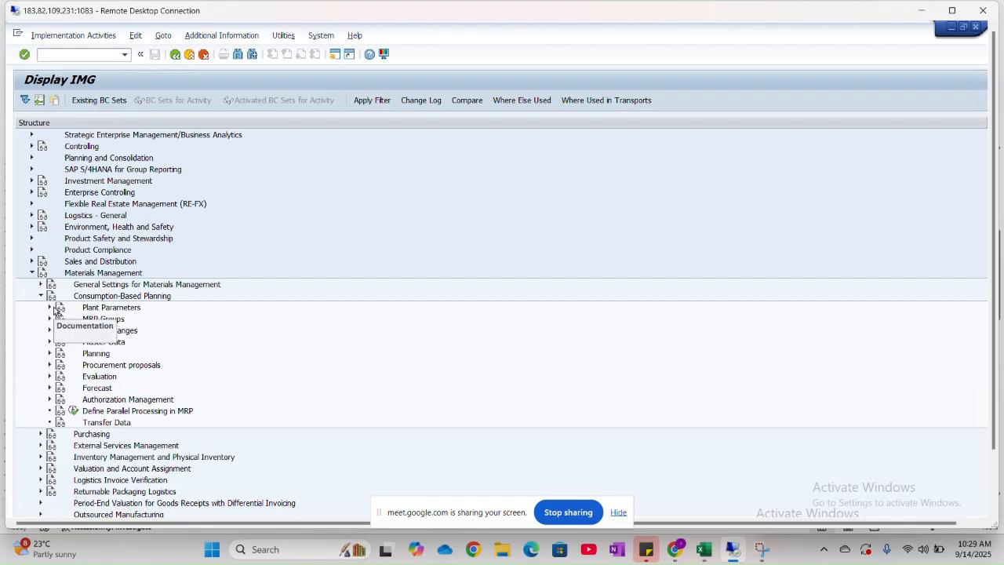
click(49, 307)
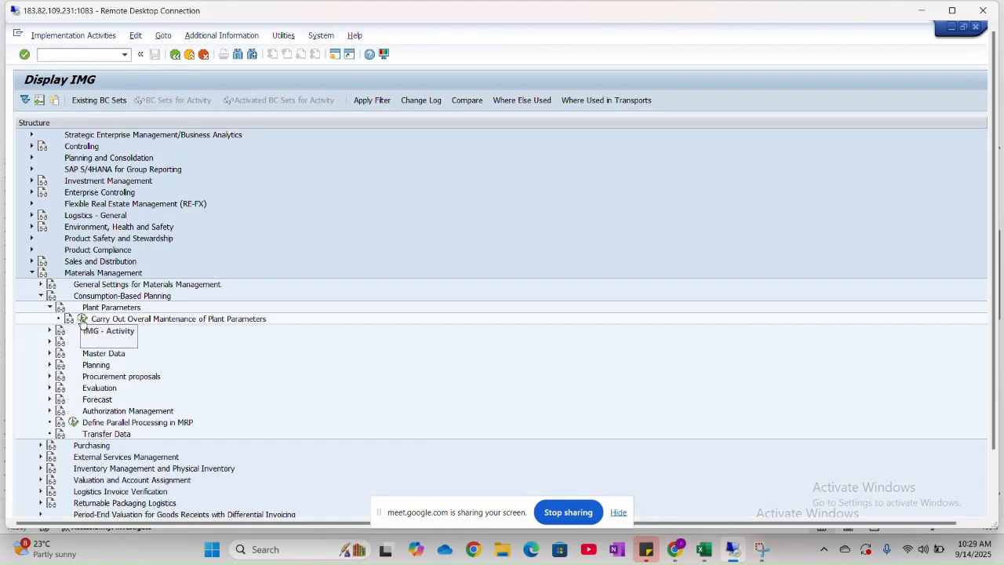
click(81, 320)
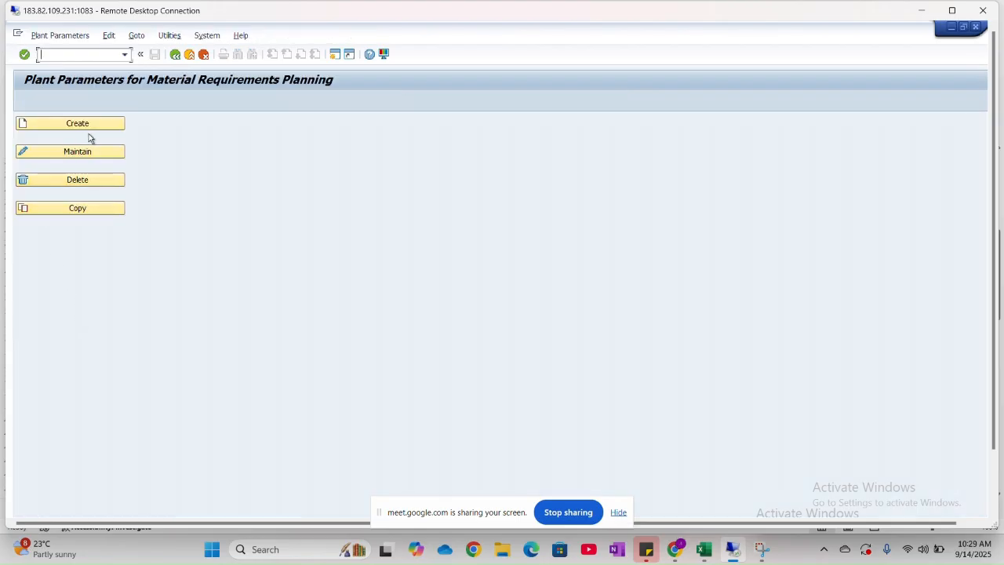
click(76, 210)
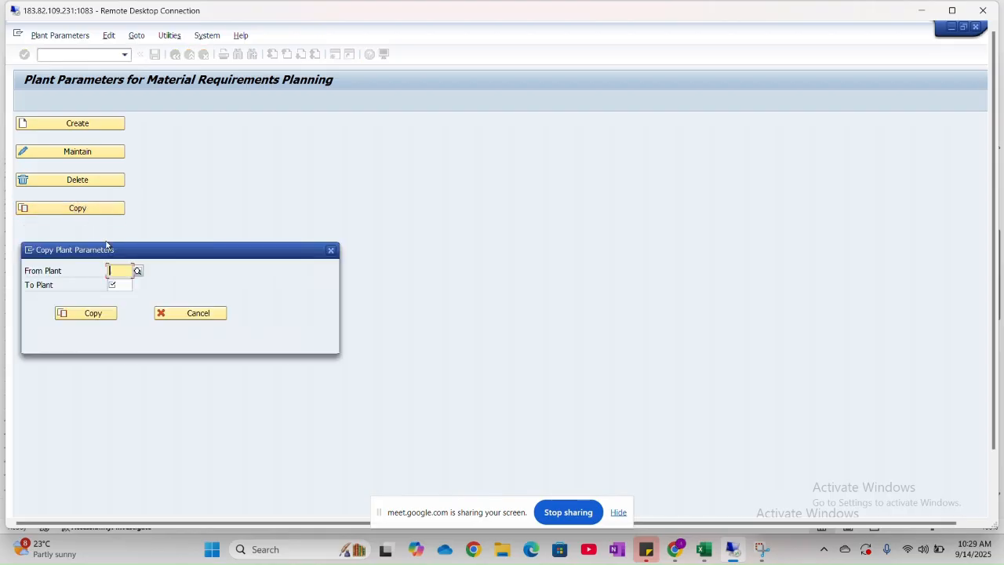
click(138, 270)
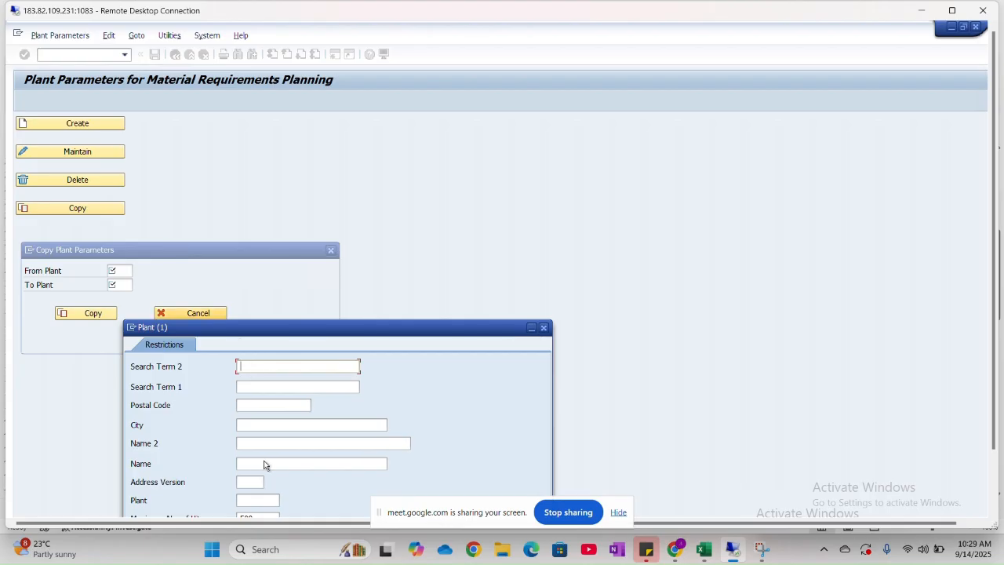
drag(356, 329, 452, 201)
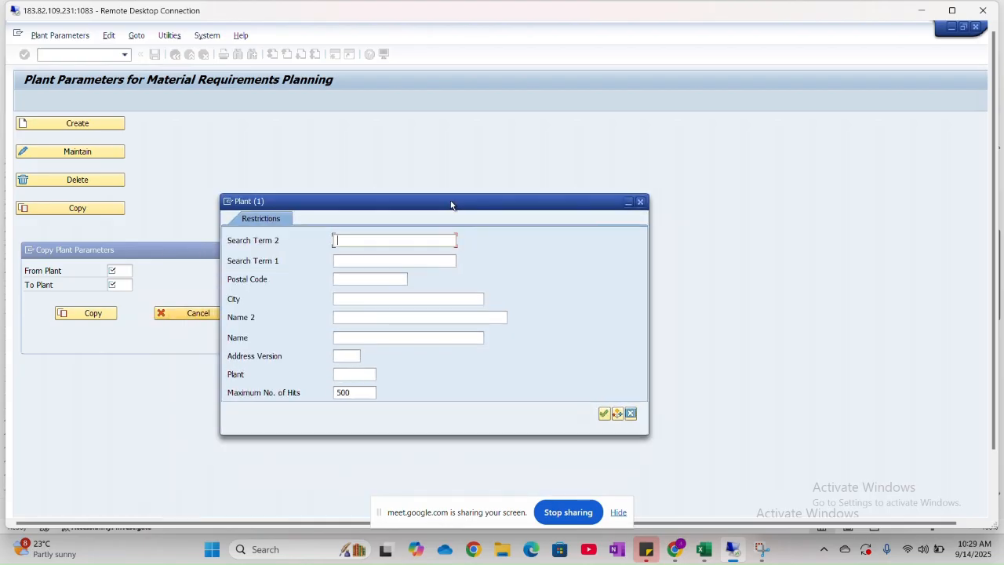
click(640, 202)
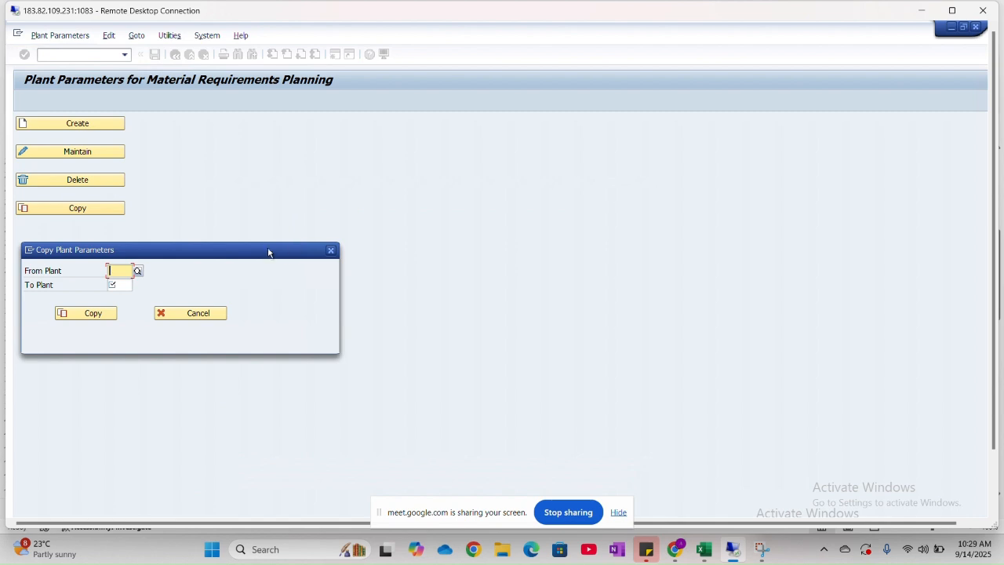
click(138, 271)
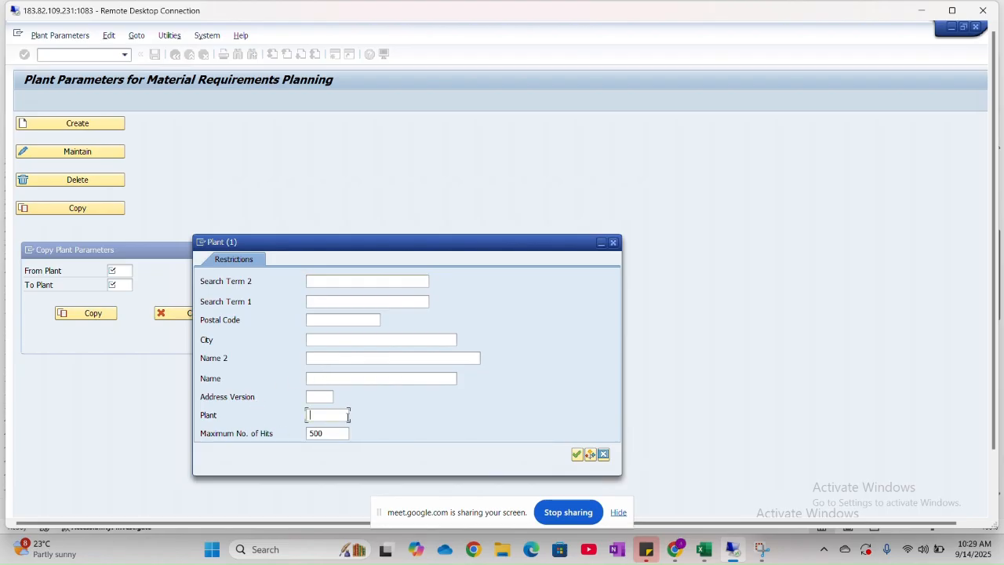
text(001)
double_click(348, 415)
click(613, 242)
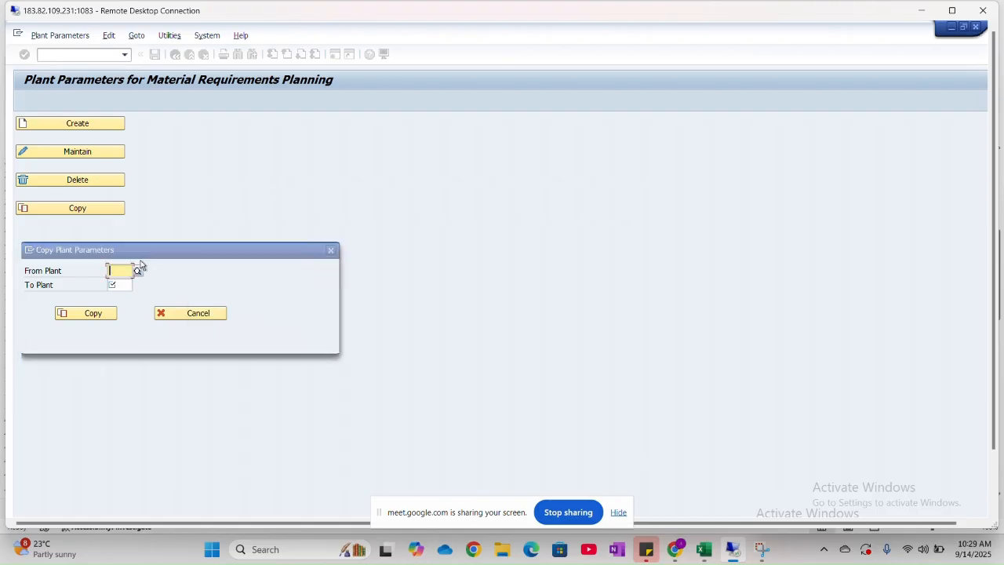
- Set the source plant to 1000 and the target plant to HNM1, try the copy, and dismiss the overwrite question
text(1000)
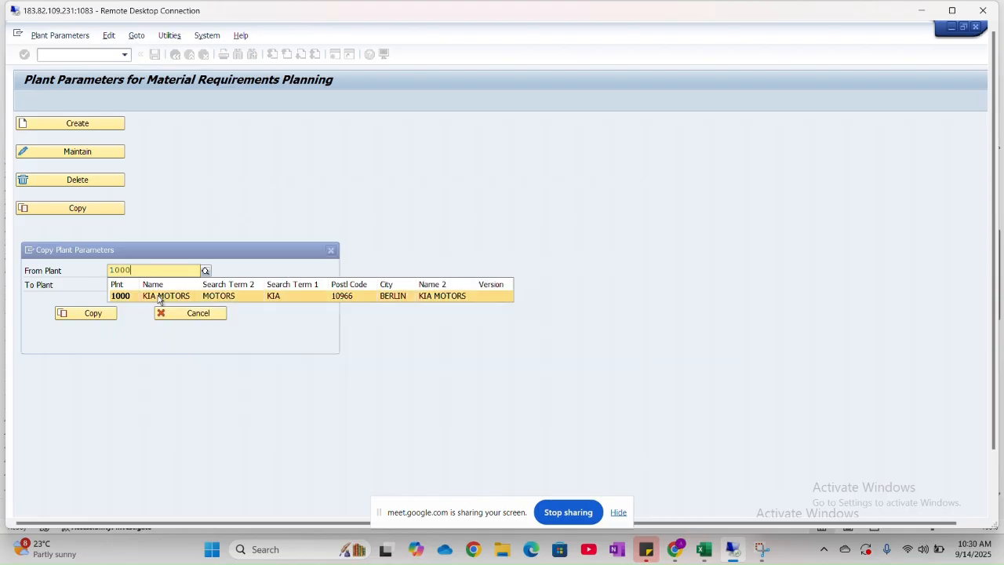
click(158, 299)
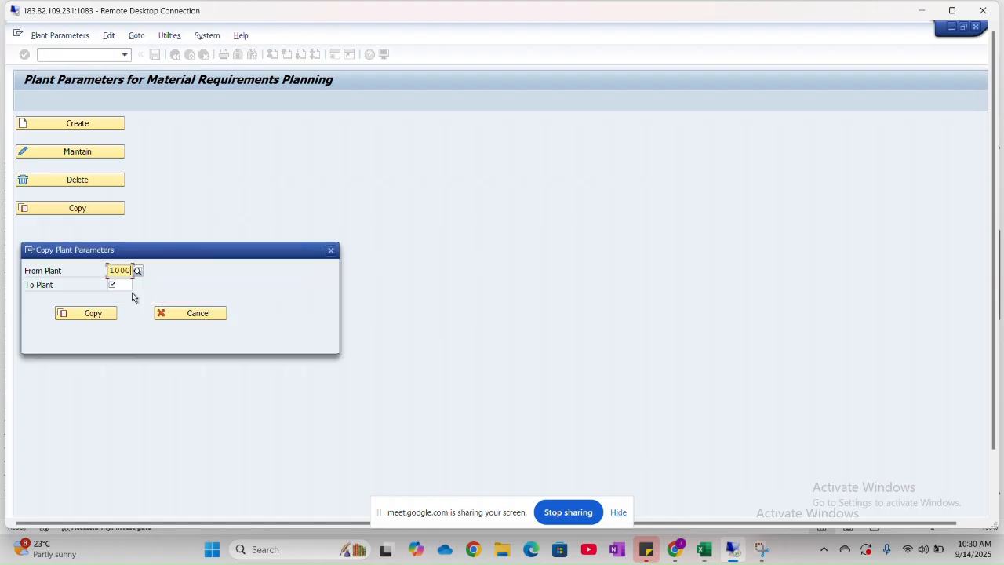
click(130, 286)
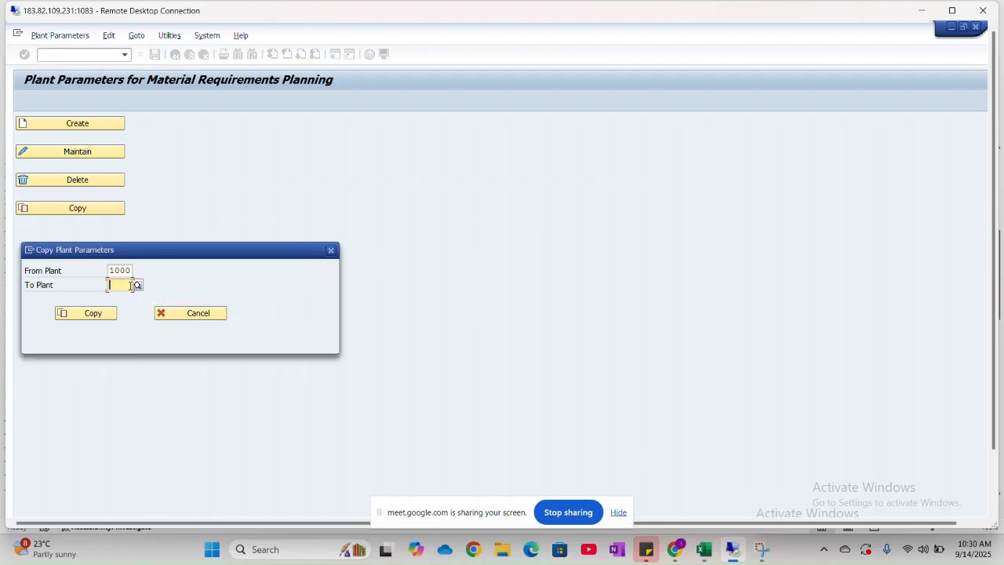
text(HNM)
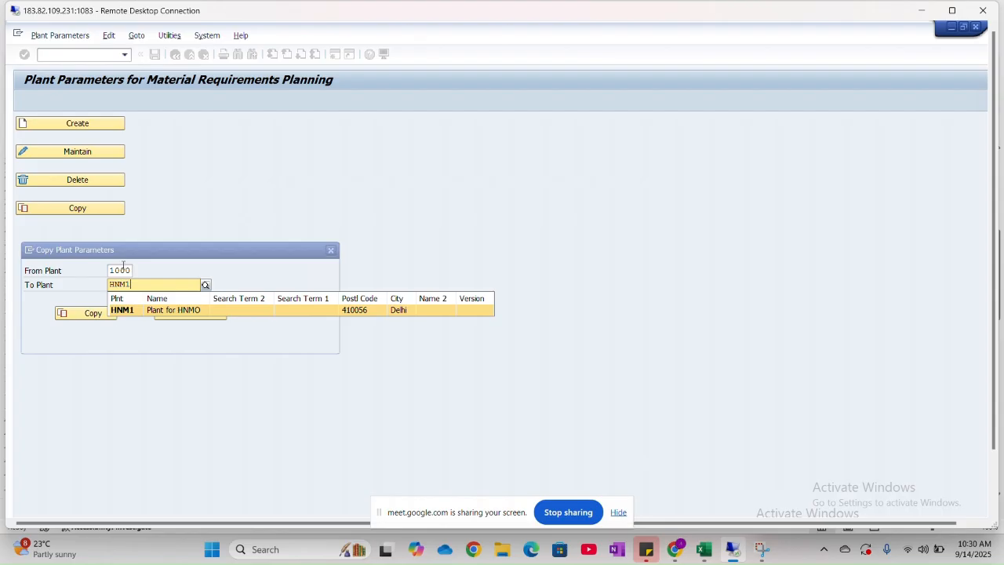
text(1)
click(123, 310)
click(100, 315)
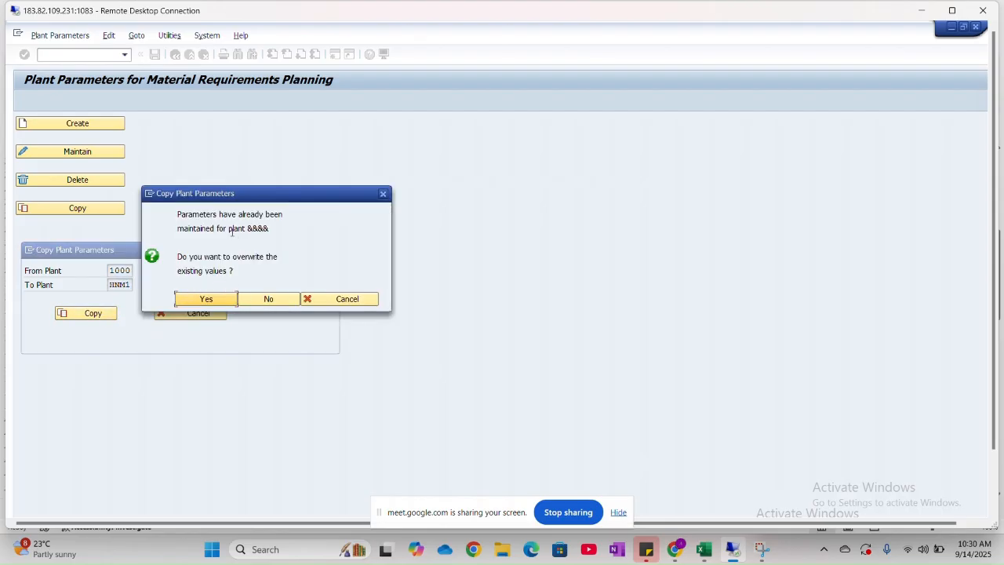
drag(381, 199, 381, 195)
click(385, 192)
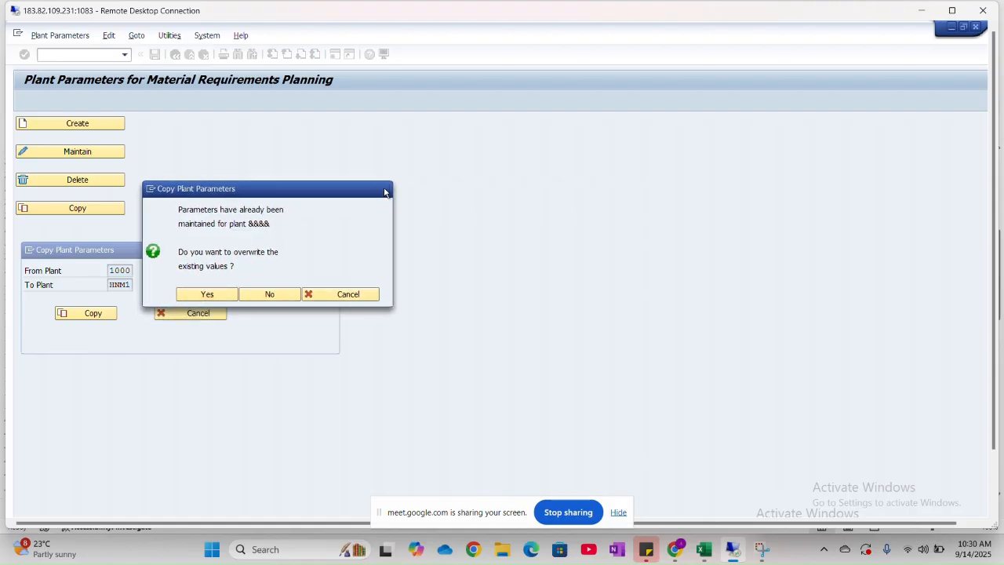
- Copy the plant parameters from plant 1000 to plant HNM1 again, overwriting the existing values
click(74, 209)
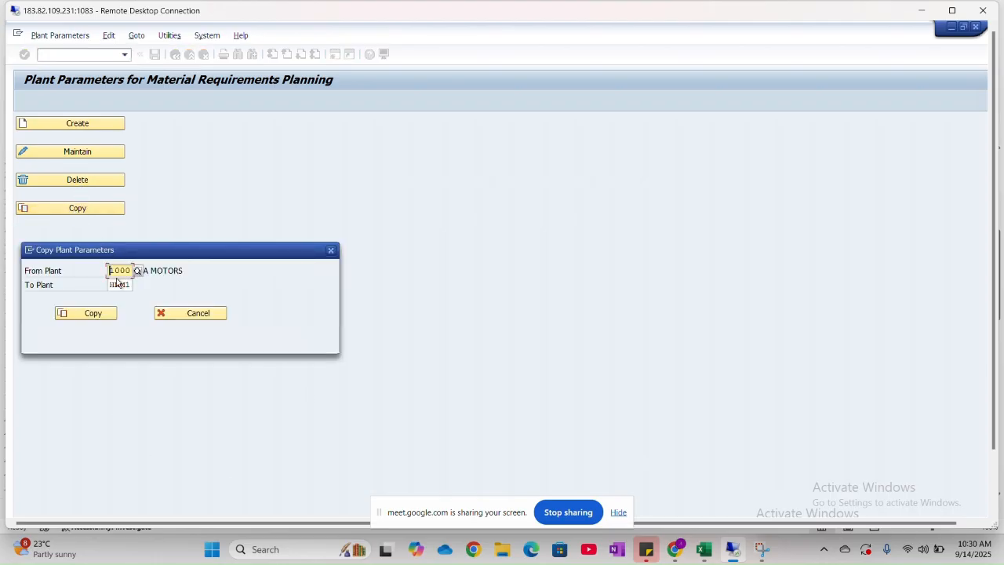
click(132, 285)
click(140, 282)
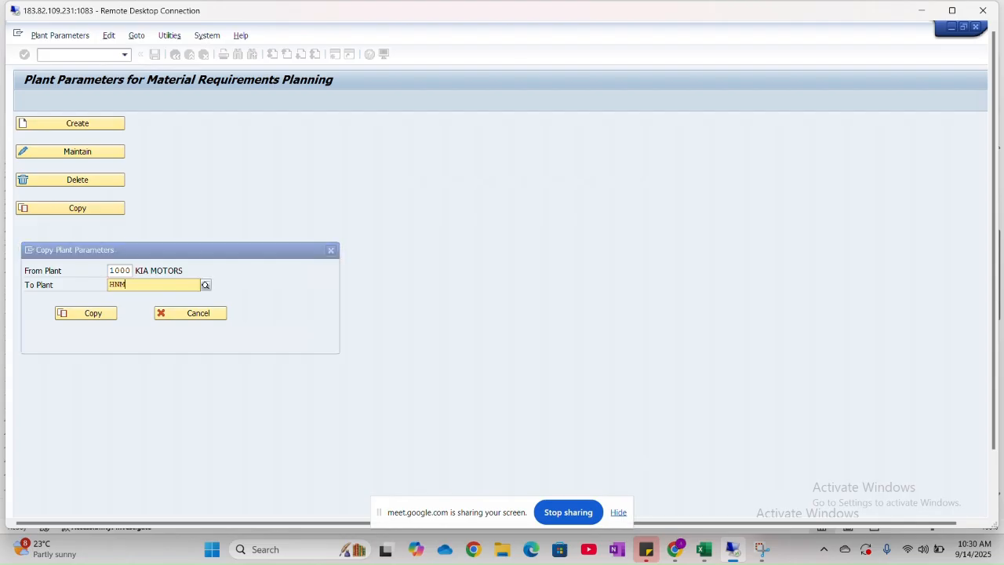
click(139, 310)
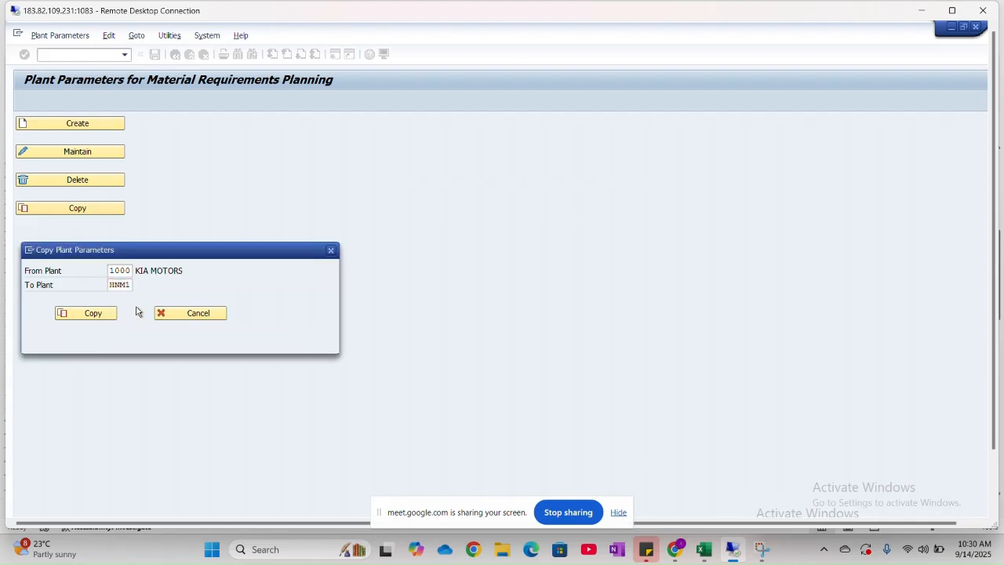
click(91, 318)
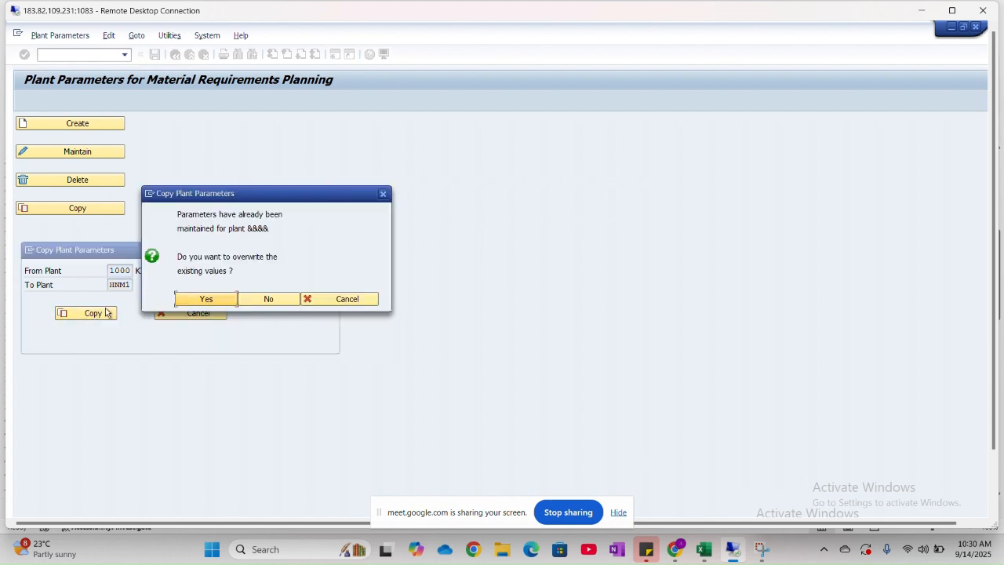
click(235, 299)
click(249, 224)
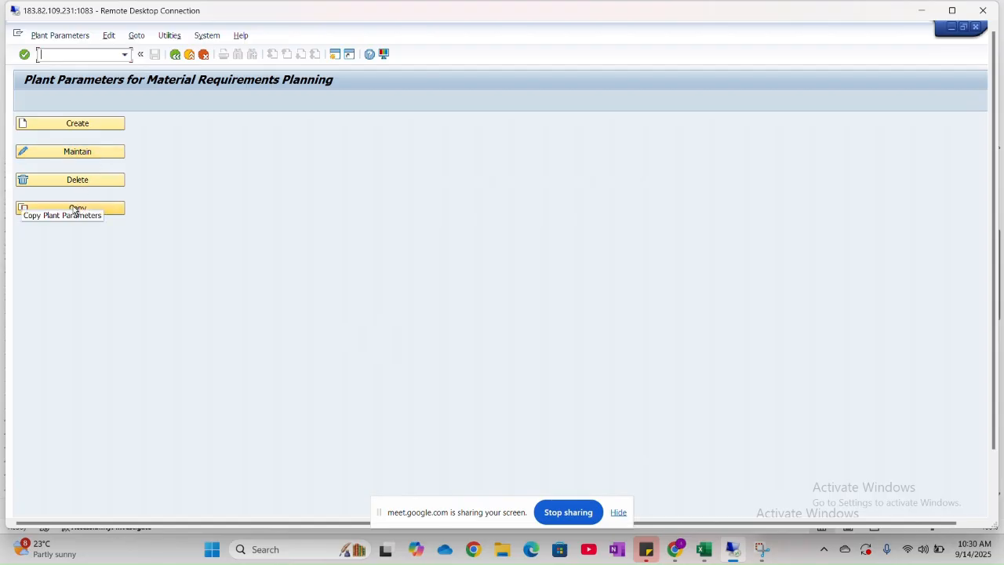
- Open the maintenance view for plant HNM1, examine the status of its parameters, and return to the plant parameters start screen
click(81, 152)
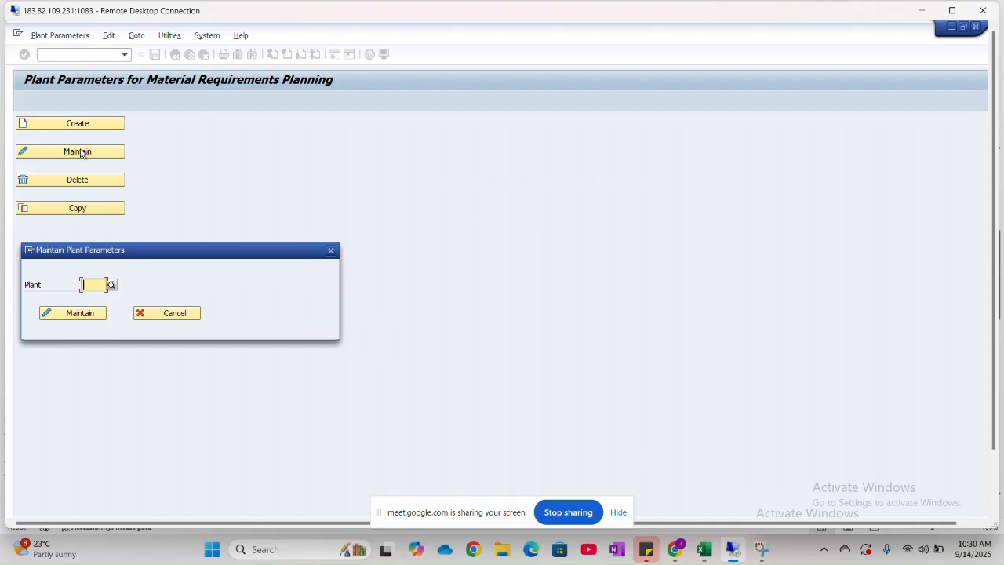
text(HNM)
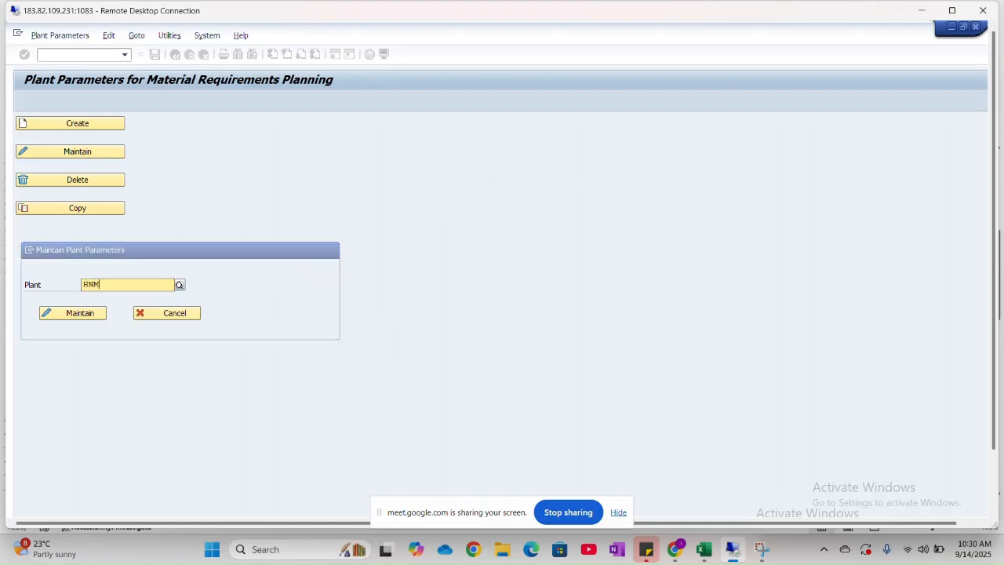
text(1)
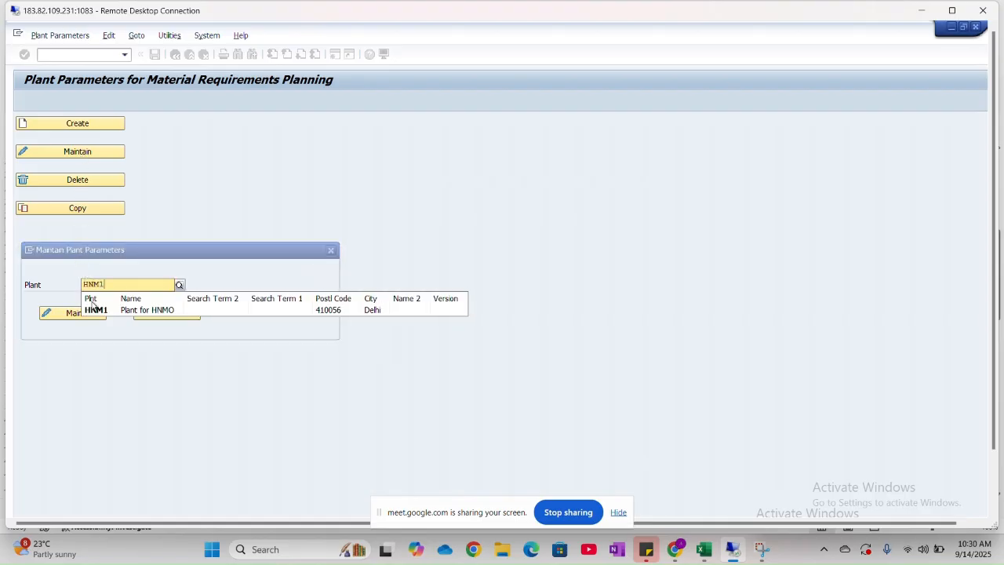
click(94, 308)
click(95, 310)
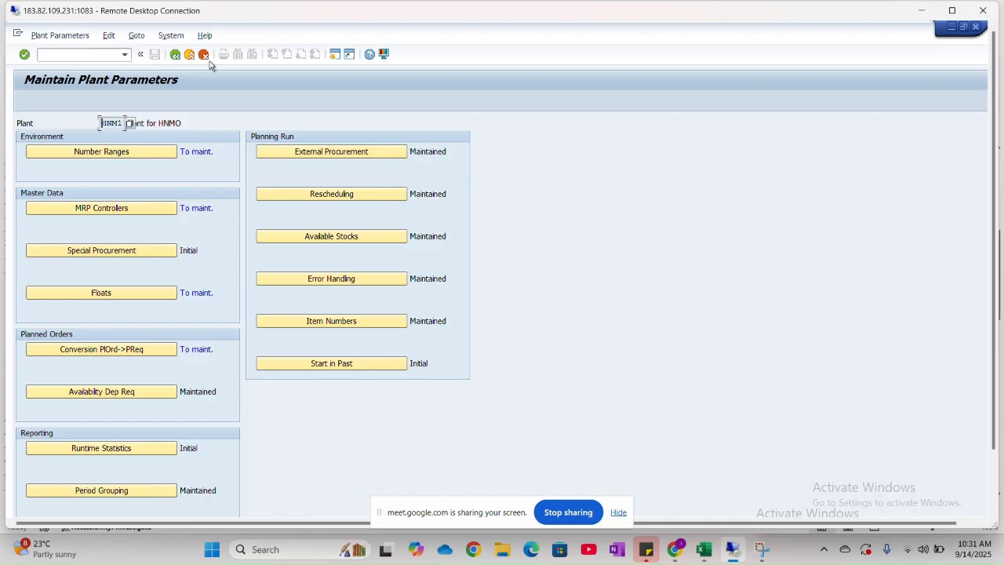
click(179, 61)
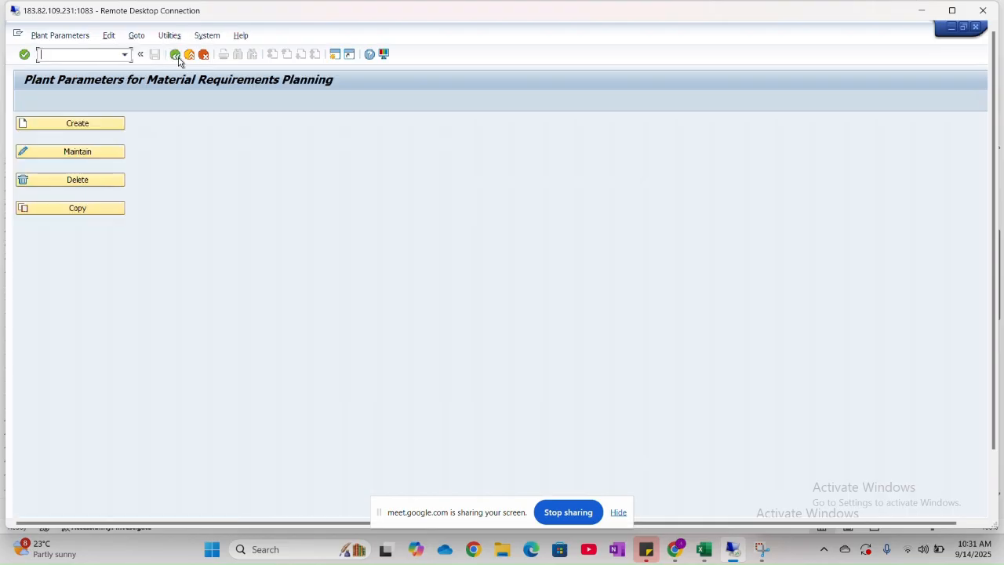
- Switch to the Excel FI-MM sheet and check the path of item 10, Maintain Company code for Materials Management
key(alt+Tab)
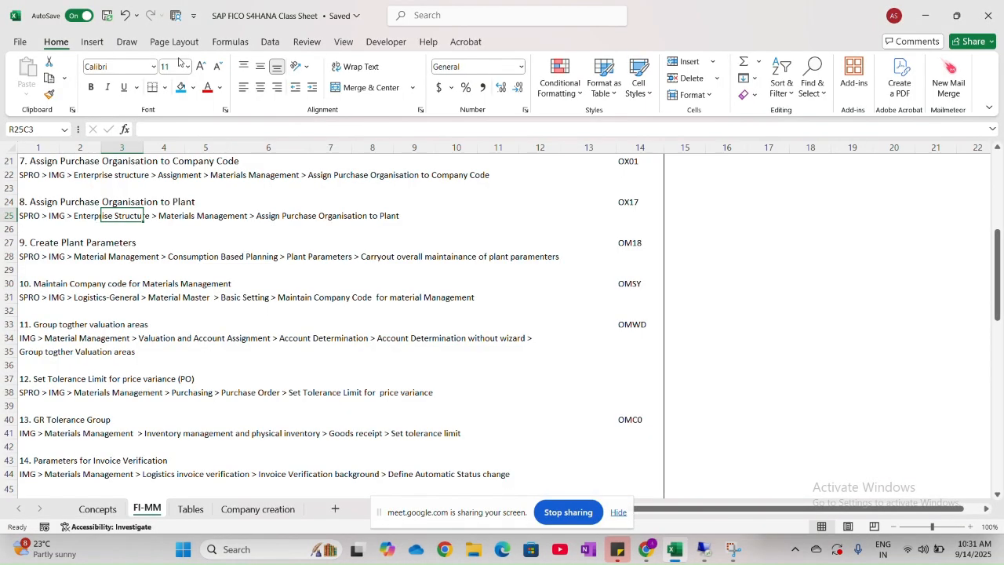
click(68, 245)
scroll(69, 246, down, 2)
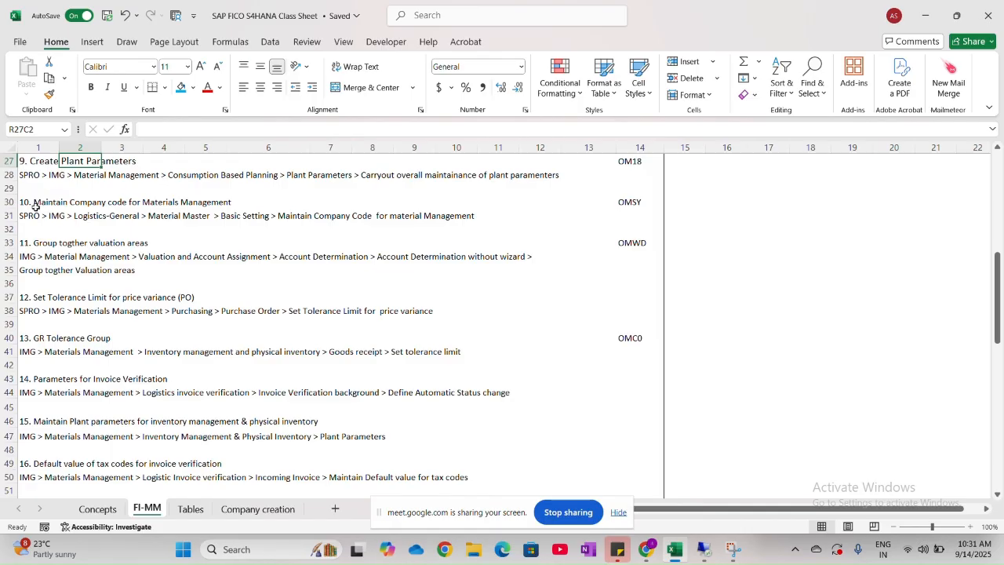
drag(37, 205, 244, 204)
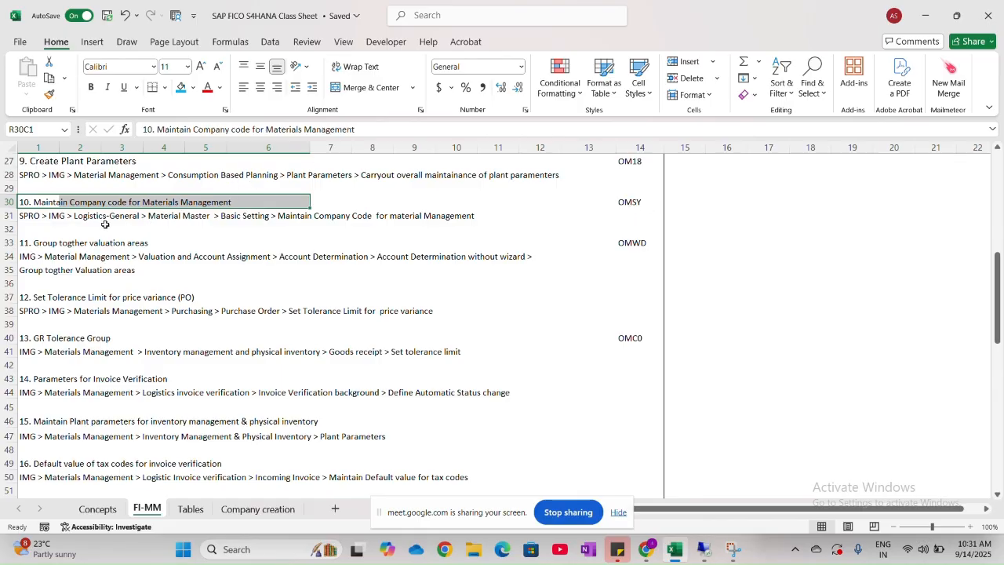
- Switch to the SAP remote desktop, leave the plant parameters screen, and collapse the Materials Management node in the IMG
key(alt+Tab)
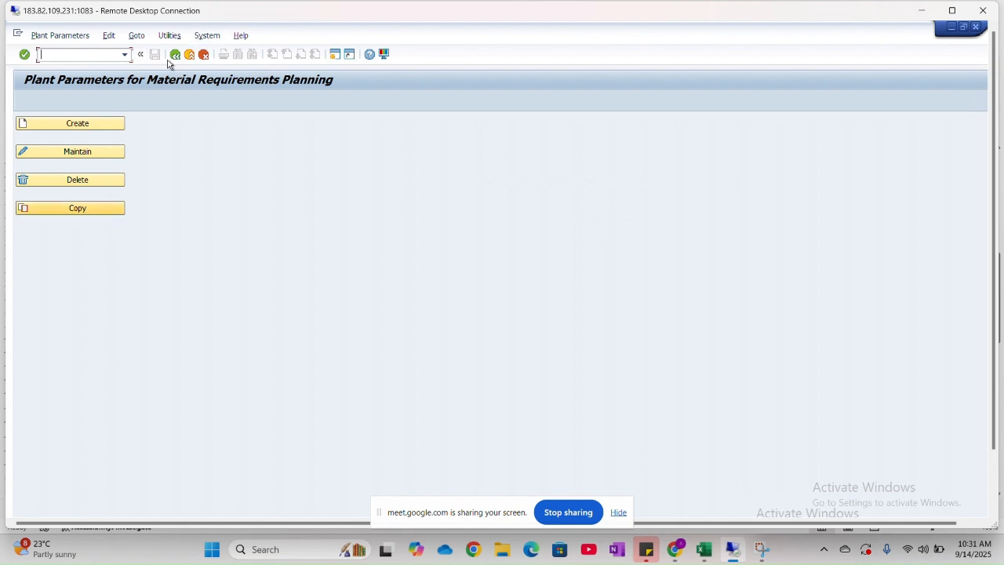
click(175, 54)
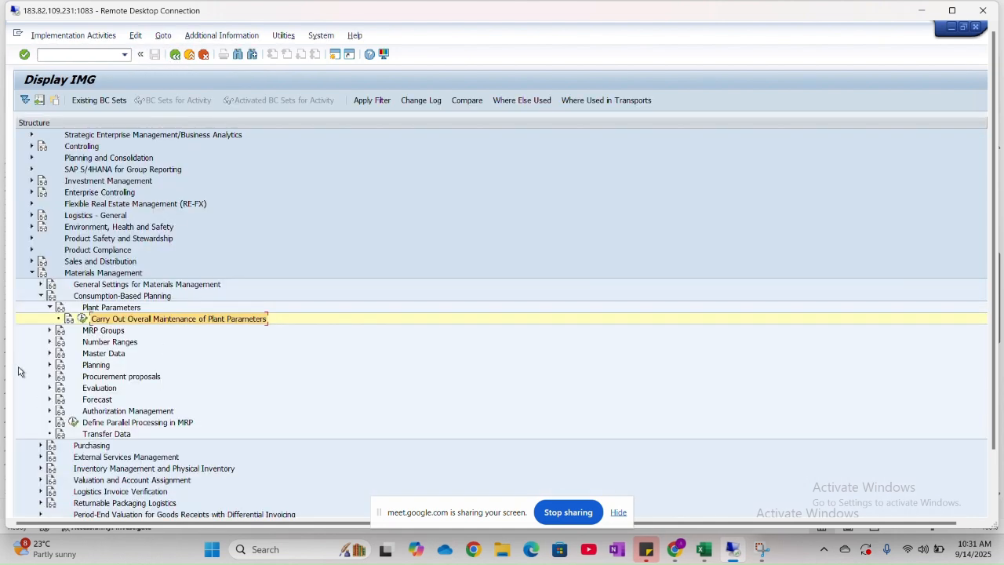
click(33, 273)
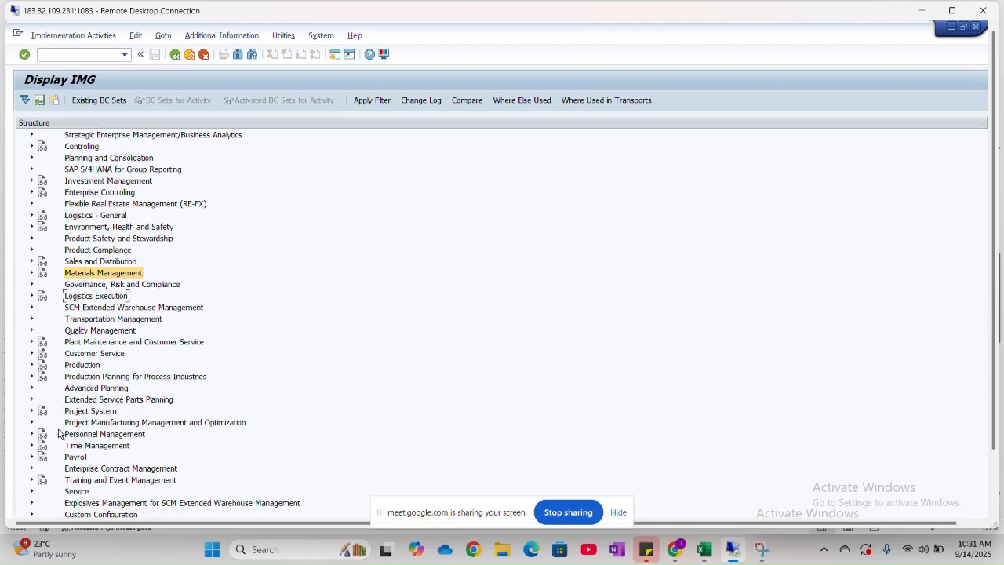
scroll(58, 443, down, 1)
scroll(58, 453, down, 1)
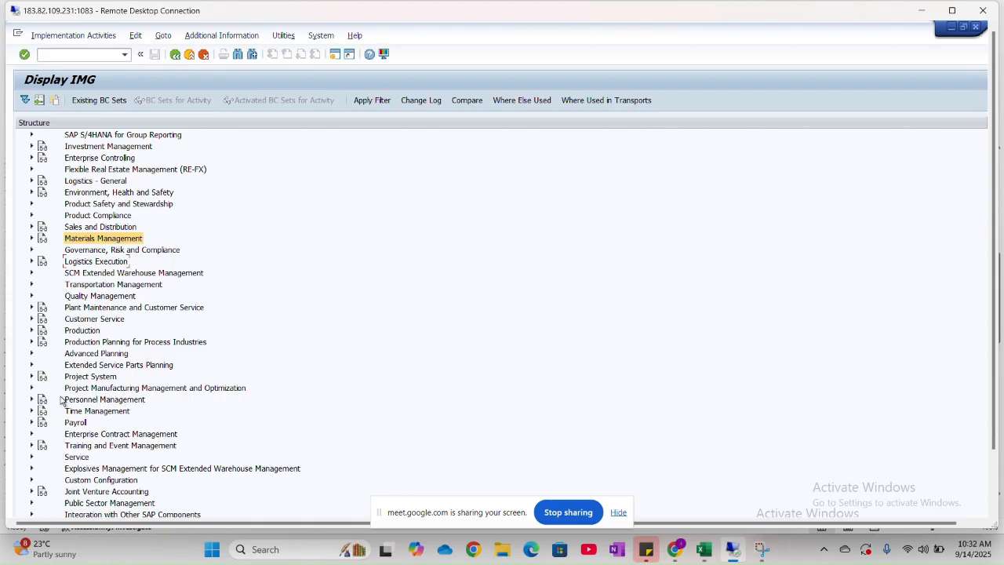
- Recheck item 10's path in the Excel FI-MM sheet, and expand Logistics - General and Material Master in the SAP IMG
key(alt+Tab)
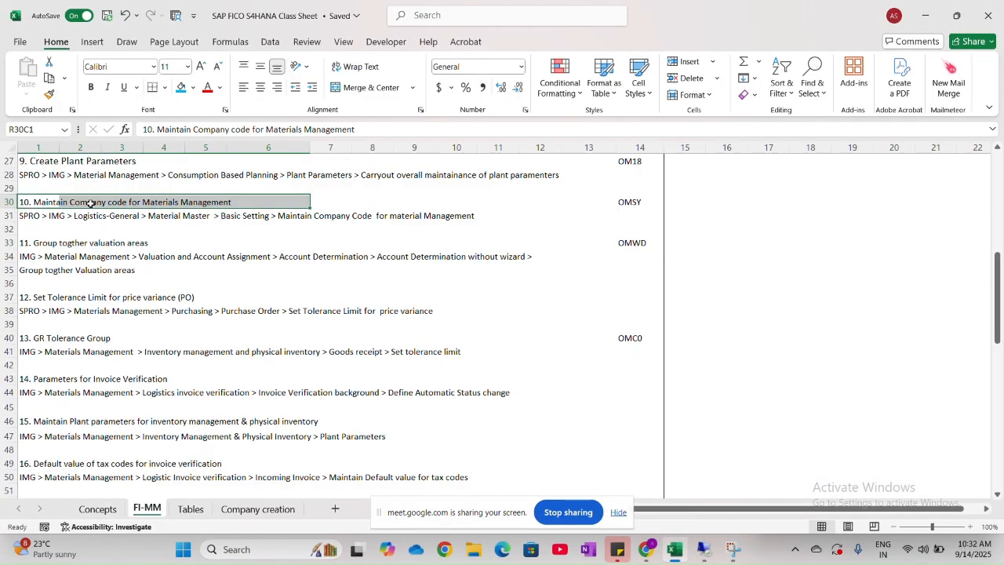
key(alt+Tab)
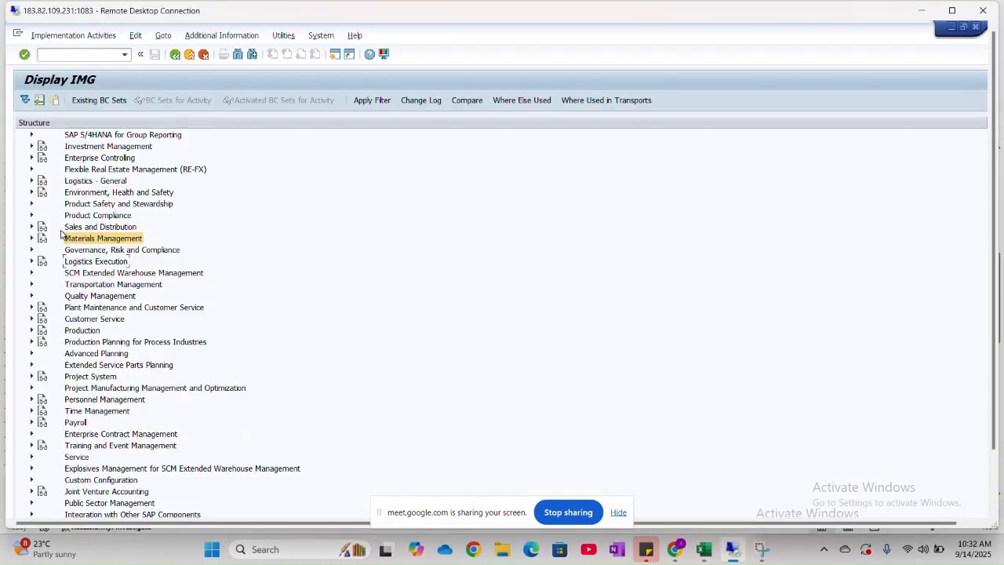
scroll(62, 233, up, 2)
scroll(61, 233, up, 3)
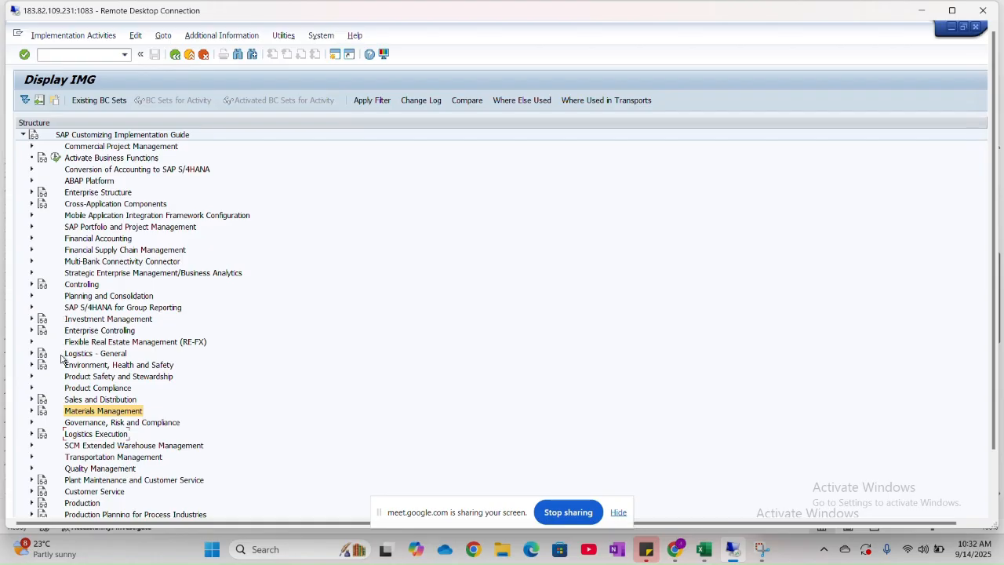
click(32, 352)
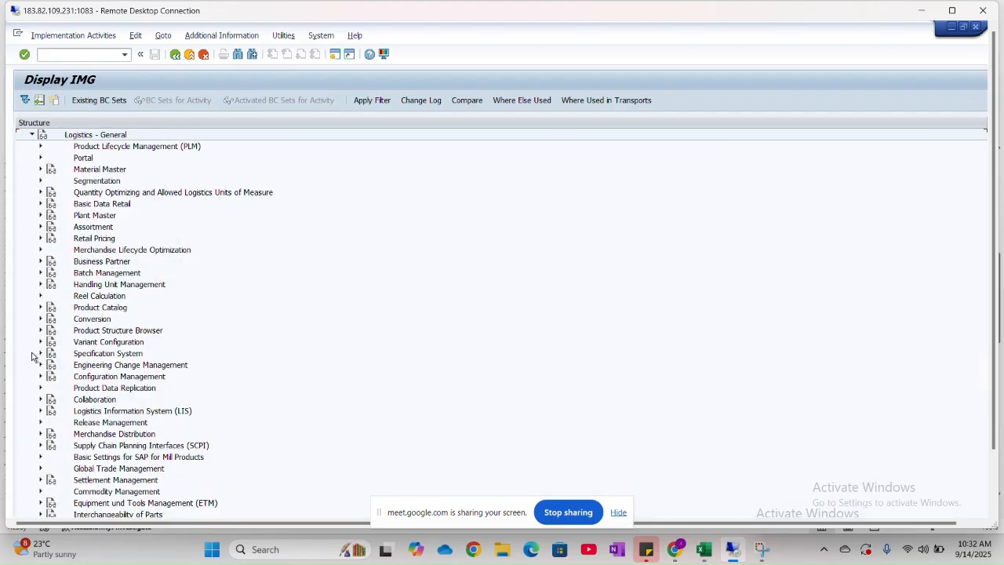
click(40, 170)
- Consult the Excel path again, expand Basic Settings in the SAP IMG, and open Maintain Company Codes for Materials Management
key(alt+Tab)
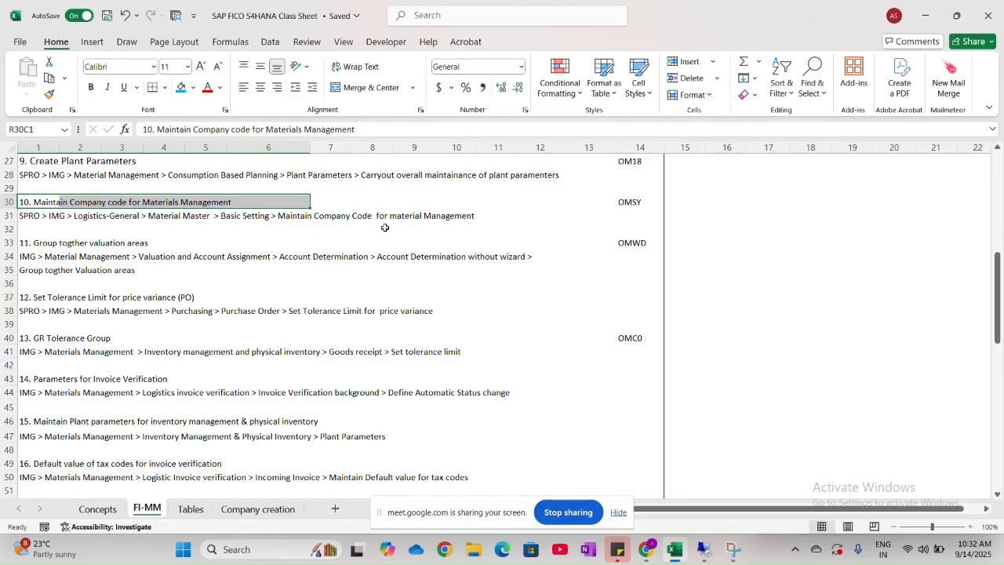
key(alt+Tab)
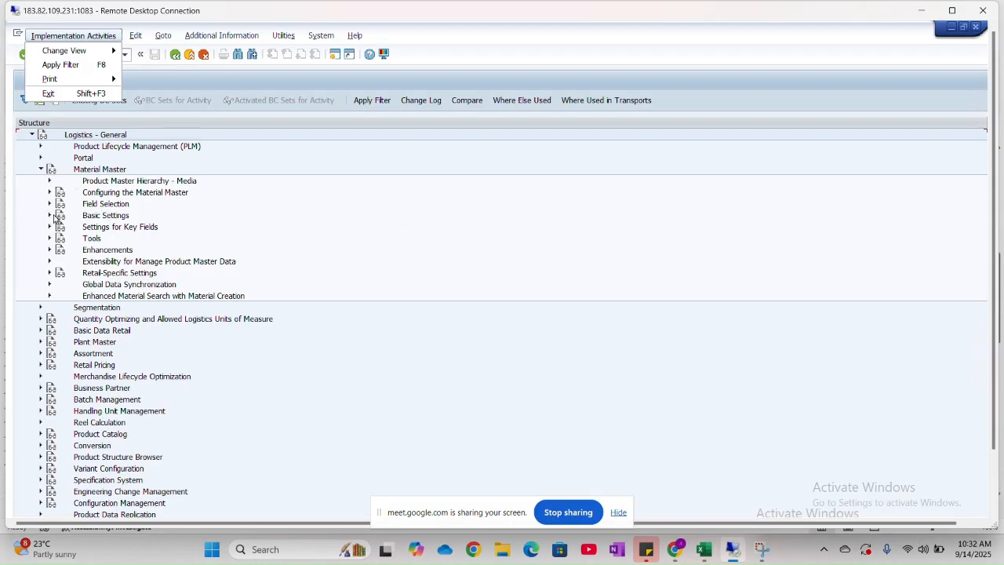
click(50, 215)
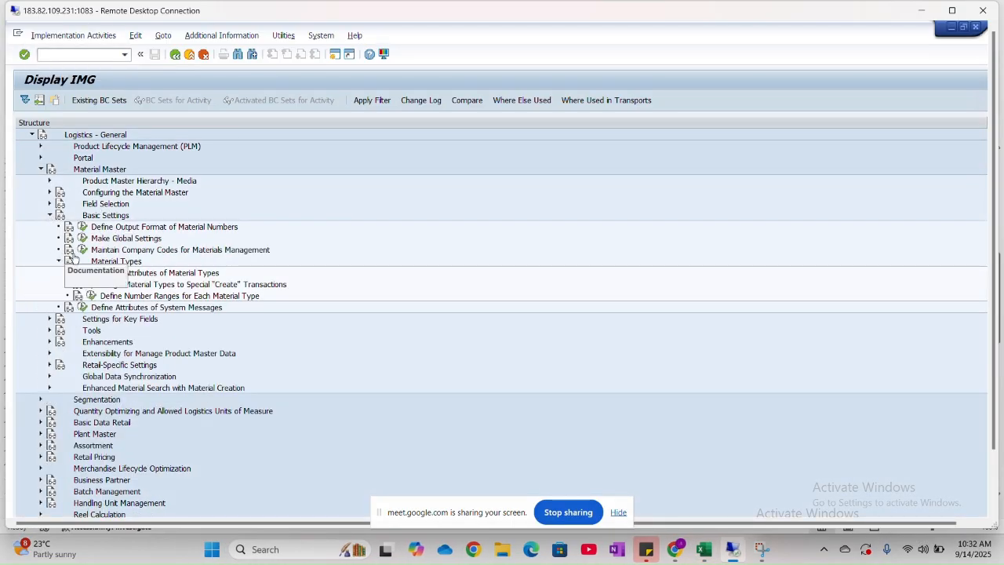
click(108, 251)
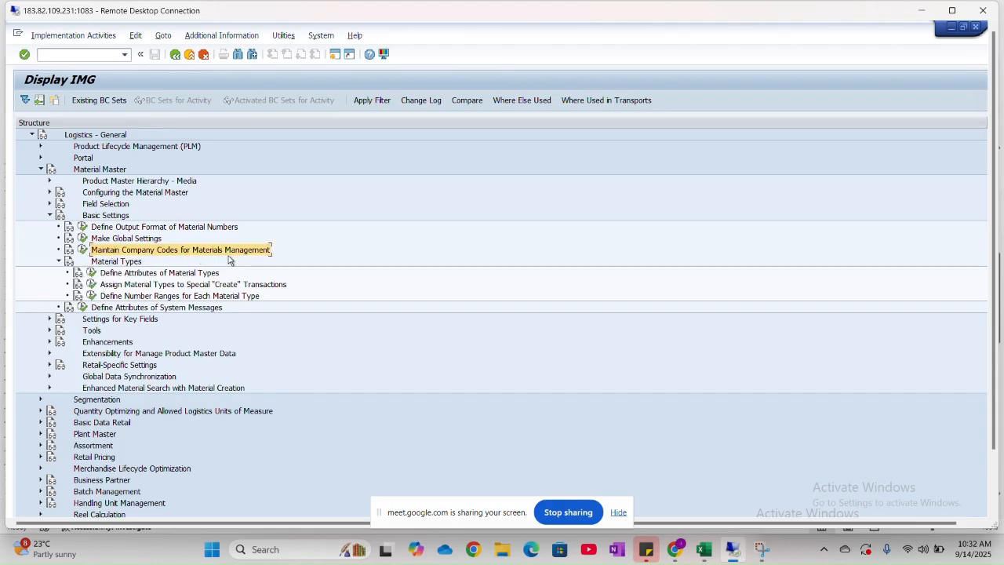
click(83, 249)
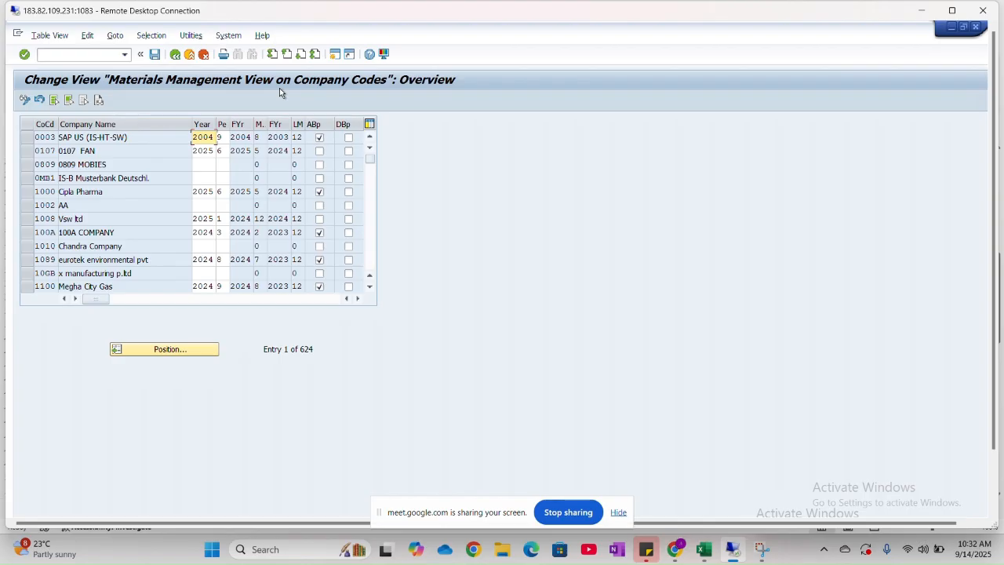
- Position the company code overview at company code HNMO
click(177, 350)
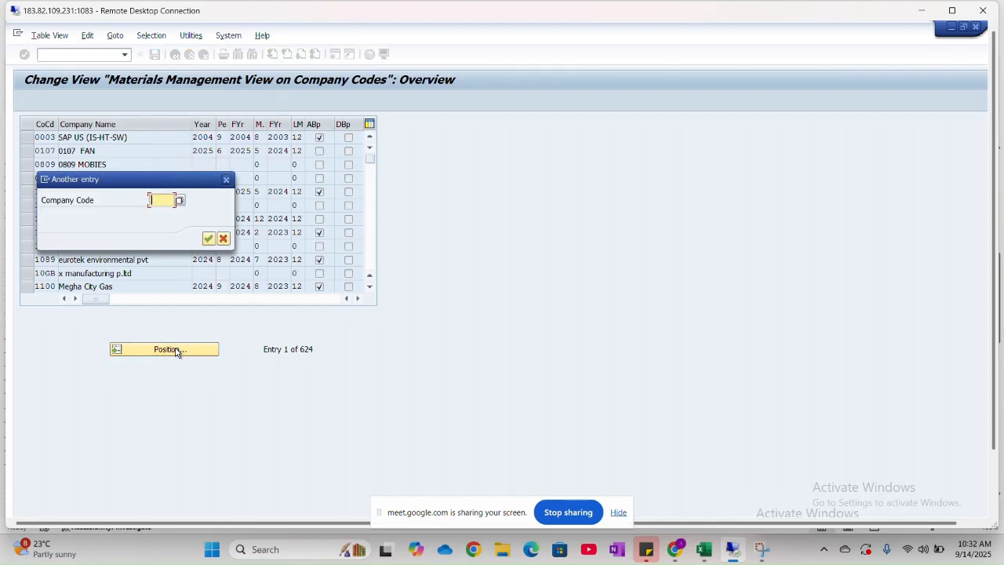
text(HNMO)
key(Return)
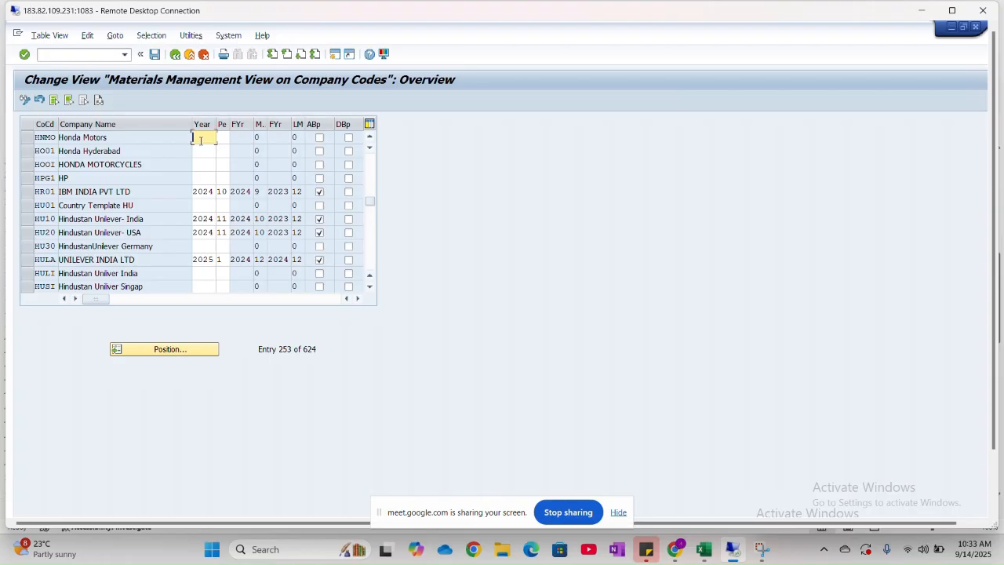
- Set the fiscal year to 2025 and the period to 6 for company code HNMO
text(2025)
key(Tab)
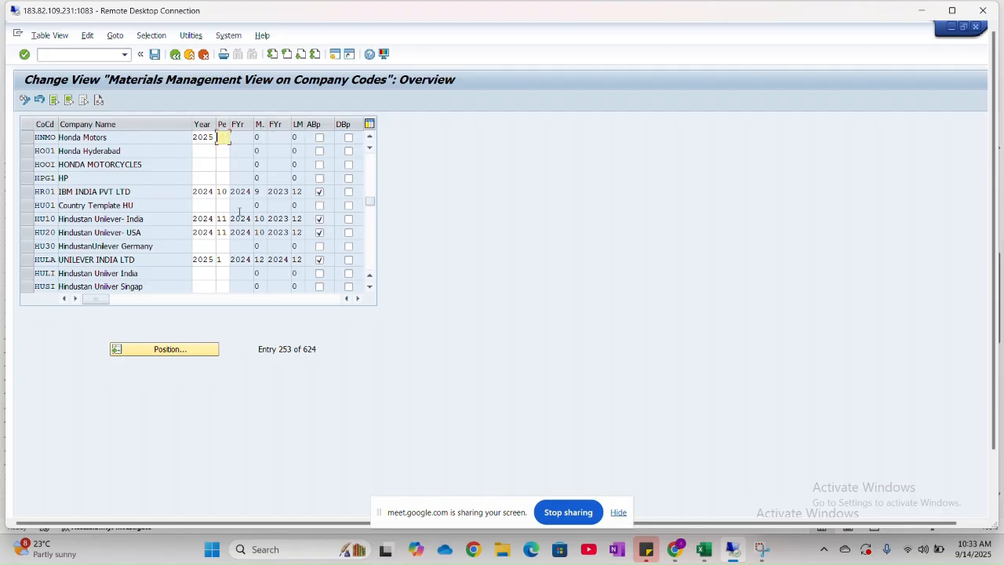
text(6)
key(Return)
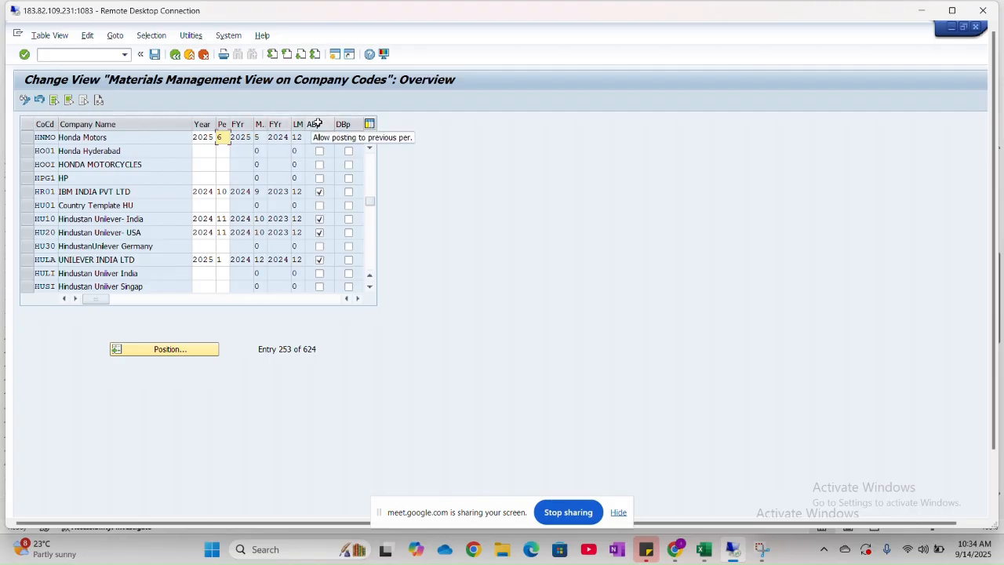
text(3)
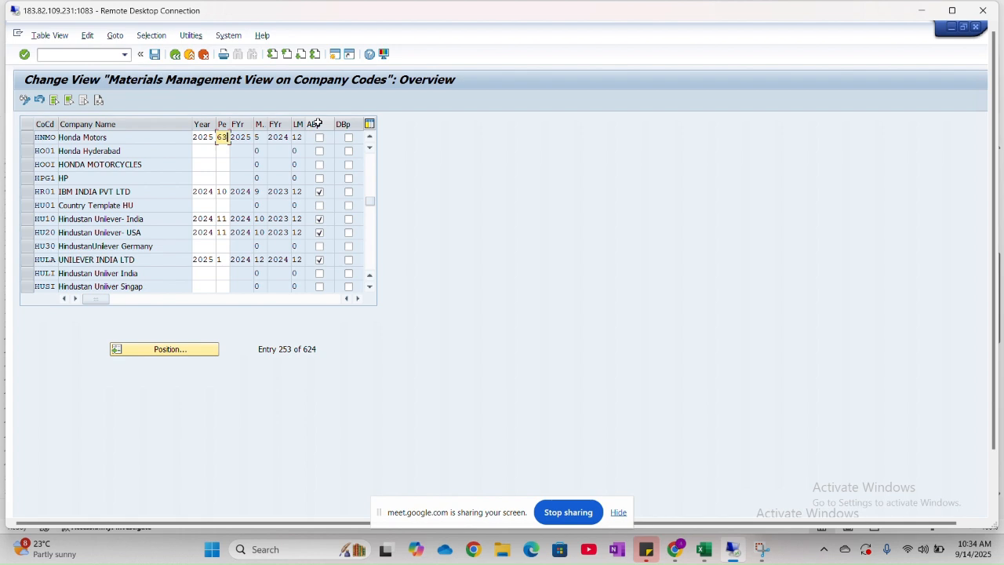
key(BackSpace)
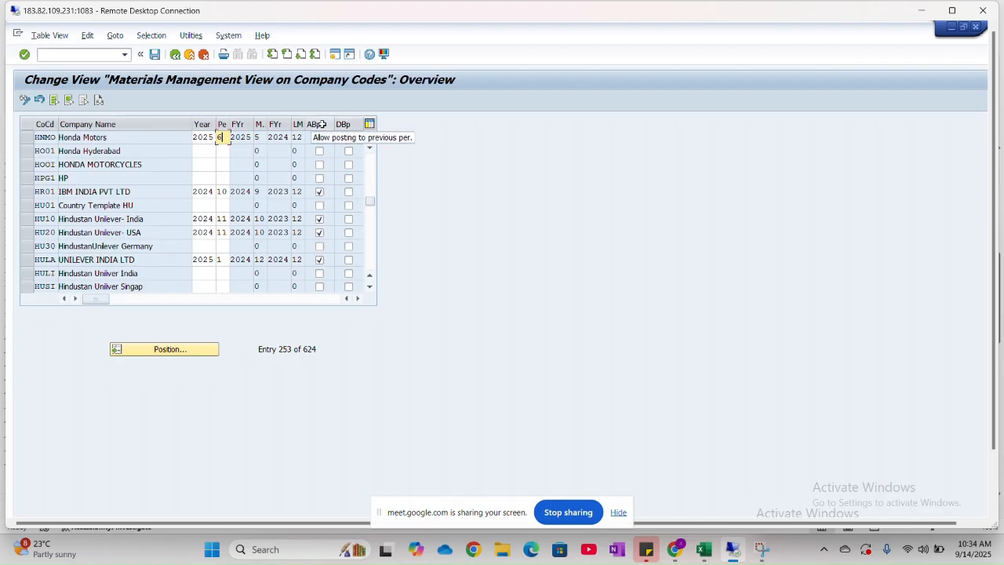
- Allow posting to the previous period for HNMO, and save under the proposed customizing request before returning to the IMG
click(319, 138)
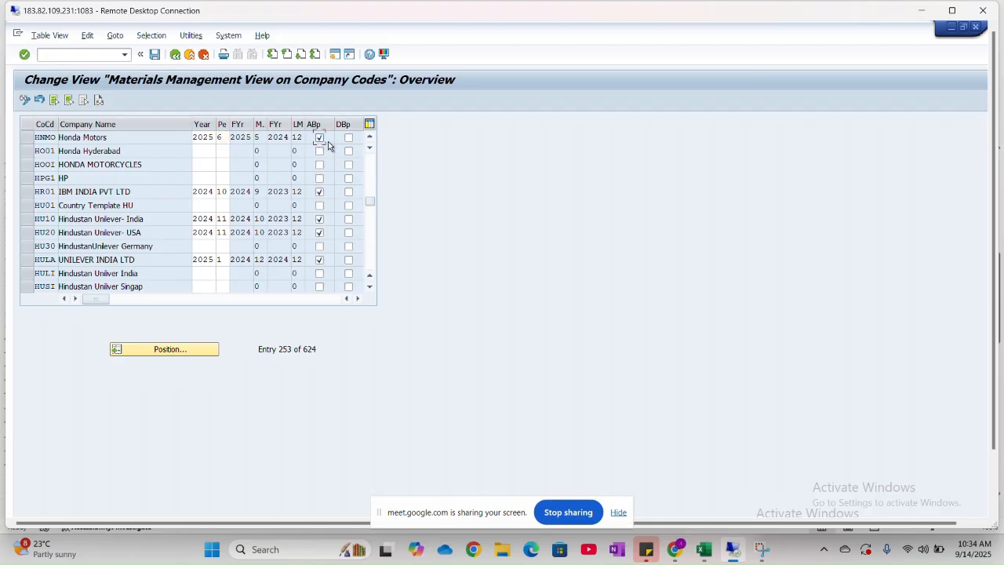
click(154, 54)
click(249, 238)
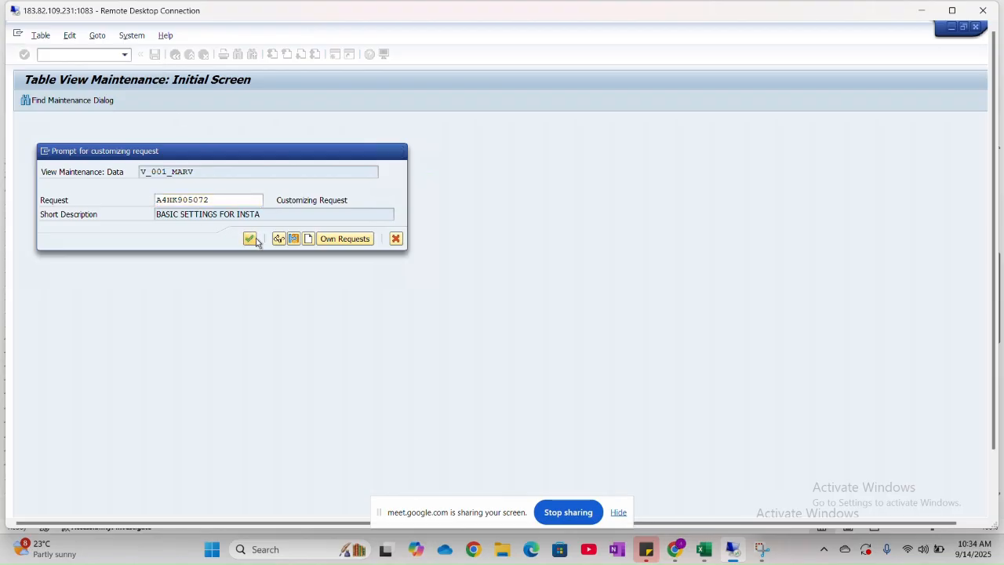
click(175, 54)
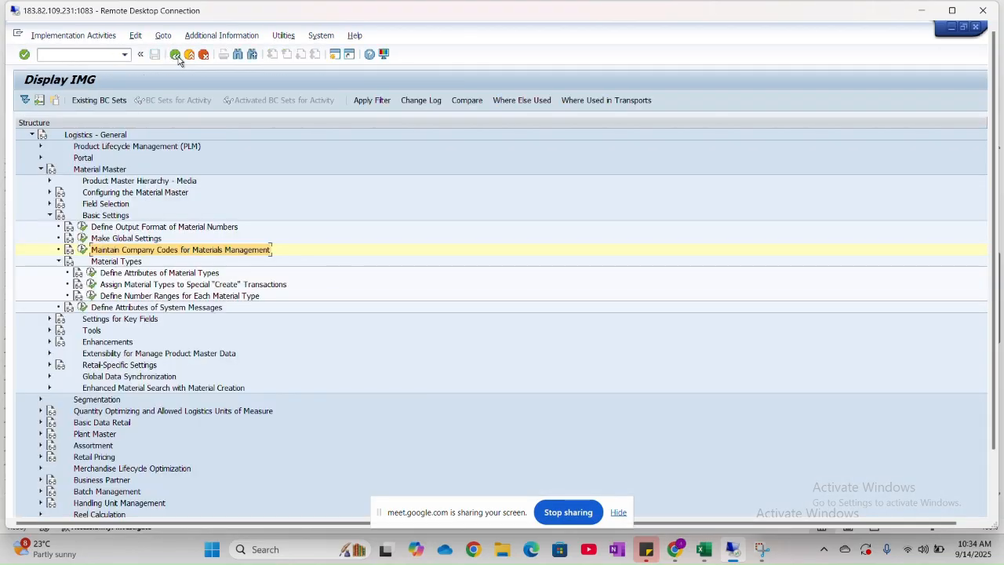
- Switch to the Excel FI-MM sheet, highlight item 11 on grouping valuation areas together, and check its IMG path
key(alt+Tab)
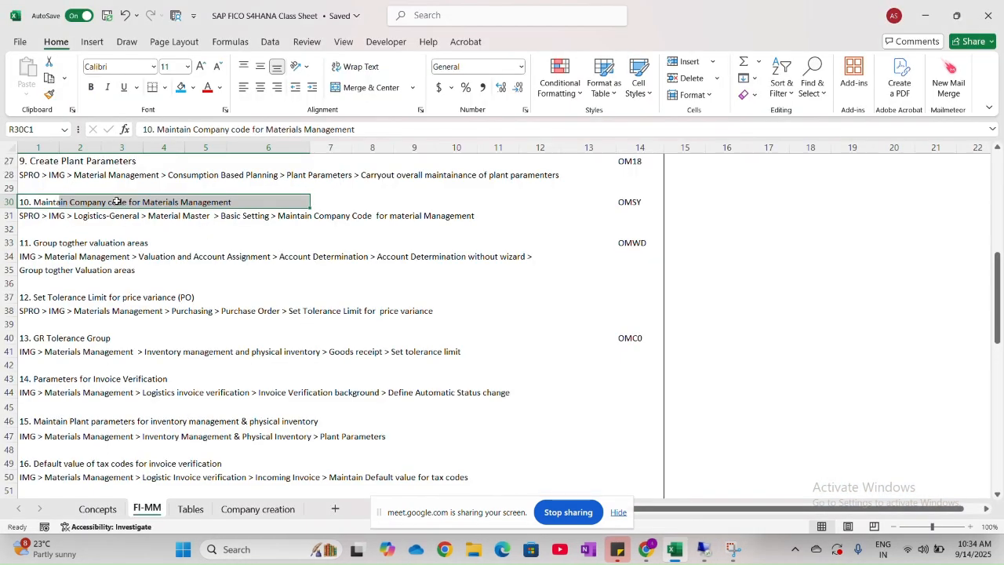
click(94, 246)
drag(39, 245, 201, 248)
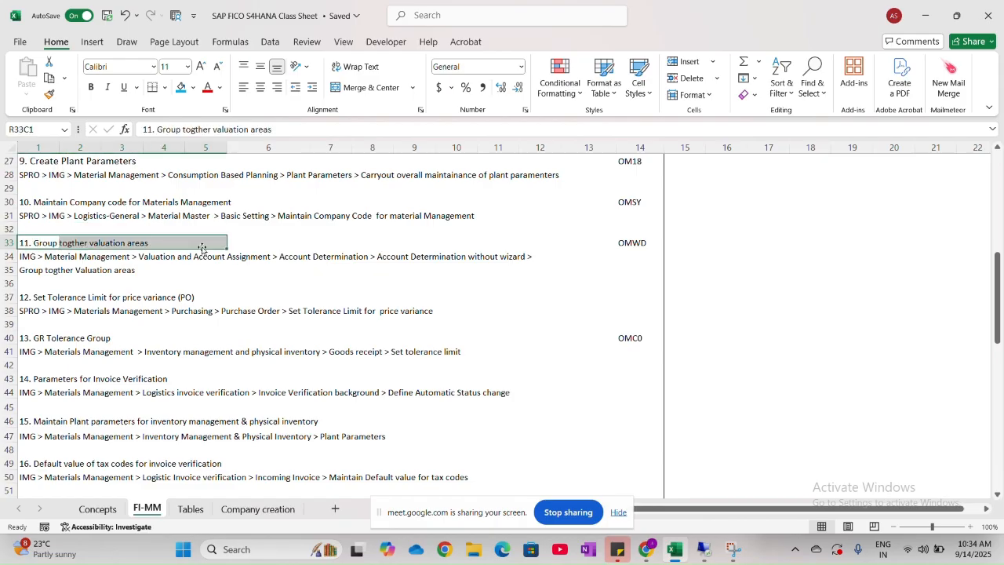
scroll(201, 247, down, 2)
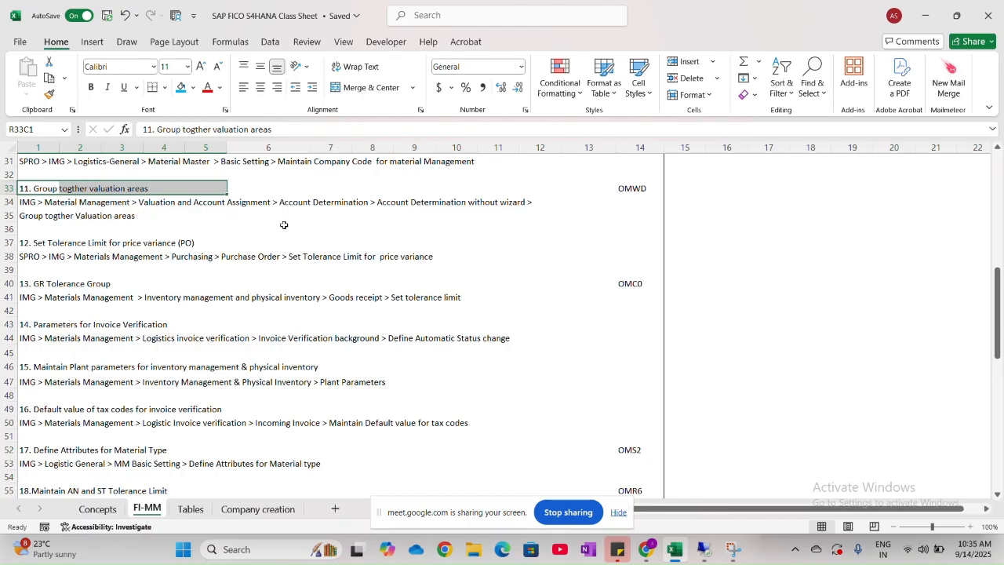
- Switch to SAP, collapse Basic Settings and Logistics - General in the IMG, and maximize the remote desktop window
key(alt+Tab)
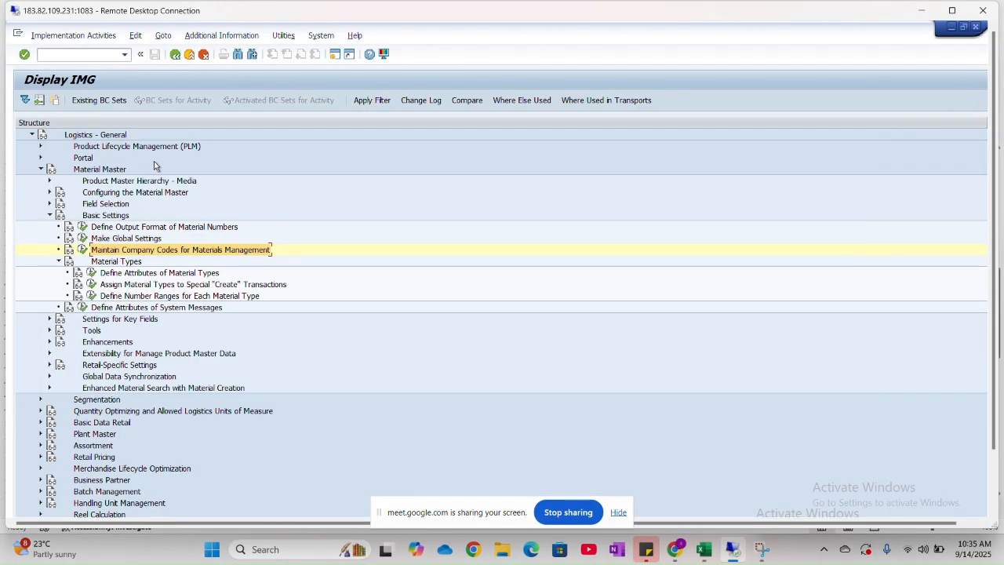
click(49, 214)
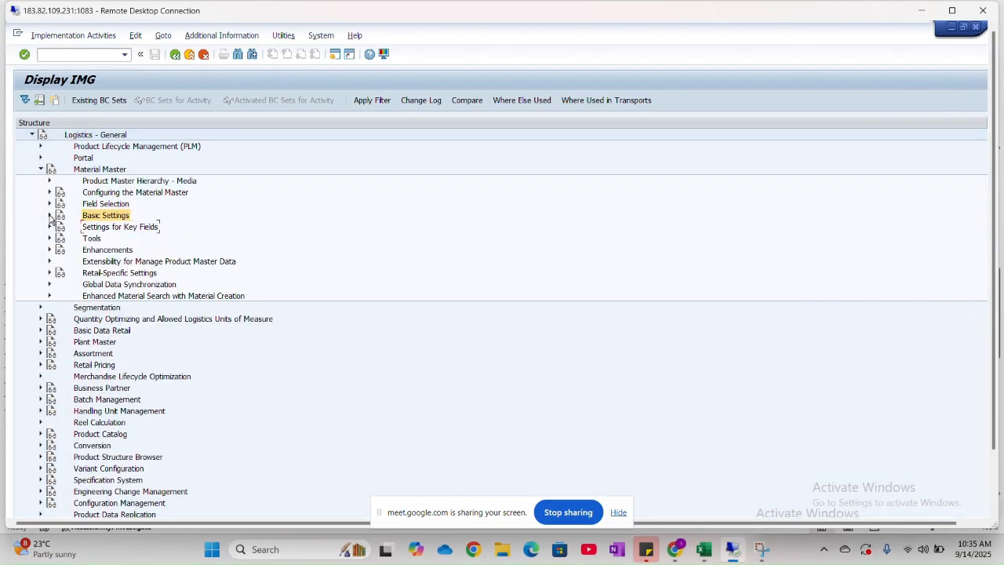
click(33, 135)
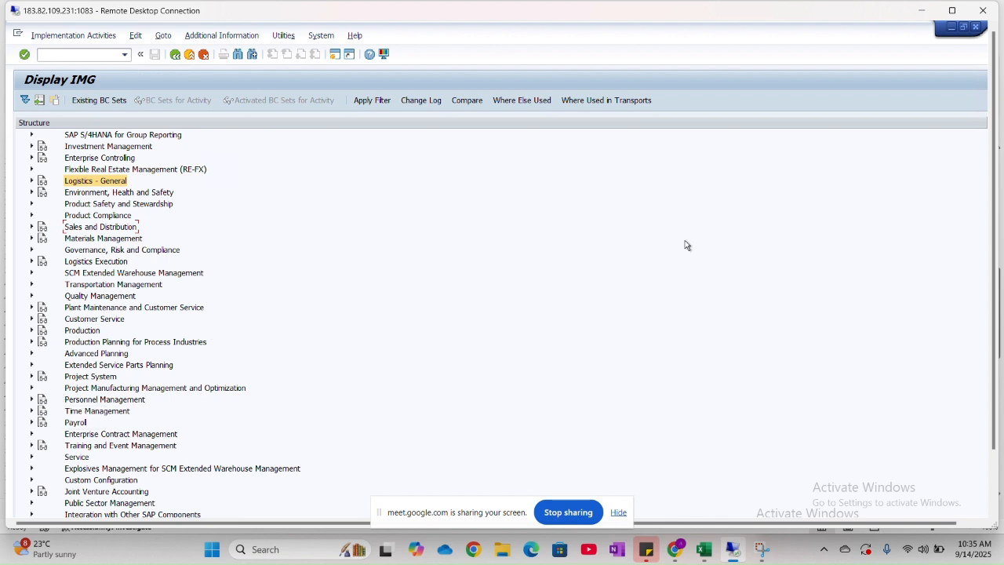
click(951, 10)
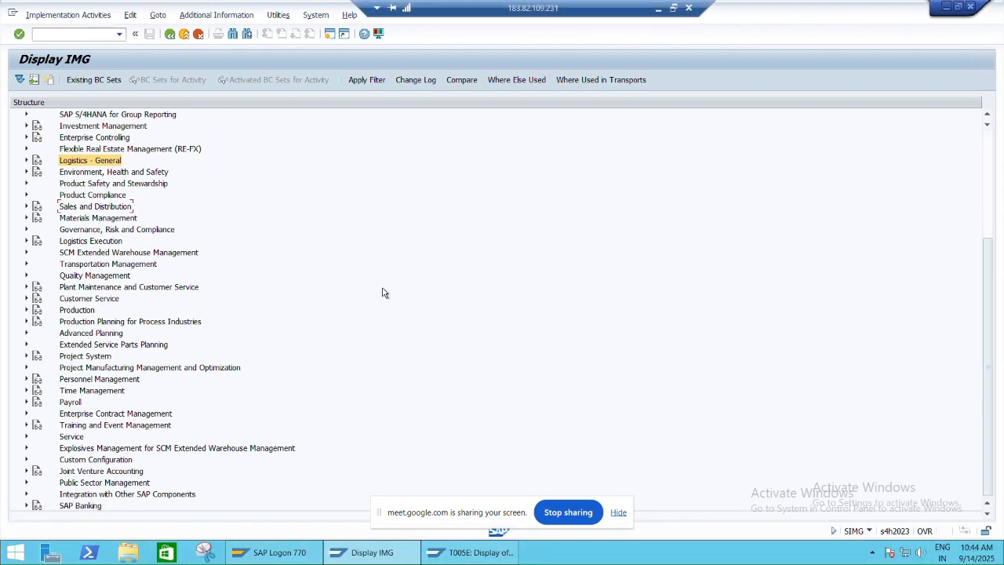
- Expand Materials Management with its Plant Parameters and Consumption-Based Planning nodes collapsed, and return to the Excel FI-MM sheet
scroll(88, 234, up, 2)
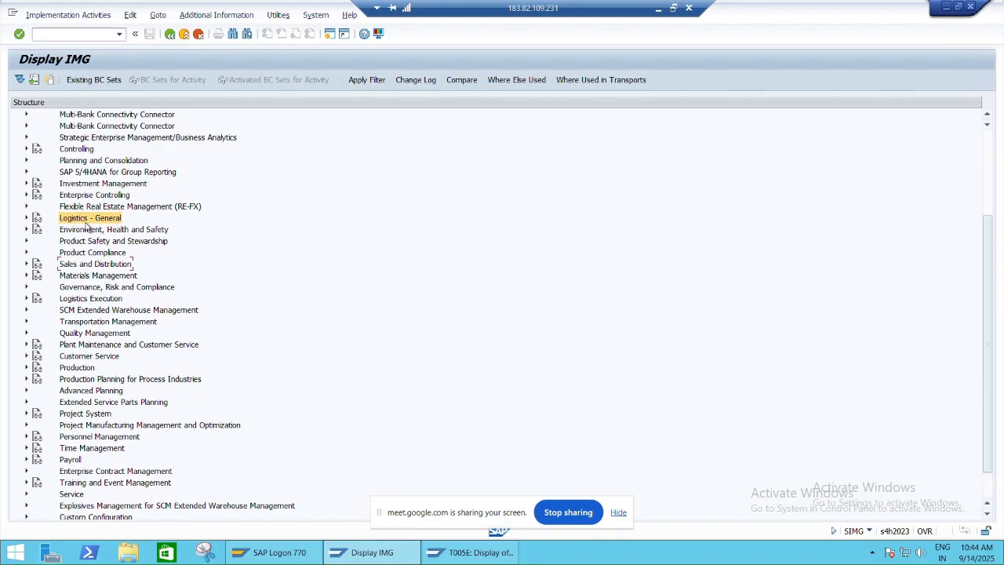
scroll(54, 227, up, 3)
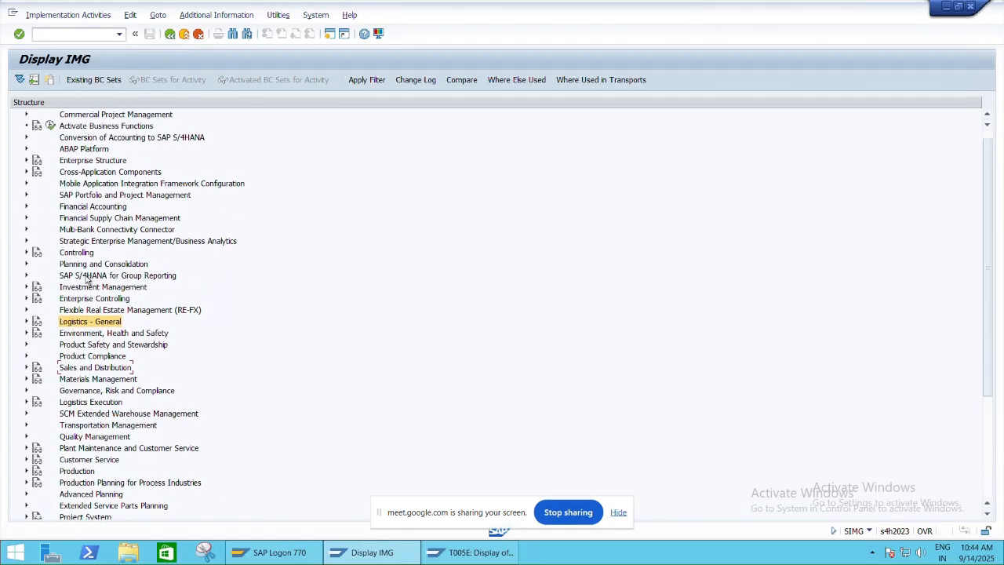
scroll(82, 312, down, 3)
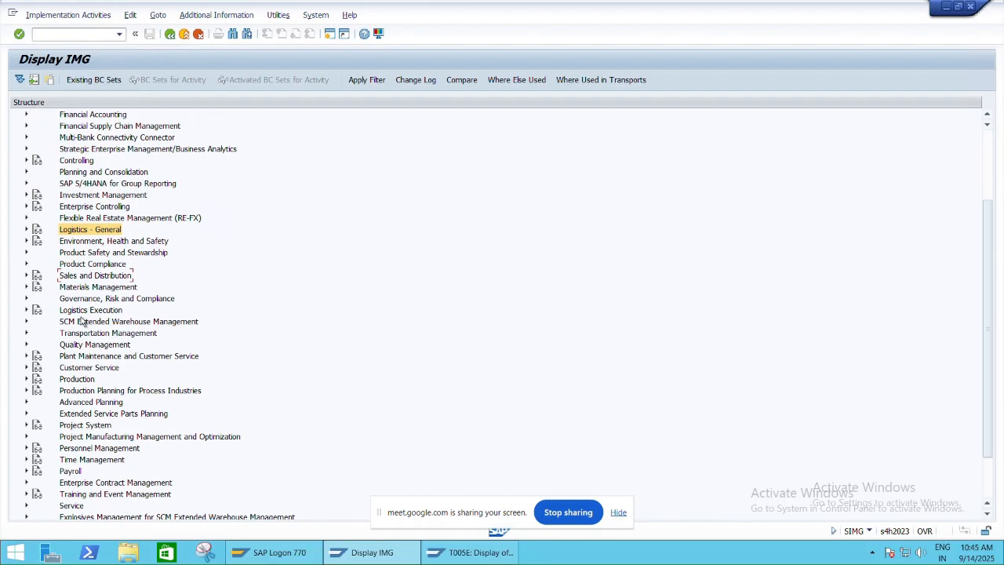
click(26, 287)
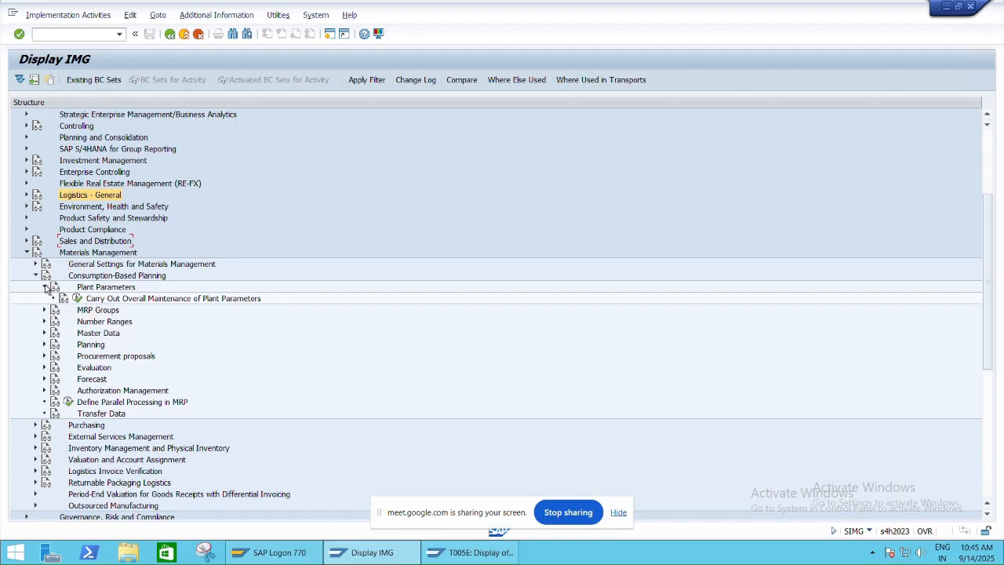
click(45, 287)
click(36, 275)
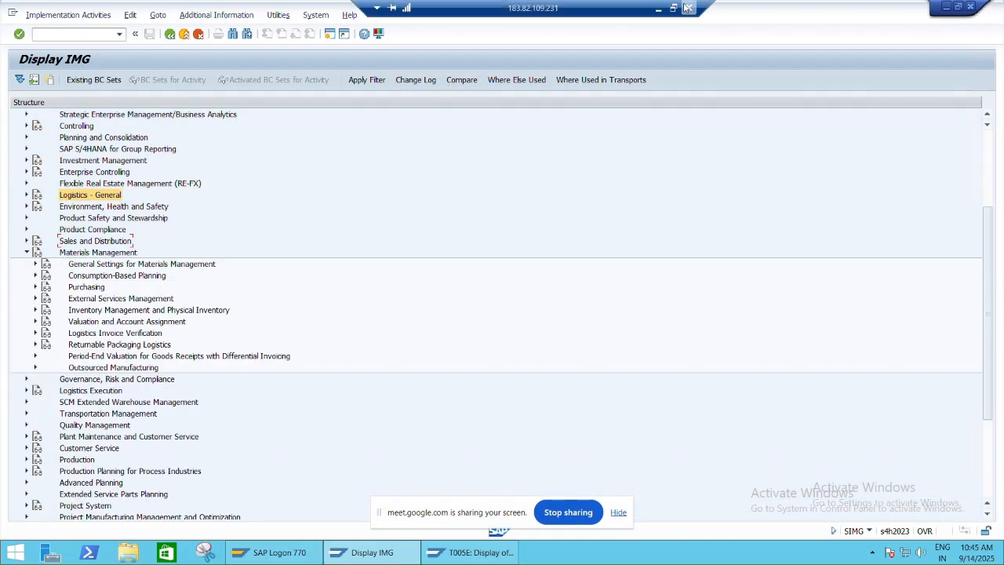
click(670, 7)
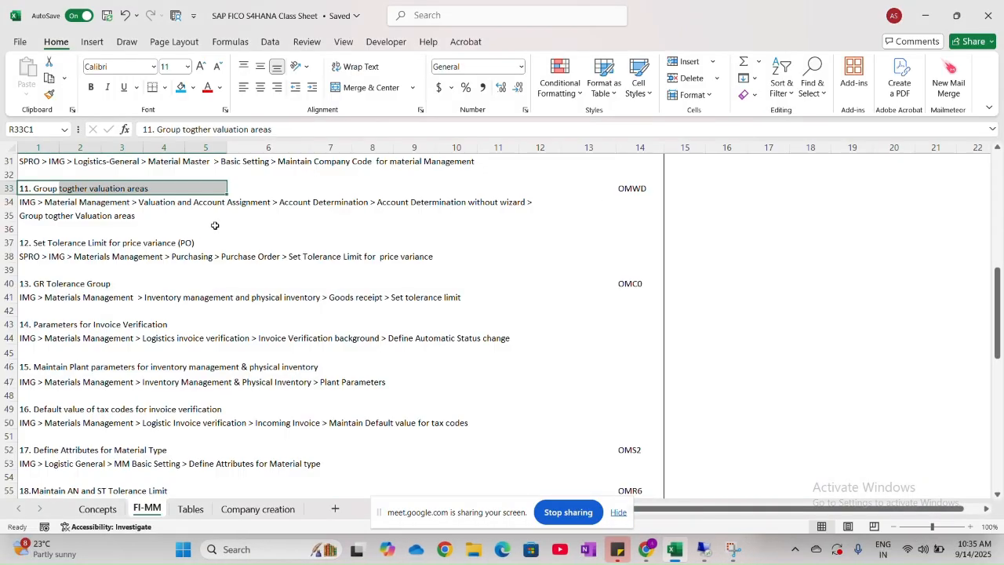
- Switch to SAP, expand Valuation and Account Assignment under Materials Management, and return to the Excel FI-MM sheet to check the path
key(alt+Tab)
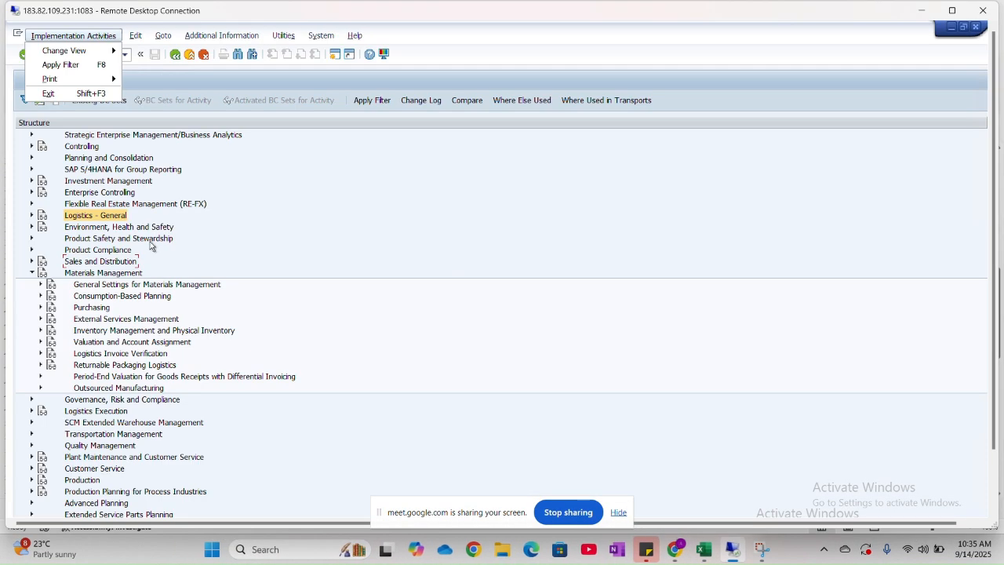
click(41, 342)
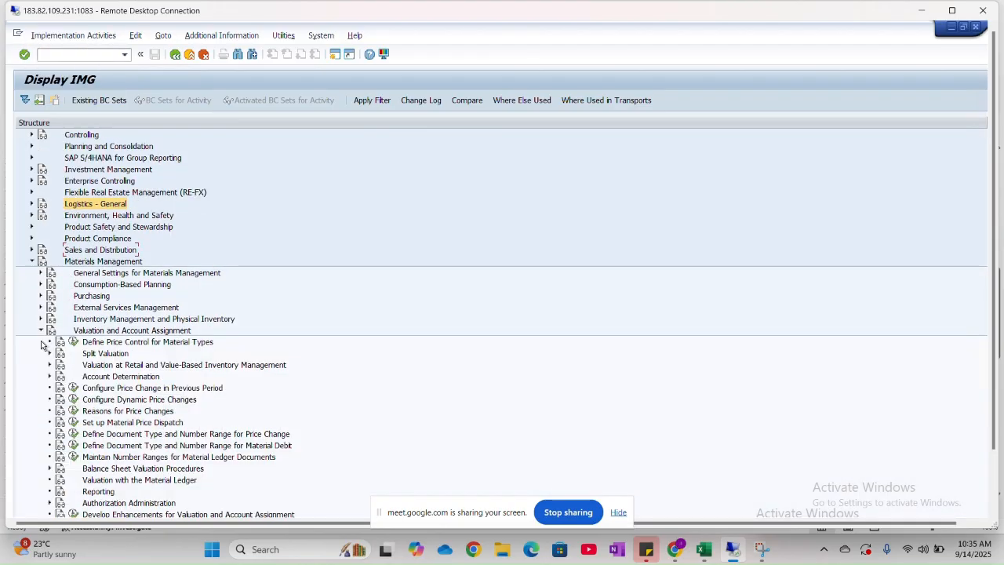
scroll(69, 275, down, 1)
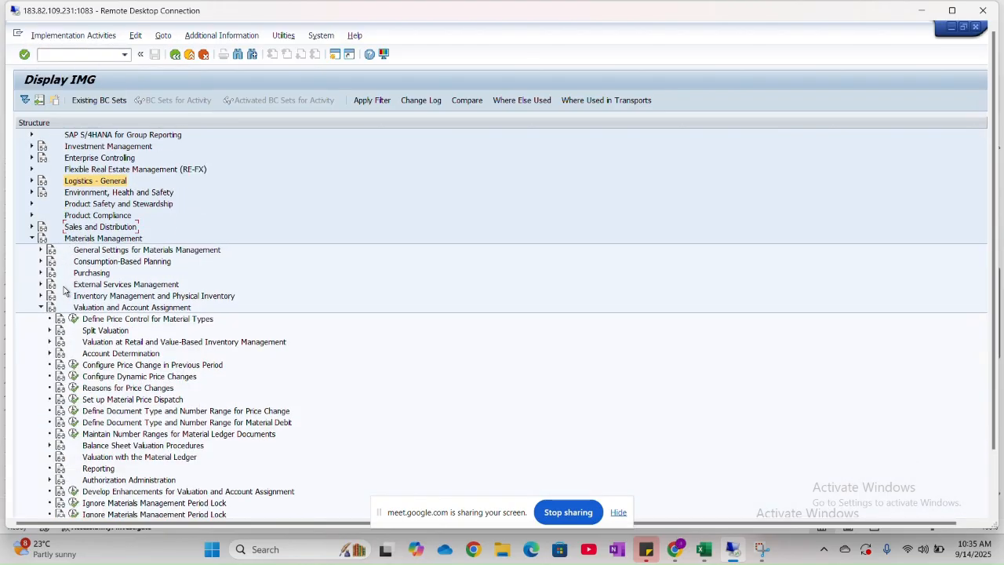
scroll(75, 251, down, 3)
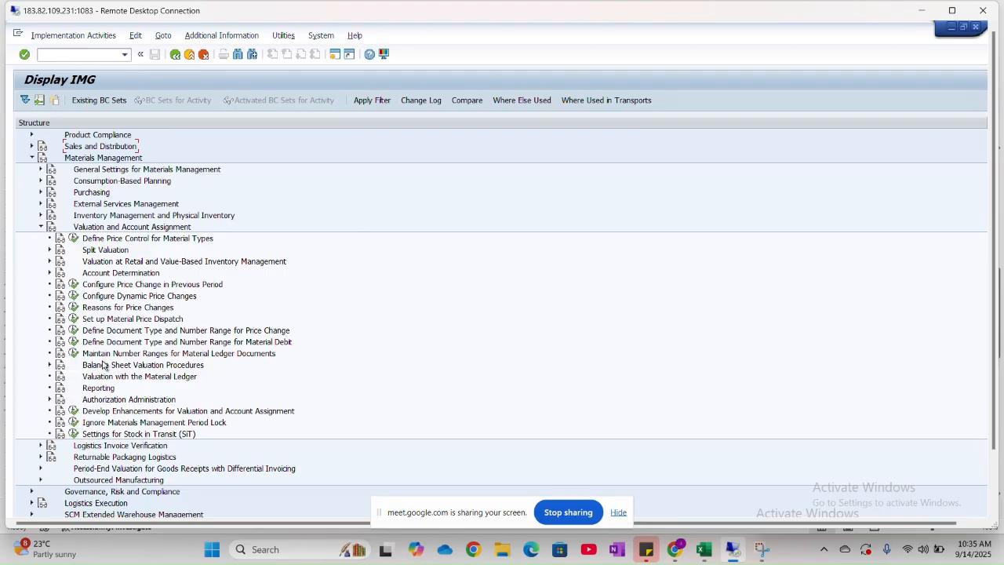
key(alt+Tab)
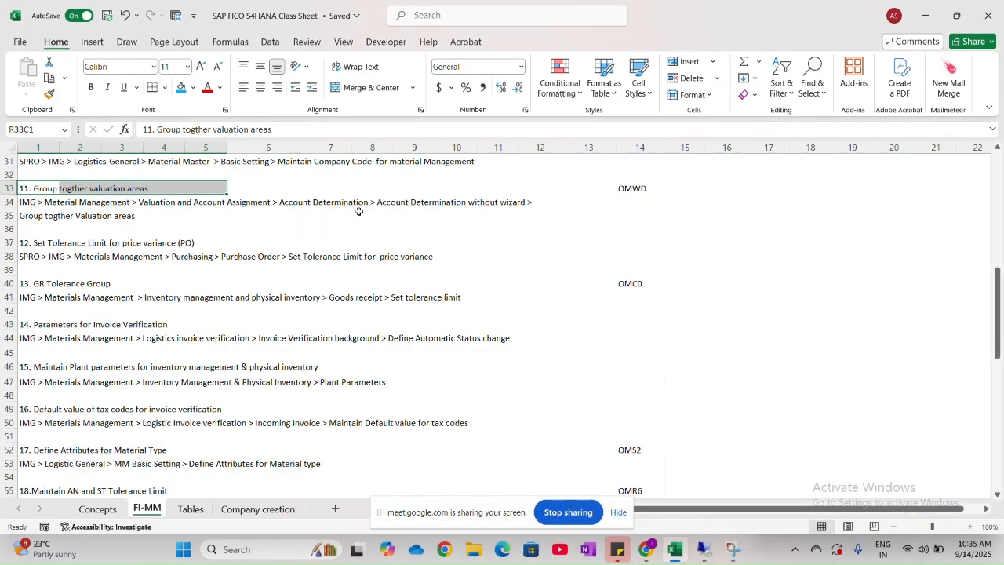
- Switch back to SAP, expand Account Determination, and open Group Together Valuation Areas under Account Determination Without Wizard
key(alt+Tab)
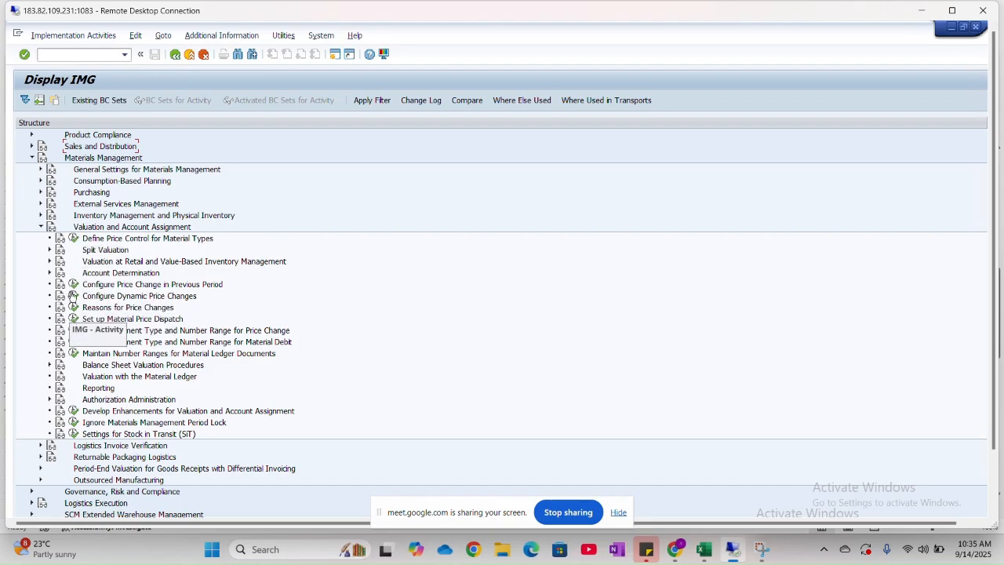
click(51, 273)
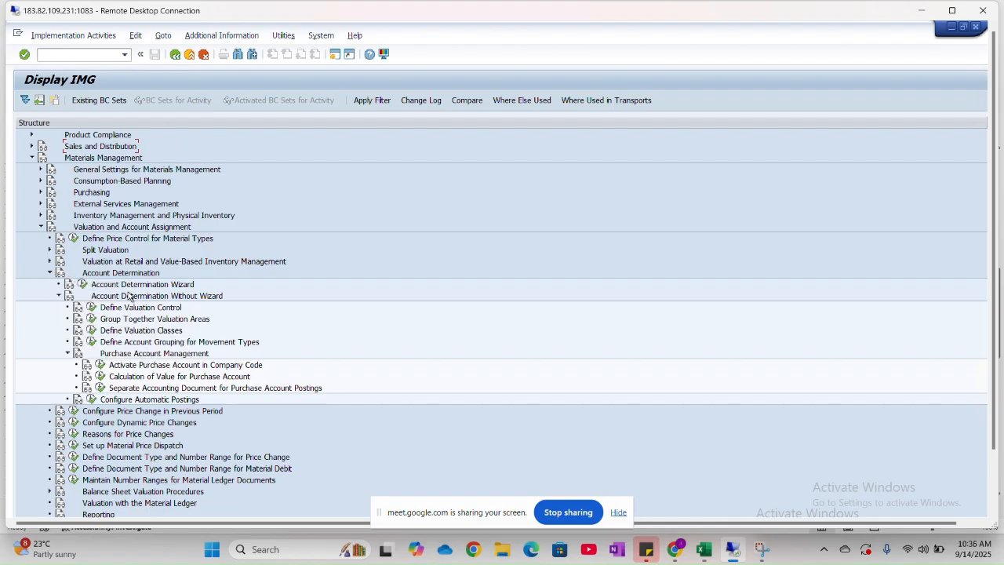
click(92, 320)
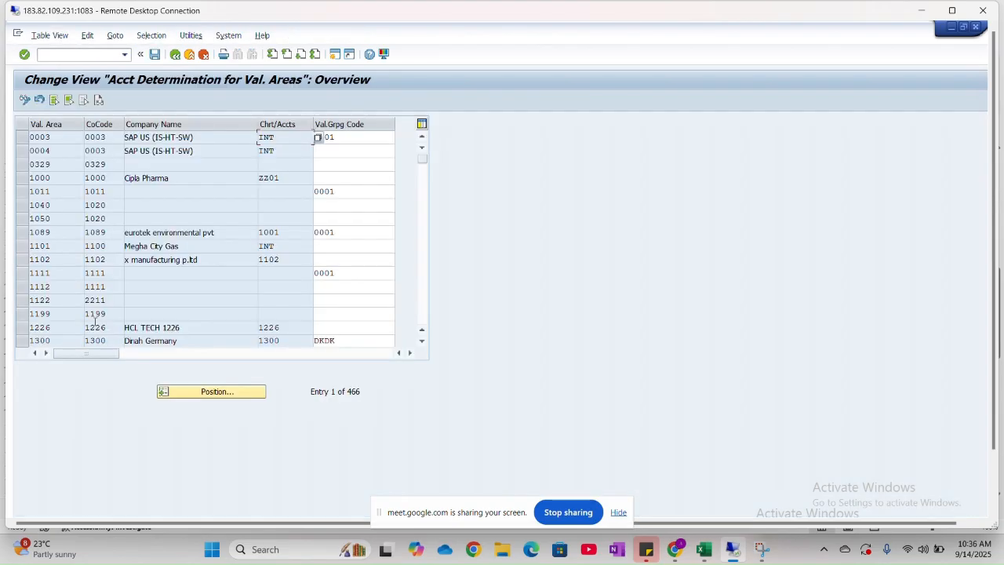
- Position the valuation area list at HNM1
click(212, 390)
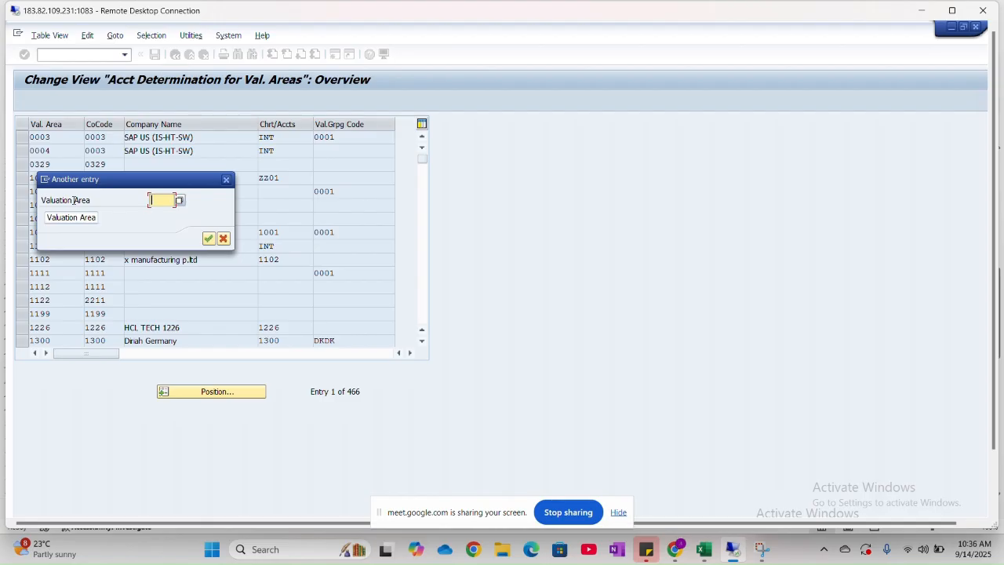
text(HN)
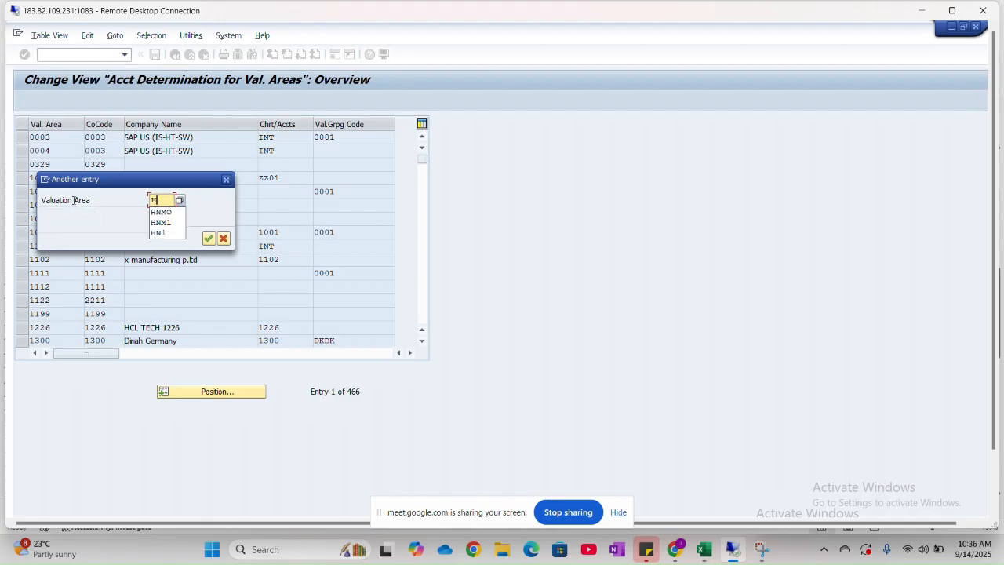
text(M1)
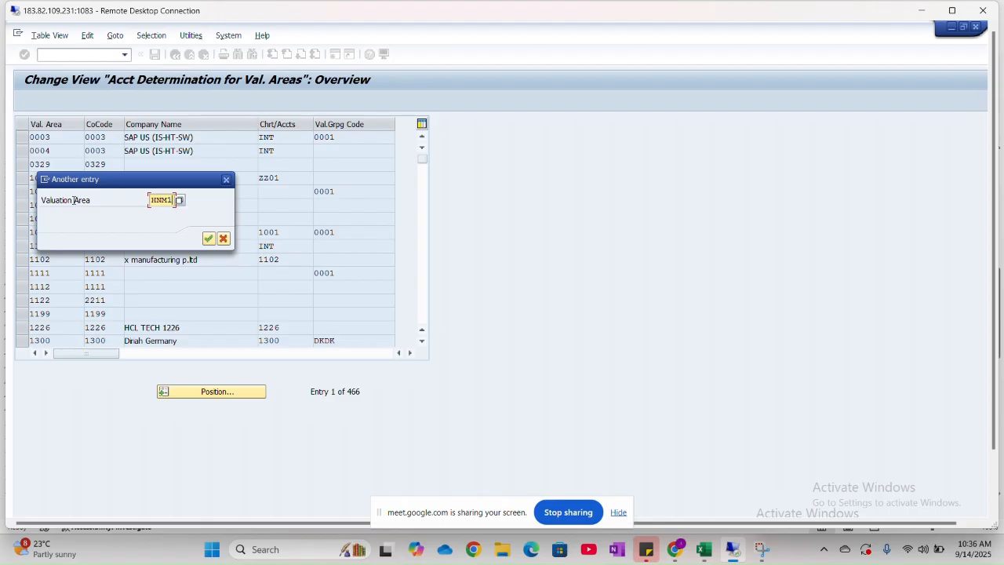
key(Return)
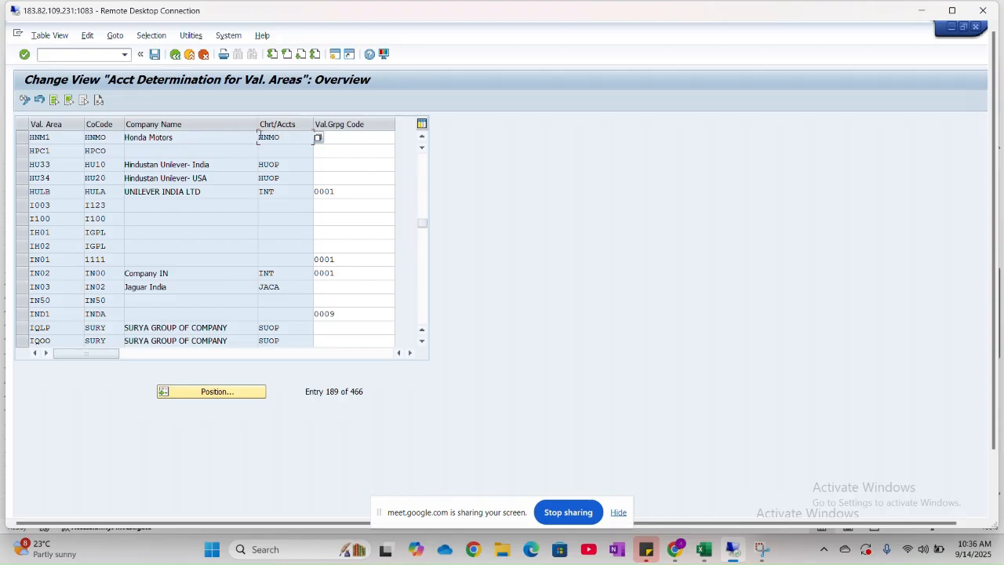
- Set the valuation grouping code to X for valuation areas HNM1 and HPC1, and save under the proposed customizing request
click(353, 136)
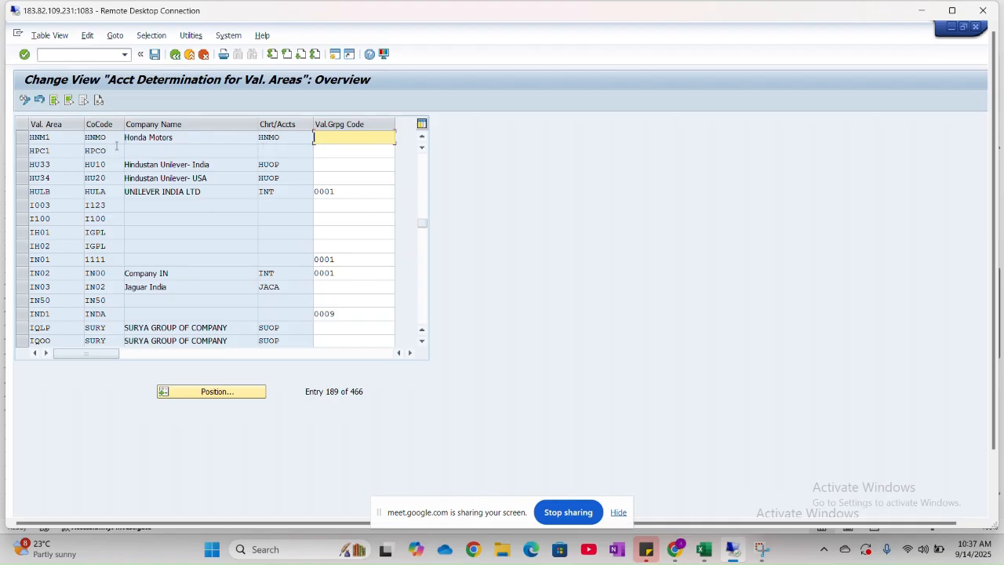
text(x)
click(387, 153)
text(x)
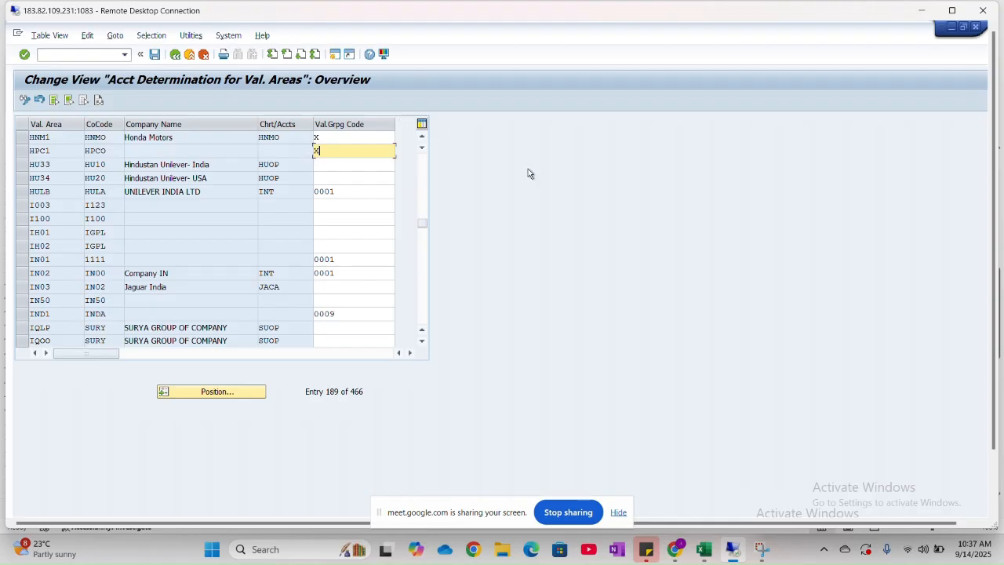
click(156, 54)
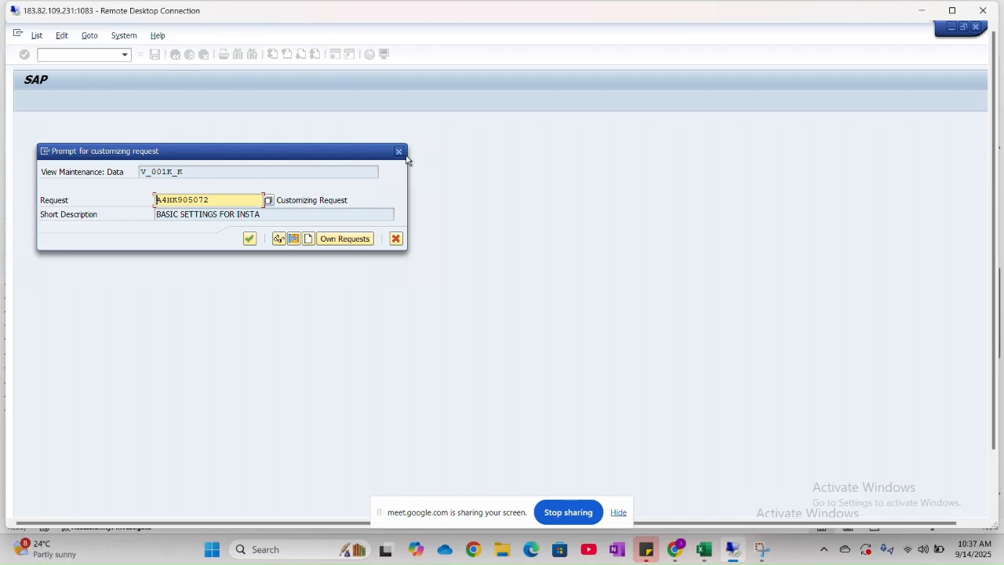
click(251, 239)
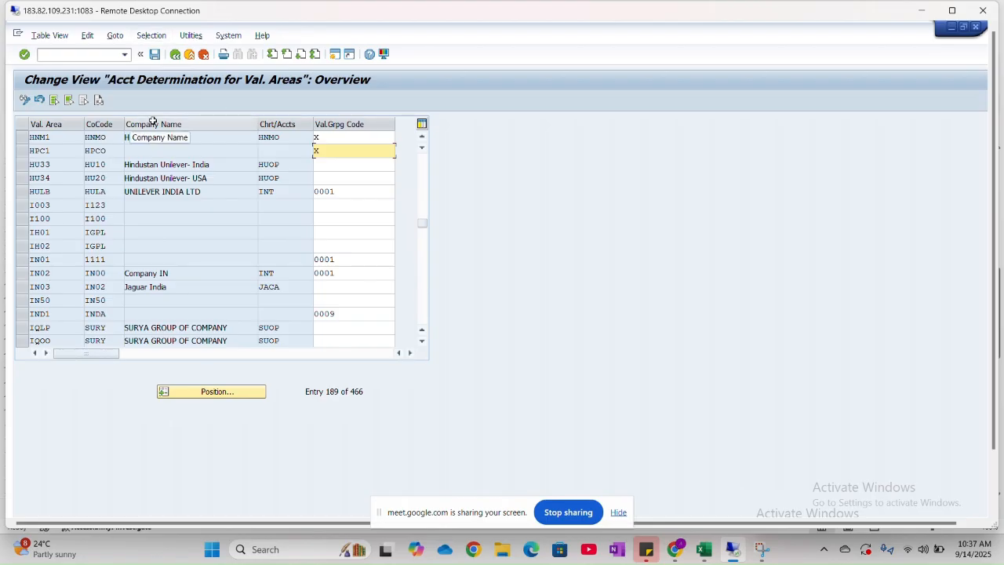
- Clear the valuation grouping code of valuation area HPC1 and enter X for it again
click(321, 147)
key(BackSpace)
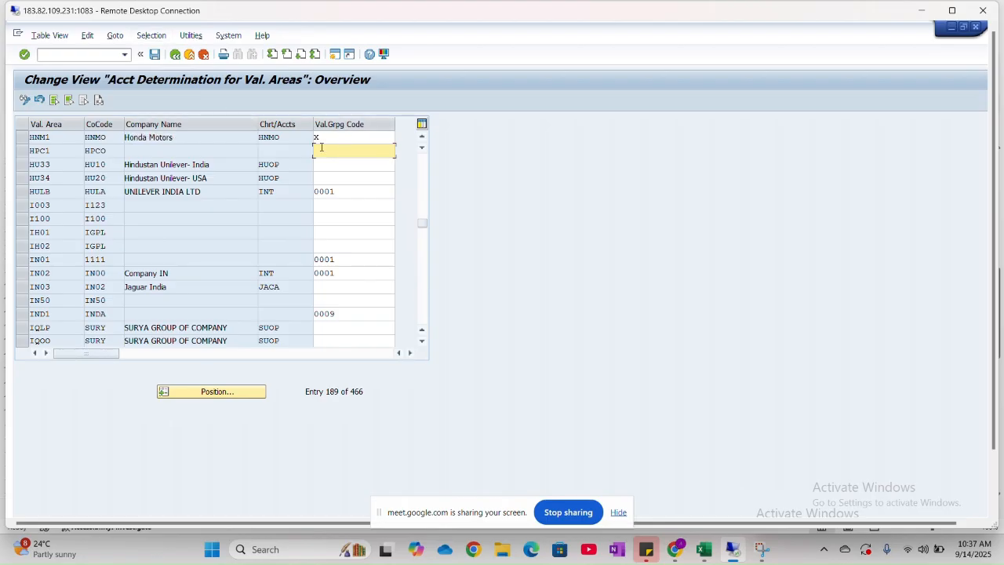
click(61, 137)
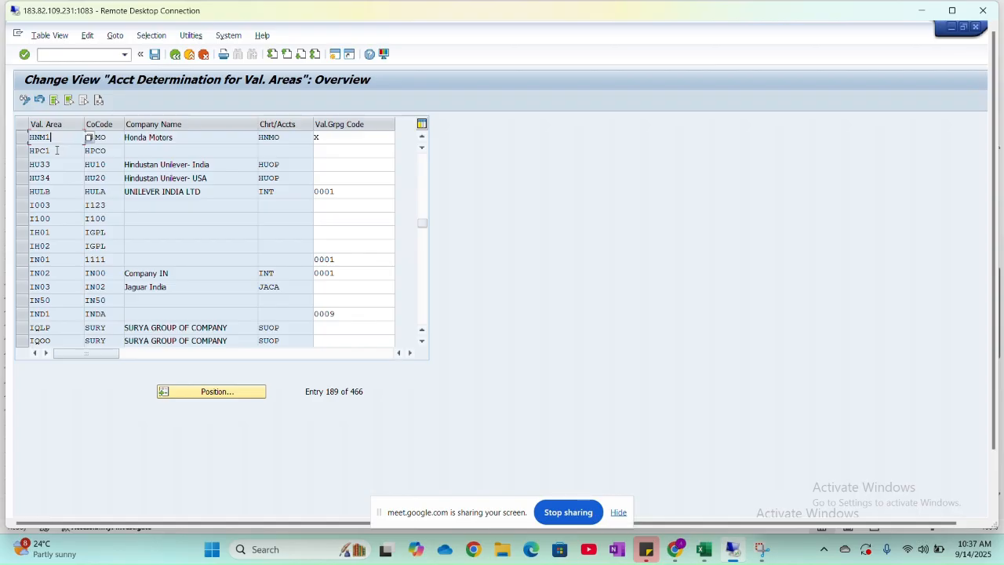
click(353, 139)
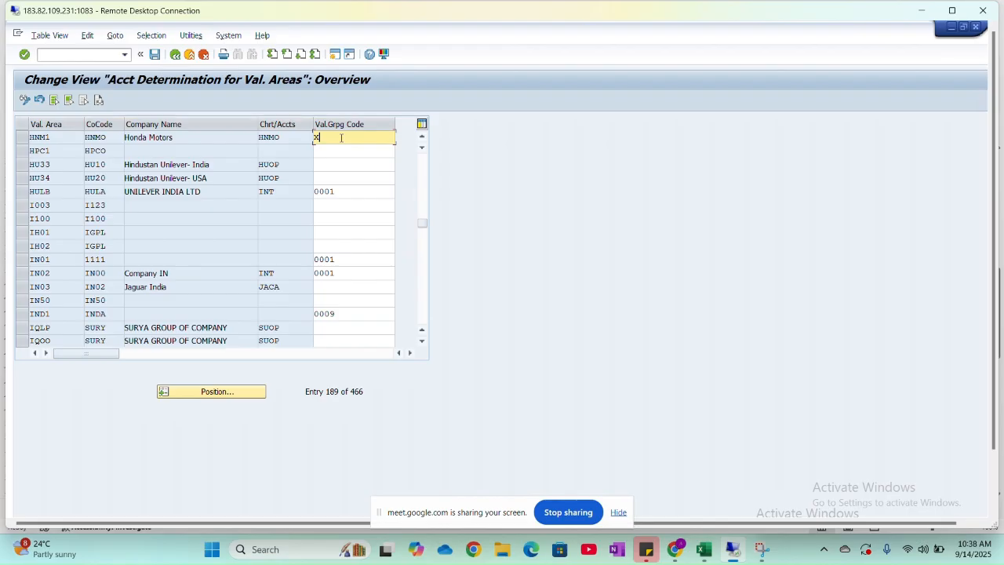
click(331, 149)
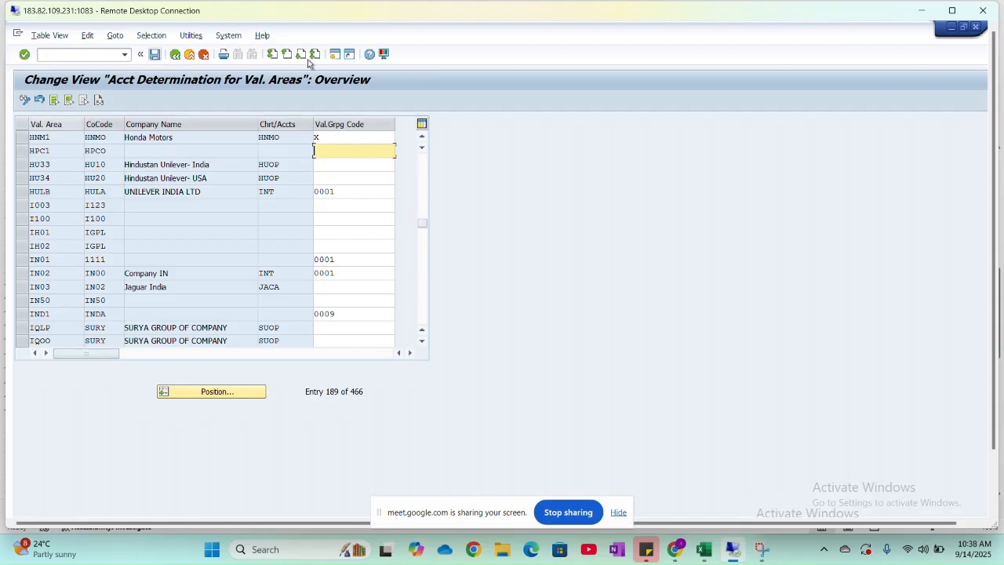
text(X)
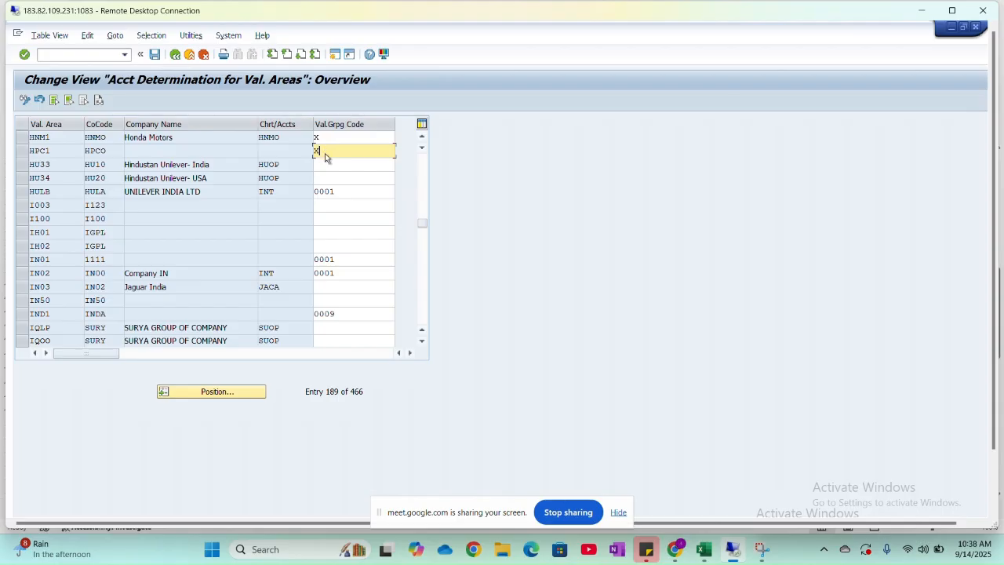
- Clear the valuation grouping code of valuation area HPC1, save the table, and return to the IMG structure
click(316, 149)
key(BackSpace)
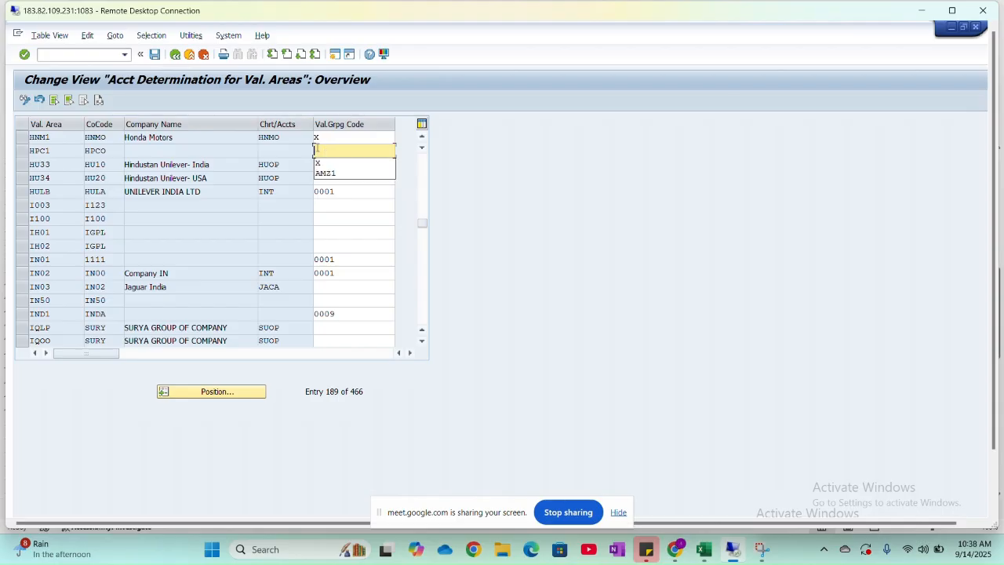
click(155, 55)
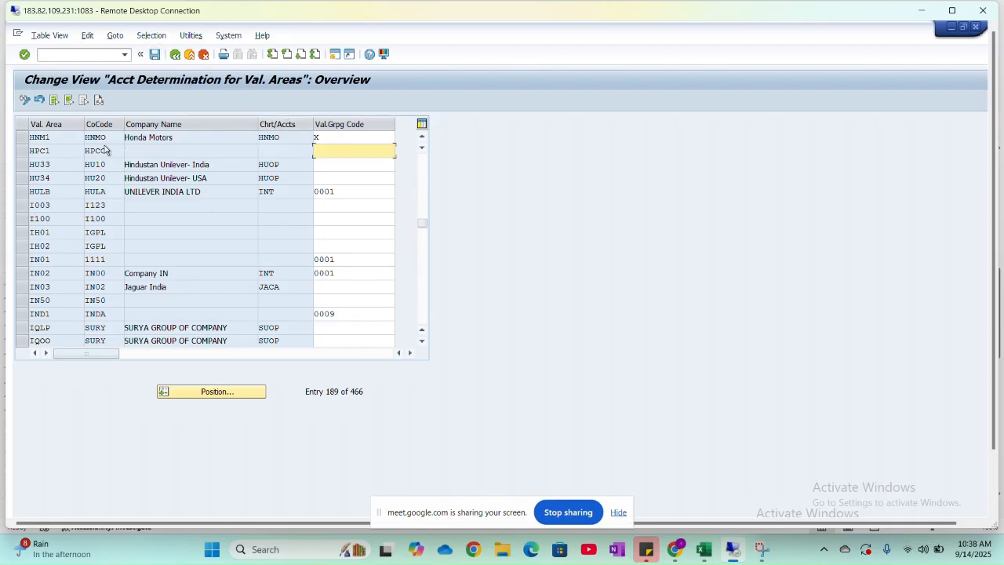
click(35, 139)
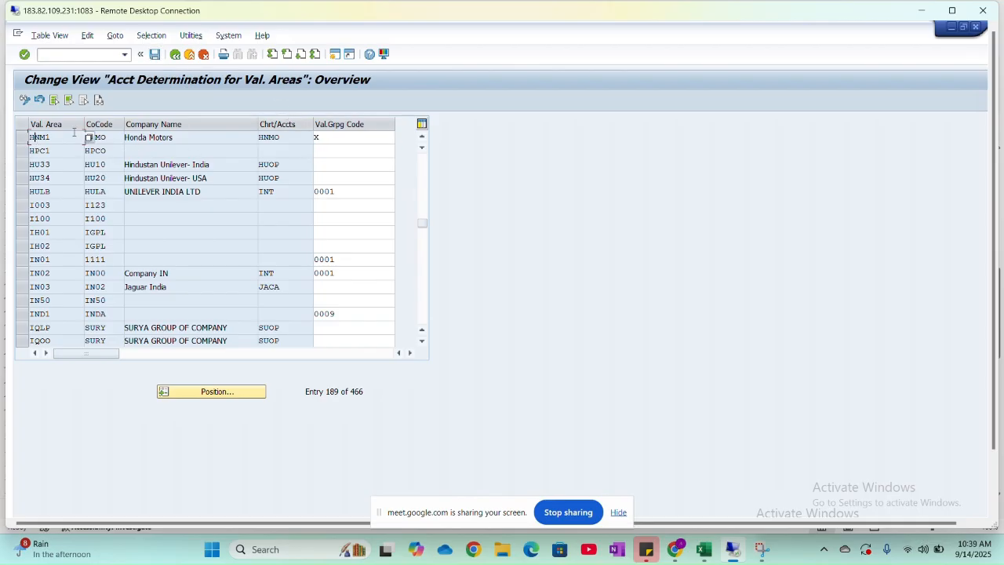
click(364, 142)
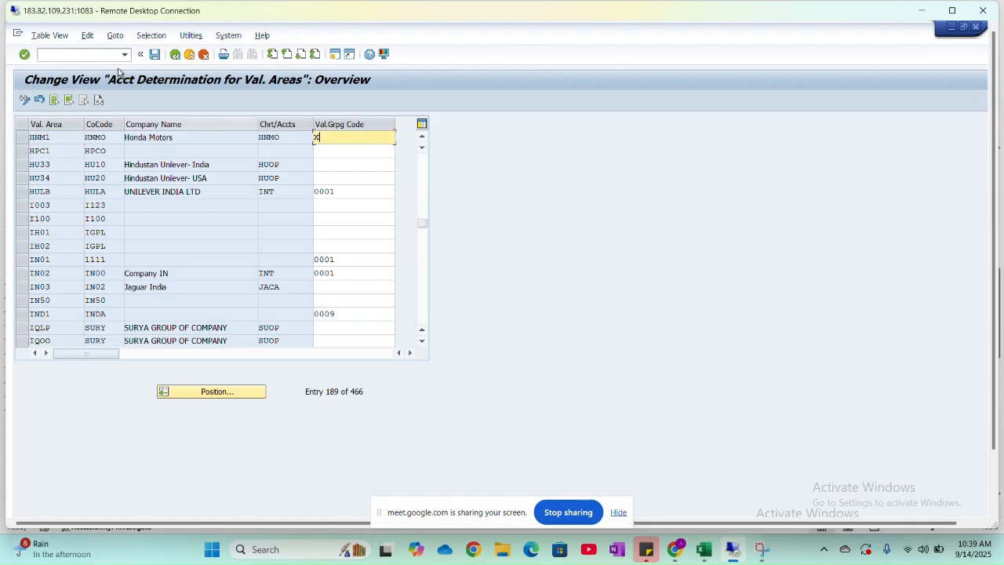
click(174, 56)
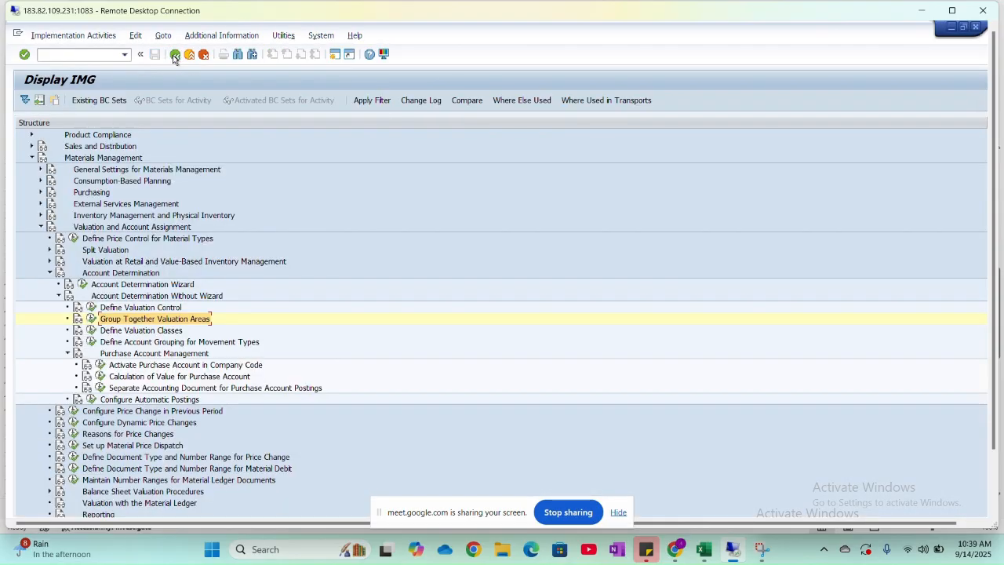
- Switch to the Excel class sheet and review entry 12, Set Tolerance Limit for price variance (PO), with its configuration path
key(alt+Tab)
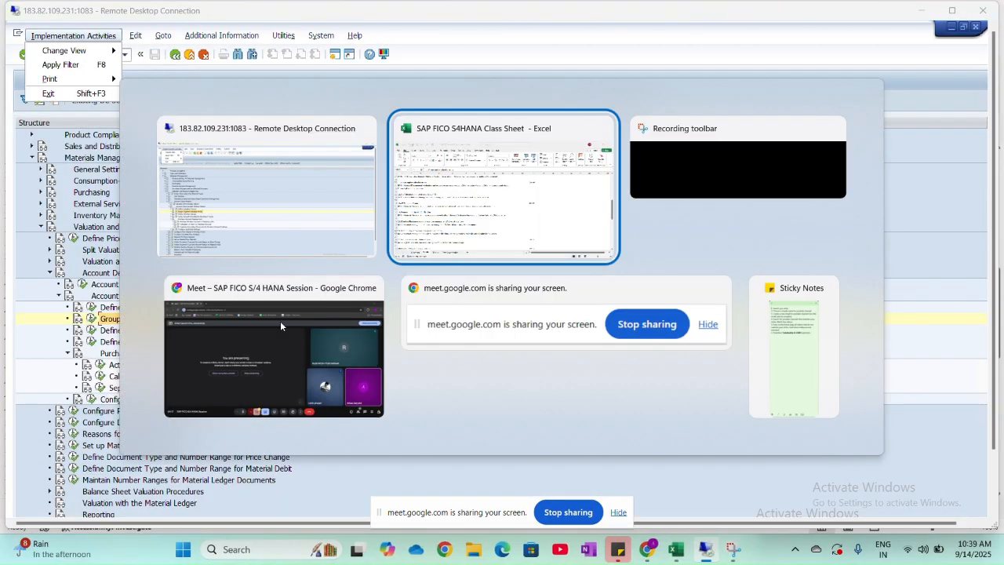
click(280, 321)
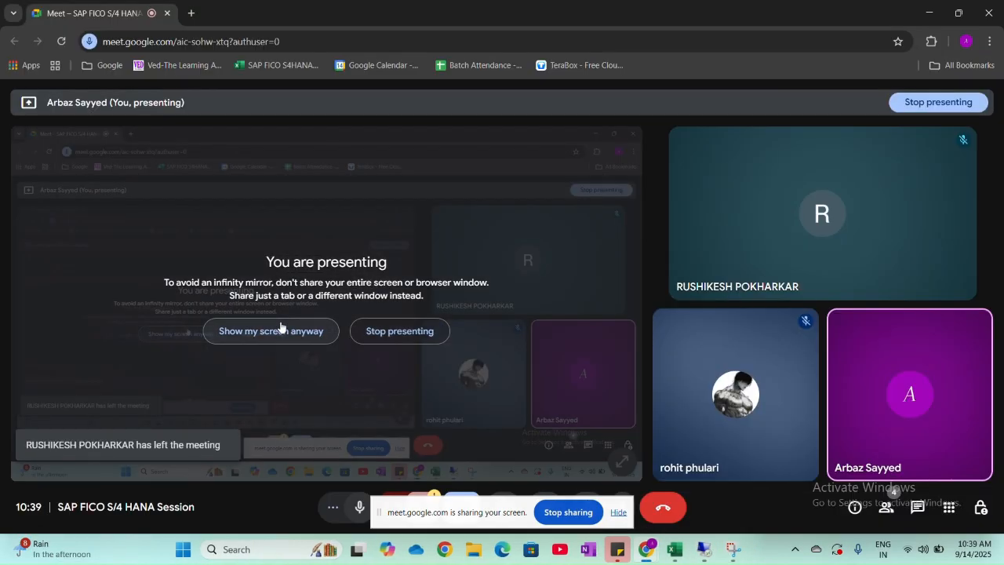
key(alt+Tab)
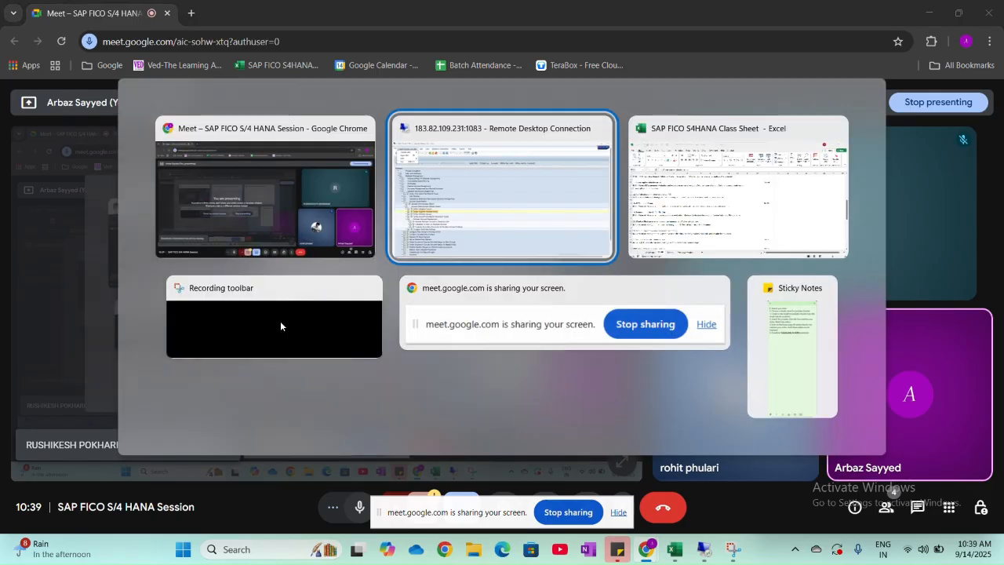
key(alt+Tab)
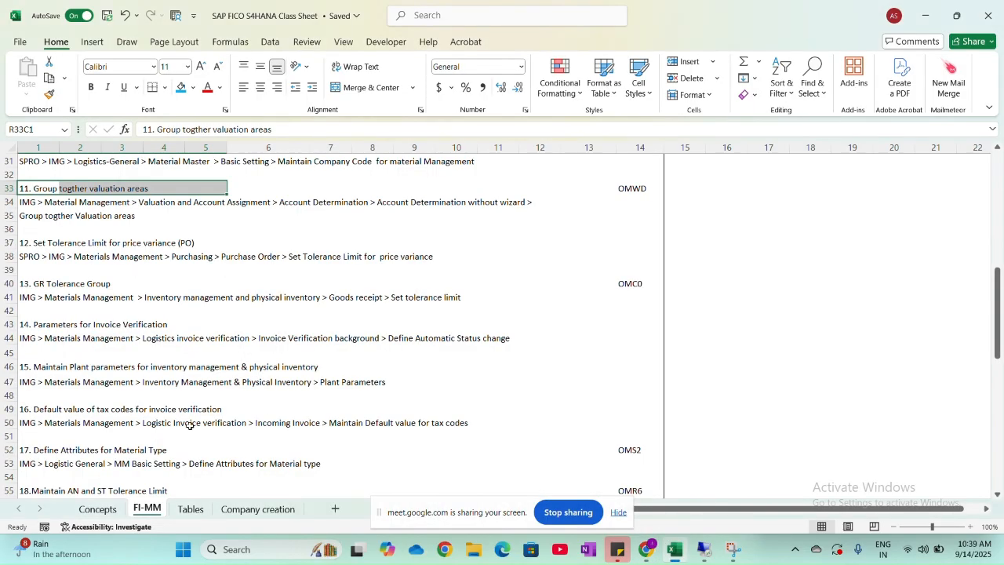
click(45, 244)
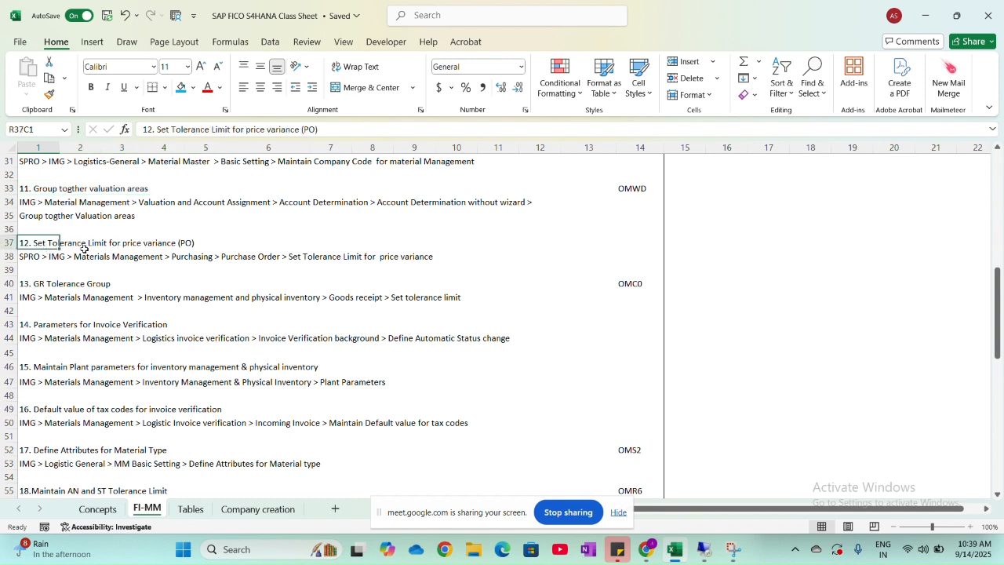
drag(213, 244, 48, 245)
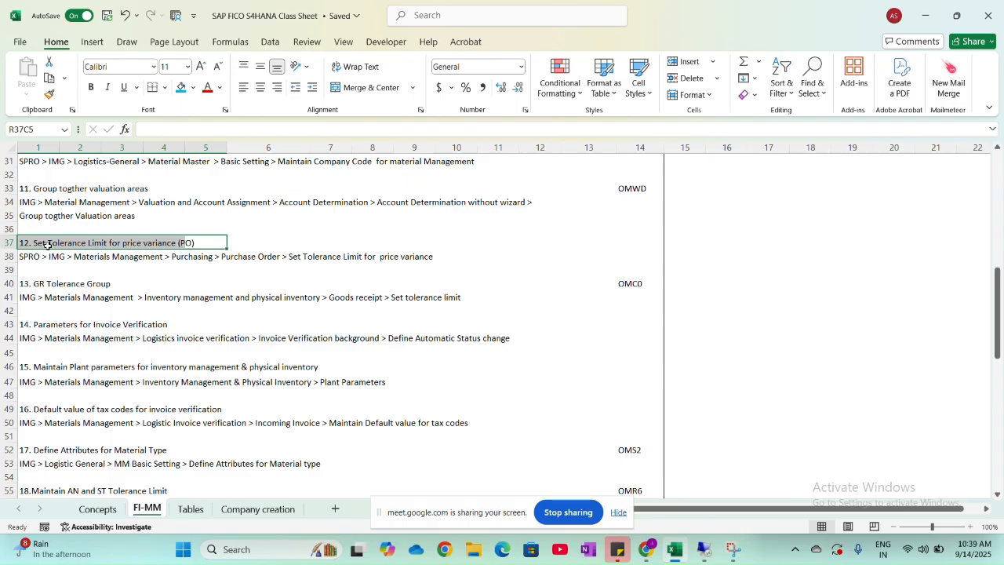
click(48, 245)
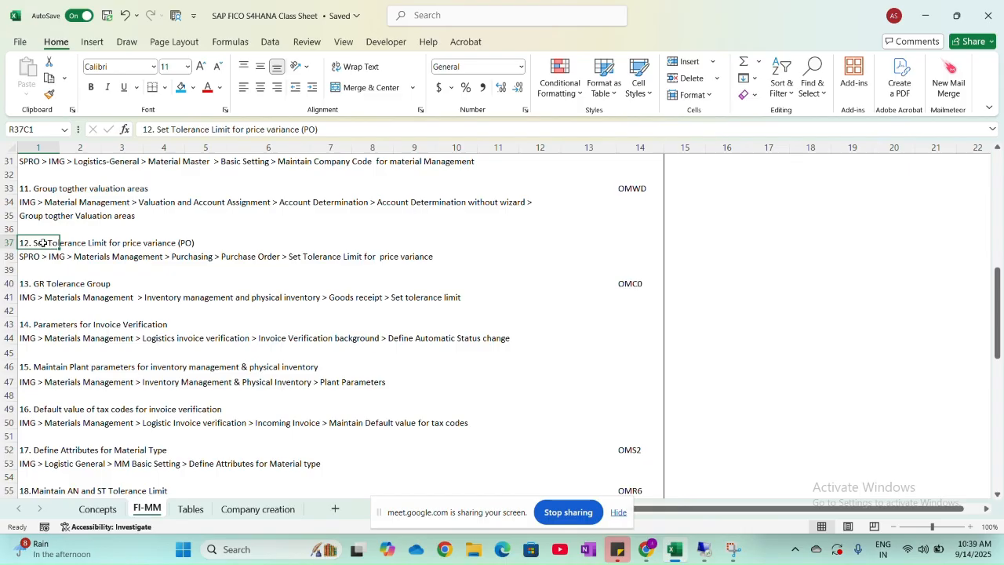
click(188, 243)
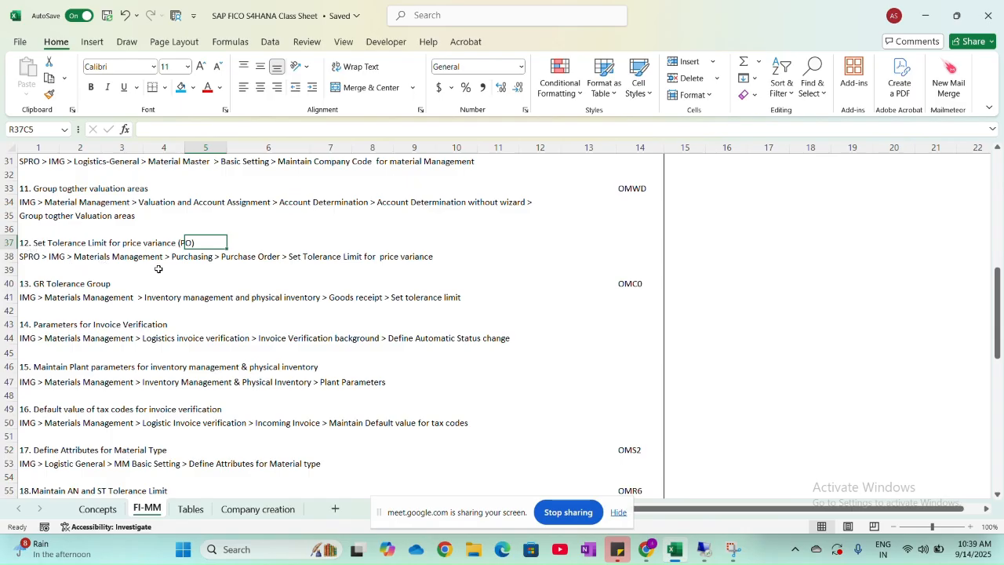
key(alt+Tab)
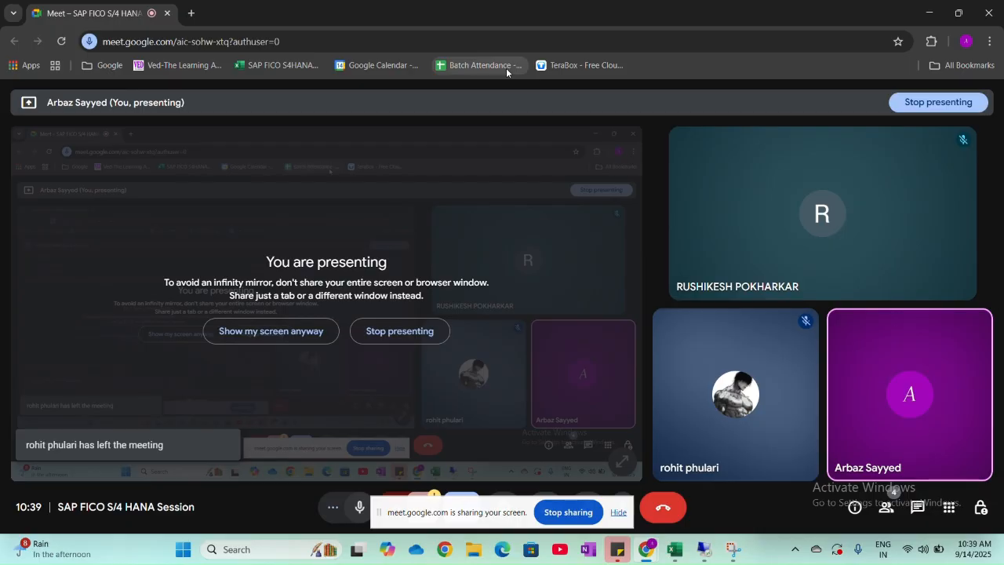
key(alt+Tab)
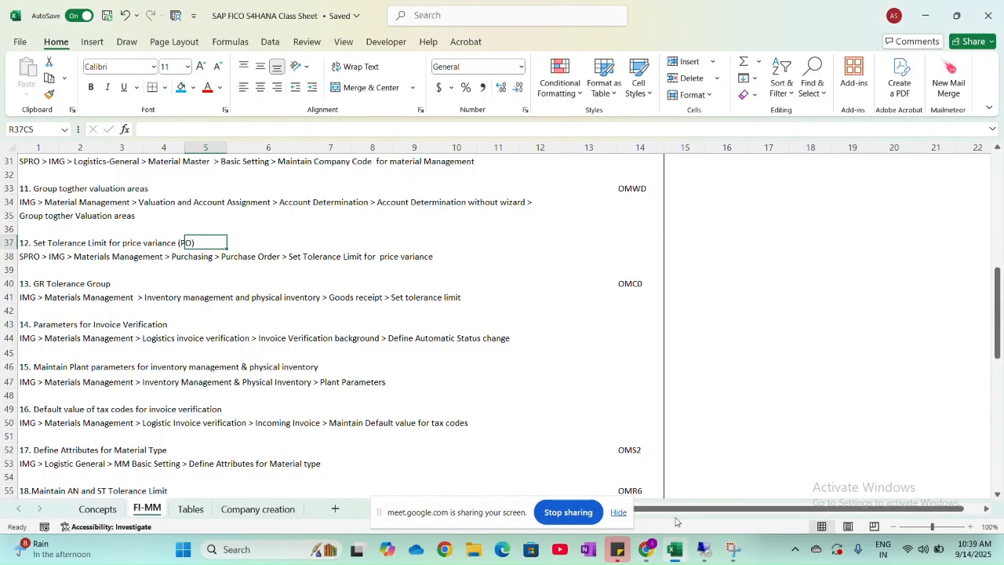
- Return to the SAP remote session, collapse Account Determination and Valuation and Account Assignment, and expand Purchasing under Materials Management
click(697, 546)
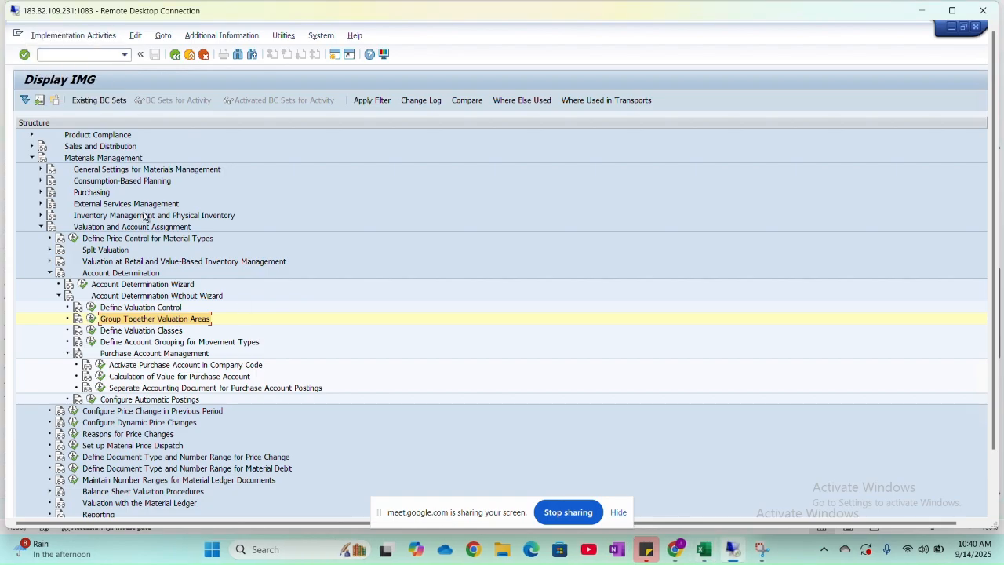
click(50, 273)
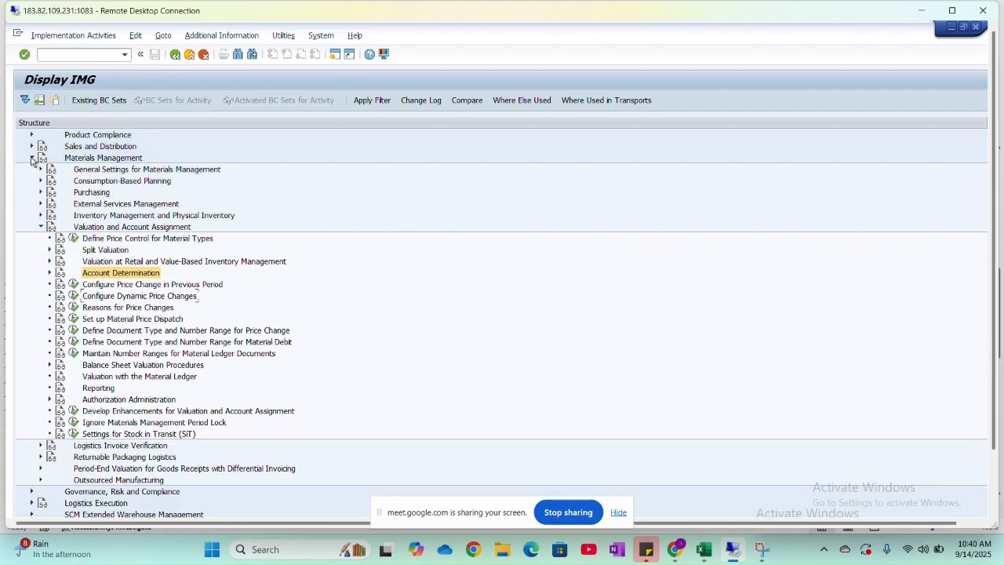
click(41, 227)
click(40, 192)
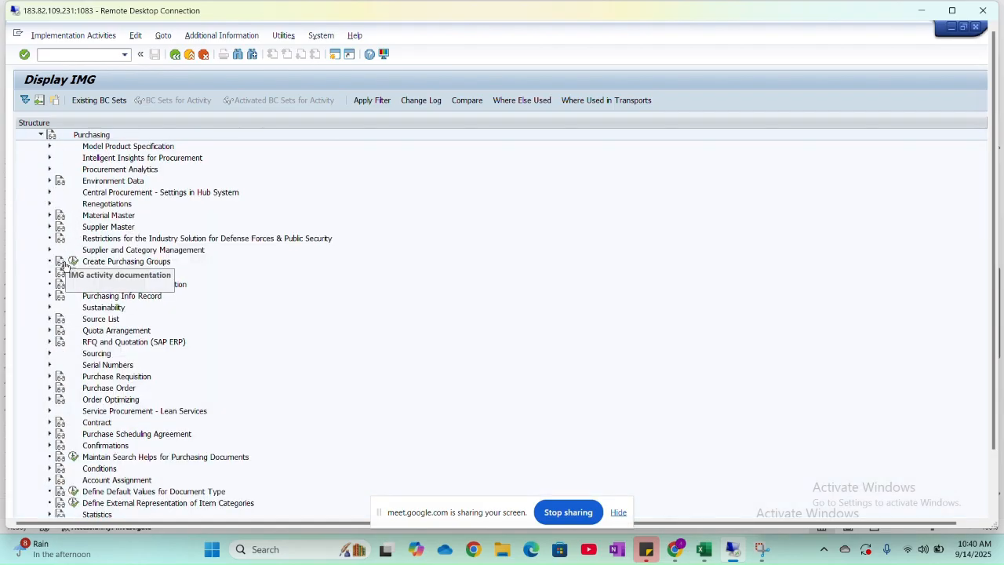
- Recheck the path in the Excel class sheet and open Set Tolerance Limits for Price Variance under Purchase Order in SAP
key(alt+Tab)
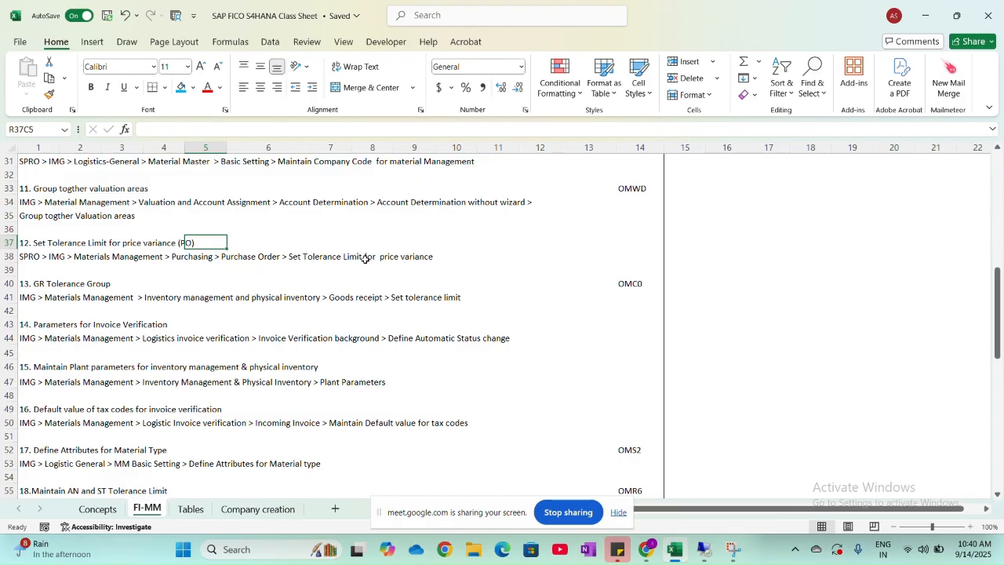
key(alt+Tab)
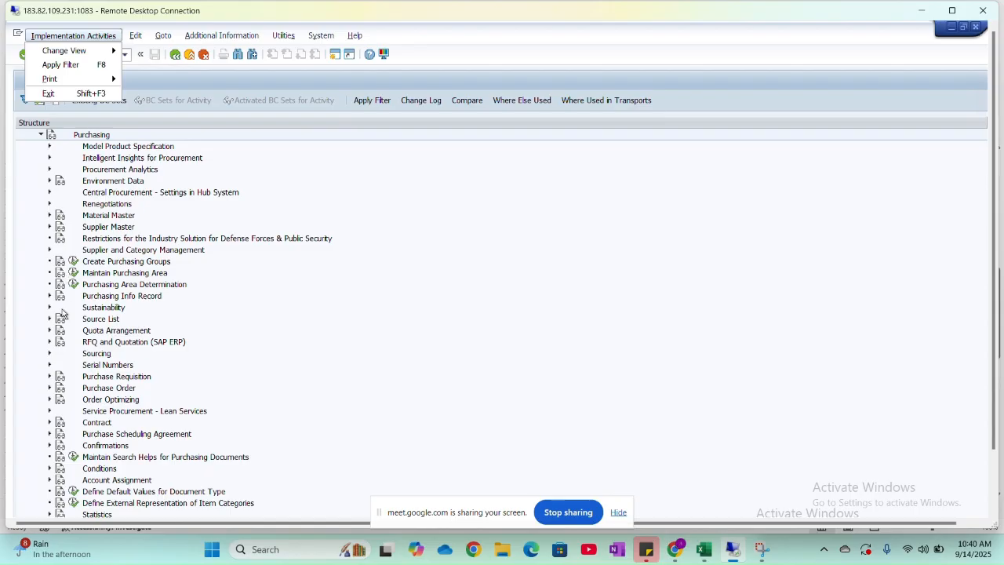
click(51, 388)
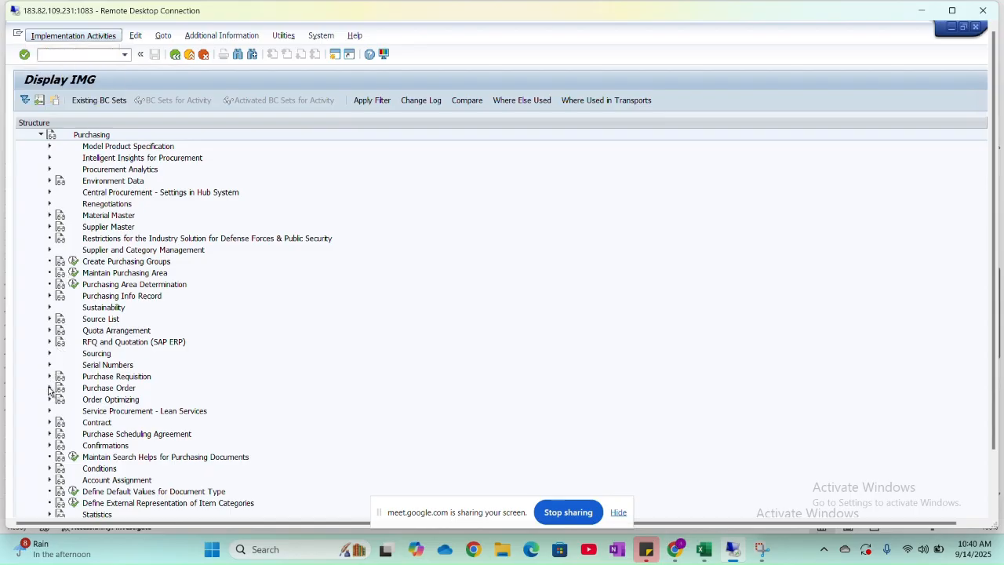
click(49, 388)
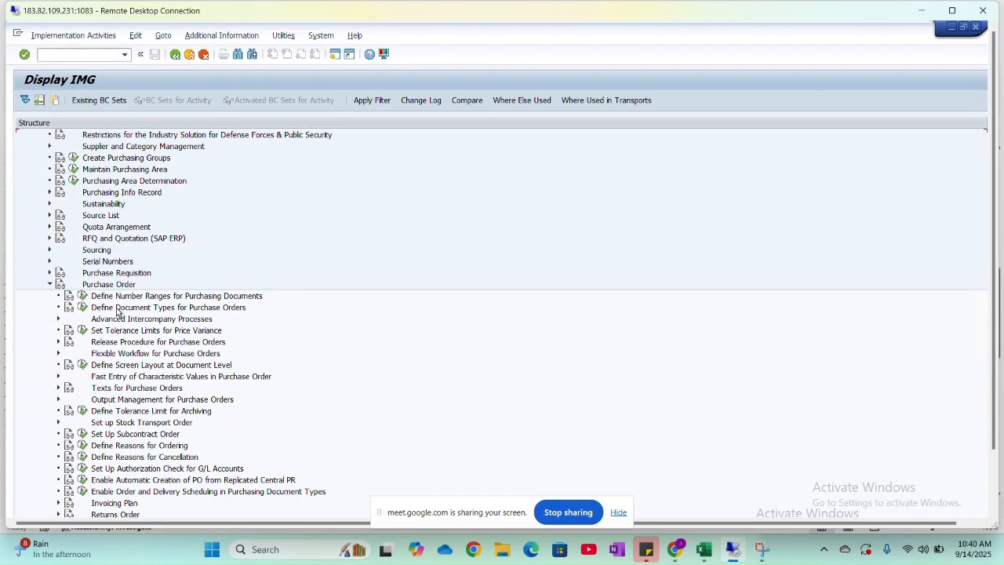
click(82, 331)
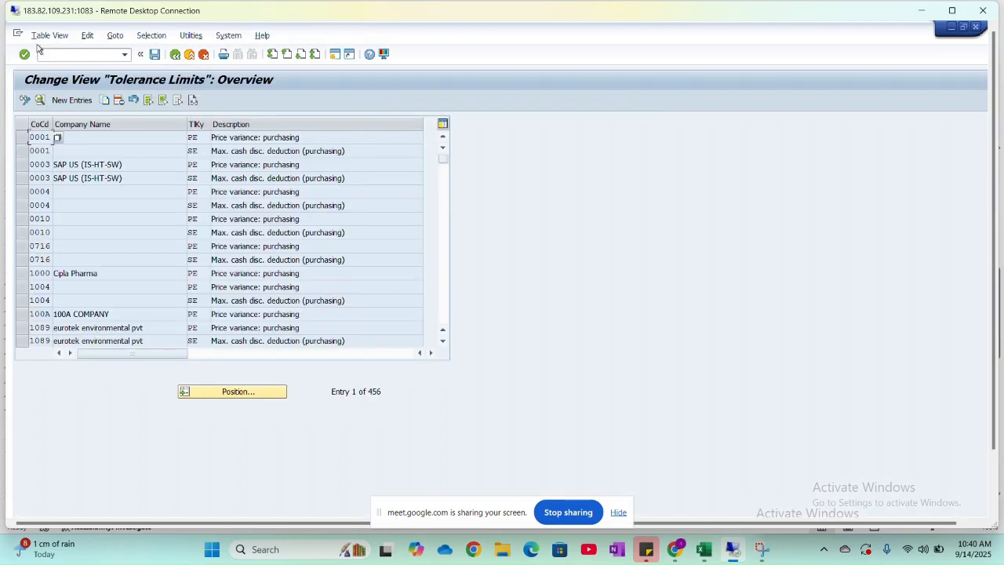
- Start a new tolerance limit entry for company code HNMO
click(70, 101)
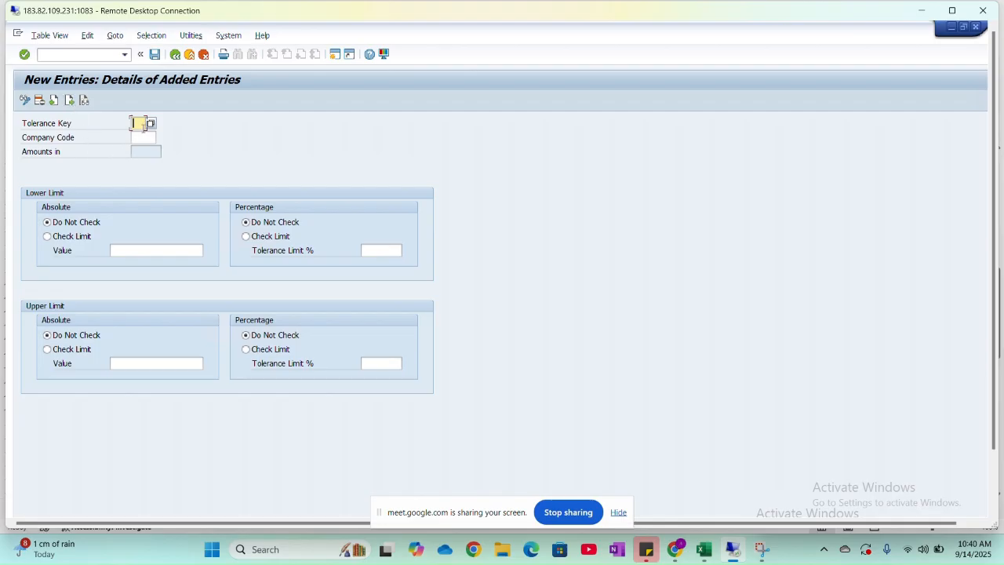
click(144, 138)
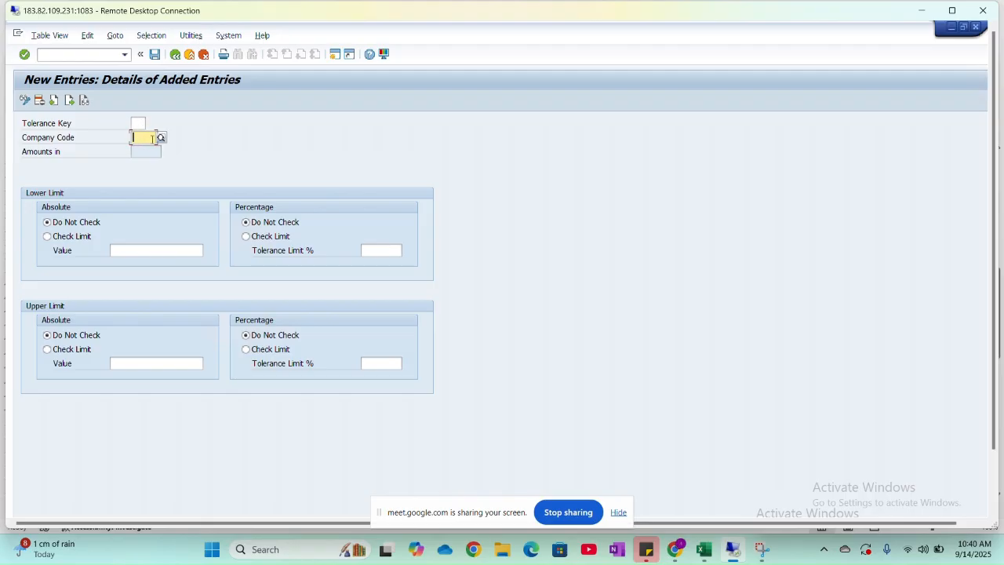
text(HNMO)
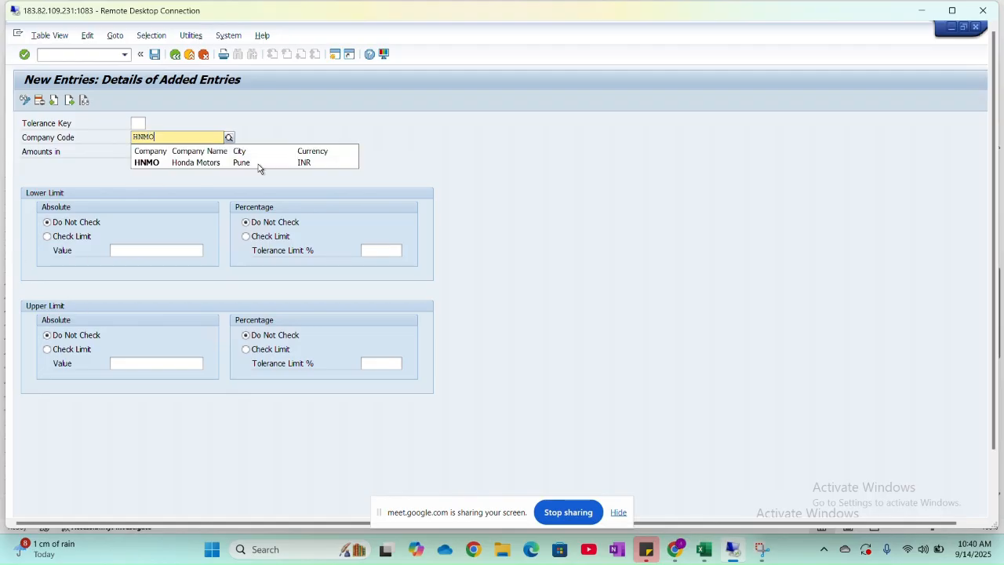
click(269, 160)
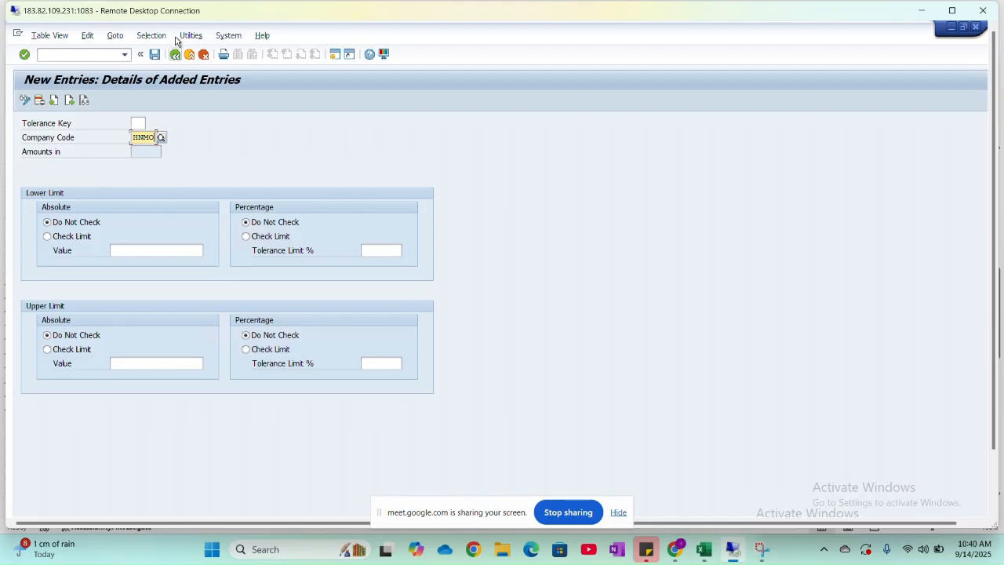
- Try to save the entry without a tolerance key, and try HN as the tolerance key
click(155, 55)
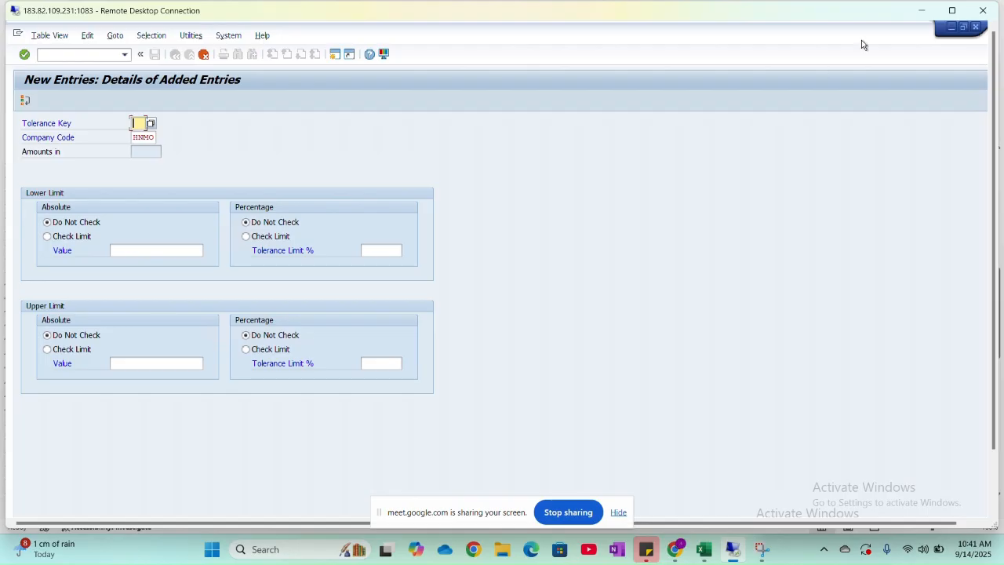
click(948, 11)
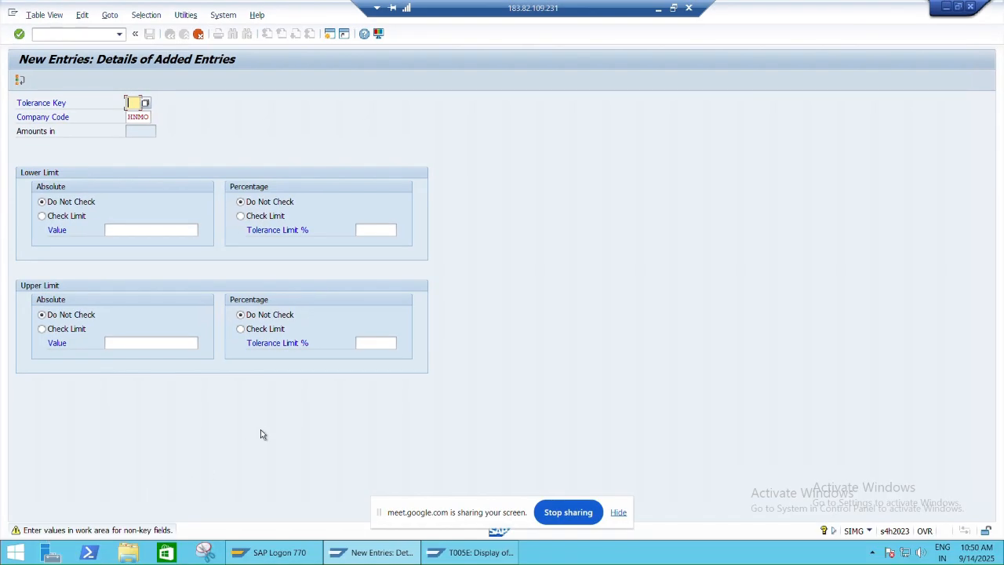
key(Return)
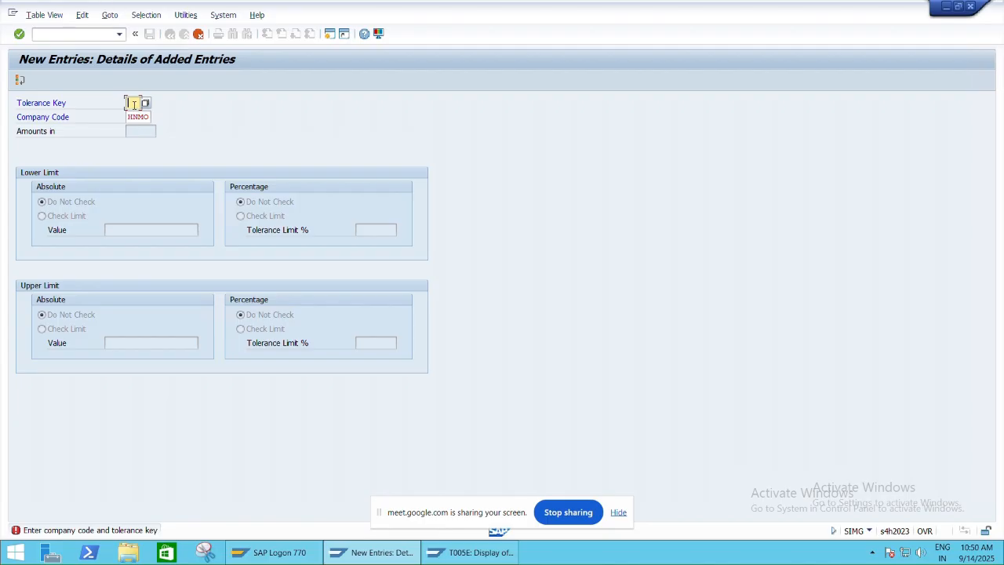
text(HN)
key(Return)
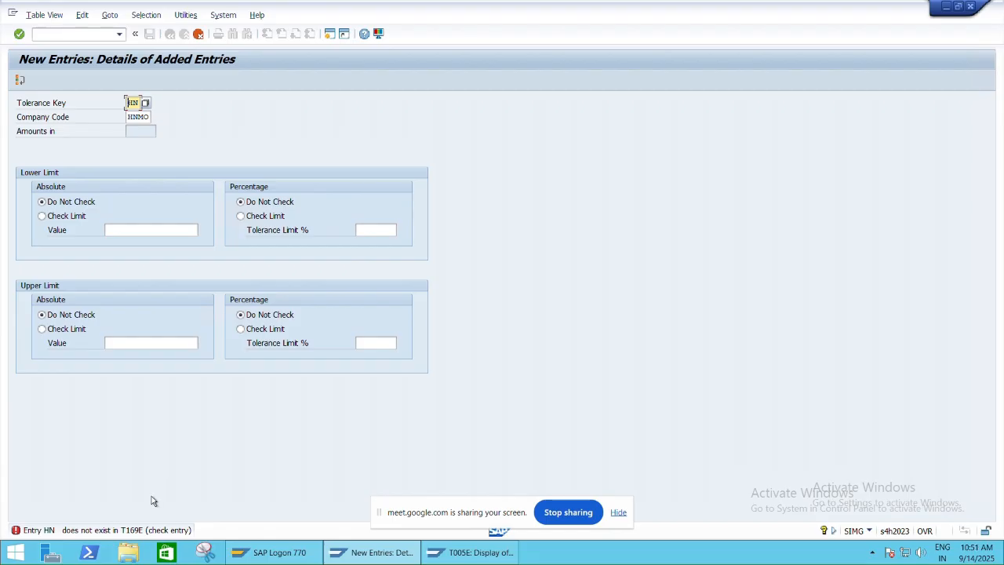
- Assign tolerance key PE (Price variance: purchasing) to company code HNMO, save it to the proposed customizing request, and return to the overview
click(145, 103)
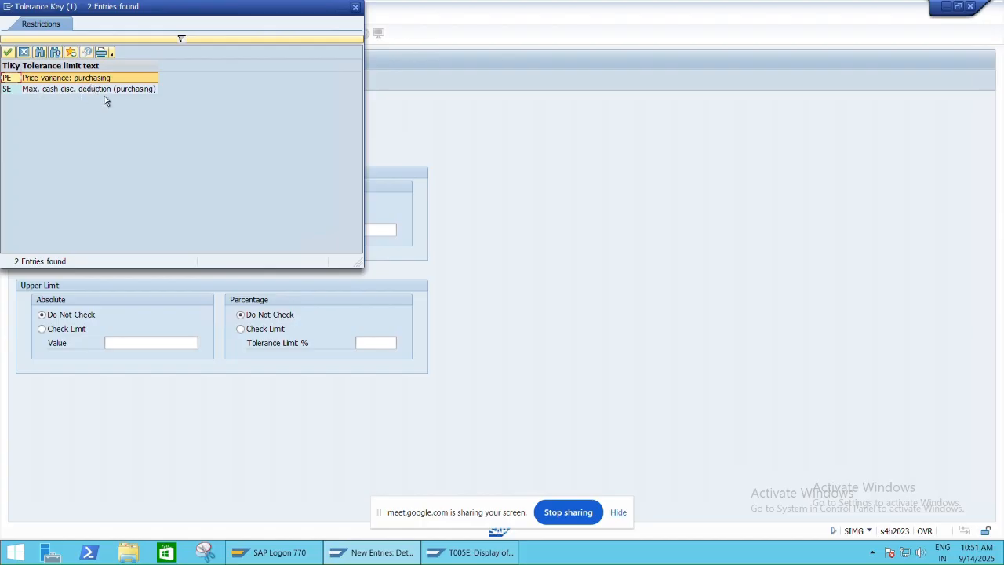
double_click(37, 80)
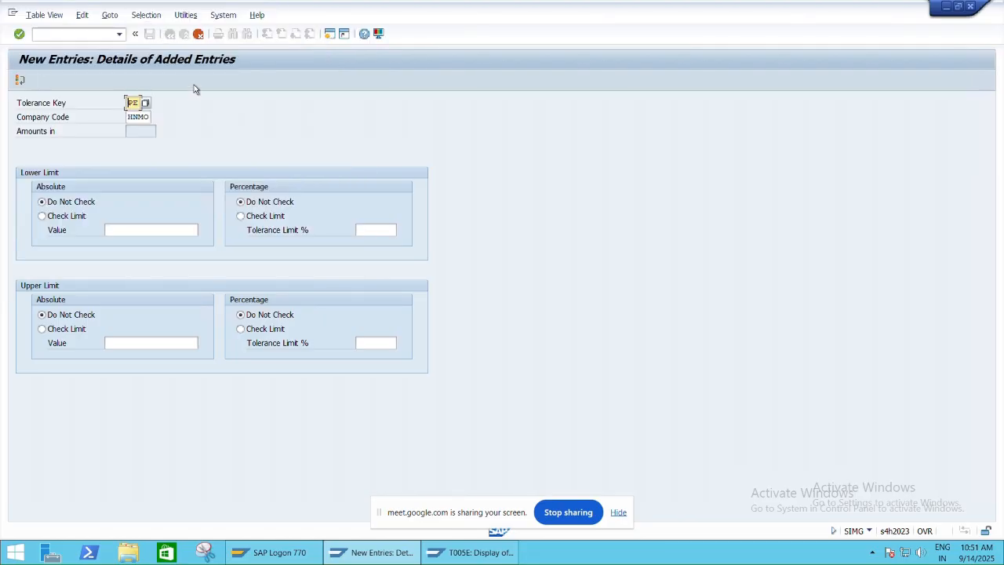
key(Return)
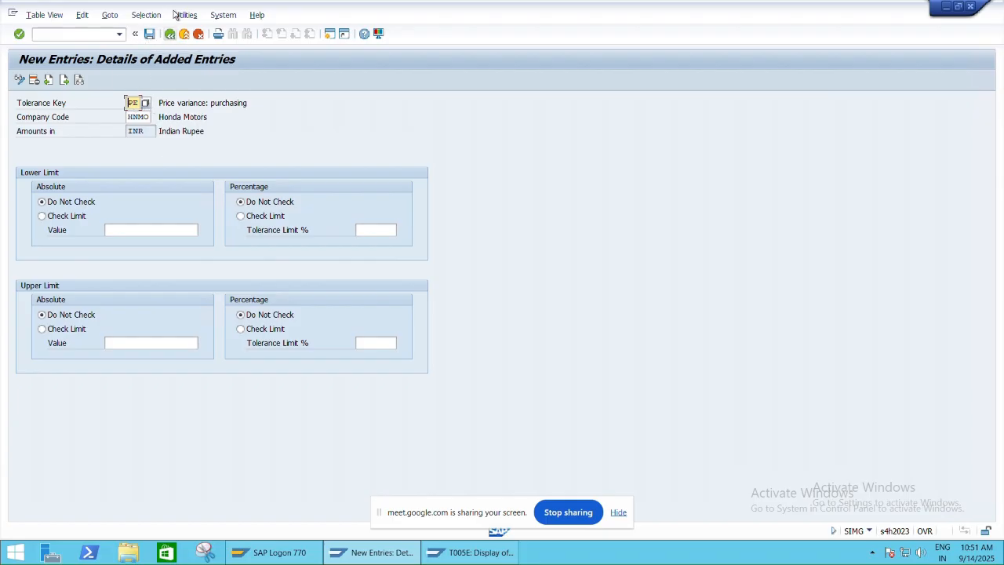
click(150, 34)
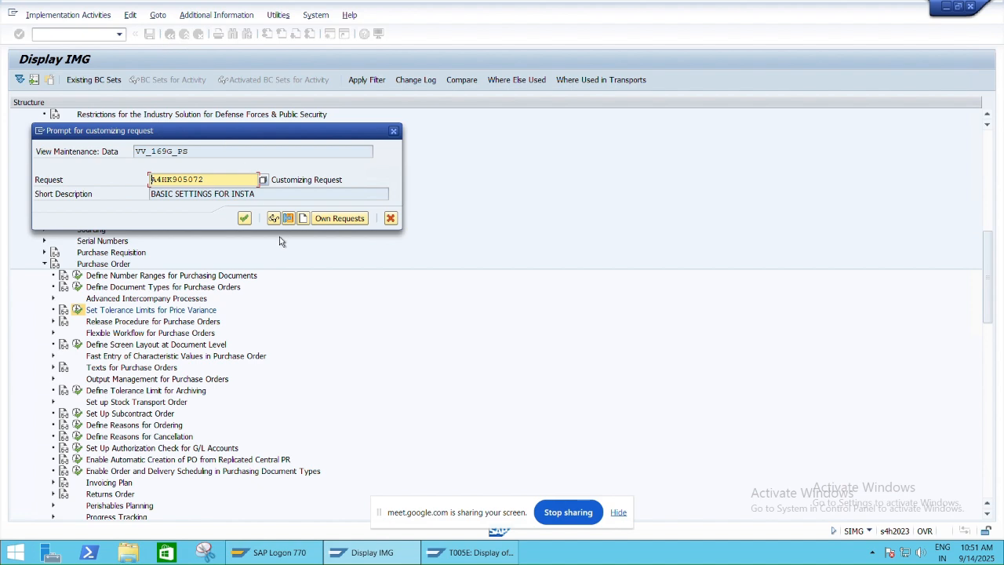
click(244, 218)
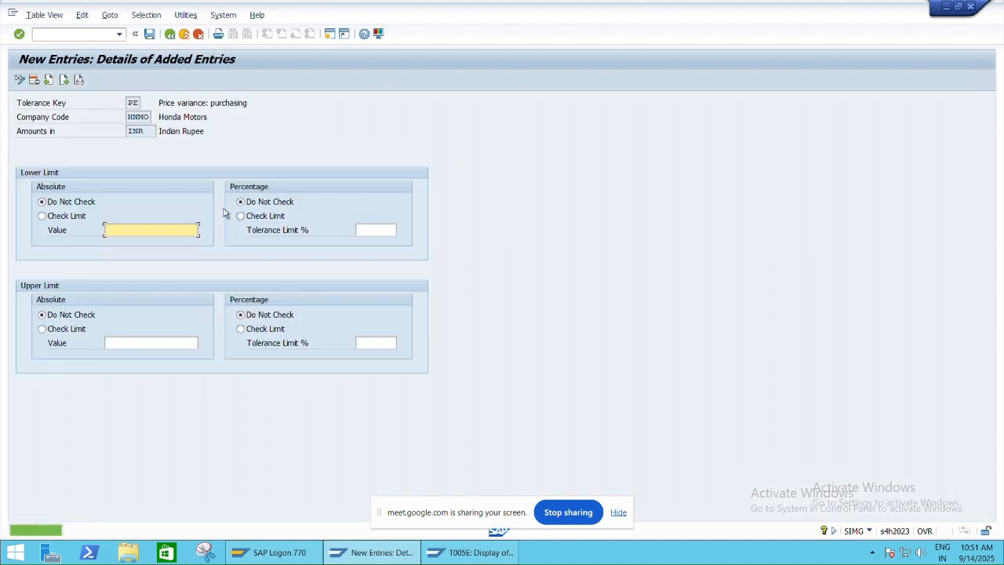
click(169, 34)
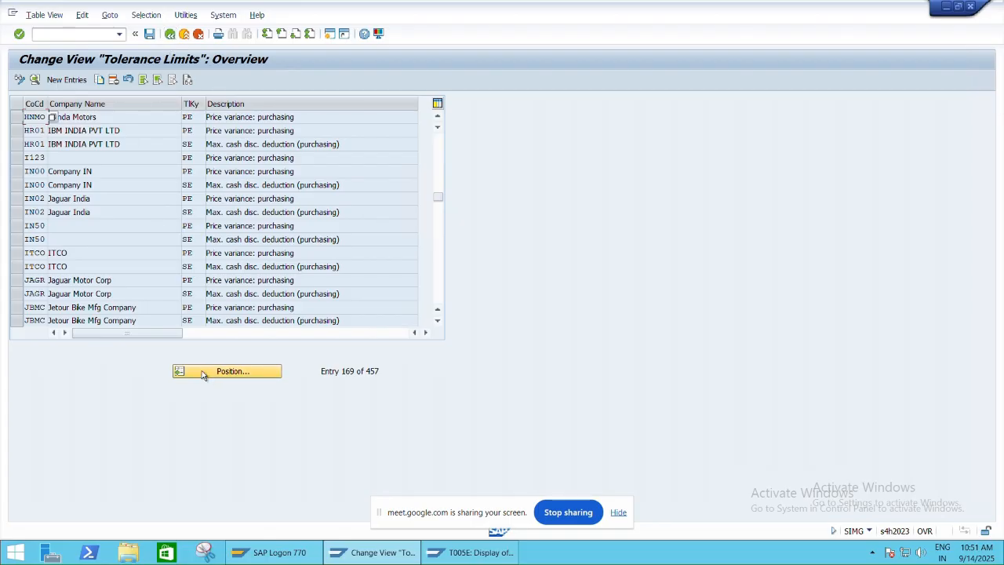
- Create and save a tolerance limit entry with key SE (Max. cash disc. deduction) for company code HNMO, and return to the overview
click(69, 80)
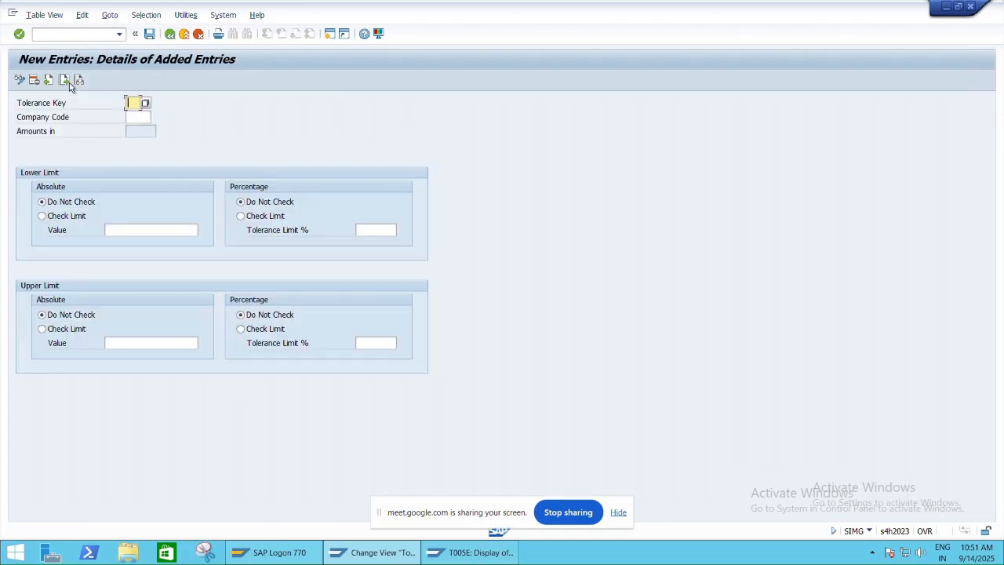
click(148, 103)
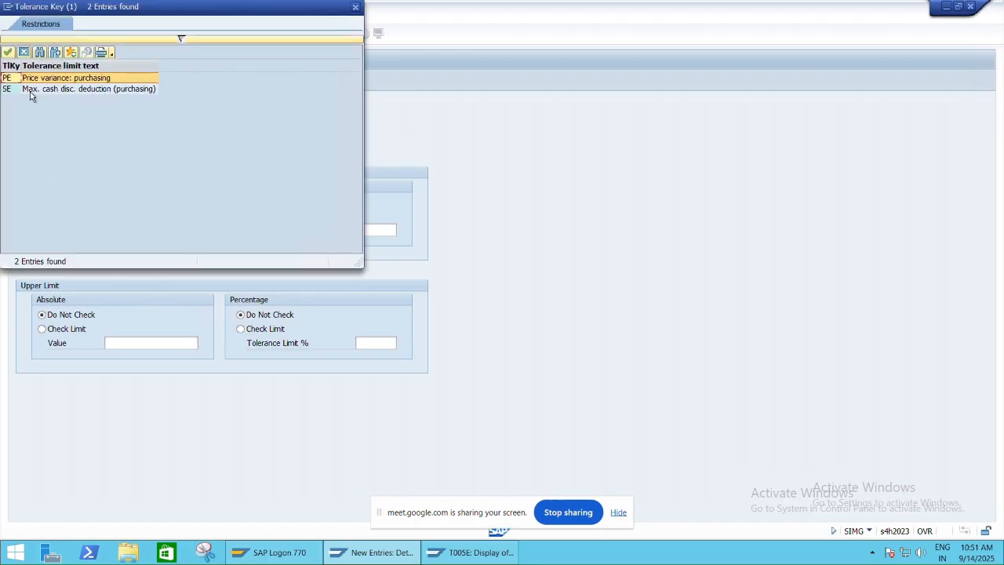
double_click(87, 92)
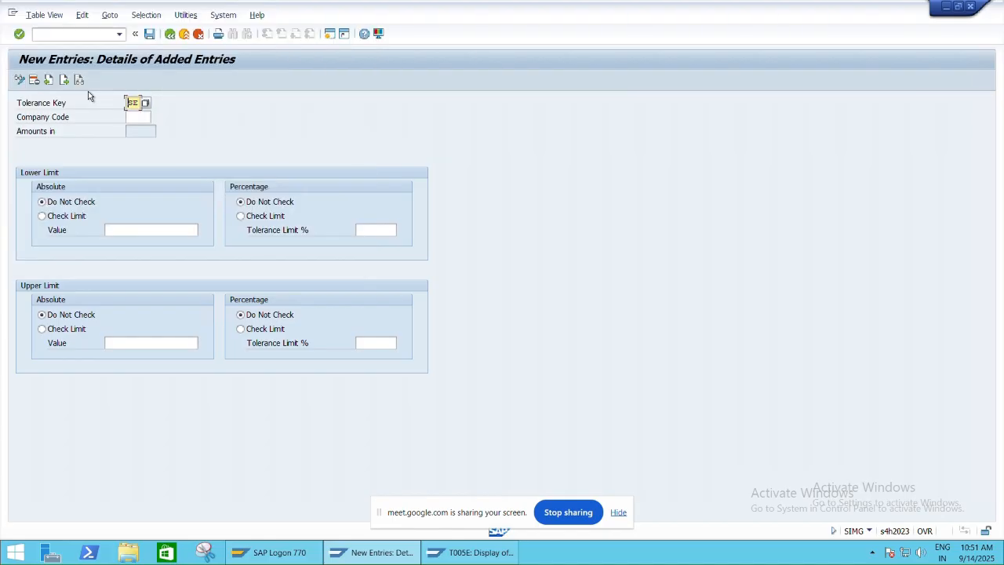
click(145, 119)
text(HNMO)
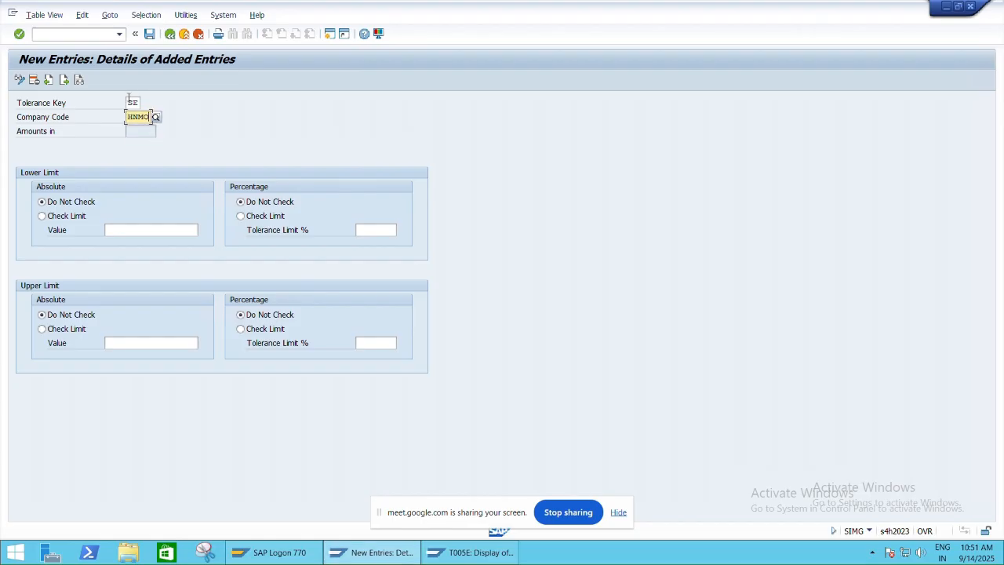
click(149, 33)
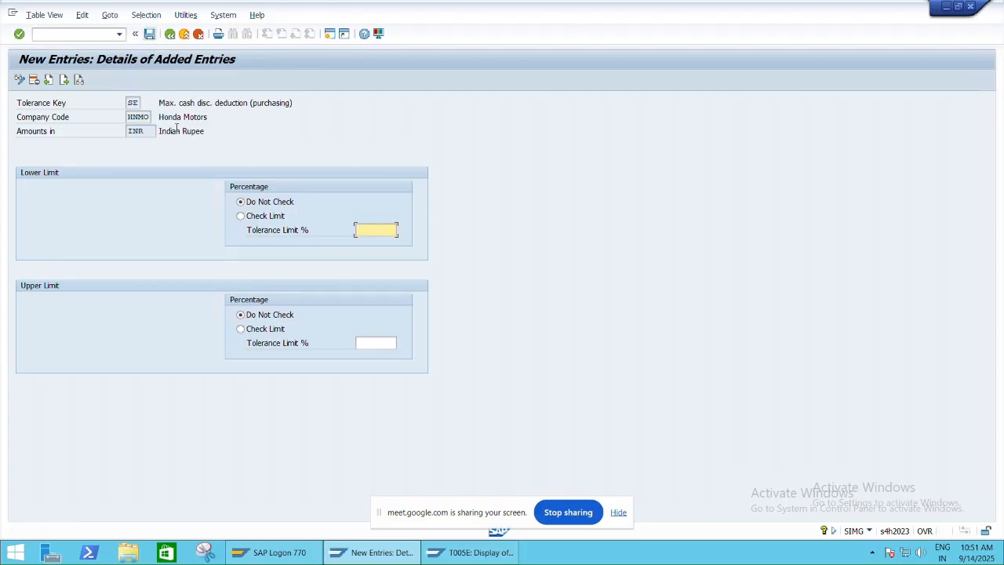
click(169, 36)
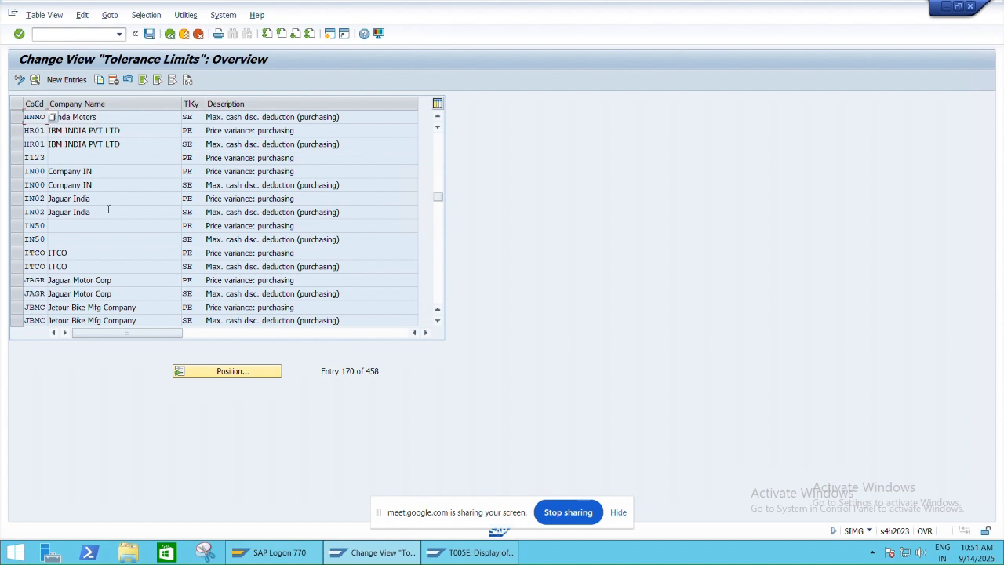
- Position the tolerance limits list at company code 1000 and review its PE price variance entry
click(201, 374)
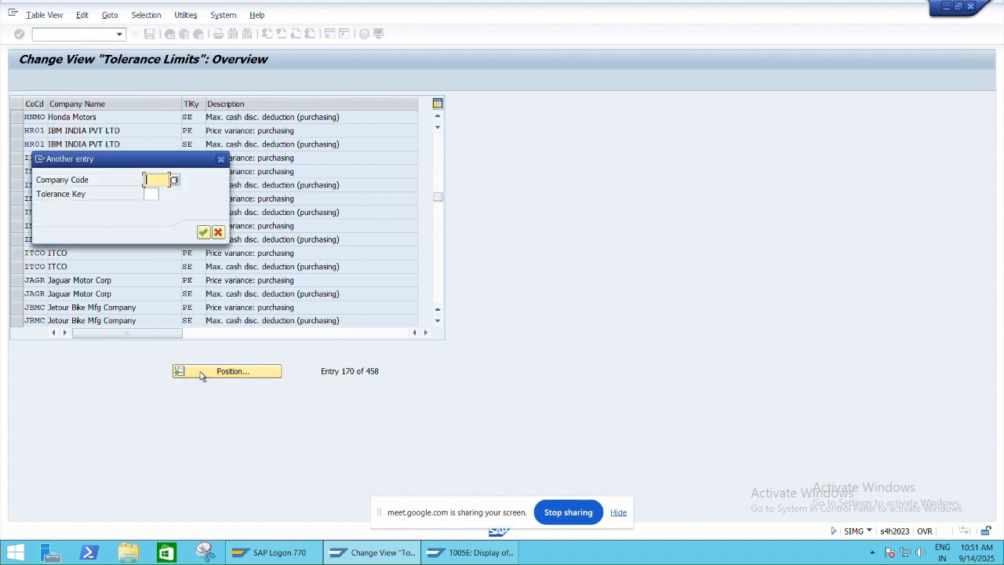
text(1000)
key(Return)
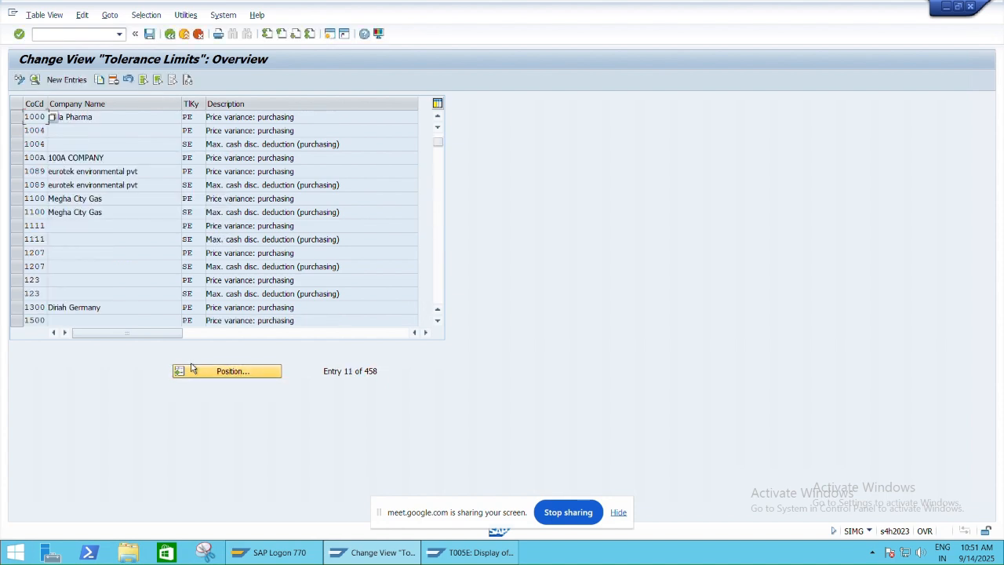
double_click(51, 117)
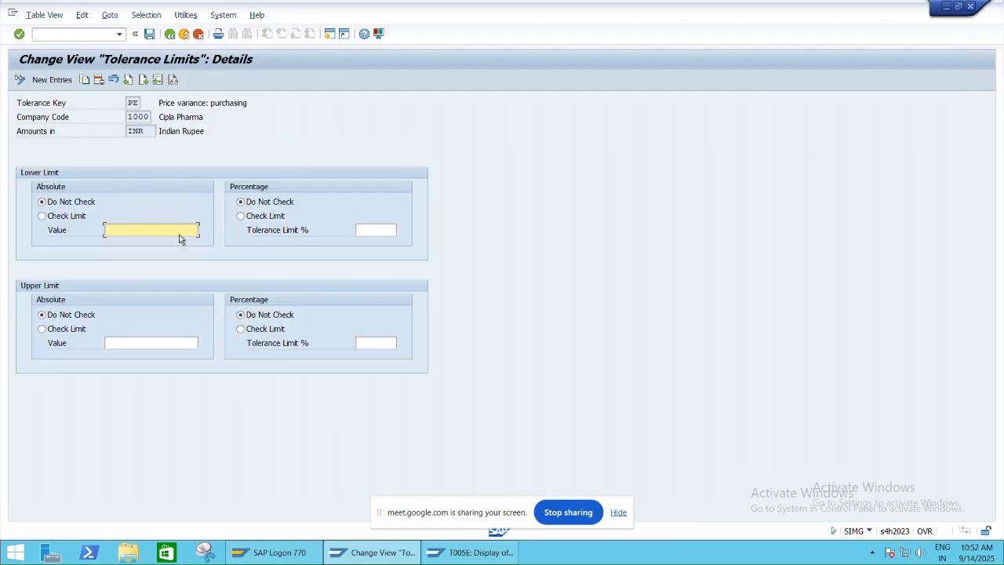
key(F3)
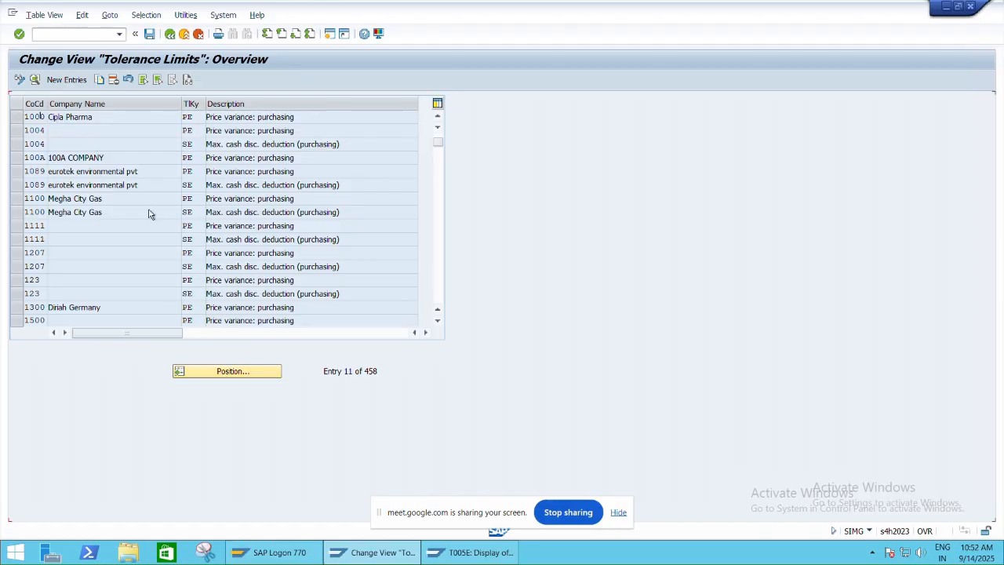
- Review the details of company code 0004's SE maximum cash discount deduction entry
scroll(143, 190, up, 2)
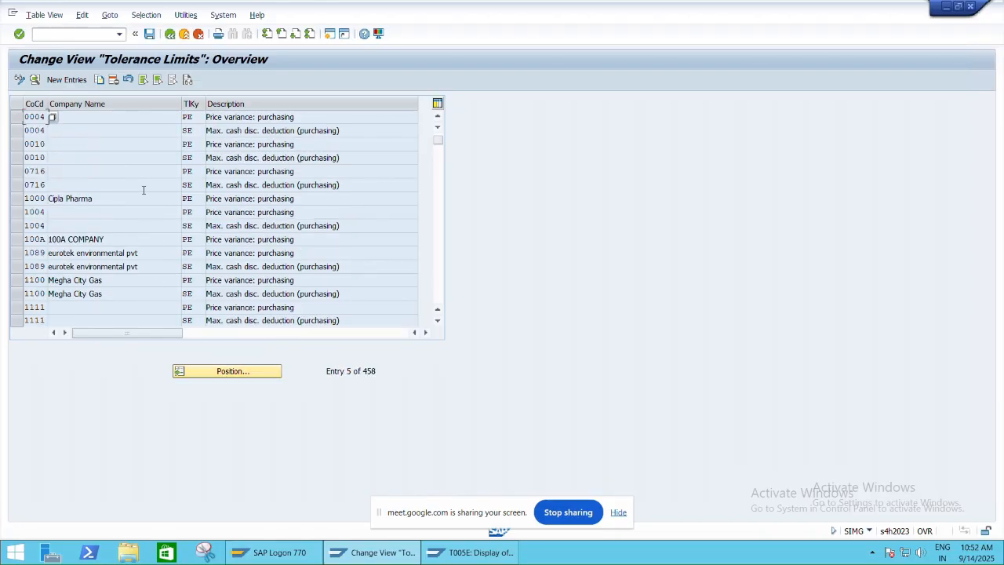
double_click(98, 130)
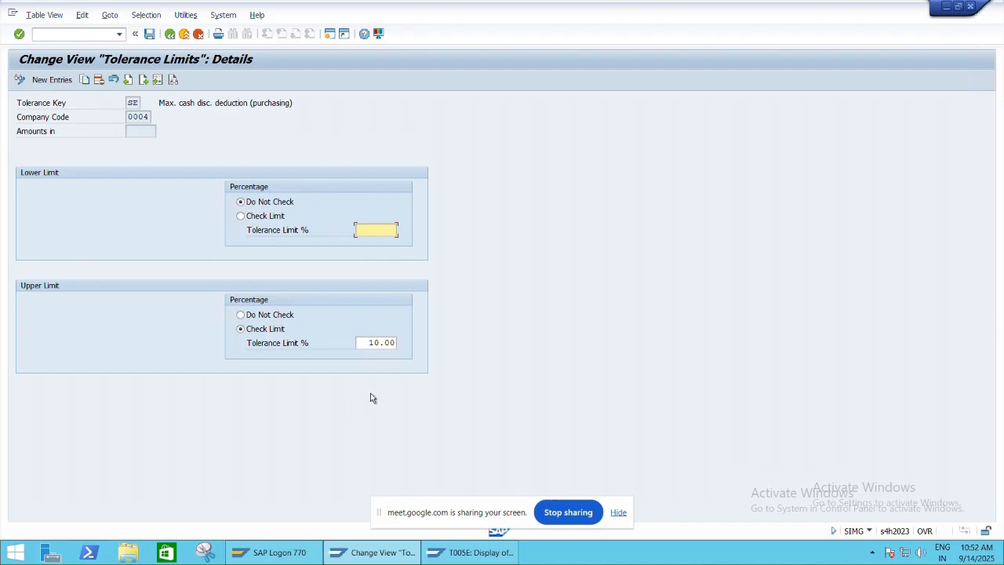
key(F3)
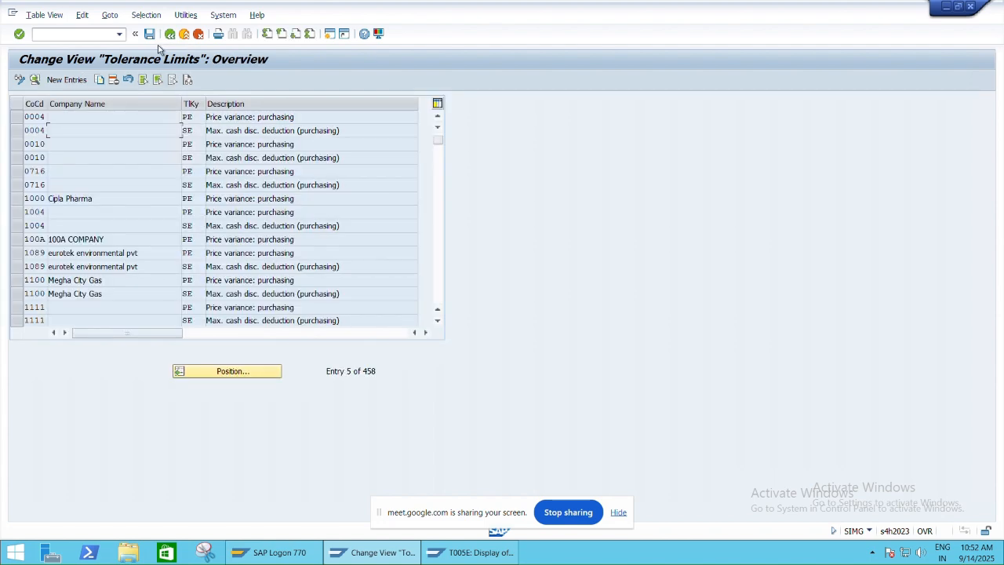
- Switch to the Excel class sheet and look up the configuration path for item 13, GR Tolerance Group
key(alt+Tab)
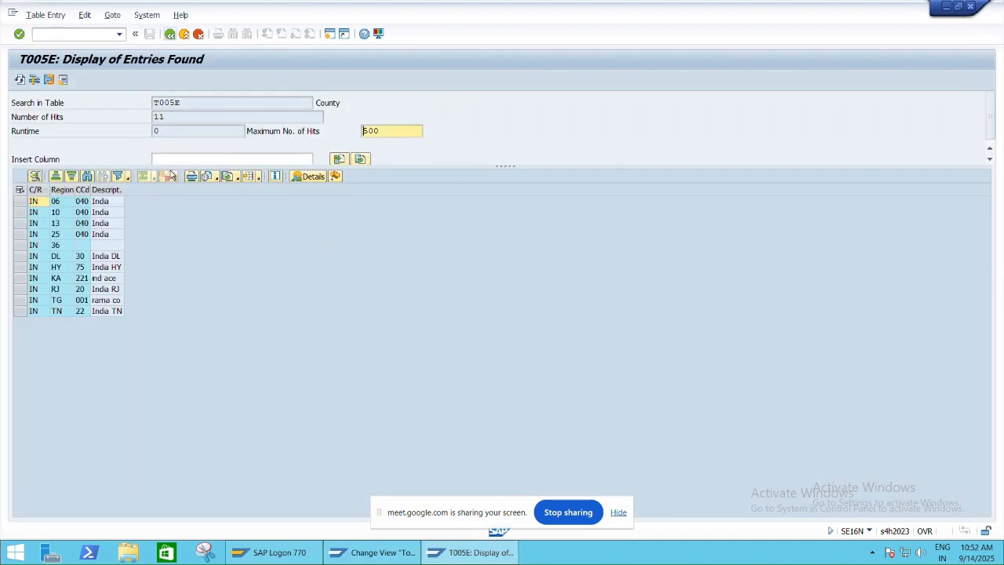
key(alt+Tab)
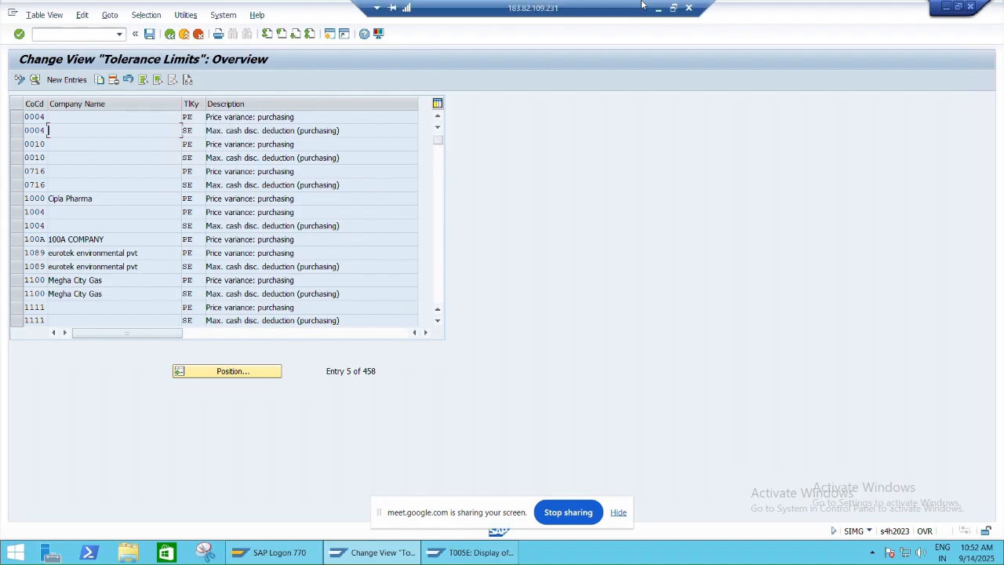
click(667, 5)
key(alt+Tab)
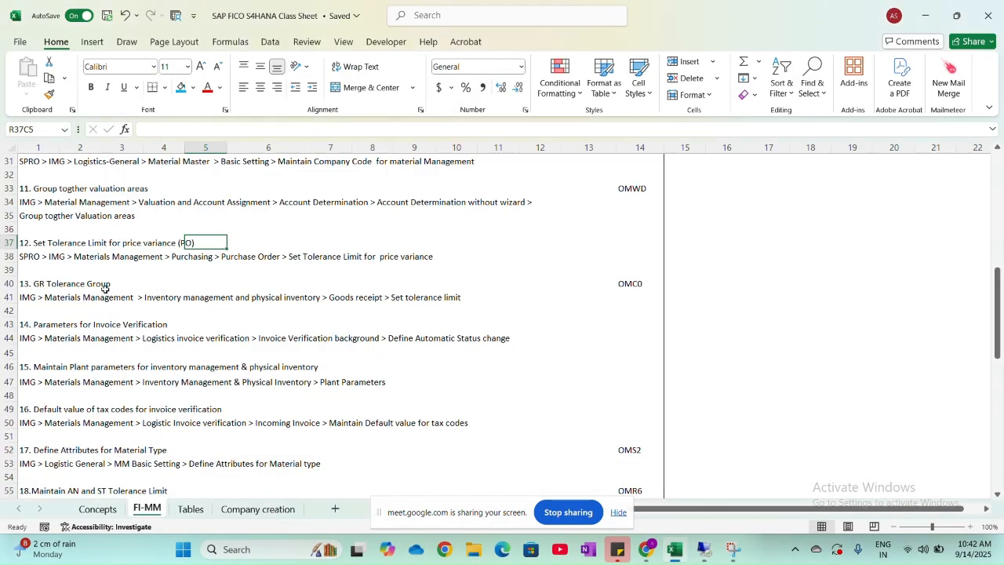
click(80, 285)
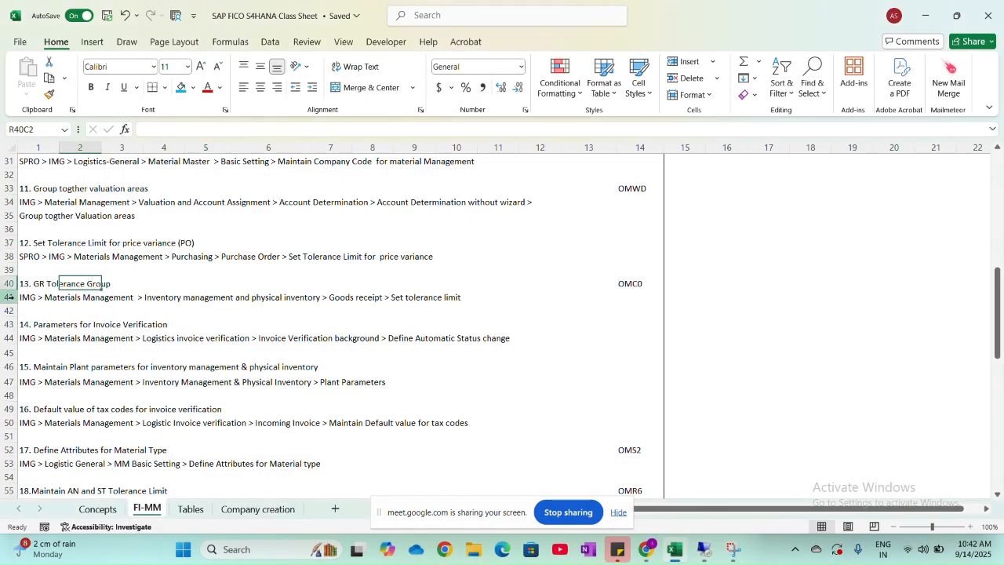
click(46, 242)
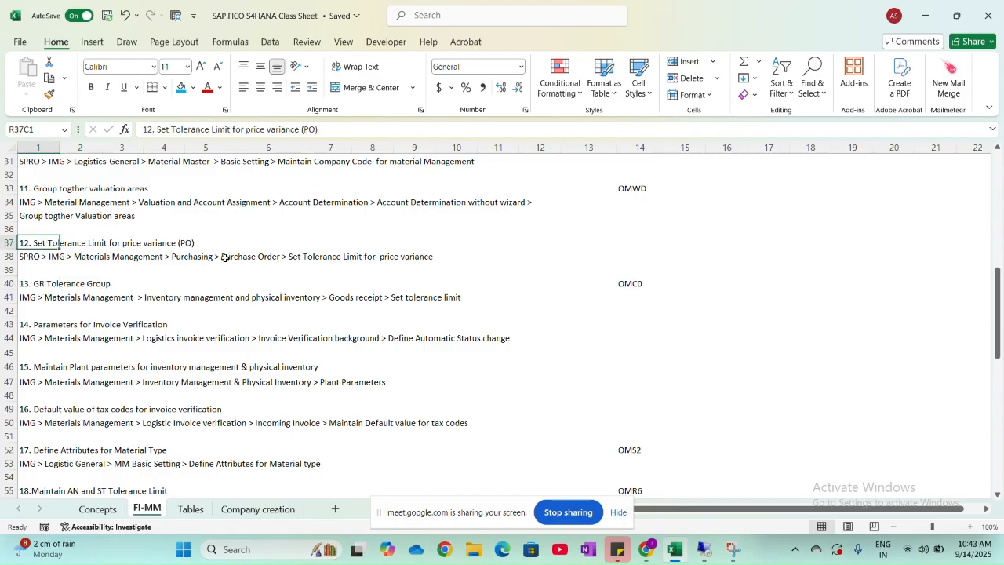
click(141, 245)
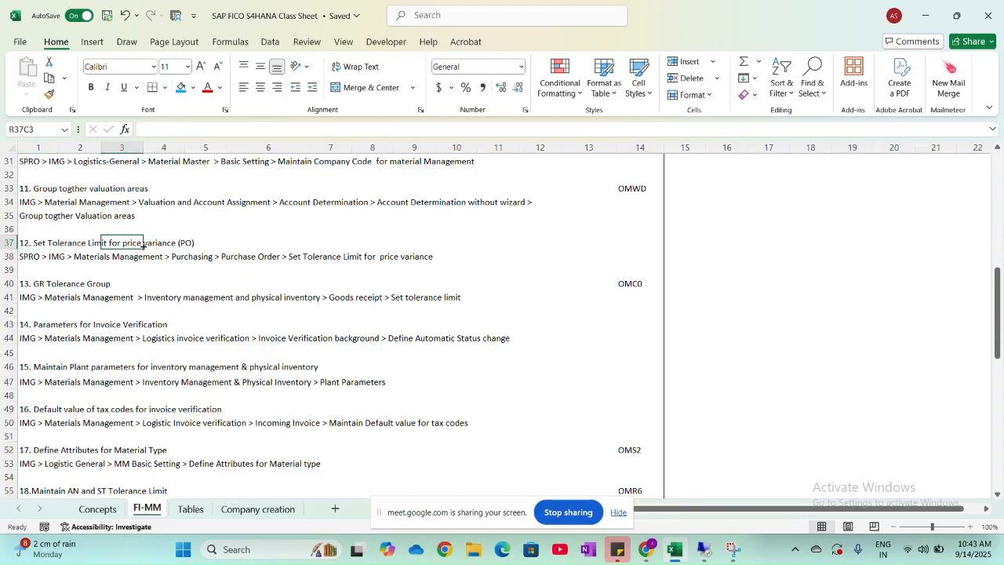
click(51, 286)
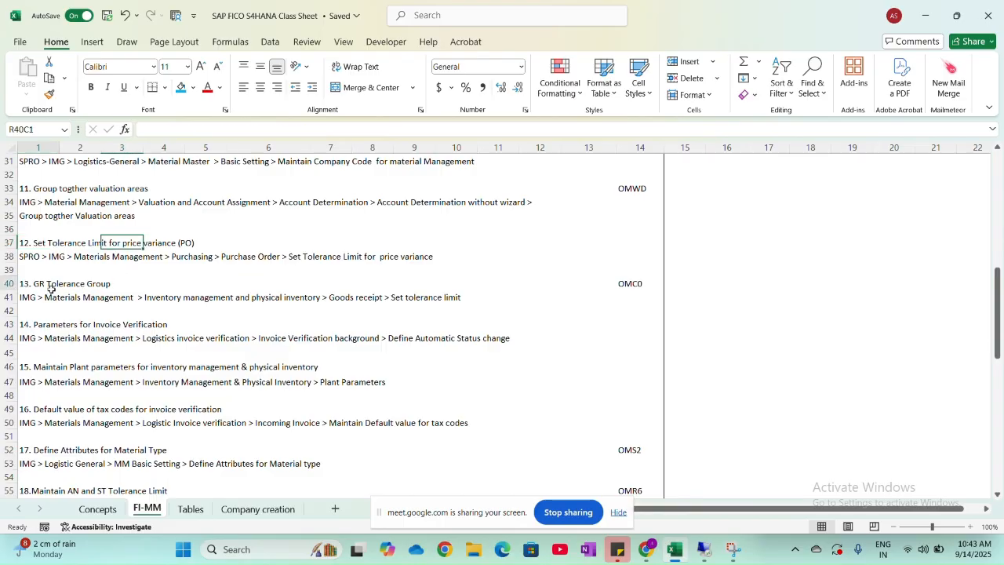
click(93, 286)
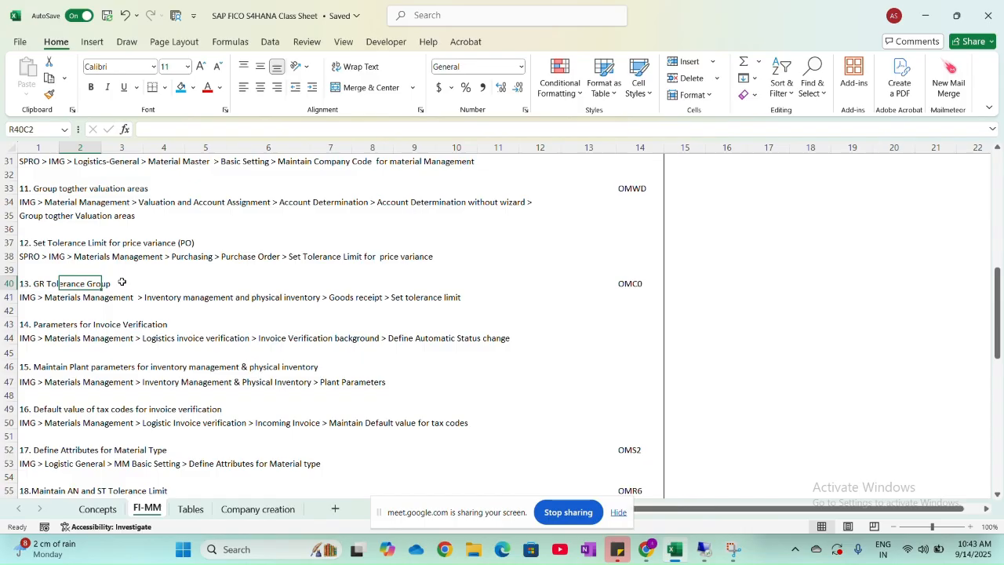
- Return to the SAP remote session, leave the price variance tolerance limits, and collapse Purchase Order and Purchasing in the IMG structure
key(alt+Tab)
click(505, 218)
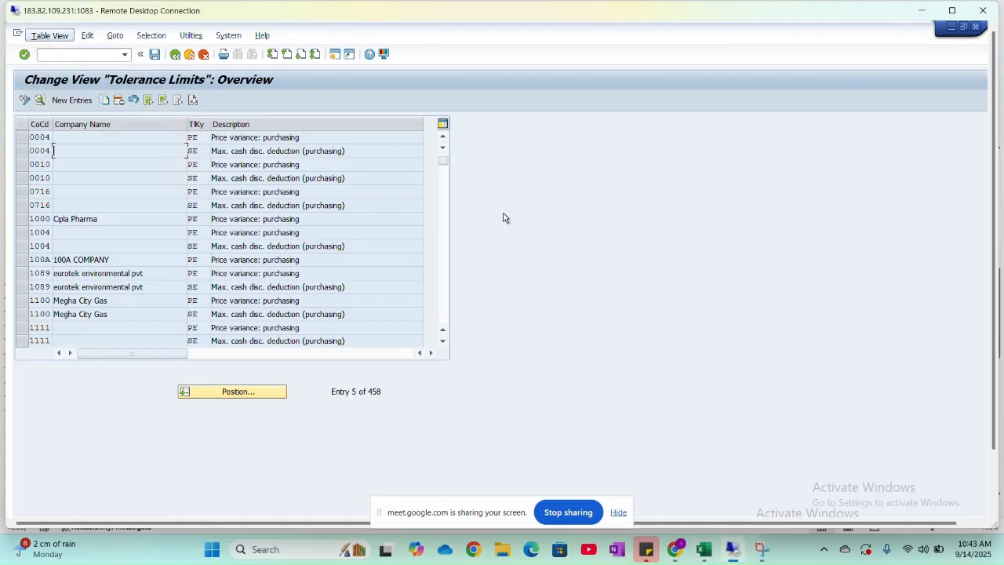
click(175, 54)
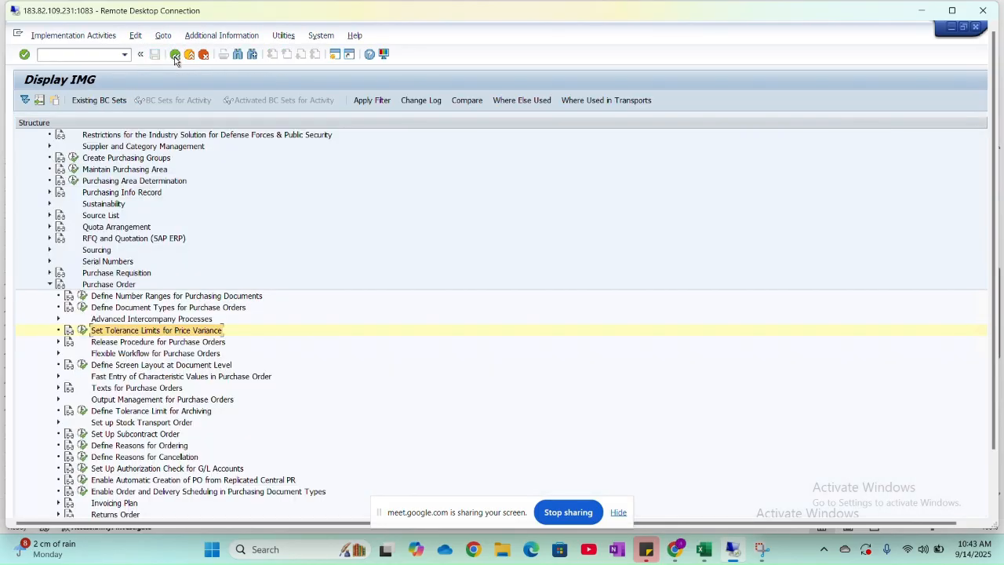
click(49, 286)
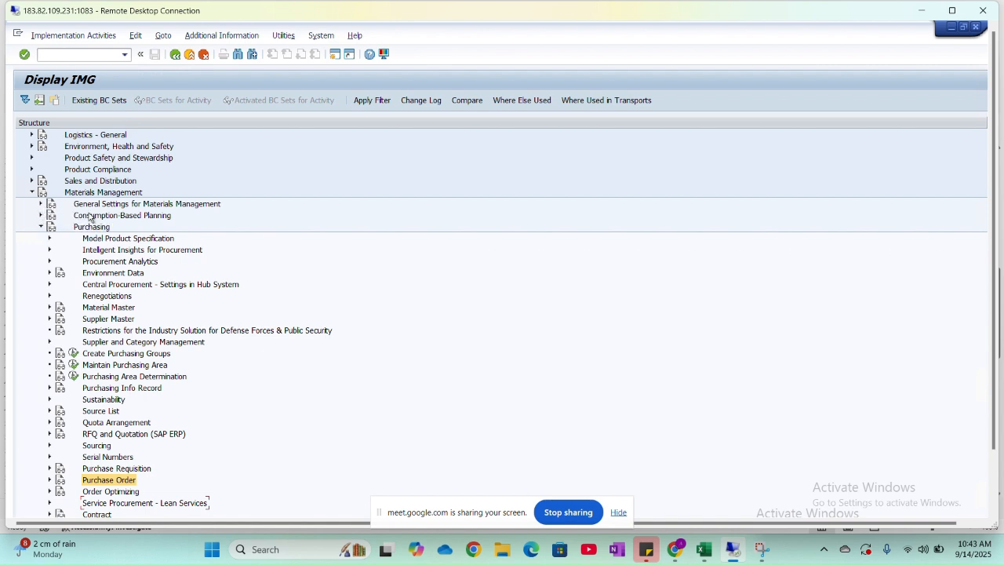
click(40, 229)
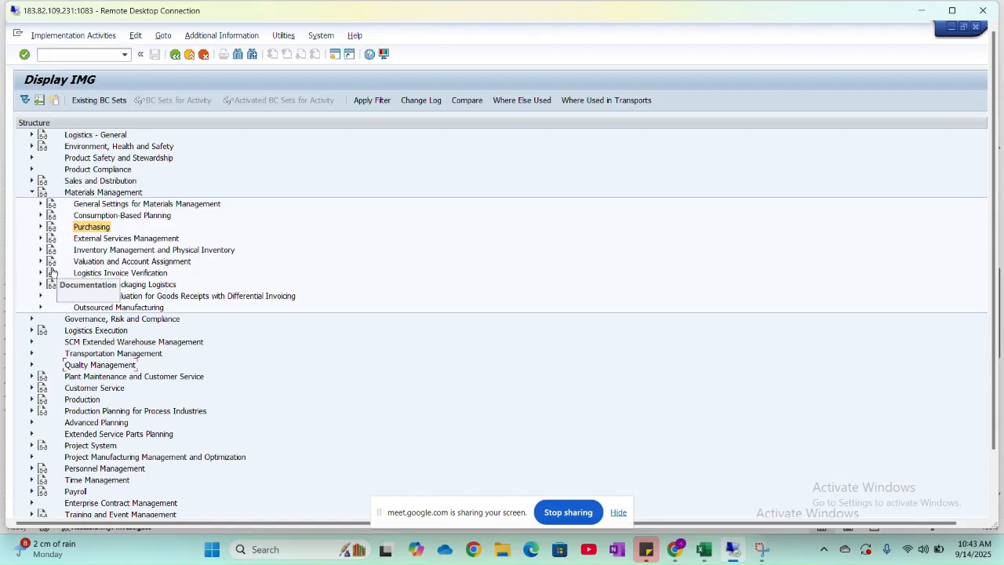
- Expand Inventory Management and Physical Inventory and its Goods Receipt node, and open Set Tolerance Limits
click(41, 250)
scroll(41, 250, down, 5)
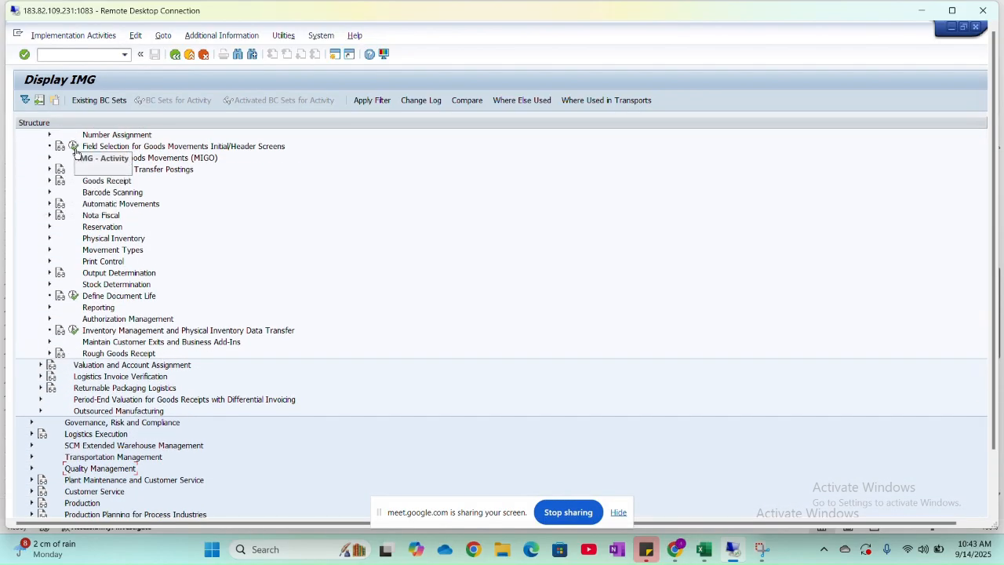
click(49, 181)
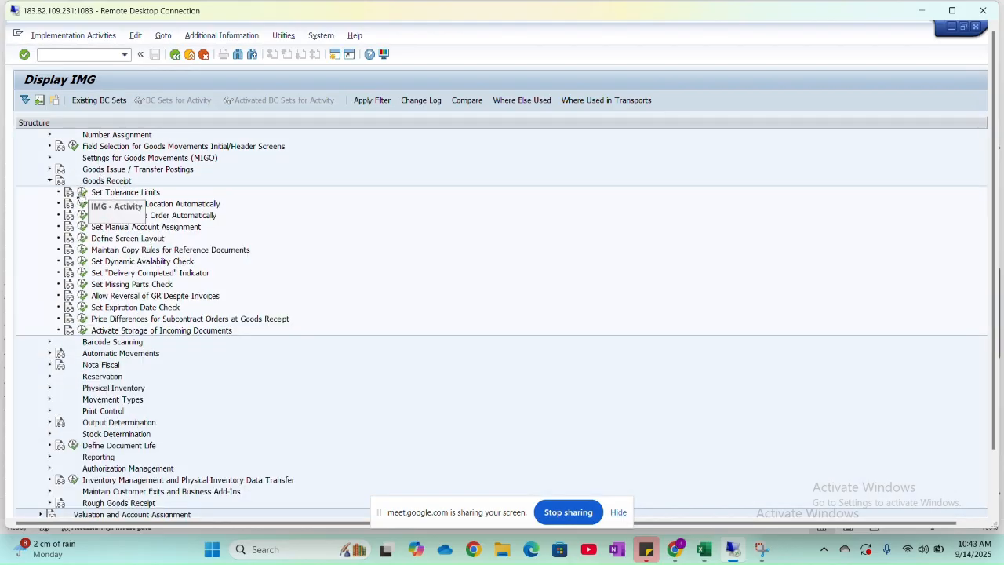
click(82, 192)
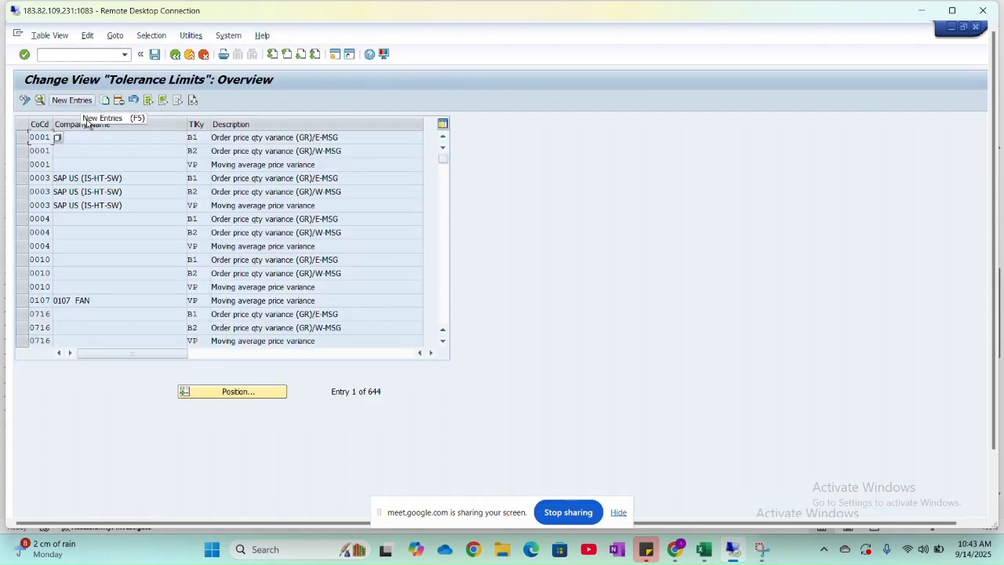
- Position the tolerance limits list at company code 1000 and examine the entries around it
click(210, 390)
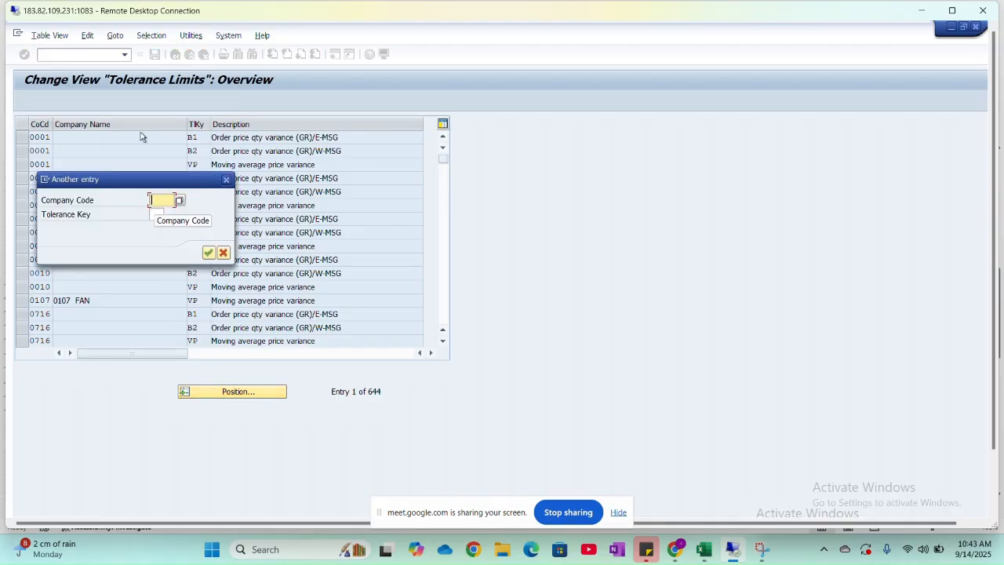
text(1000)
key(Return)
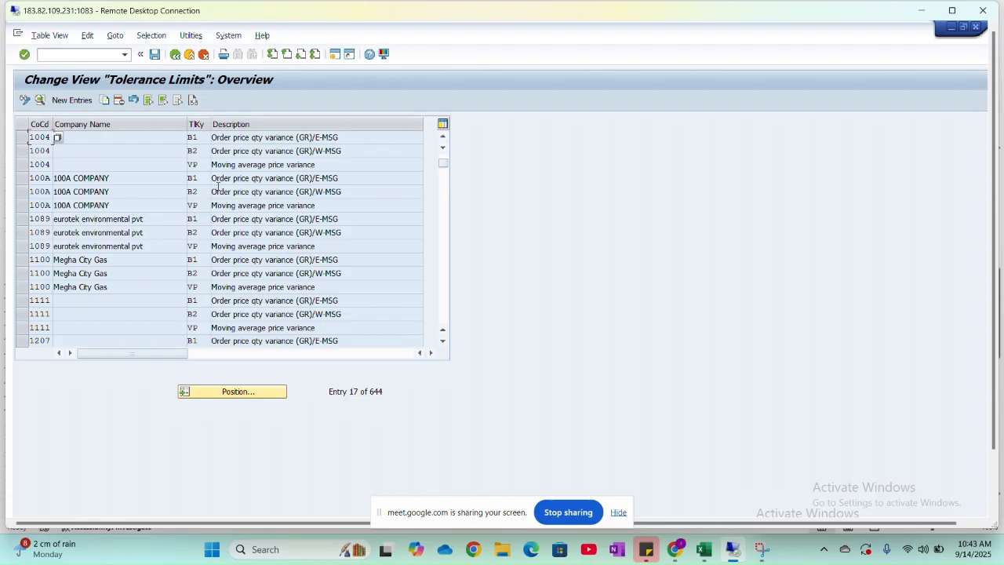
scroll(213, 195, down, 1)
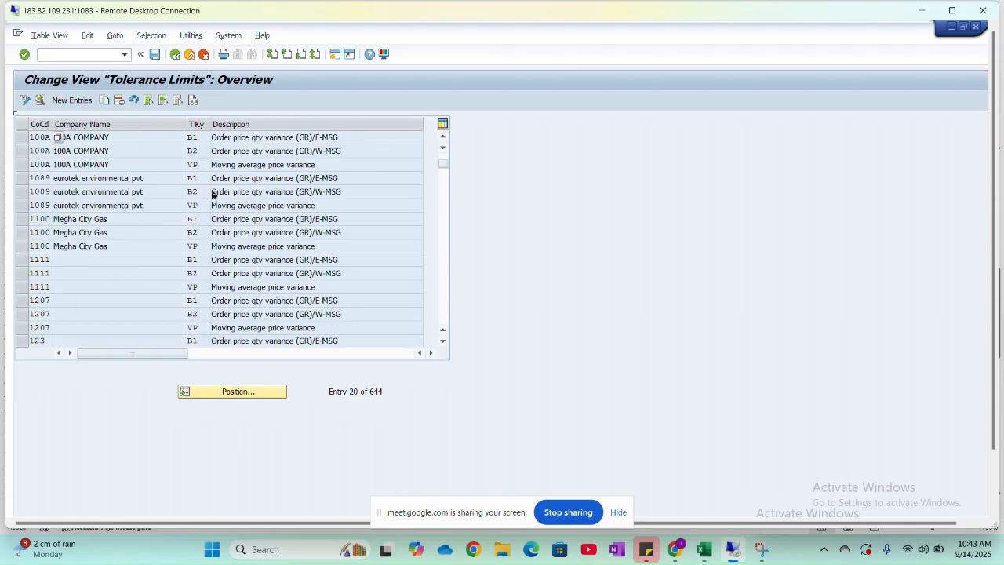
scroll(214, 195, up, 1)
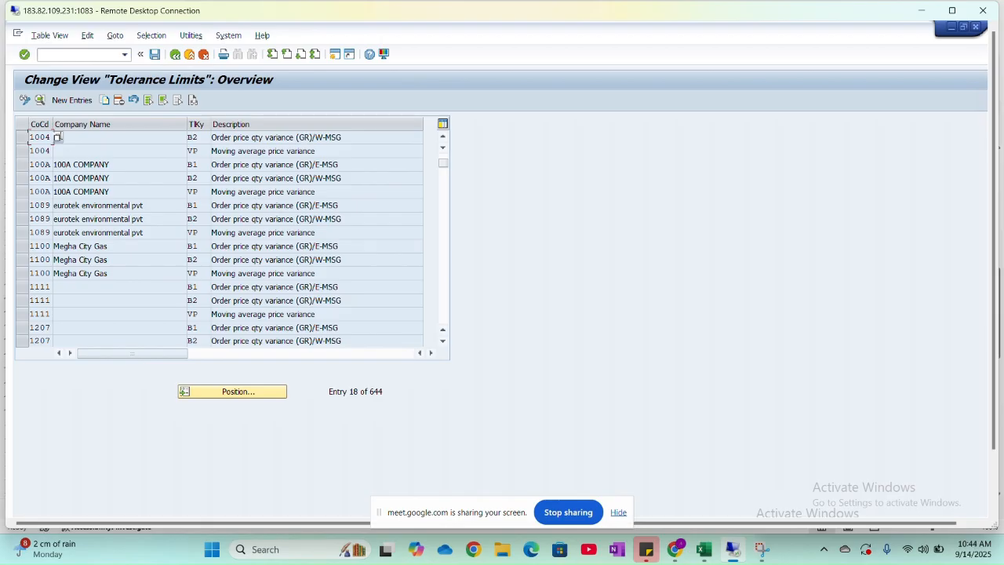
click(79, 101)
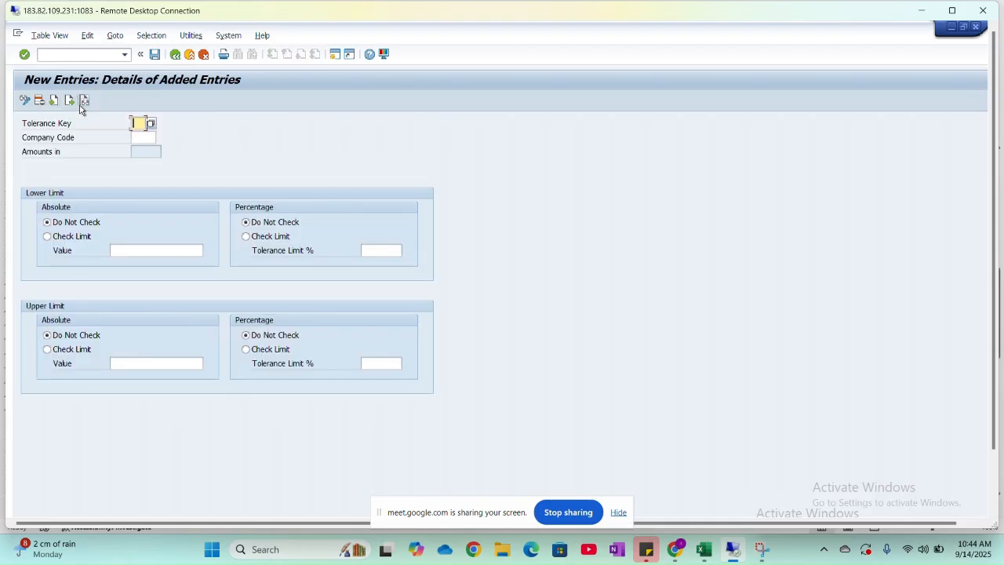
click(178, 58)
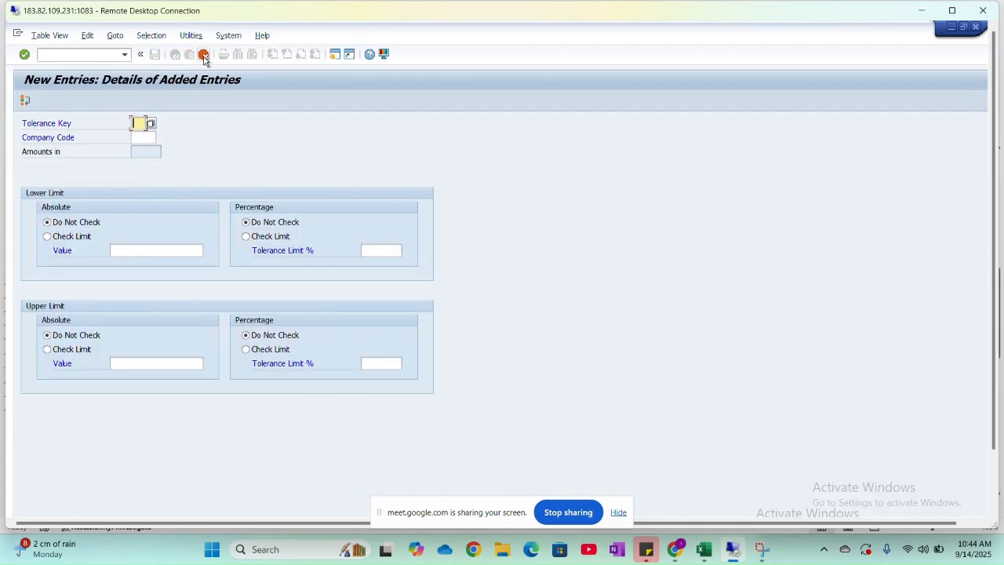
click(203, 56)
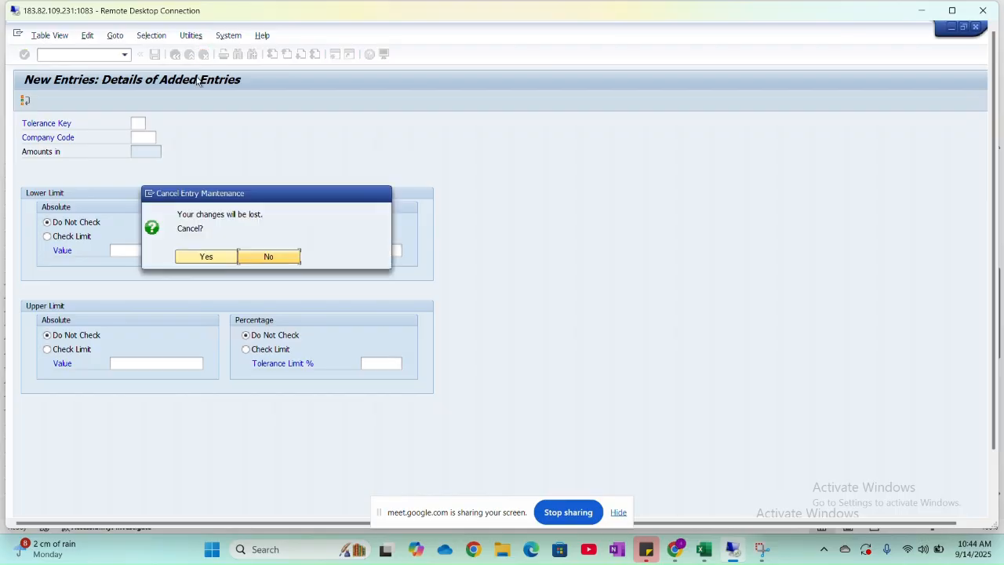
click(205, 258)
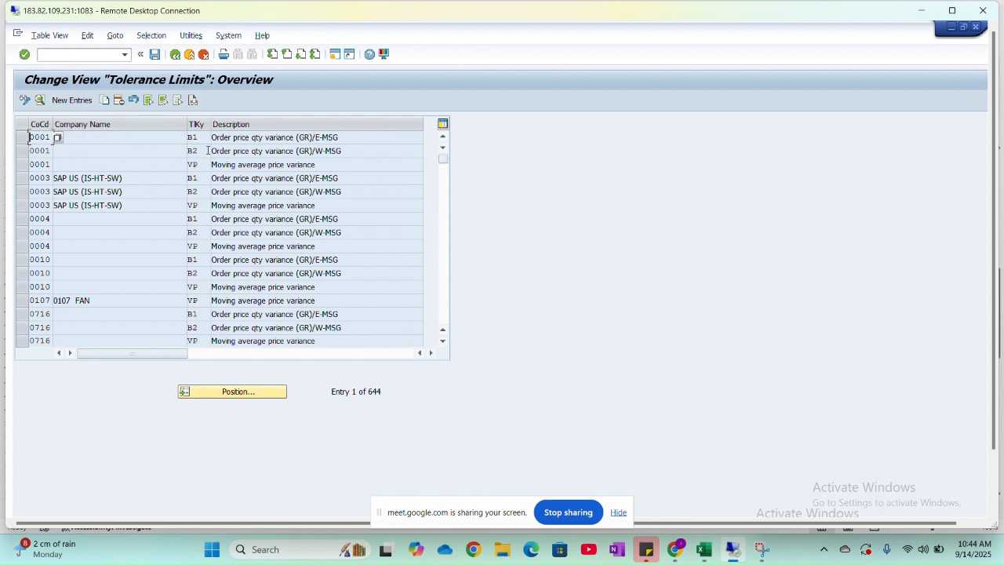
- Select company code 0001's B1 and VP tolerance entries, and review the B1 entry's percentage limits
click(21, 139)
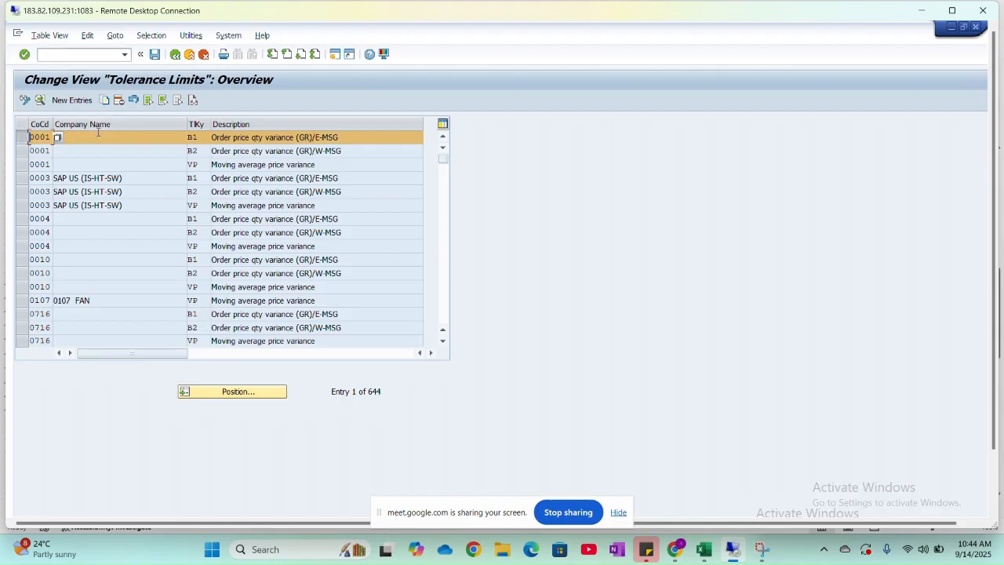
double_click(30, 137)
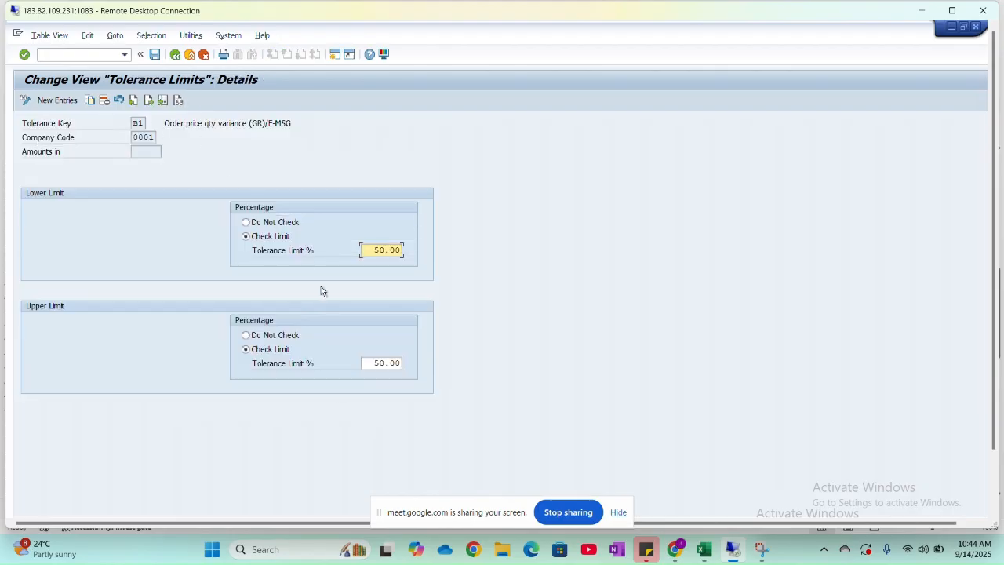
click(175, 55)
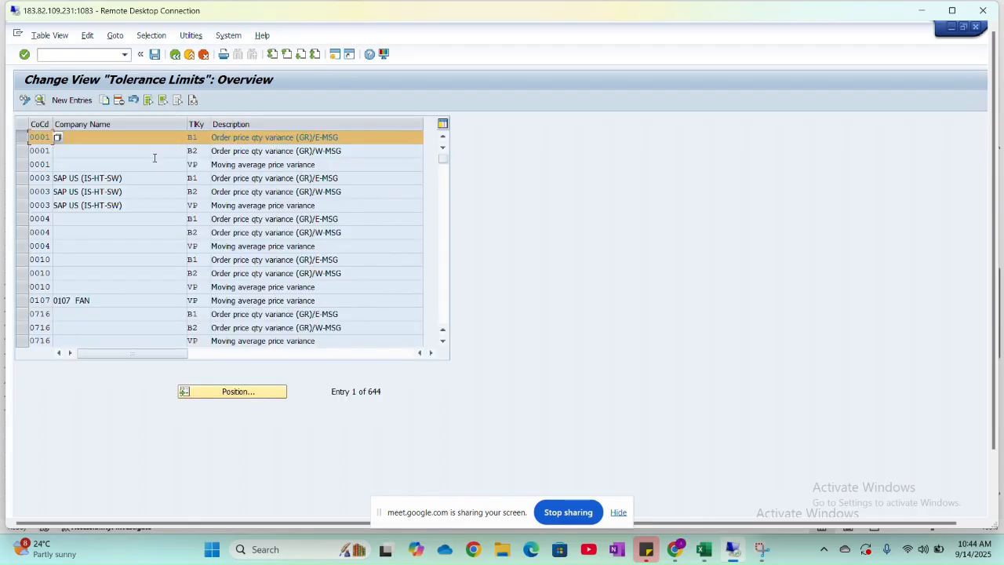
double_click(57, 137)
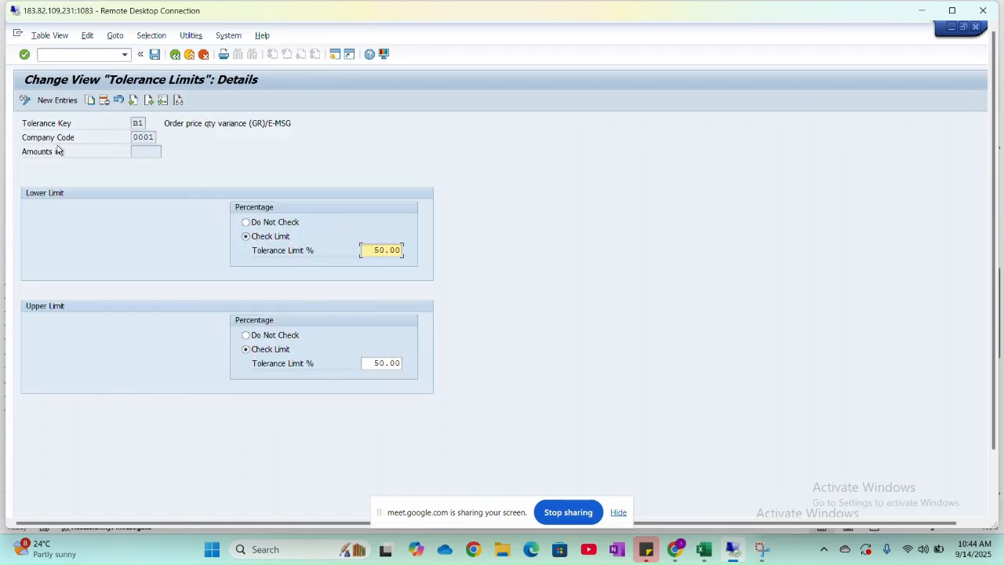
click(174, 54)
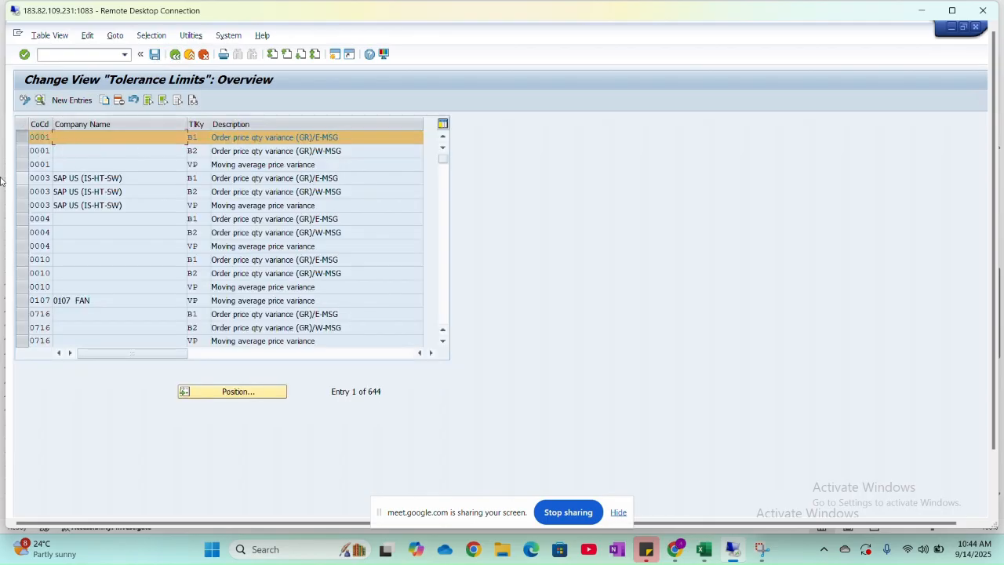
click(22, 165)
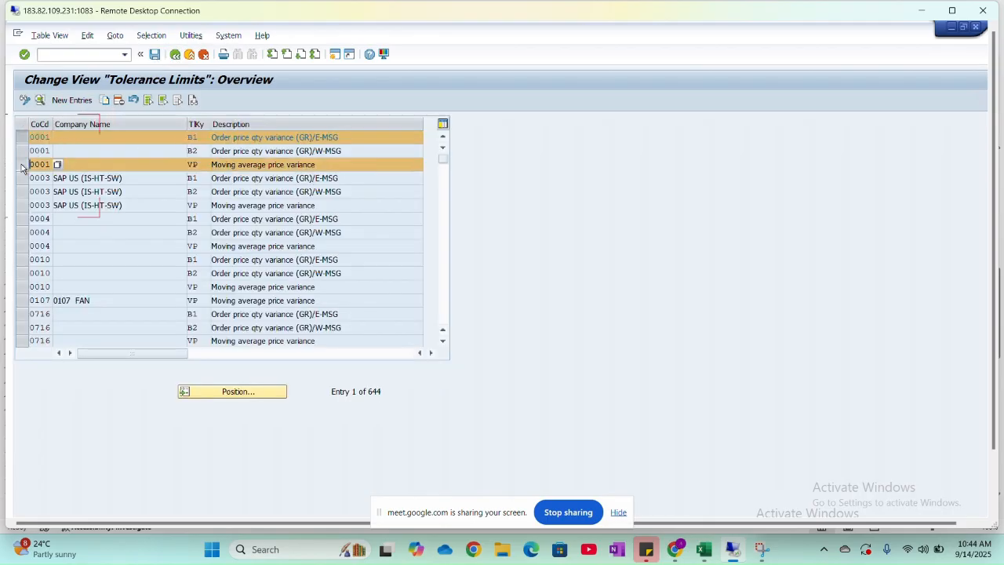
click(105, 100)
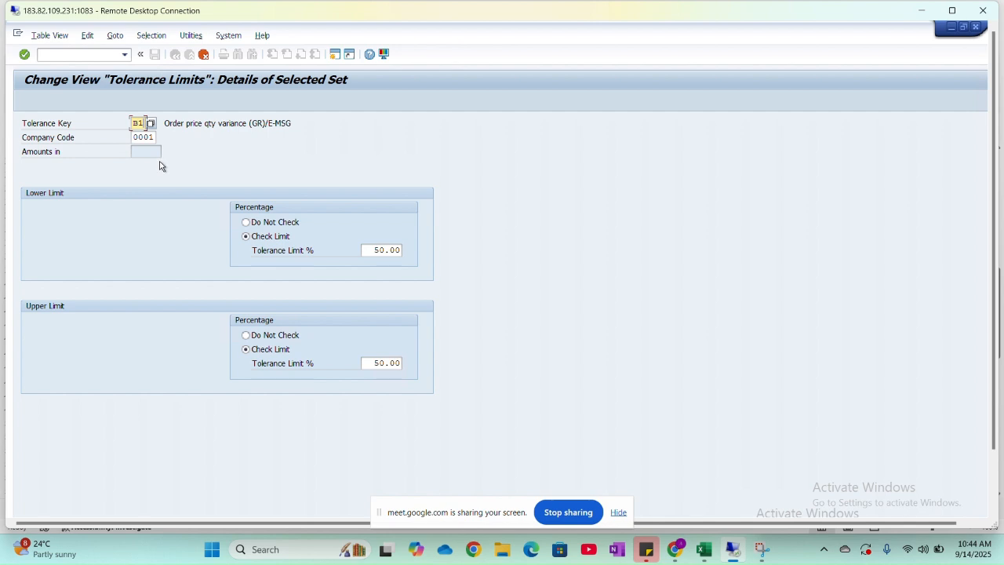
click(151, 123)
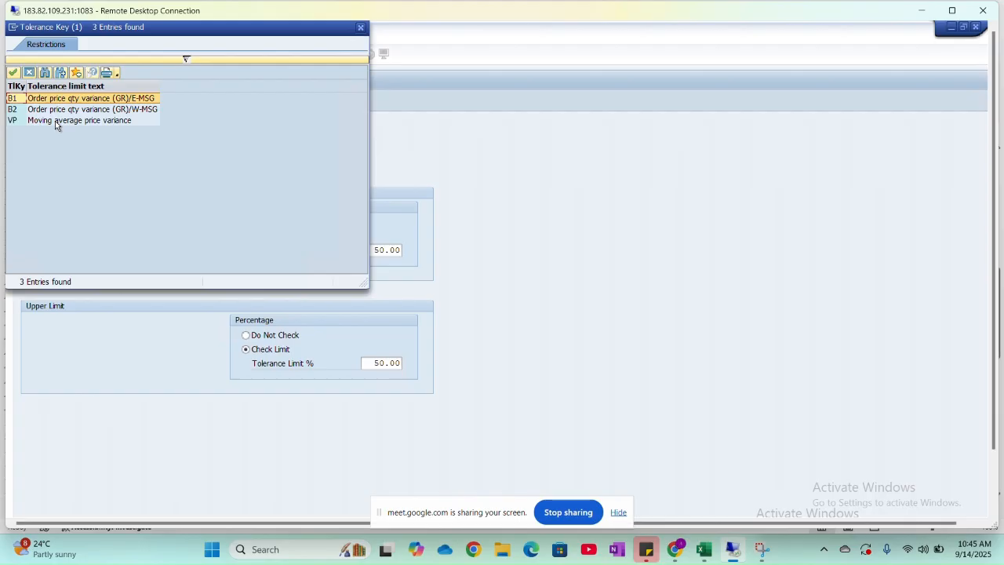
click(359, 29)
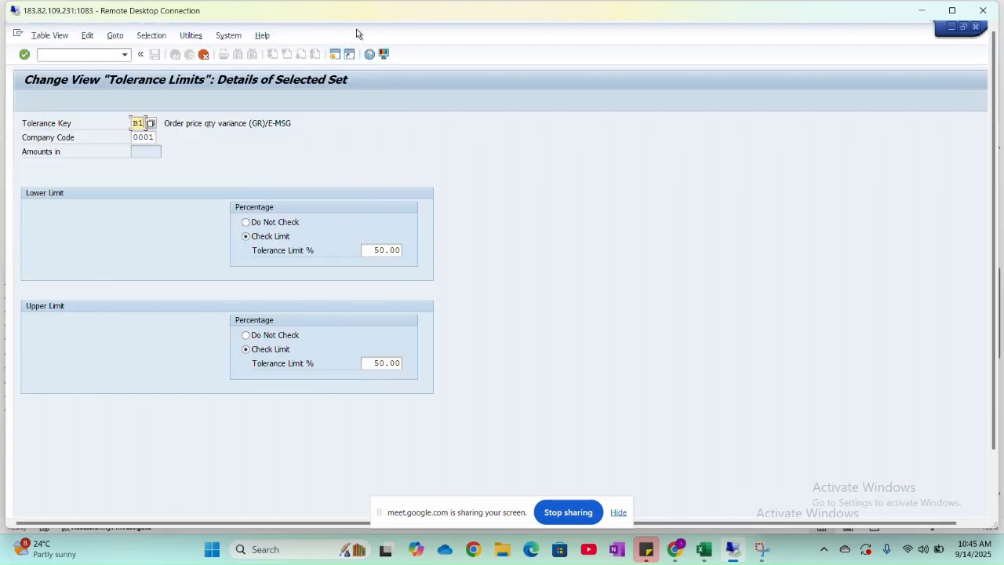
click(203, 54)
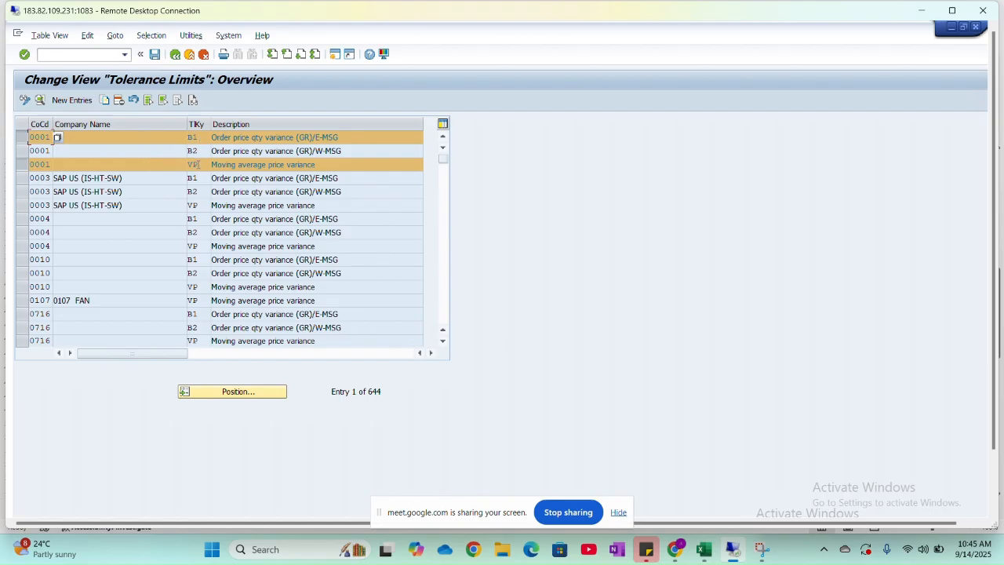
- Add company code 0001's B2 entry to the selection, copy the set, and assign the B1 copy to company code HNMO
click(21, 152)
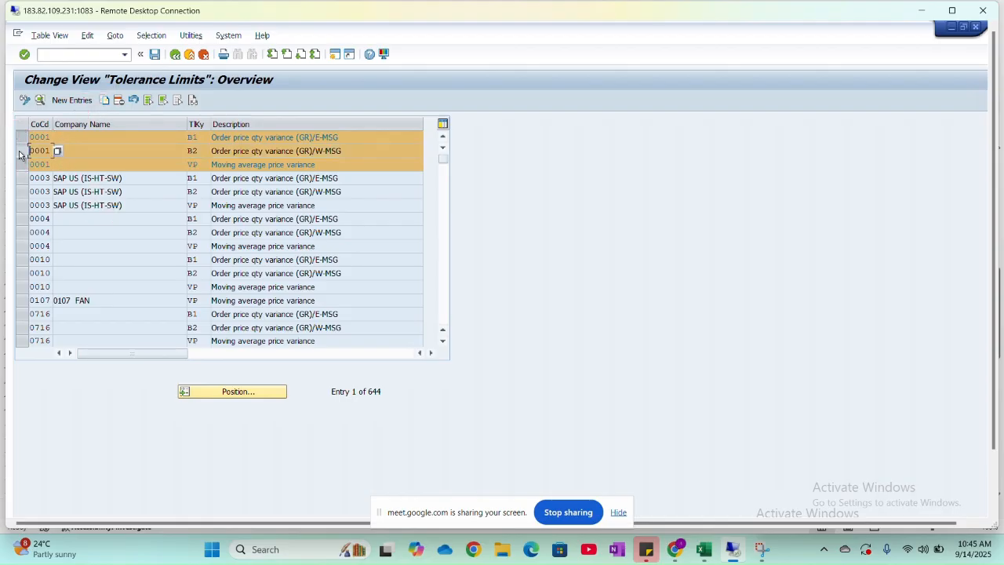
click(105, 100)
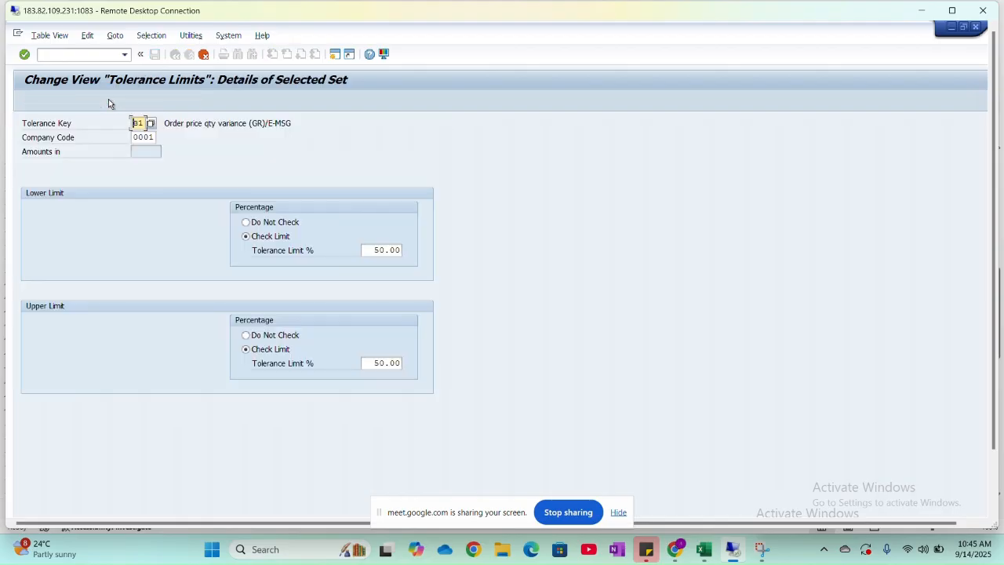
click(151, 138)
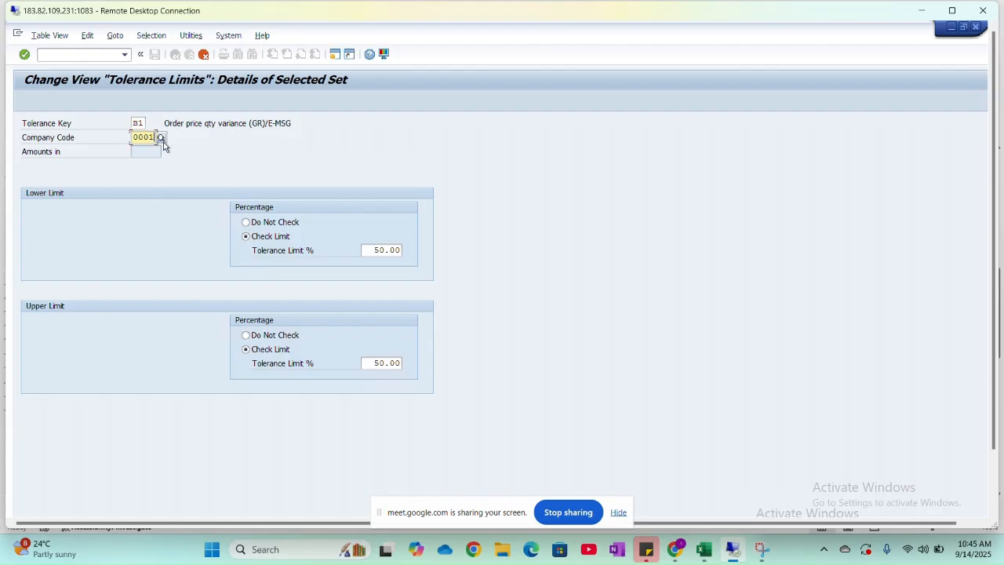
key(BackSpace)
key(BackSpace)
key(BackSpace)
key(BackSpace)
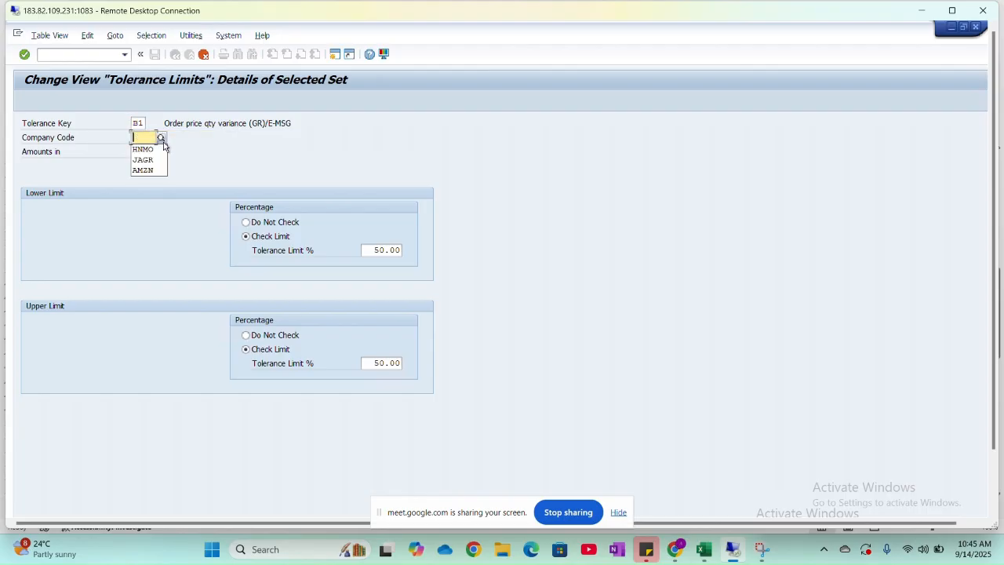
click(160, 149)
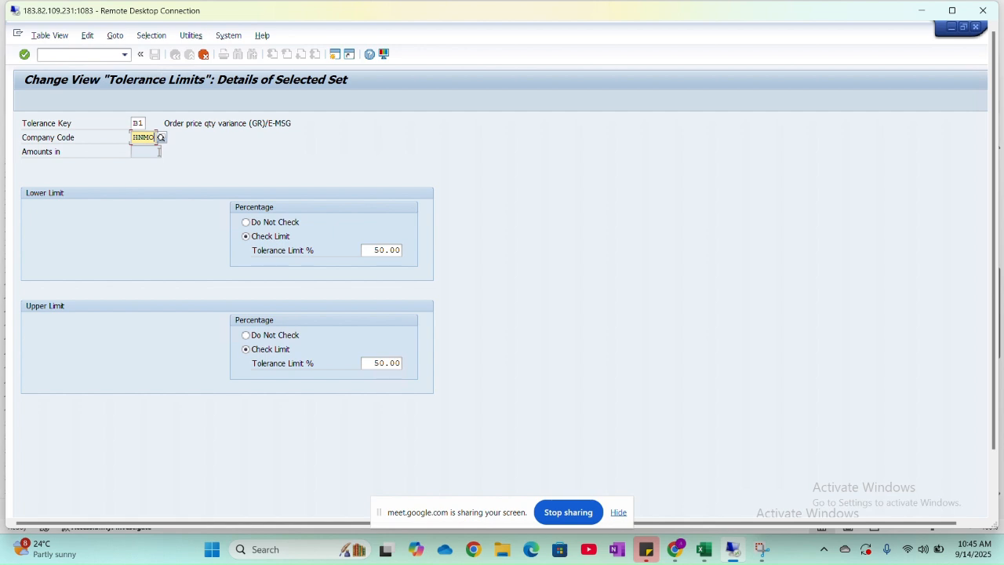
key(Return)
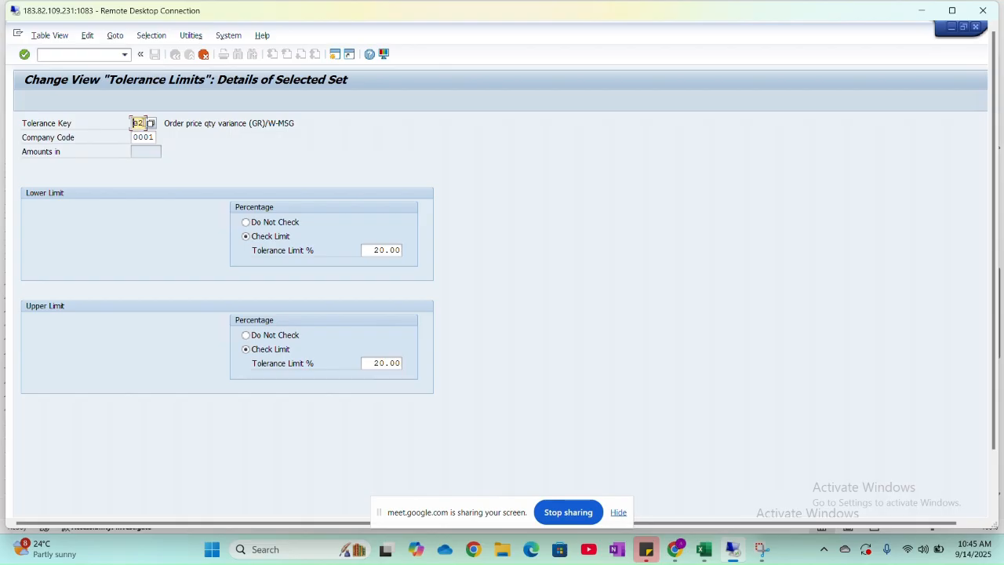
- Assign the copied B2 order price quantity variance entry to company code HNMO
click(156, 136)
key(BackSpace)
key(BackSpace)
key(BackSpace)
key(BackSpace)
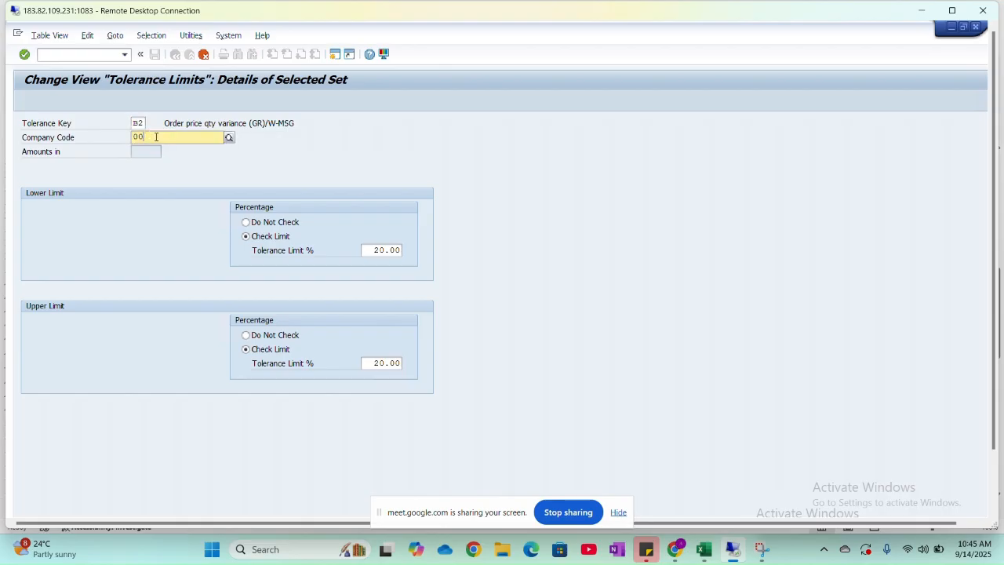
text(HNMO\)
key(Return)
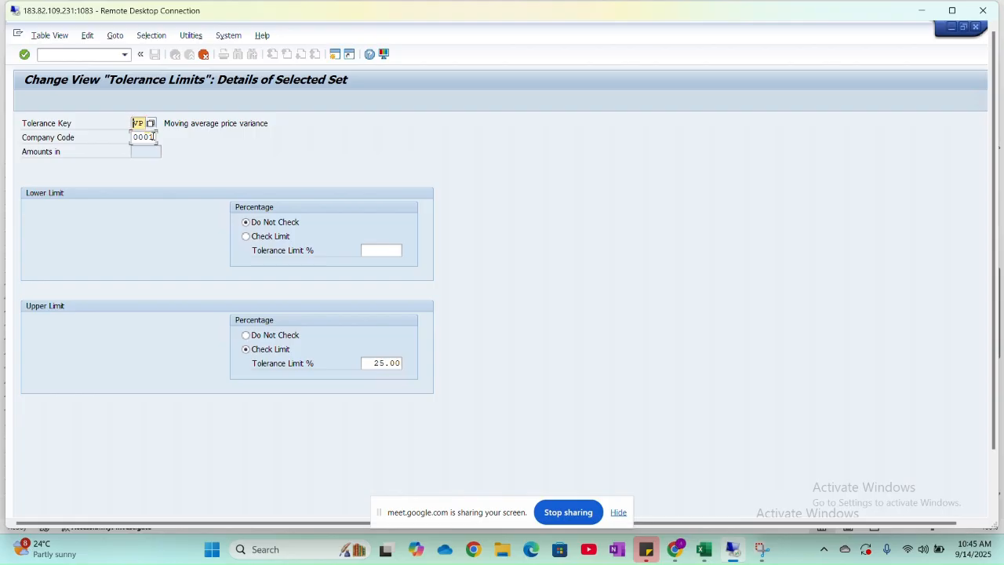
- Assign the copied VP moving average price variance entry to company code HNMO
click(153, 137)
key(BackSpace)
key(BackSpace)
key(BackSpace)
key(BackSpace)
text(HNMO)
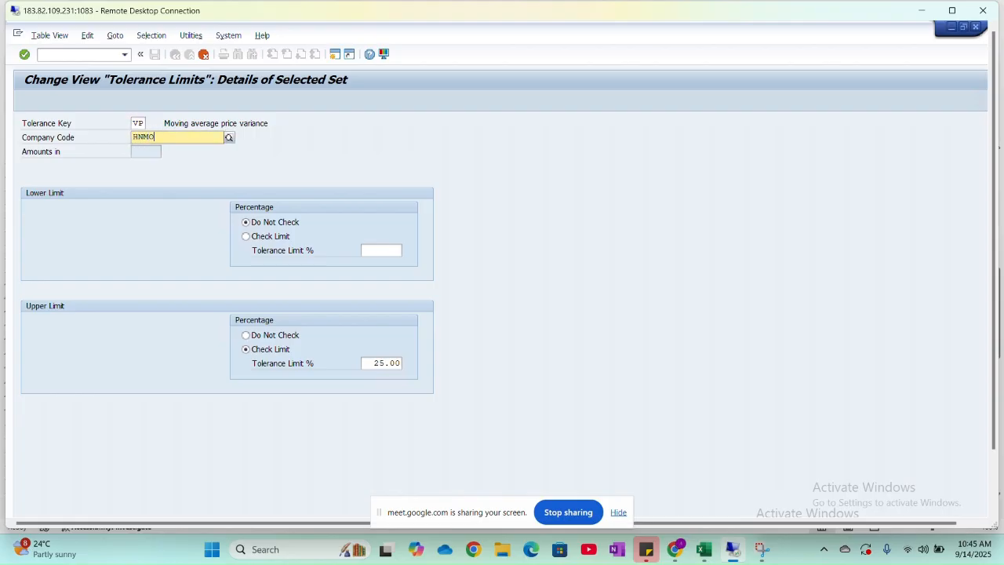
key(Return)
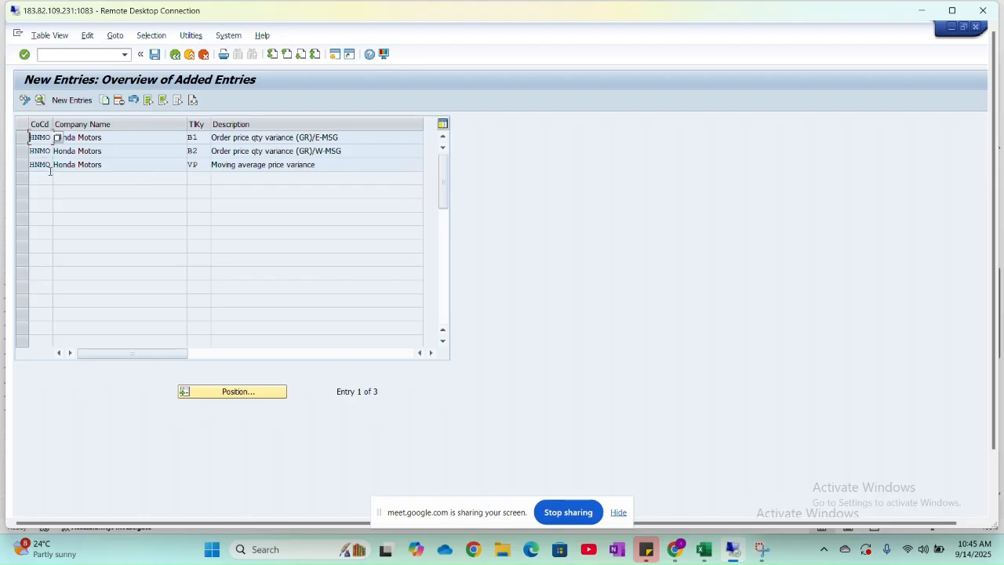
- Save the HNMO tolerance entries under the proposed customizing request and return to the IMG structure
click(154, 57)
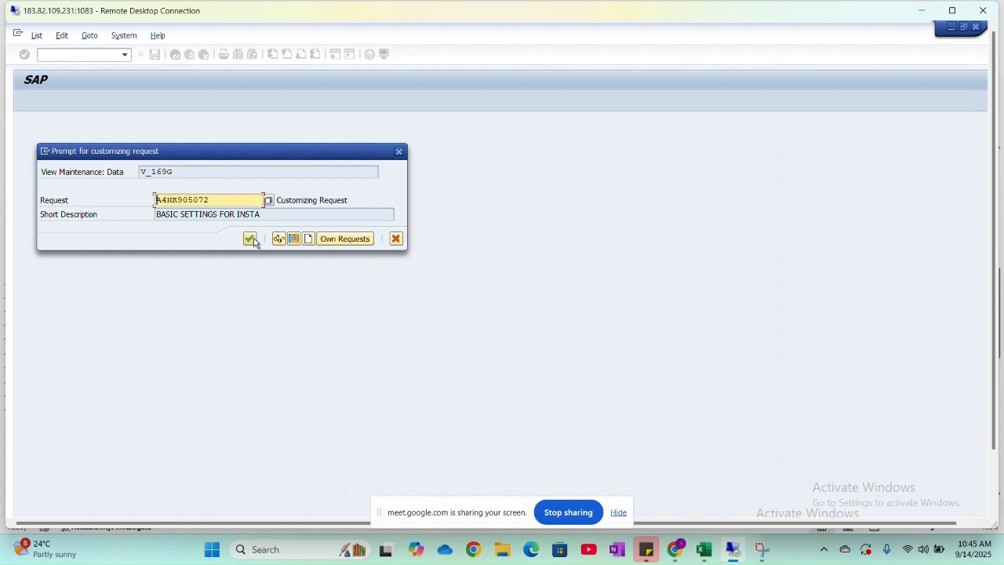
click(250, 238)
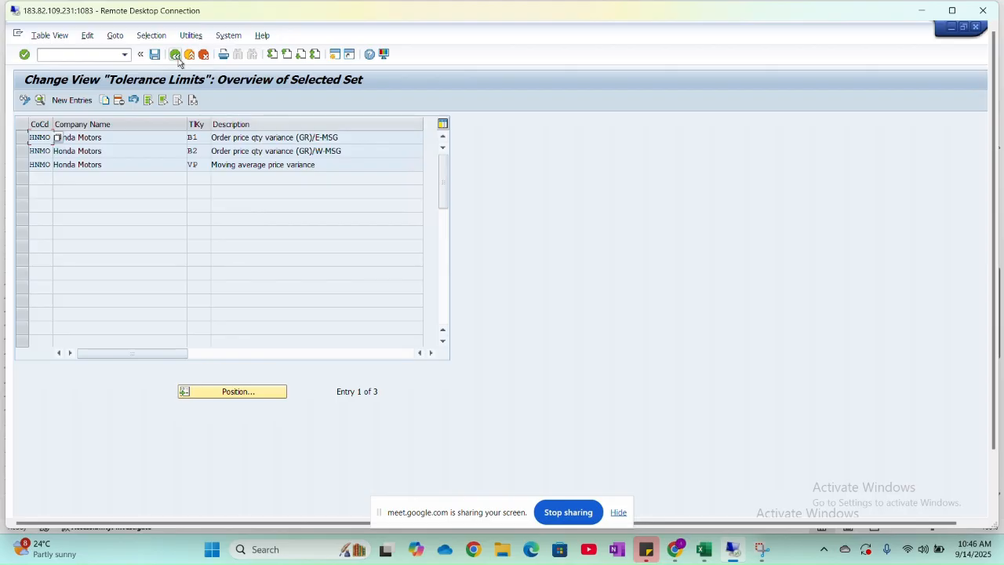
click(177, 58)
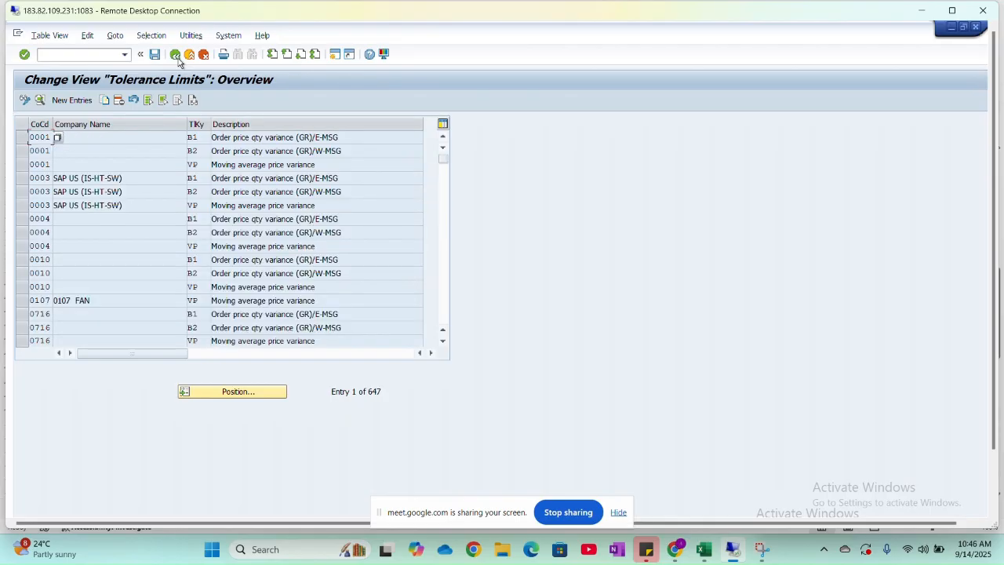
click(178, 58)
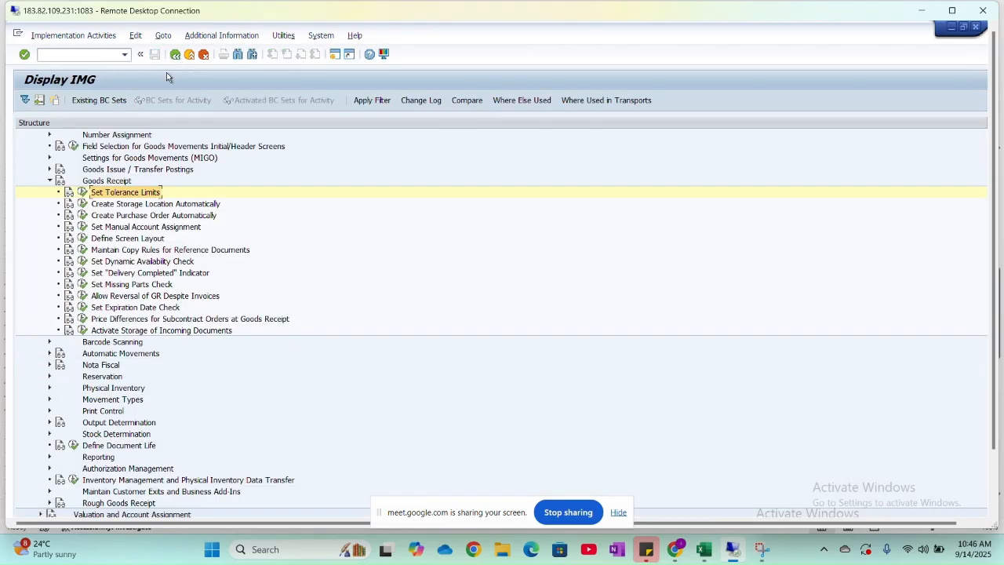
- Switch to the Excel class sheet and look up the configuration path for item 14, Parameters for Invoice Verification
key(alt+Tab)
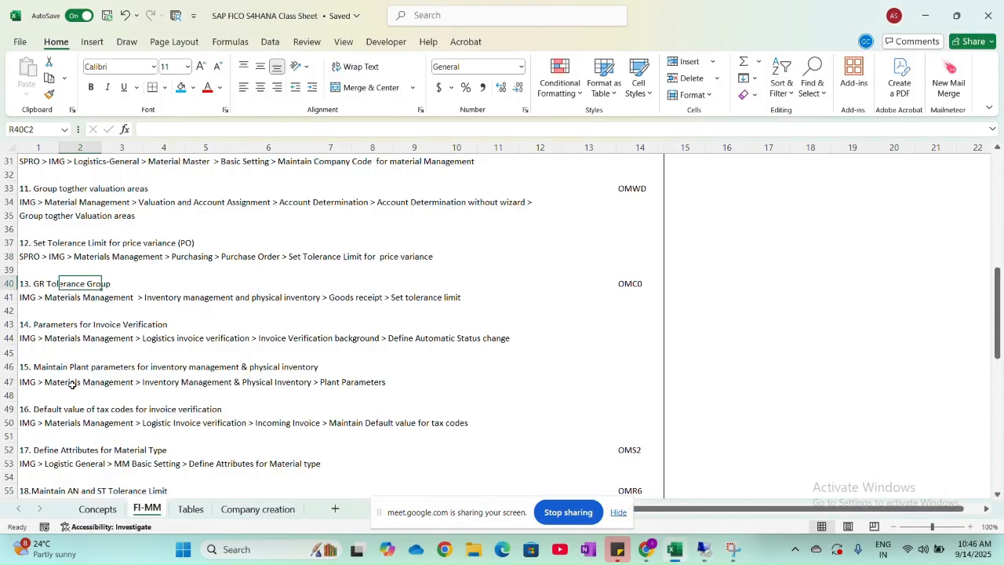
scroll(72, 384, down, 2)
scroll(72, 384, down, 2)
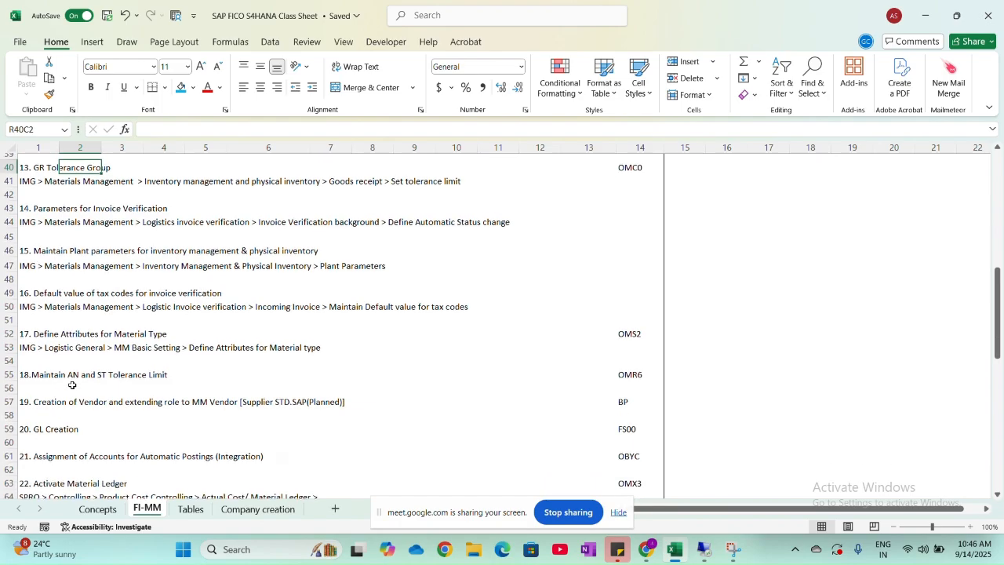
click(53, 202)
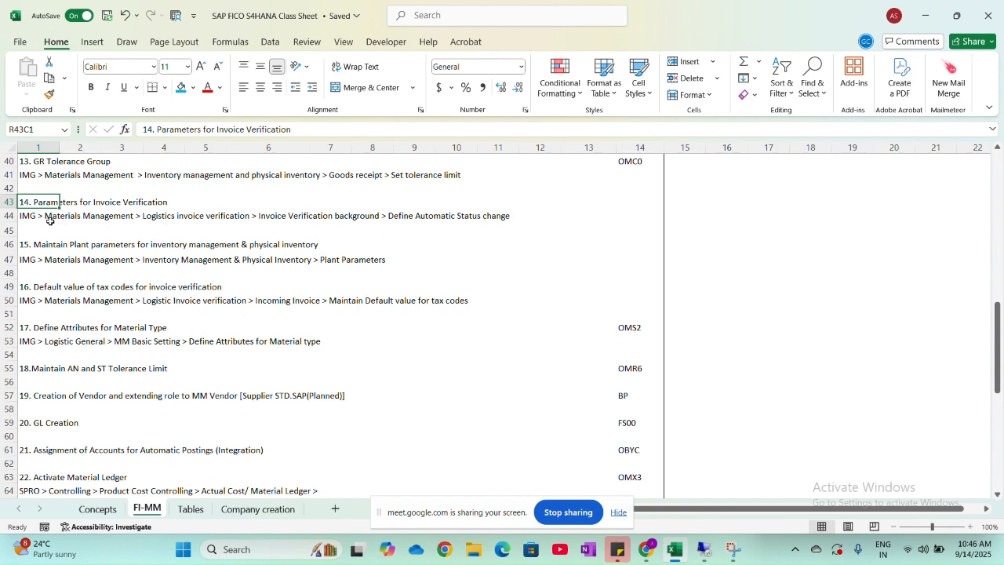
- Switch to the SAP IMG structure, collapse Inventory Management and Physical Inventory, and expand Logistics Invoice Verification under Materials Management
key(alt+Tab)
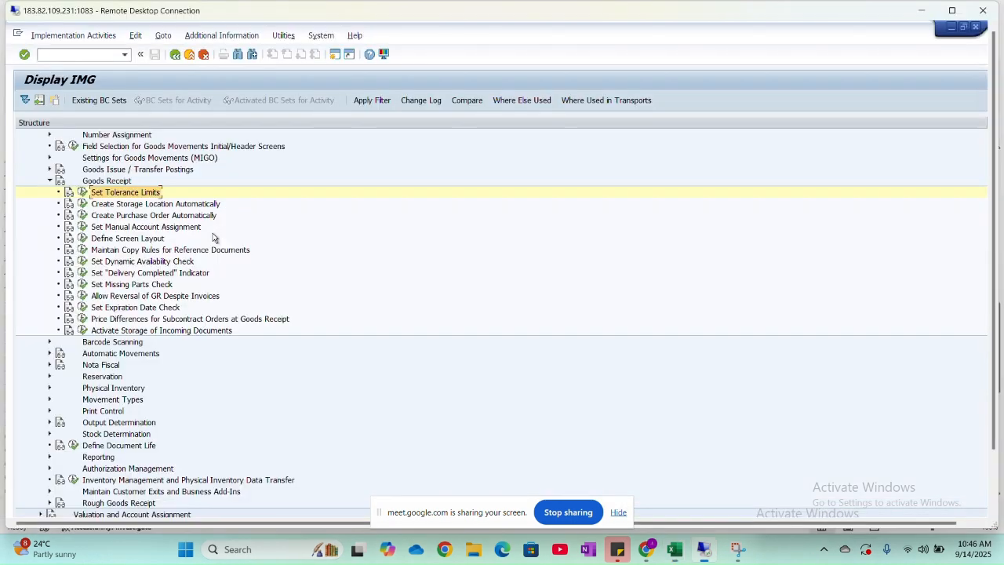
scroll(87, 162, up, 7)
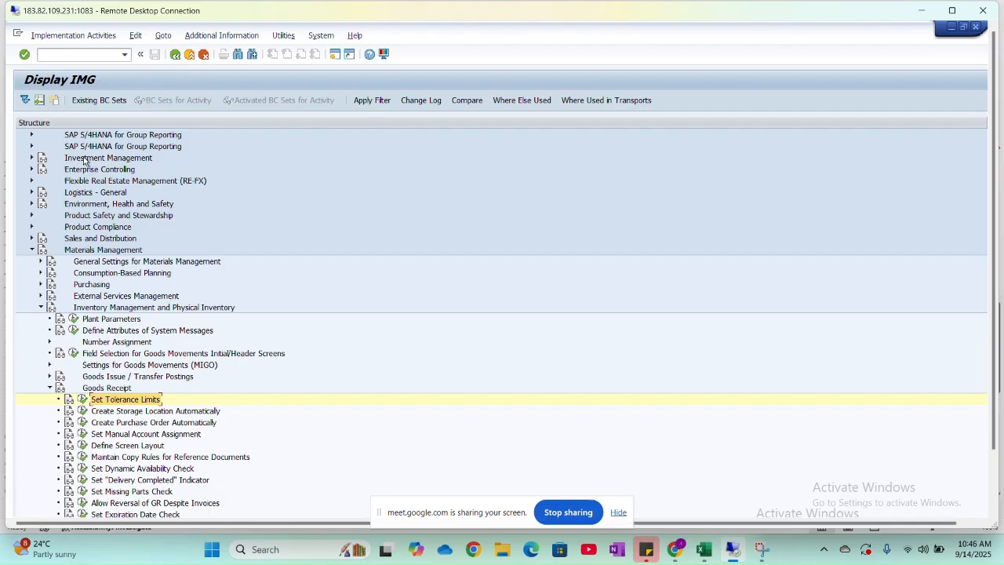
click(41, 342)
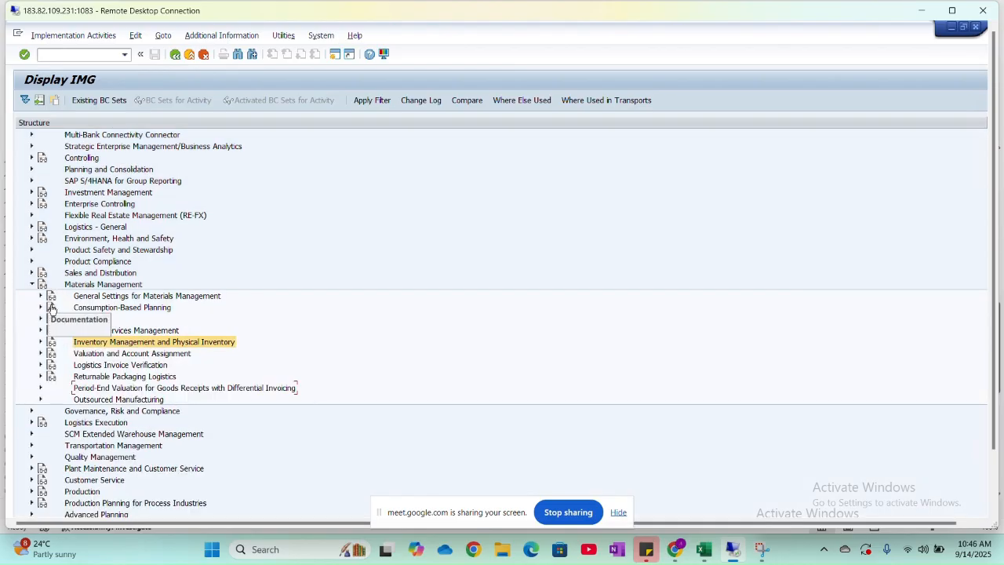
click(41, 365)
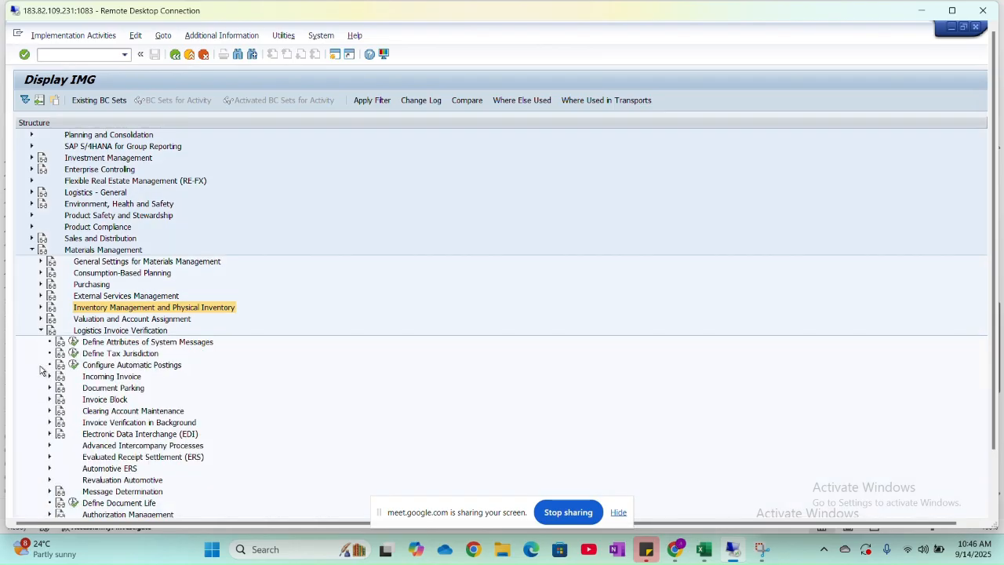
scroll(41, 370, down, 2)
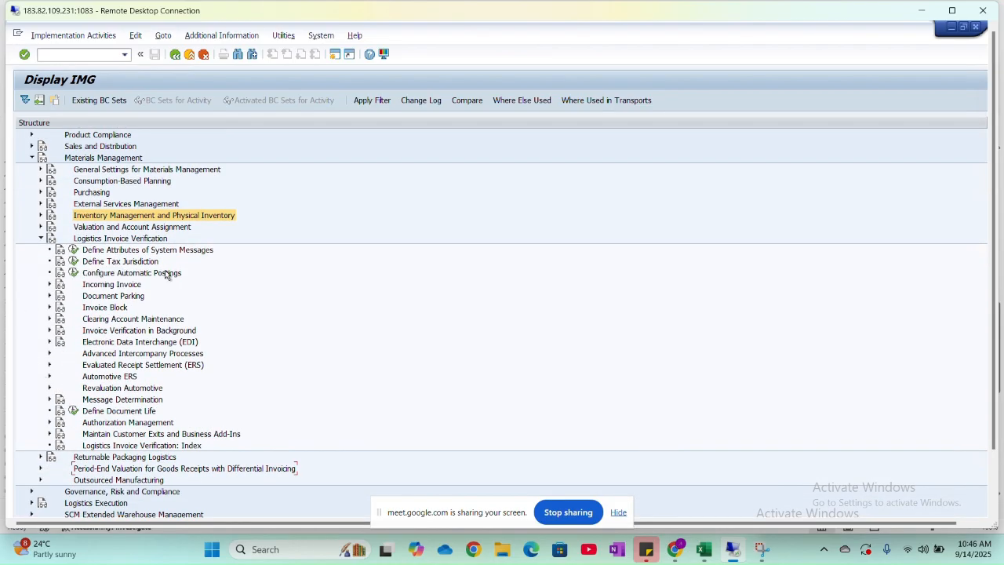
scroll(166, 273, down, 2)
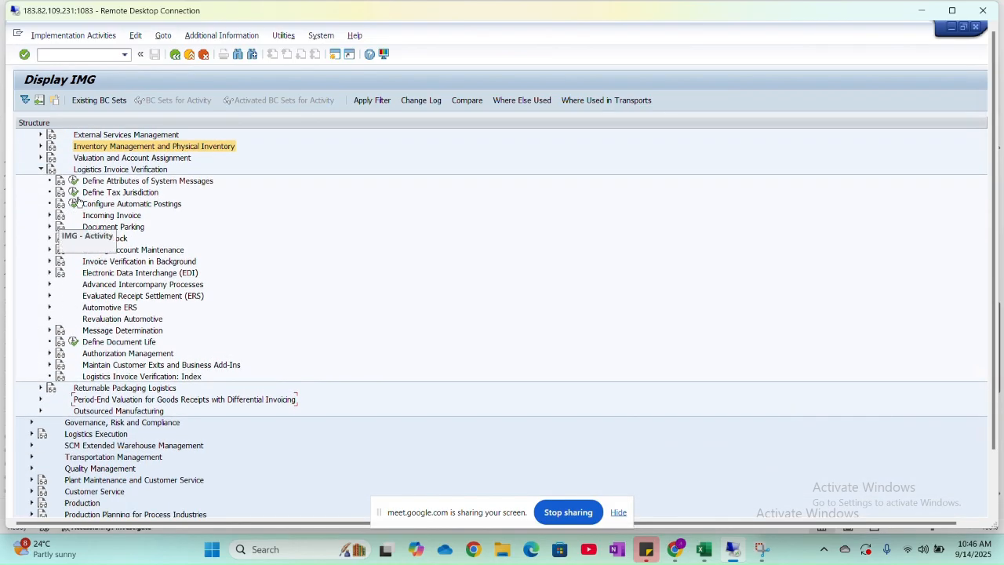
- Recheck the item 14 path in the Excel class sheet and expand Invoice Verification in Background in the SAP IMG structure
key(alt+Tab)
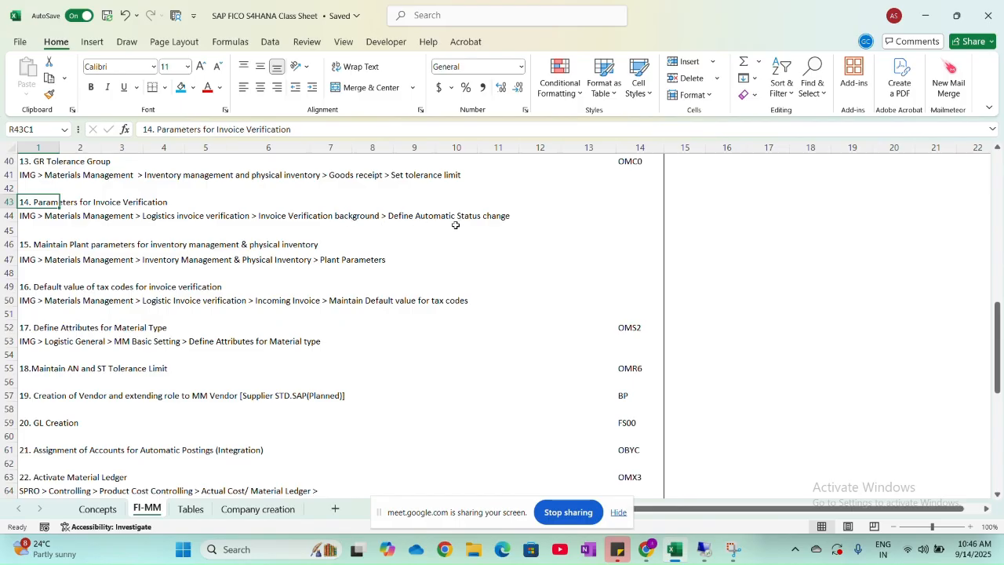
key(alt+Tab)
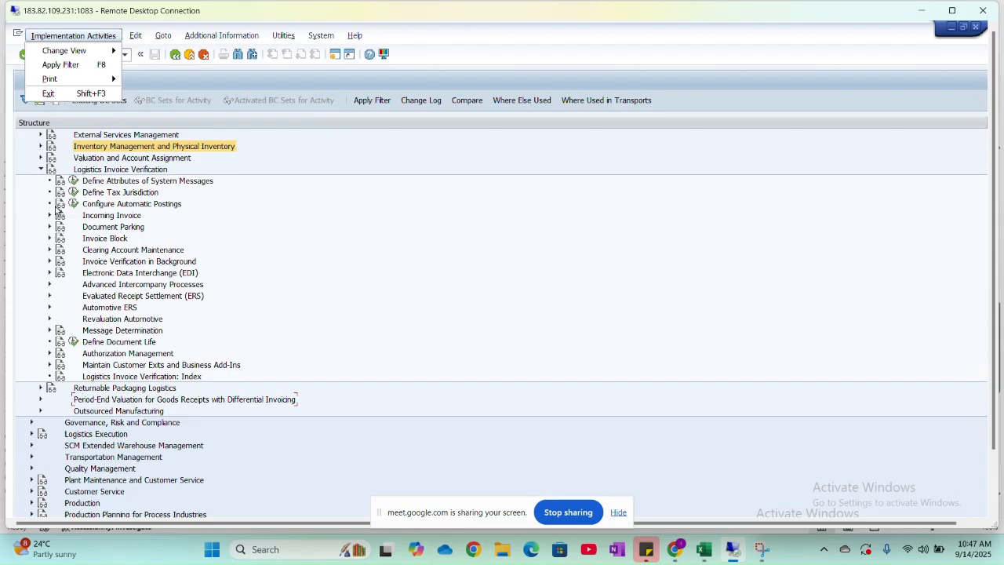
key(alt+Tab)
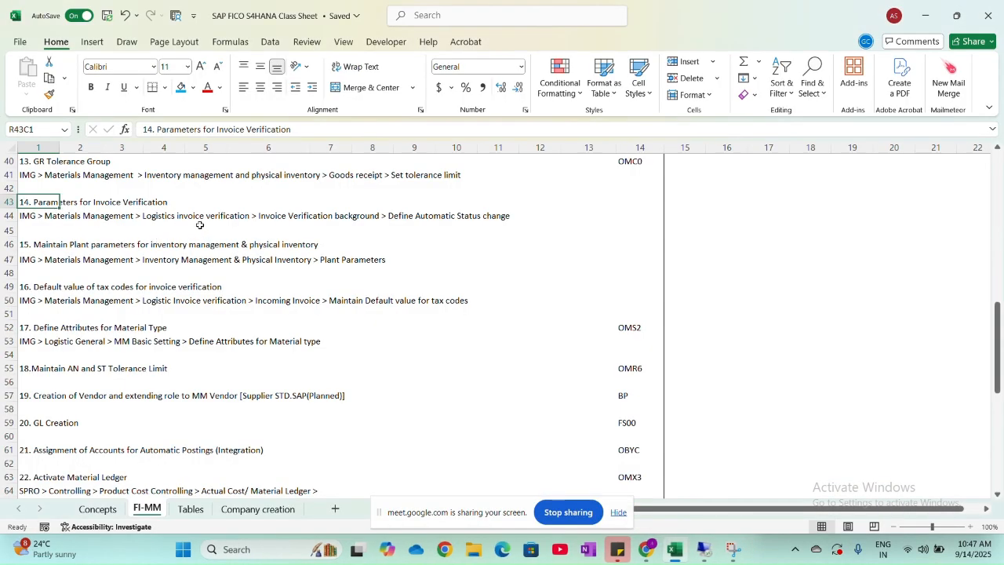
key(alt+Tab)
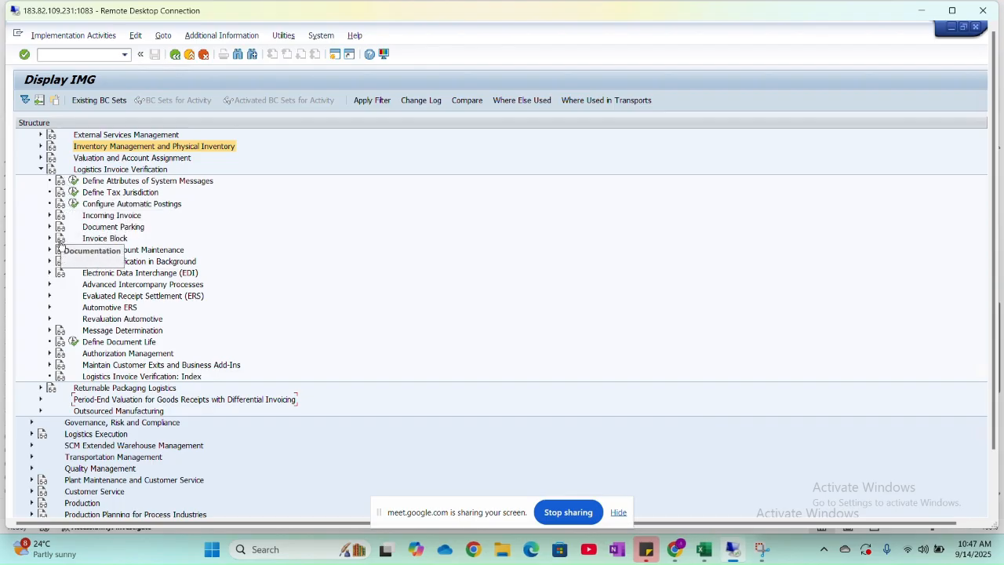
click(50, 262)
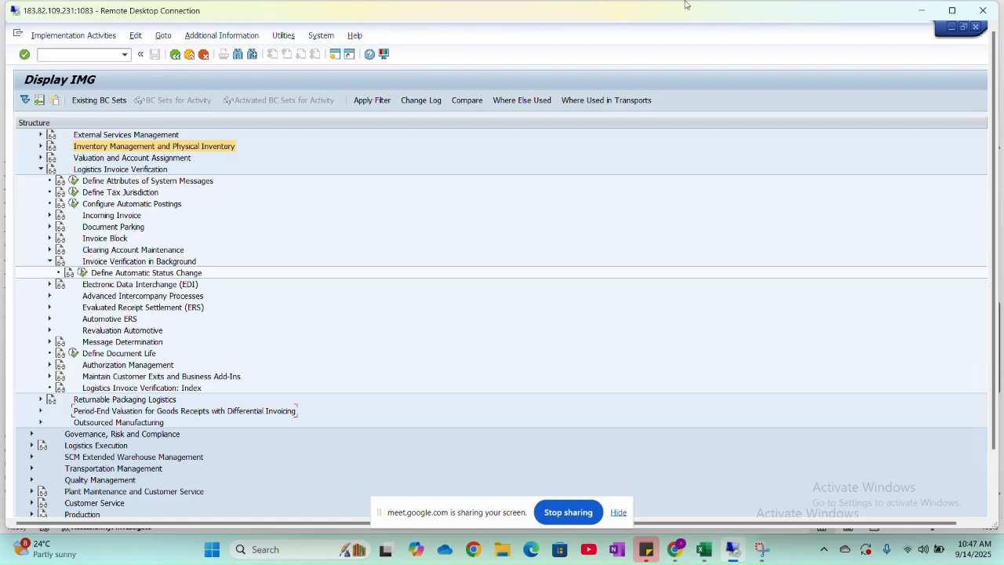
- Switch to the Excel class sheet and examine the 3 way matching example on the Concepts sheet
key(alt+Tab)
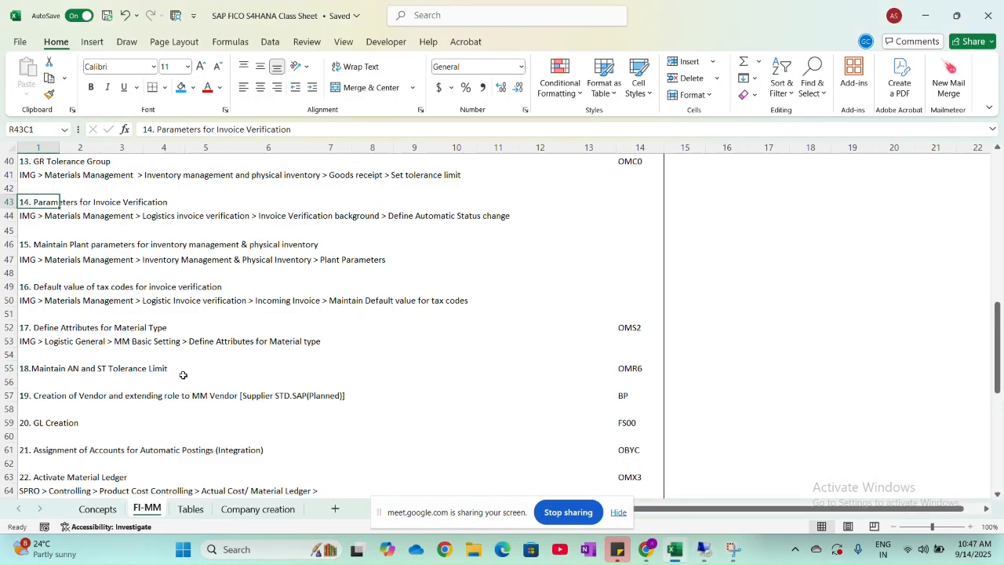
click(114, 512)
scroll(336, 371, left, 5)
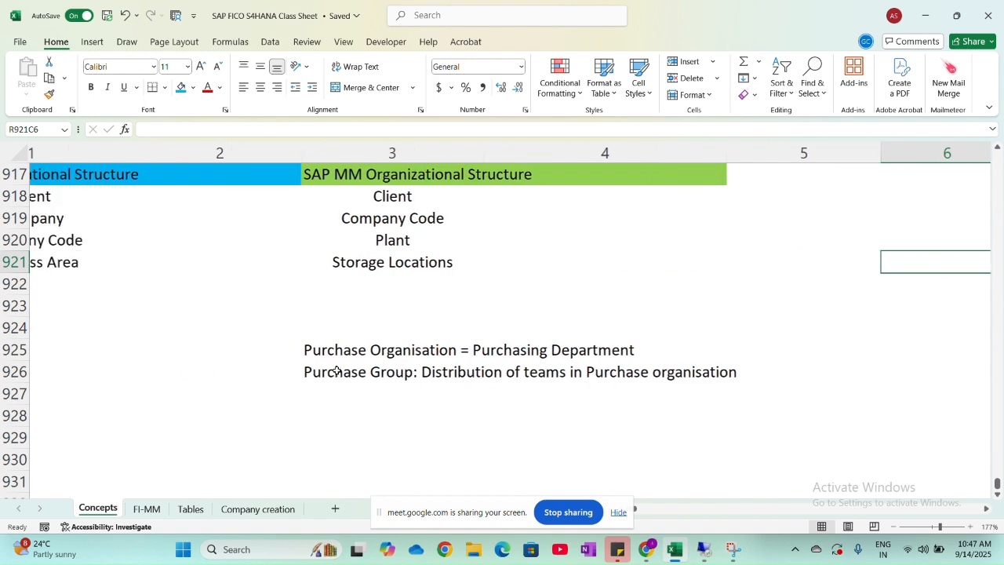
scroll(336, 370, up, 6)
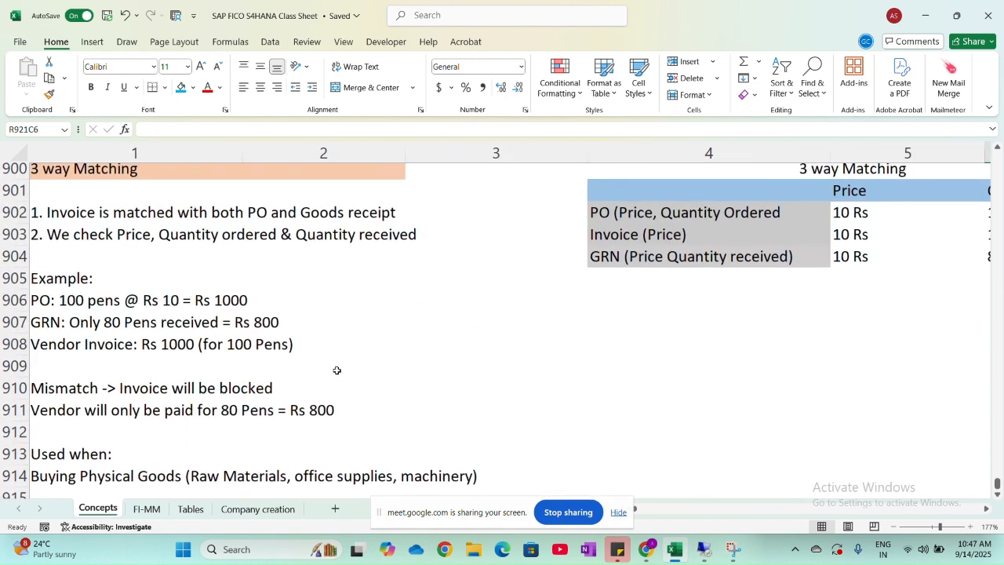
scroll(336, 370, right, 4)
scroll(204, 304, right, 3)
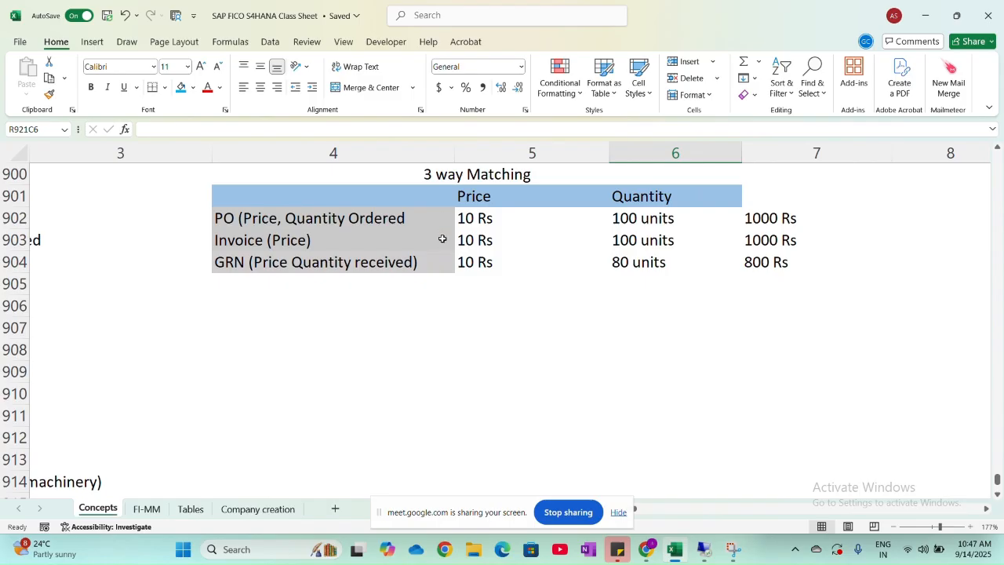
scroll(442, 238, right, 2)
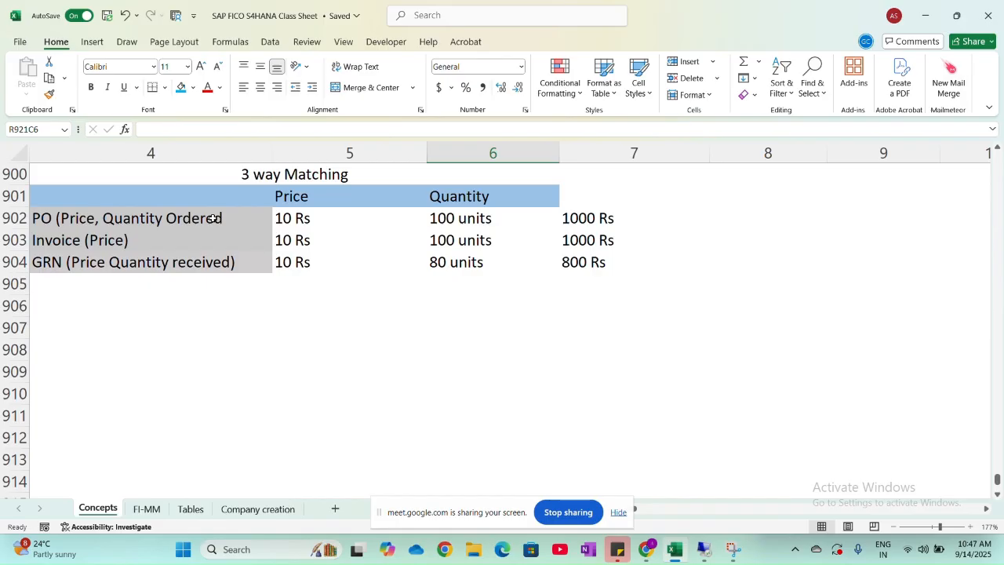
- Compare the PO and invoice prices, quantities and amounts in the 2 Way matching example on the Concepts sheet
scroll(206, 233, up, 5)
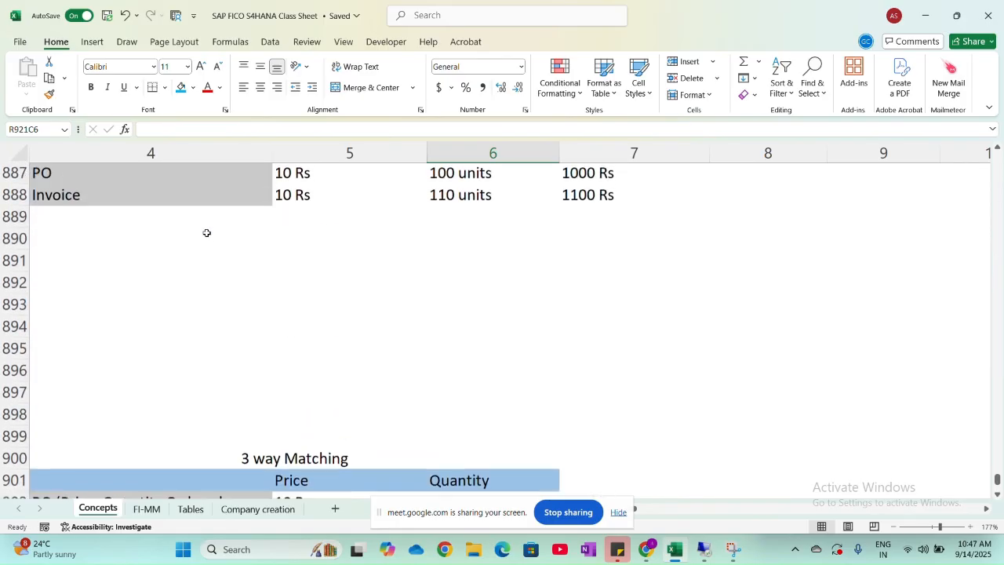
scroll(206, 232, up, 3)
scroll(206, 232, left, 2)
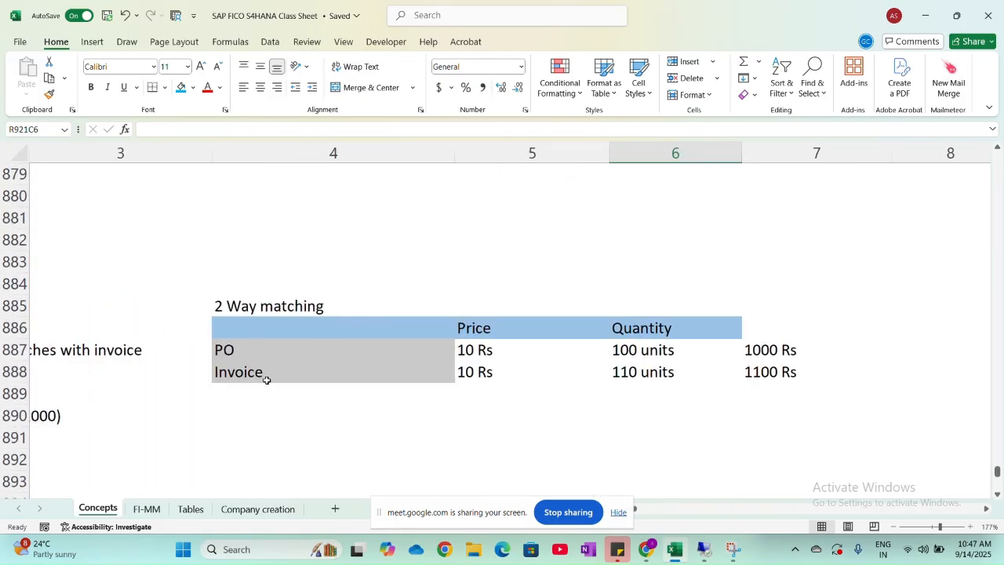
scroll(265, 377, right, 3)
scroll(265, 378, down, 1)
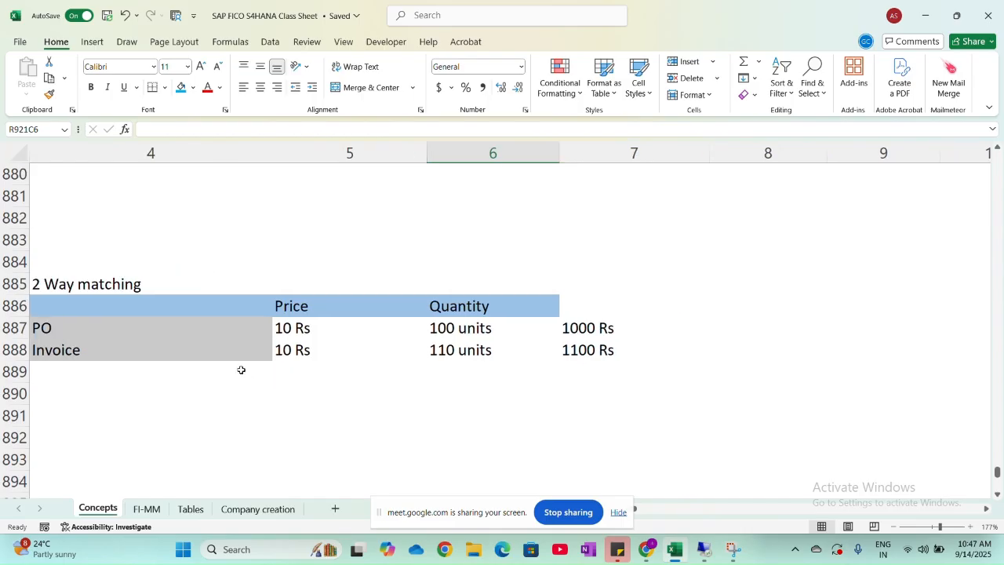
click(185, 366)
click(183, 346)
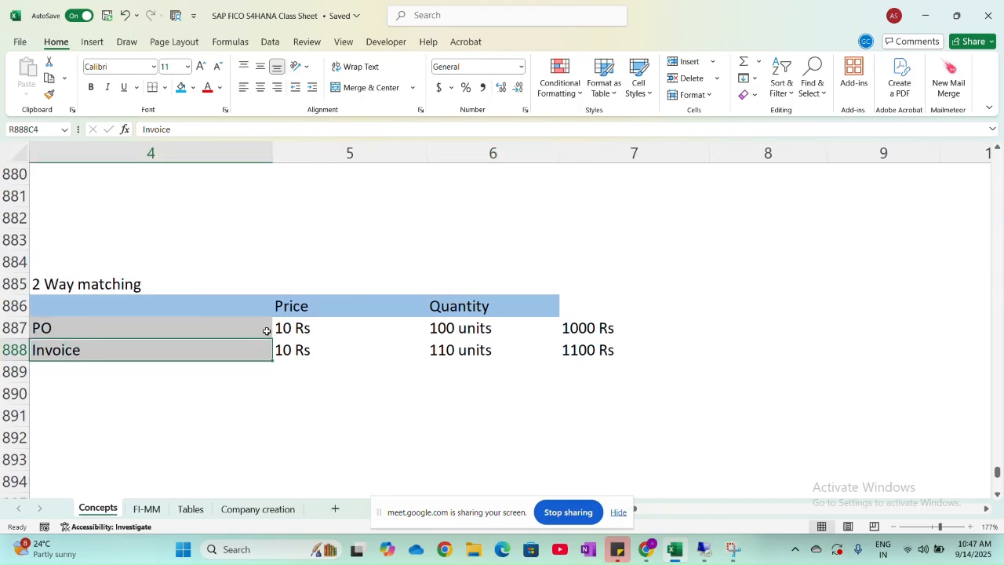
click(477, 349)
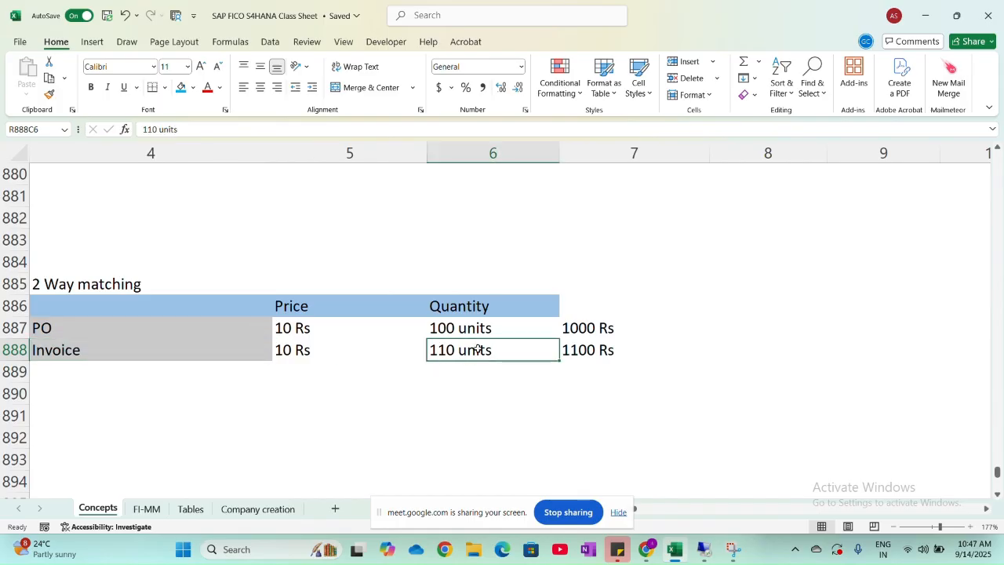
click(480, 328)
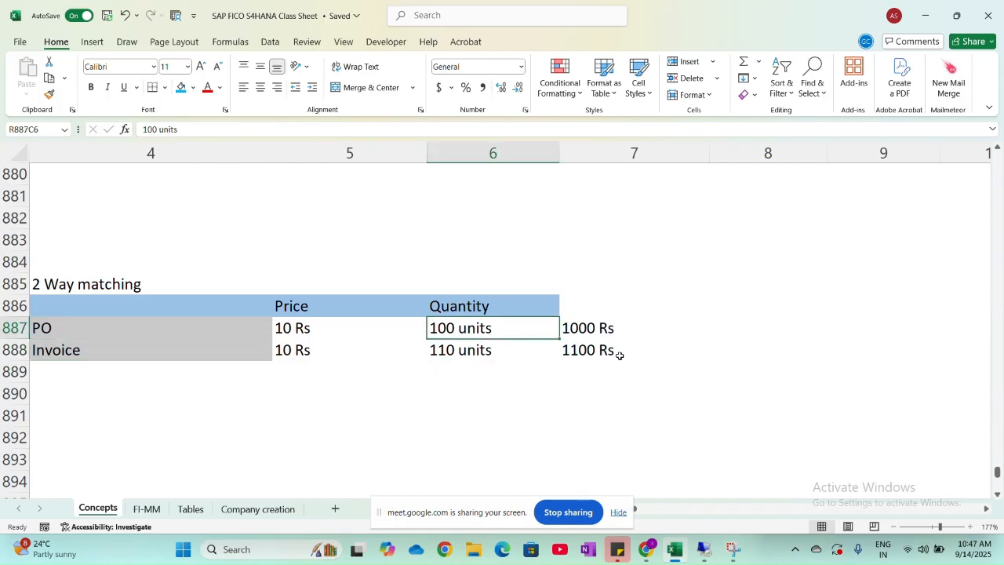
click(668, 346)
- Enter OK in row 888, column 8, beside the Invoice line of the 2 Way matching table
click(727, 353)
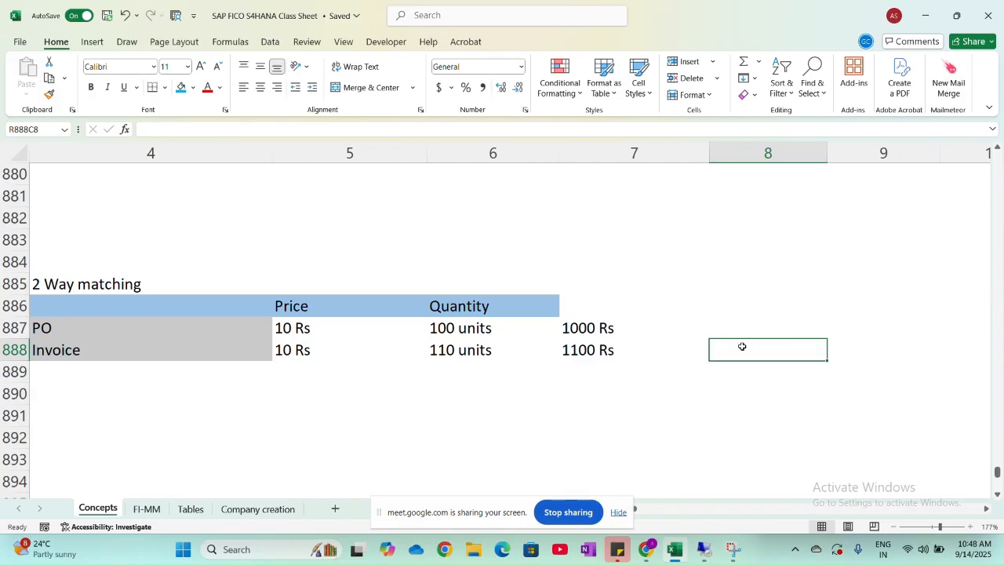
text(OK)
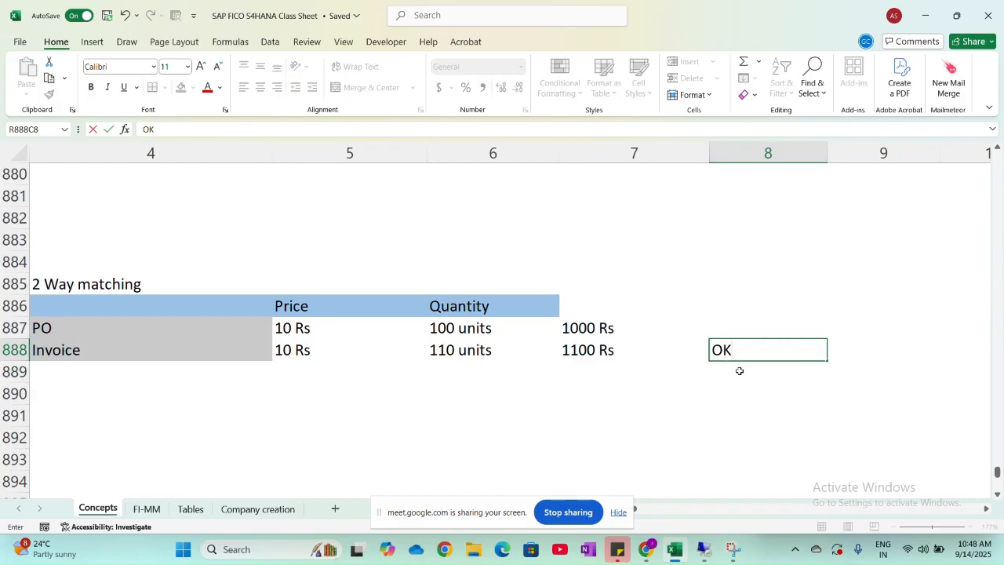
click(739, 369)
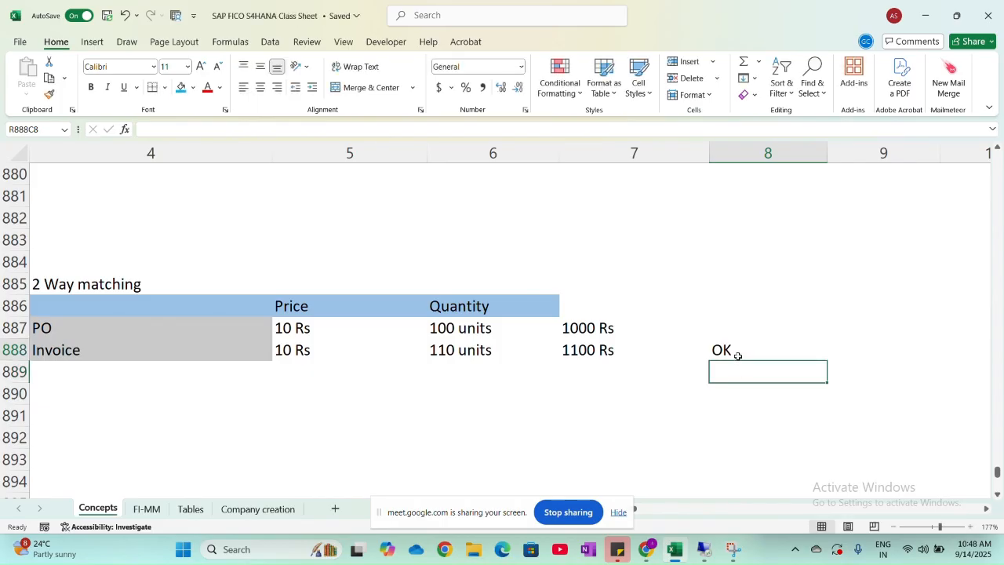
click(737, 351)
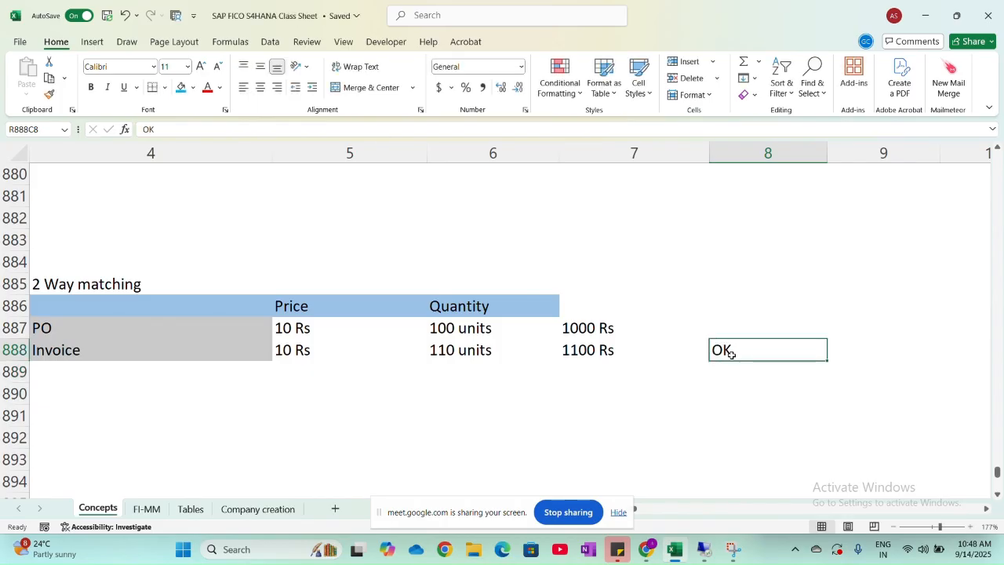
- Switch to SAP and add company code HNMO to Define Automatic Status Change with Set correct invoice to "completed" enabled
key(alt+Tab)
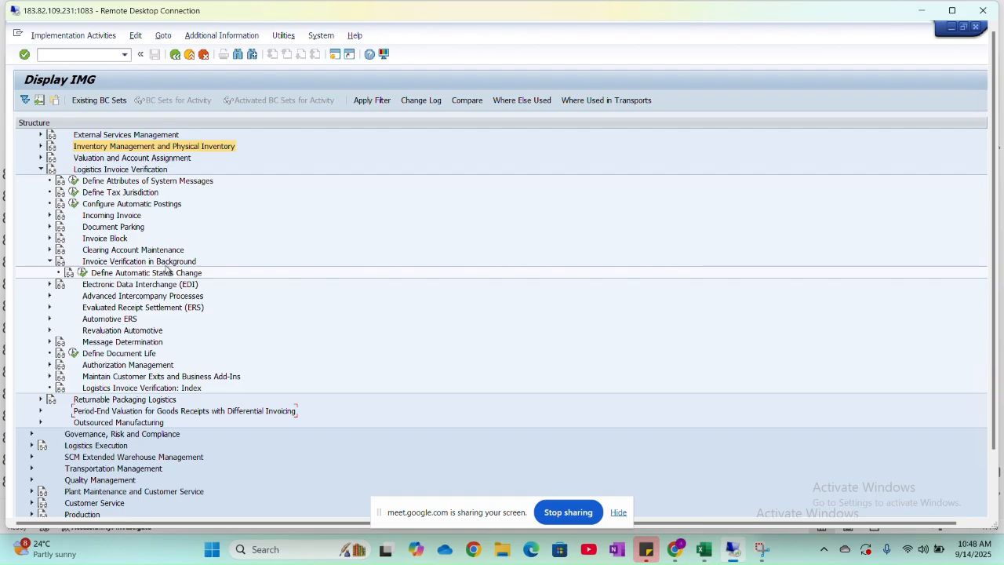
click(82, 272)
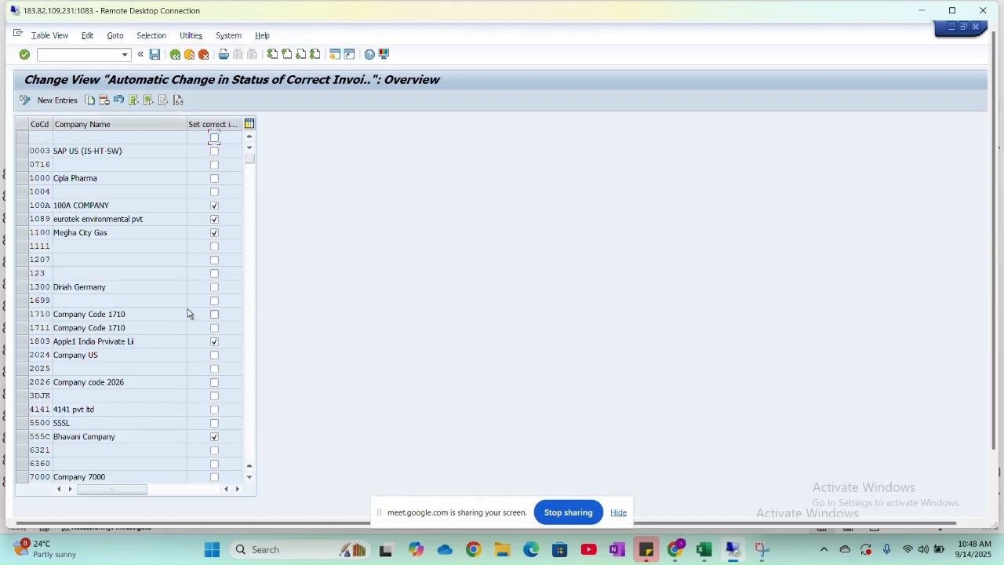
click(69, 100)
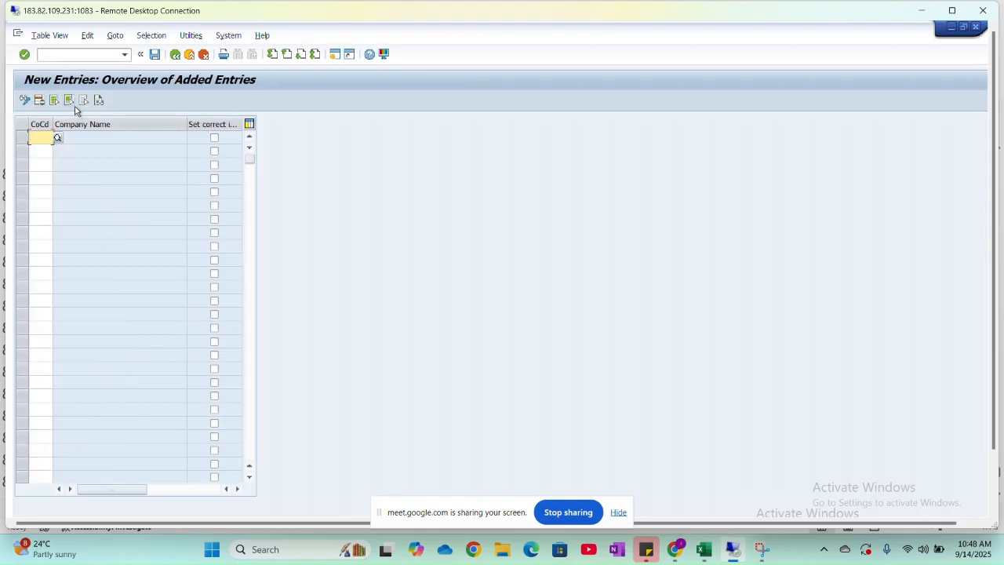
text(RNMO)
key(Return)
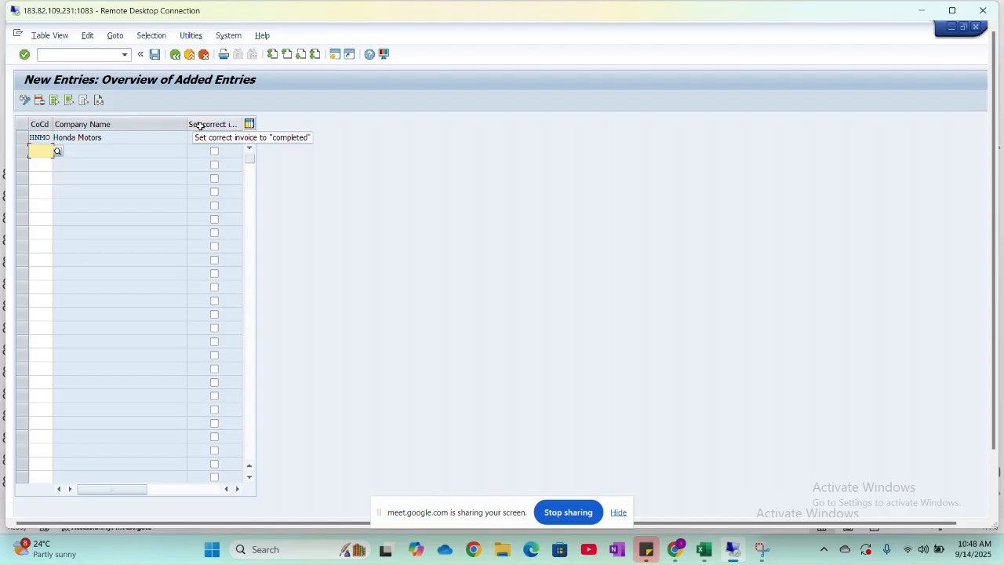
click(214, 139)
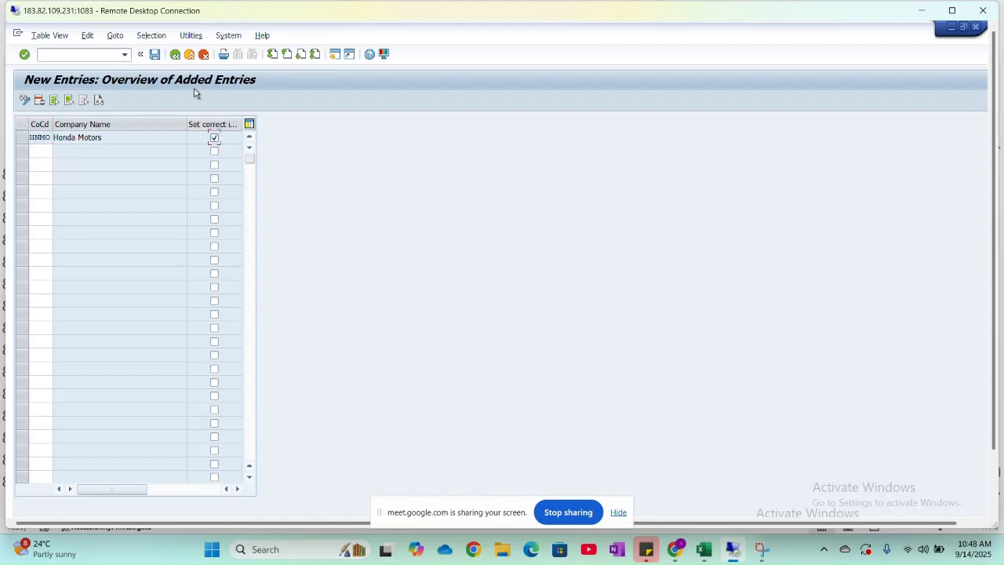
- Save the HNMO status change entry under the proposed customizing request and return to item 14 on the Excel class sheet's FI-MM tab
click(155, 54)
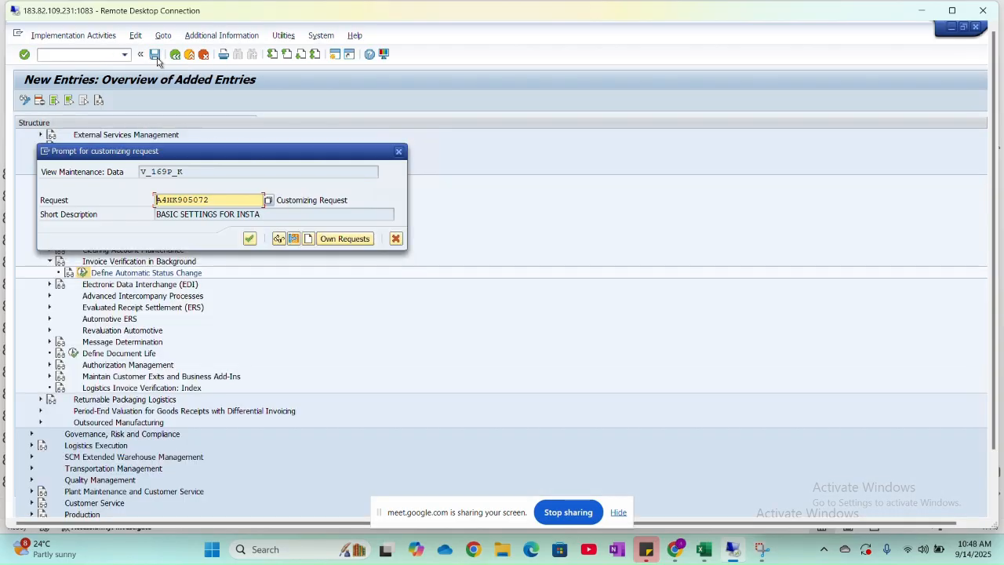
click(250, 238)
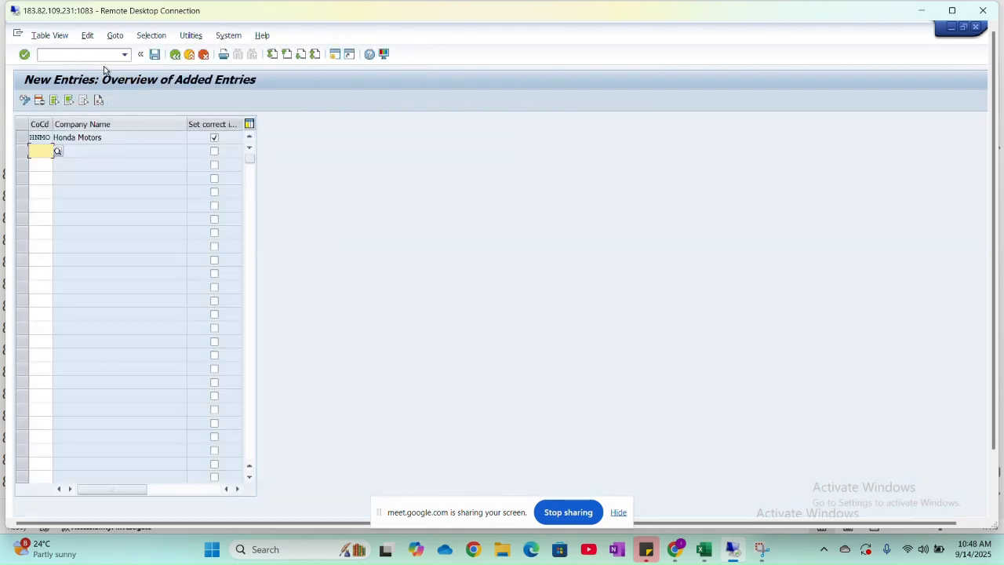
click(176, 54)
key(alt+Tab)
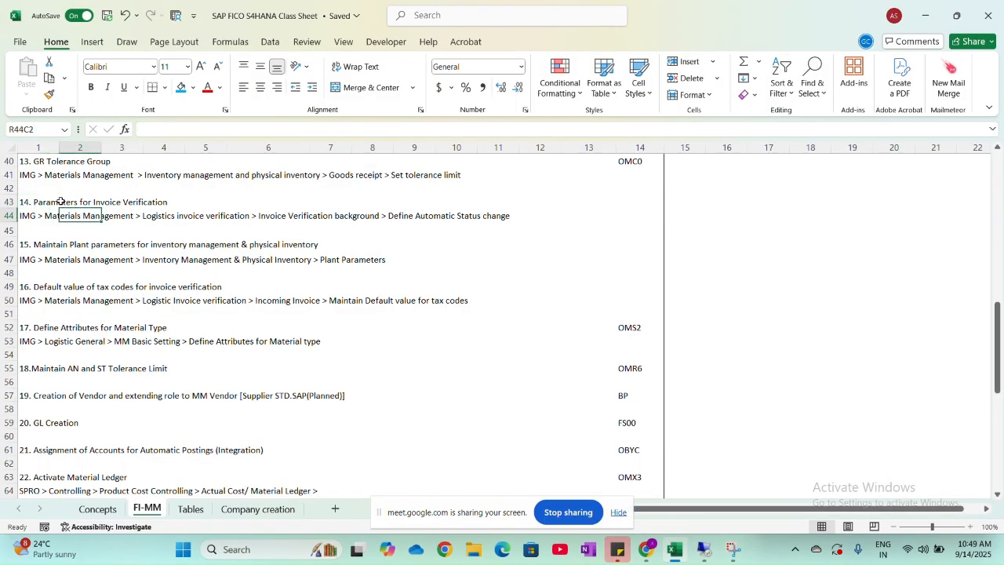
click(156, 199)
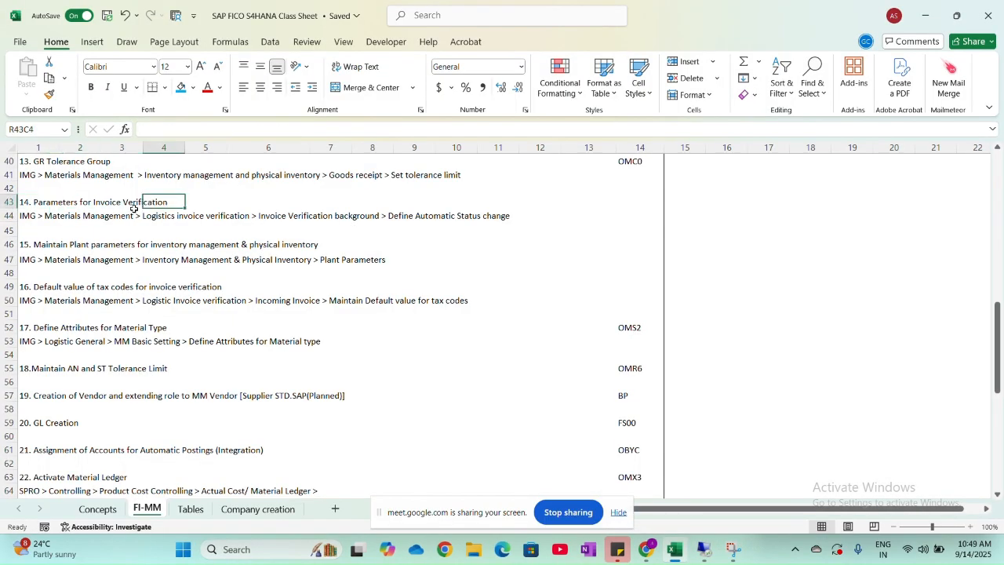
- Switch to SAP and open the Plant Parameters activity under Materials Management > Inventory Management and Physical Inventory, following item 15 of the class sheet
click(66, 243)
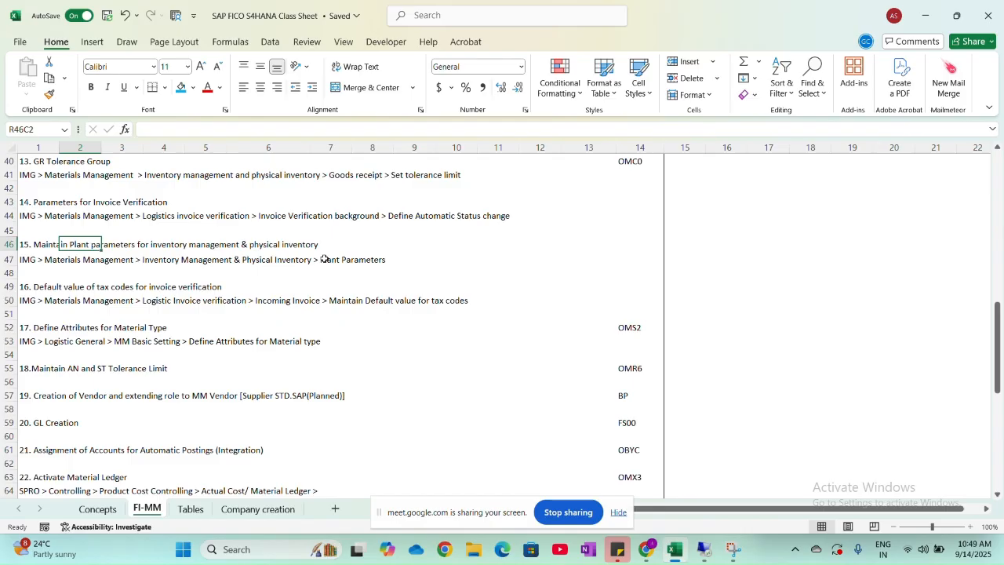
key(alt+Tab)
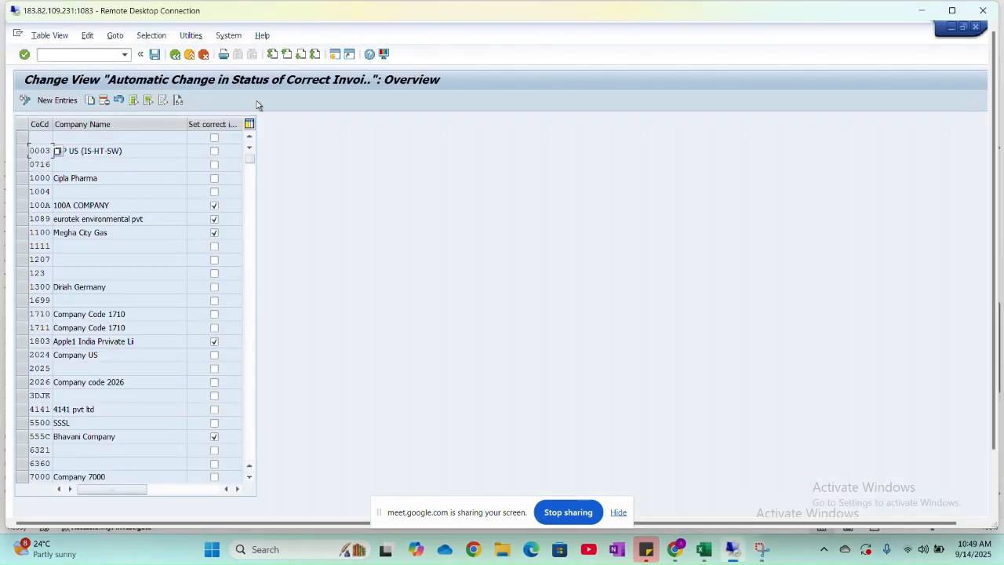
click(175, 54)
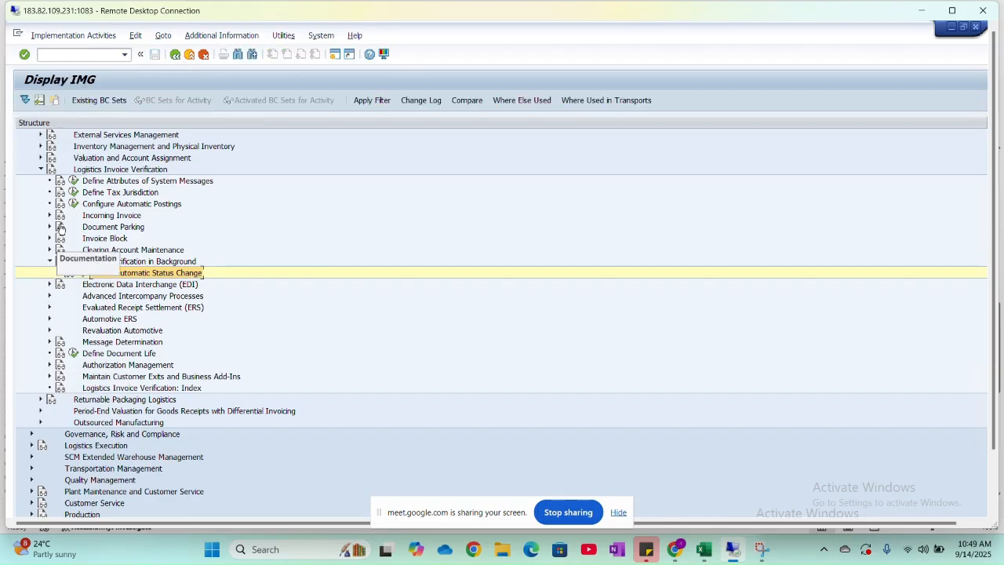
click(41, 169)
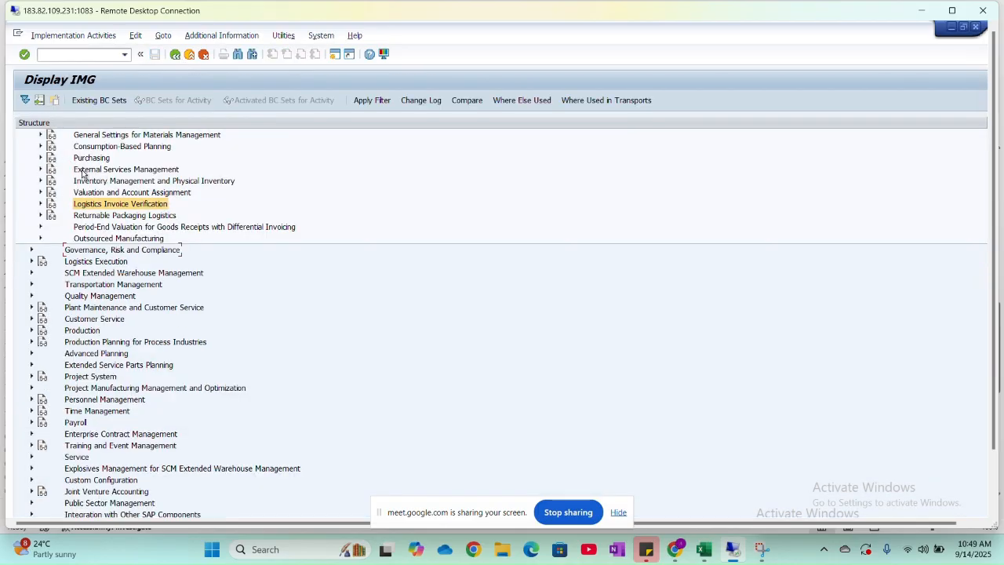
scroll(83, 172, up, 4)
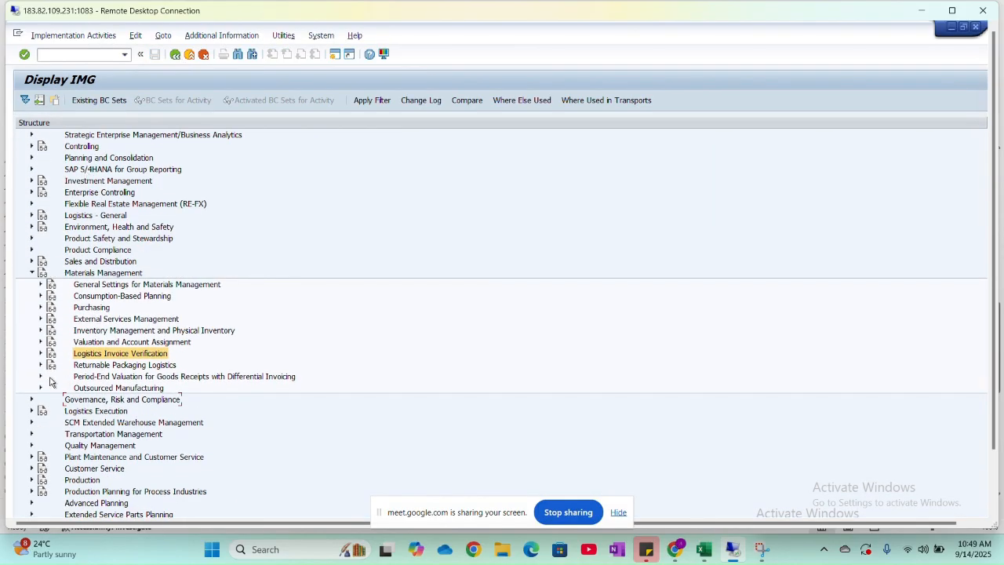
click(40, 330)
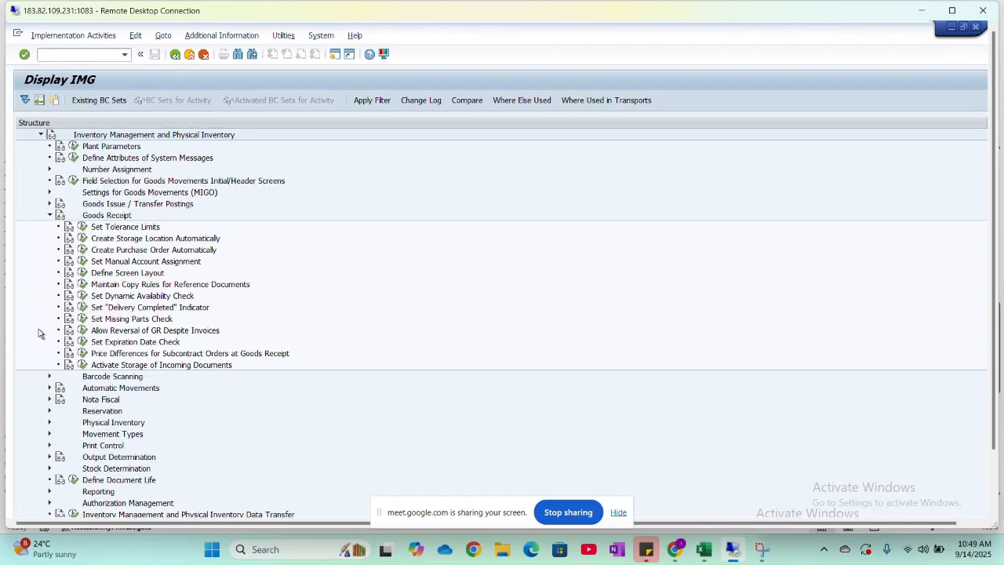
scroll(38, 333, up, 2)
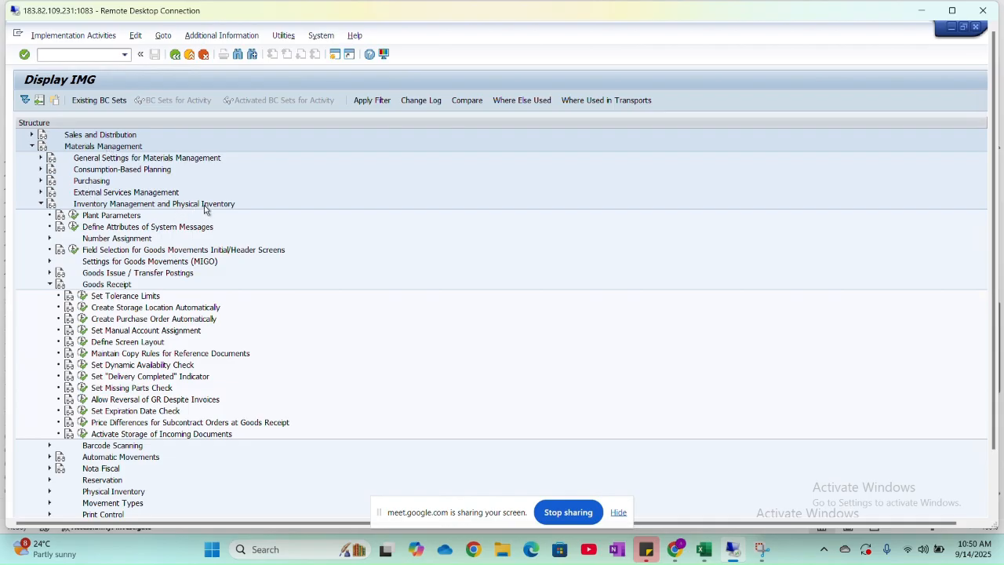
click(49, 283)
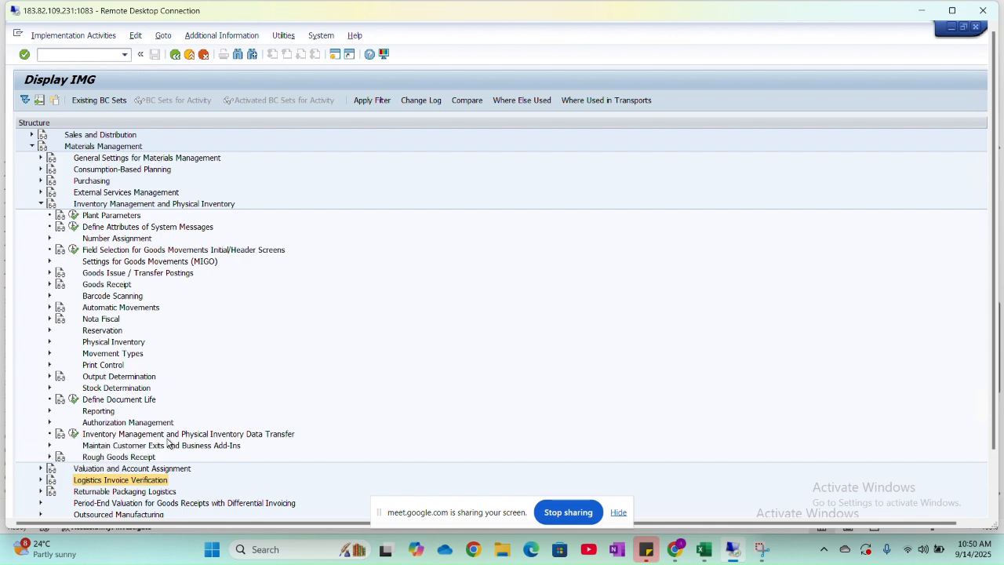
key(alt+Tab)
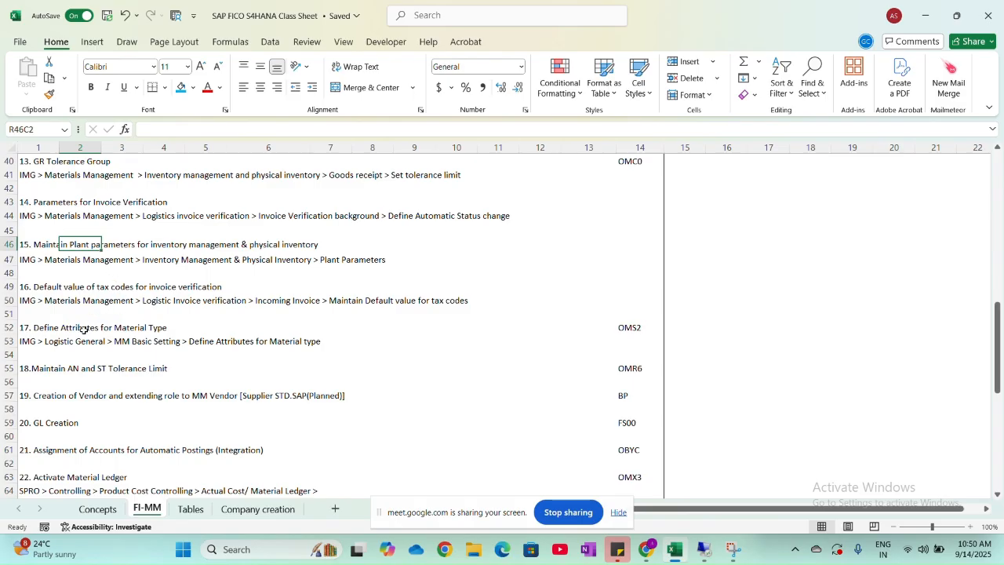
key(alt+Tab)
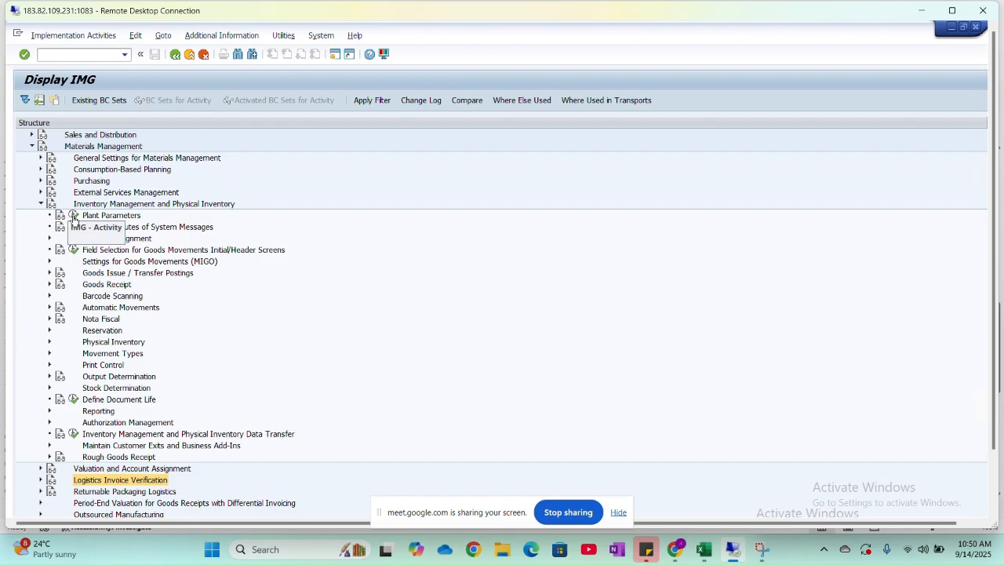
click(73, 216)
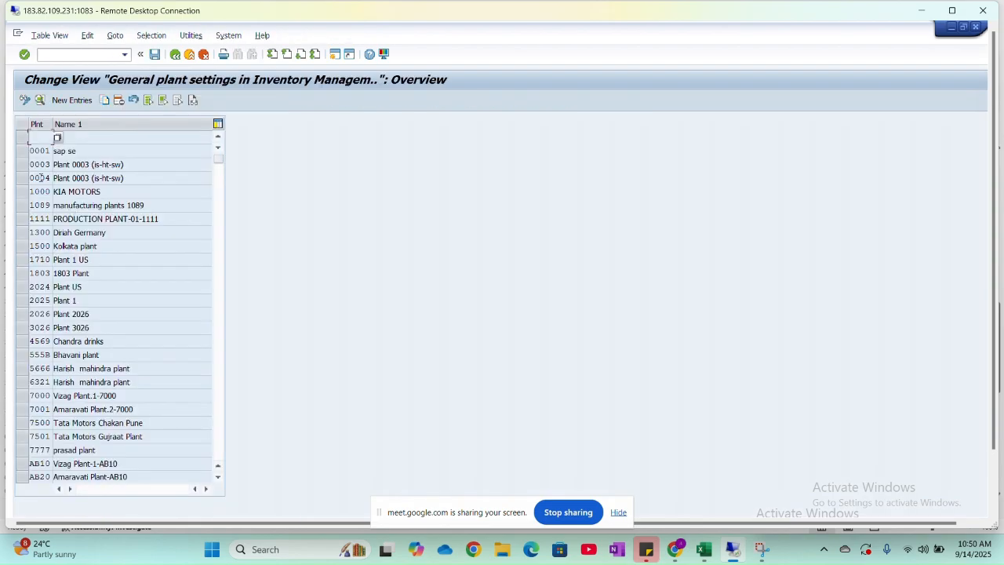
- Start a new general plant settings entry for plant HNM1
click(83, 101)
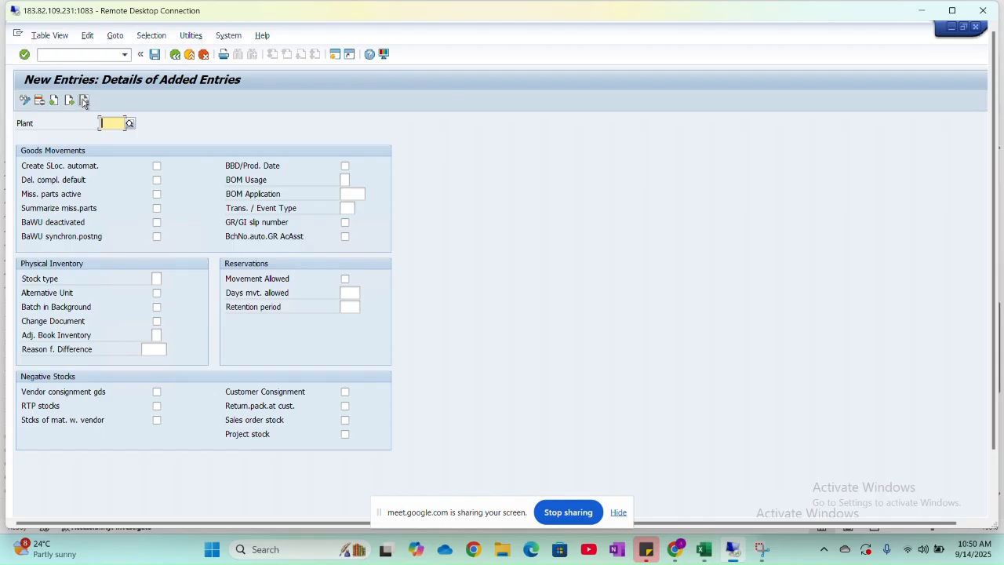
text(HNM1)
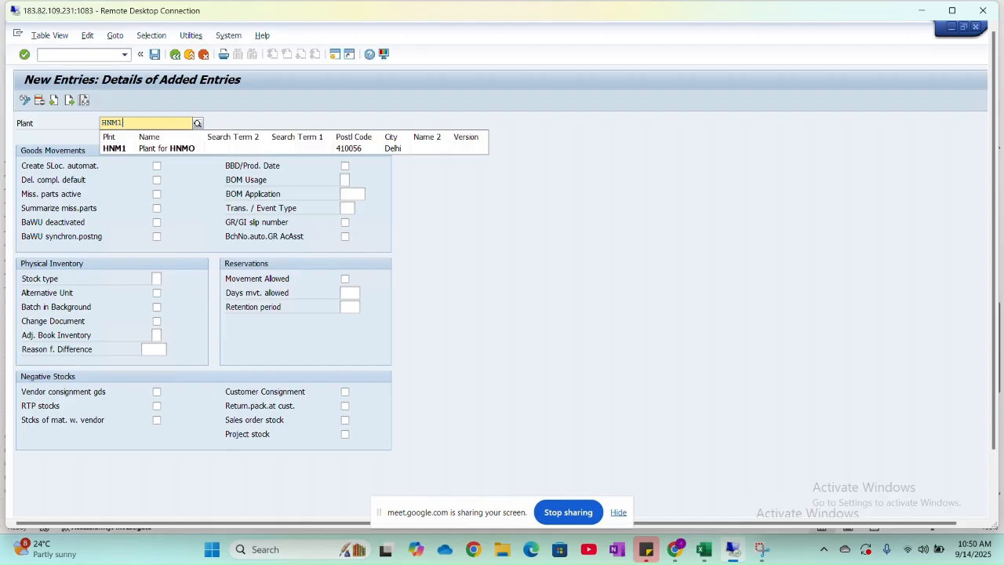
click(141, 148)
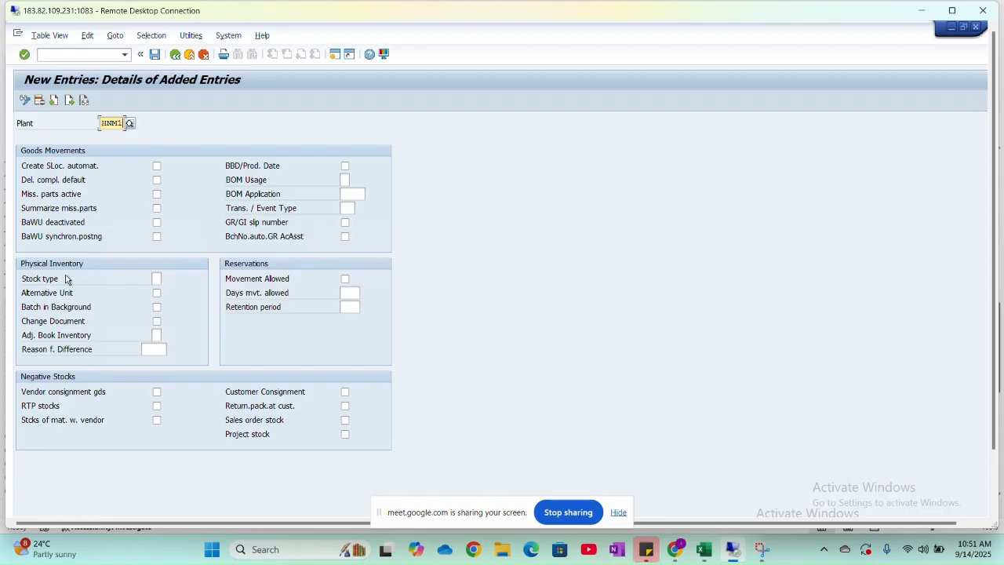
- Review the possible stock types for the plant's physical inventory settings without choosing one
click(157, 279)
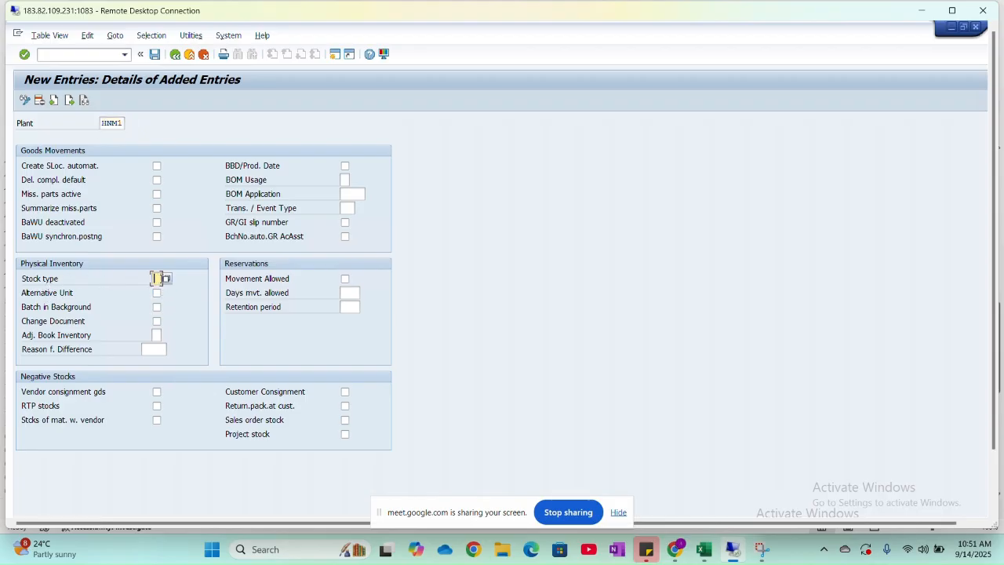
click(166, 278)
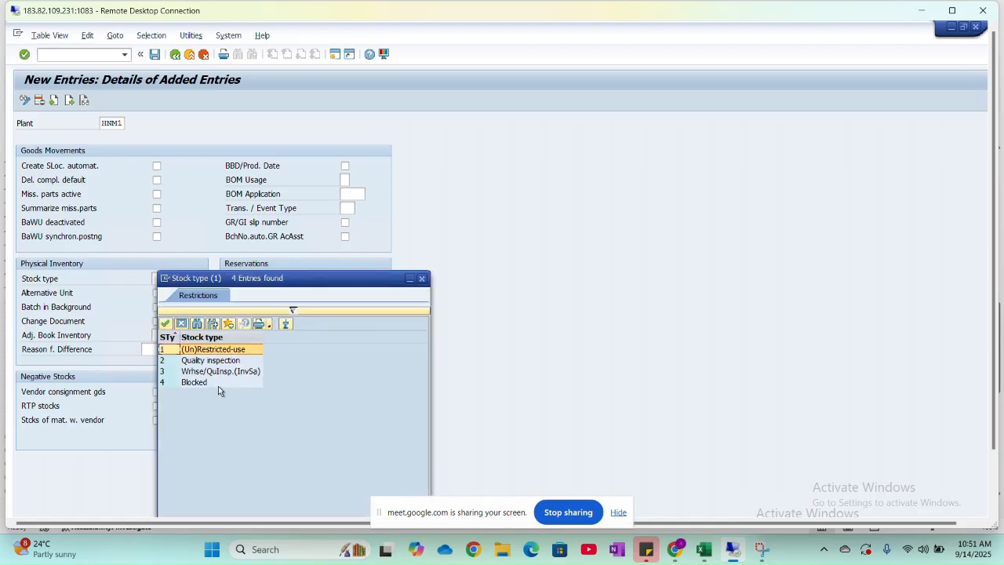
click(422, 279)
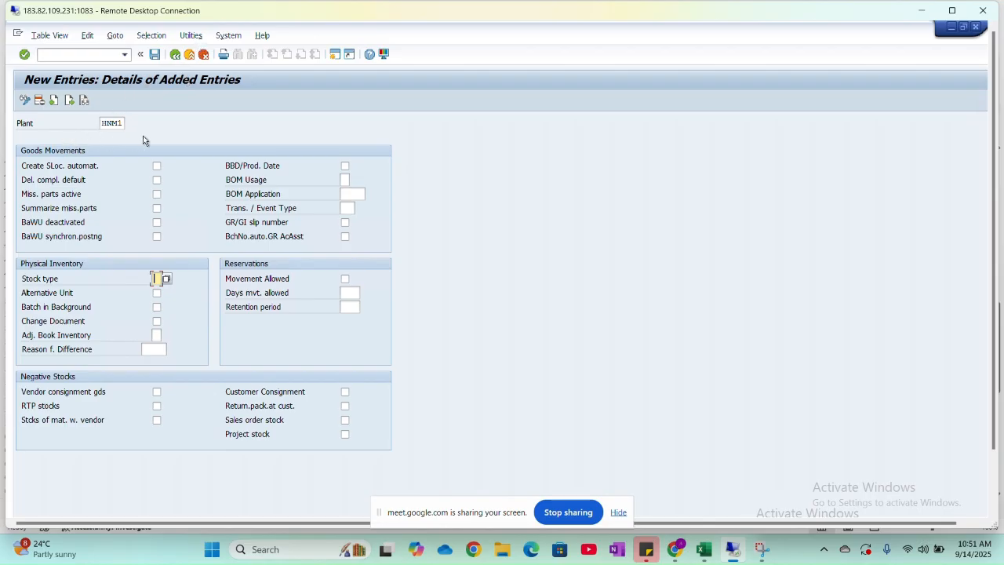
- Save the HNM1 plant settings under the proposed customizing request and return to the plant overview
click(155, 54)
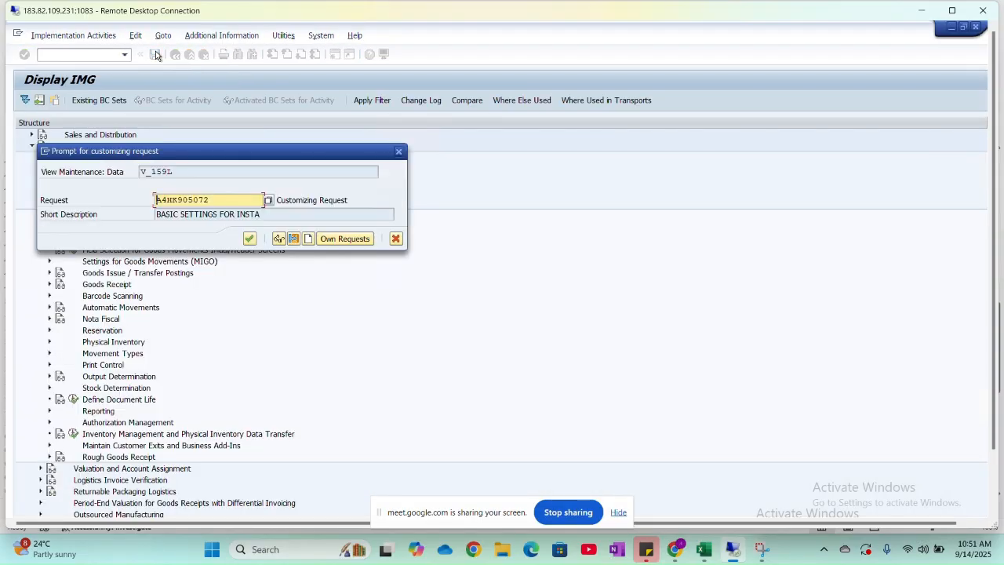
click(249, 238)
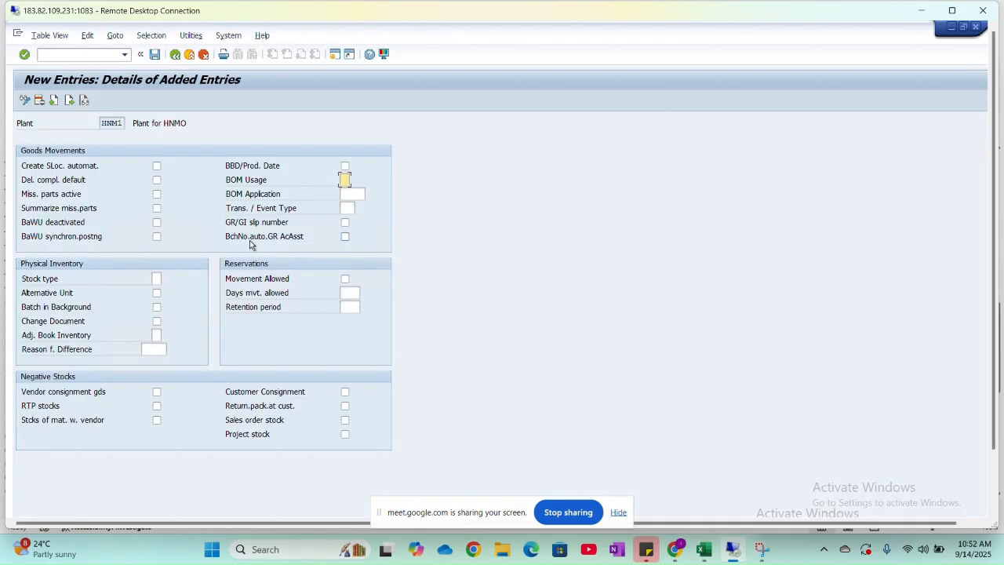
click(176, 55)
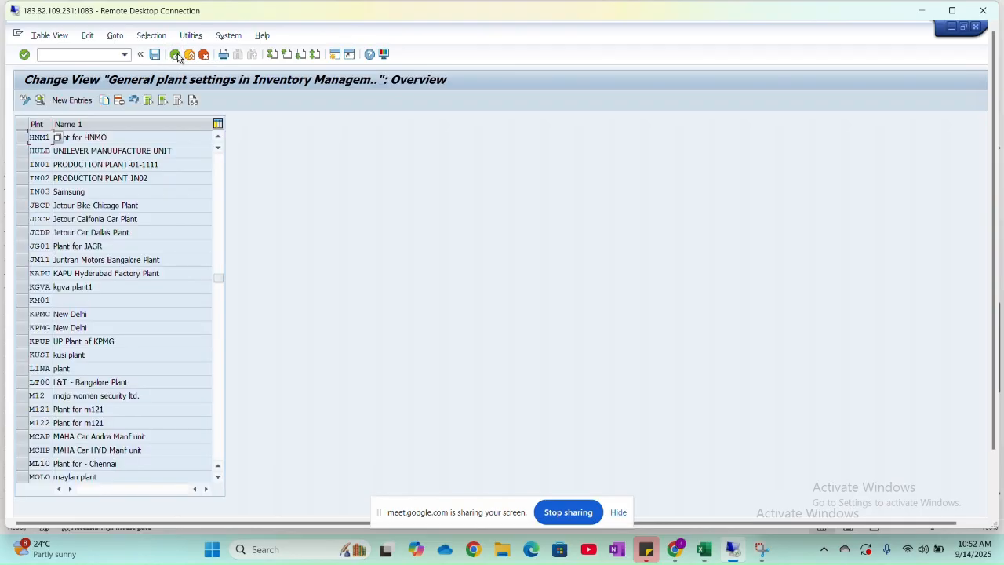
- Switch to the Excel class sheet and read item 16, Default value of tax codes for invoice verification, with its IMG path
key(alt+Tab)
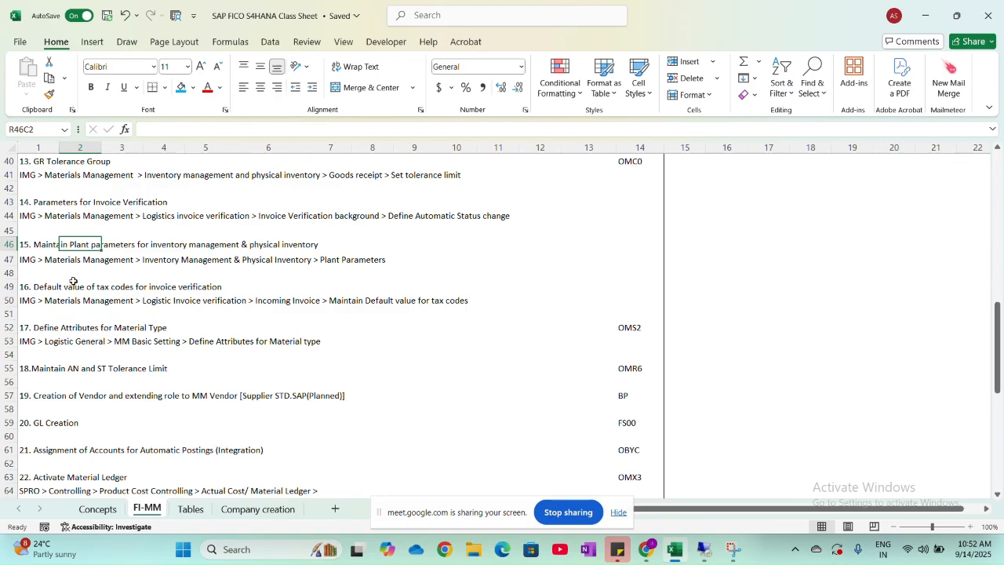
click(66, 299)
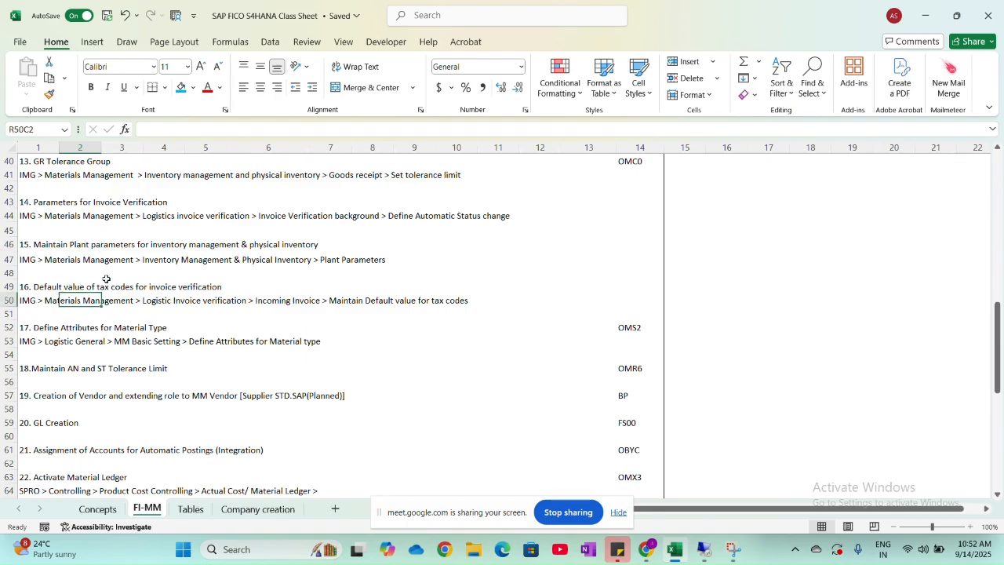
click(239, 289)
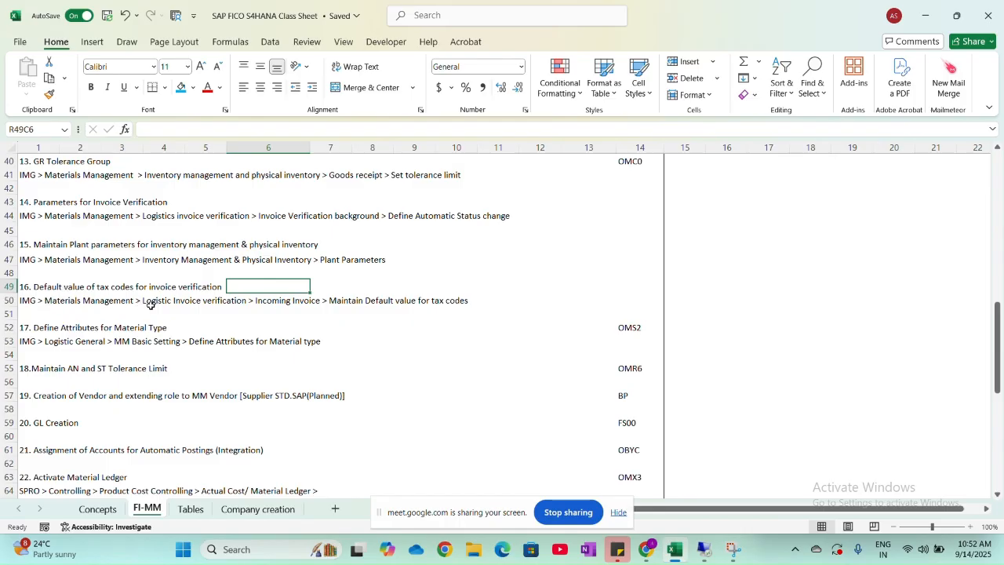
- Return to the IMG structure in SAP and collapse Inventory Management and Physical Inventory
key(alt+Tab)
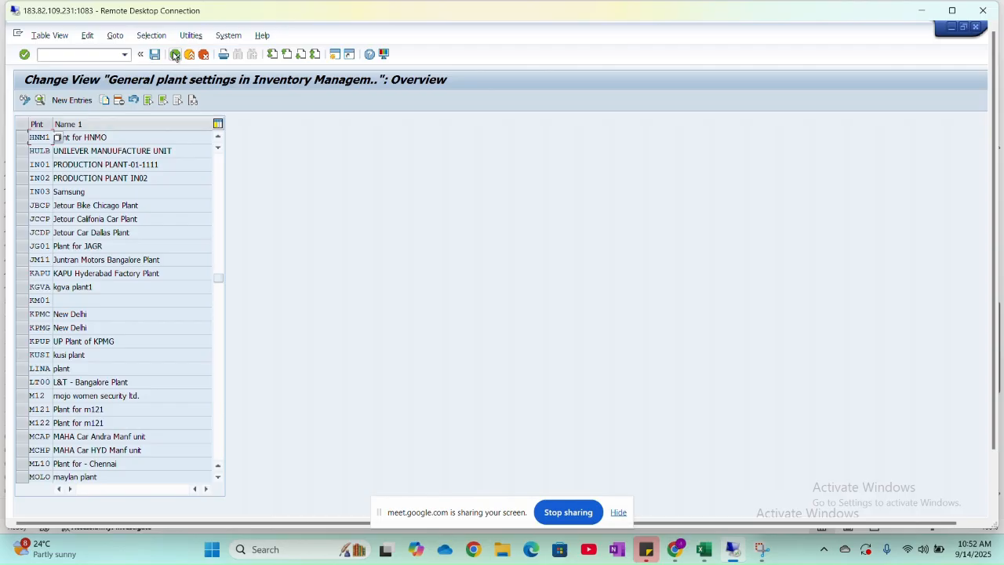
click(175, 54)
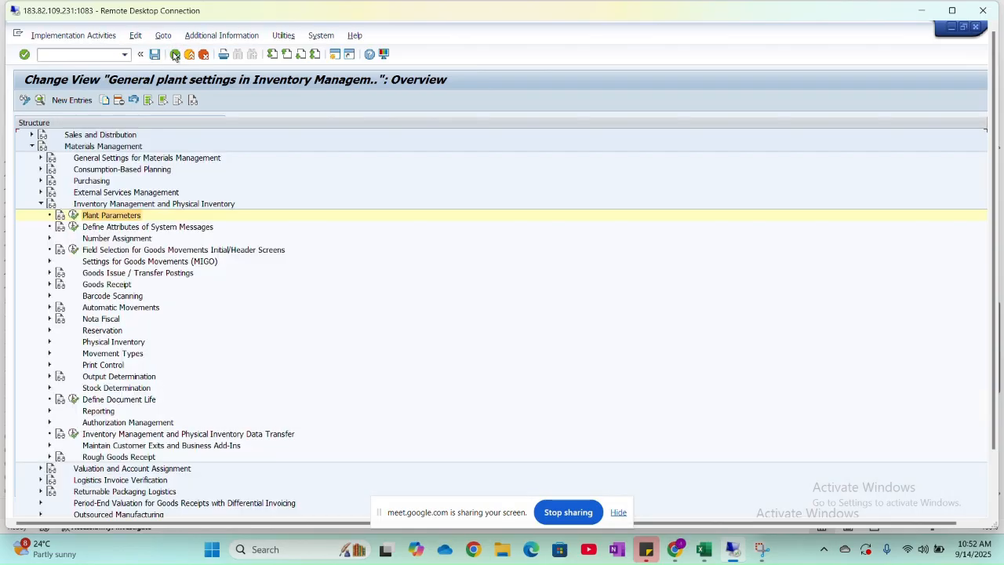
click(42, 205)
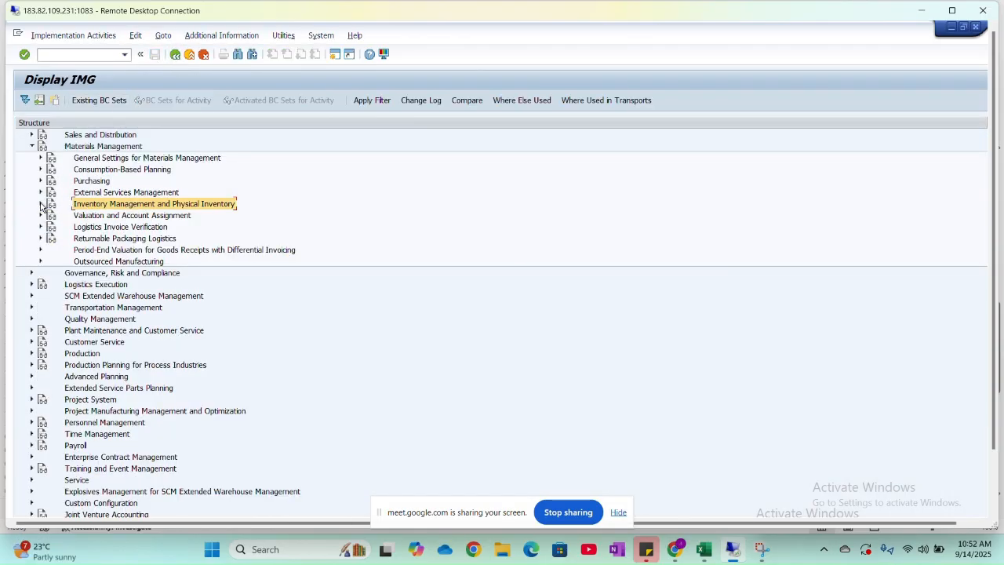
- Check item 16's IMG path in the Excel class sheet, and expand Logistics Invoice Verification and its Incoming Invoice node in SAP
key(alt+Tab)
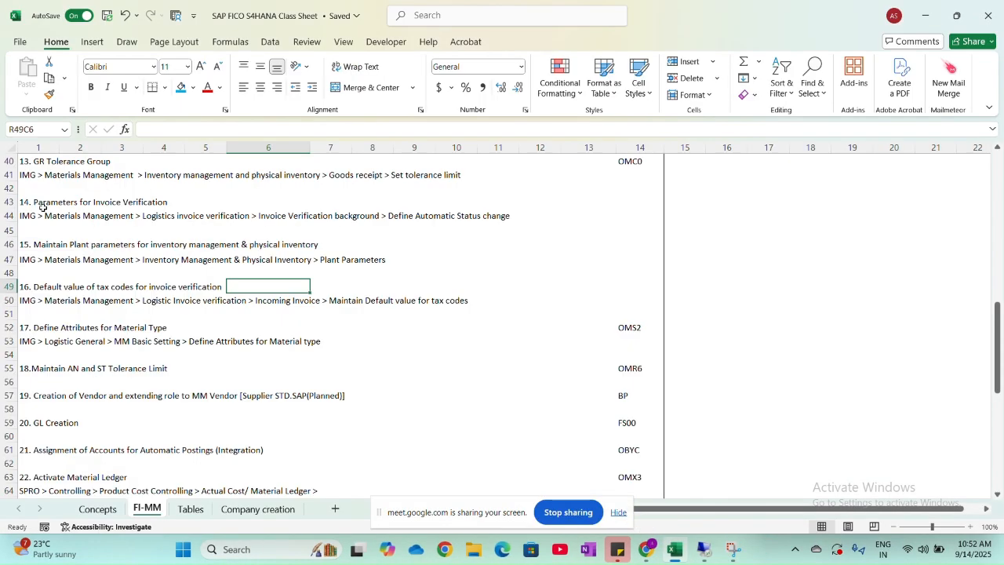
key(alt+Tab)
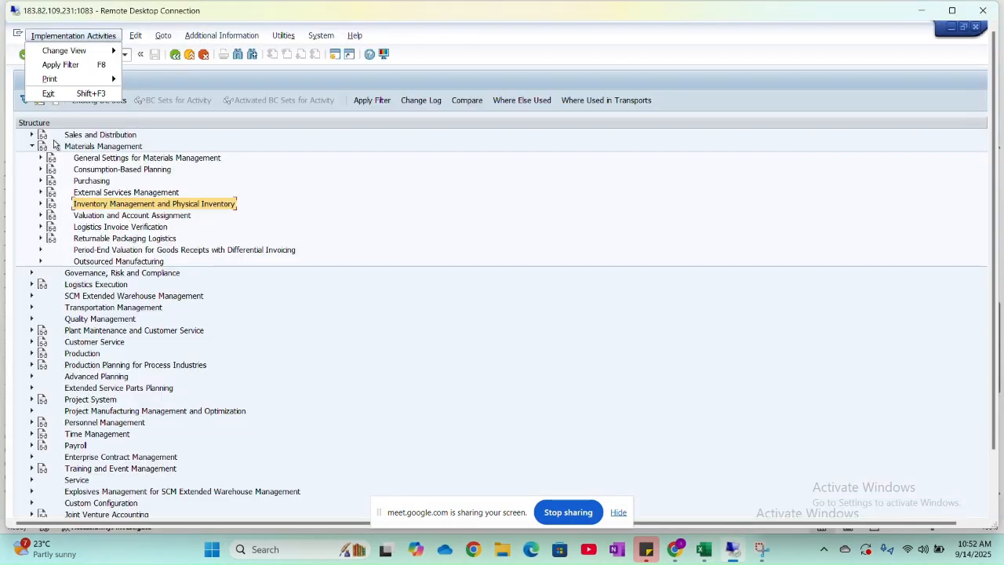
click(40, 227)
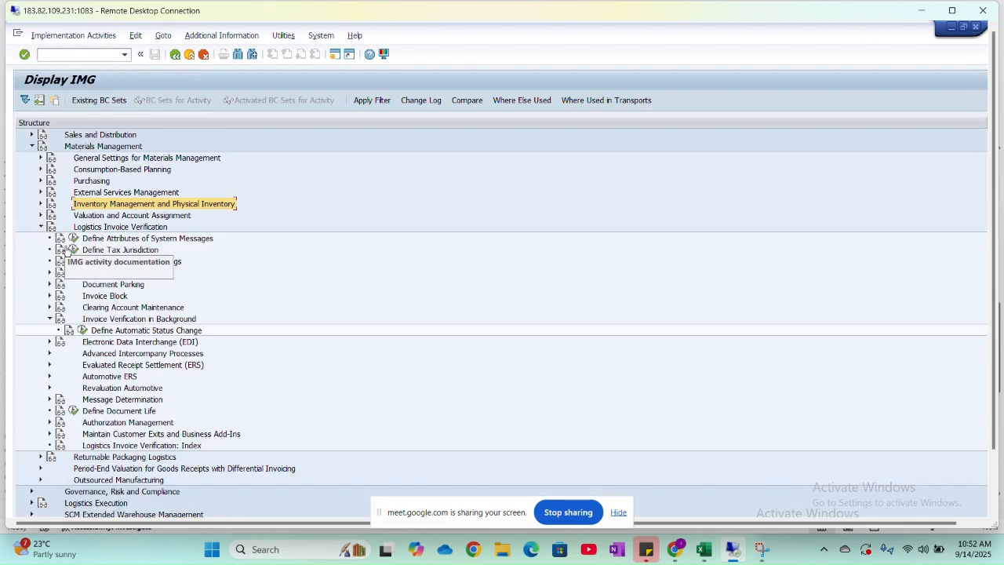
key(alt+Tab)
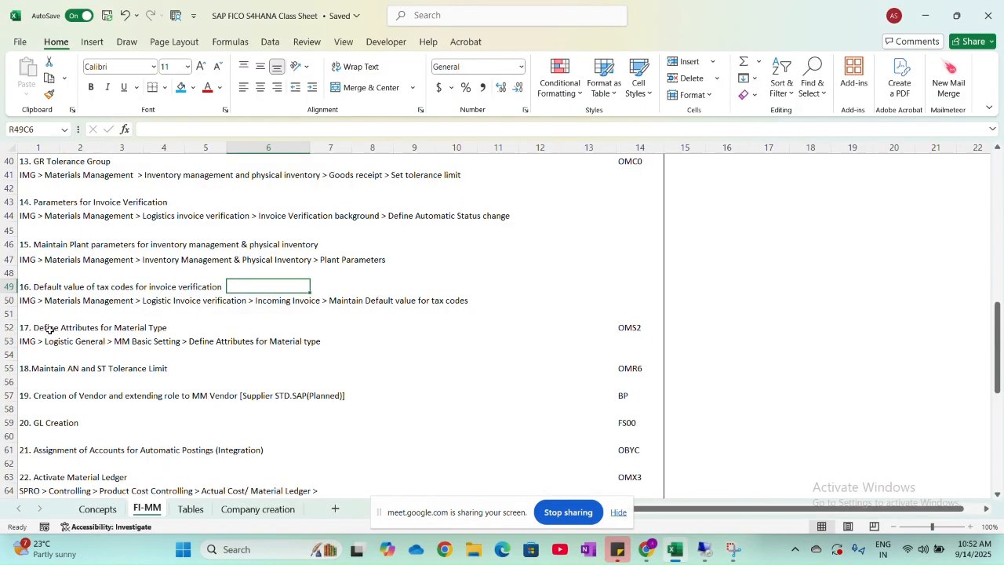
key(alt+Tab)
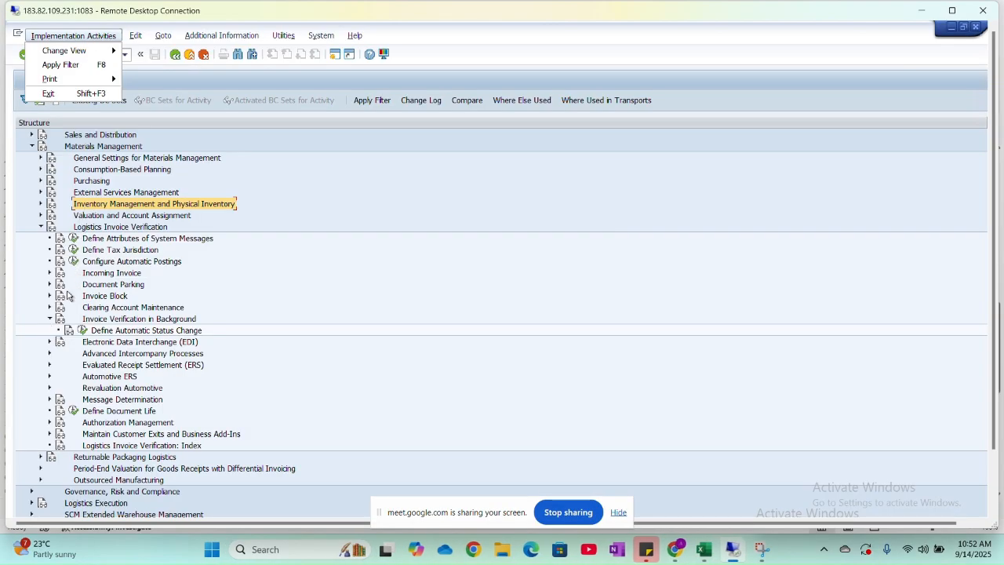
click(50, 319)
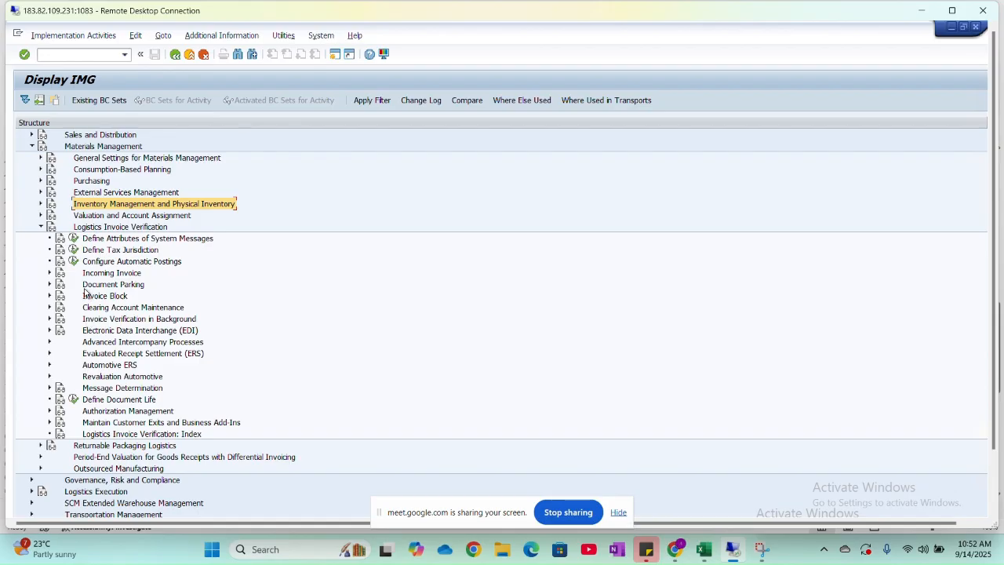
click(49, 273)
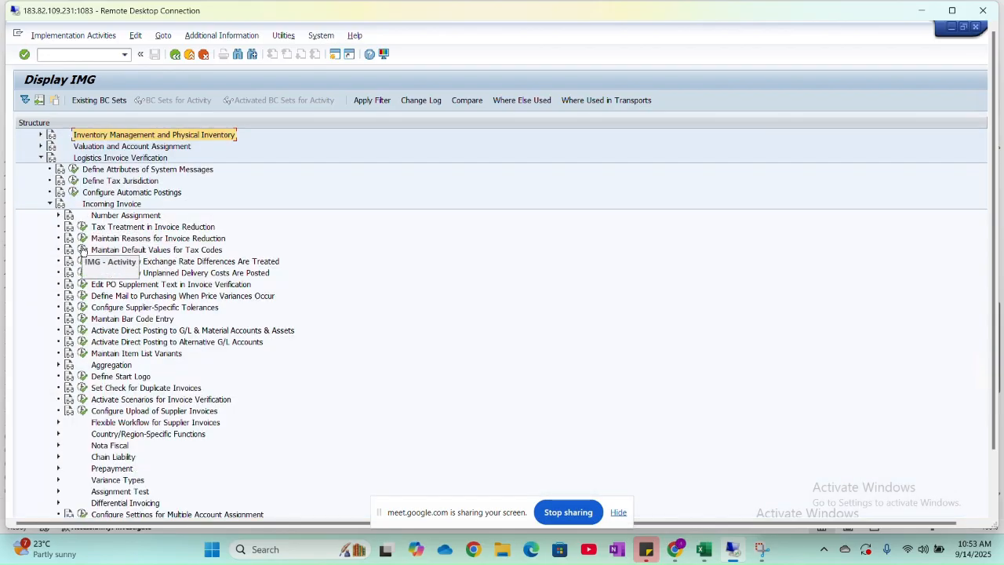
- Recheck the path in the class sheet and open the Maintain Default Values for Tax Codes activity in SAP
key(alt+Tab)
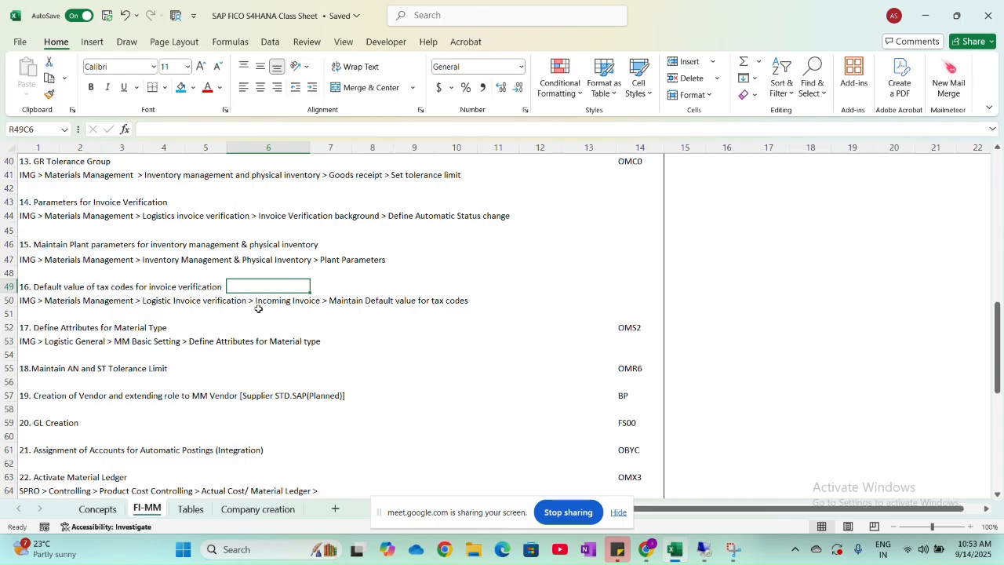
key(alt+Tab)
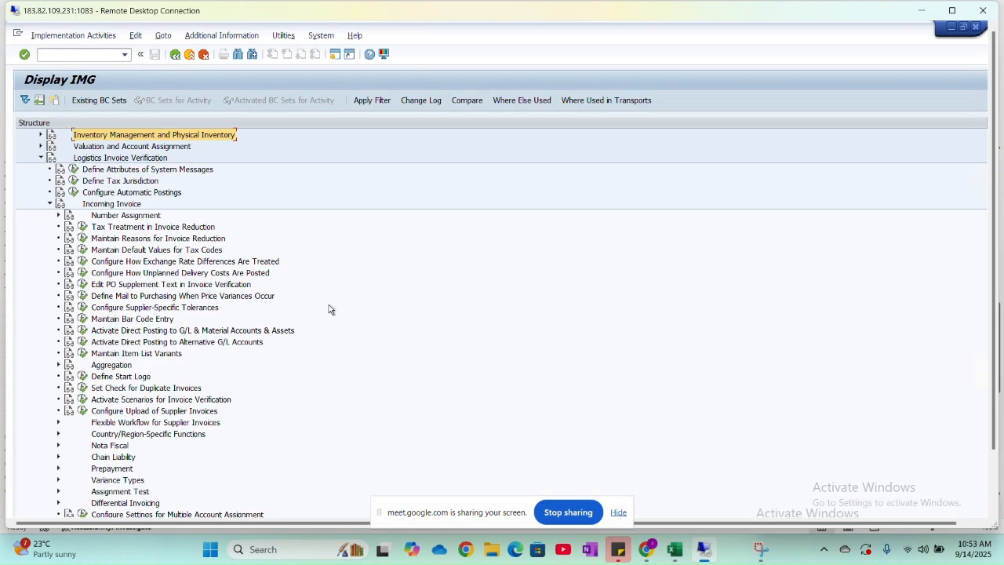
click(82, 250)
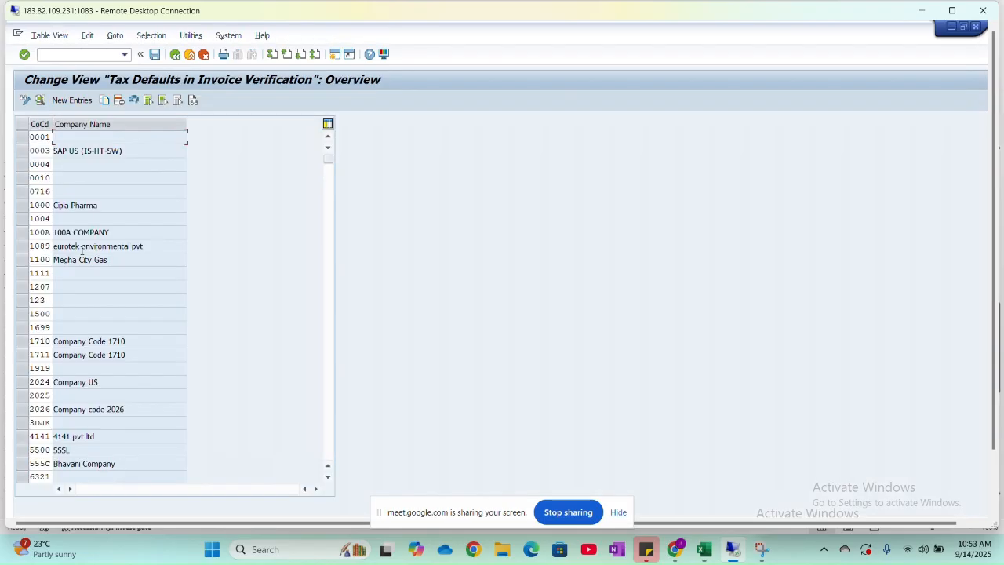
- Create a tax defaults entry for company code HNMO with blank tax codes, save it under the proposed customizing request and return to the overview
click(81, 100)
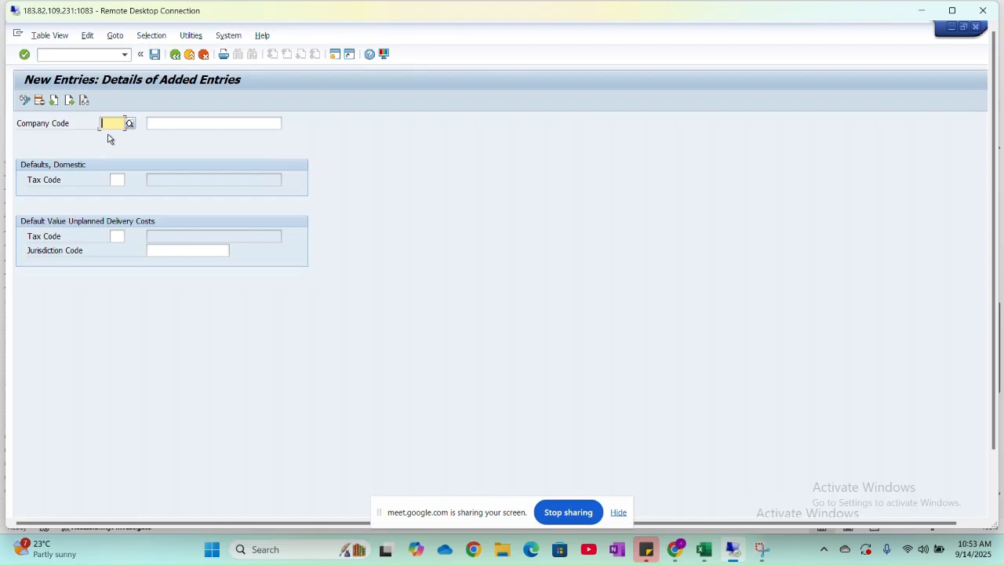
text(HNM)
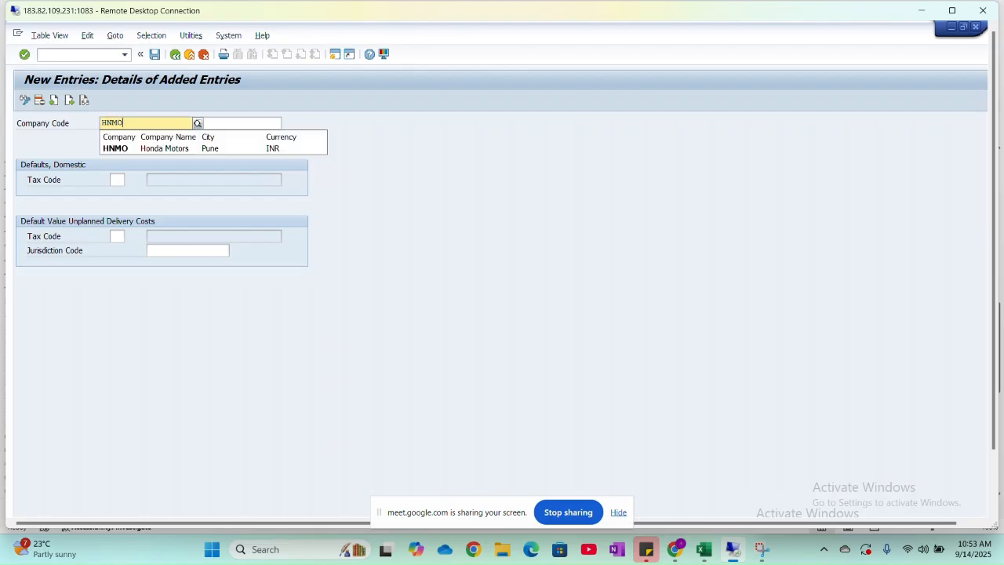
text(O)
click(118, 148)
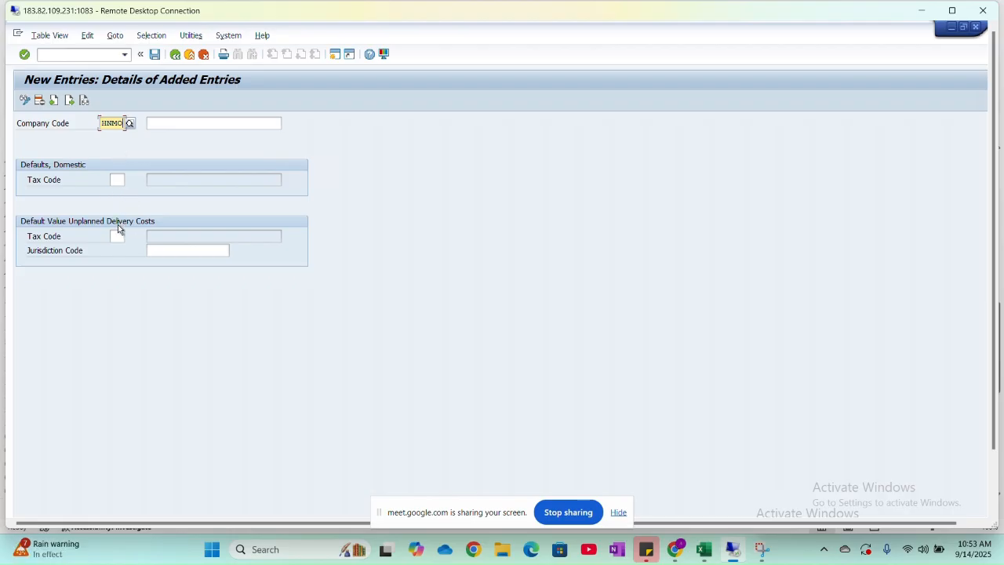
click(156, 59)
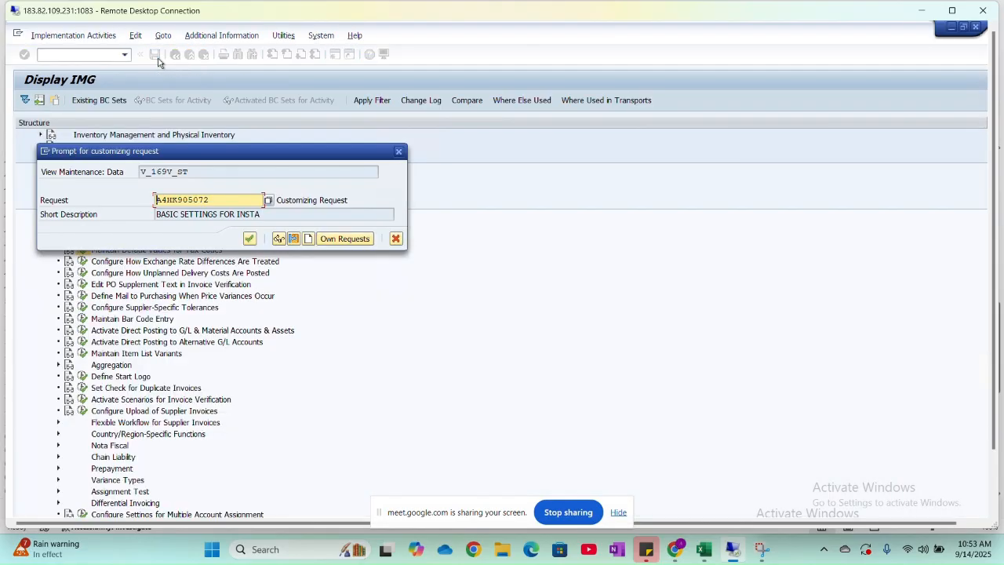
click(248, 239)
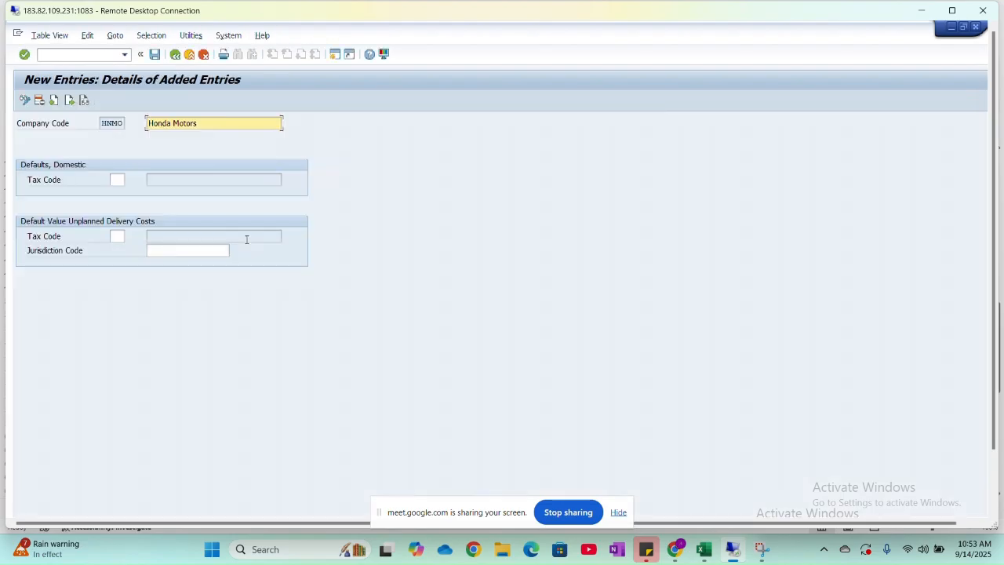
click(175, 57)
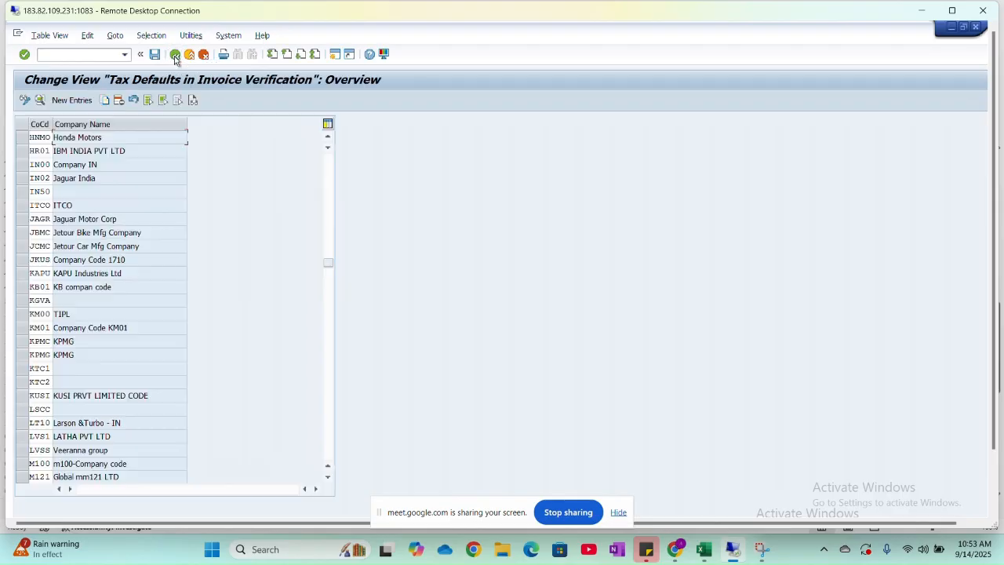
- Switch to the Excel class sheet, read item 17, Define Attributes for Material Type, and review the list of material types in the Concepts sheet
key(alt+Tab)
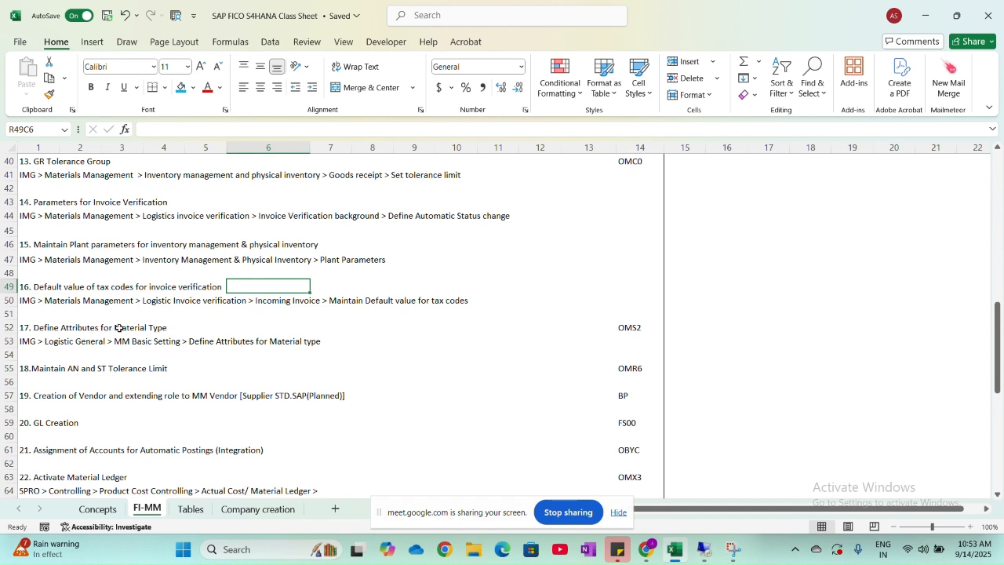
scroll(119, 328, down, 1)
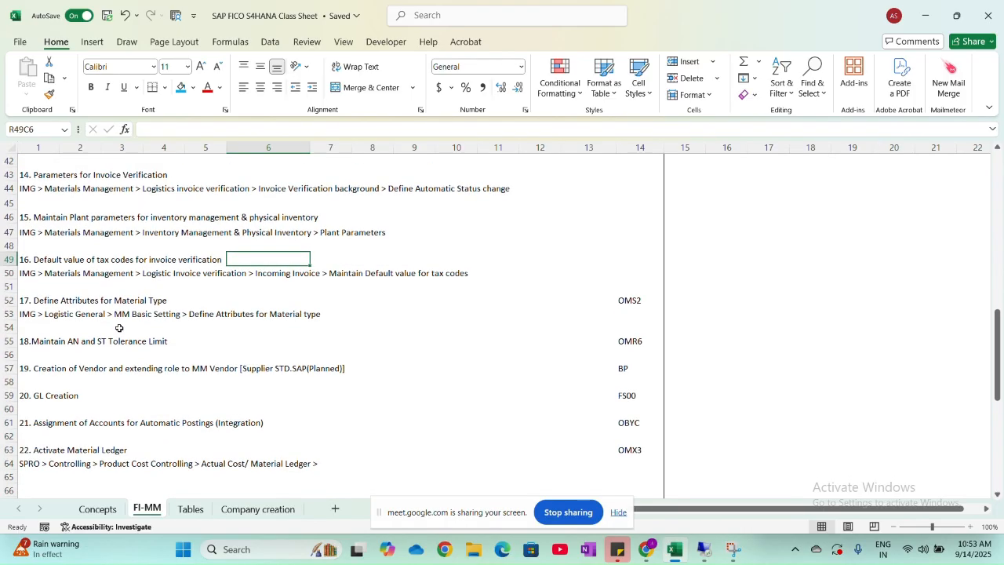
click(99, 508)
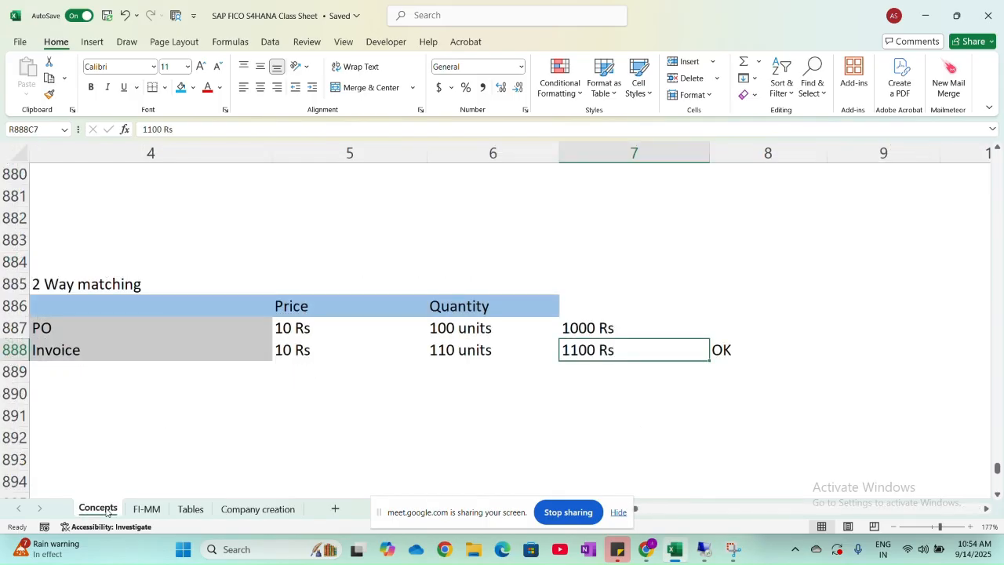
scroll(206, 327, left, 6)
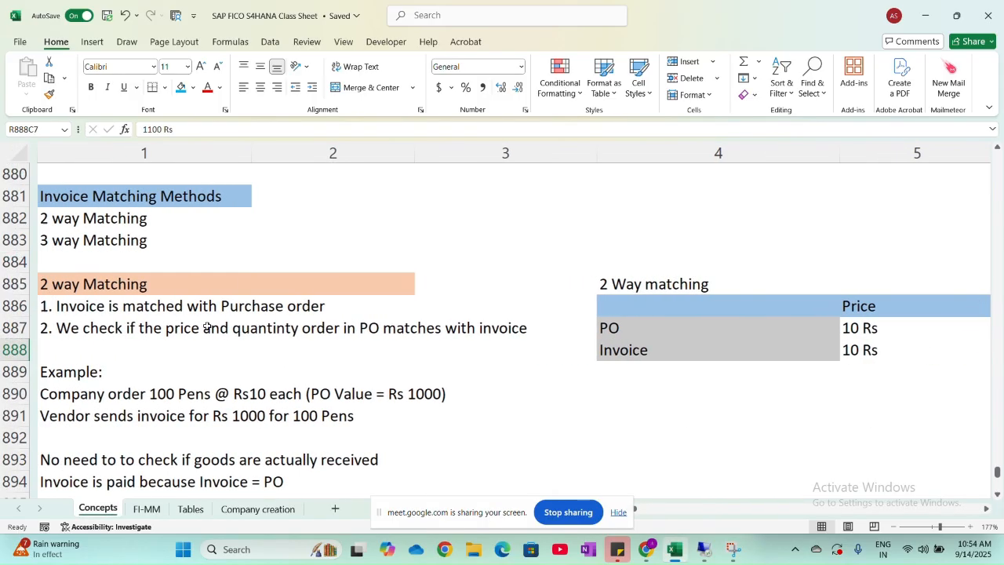
scroll(206, 327, left, 1)
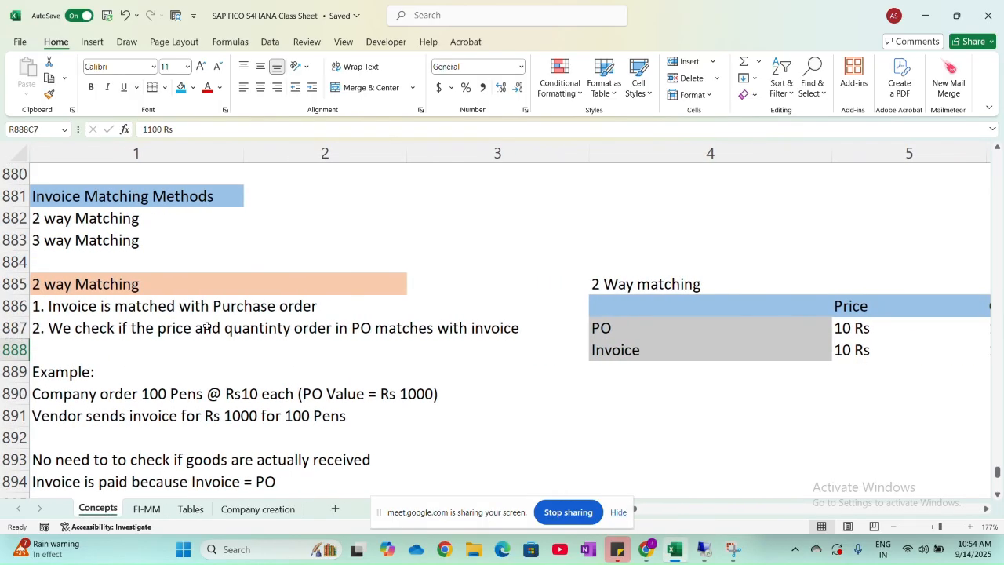
scroll(206, 327, up, 8)
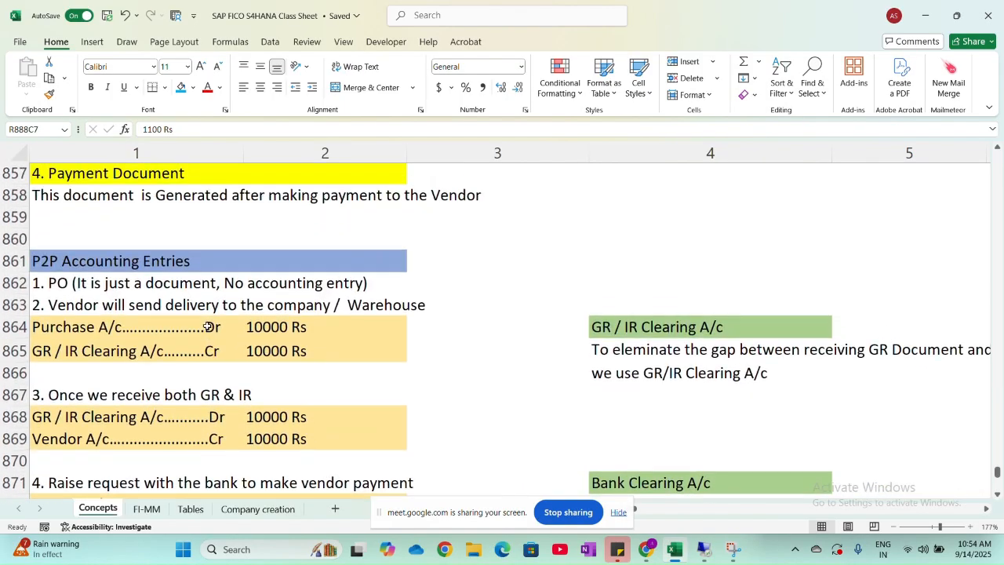
scroll(207, 326, up, 7)
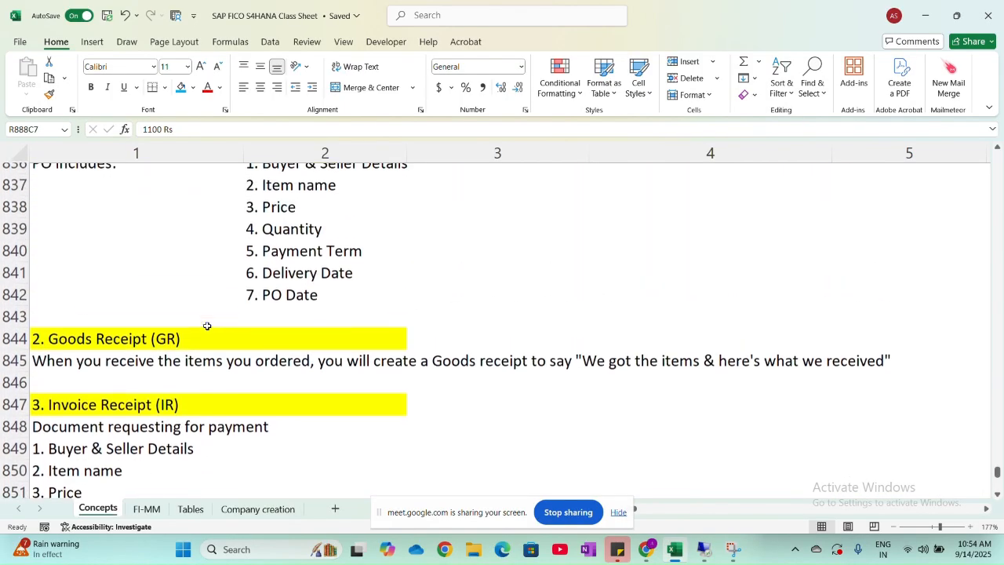
scroll(207, 326, up, 8)
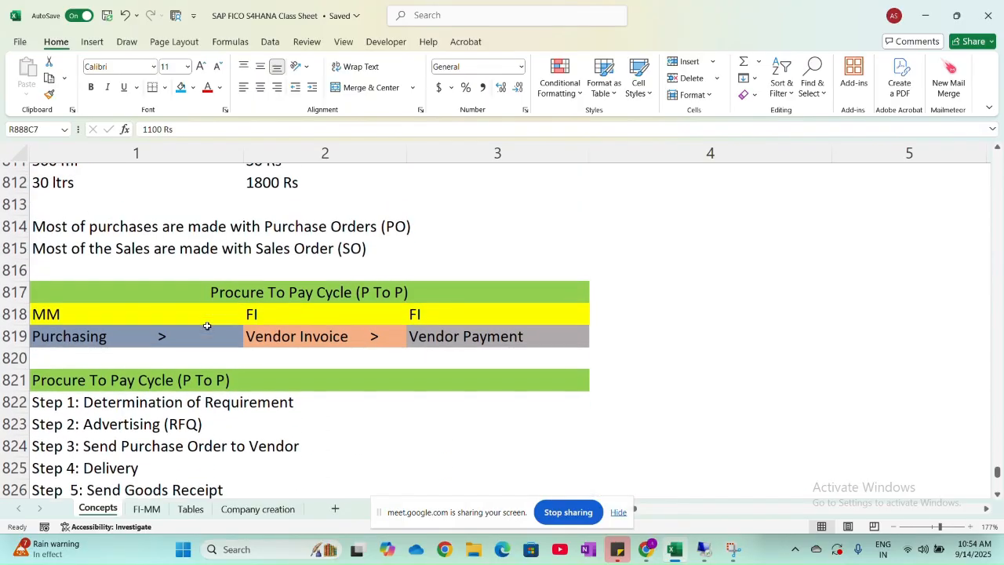
scroll(207, 325, up, 4)
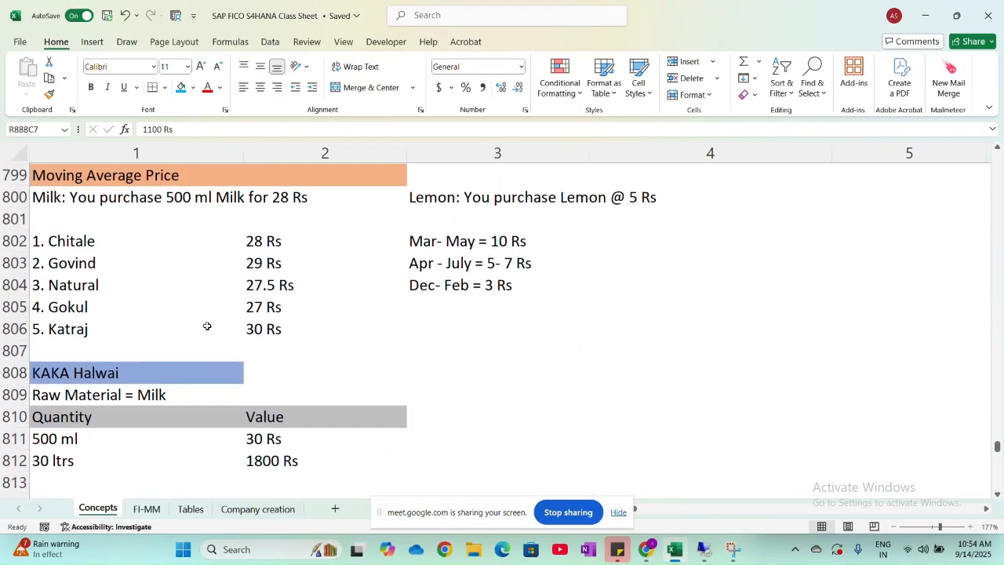
scroll(207, 326, up, 6)
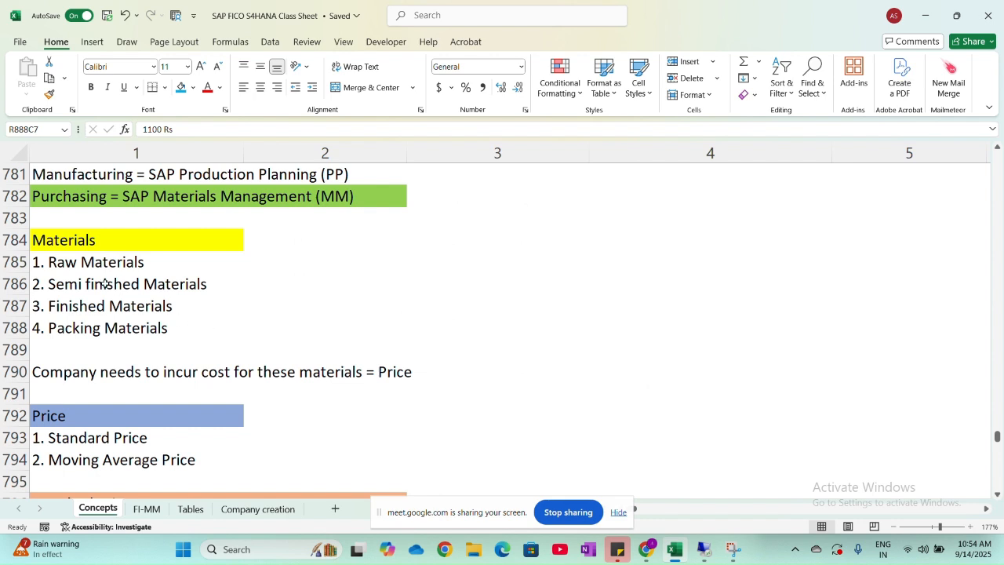
drag(78, 261, 75, 326)
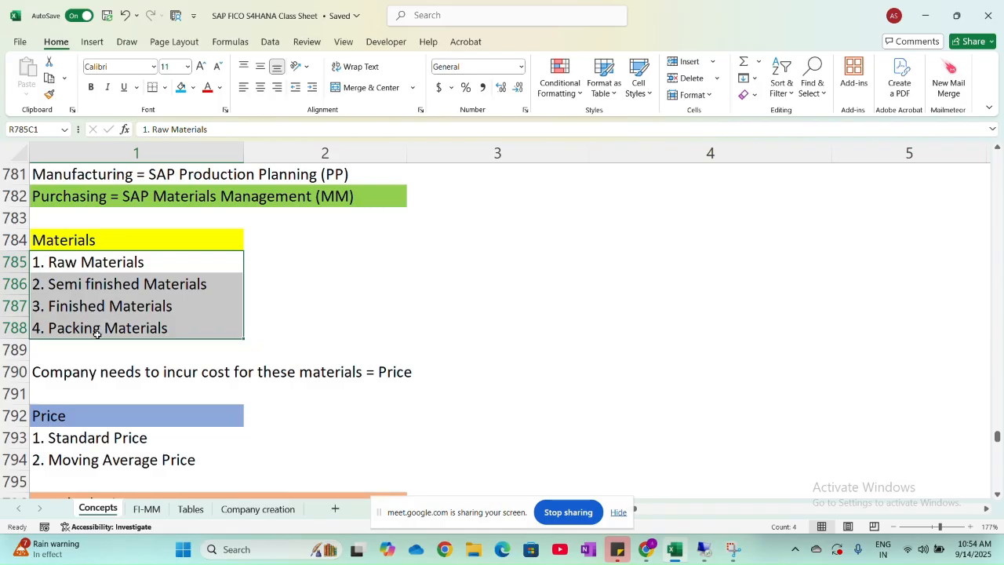
click(189, 259)
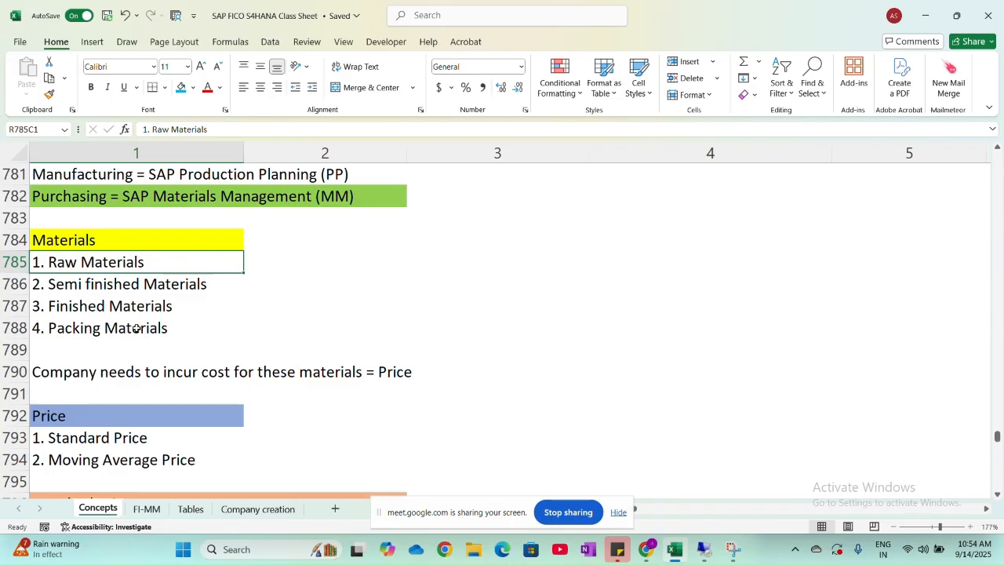
- Leave the tax defaults overview in SAP, and reopen the FI-MM sheet in Excel to read item 17's IMG path
key(alt+Tab)
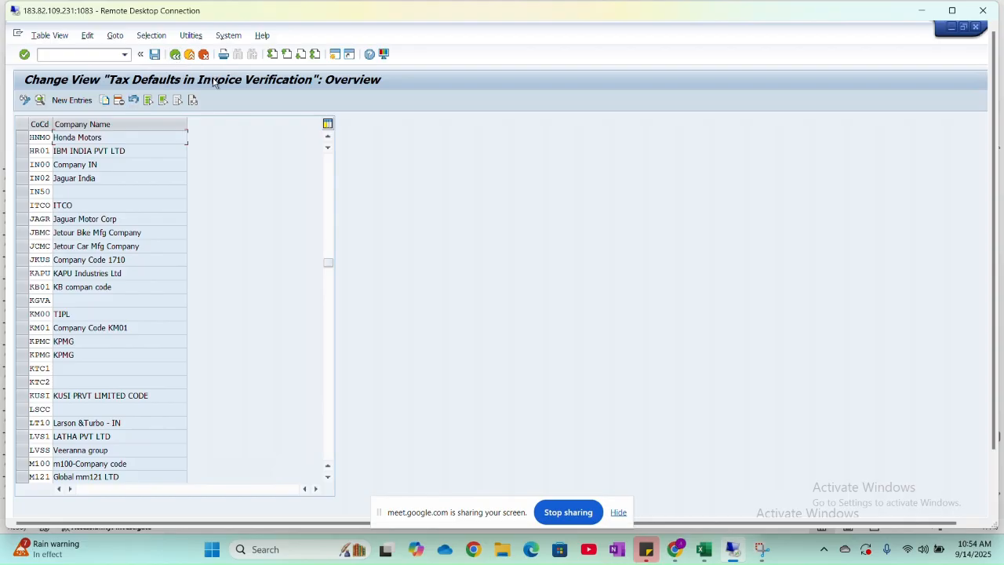
click(176, 59)
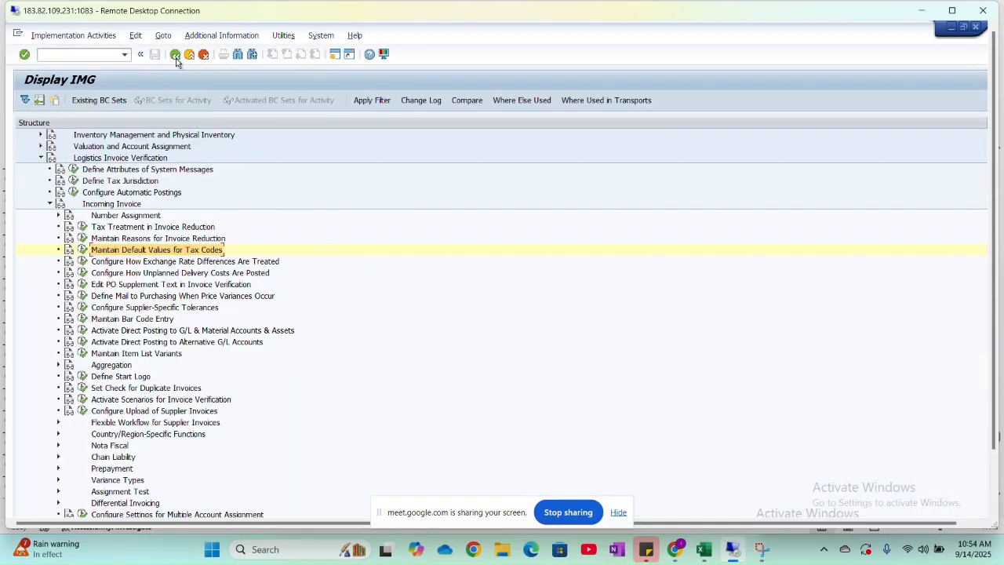
key(alt+Tab)
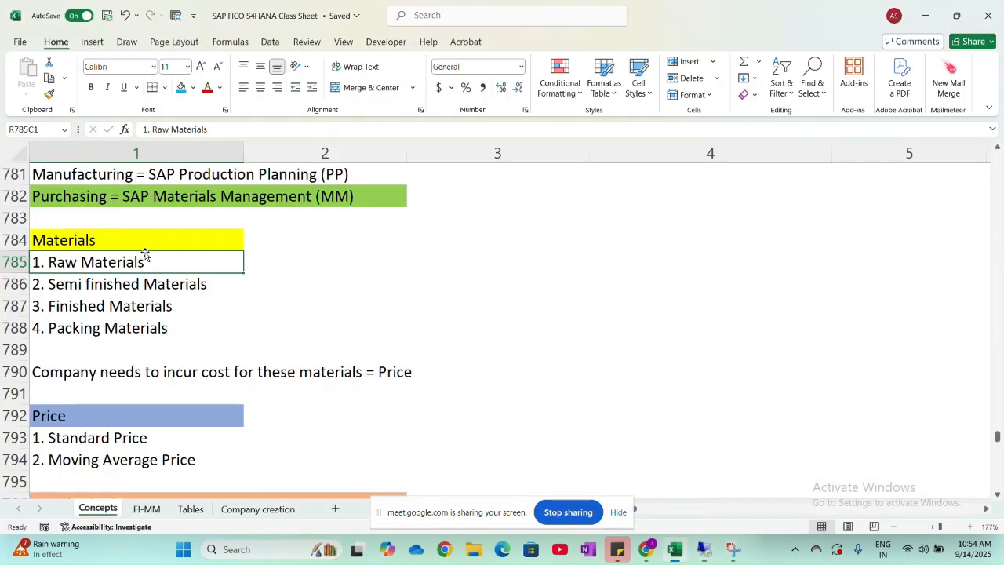
click(148, 510)
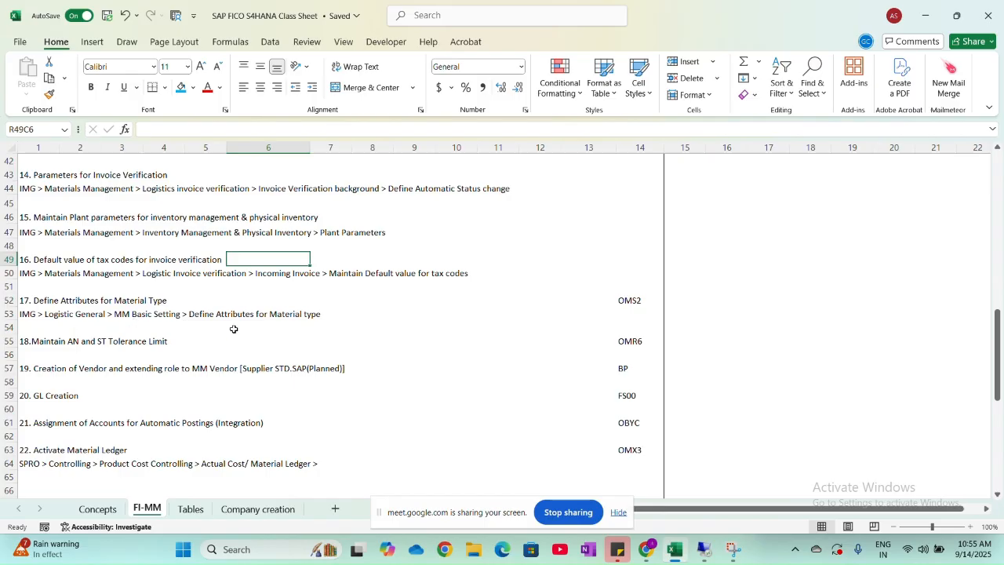
- Switch back to the IMG structure in SAP and collapse Incoming Invoice and Logistics Invoice Verification
key(alt+Tab)
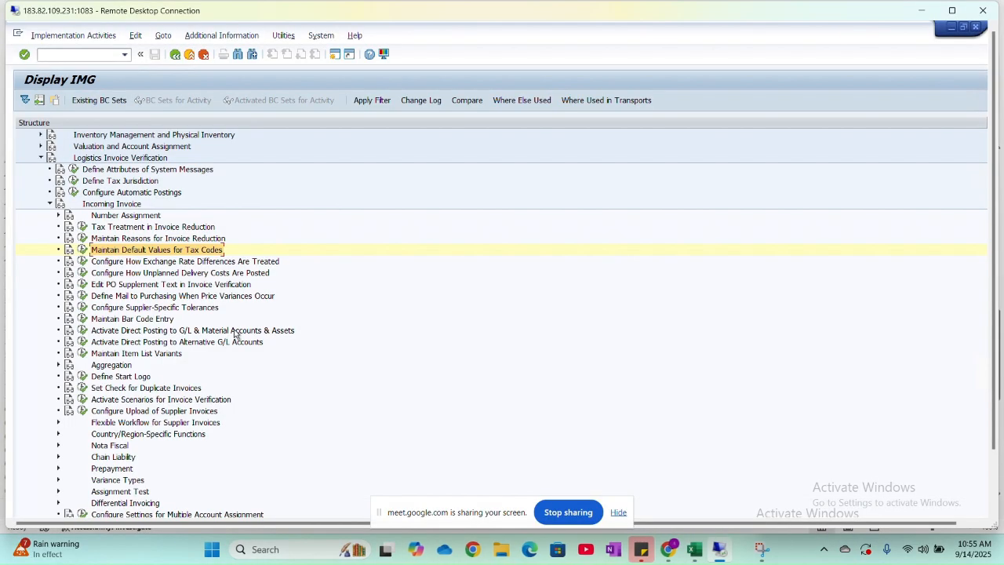
click(50, 204)
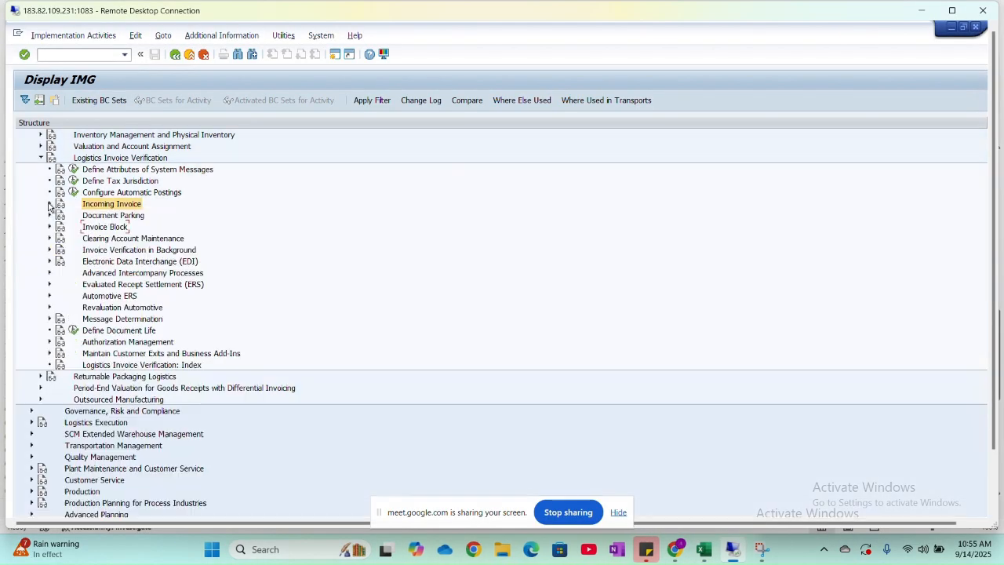
click(42, 158)
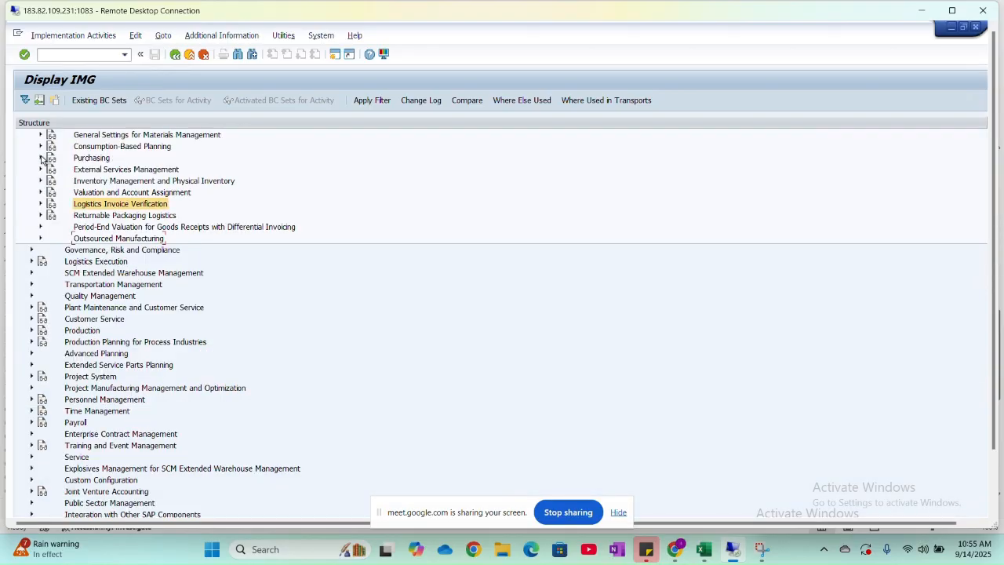
- Collapse Materials Management and open Define Attributes of Material Types under Logistics - General, Material Master, Basic Settings
scroll(107, 268, up, 5)
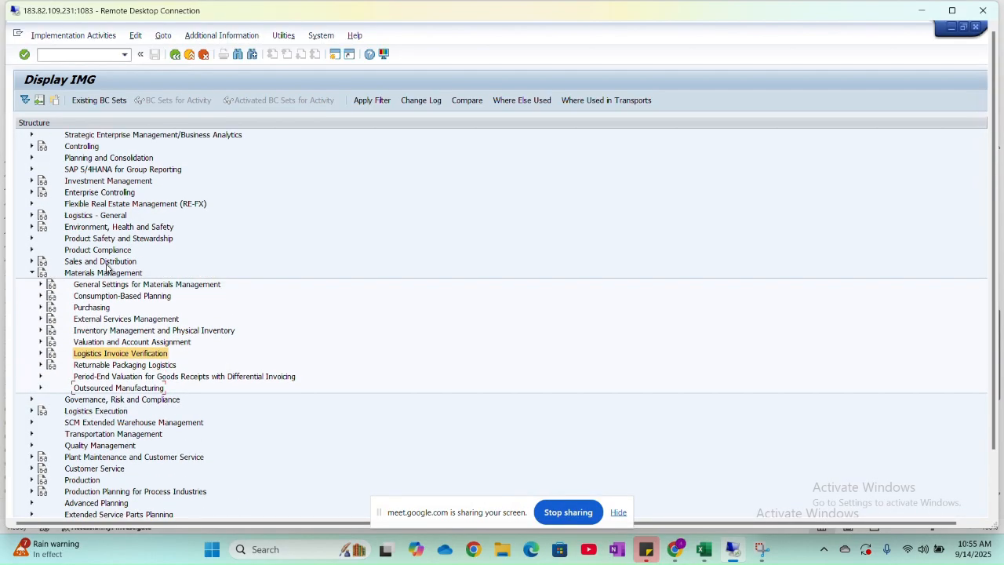
click(32, 272)
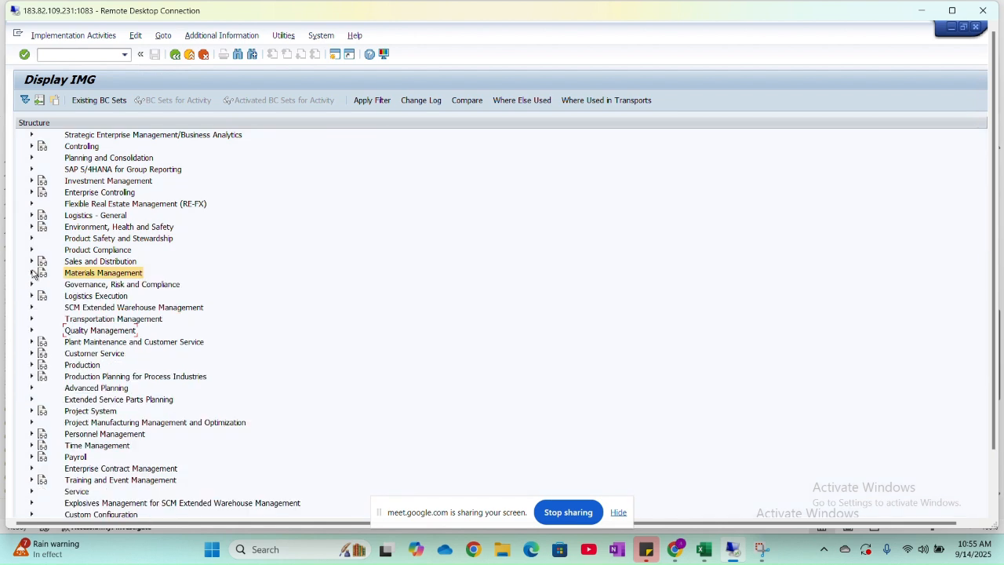
click(32, 216)
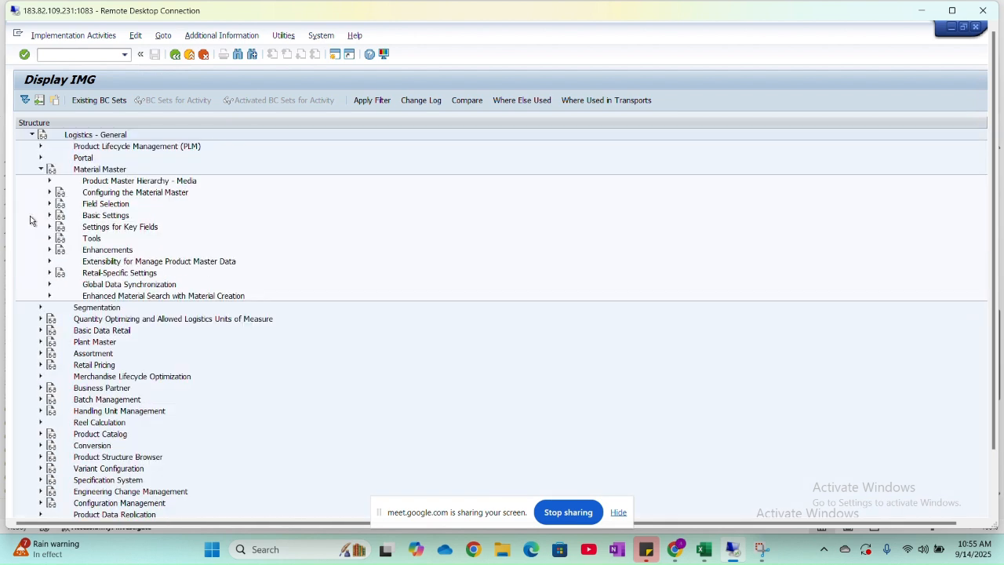
click(50, 216)
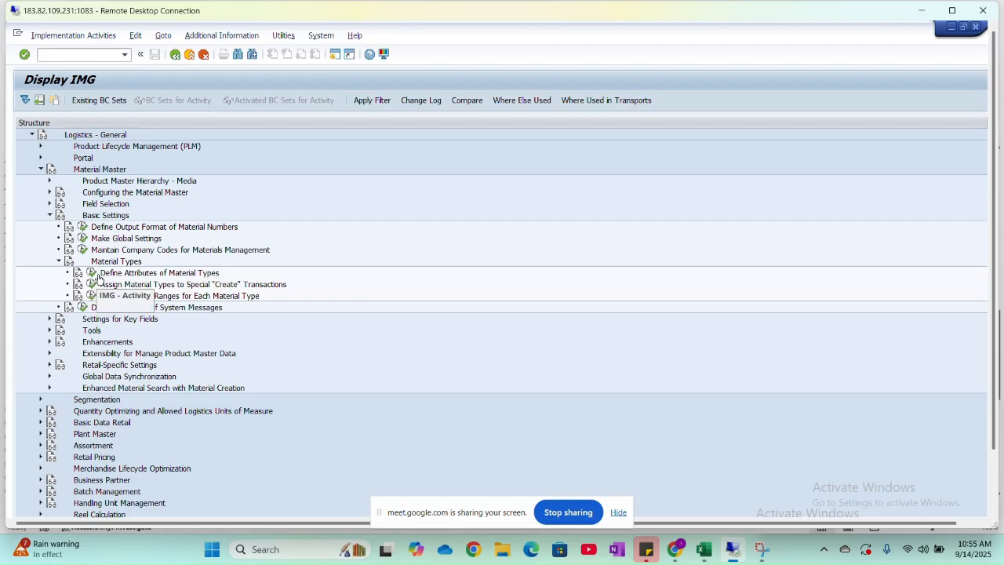
click(92, 273)
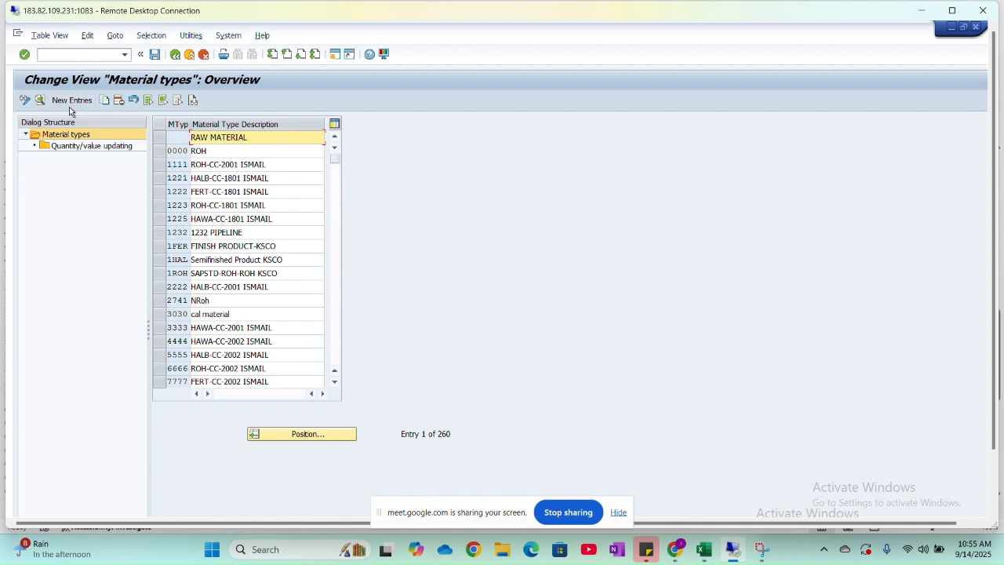
- Look up material types ROH, FERT and HALB one after another in the material types overview
click(280, 437)
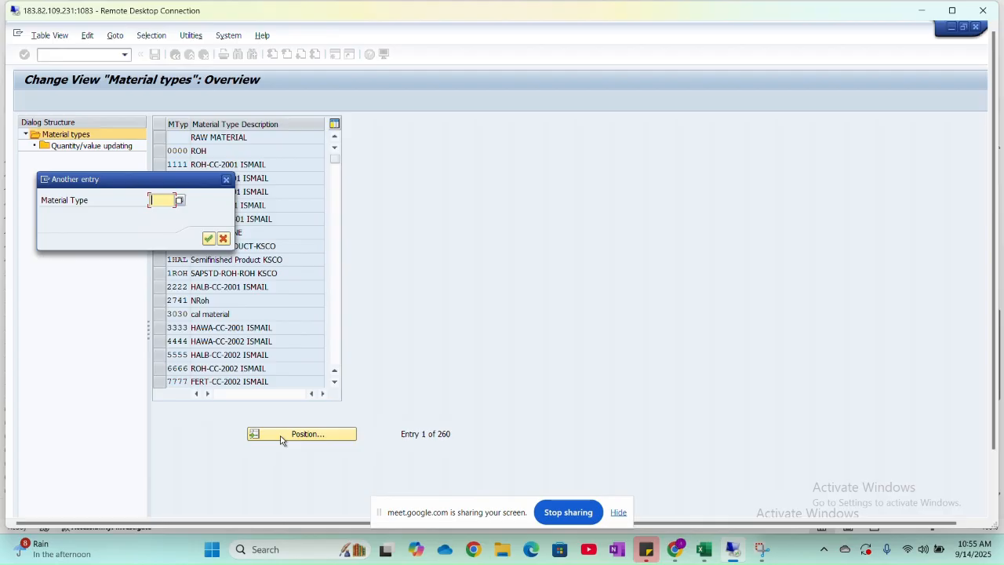
text(ROH)
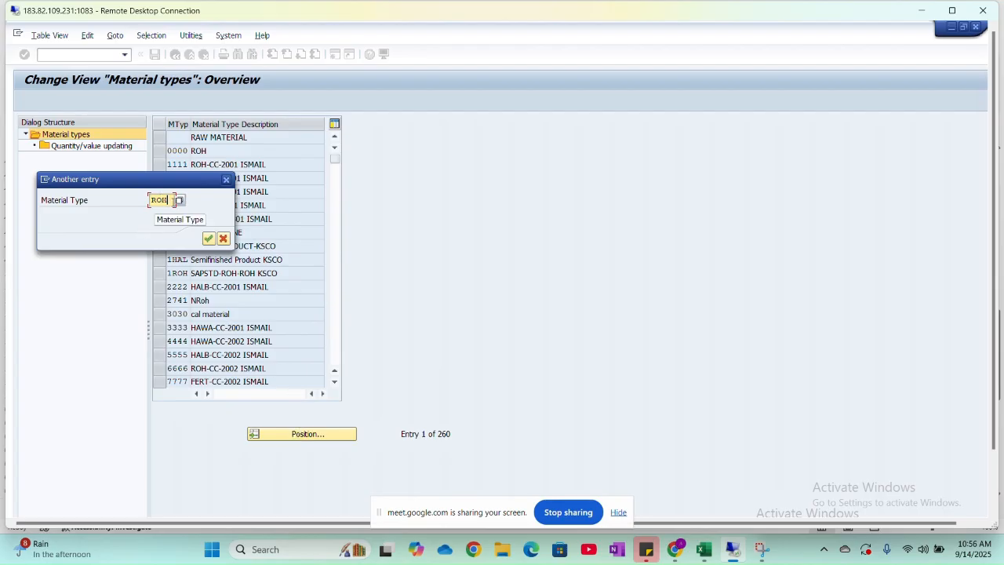
click(214, 240)
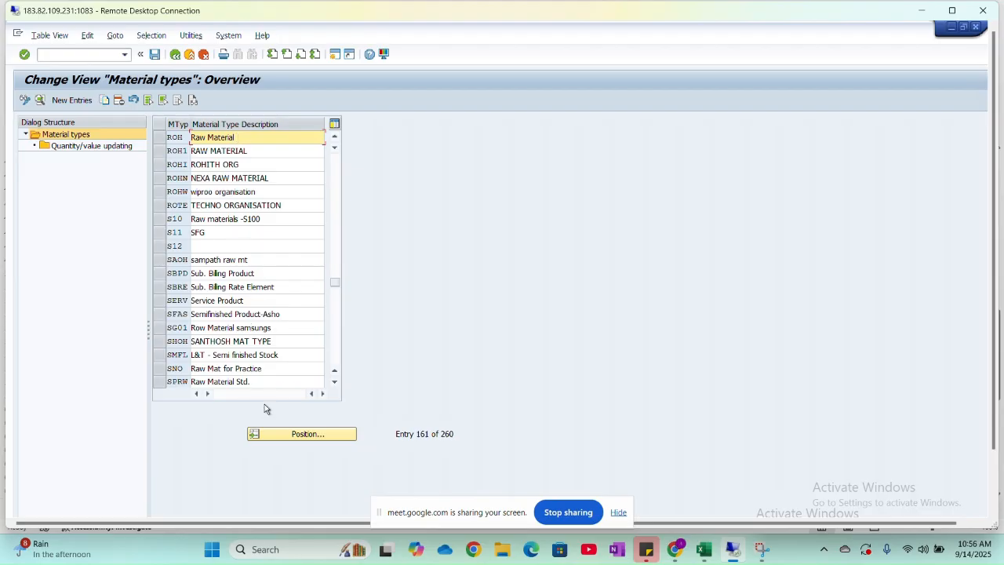
click(279, 436)
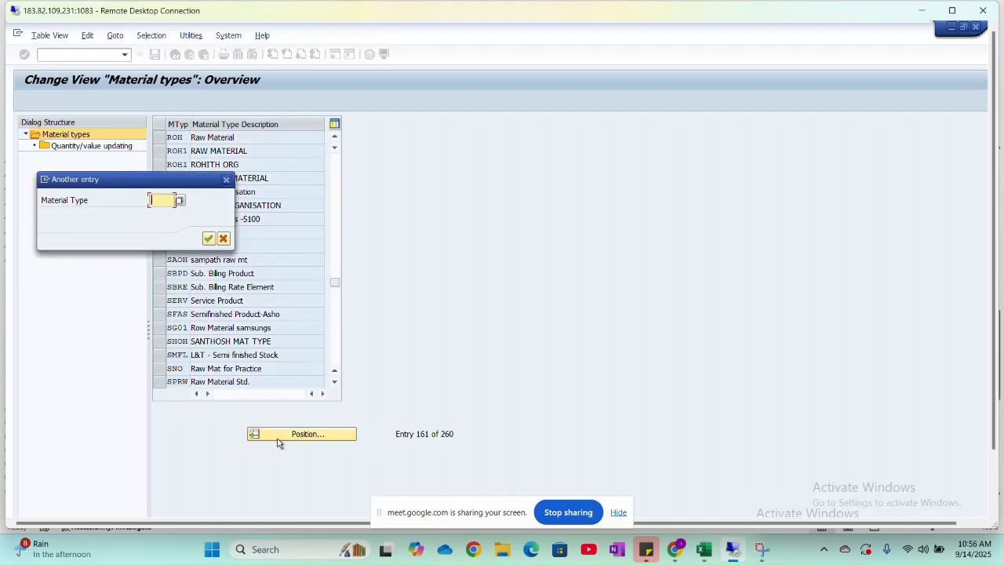
text(FERT)
click(208, 238)
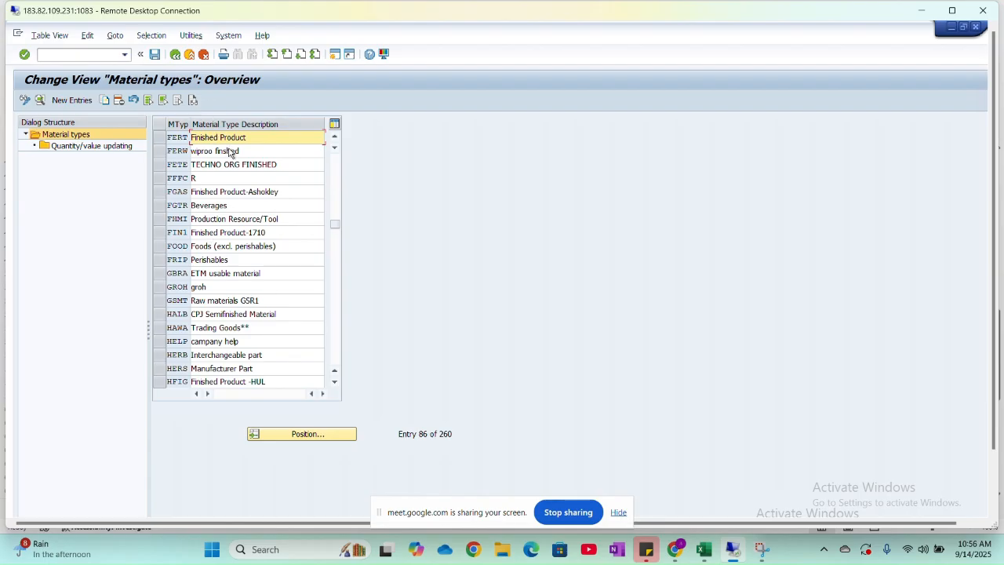
scroll(229, 152, up, 1)
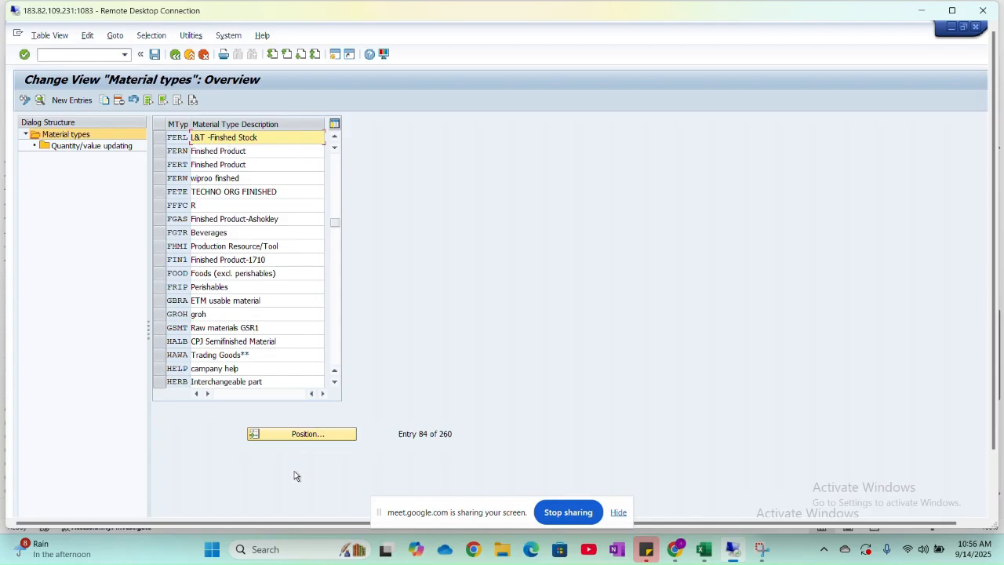
click(311, 437)
text(HALB)
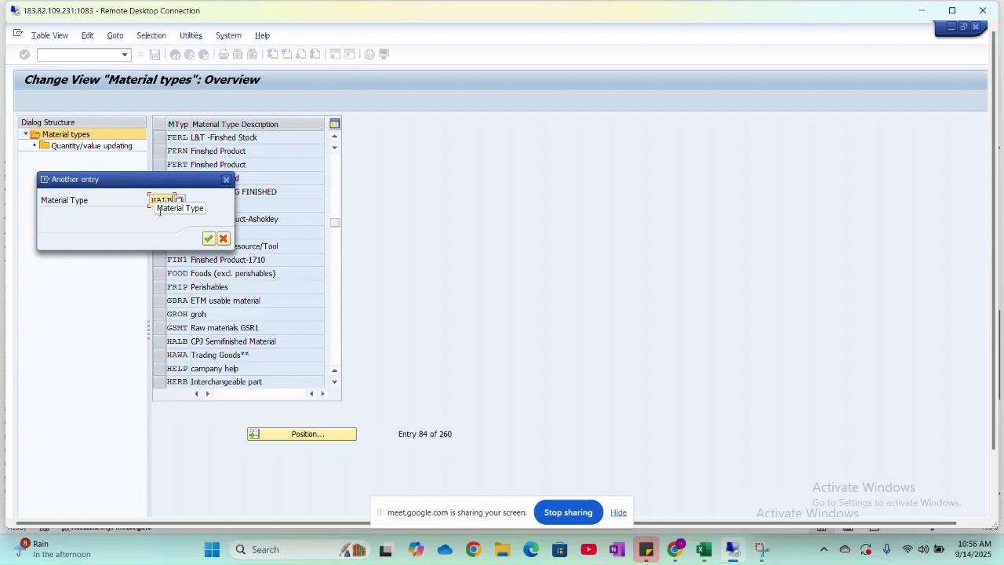
click(209, 239)
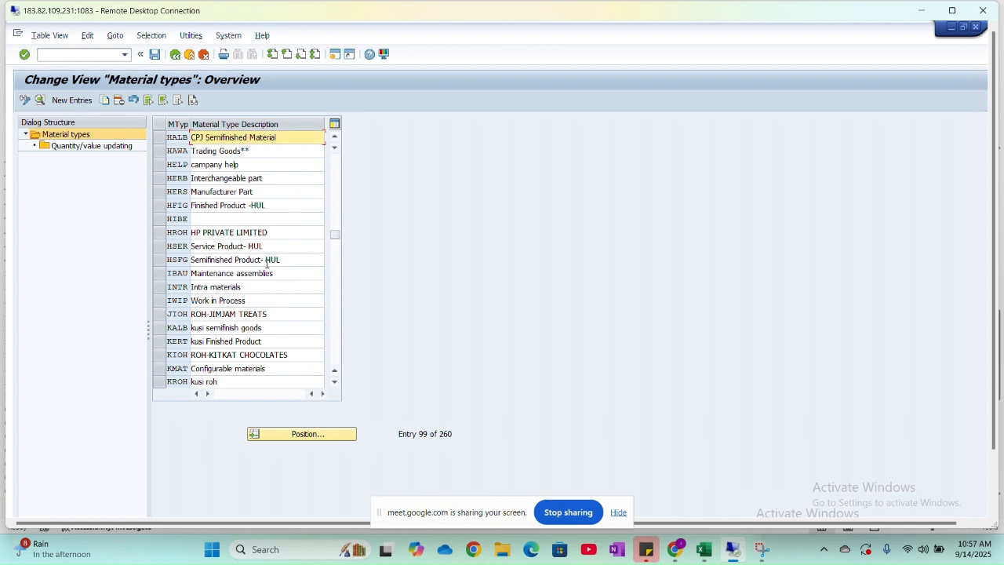
- View the quantity/value updating overview for material type HAWA, and return to the material types list
click(161, 152)
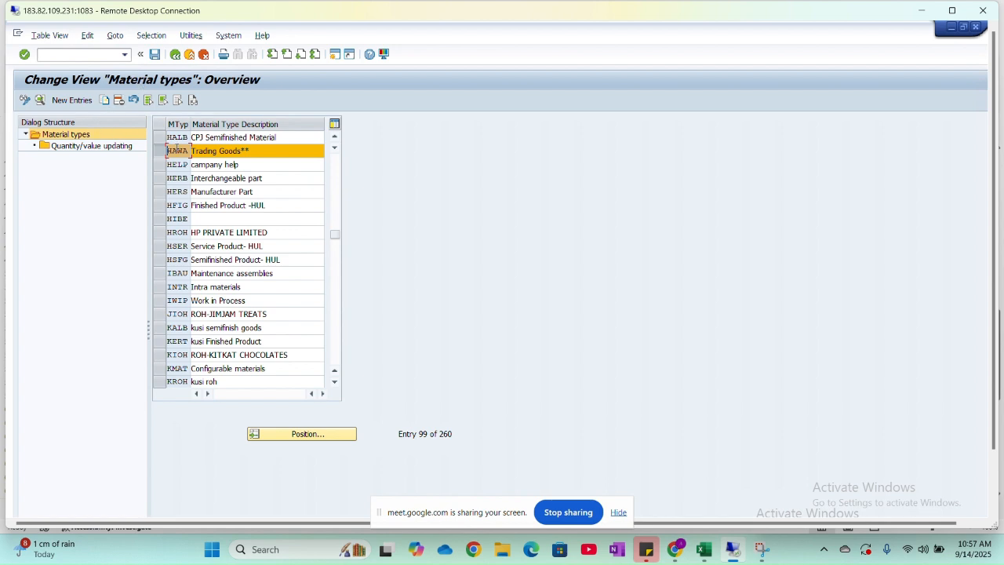
click(102, 148)
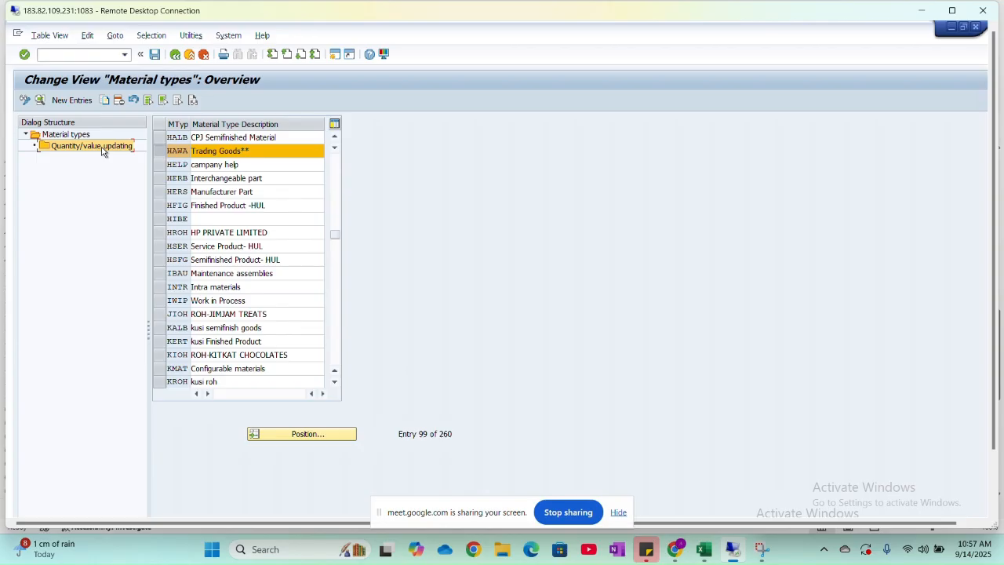
click(74, 135)
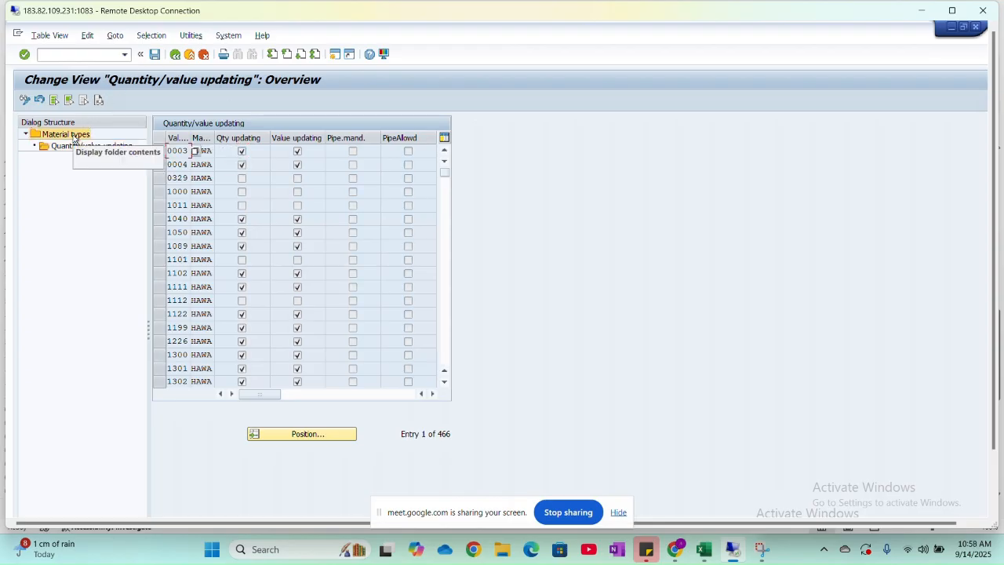
double_click(74, 135)
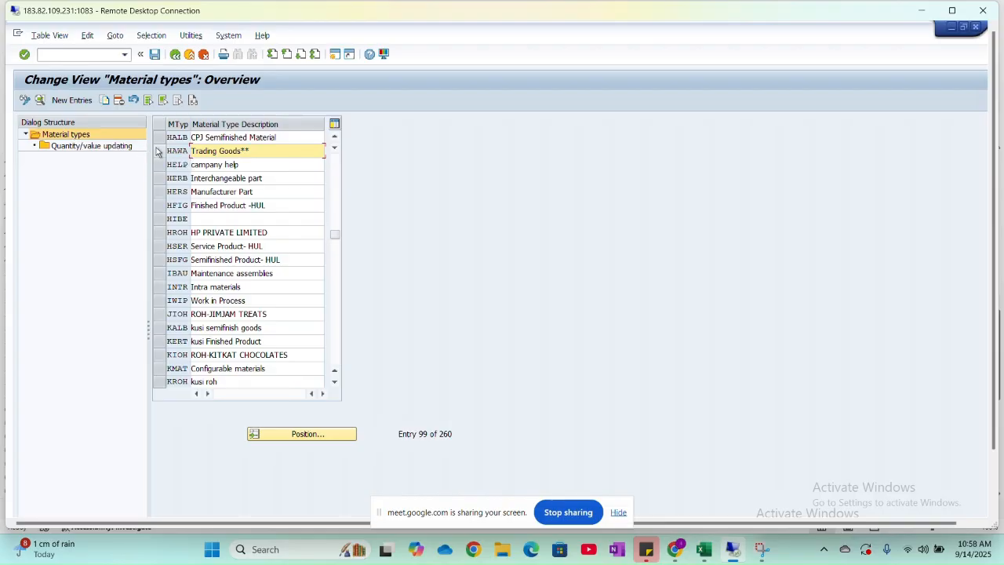
- Open the details of material type HAWA and review its general data, user departments, valuation and quantity/value updating settings
click(179, 150)
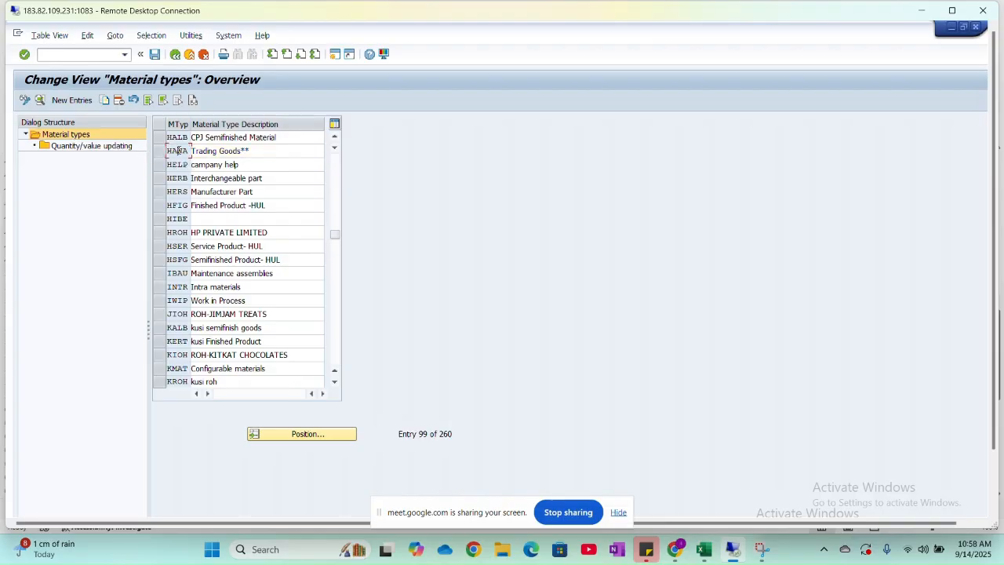
double_click(178, 151)
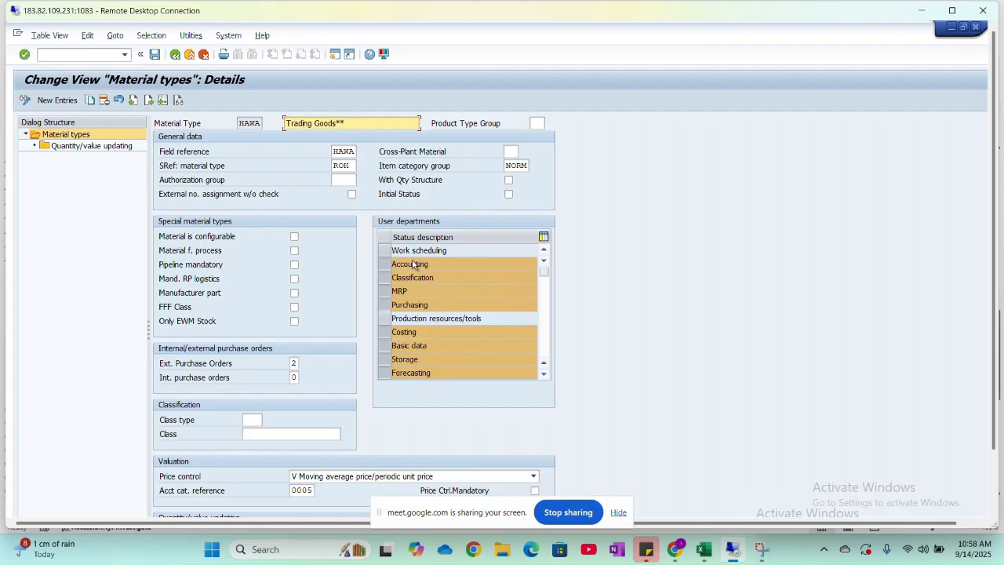
scroll(414, 264, down, 1)
scroll(442, 309, up, 1)
scroll(366, 431, down, 2)
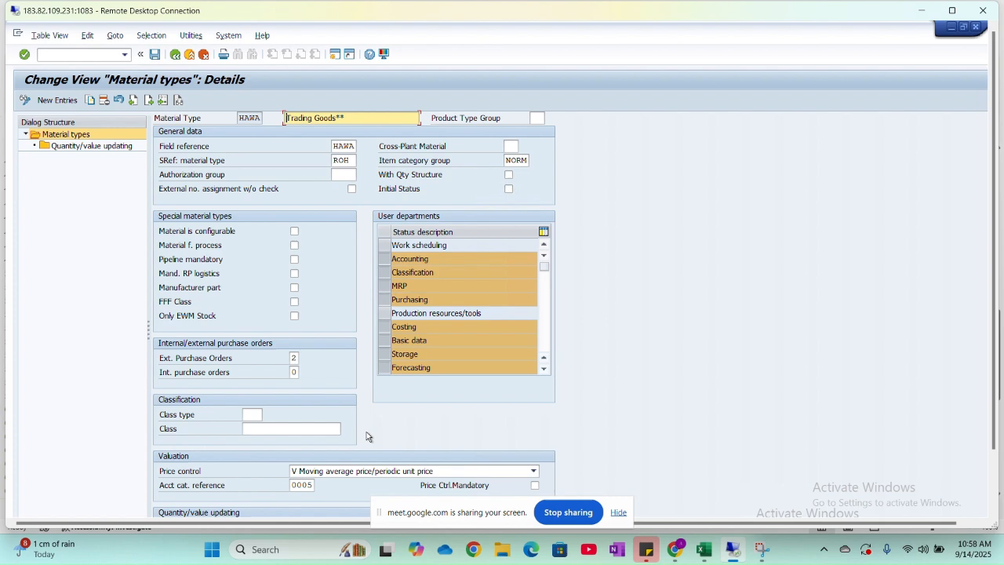
scroll(366, 437, down, 2)
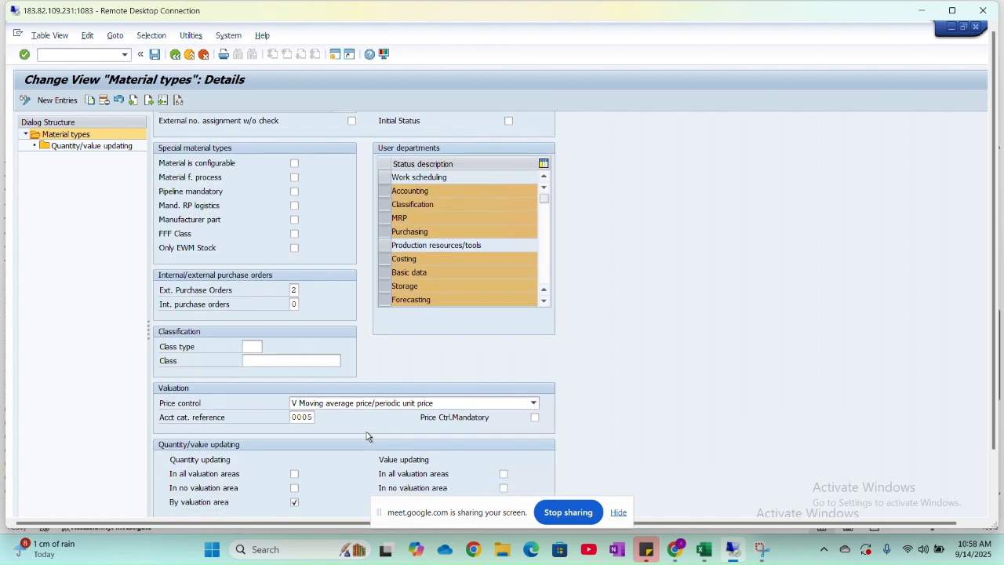
scroll(367, 436, down, 1)
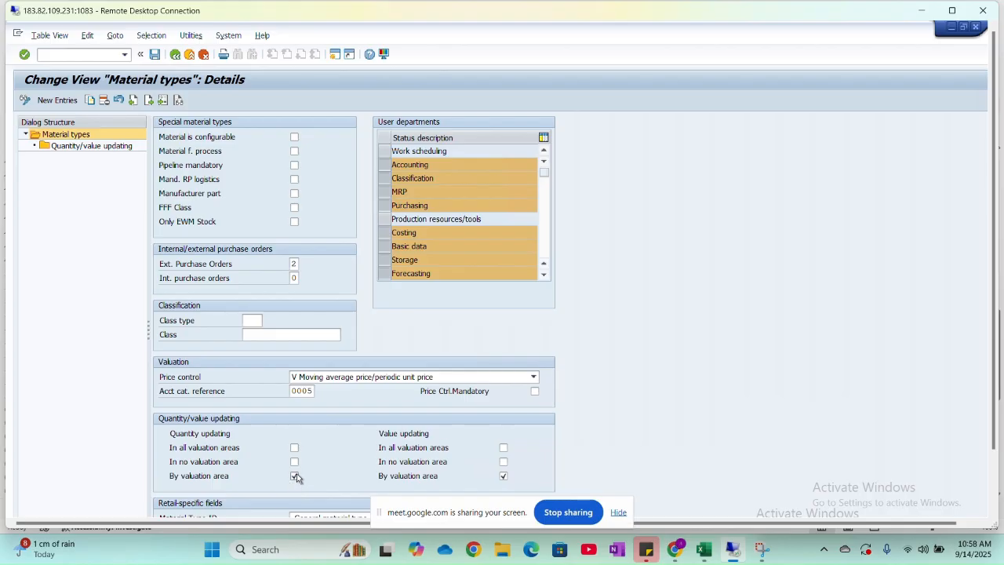
scroll(297, 475, down, 1)
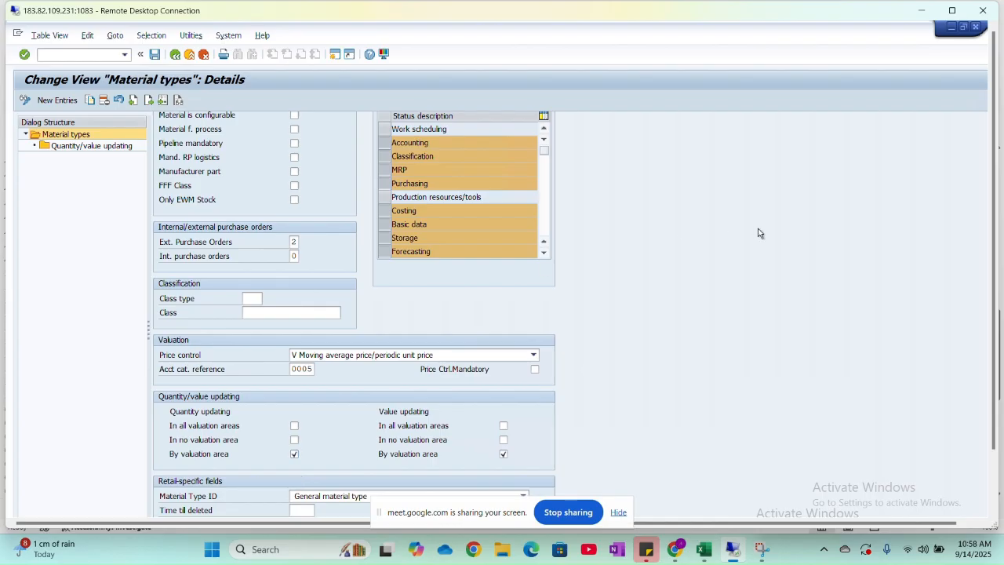
- Check the Material Type ID options in HAWA's retail-specific fields without changing the selection
drag(994, 143, 1001, 230)
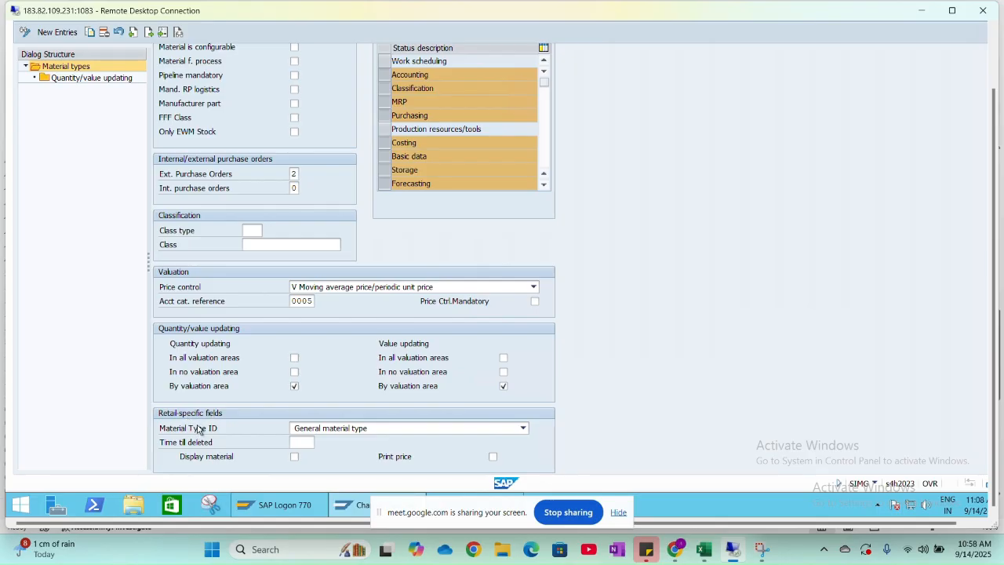
click(522, 429)
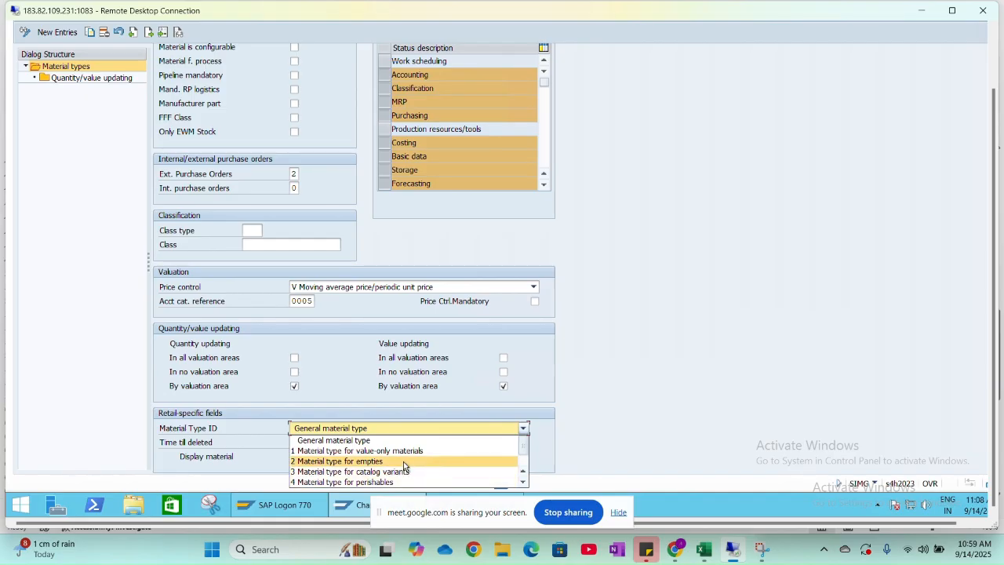
click(399, 408)
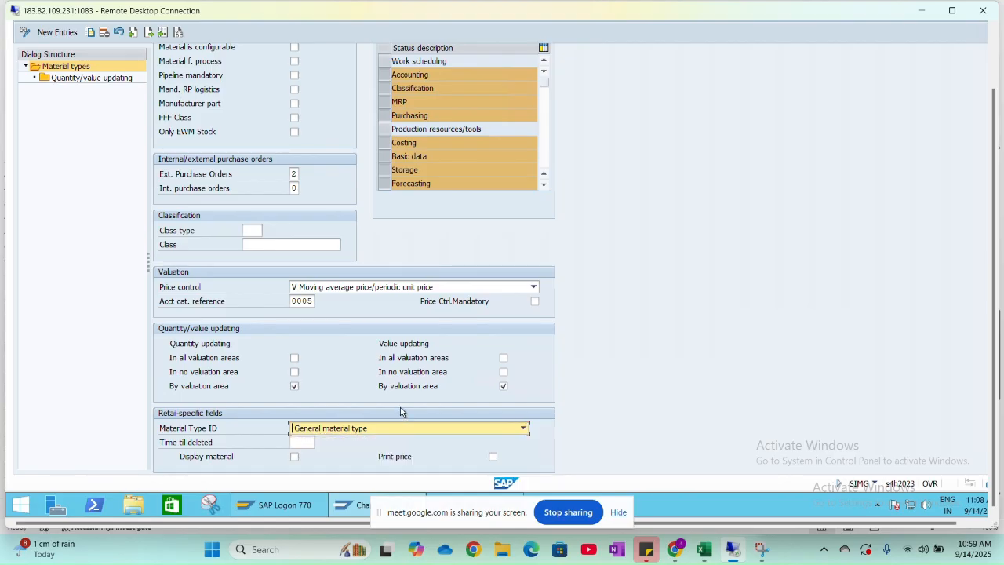
scroll(264, 169, up, 3)
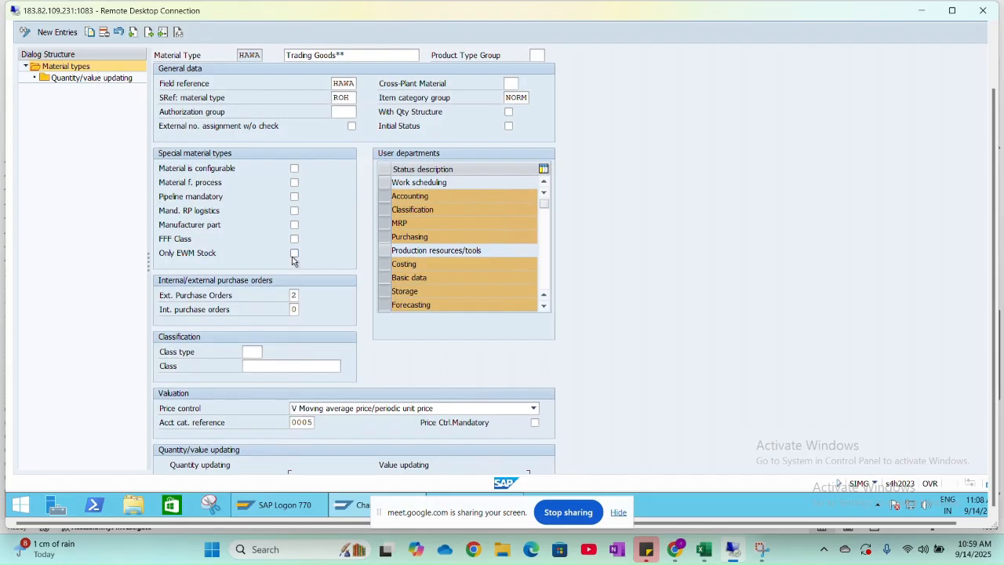
- Maximize the remote desktop window, return to the material types overview and open quantity/value updating for HAWA
click(951, 10)
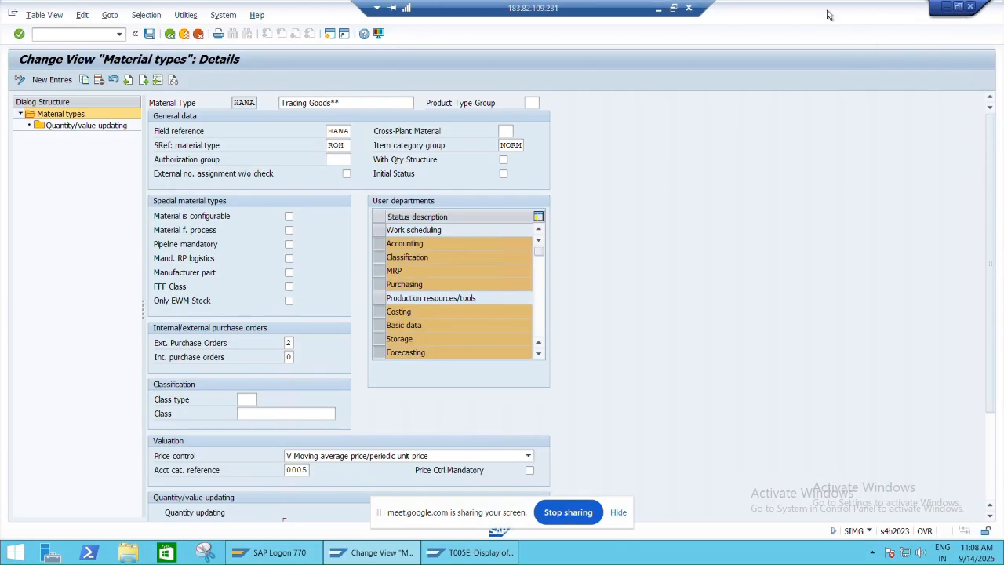
click(171, 36)
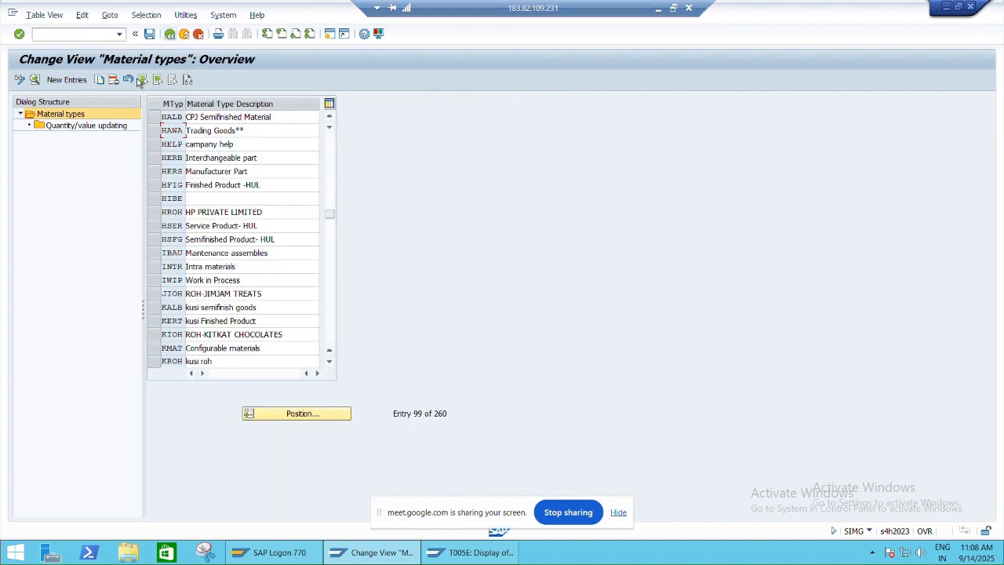
click(155, 132)
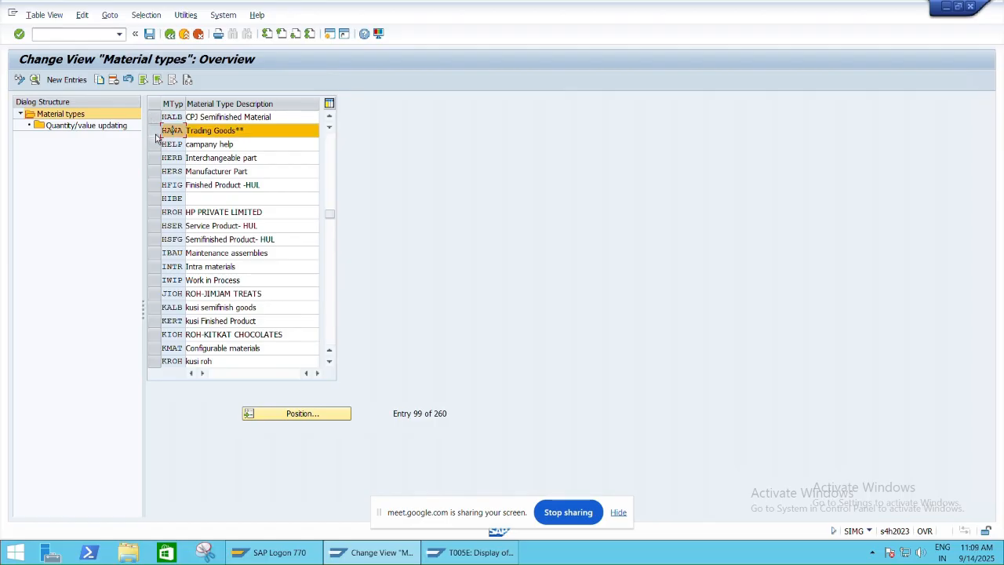
double_click(105, 128)
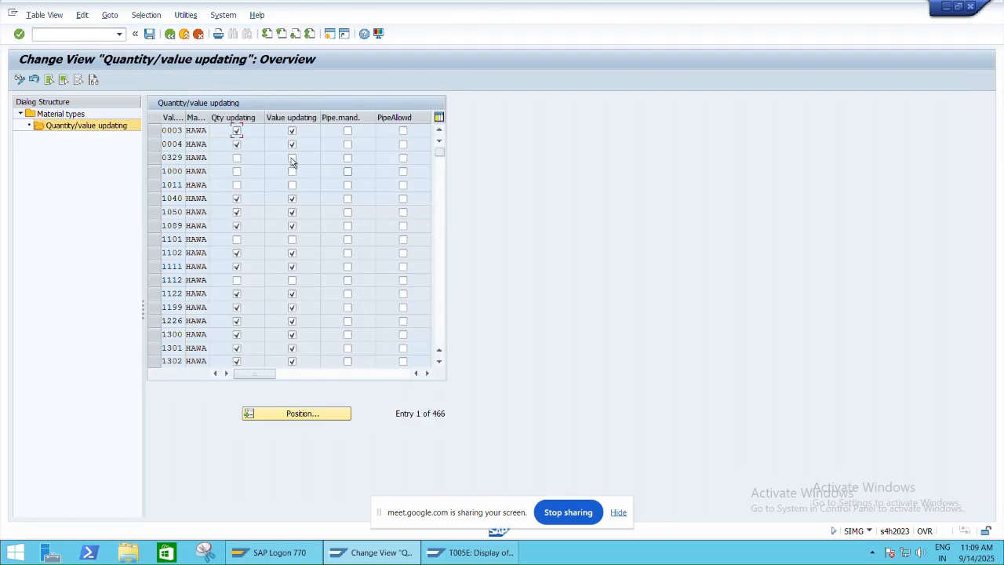
- Position the HAWA quantity/value updating list at valuation area HPC1, bring the HNM1 row into view and restore the remote desktop window
click(291, 411)
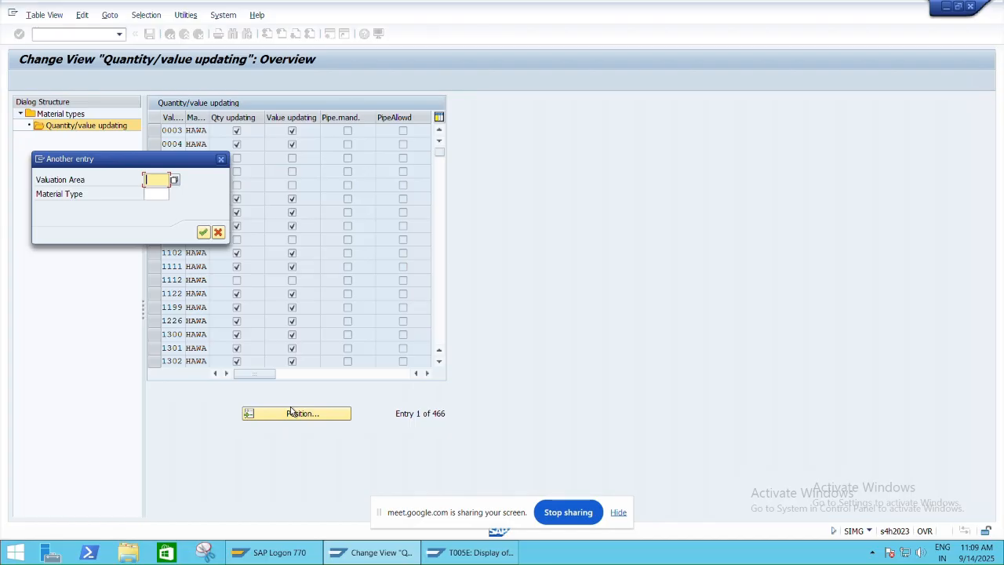
text(HPC1)
key(Return)
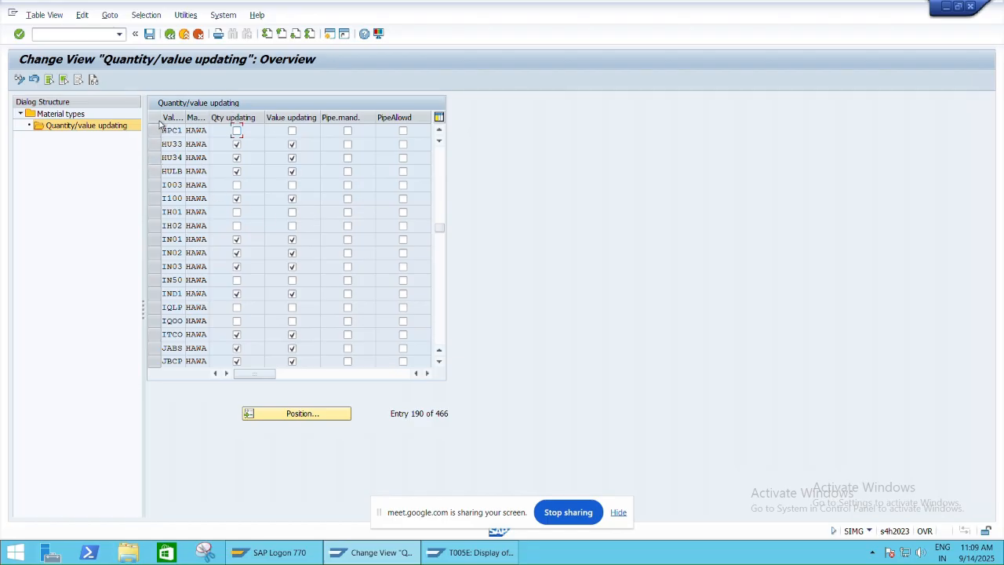
click(439, 131)
click(439, 131)
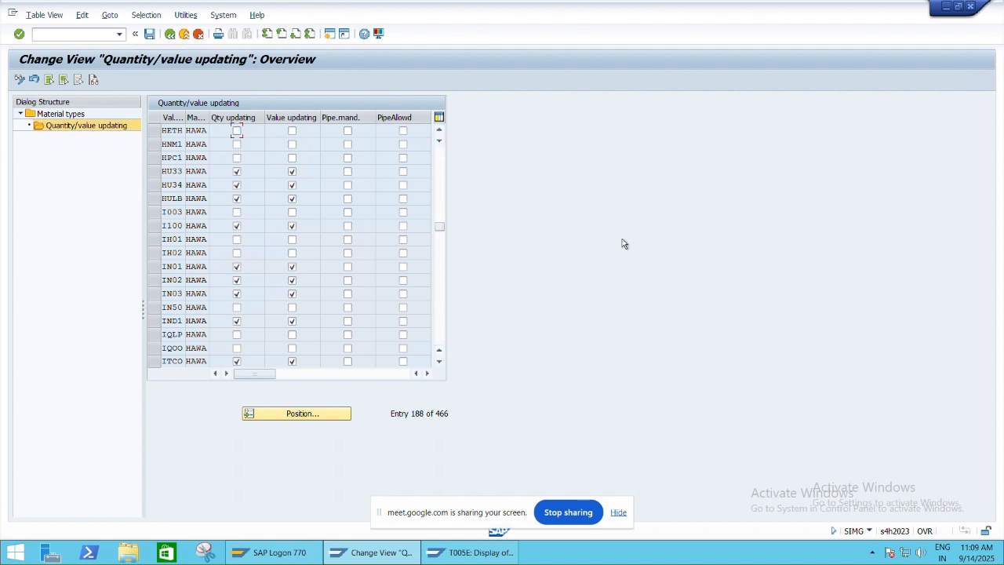
mouse_move(682, 6)
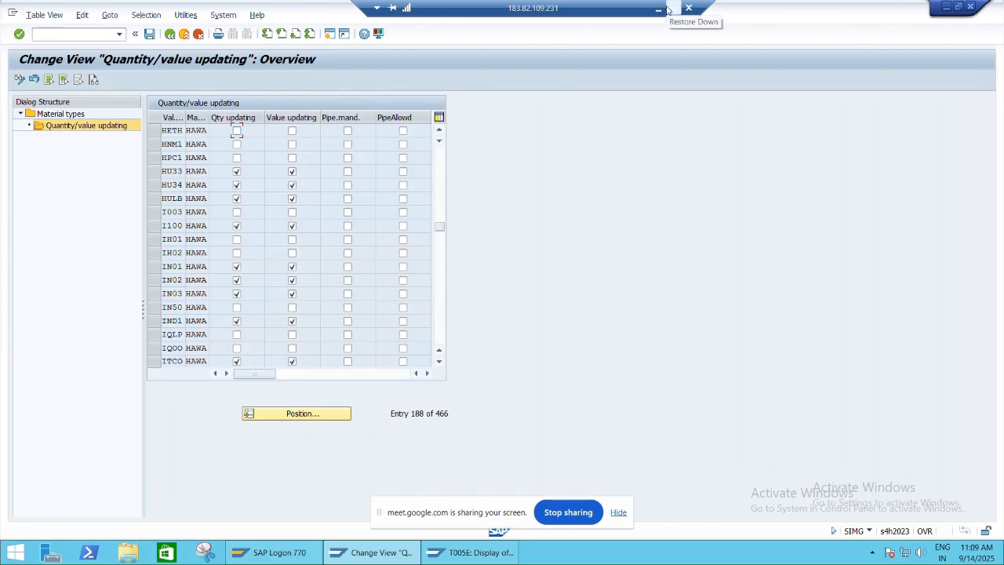
click(668, 9)
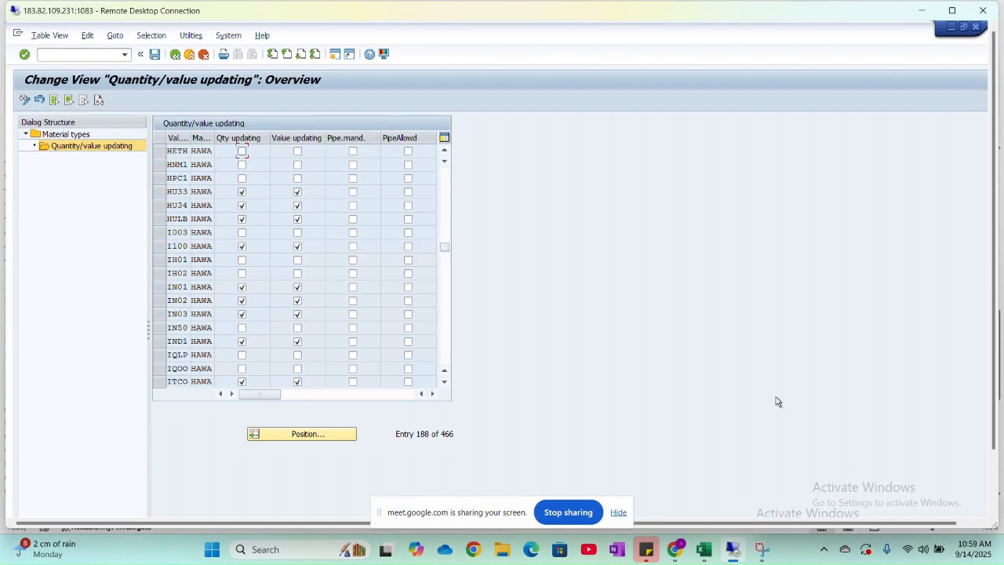